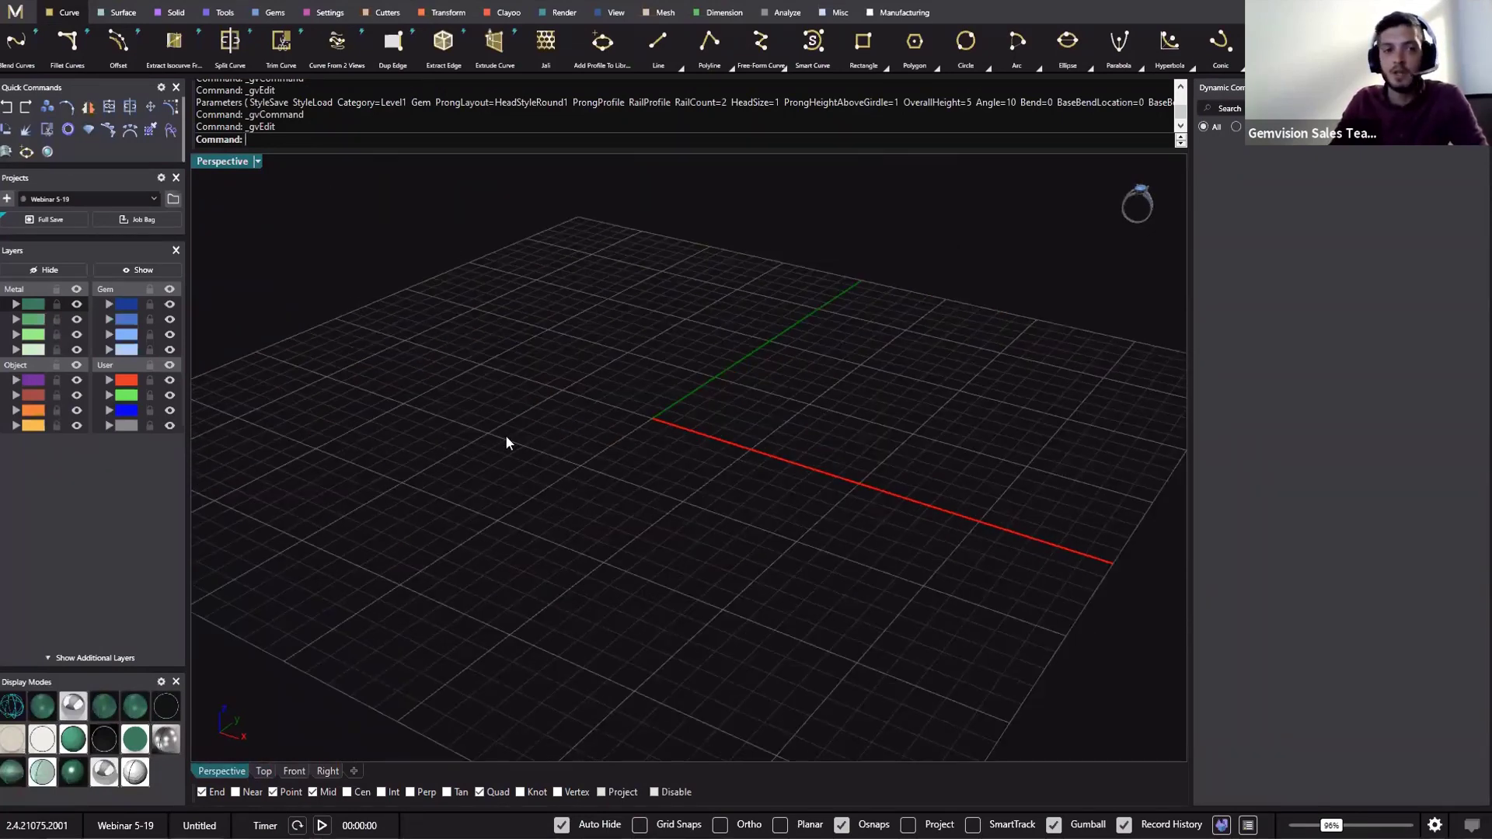
Create a US size 7 cathedral ring rail, flare its upper ends outward and set the point on the rail to about 0.21
right_drag(598, 478, 204, 124)
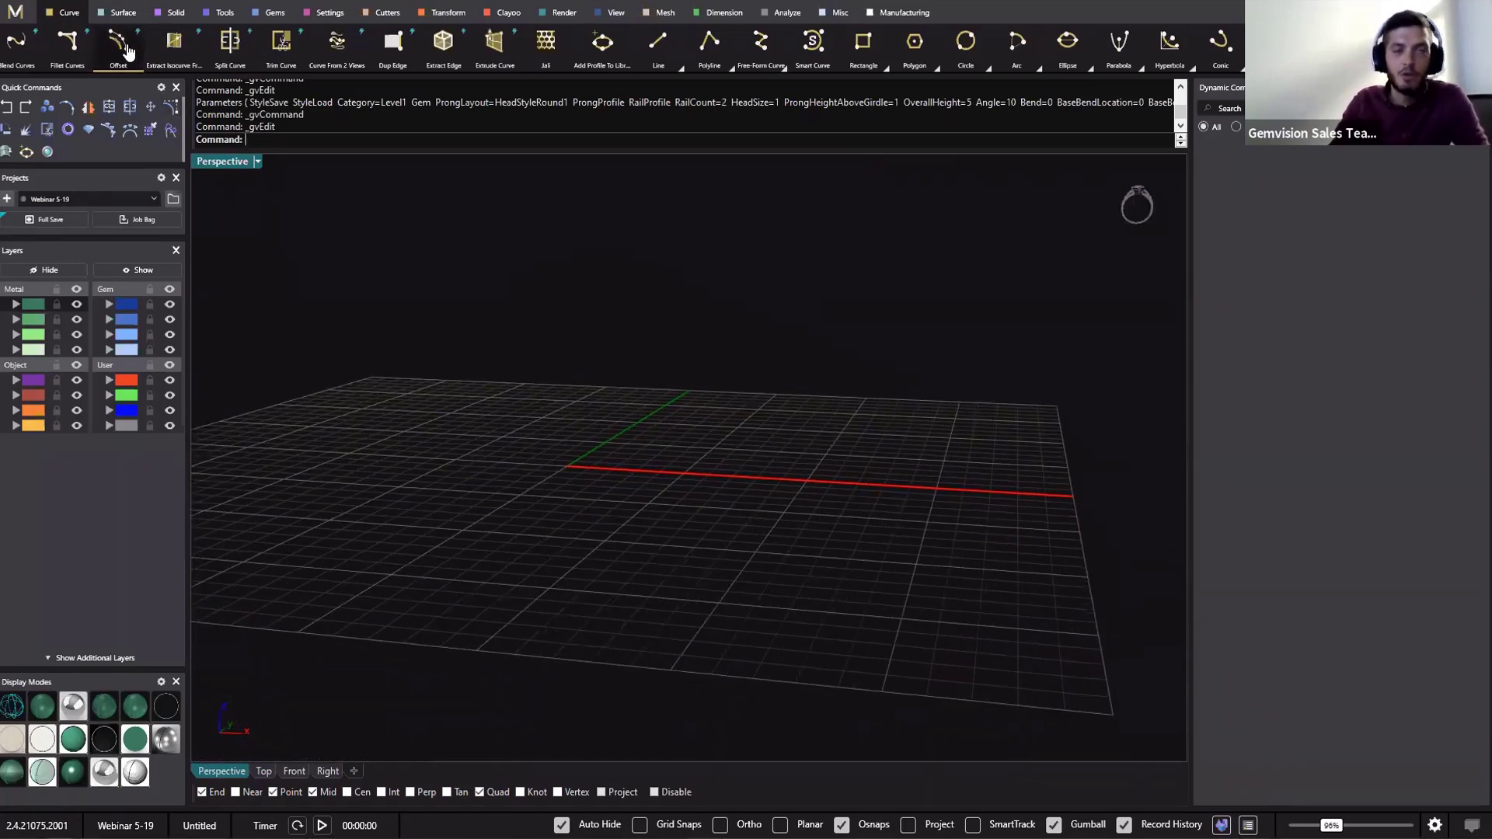
click(231, 14)
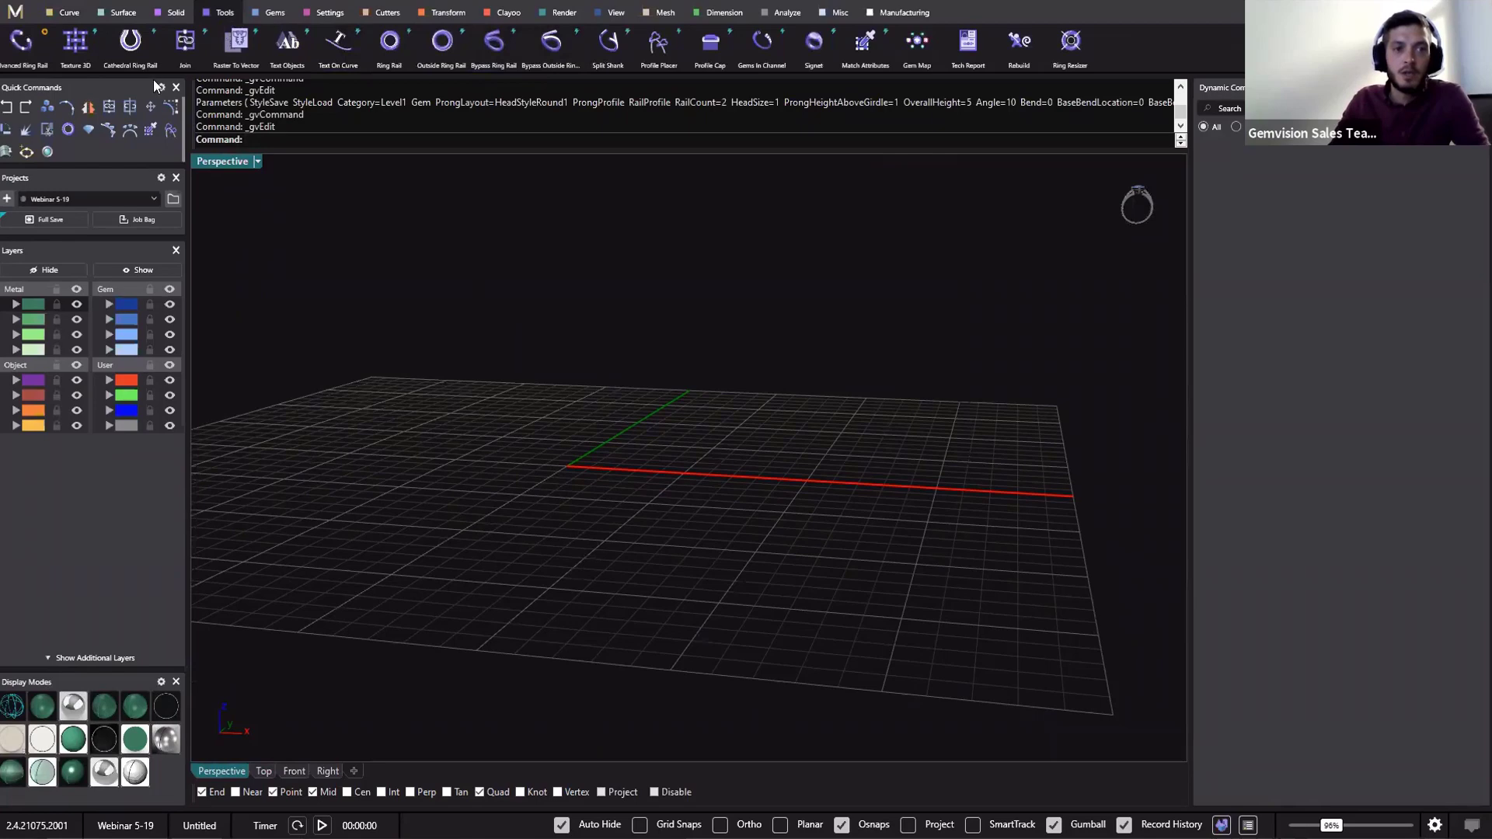
click(129, 56)
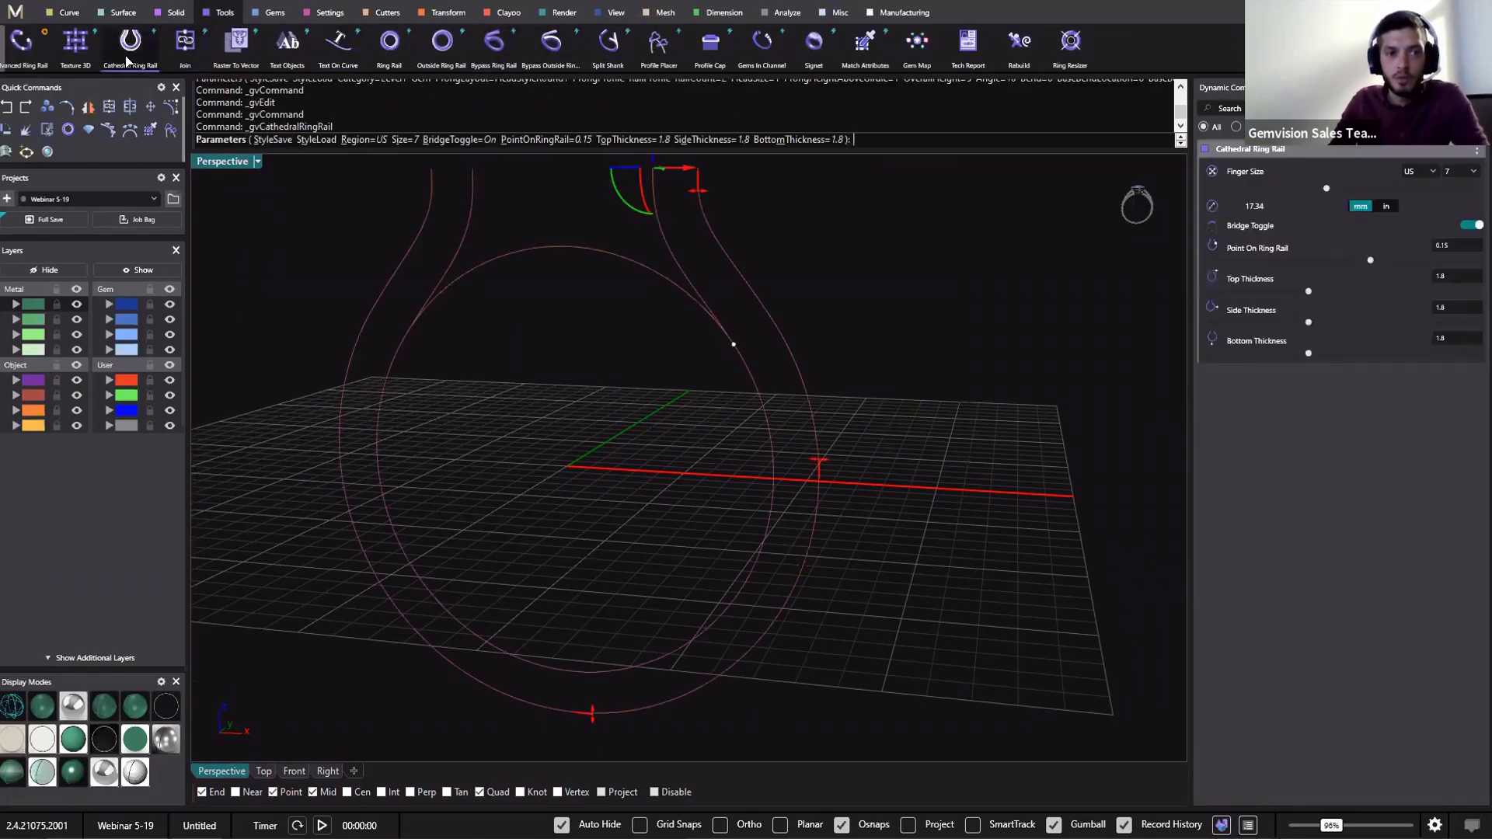
right_drag(619, 386, 786, 214)
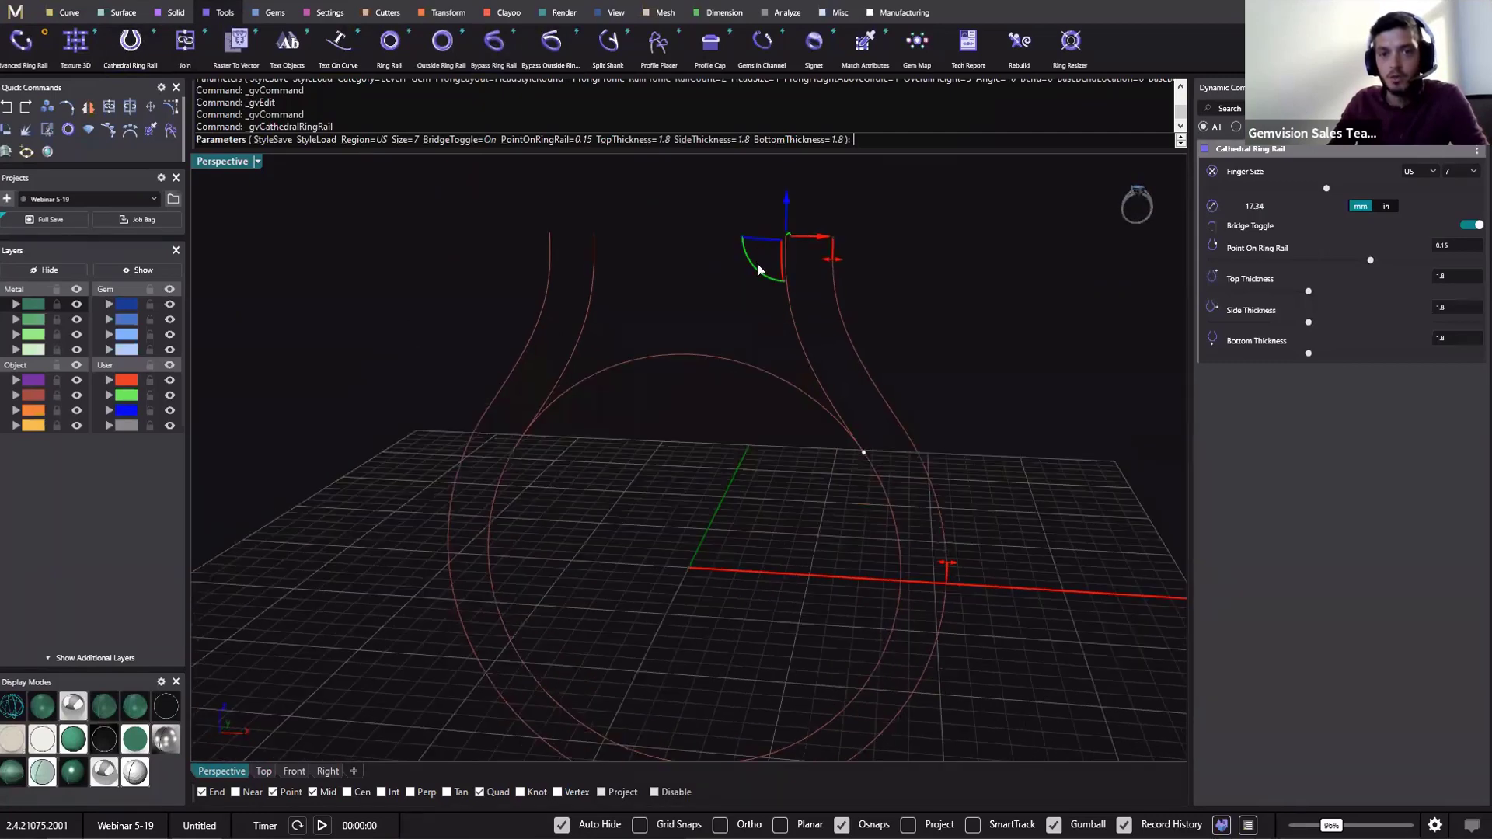
drag(794, 283, 744, 276)
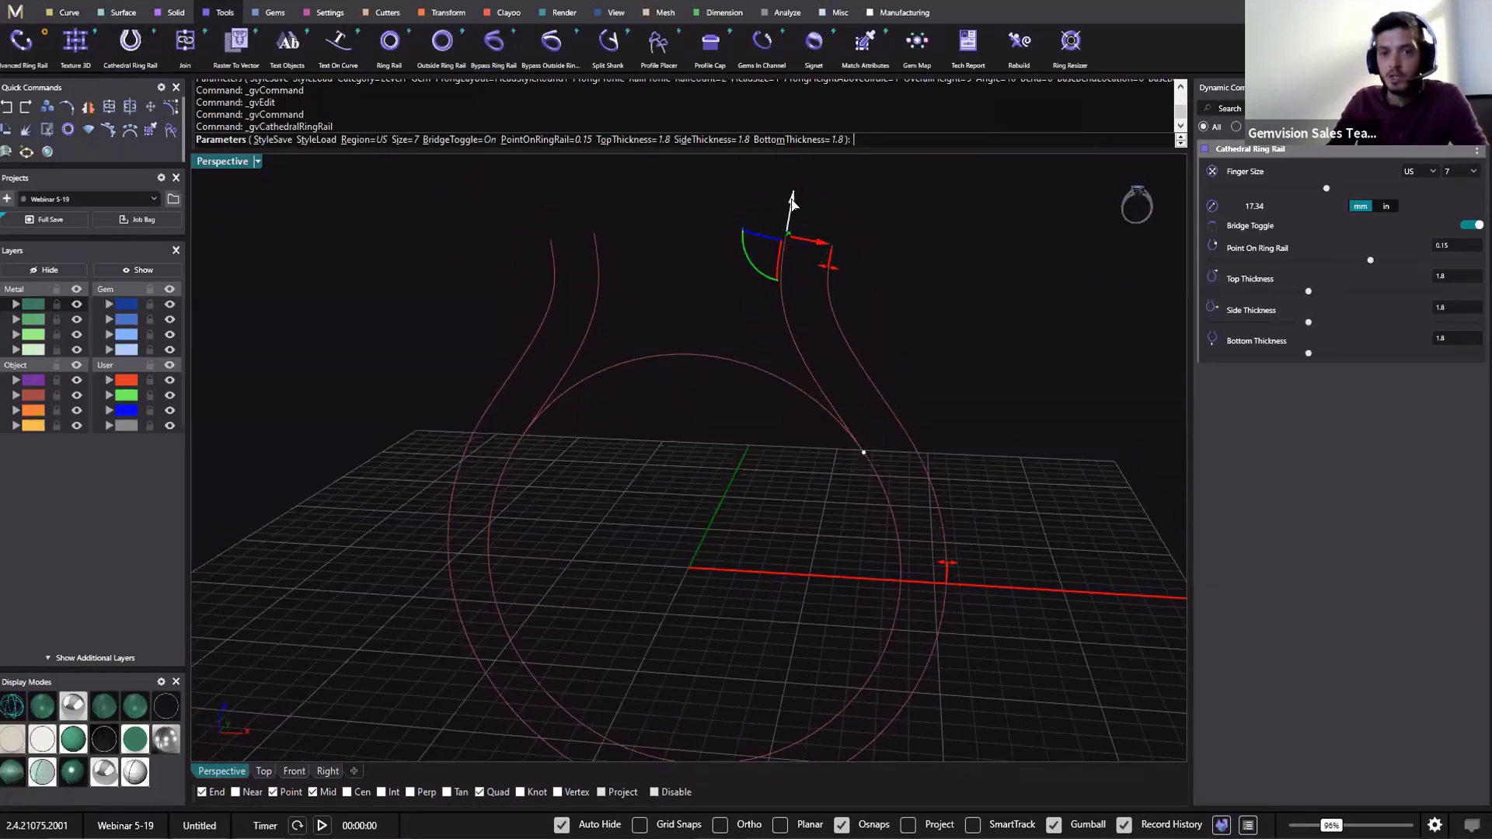
drag(863, 452, 804, 412)
drag(808, 339, 795, 306)
drag(783, 373, 791, 372)
drag(833, 314, 775, 344)
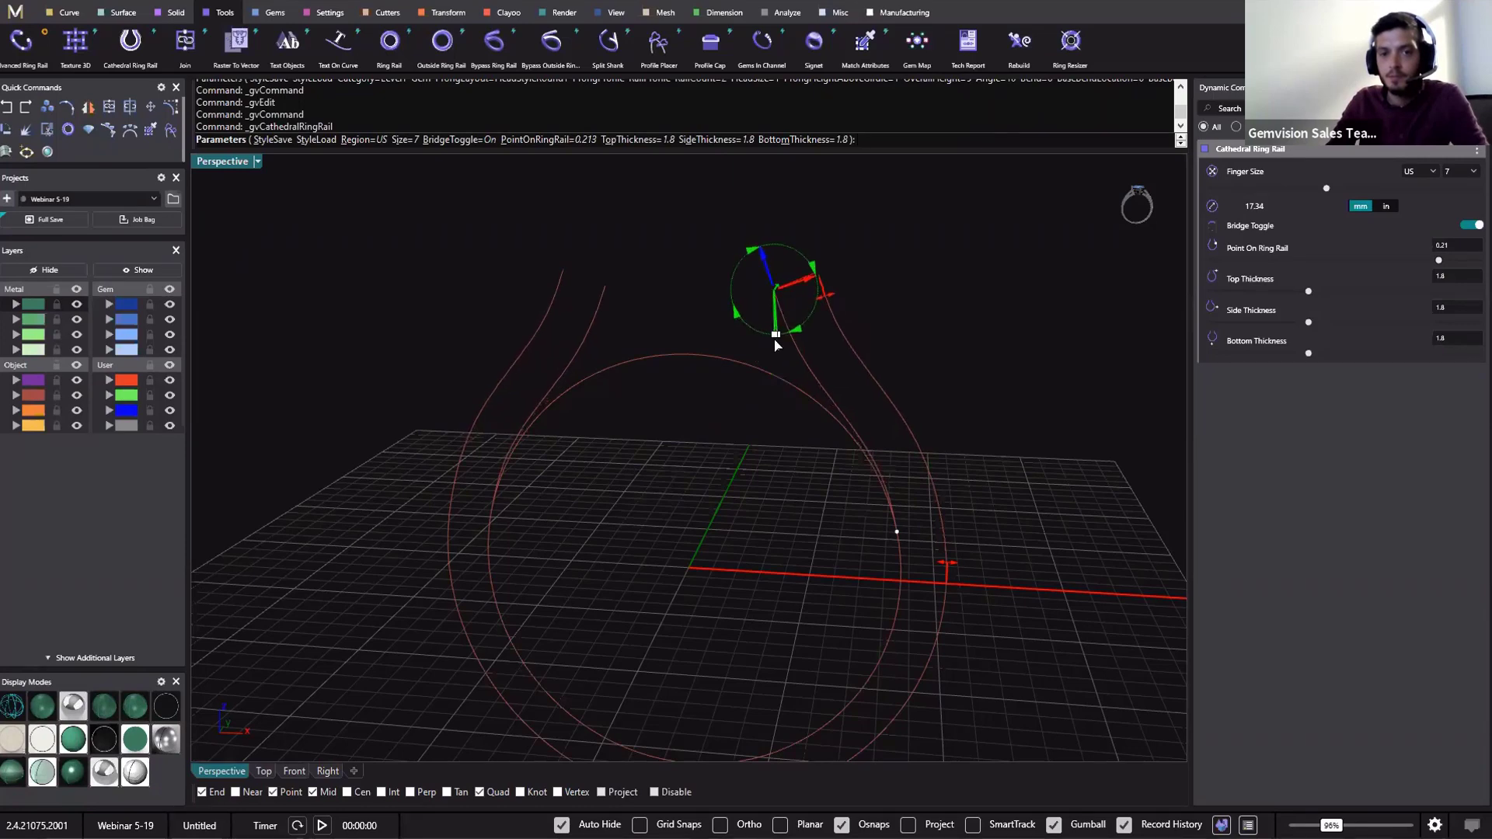
Set the cathedral rail's side and bottom thickness to 2 mm and top thickness to 1.6 mm, and adjust its upper ends
mouse_move(954, 565)
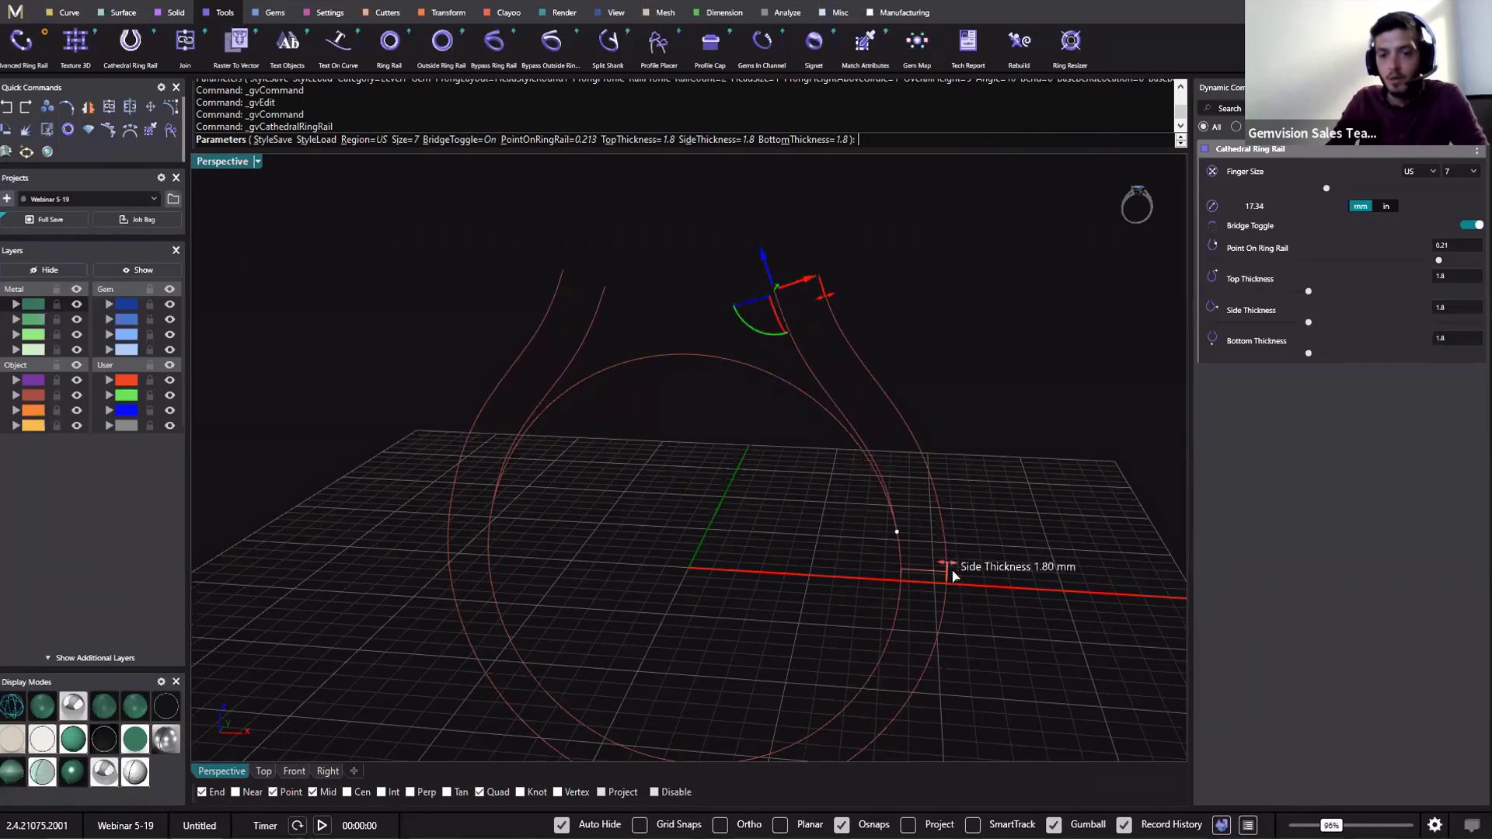
drag(954, 575, 953, 568)
right_drag(739, 539, 734, 603)
drag(729, 680, 732, 684)
shift+right_drag(847, 167, 835, 380)
drag(834, 380, 833, 384)
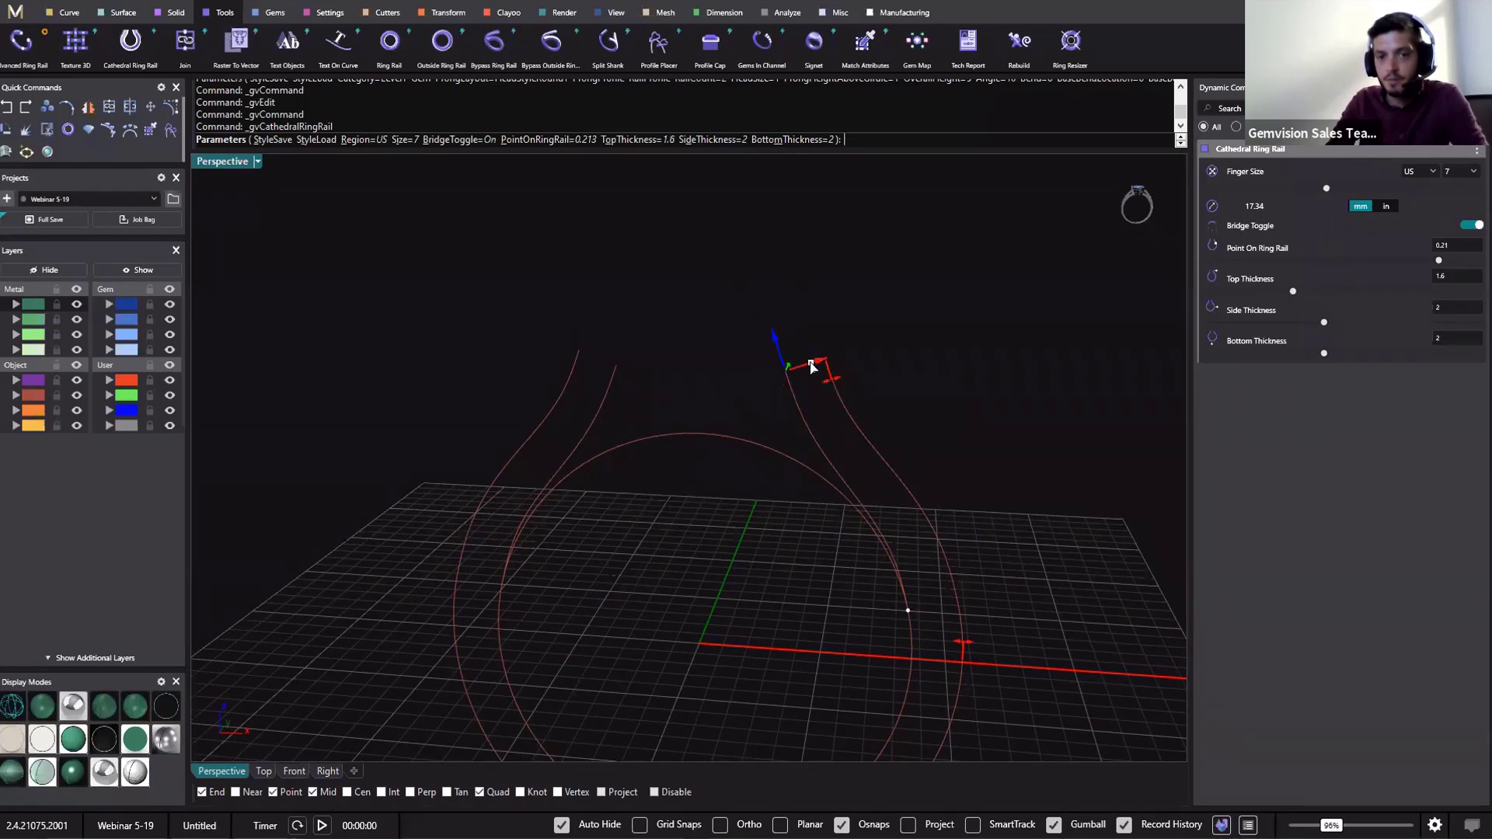
drag(806, 371, 785, 422)
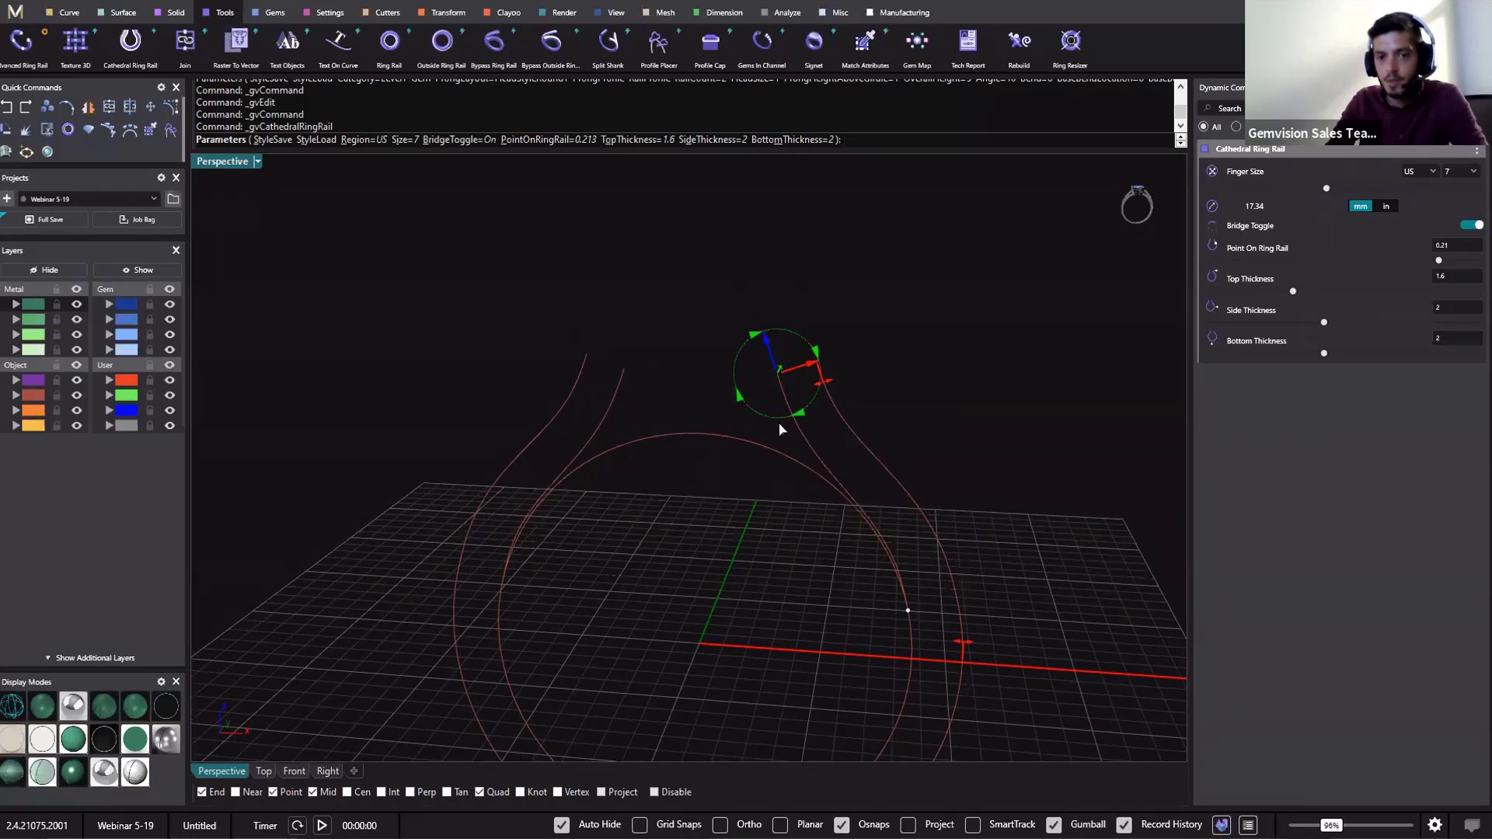
key(Return)
right_drag(726, 526, 749, 389)
click(749, 390)
scroll(702, 362, up, 3)
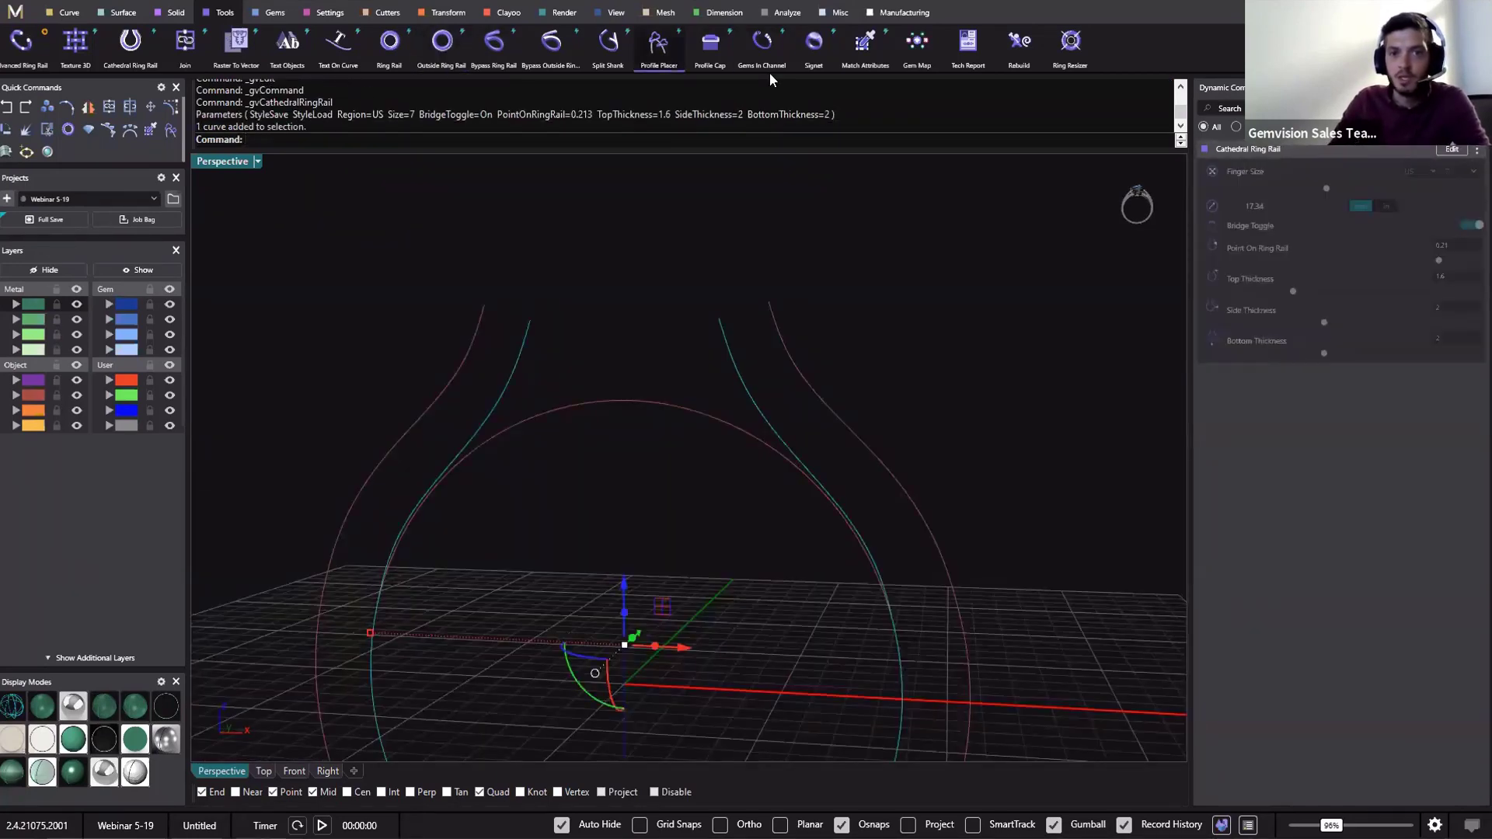
click(658, 43)
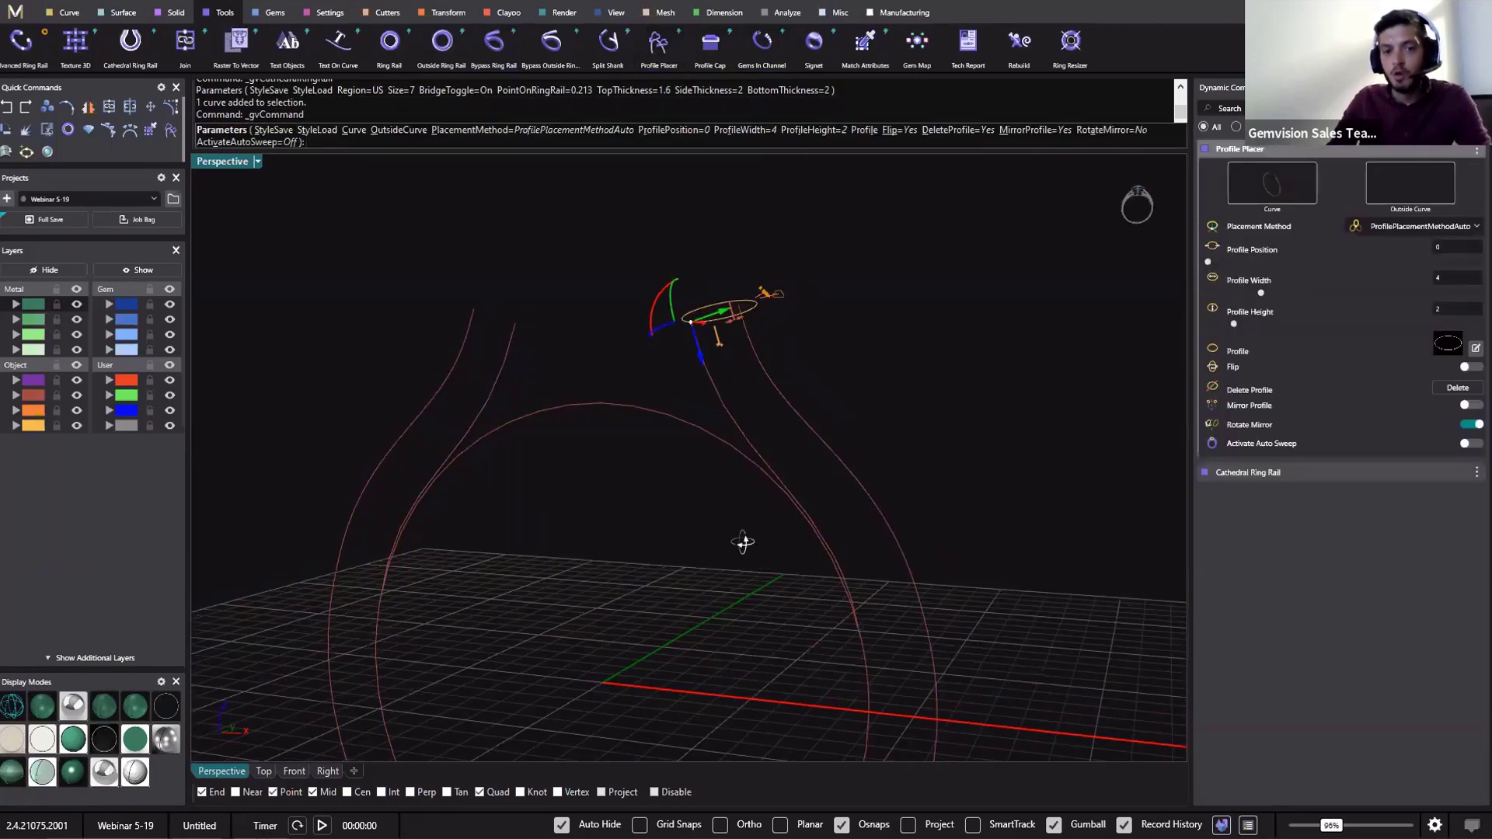
right_drag(742, 541, 774, 600)
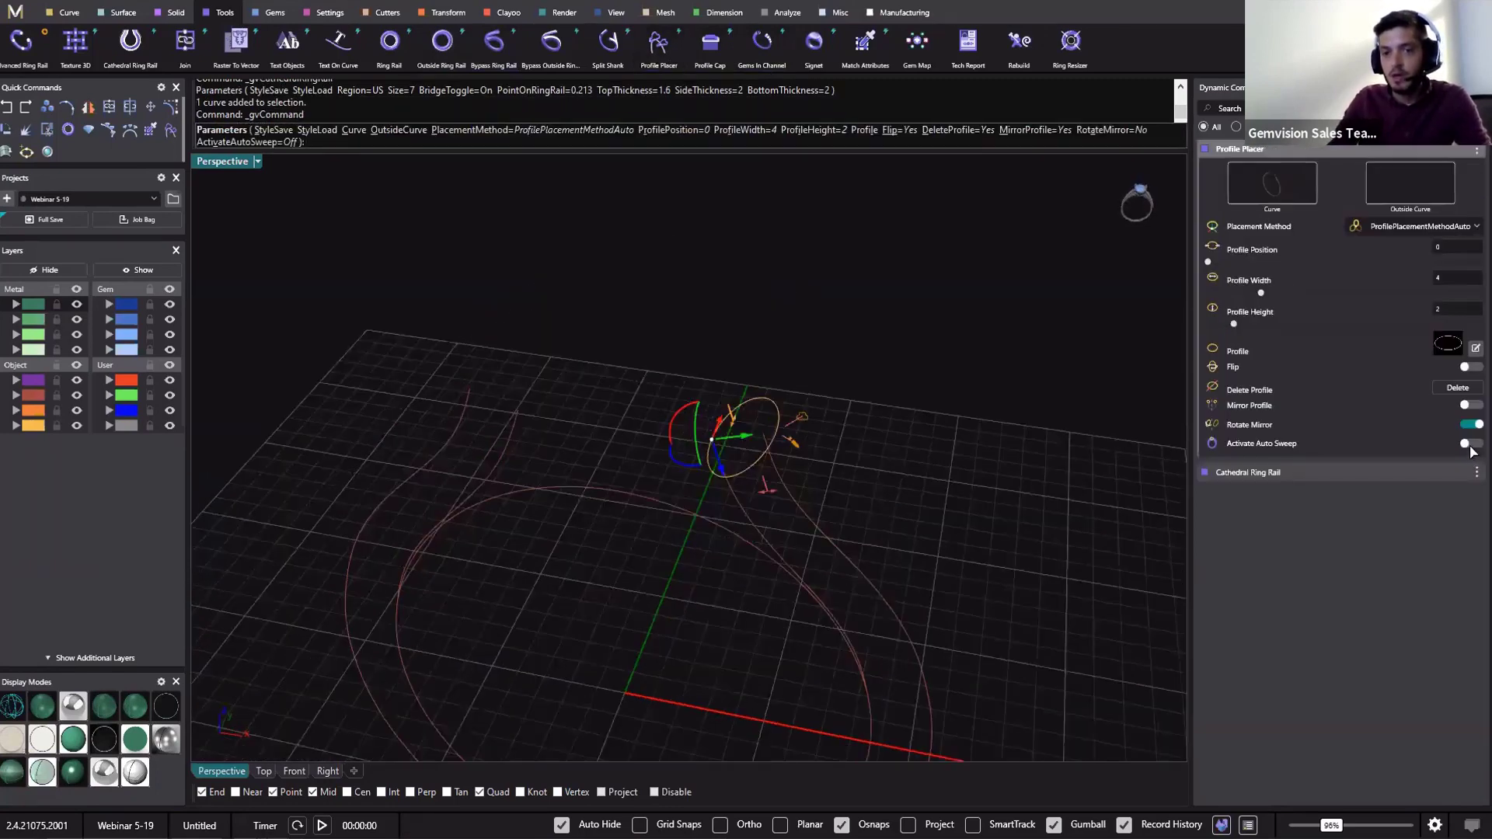
key(Escape)
right_drag(836, 384, 865, 366)
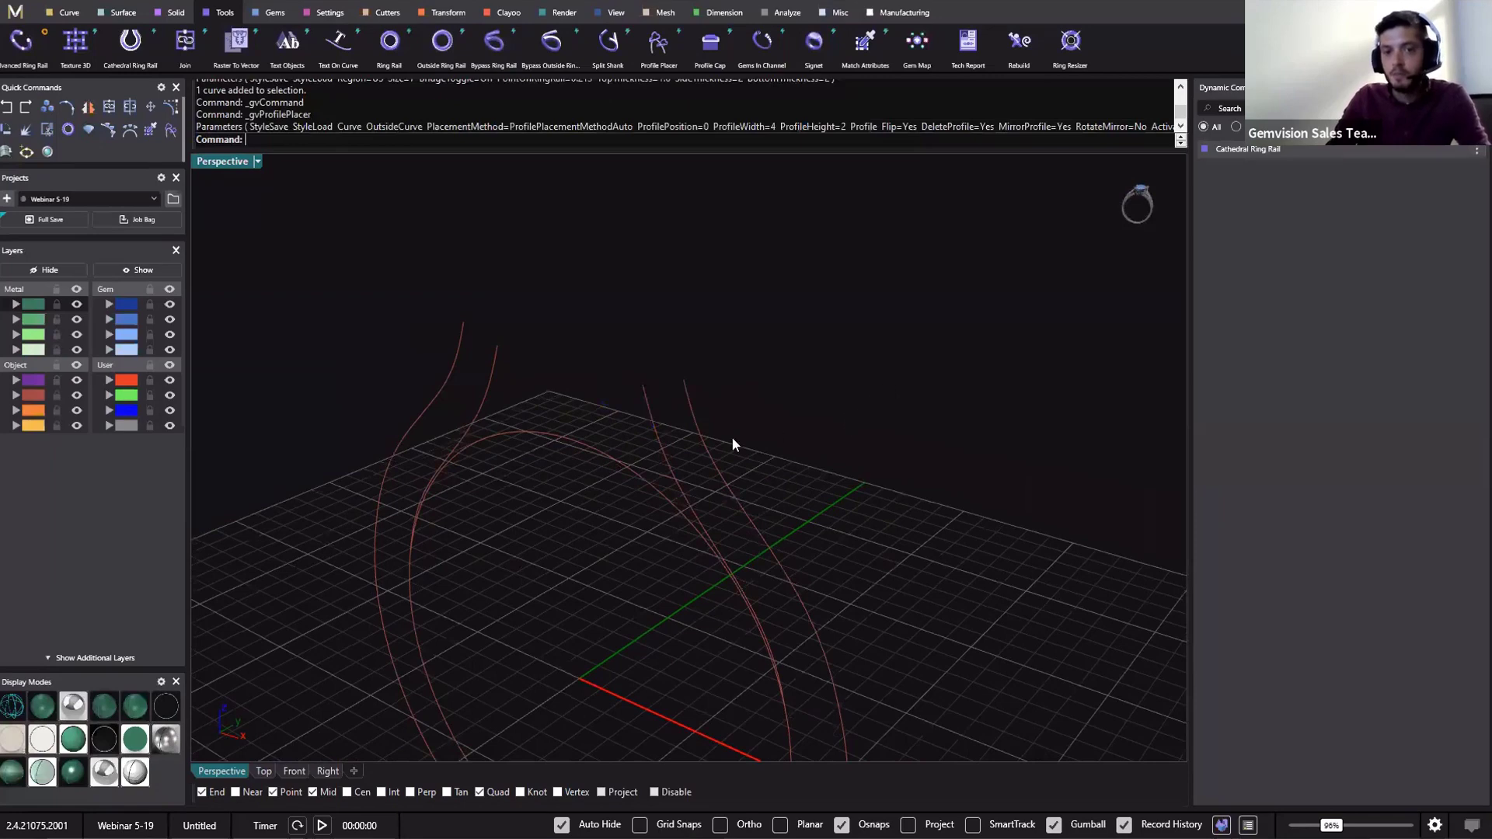
Place one 6 mm round diamond above the inner ring rail curve with Gem on Ring Rail, using a Z offset of 5.3 mm
click(645, 433)
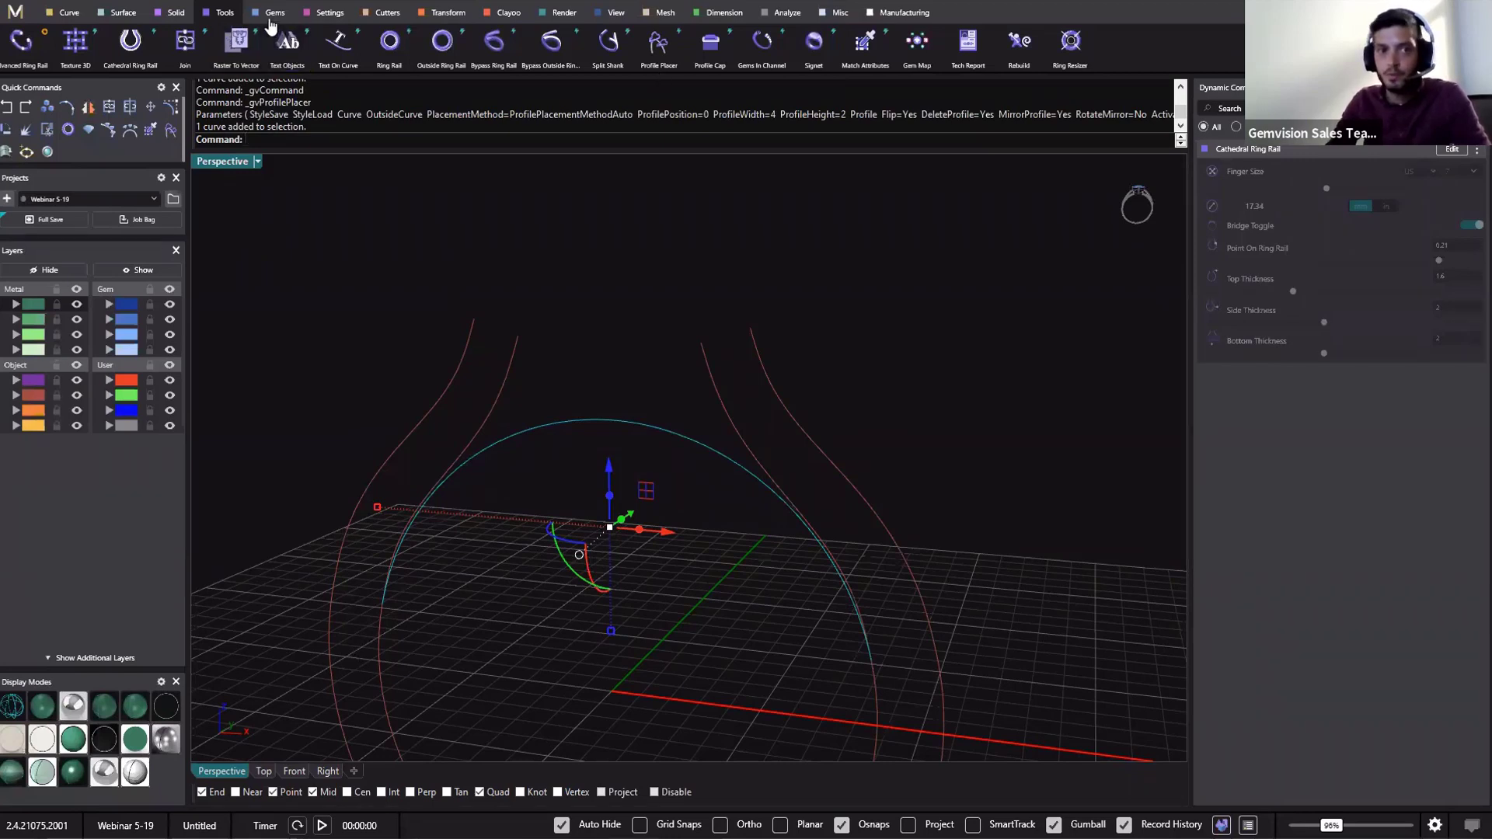
click(274, 13)
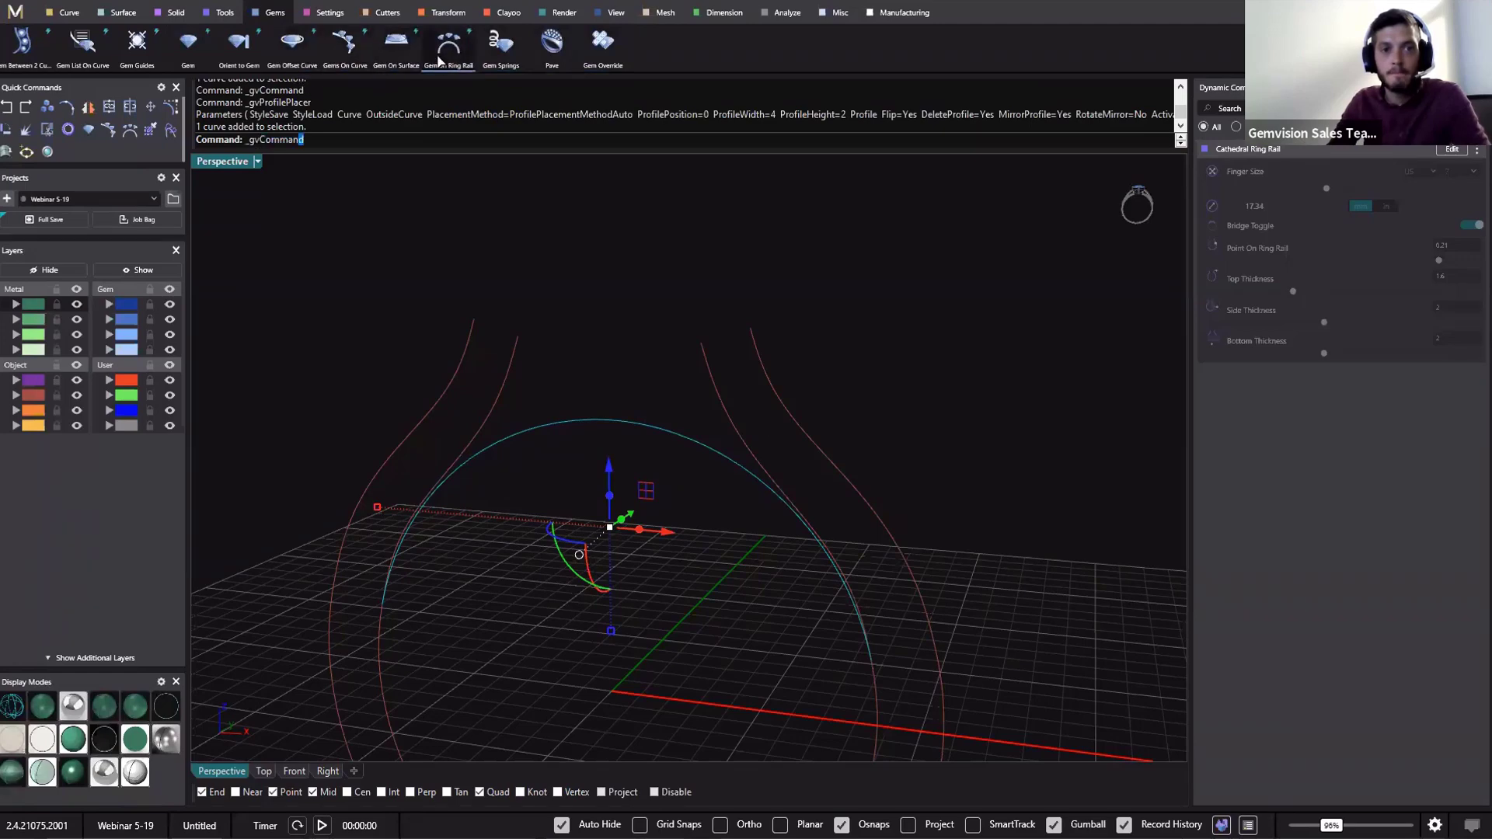
click(449, 43)
right_drag(641, 476, 758, 307)
drag(738, 381, 645, 386)
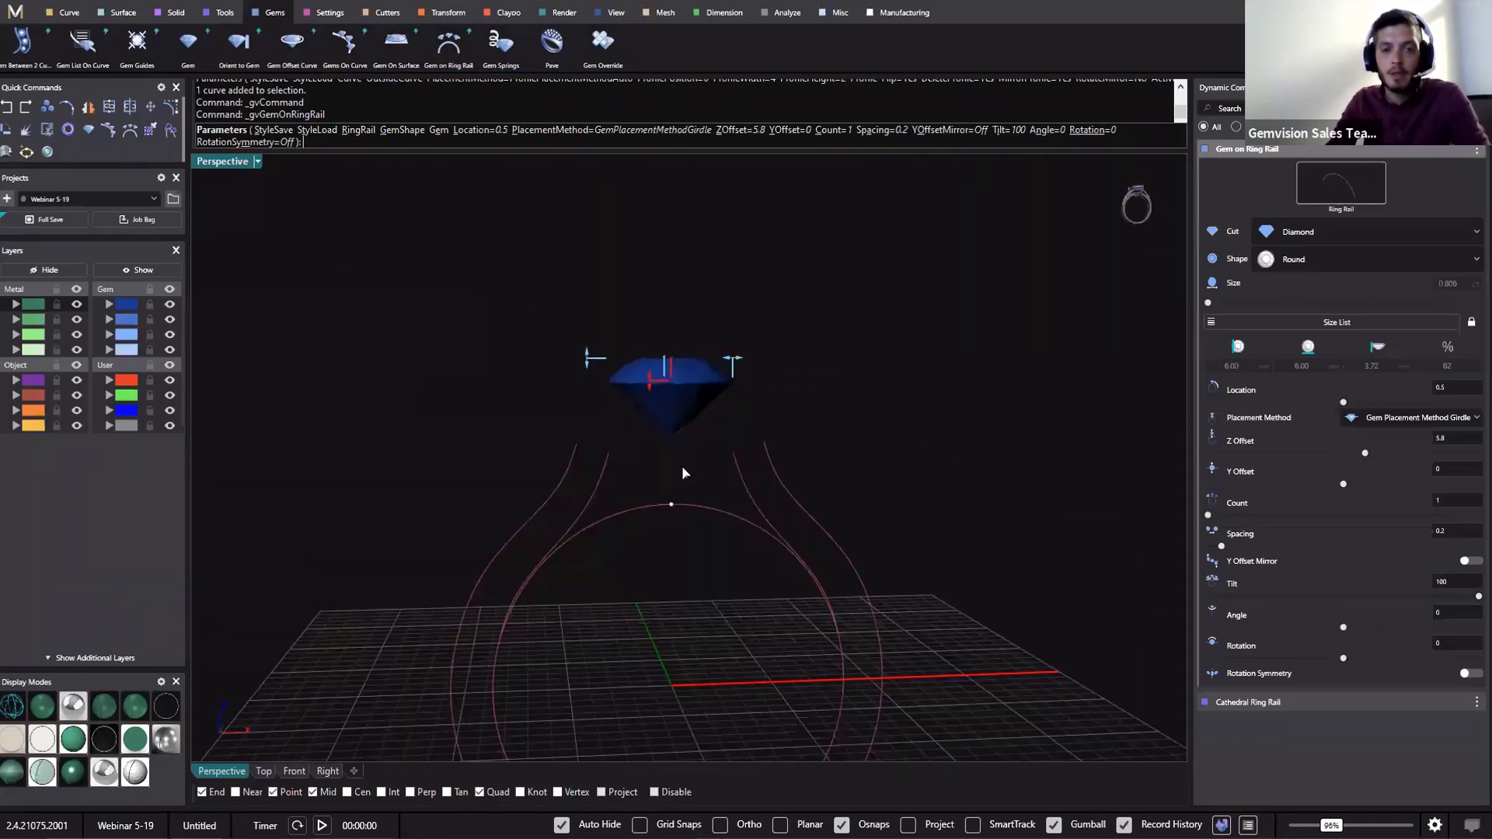
right_drag(701, 530, 652, 541)
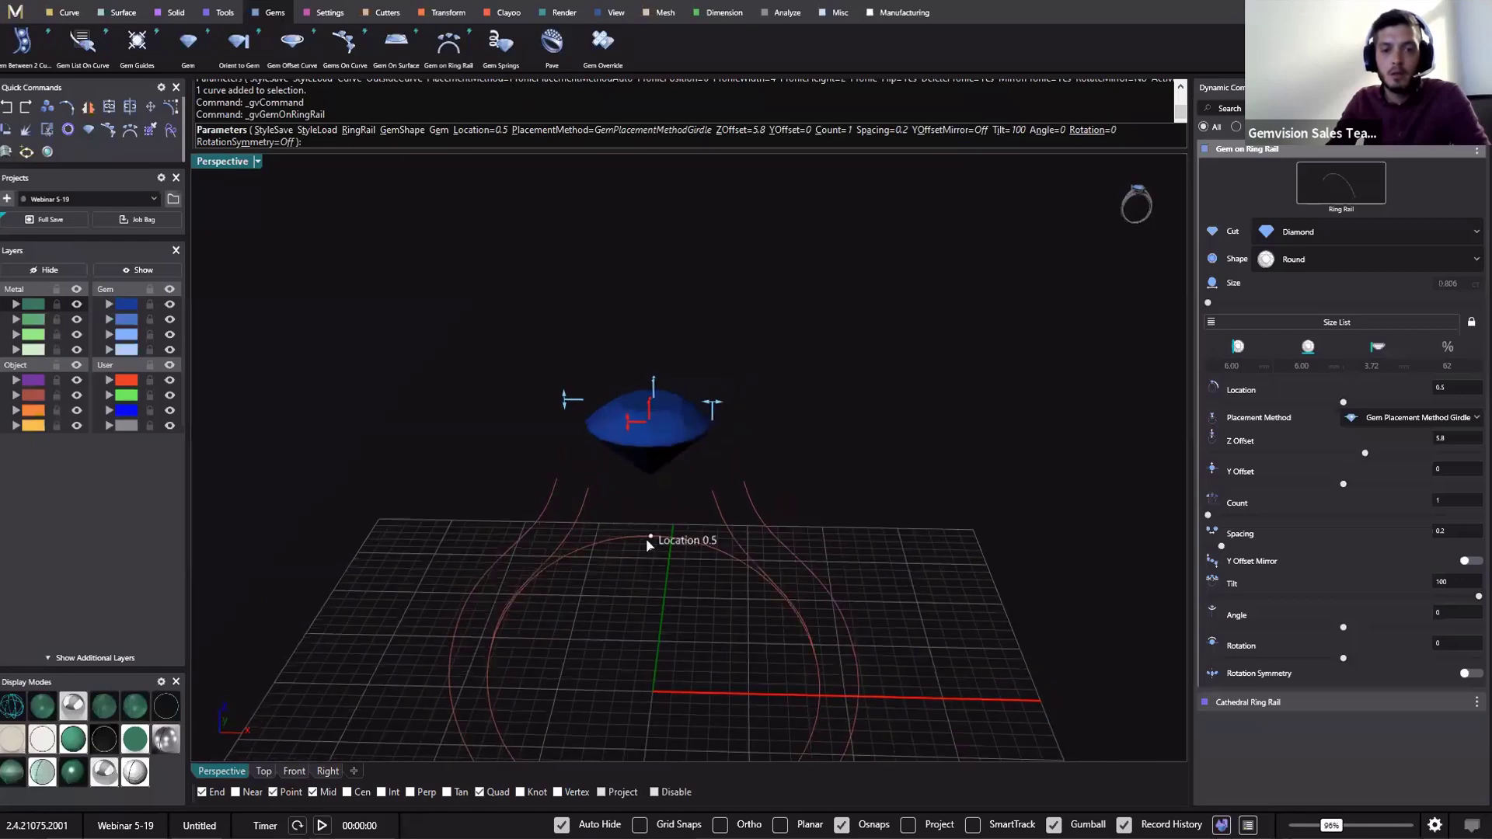
right_drag(785, 663, 622, 379)
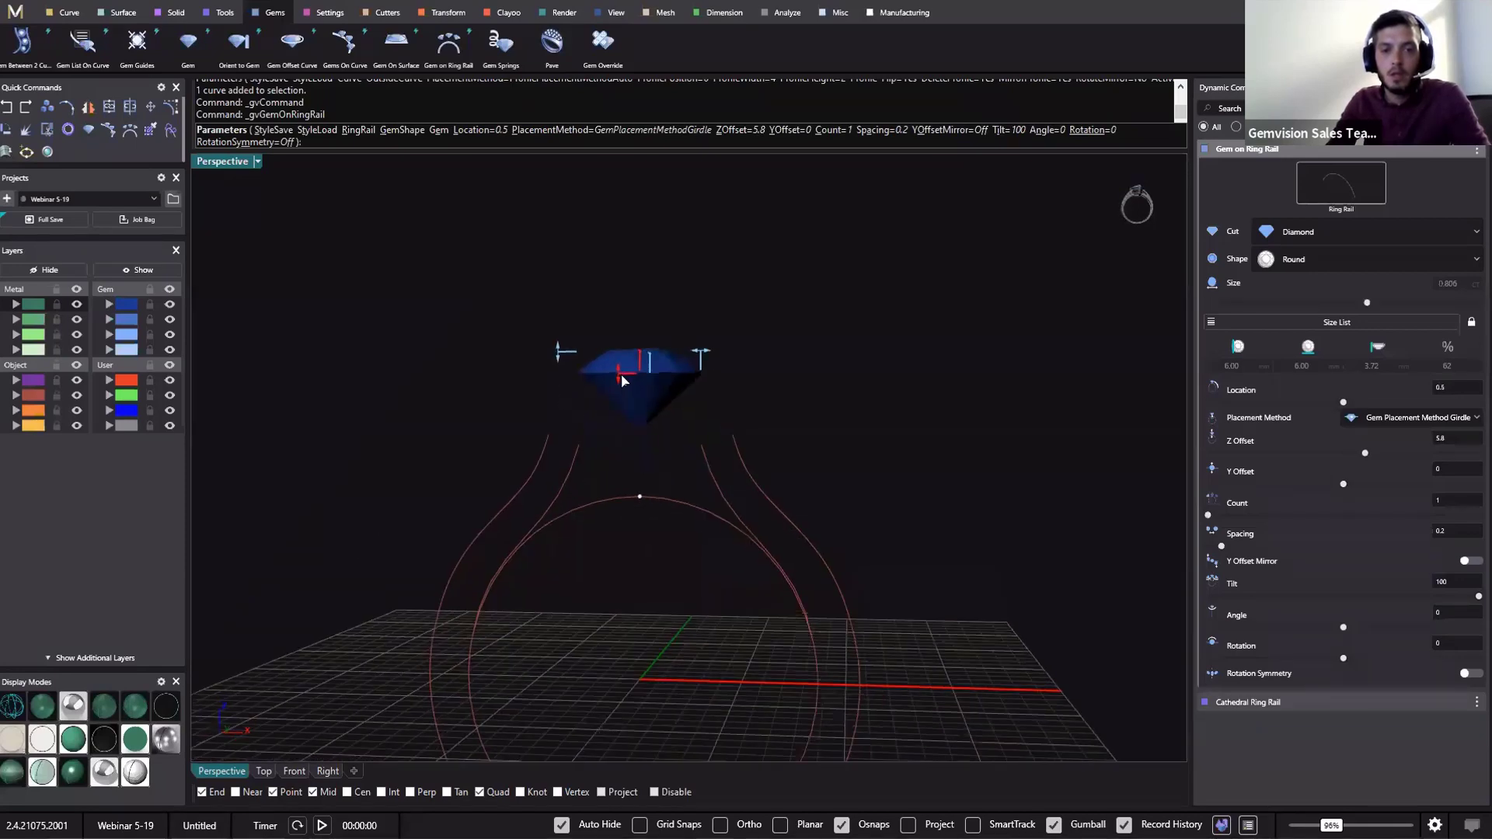
drag(622, 379, 622, 390)
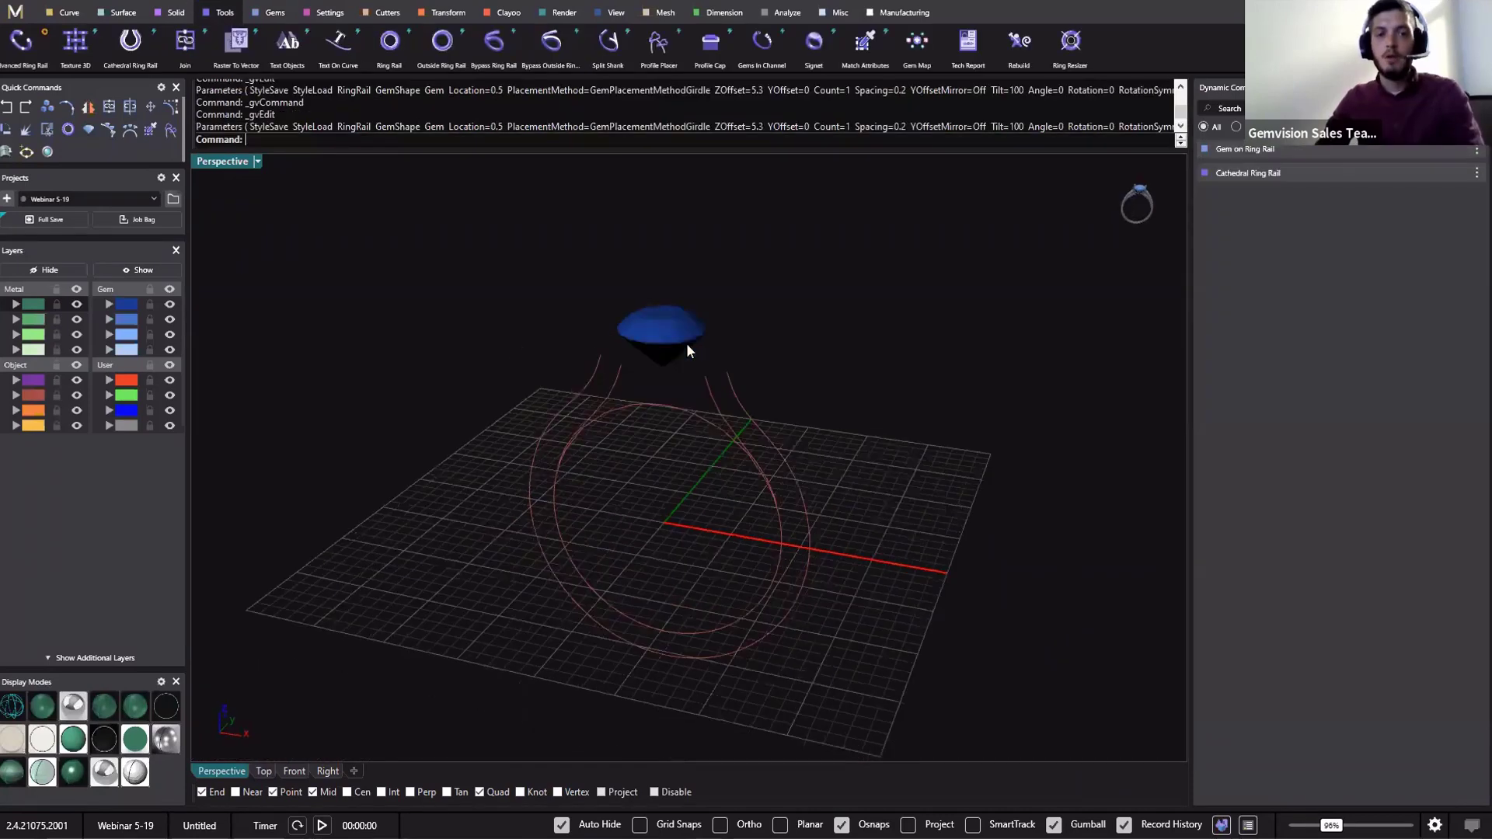
Examine the diamond's position above the cathedral rails from several angles
right_drag(905, 680, 884, 594)
click(674, 330)
right_drag(757, 444, 687, 381)
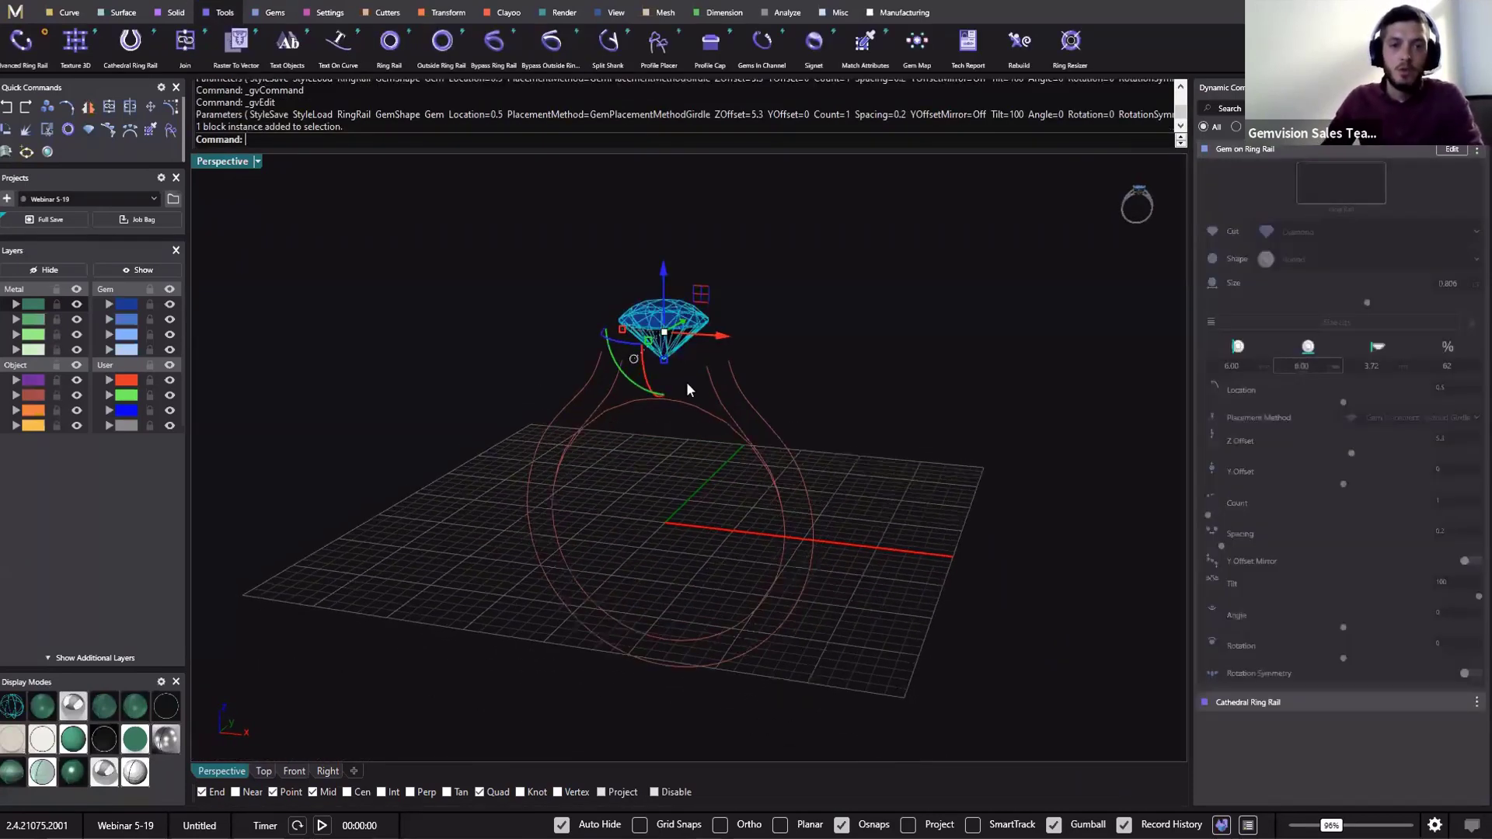
right_drag(843, 507, 899, 487)
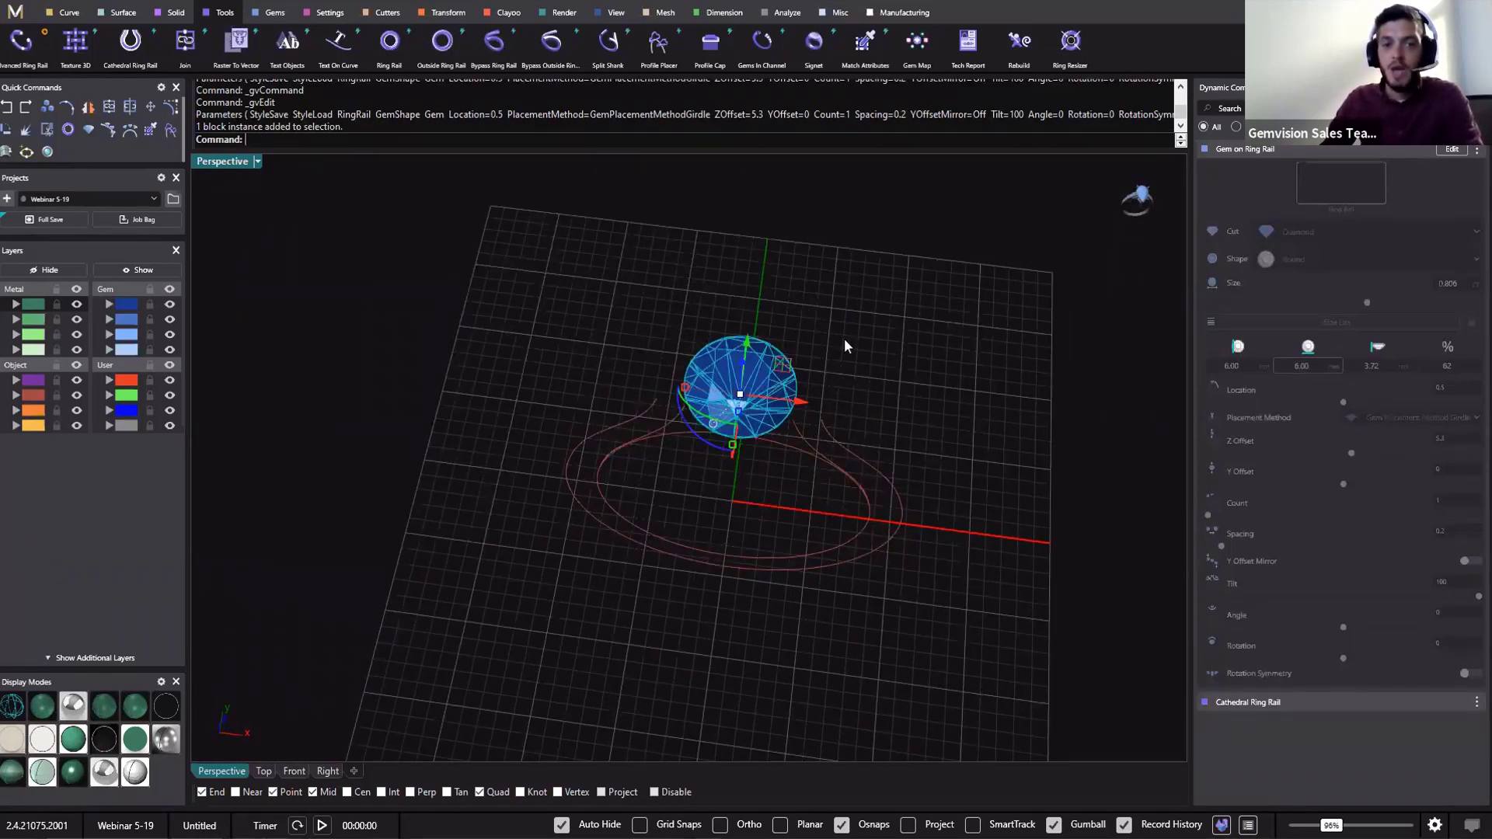
right_drag(845, 346, 665, 303)
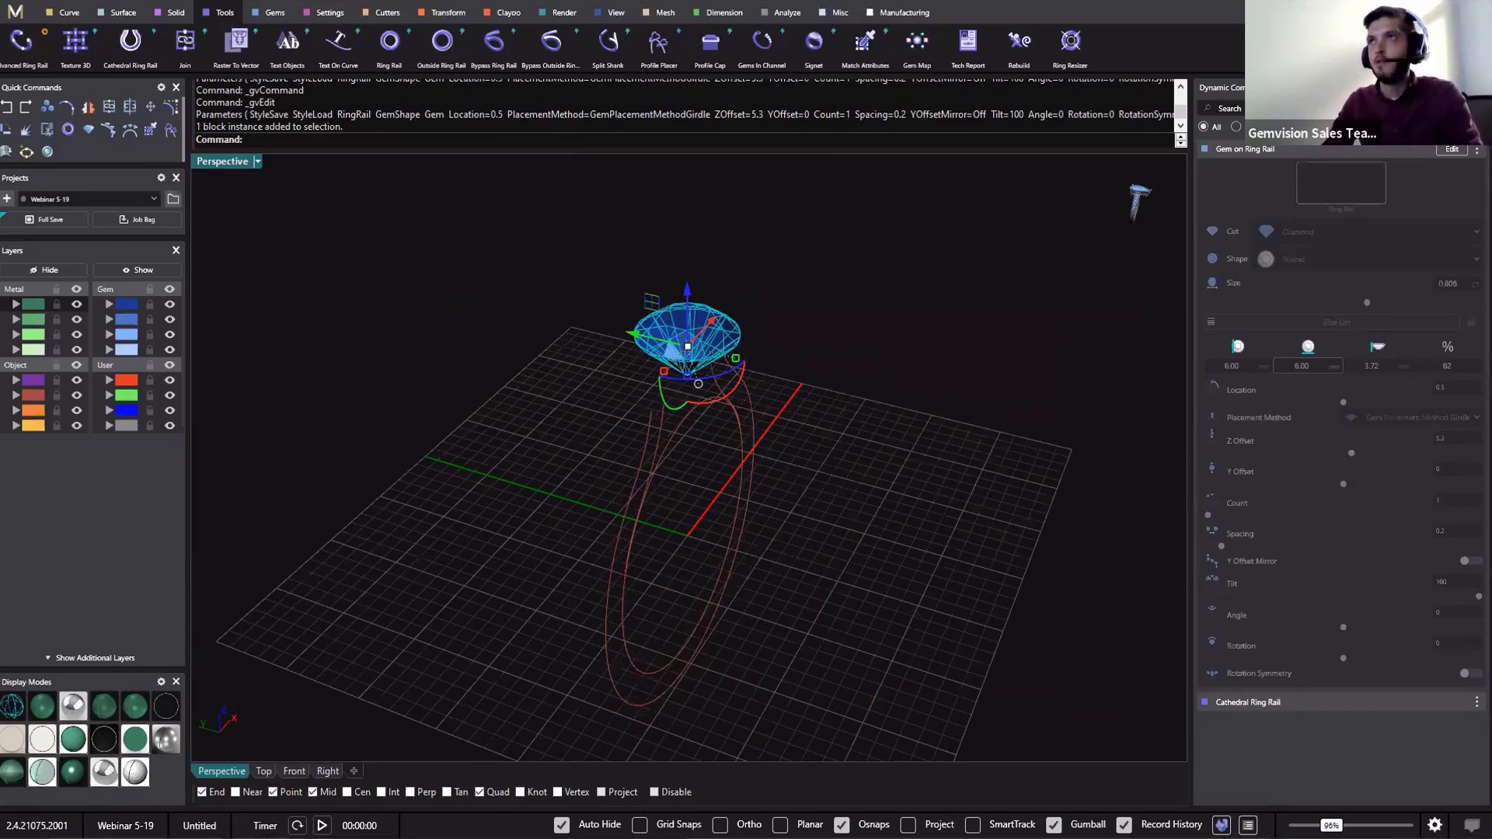
click(1023, 477)
right_drag(1022, 476, 628, 337)
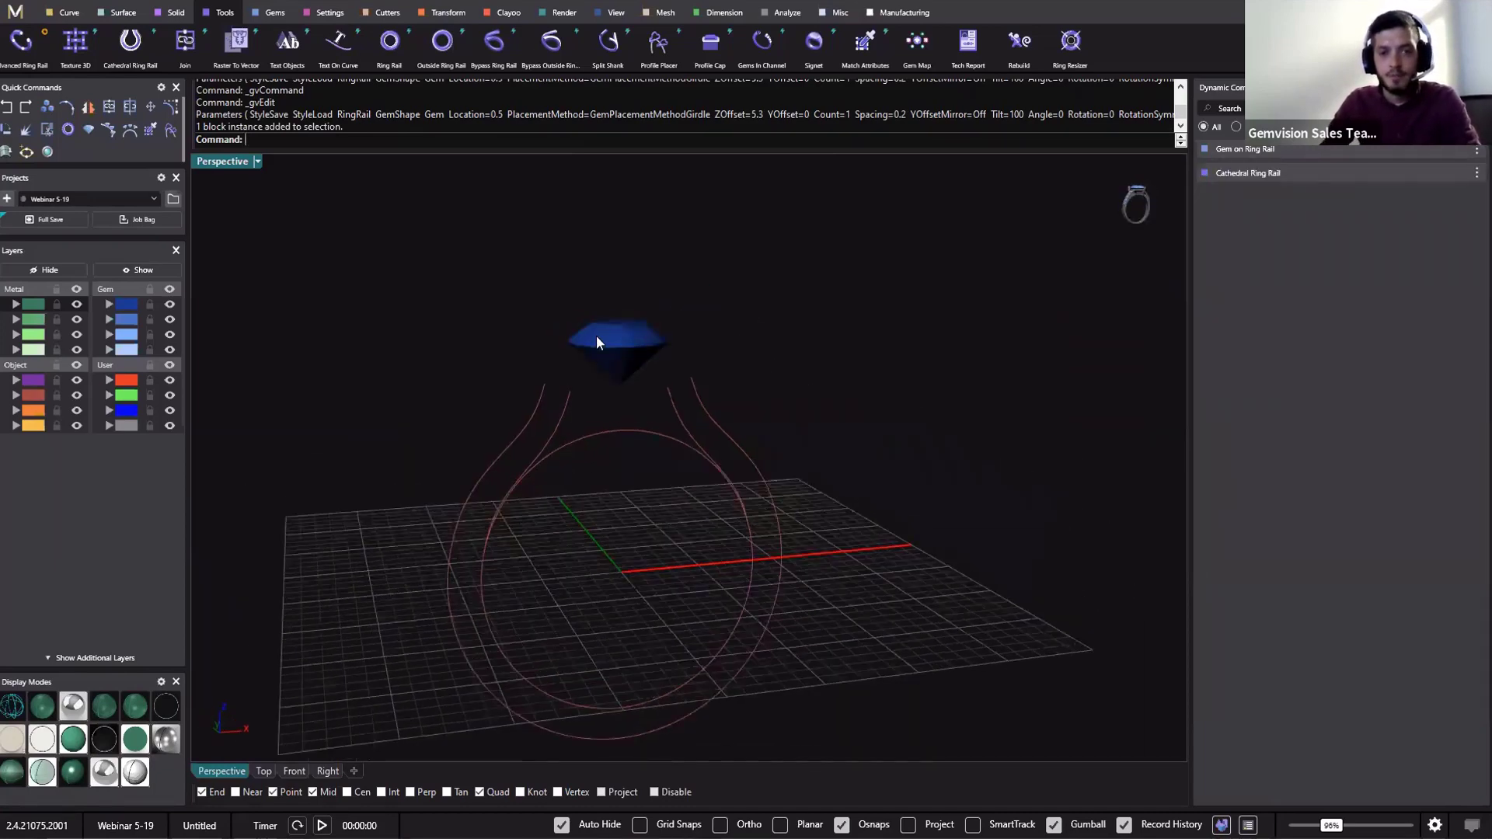
click(595, 334)
right_drag(777, 316, 742, 388)
click(742, 384)
click(823, 383)
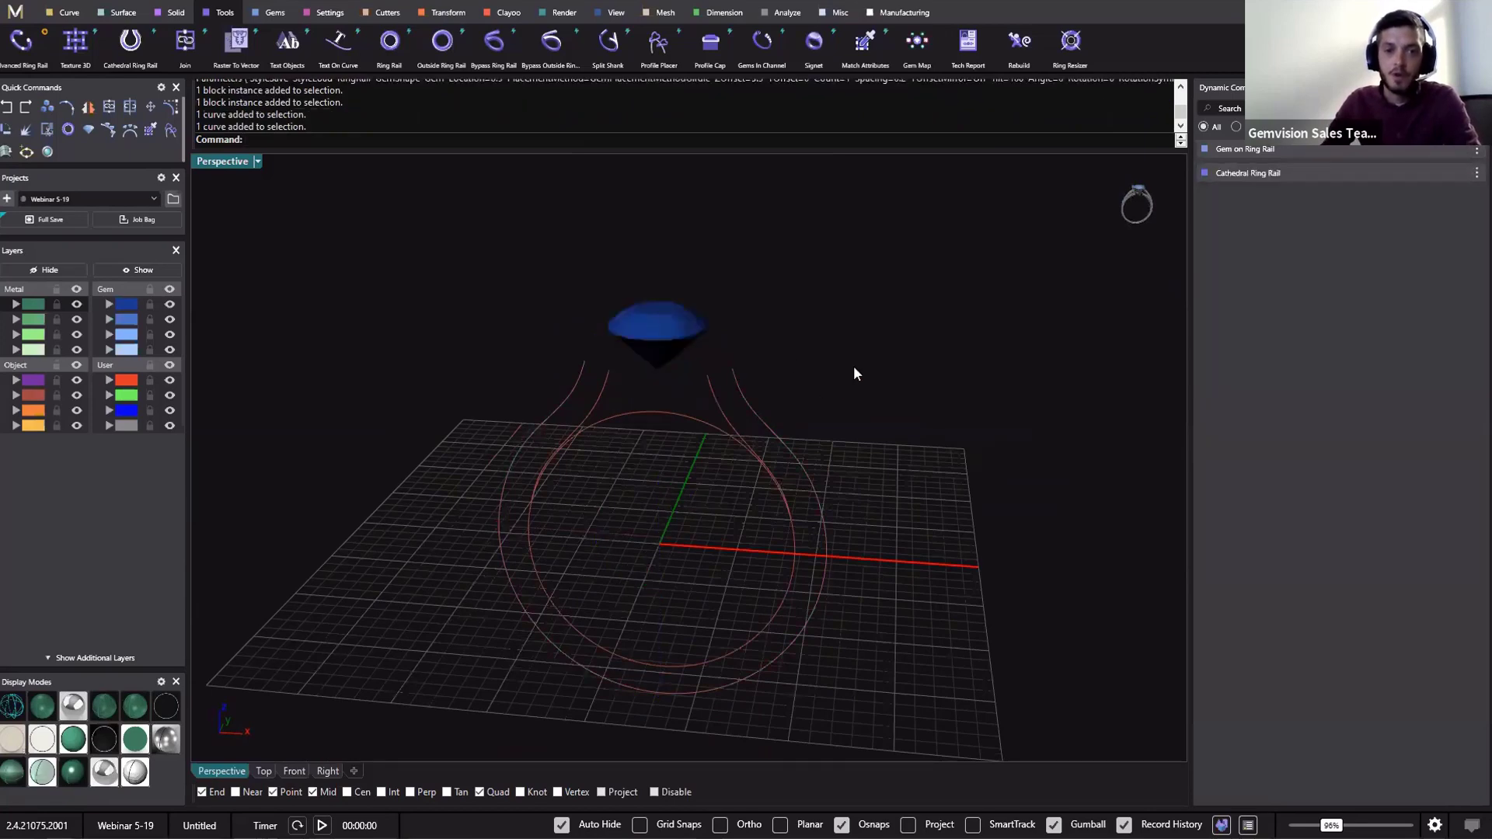
right_drag(852, 360, 652, 375)
click(653, 375)
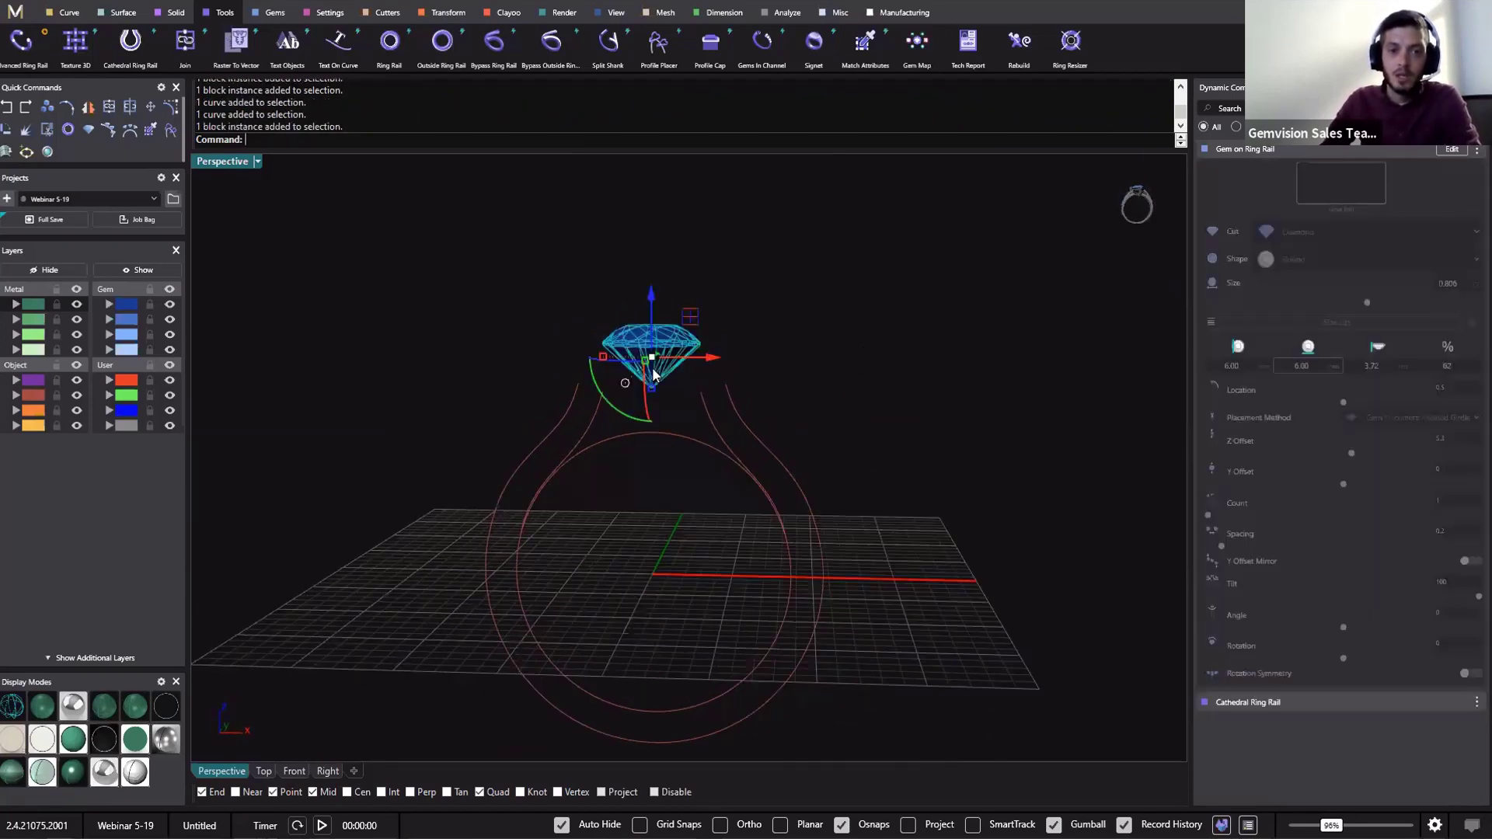
click(627, 398)
click(651, 348)
click(891, 293)
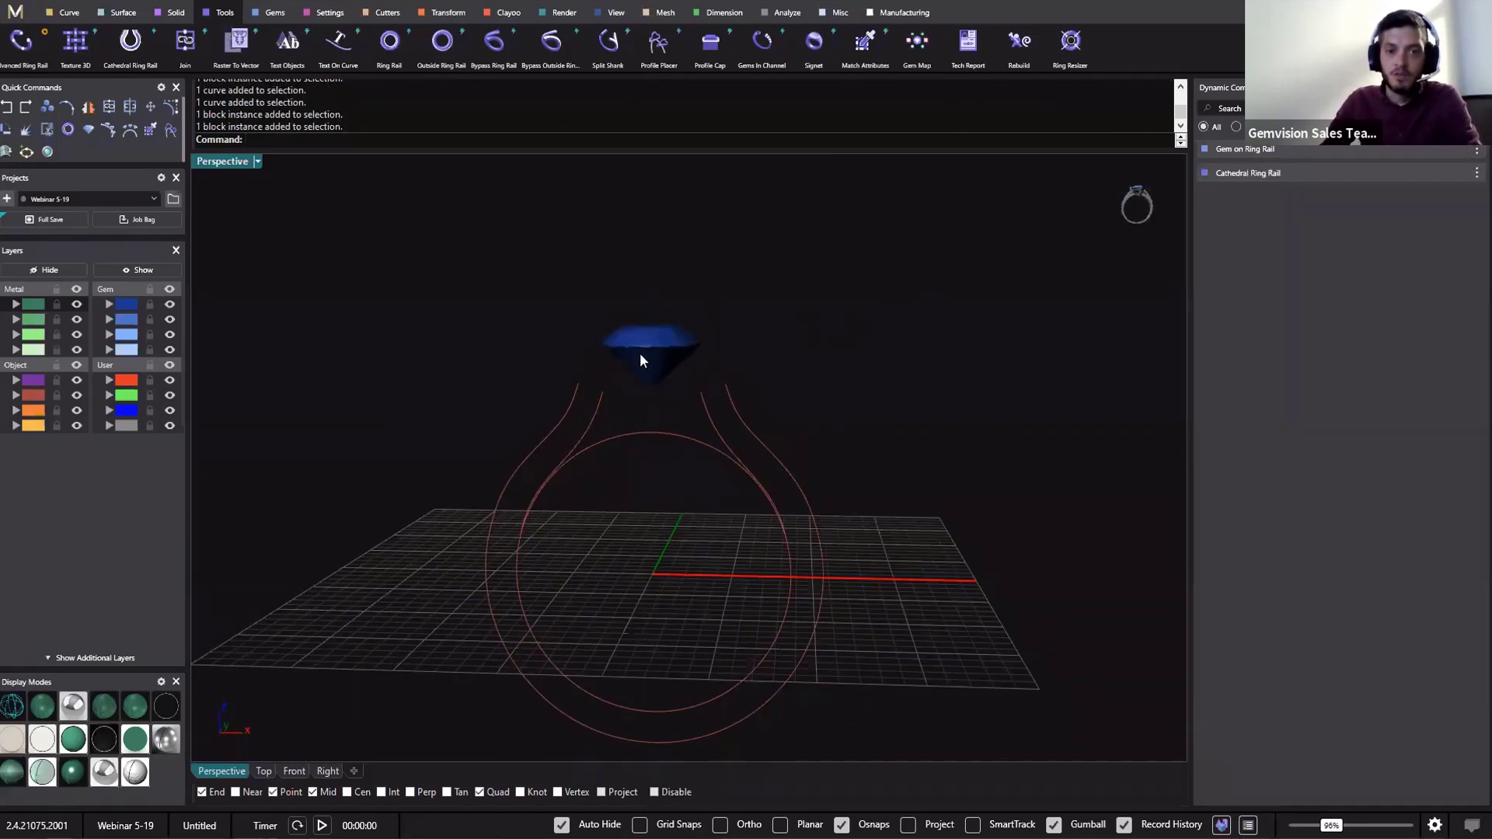
Create a gem offset curve around the diamond above the girdle, with girdle spacing 0.7 mm and Z offset 0.4 mm
right_drag(715, 268, 675, 363)
click(651, 320)
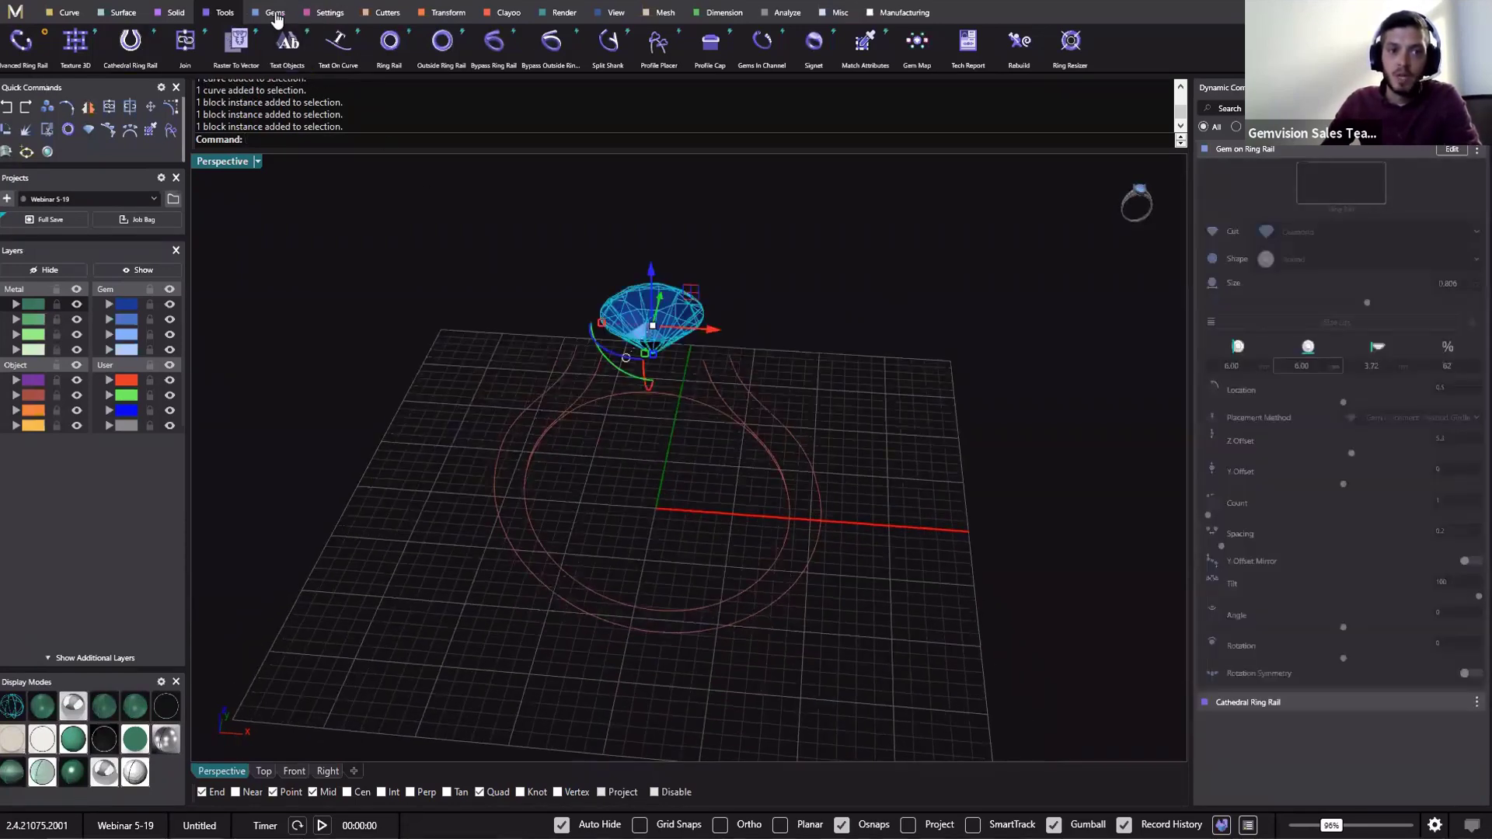
click(275, 13)
click(292, 43)
shift+right_drag(620, 393, 720, 556)
scroll(721, 531, up, 5)
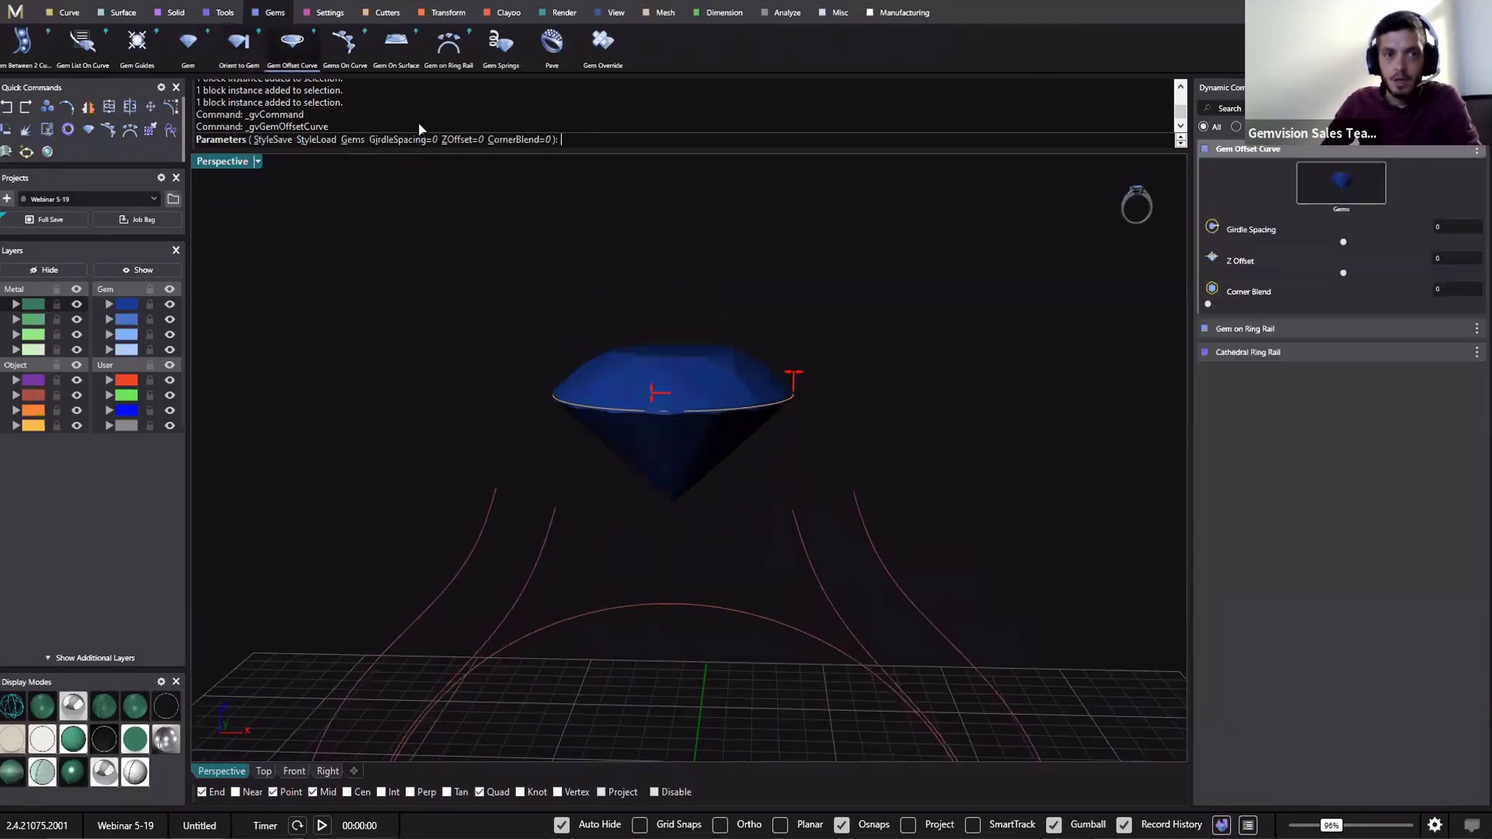
mouse_move(647, 390)
mouse_down()
mouse_move(631, 477)
mouse_move(637, 314)
mouse_move(627, 406)
mouse_move(623, 379)
mouse_up()
right_drag(696, 443, 803, 365)
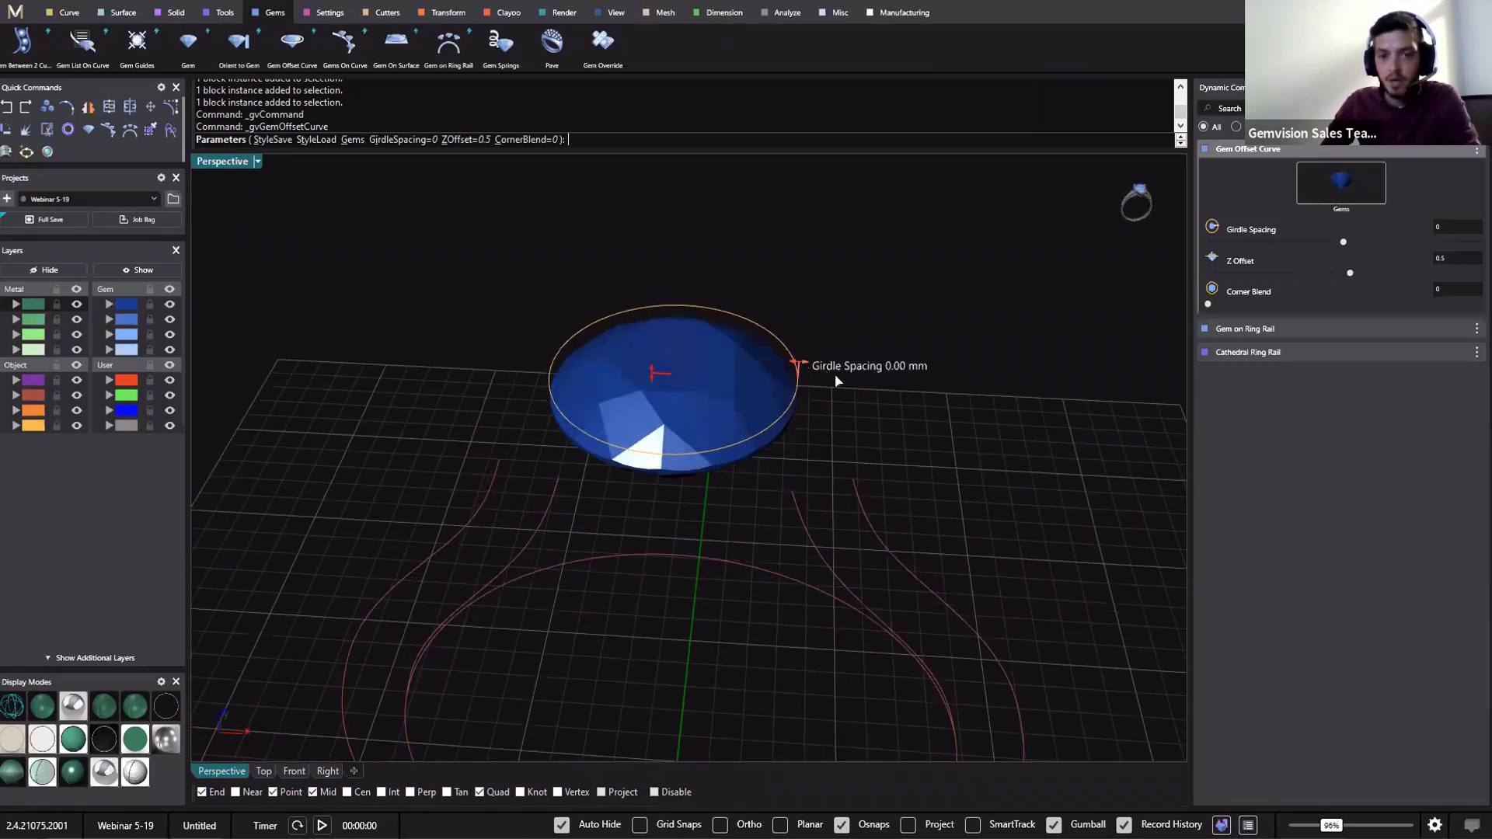
drag(835, 378, 829, 381)
right_drag(830, 380, 657, 380)
drag(657, 379, 657, 383)
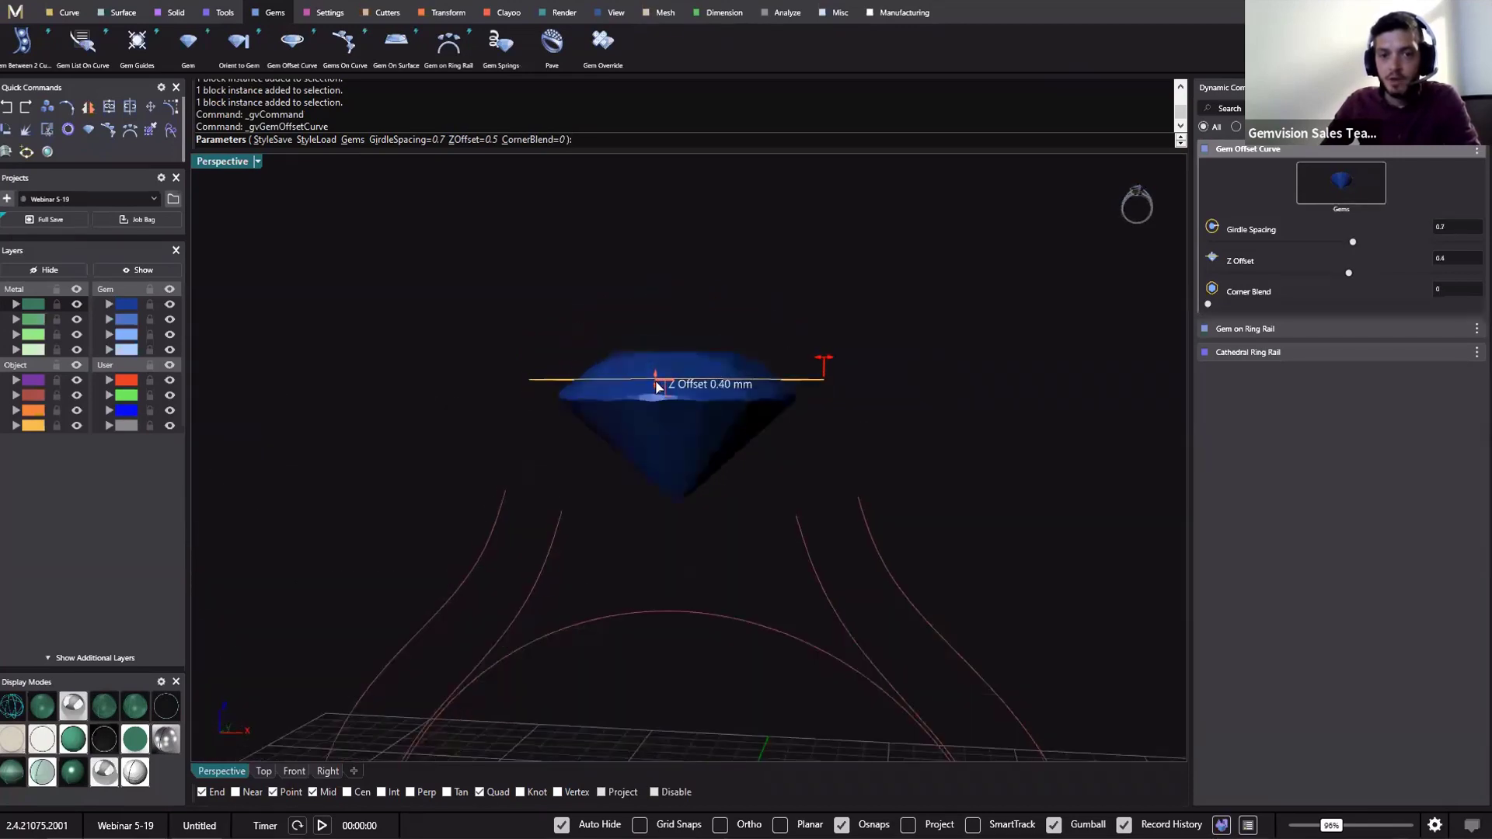
right_click(984, 442)
Create a second gem offset curve below the diamond's girdle, with girdle spacing 0.6 mm and Z offset -1 mm
click(595, 406)
key(Return)
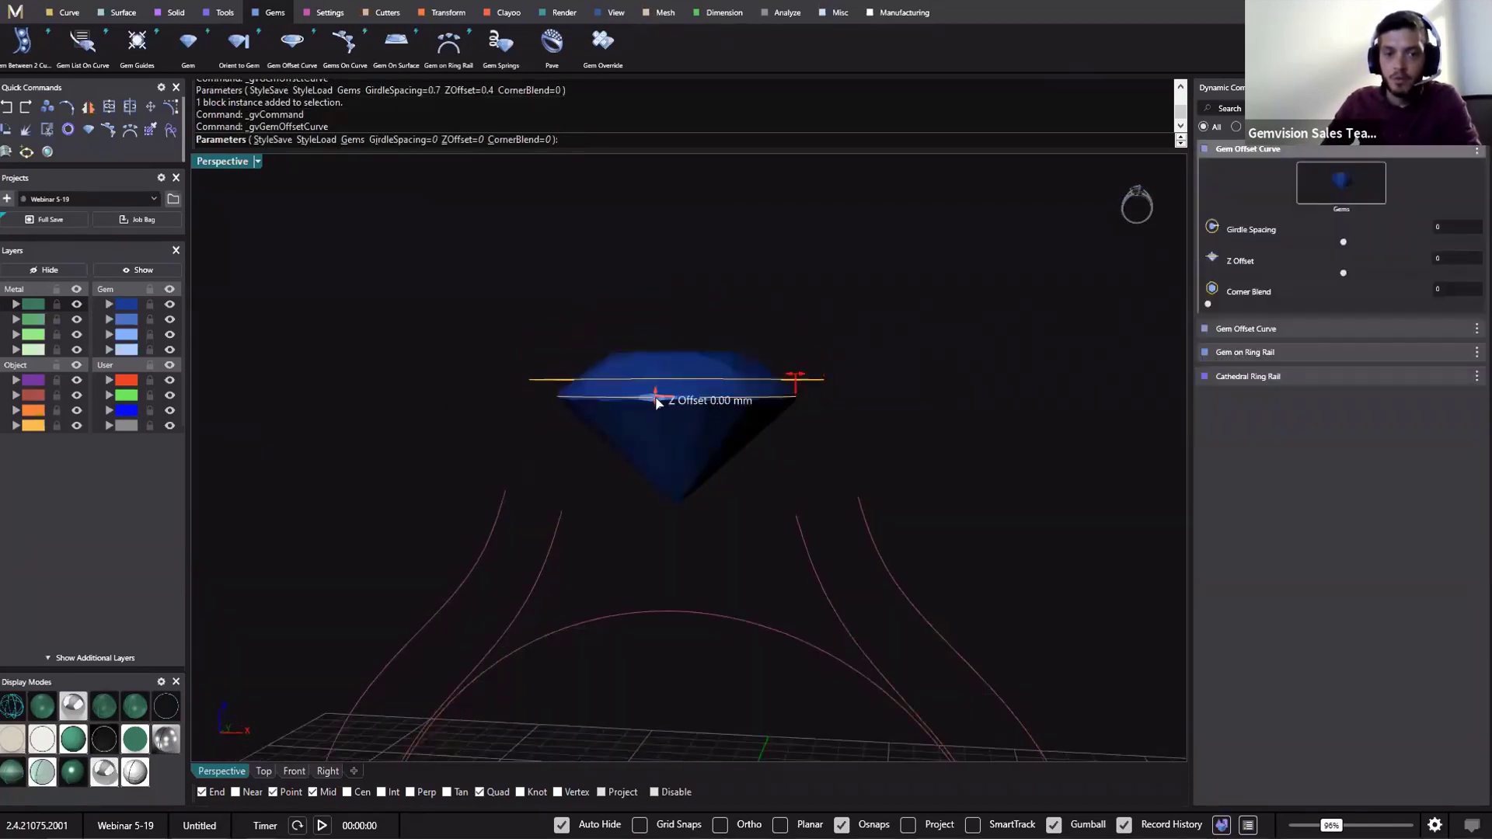
drag(658, 399, 637, 440)
drag(799, 423, 819, 417)
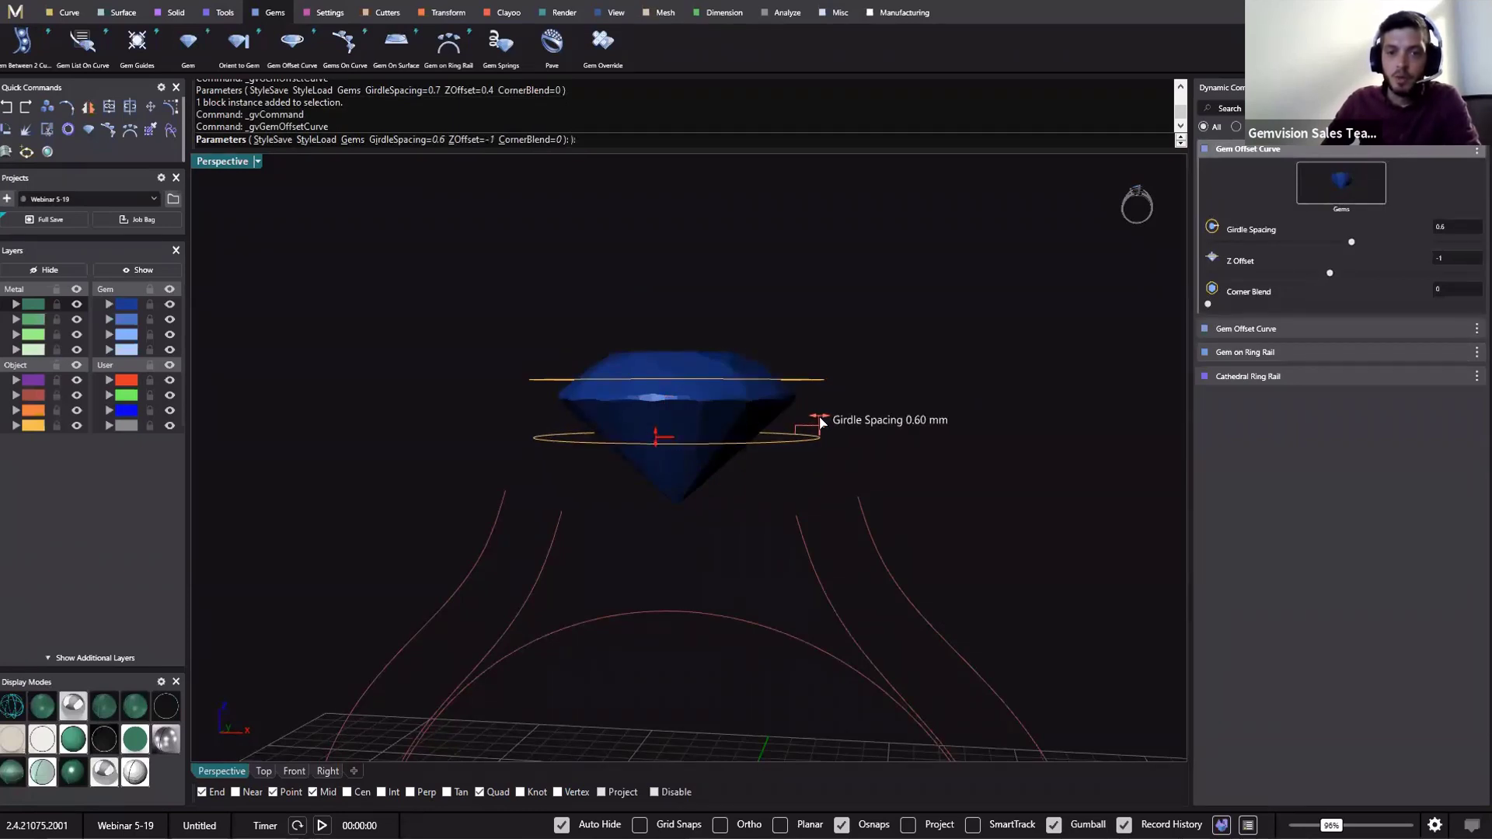
mouse_move(819, 417)
right_down()
mouse_move(832, 459)
mouse_move(792, 603)
mouse_move(808, 416)
right_up()
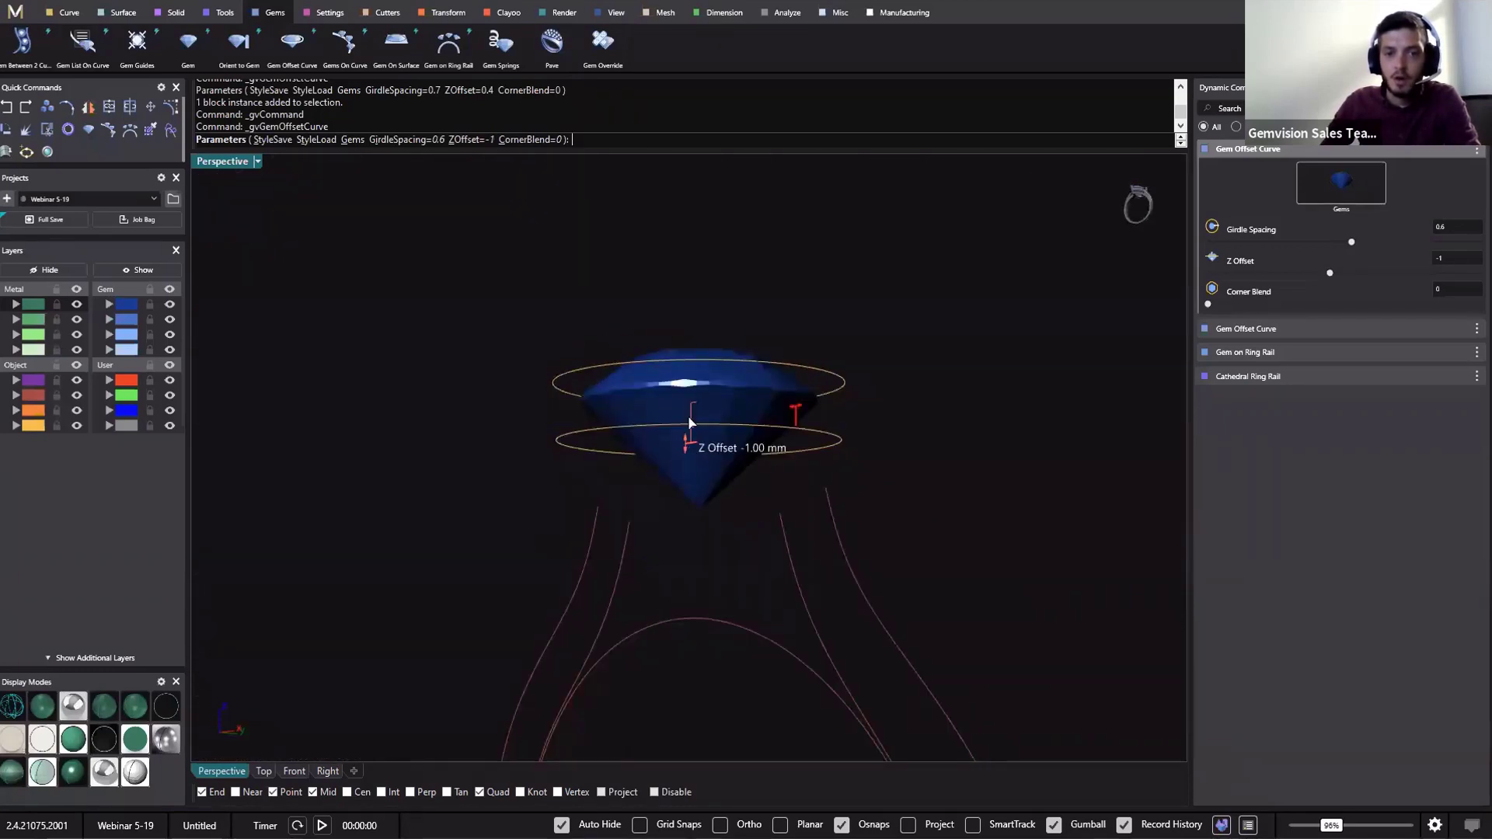
key(Return)
click(579, 371)
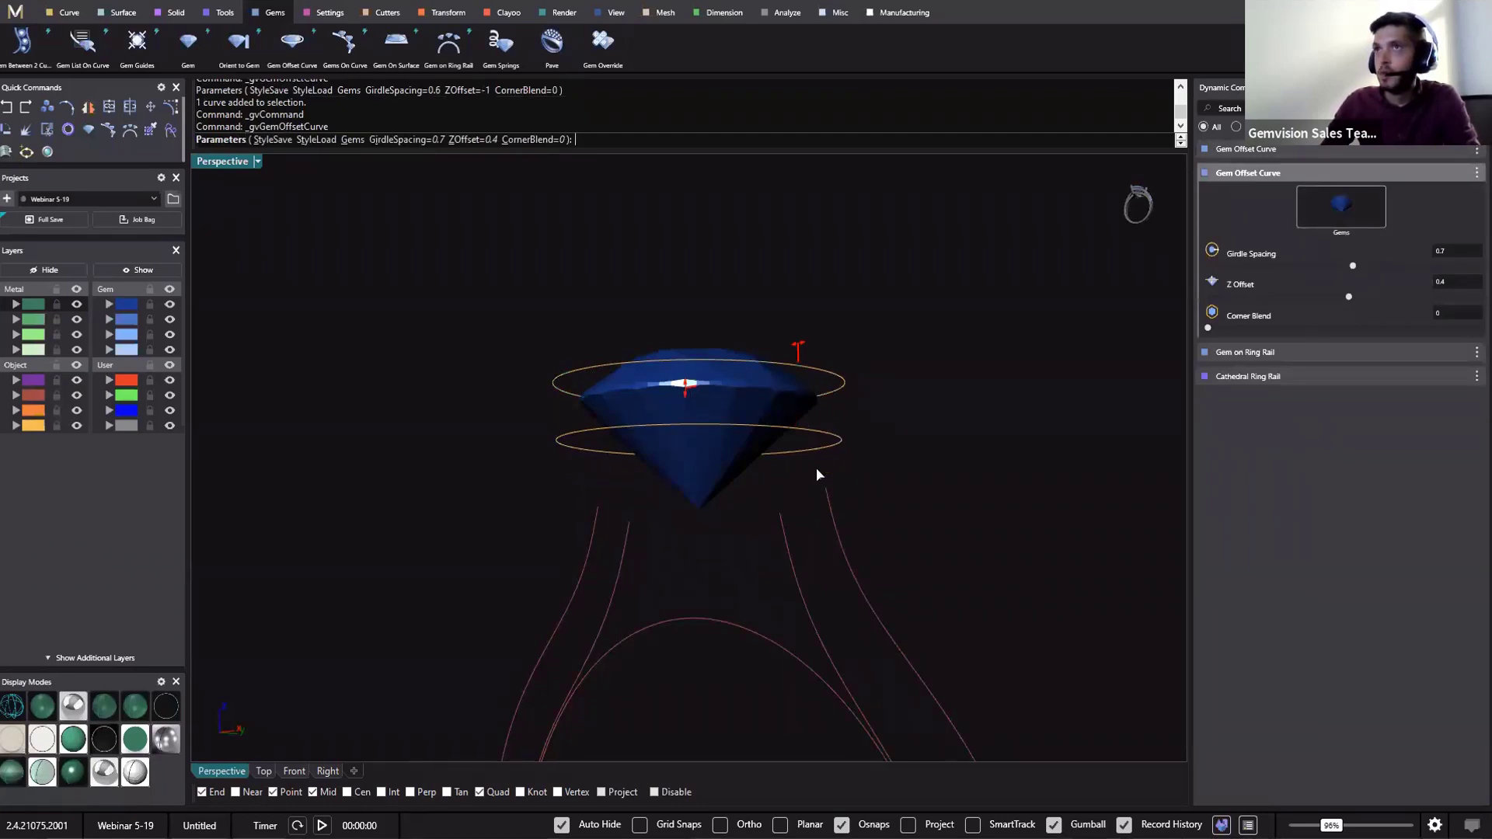
key(Return)
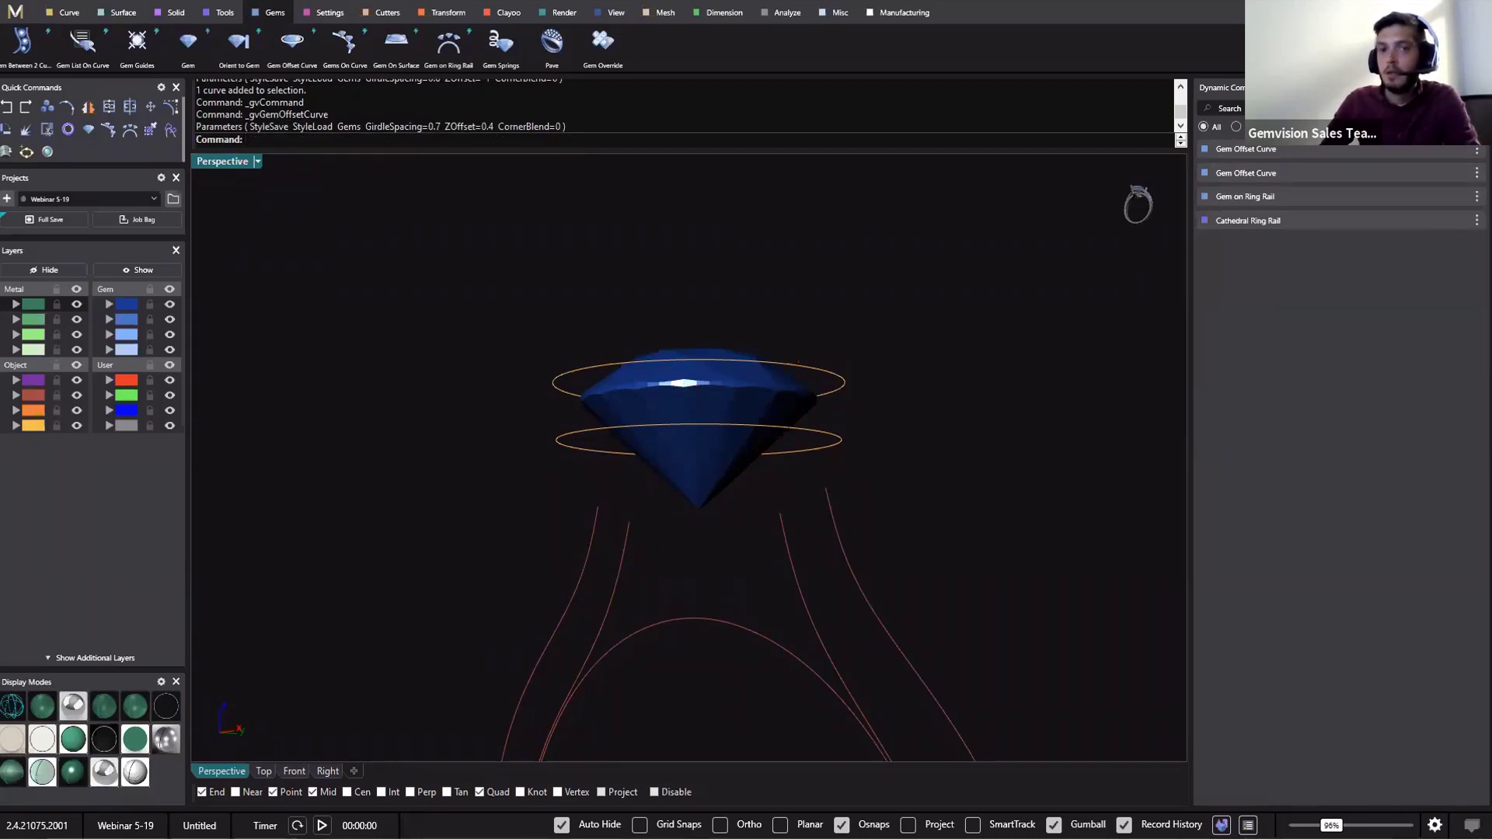
right_drag(934, 413, 970, 446)
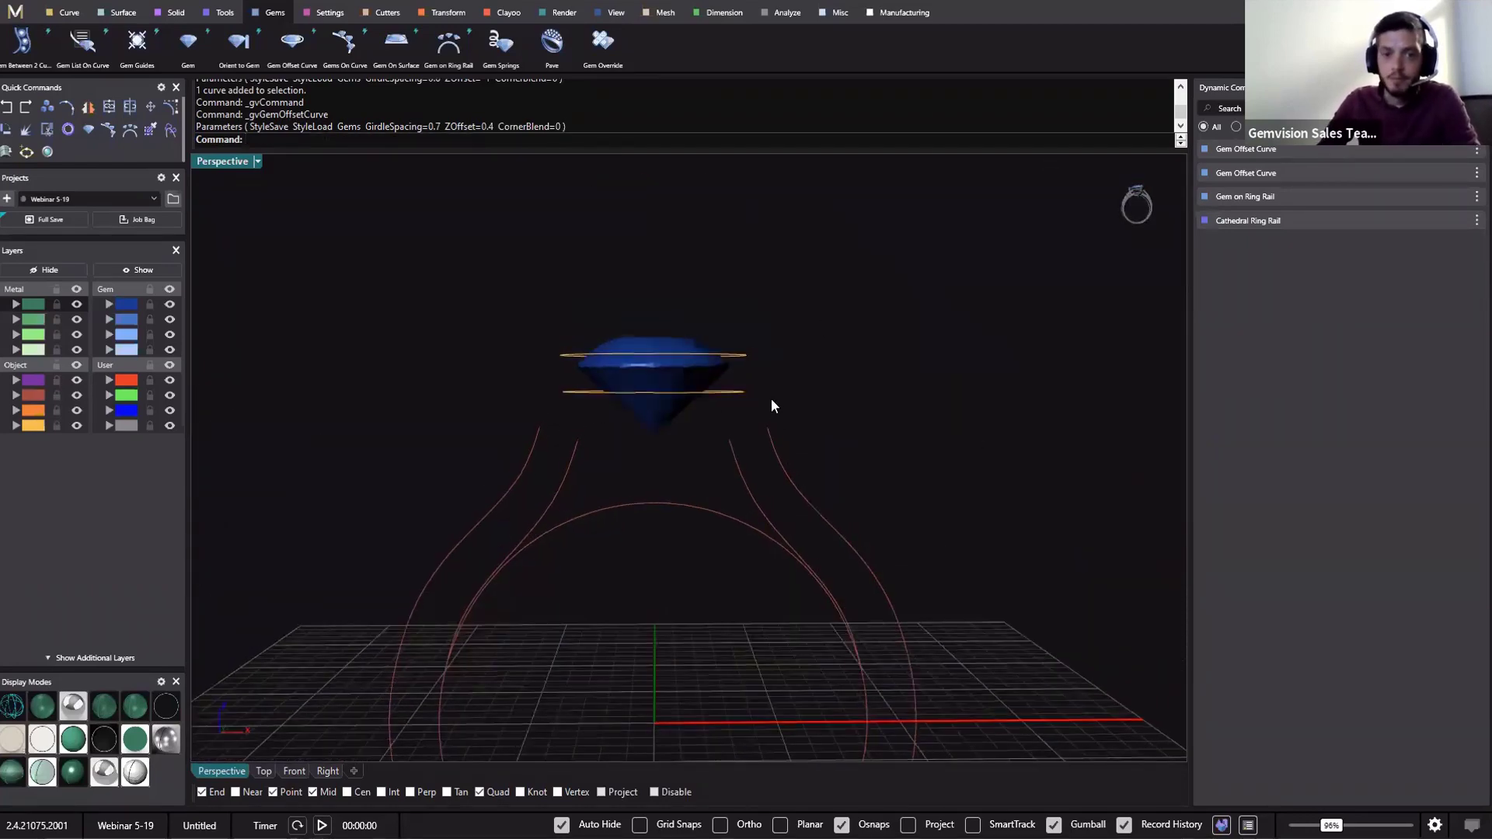
click(738, 392)
click(879, 427)
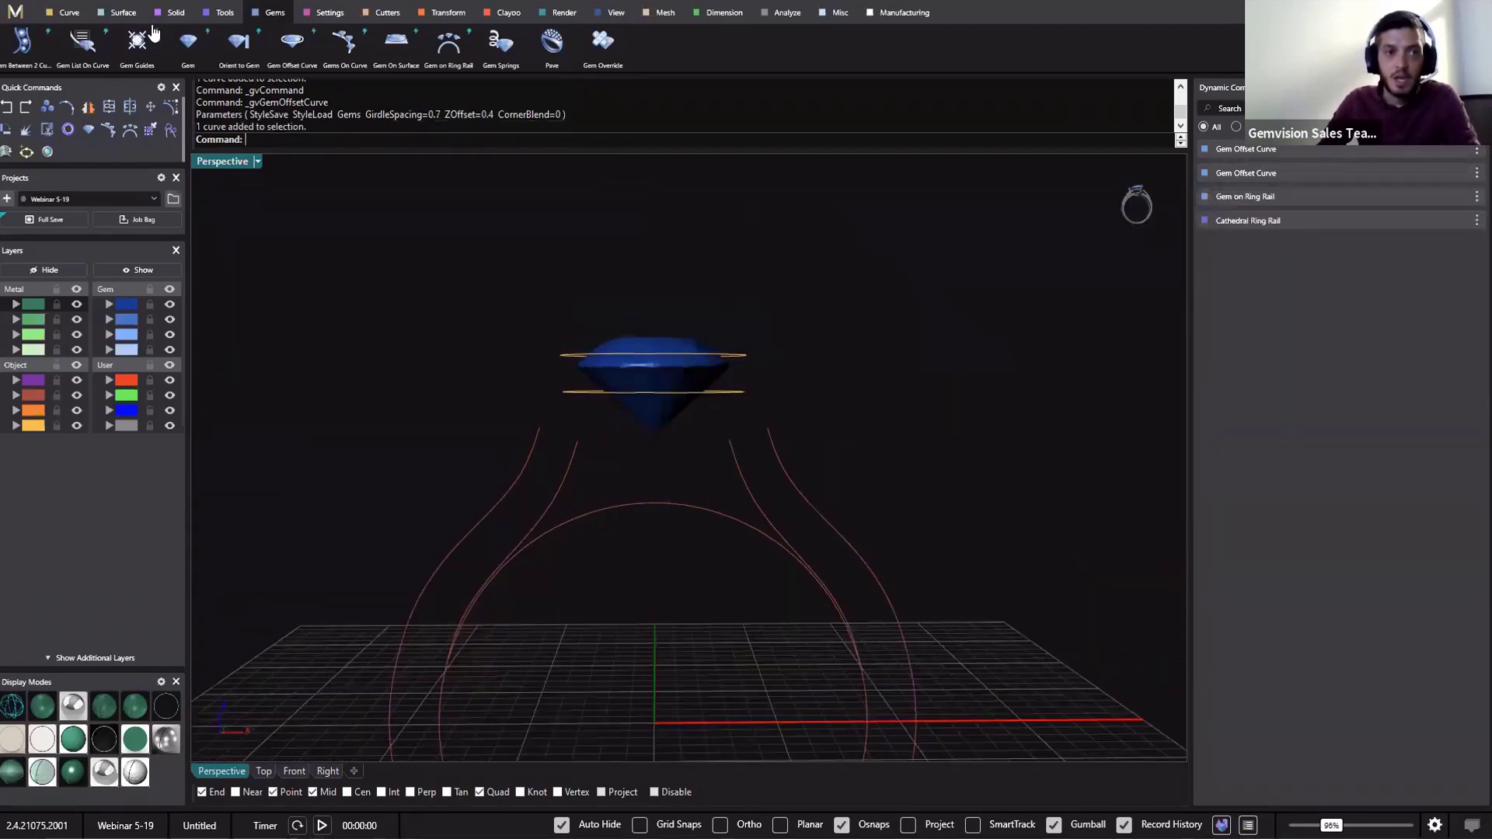
click(69, 13)
click(16, 41)
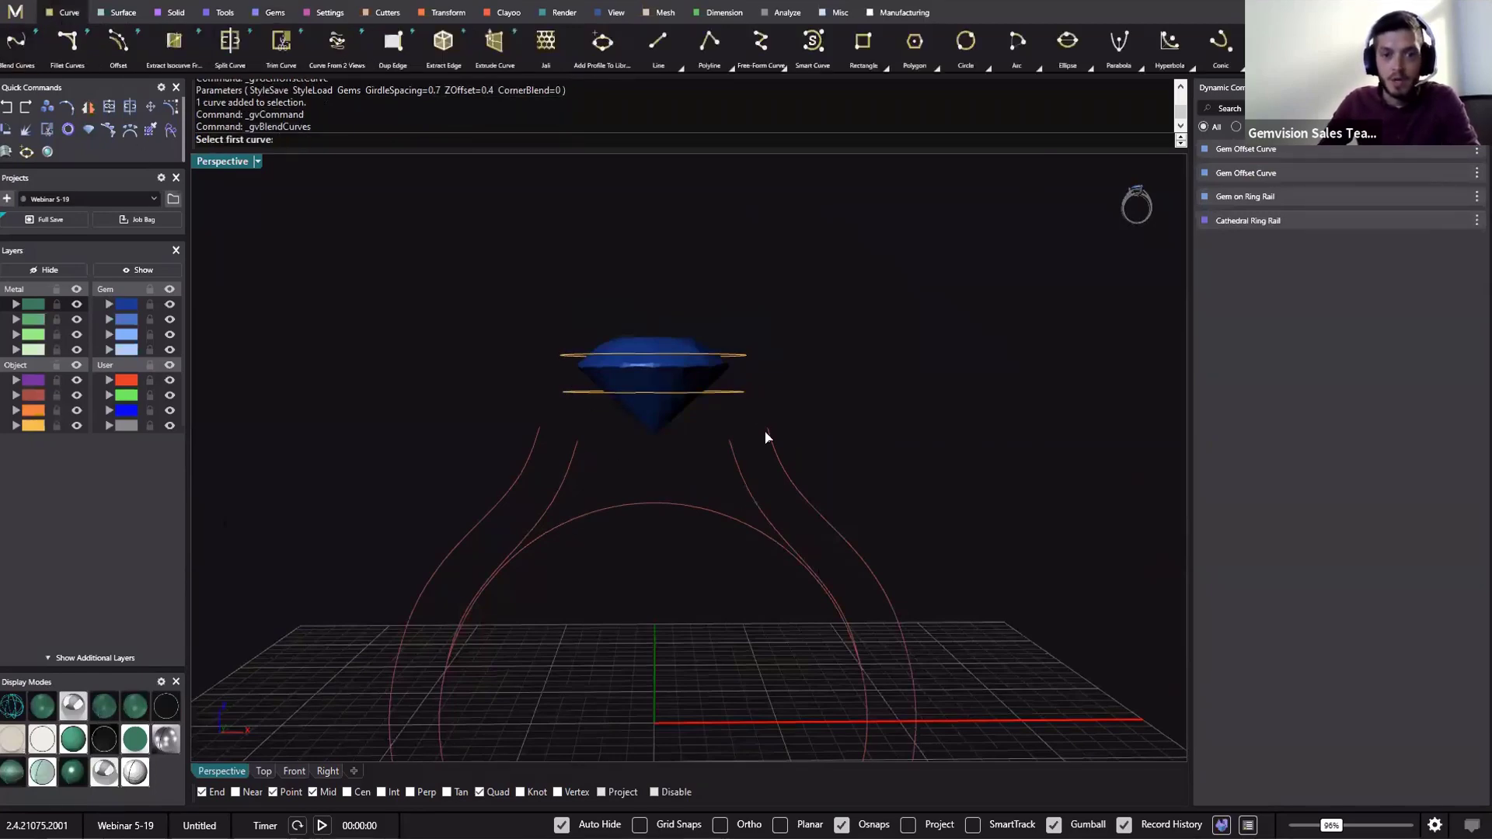
right_drag(665, 533, 629, 424)
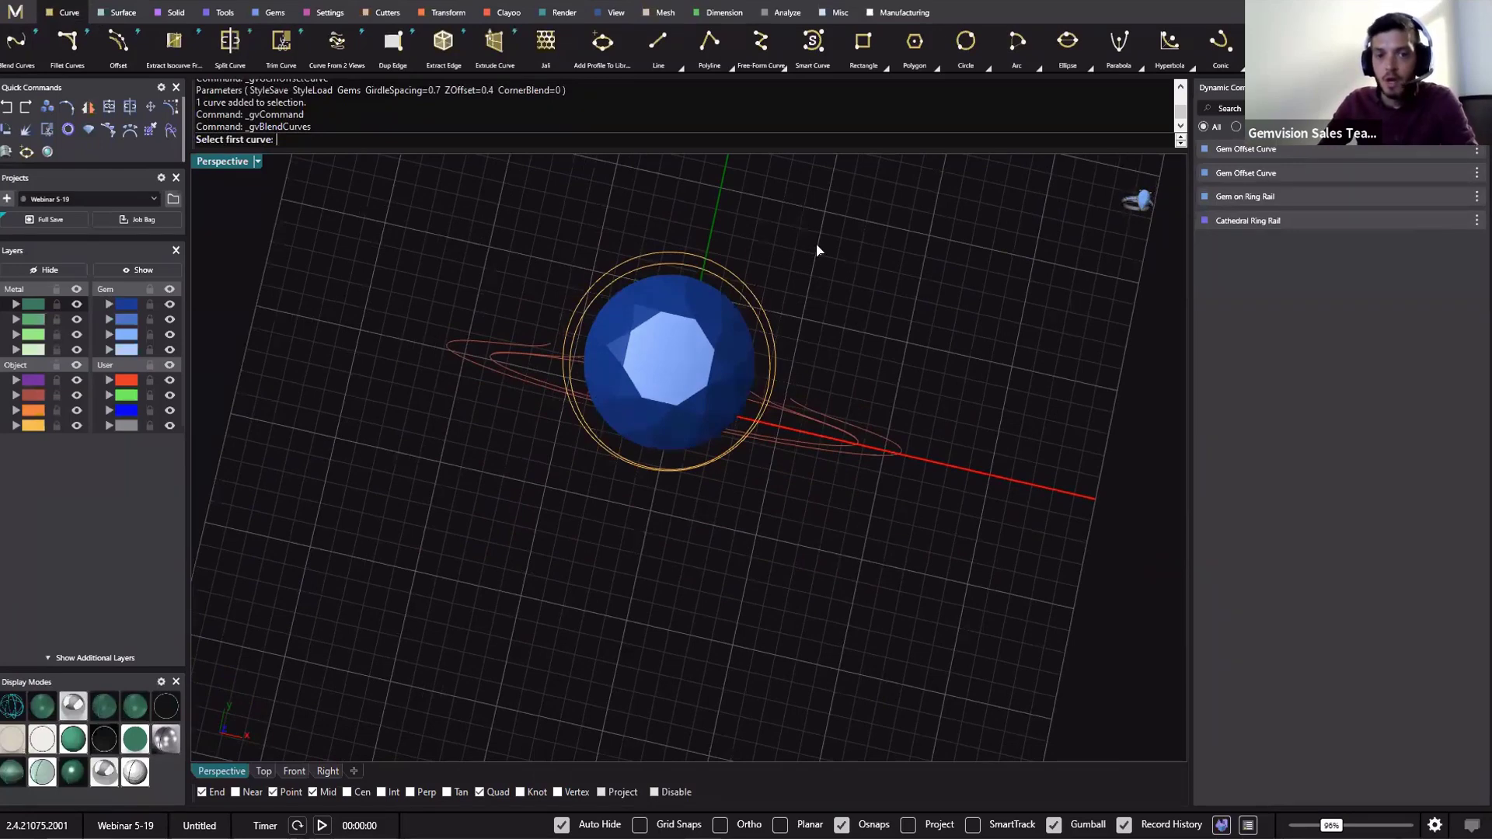
right_drag(817, 250, 631, 418)
key(Escape)
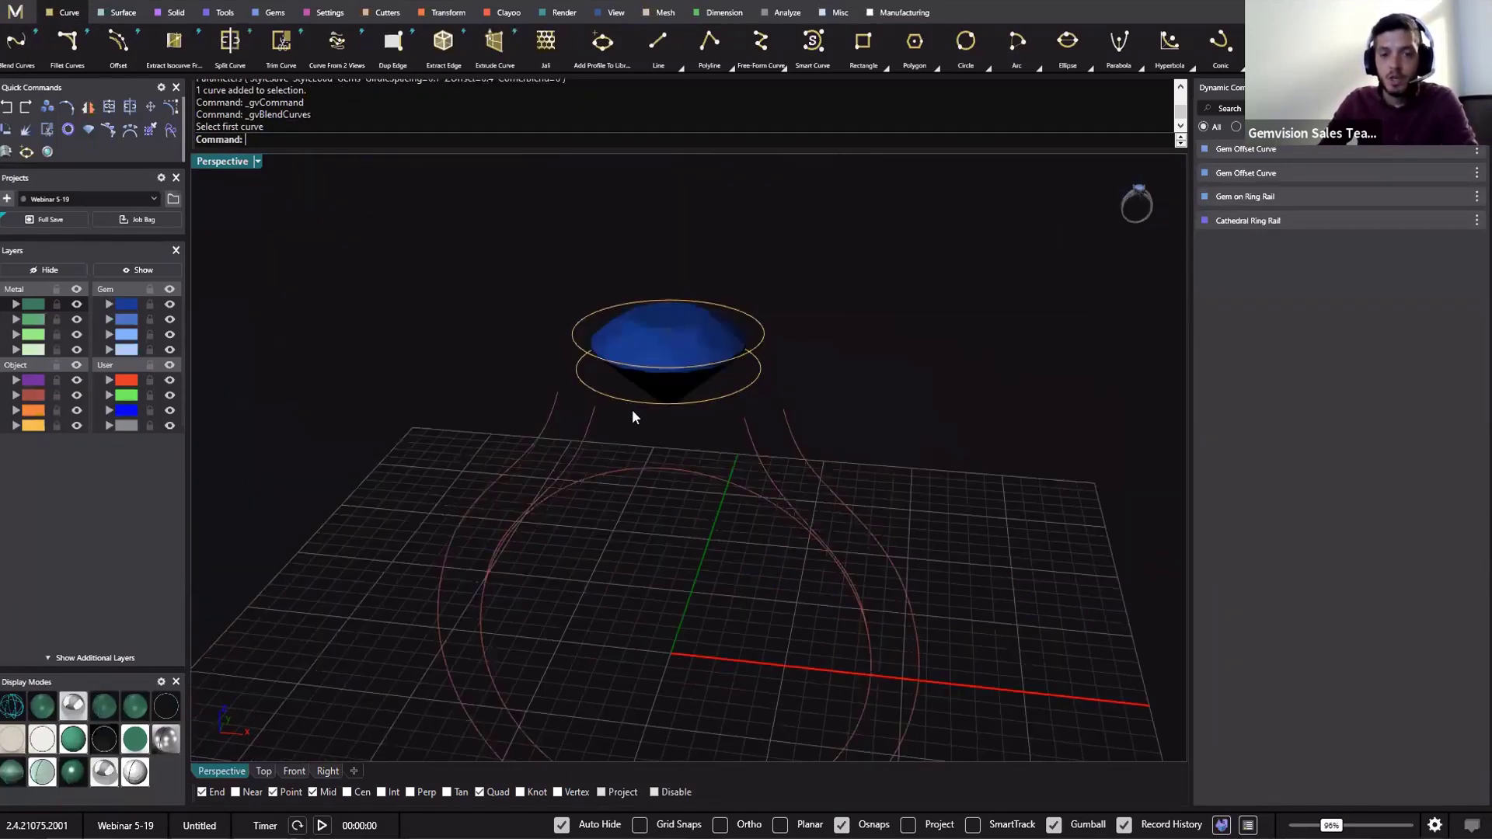
Trim the lower gem offset curve with Trim Curve, setting trim start to 0.5 and trim end to 0.268
click(639, 404)
click(781, 417)
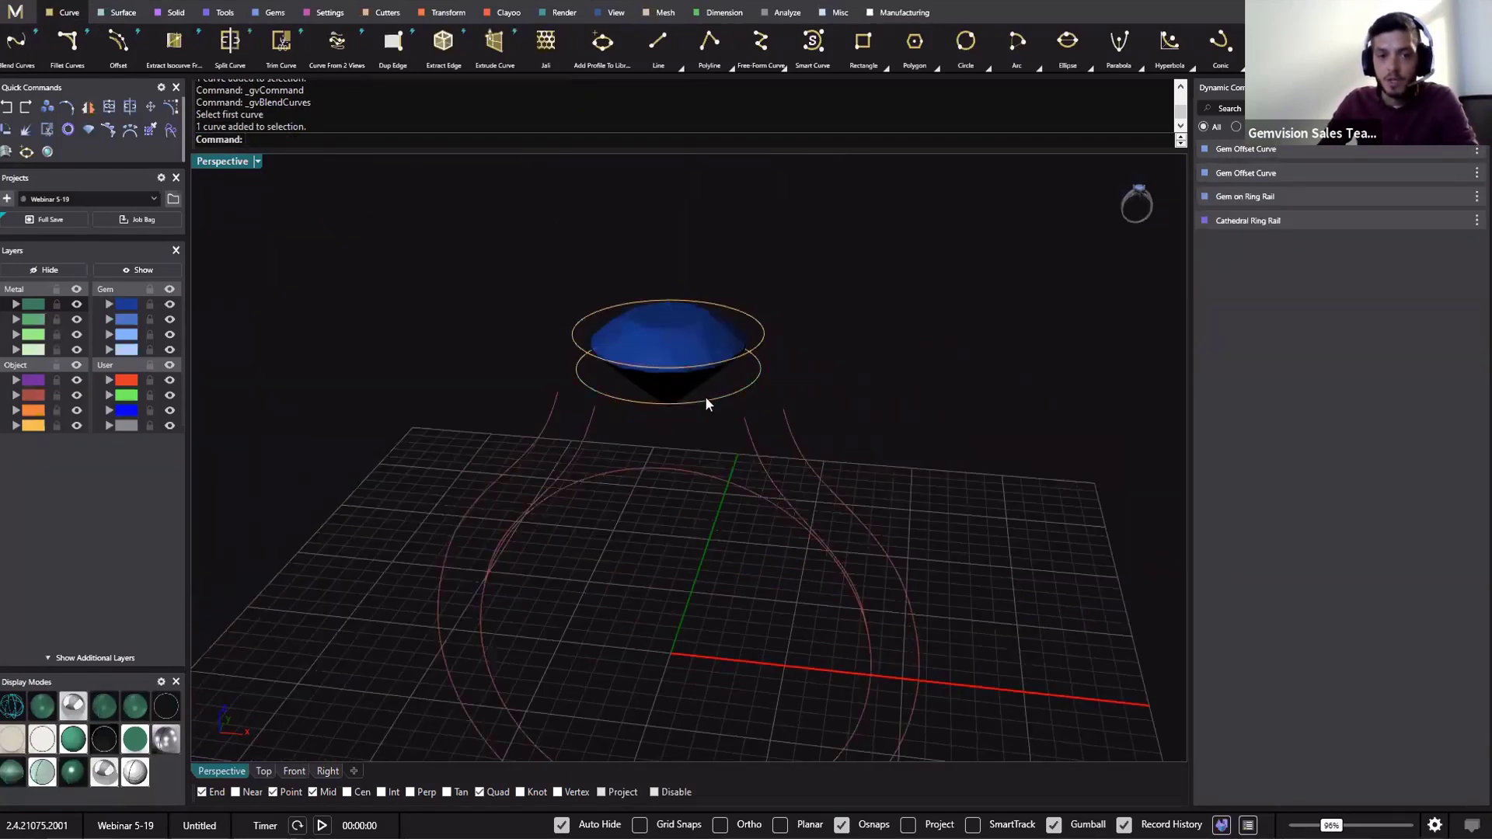
click(705, 400)
click(953, 397)
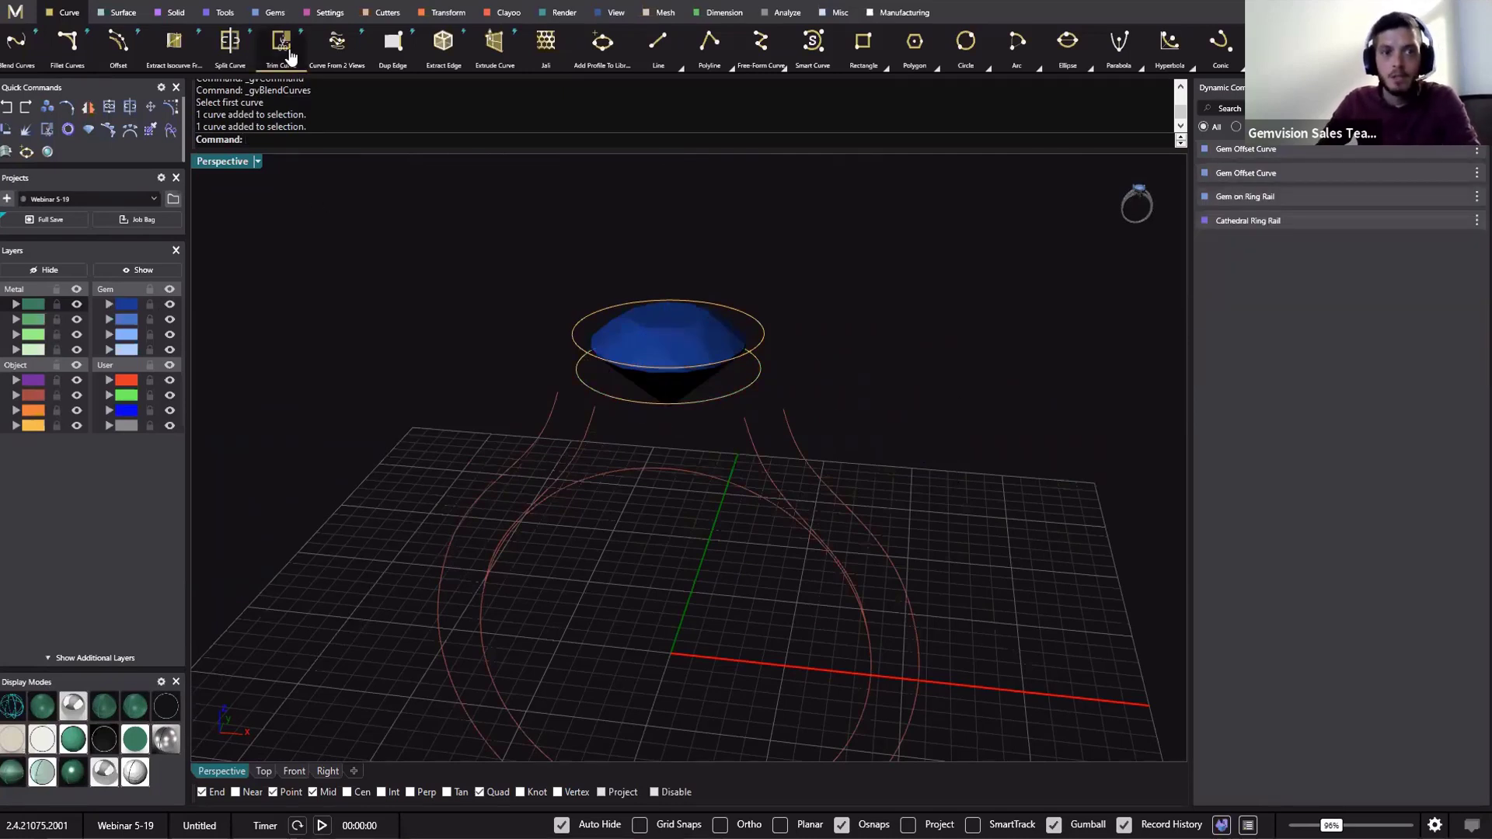
click(638, 406)
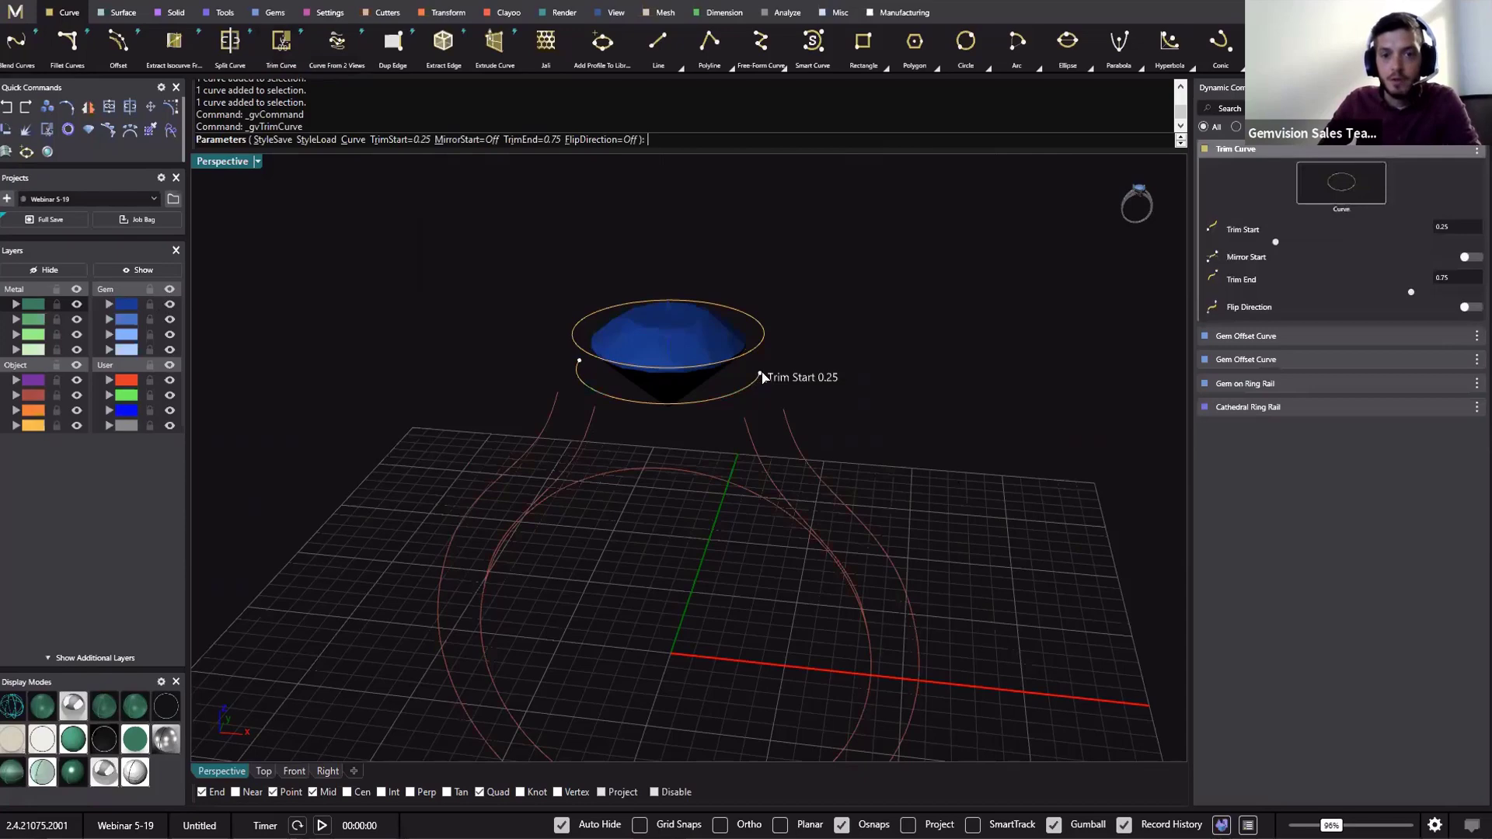
drag(760, 374, 648, 411)
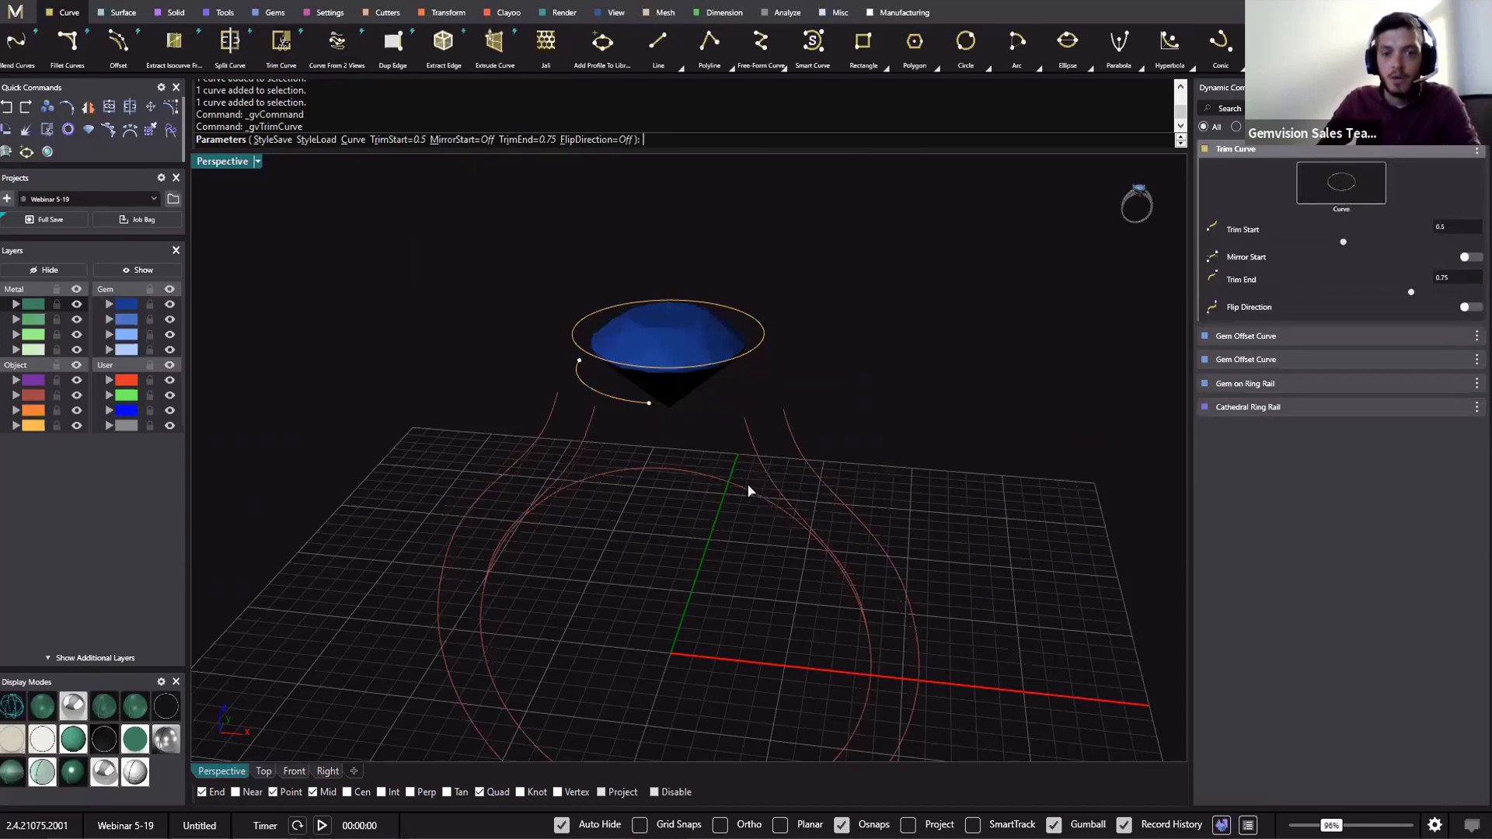
right_drag(751, 492, 582, 330)
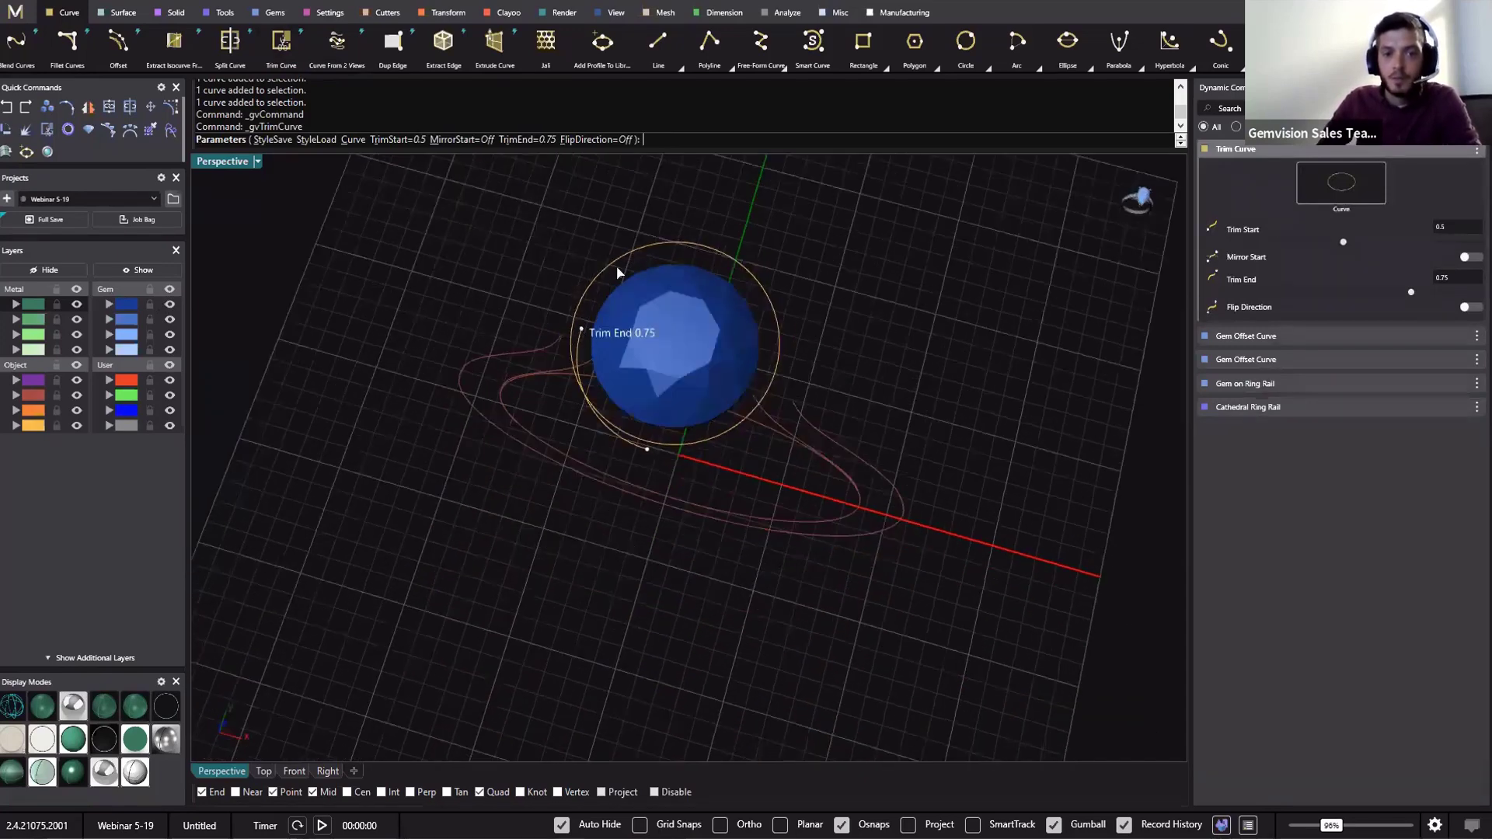
drag(618, 272, 765, 395)
click(760, 401)
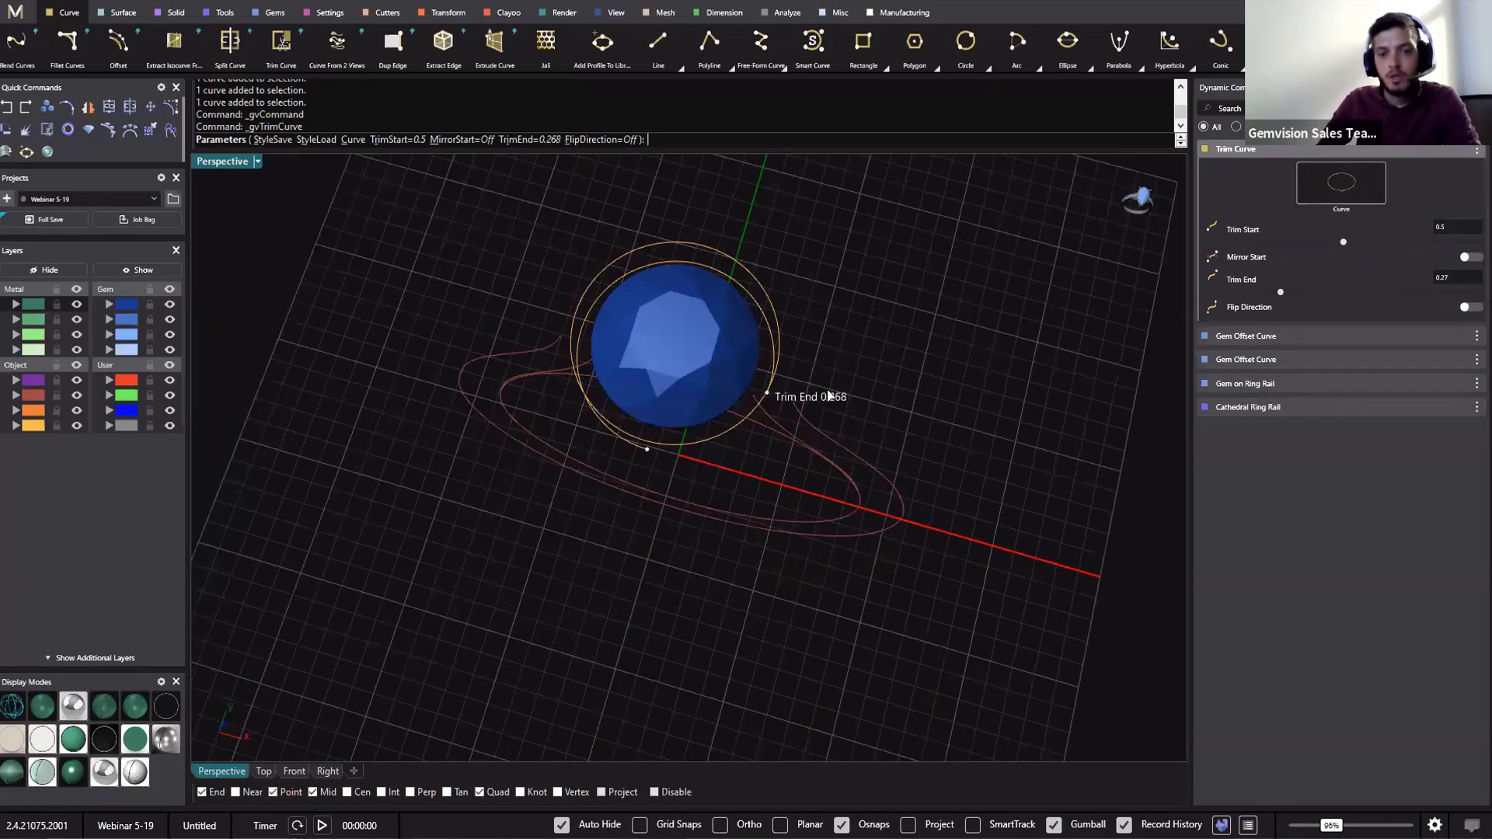
right_drag(892, 347, 767, 387)
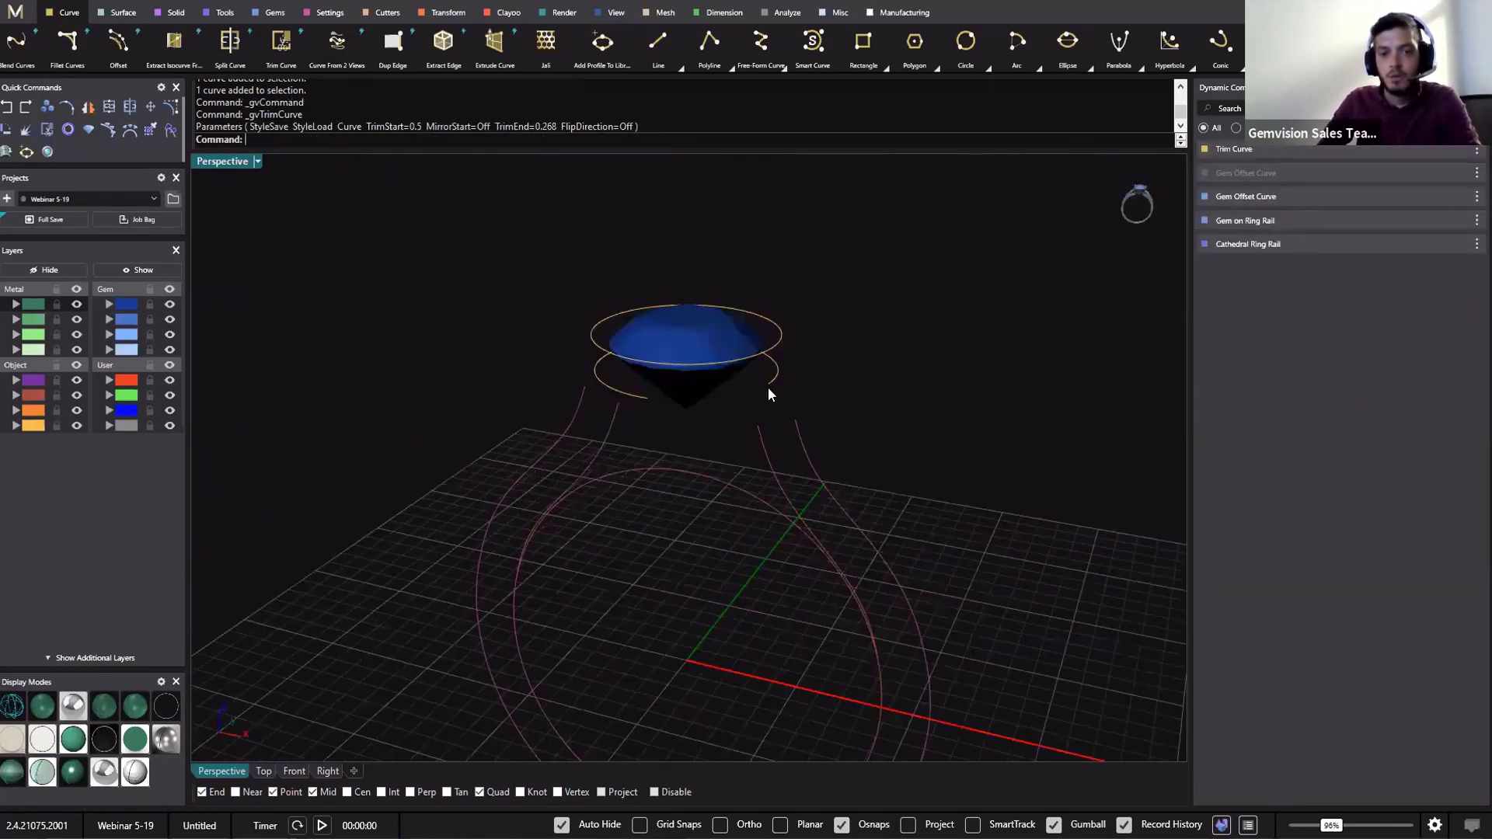
Reopen the lower curve's trim and set its trim end to 0.25
click(734, 389)
double_click(769, 395)
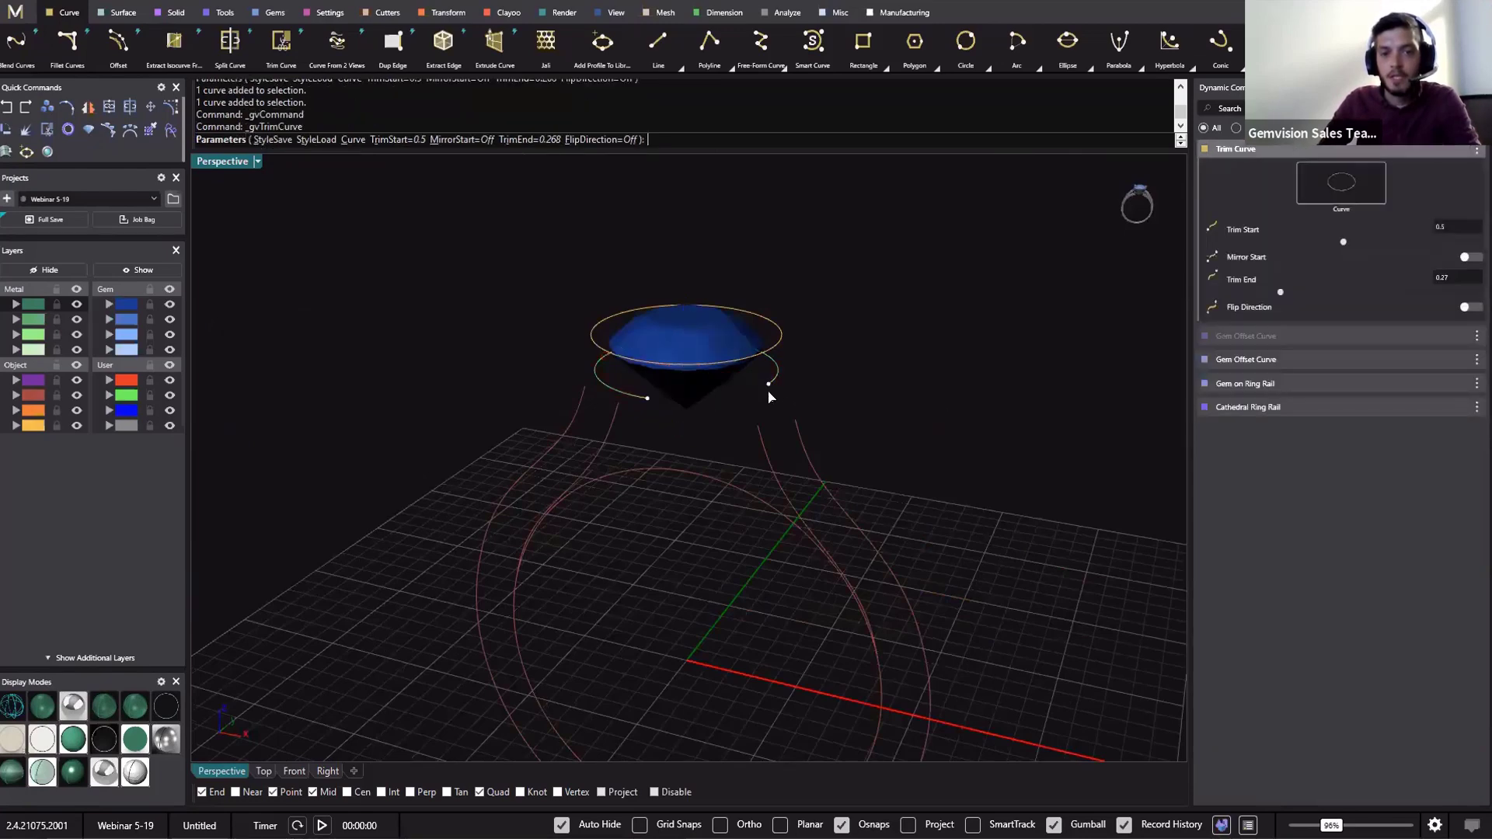
click(760, 400)
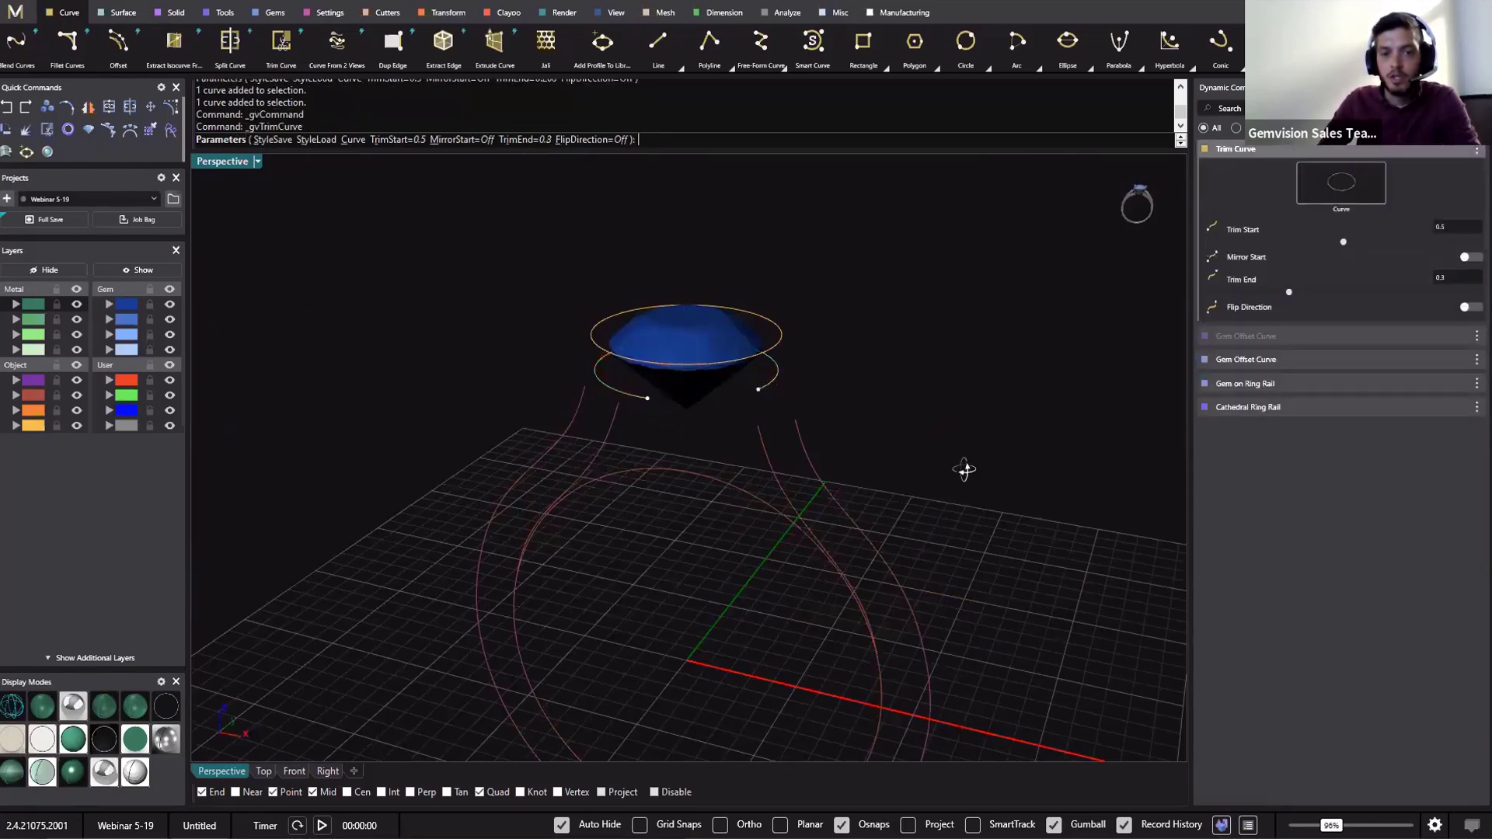
right_drag(966, 467, 786, 413)
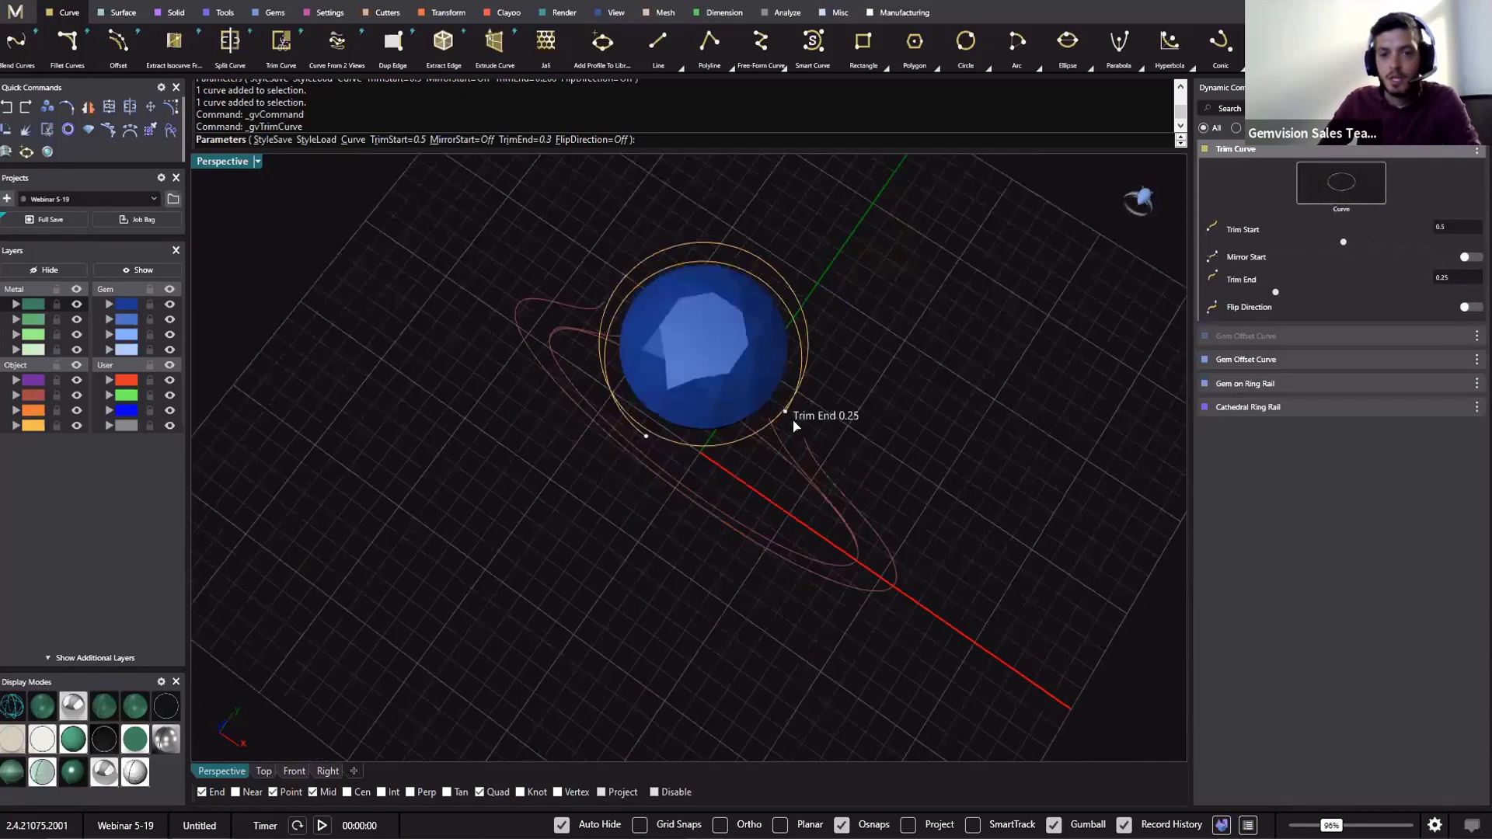
click(784, 412)
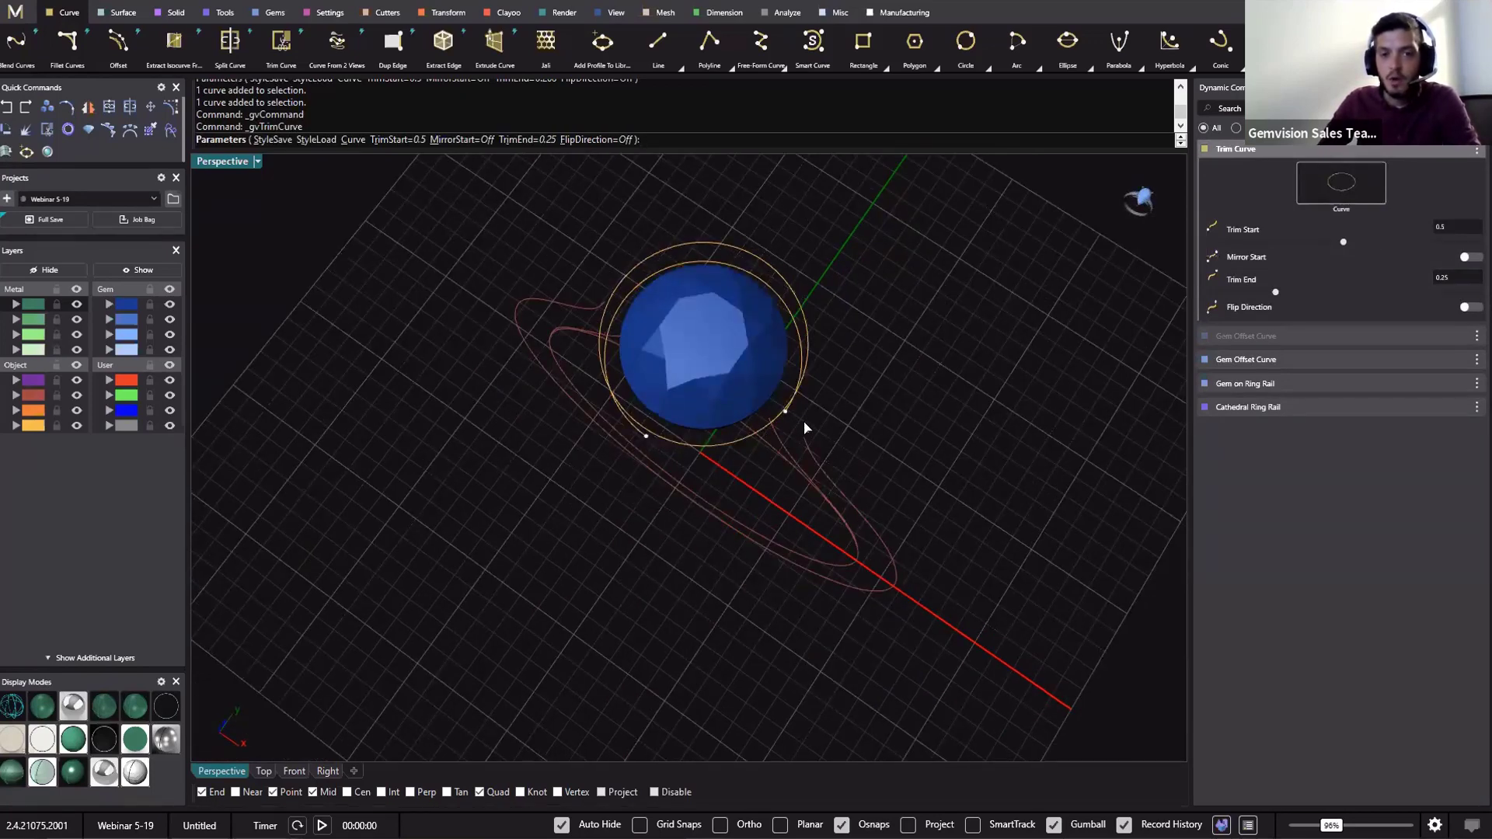
Trim the upper gem offset curve to match the lower one, with trim start 0.5 and trim end 0.25
right_drag(897, 342, 787, 323)
click(788, 324)
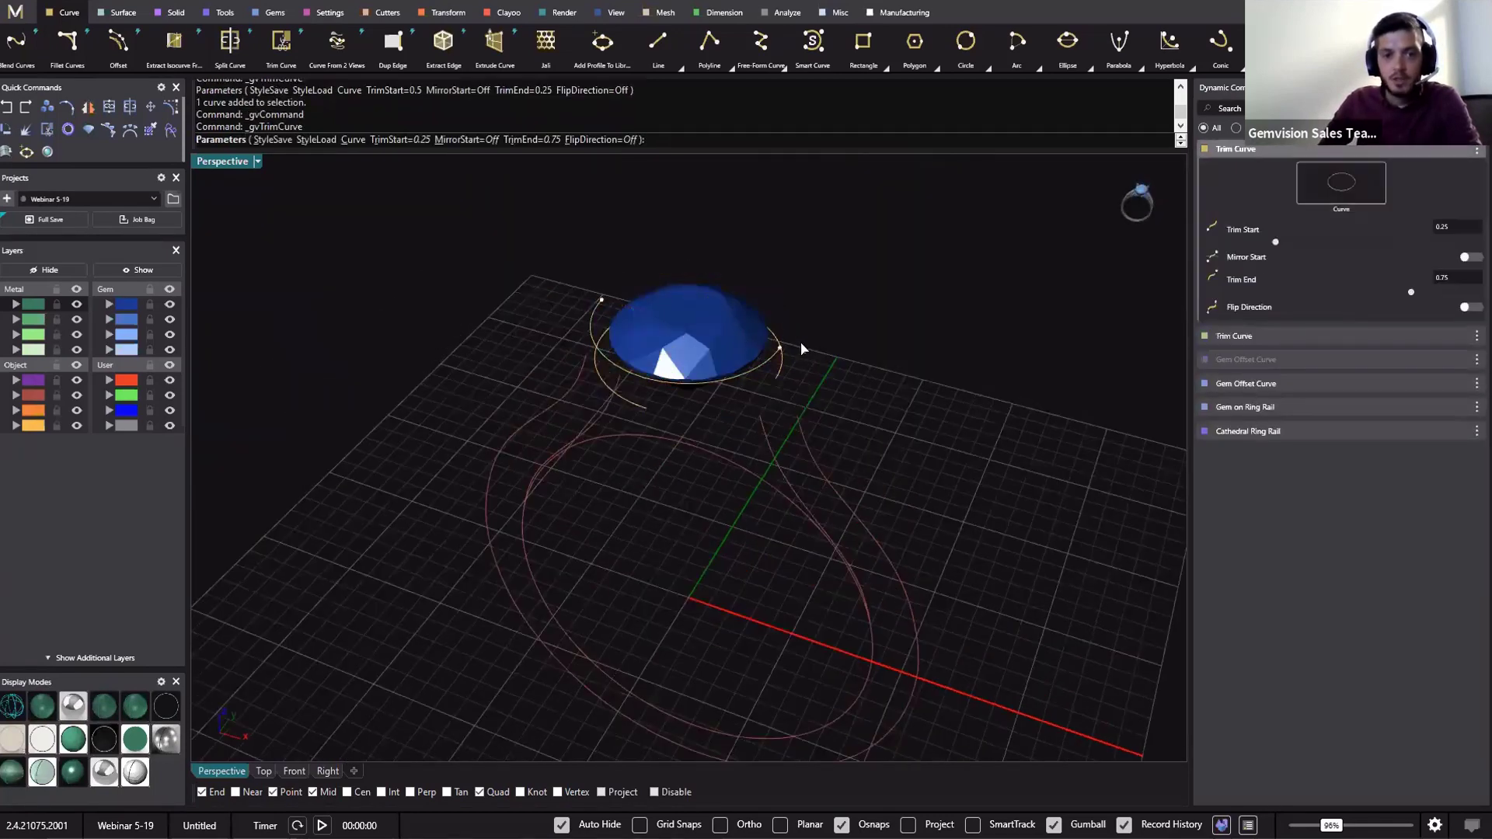
drag(781, 352, 647, 380)
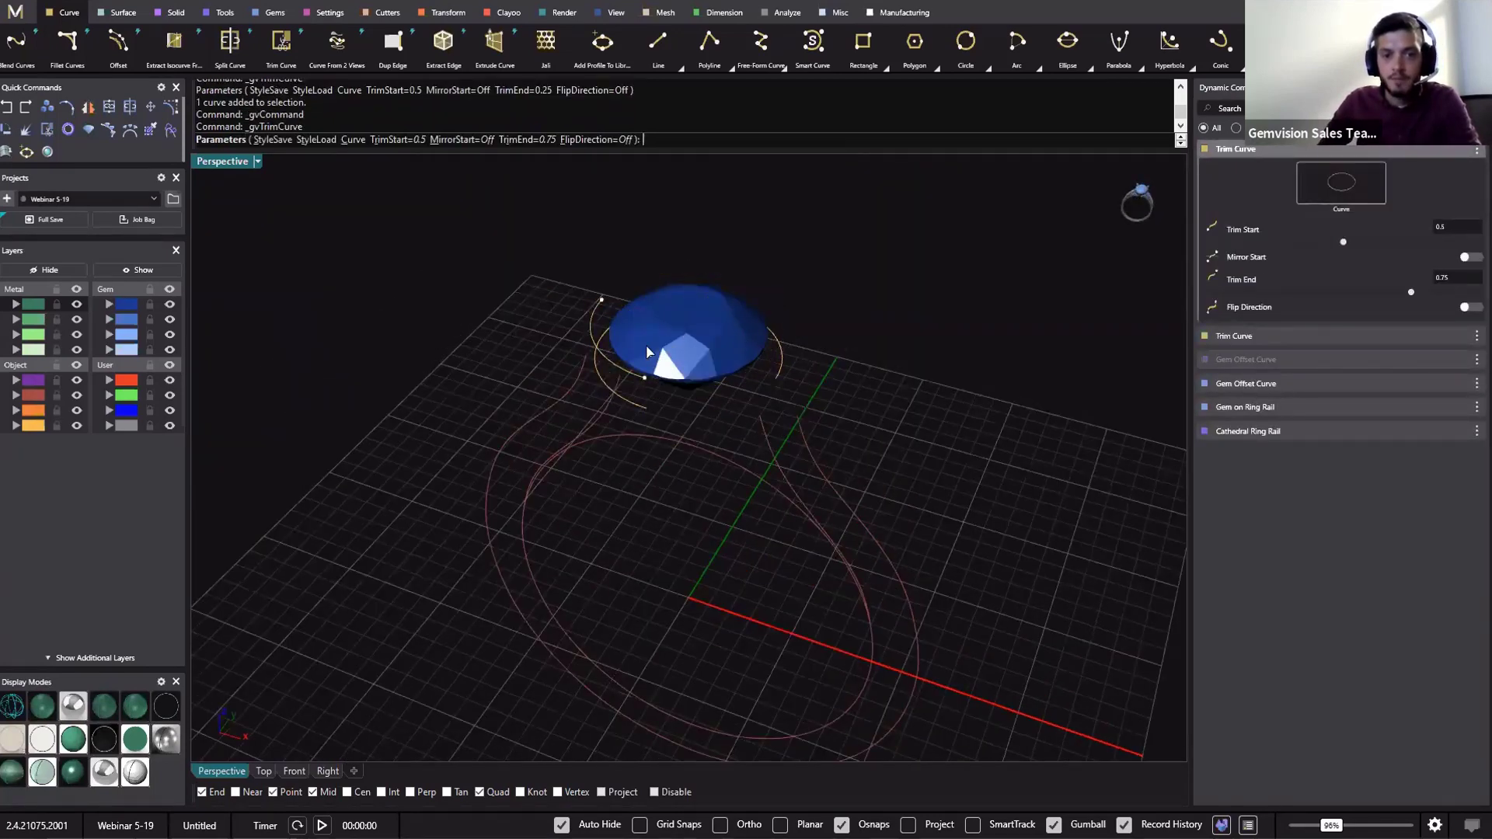
drag(603, 304, 798, 366)
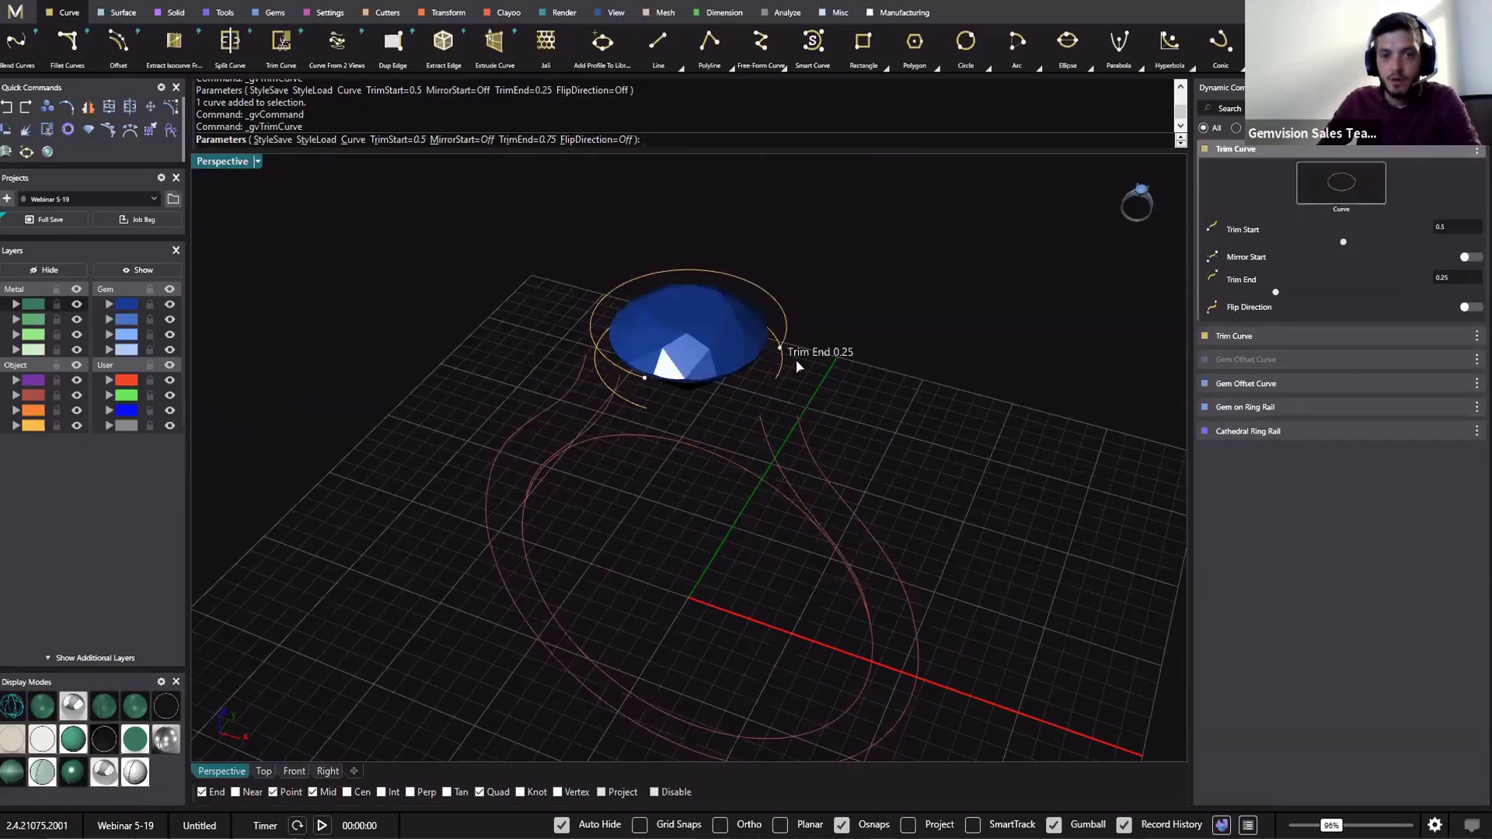
right_click(1020, 388)
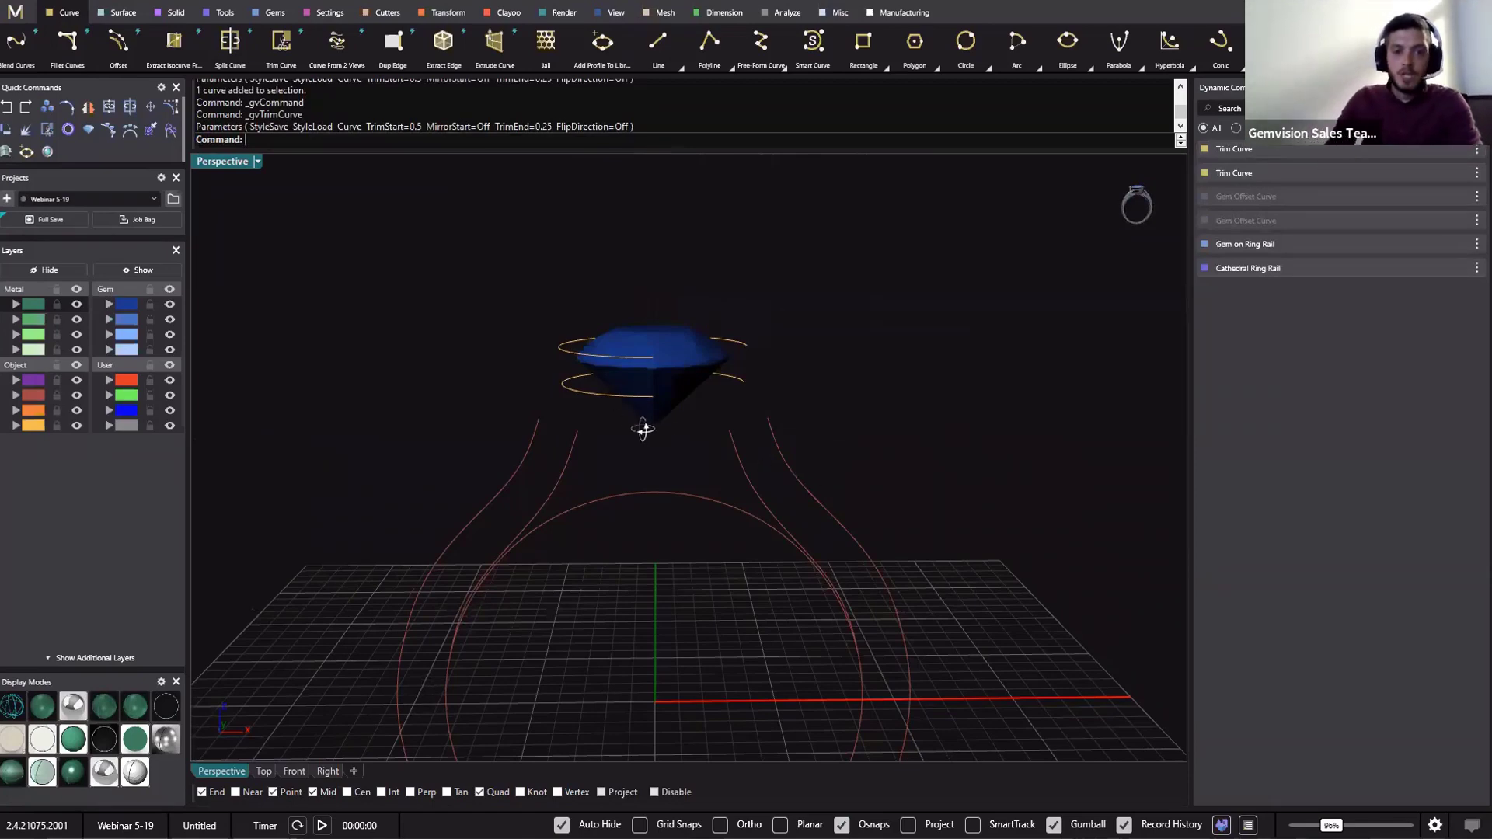
Blend the trimmed lower offset curve into the inner cathedral rail with Blend Curves, flipping both the first and second curves
right_drag(643, 429, 510, 423)
click(16, 43)
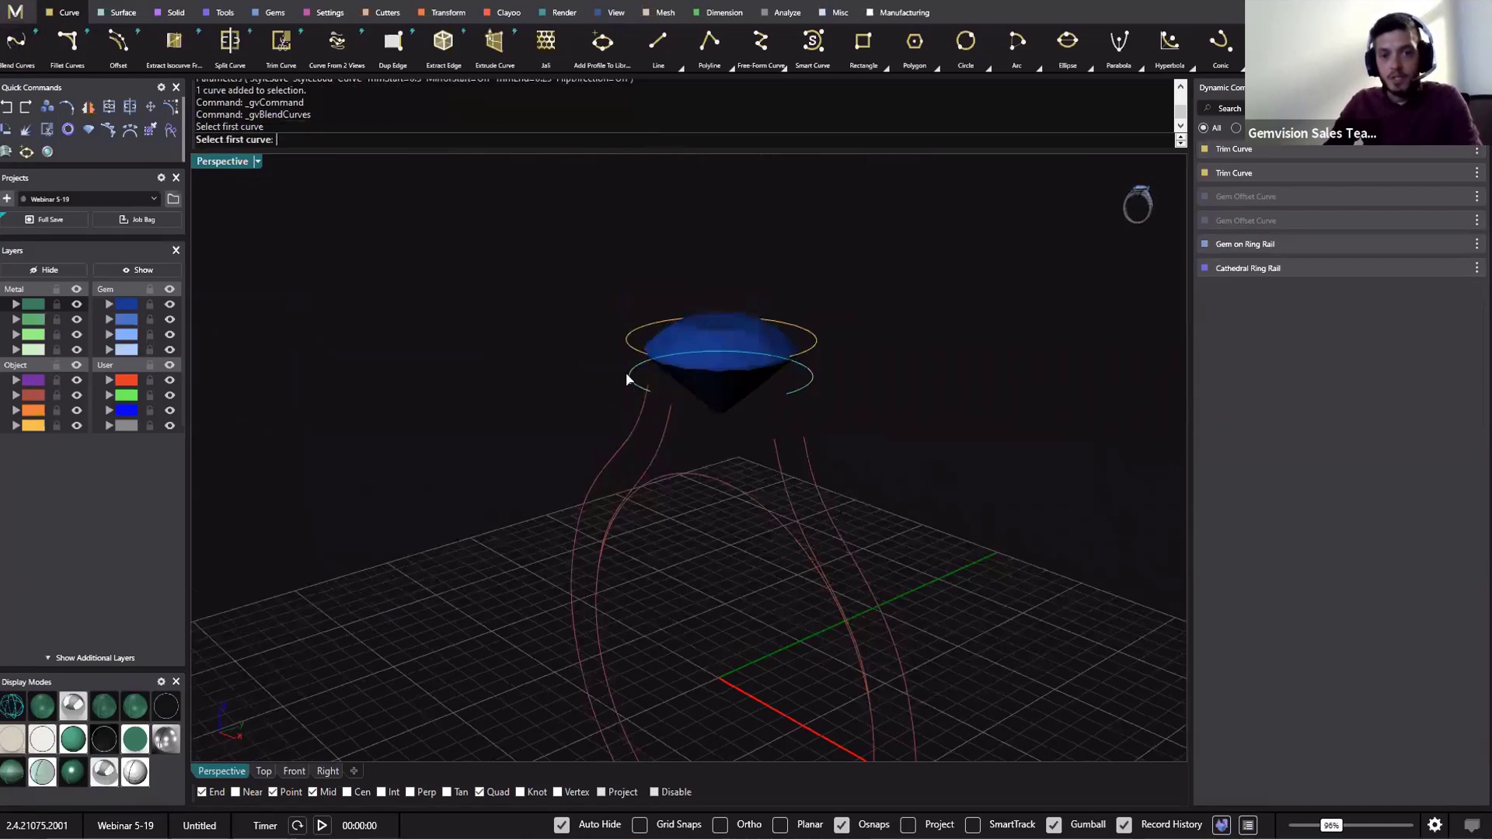
click(627, 380)
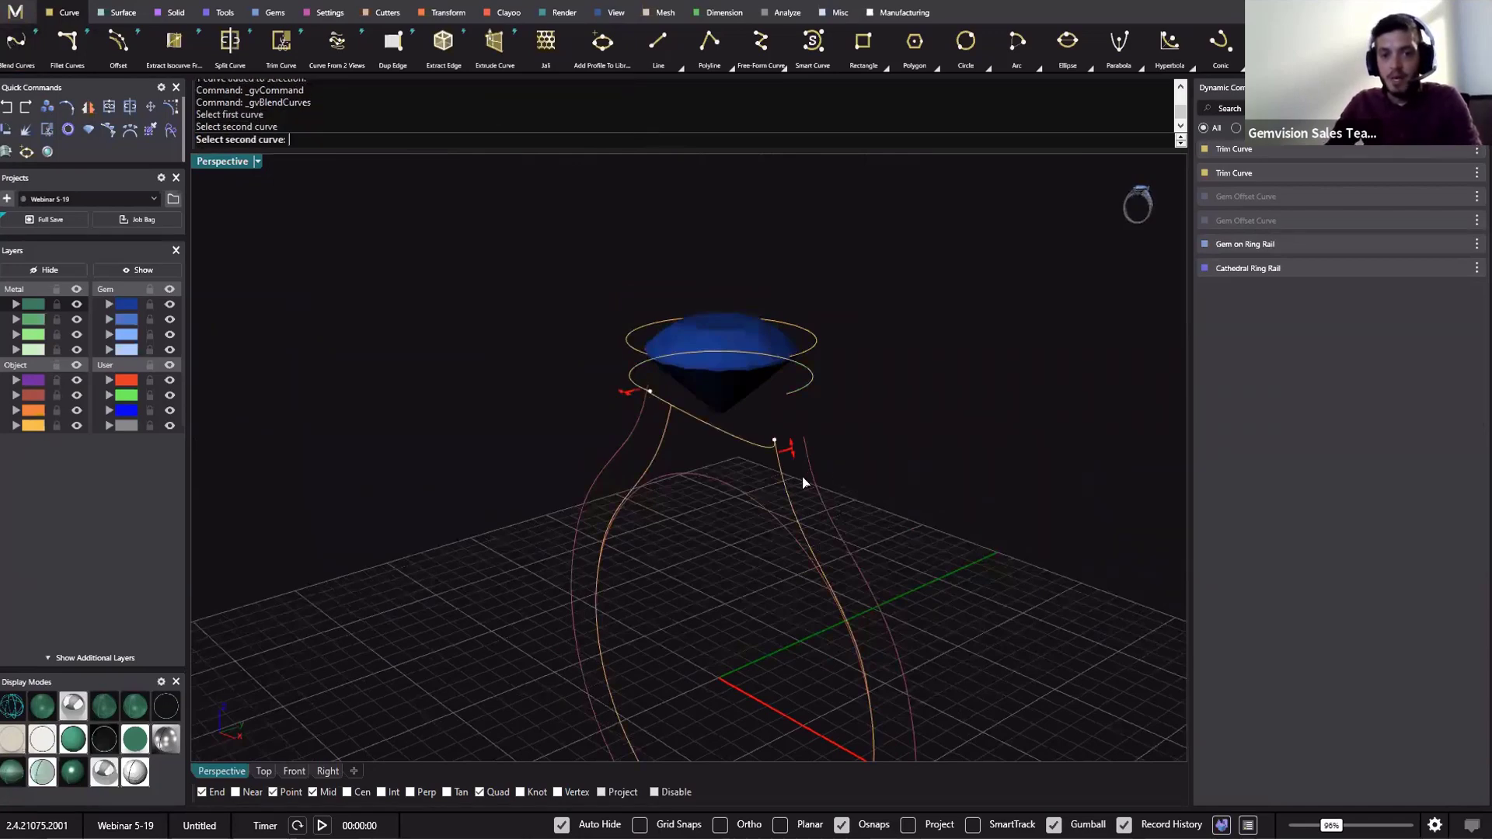
click(785, 470)
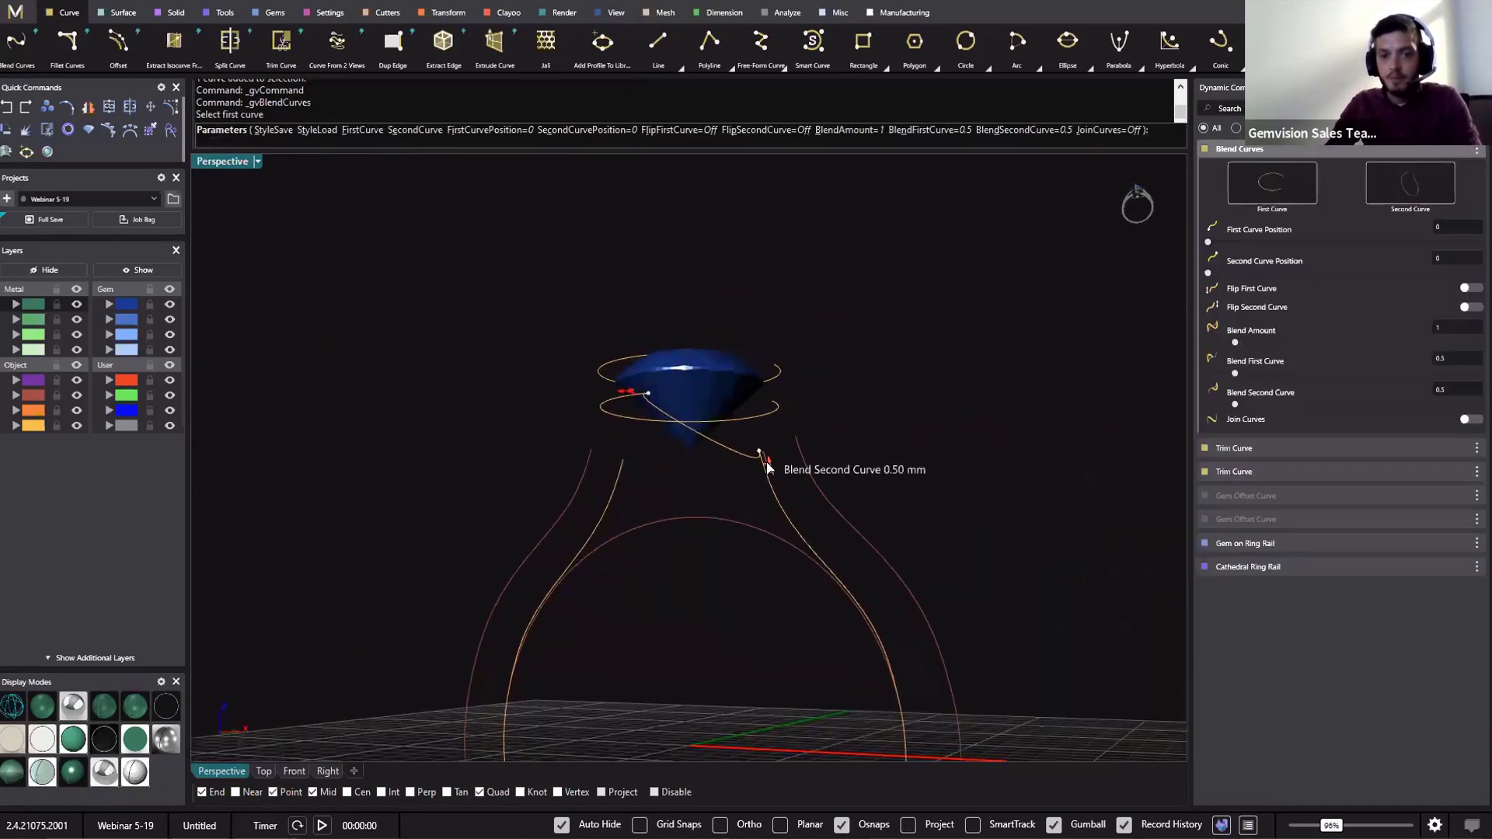
click(1467, 308)
click(1467, 289)
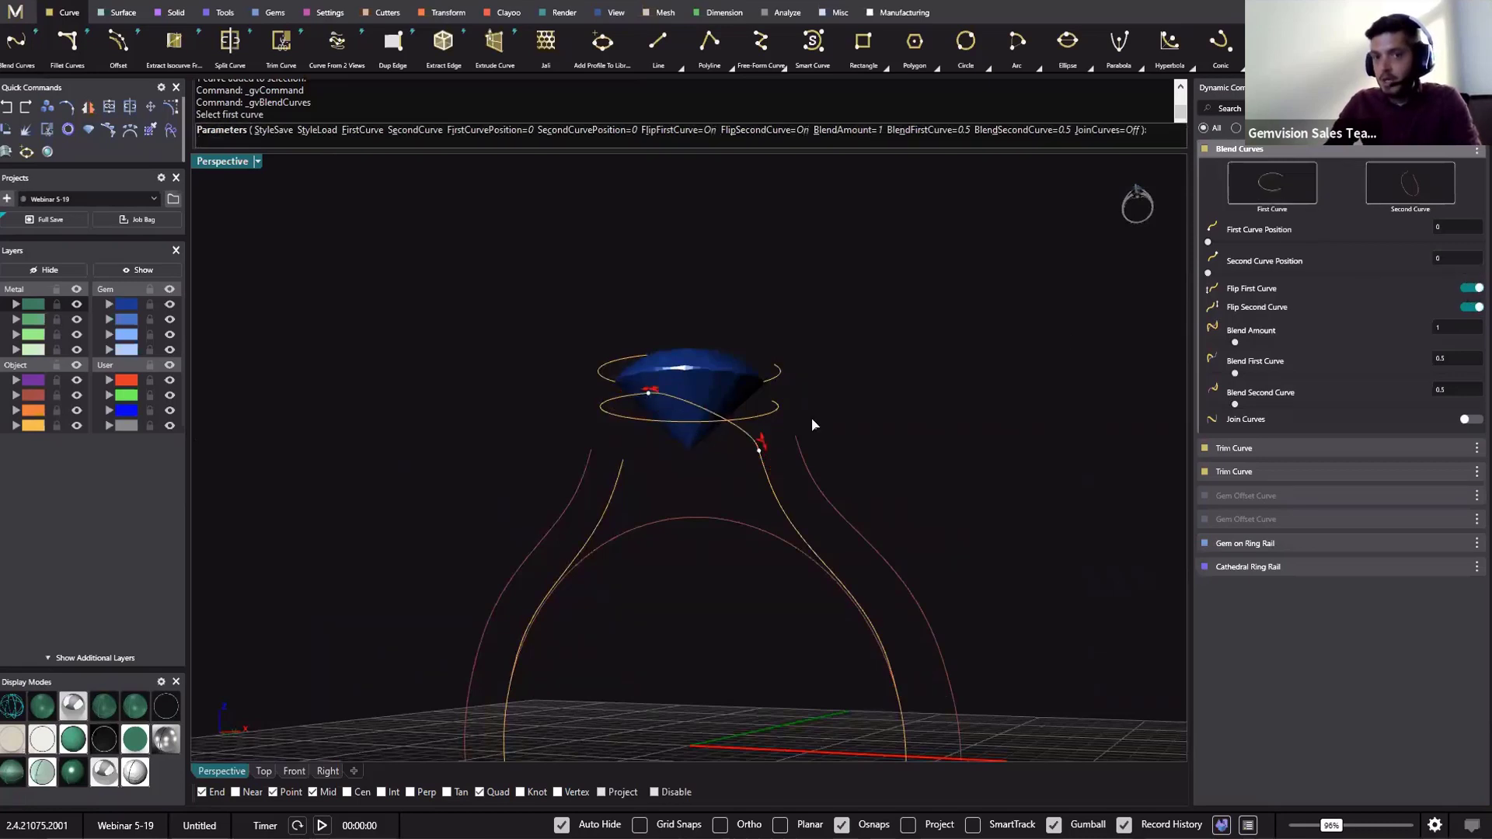
Move the blend's attachment points to second curve position 0.11 on the rail and first curve position 0.077 on the lower offset curve
right_drag(812, 424, 765, 447)
drag(762, 435, 832, 568)
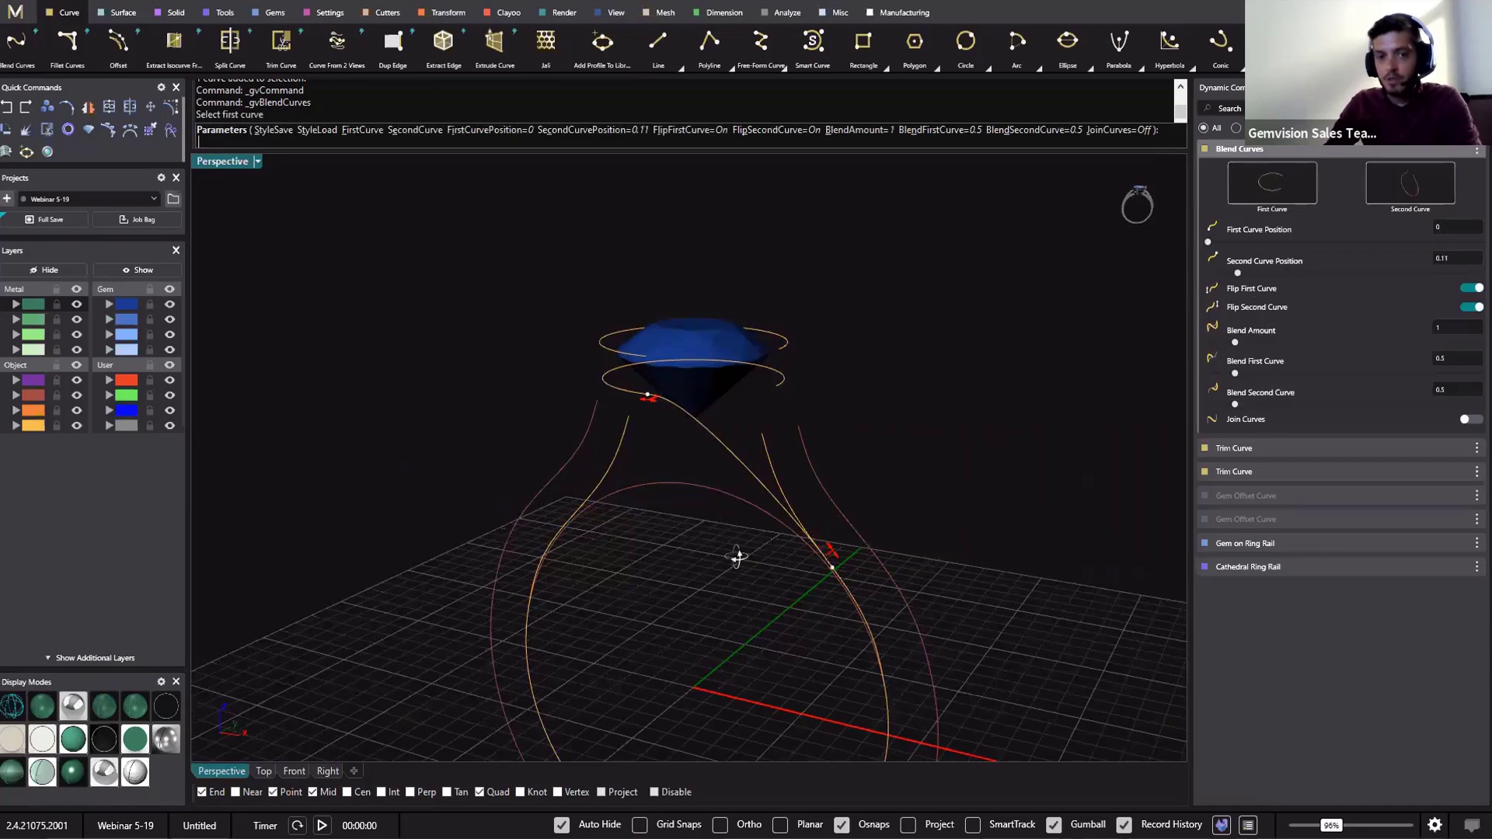
right_drag(737, 556, 636, 423)
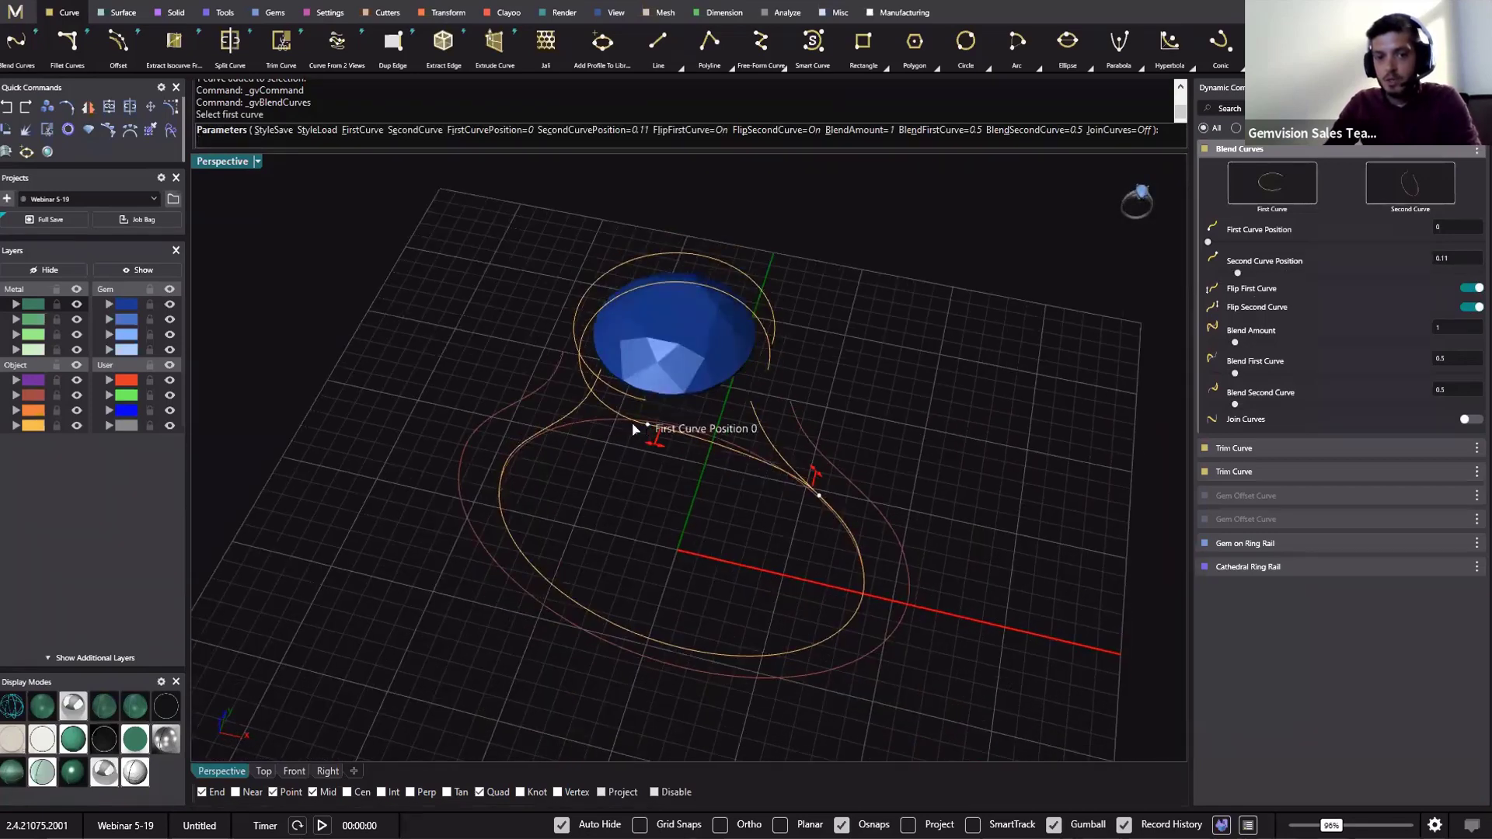
mouse_move(633, 424)
mouse_down()
mouse_move(617, 418)
mouse_move(645, 426)
mouse_move(632, 424)
mouse_up()
scroll(623, 421, up, 5)
scroll(780, 487, down, 8)
right_drag(780, 487, 782, 560)
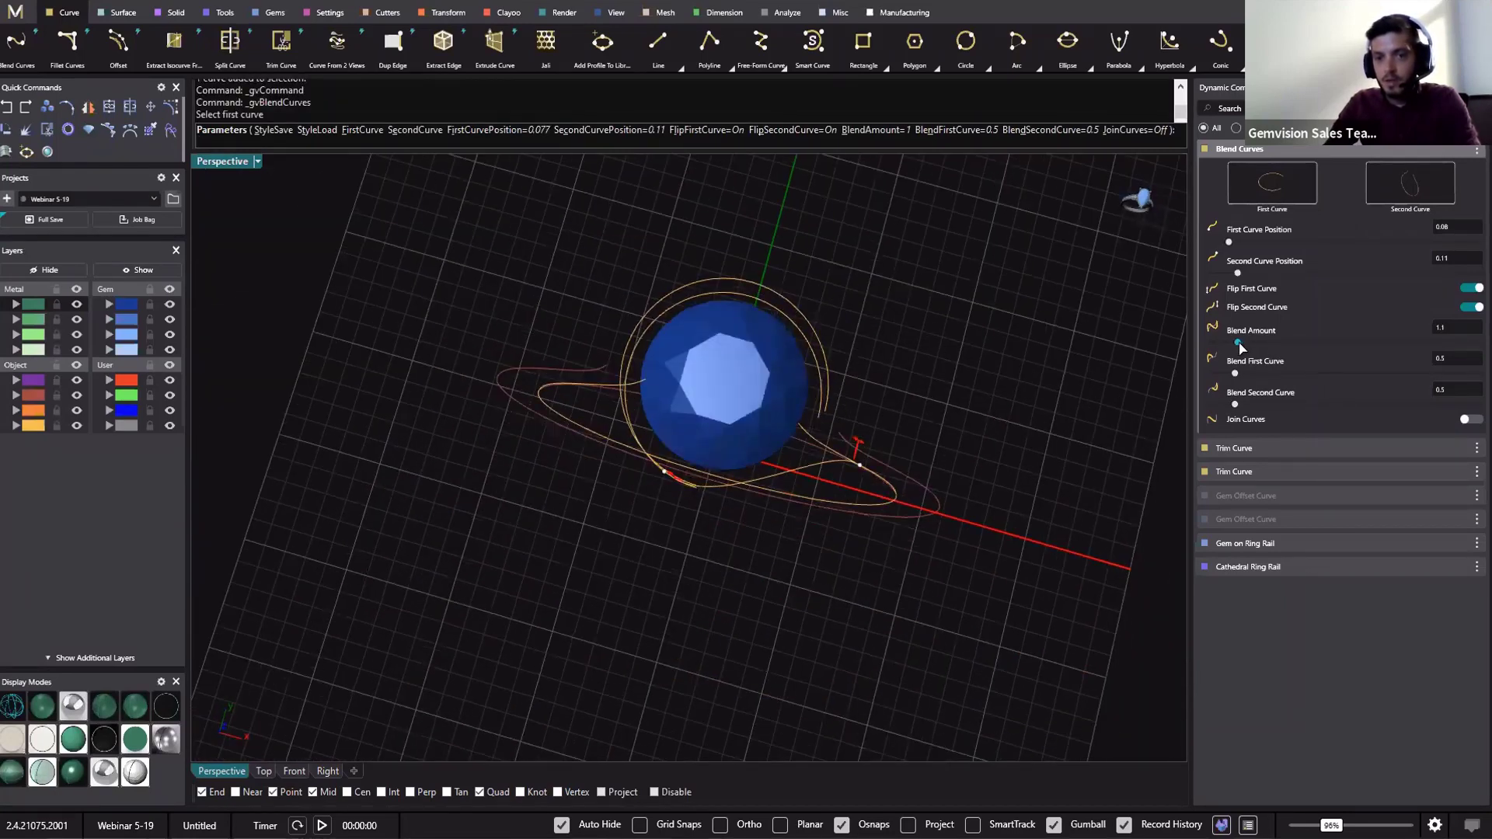
Refine the blend with first curve position 0.135, second curve position 0.138, blend amount 1.5 and both individual curve blends at 0.4
right_drag(949, 349, 612, 284)
mouse_move(610, 287)
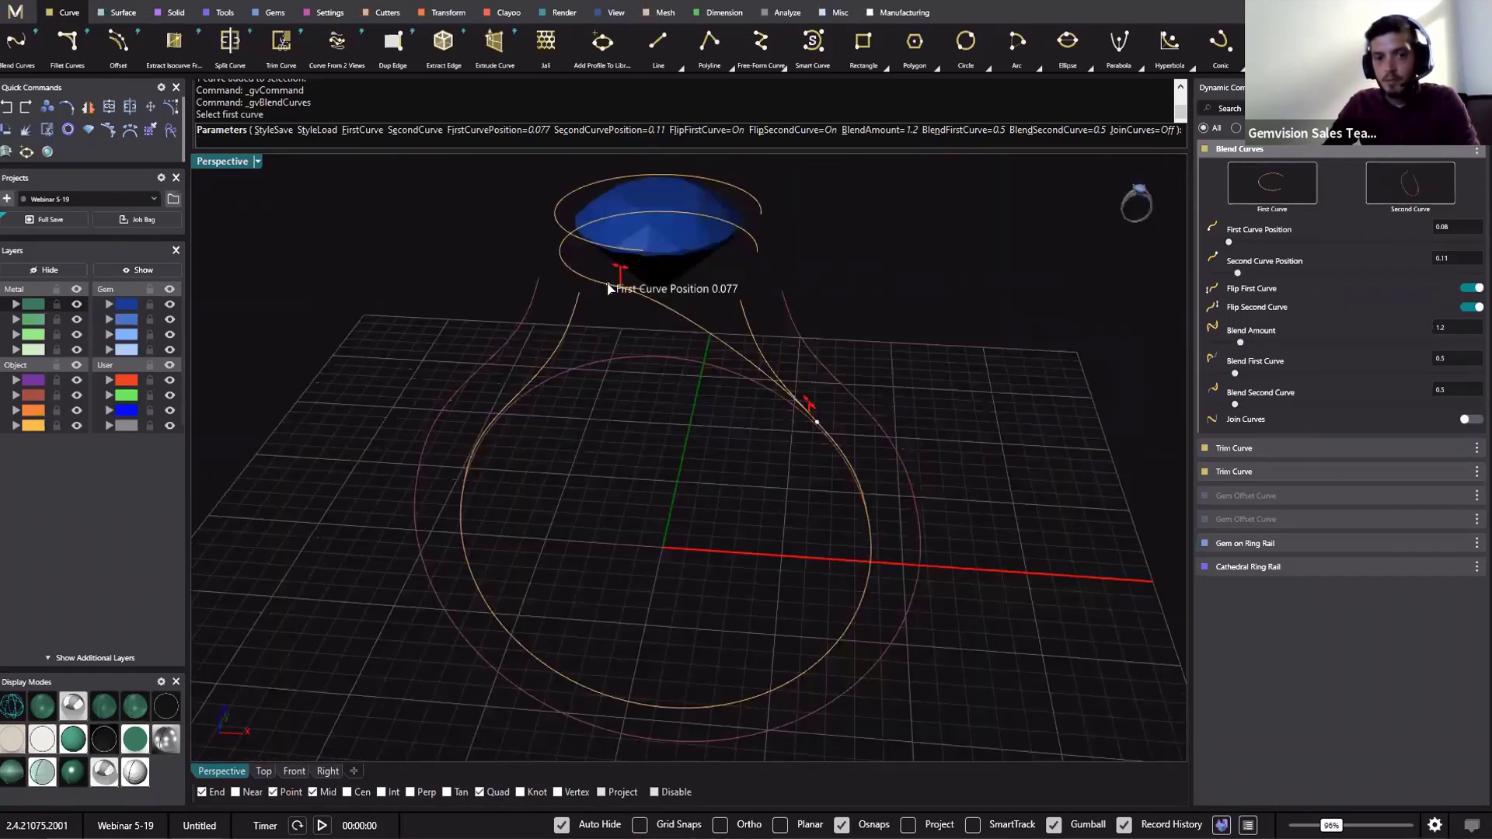
drag(609, 287, 587, 278)
drag(818, 427, 841, 449)
right_drag(895, 411, 695, 303)
scroll(360, 433, up, 5)
drag(360, 432, 353, 422)
scroll(456, 334, down, 2)
scroll(491, 338, down, 2)
shift+right_drag(878, 637, 803, 563)
scroll(769, 554, up, 6)
drag(757, 548, 759, 559)
drag(1242, 343, 1250, 343)
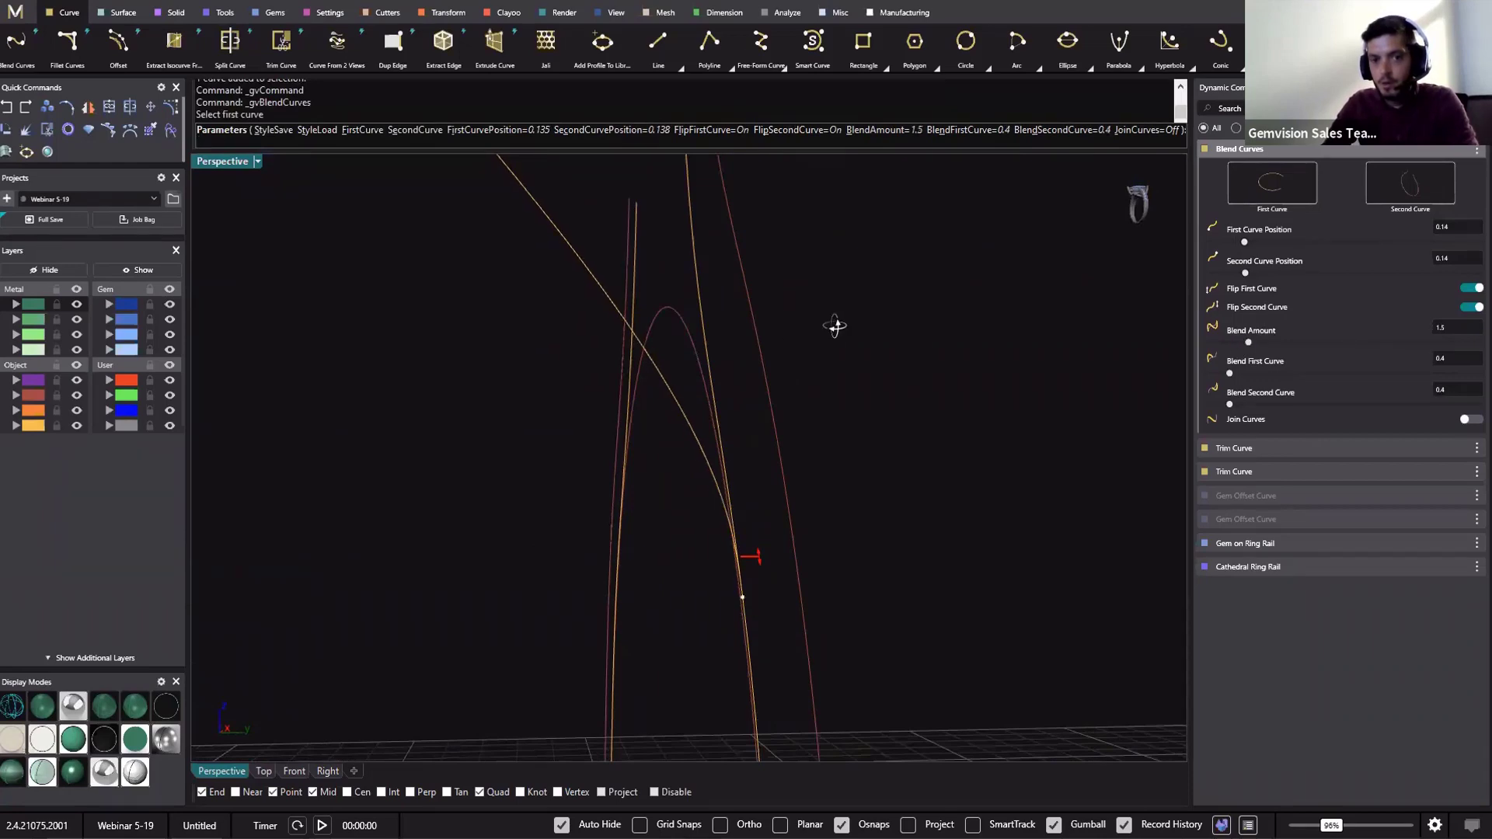
In the Front view, set the blend's first curve position on the lower offset curve to 0.144
right_drag(835, 325, 762, 381)
scroll(808, 364, down, 3)
right_drag(216, 173, 233, 206)
double_click(223, 161)
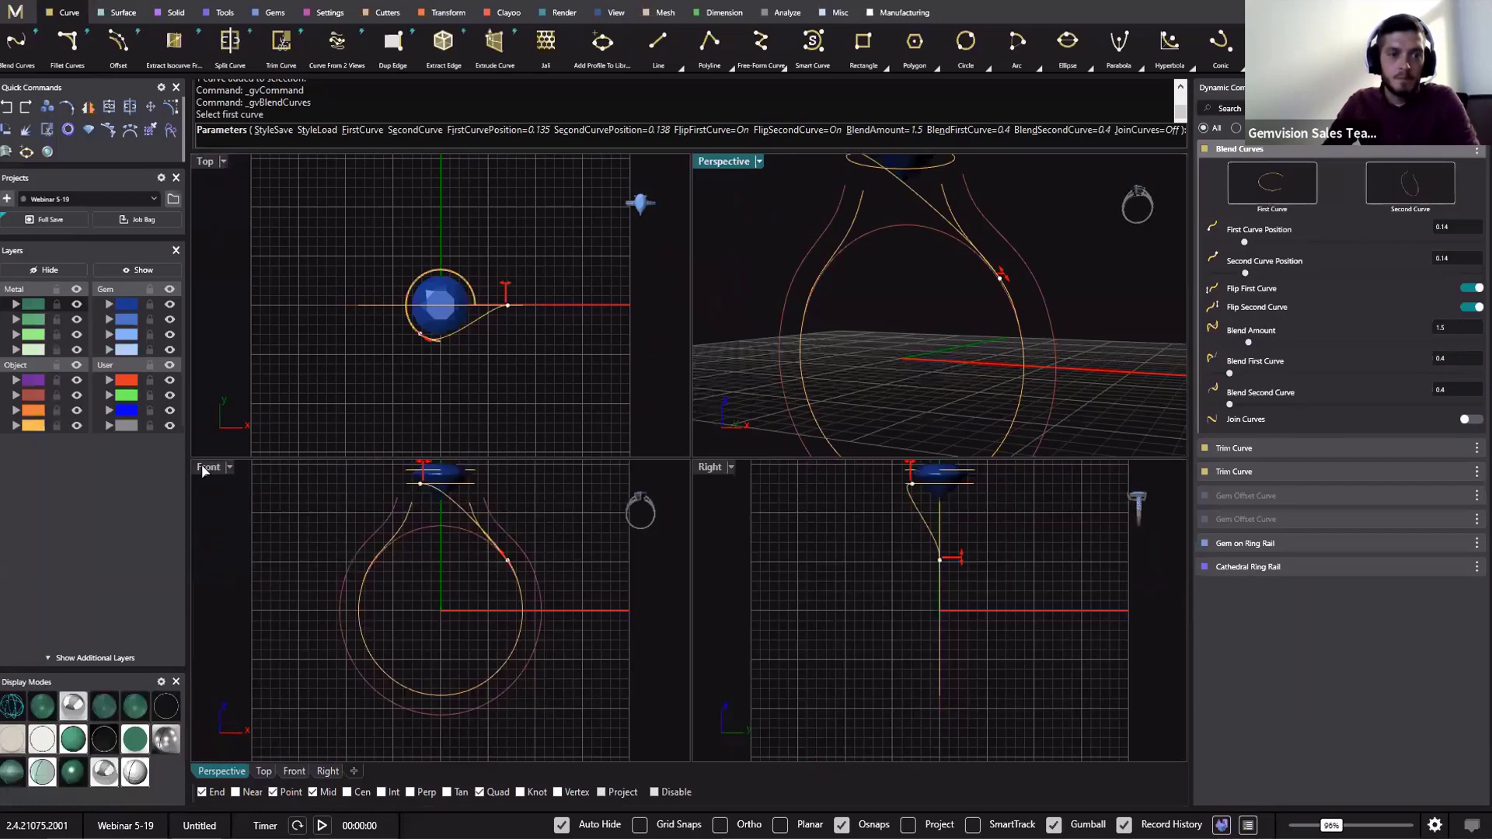
click(207, 469)
double_click(207, 470)
scroll(574, 406, up, 5)
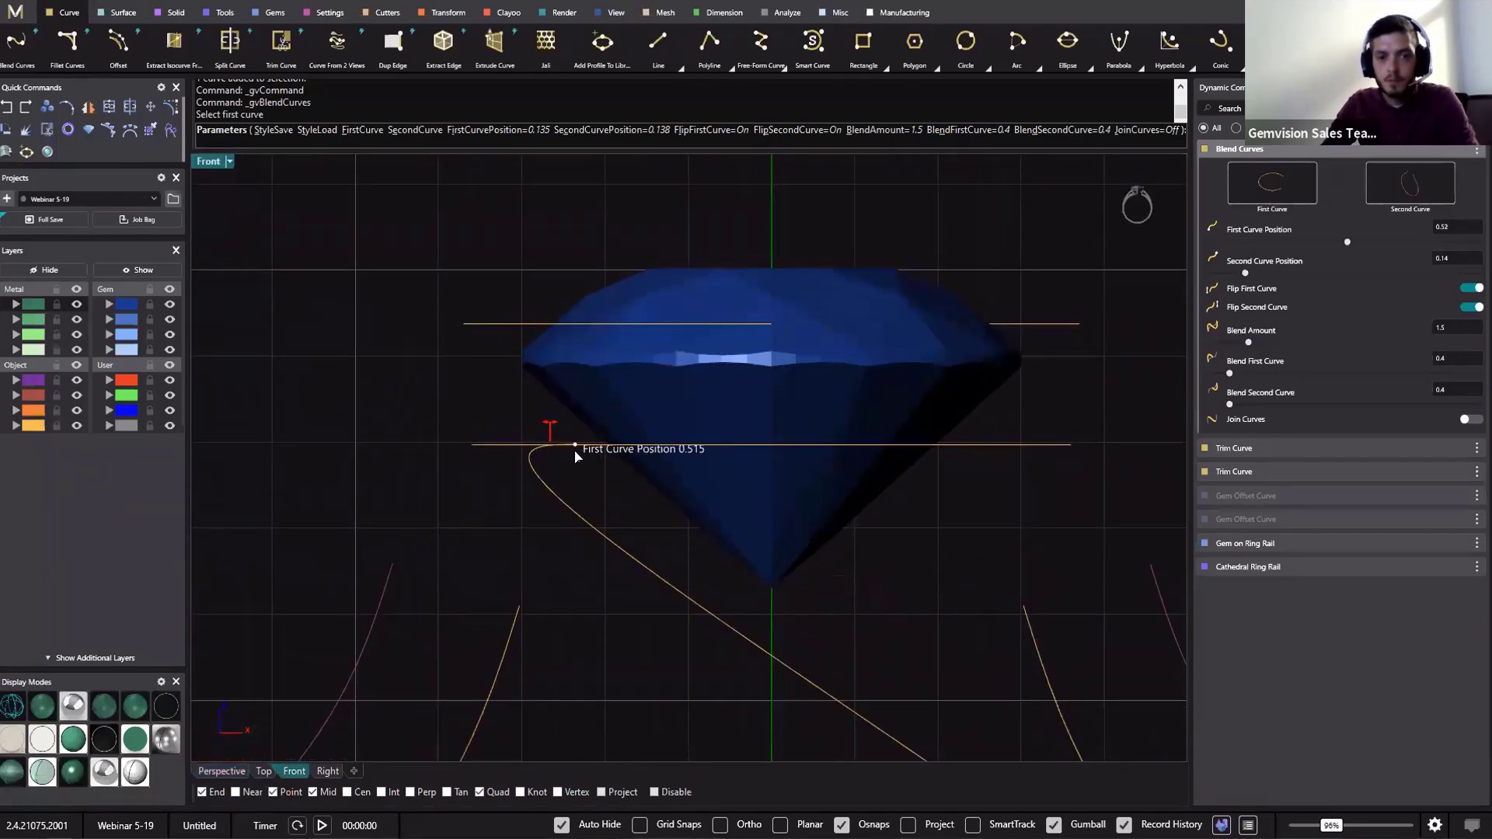
drag(584, 451, 584, 446)
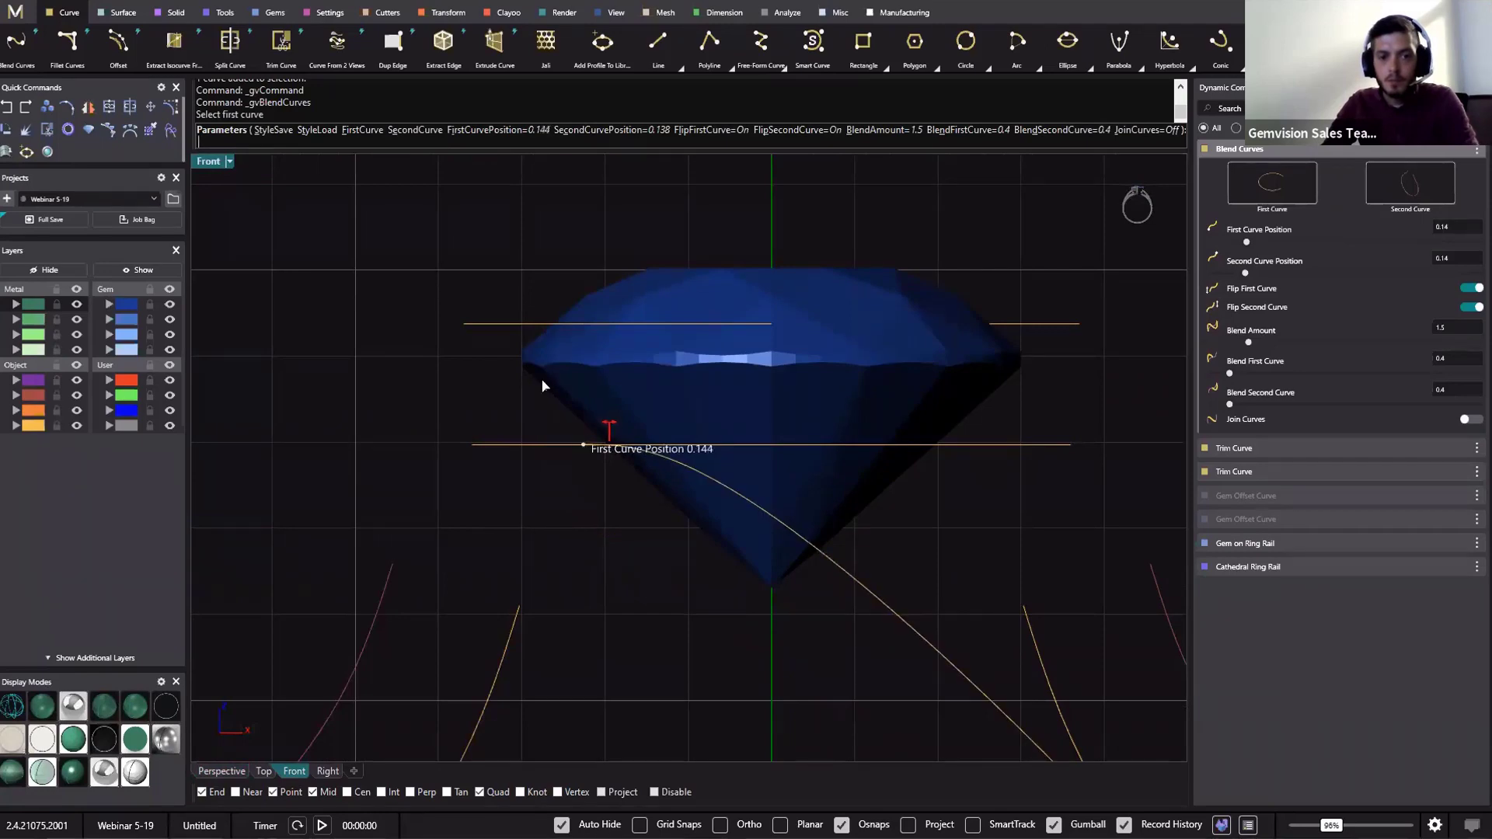
Return to the Perspective view and set the blend amount to 1.9, checking the curve near its start on the offset curve
double_click(223, 162)
double_click(738, 163)
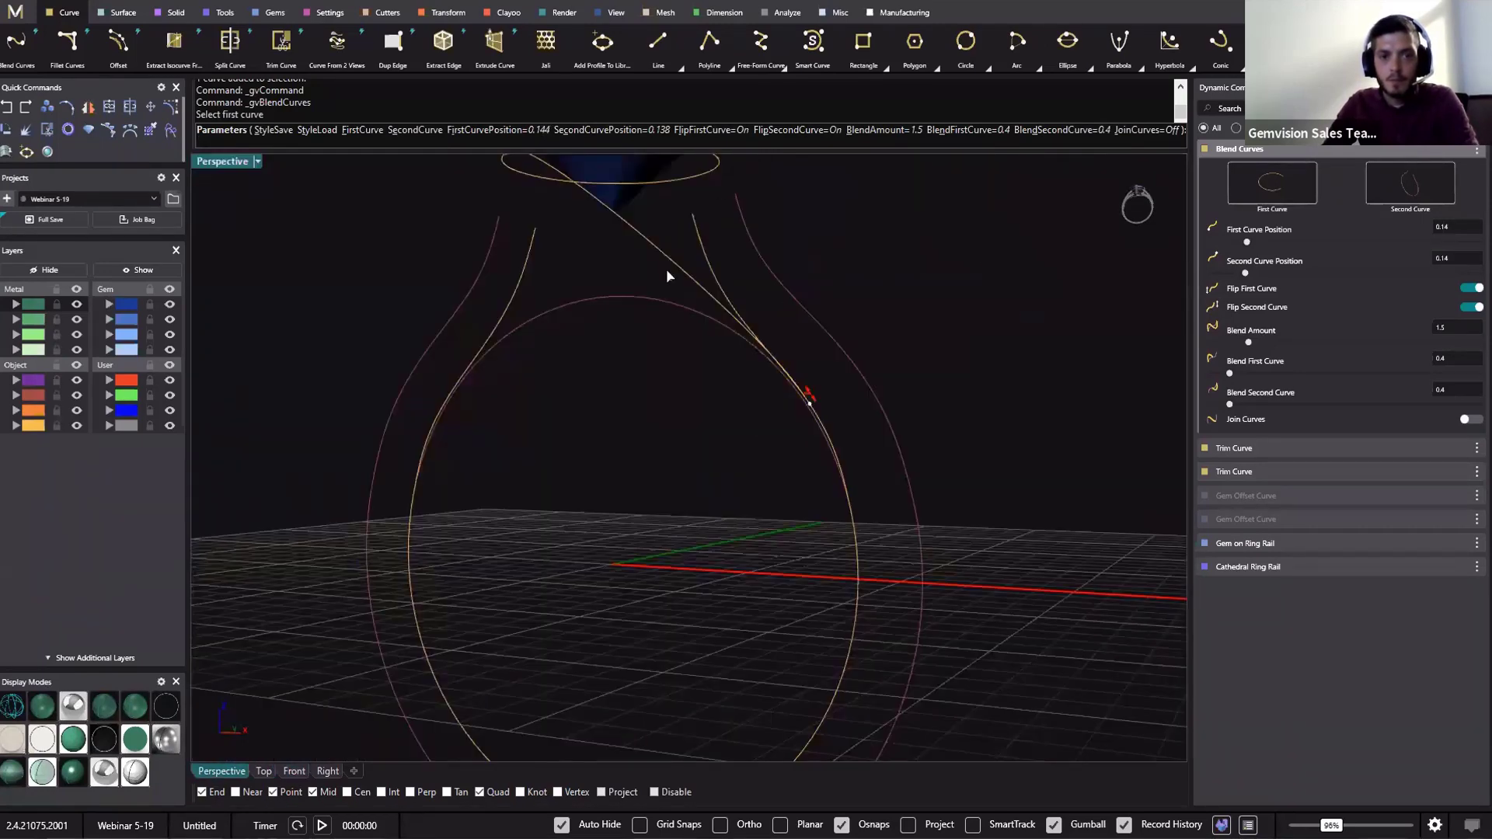
scroll(735, 467, down, 6)
right_drag(759, 365, 753, 591)
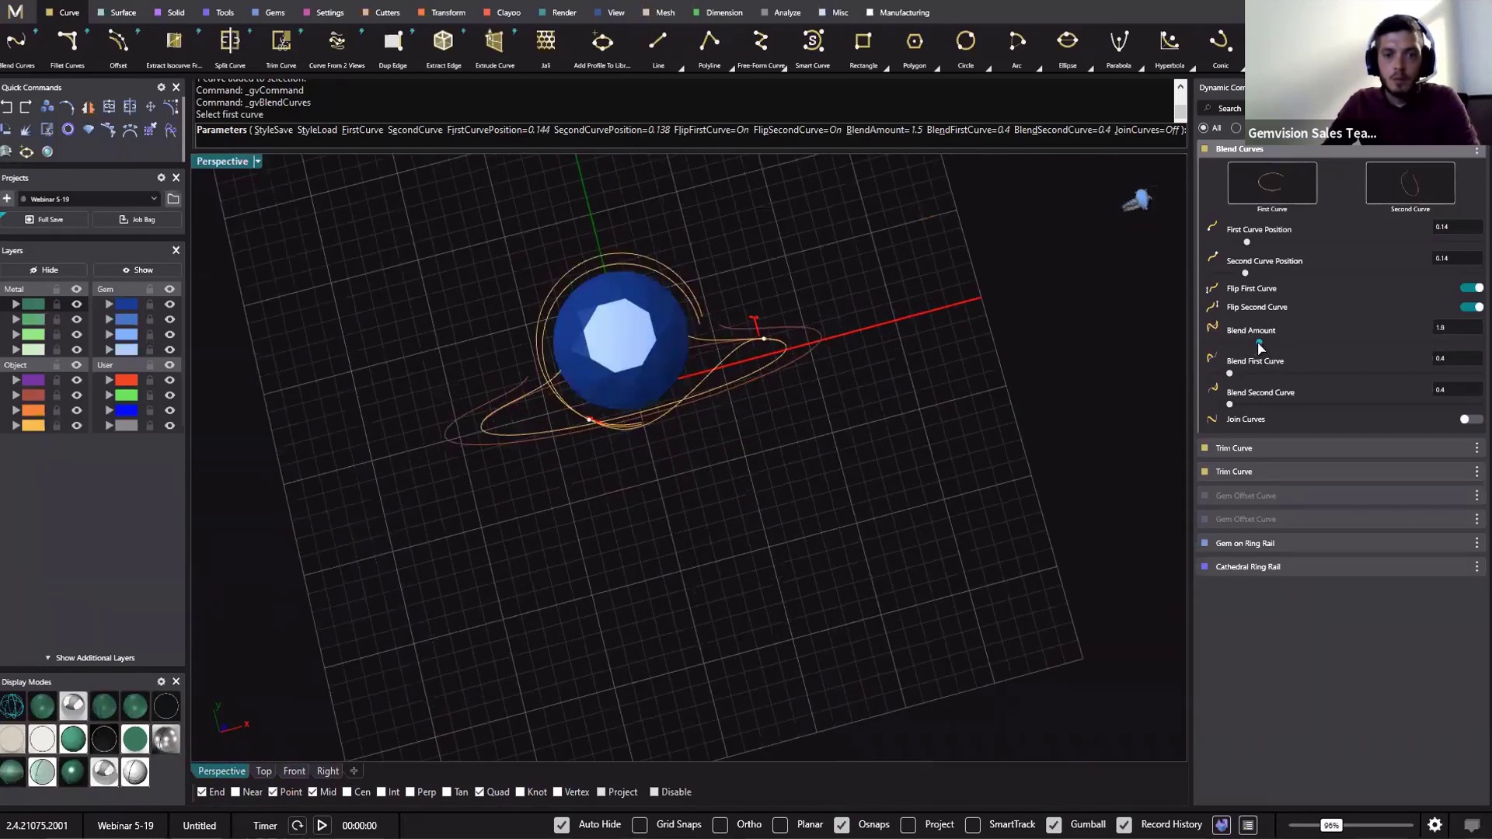
scroll(581, 445, up, 5)
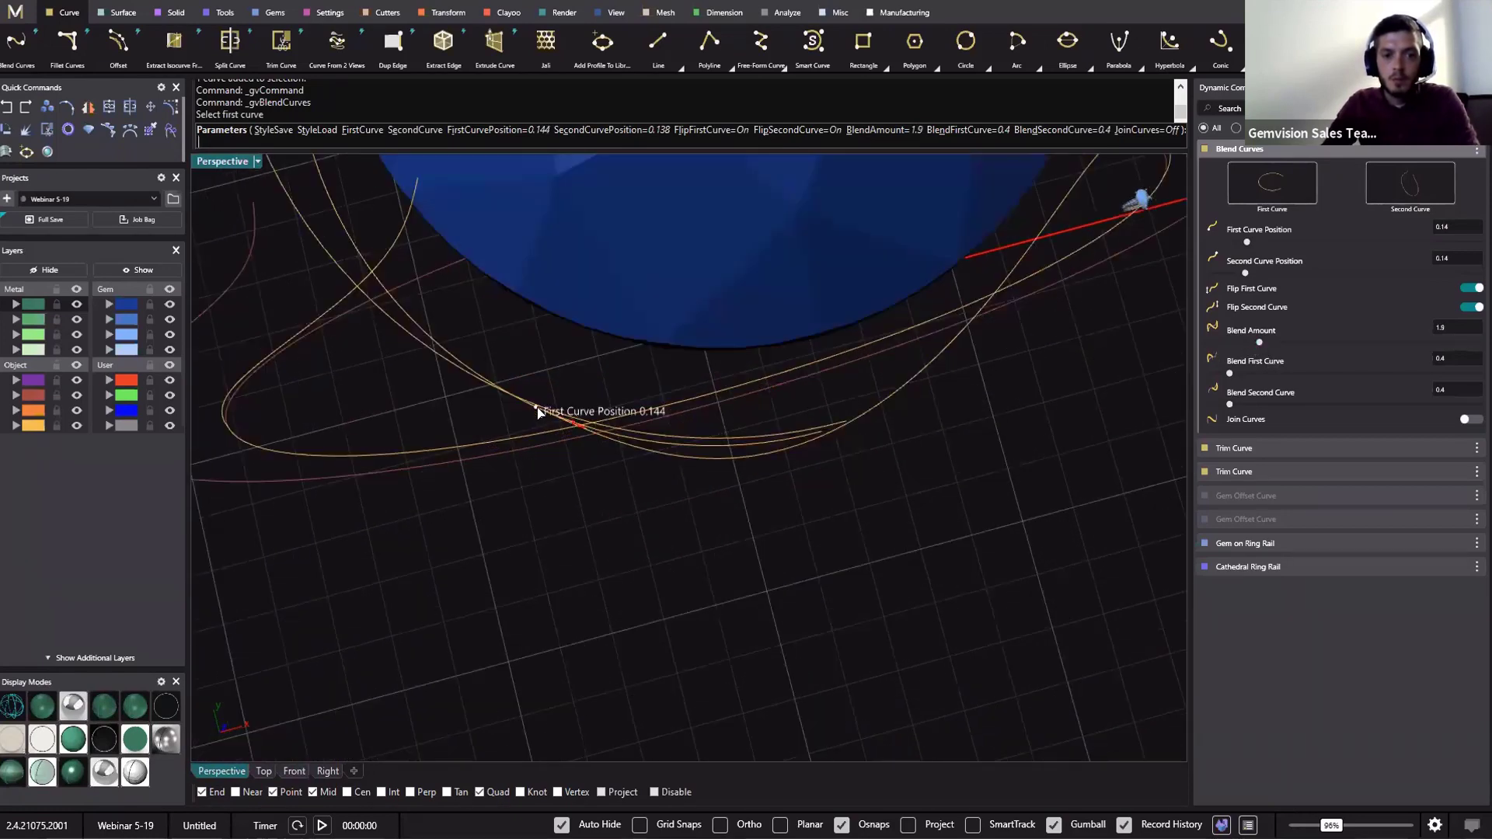
Finish the lower blend with first curve position 0.201, second curve position 0.183 and first curve blend 0.3
drag(499, 404, 470, 376)
scroll(994, 392, down, 5)
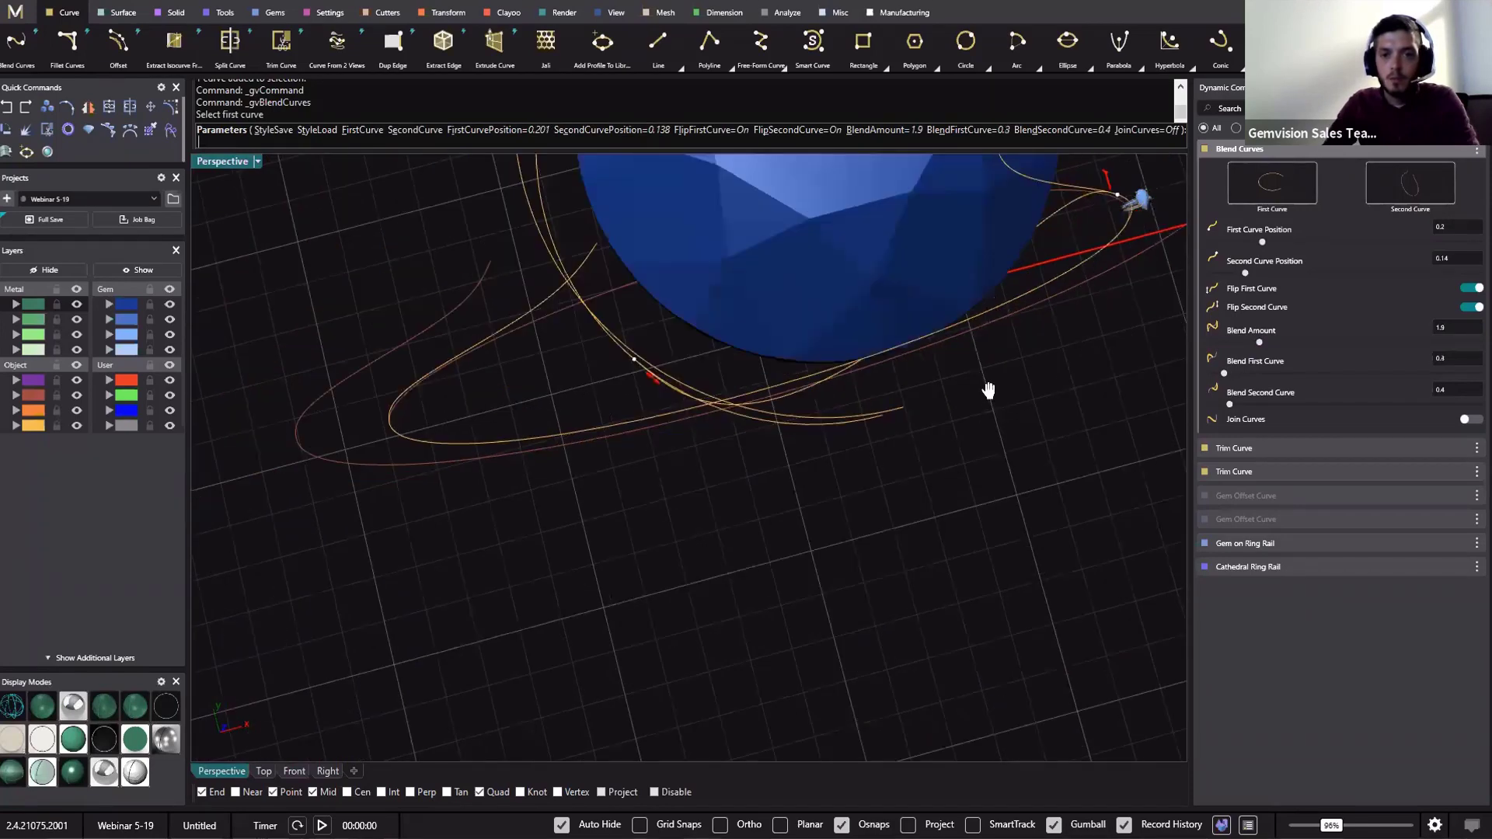
right_drag(924, 457, 774, 428)
drag(772, 432, 764, 501)
right_drag(786, 390, 952, 310)
right_click(802, 287)
right_drag(802, 287, 1291, 165)
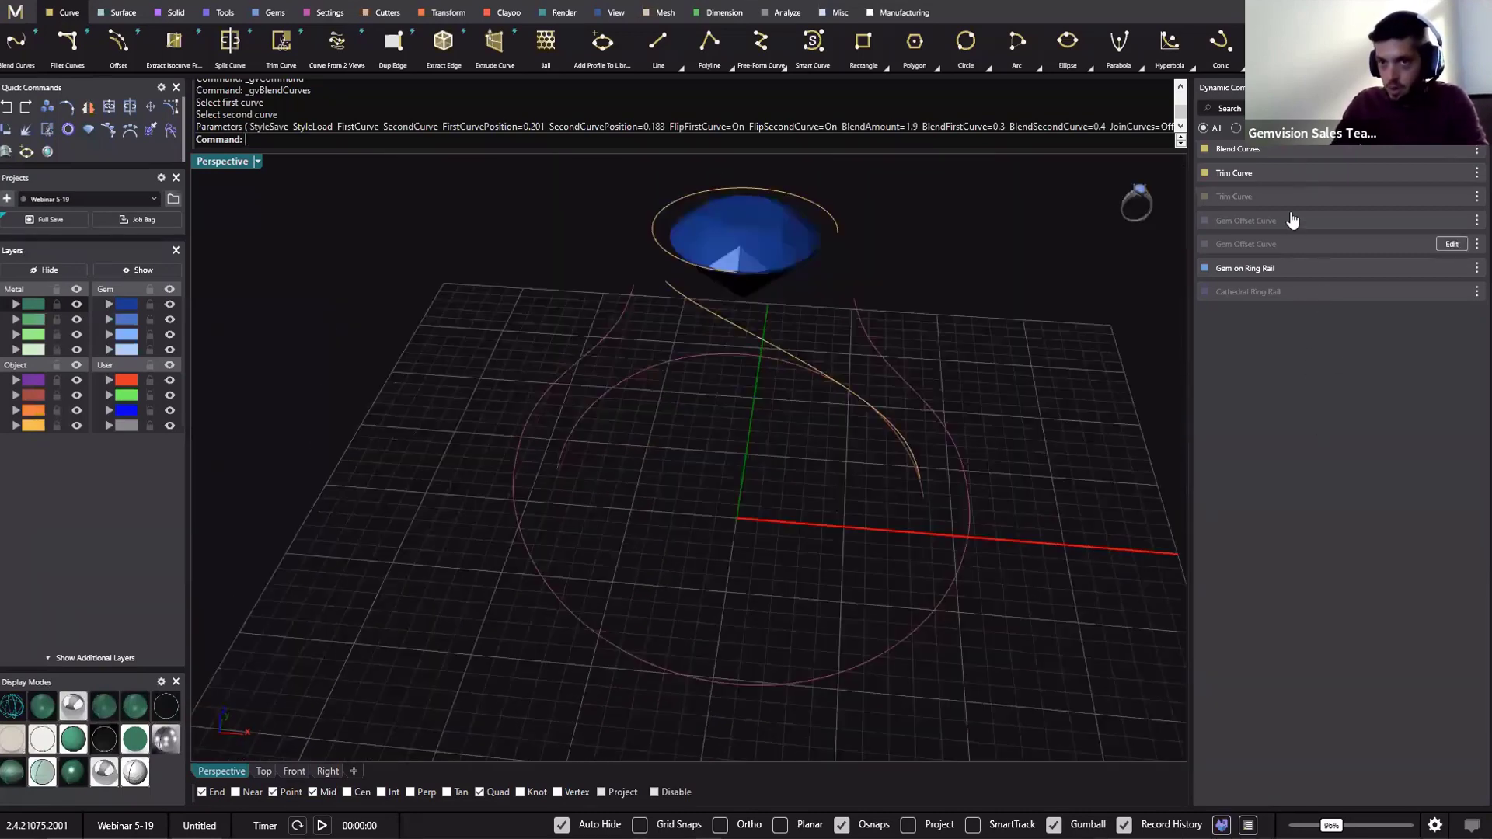
right_drag(982, 469, 955, 422)
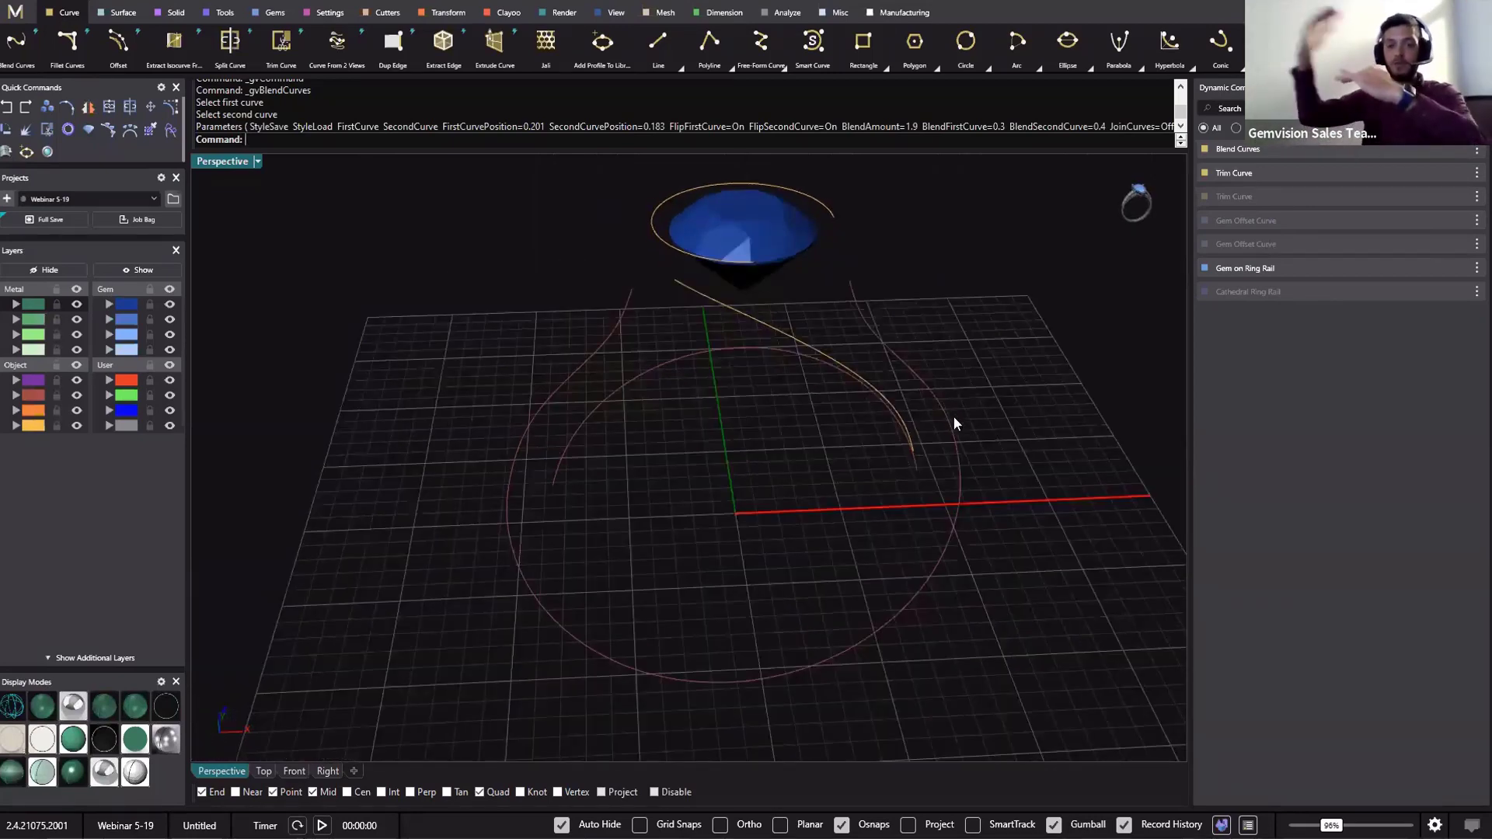
Edit the lower blend to join its curves, and select the joined curve to check that it is continuous
click(1476, 198)
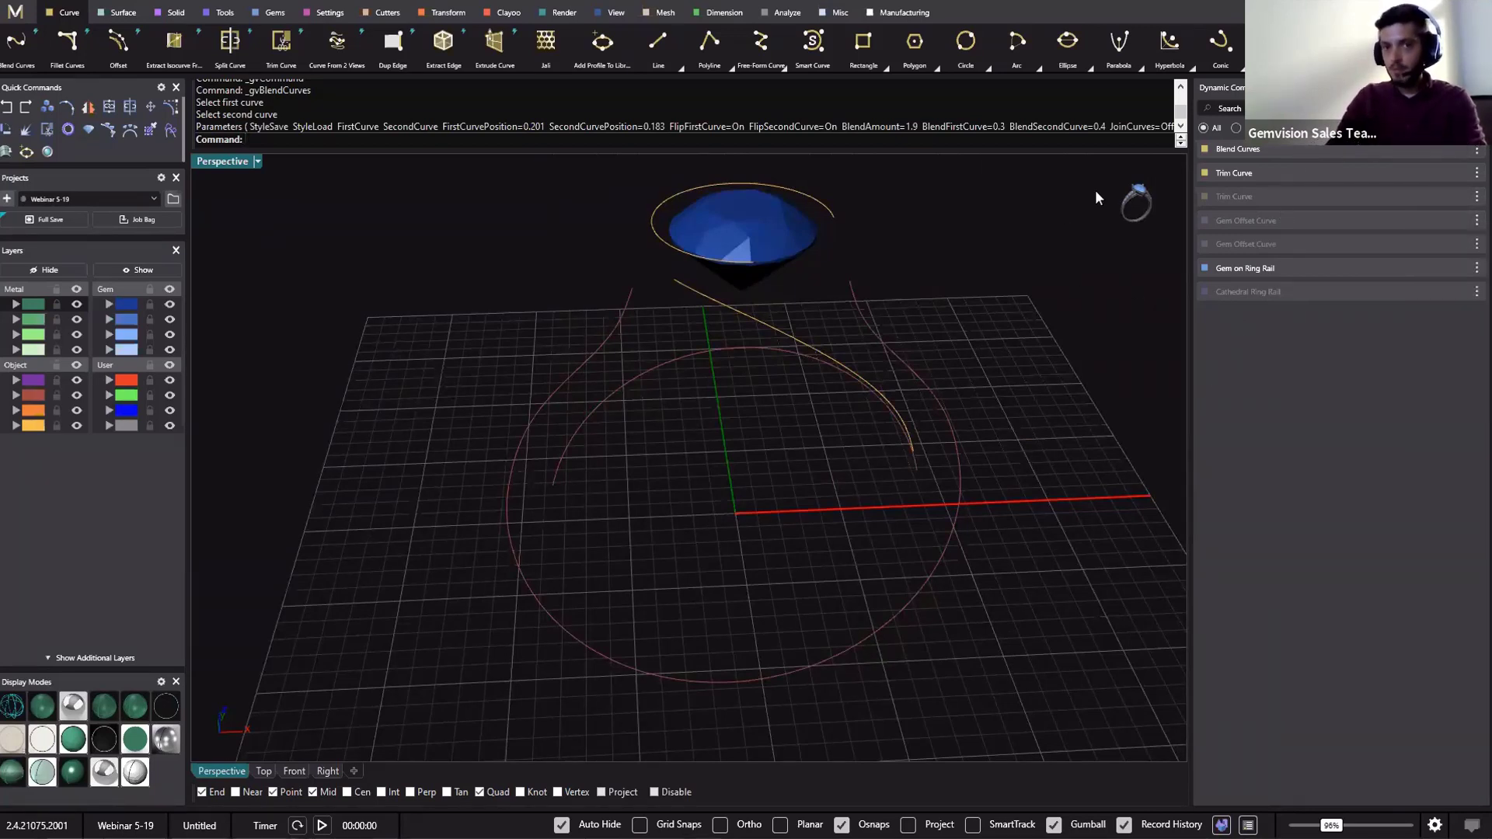
click(1277, 157)
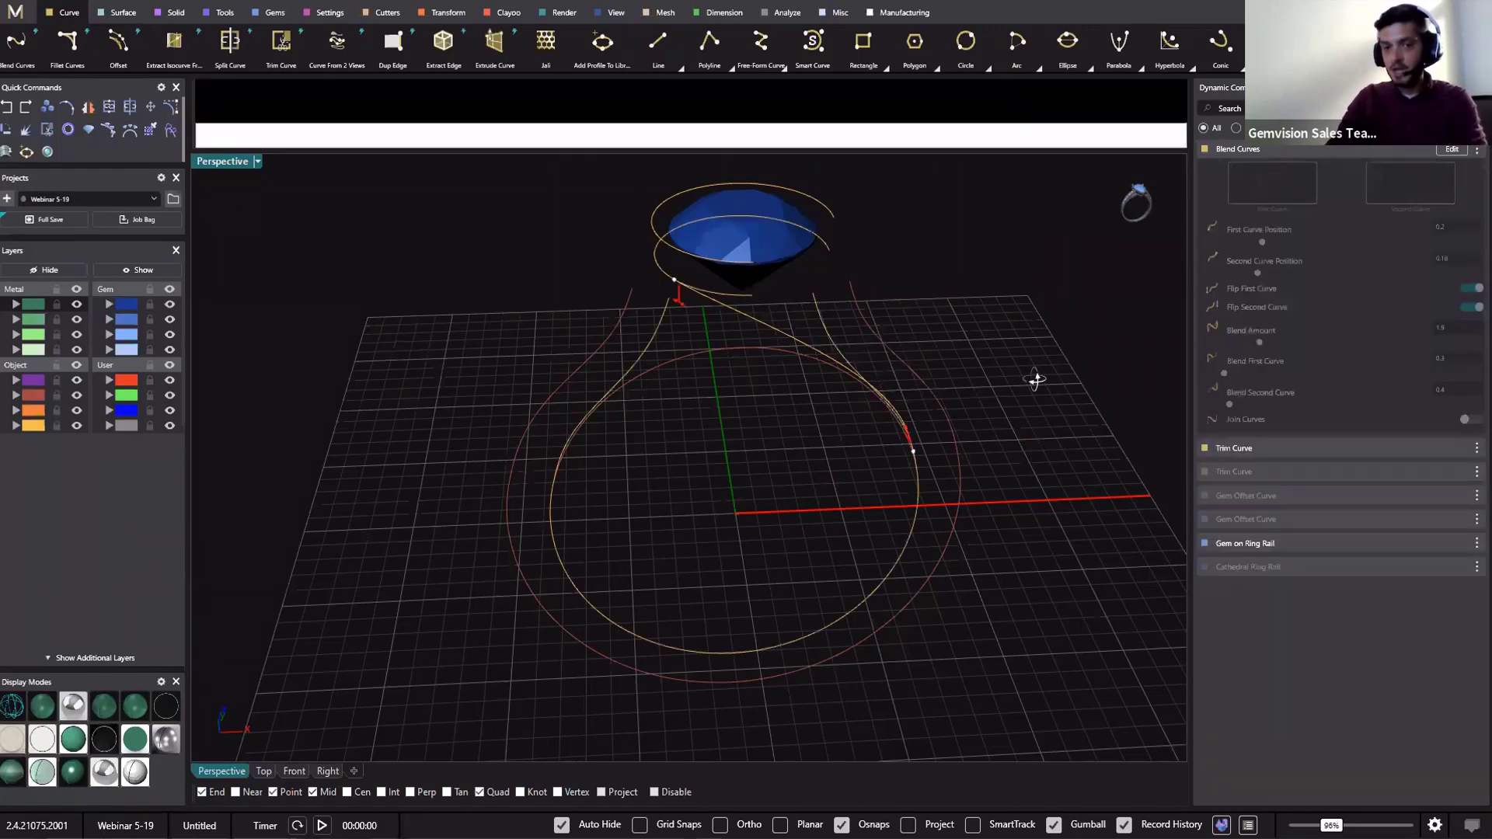
right_drag(1036, 377, 866, 358)
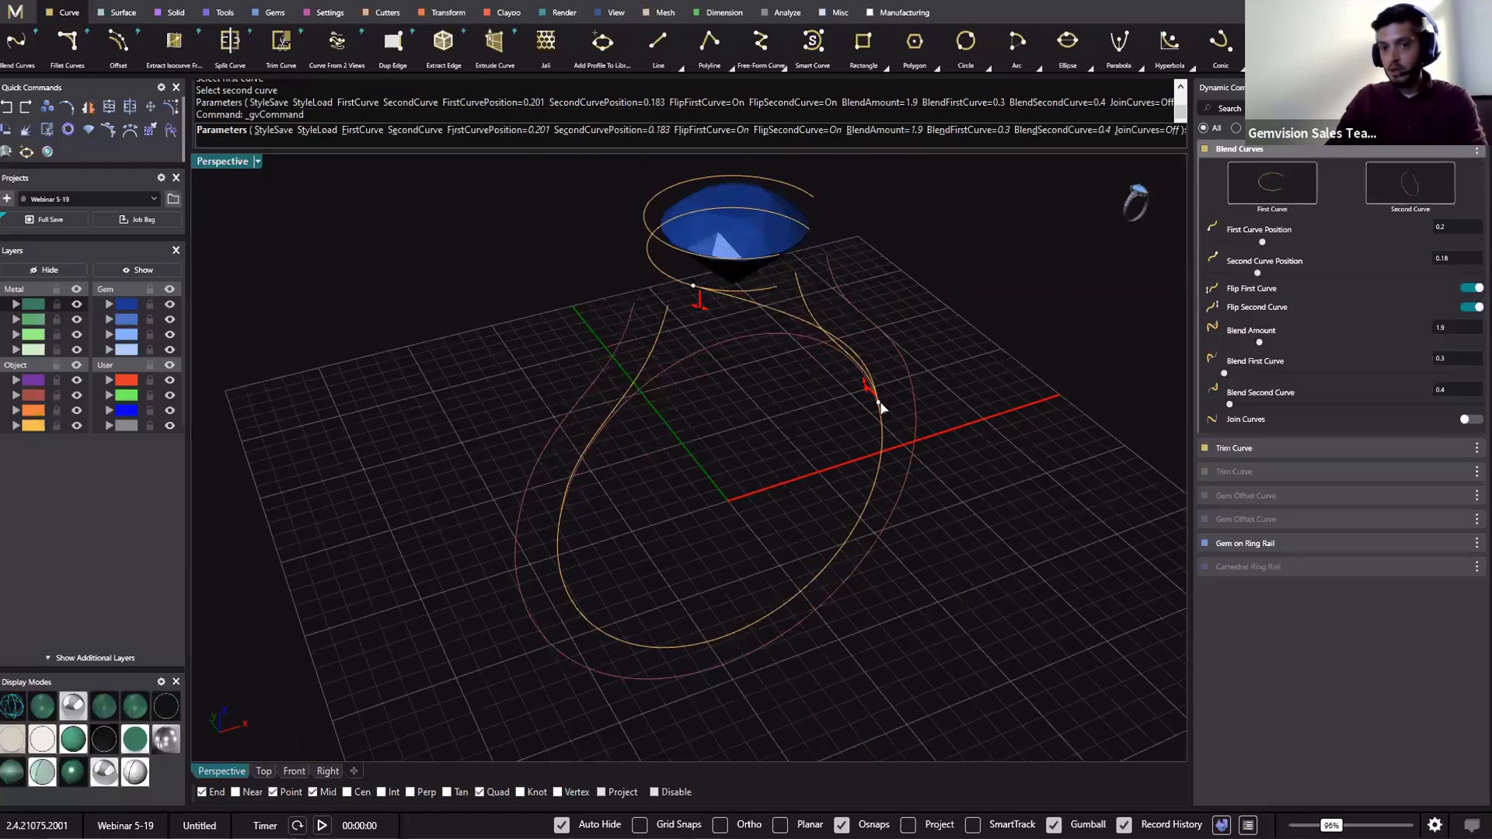
click(1469, 420)
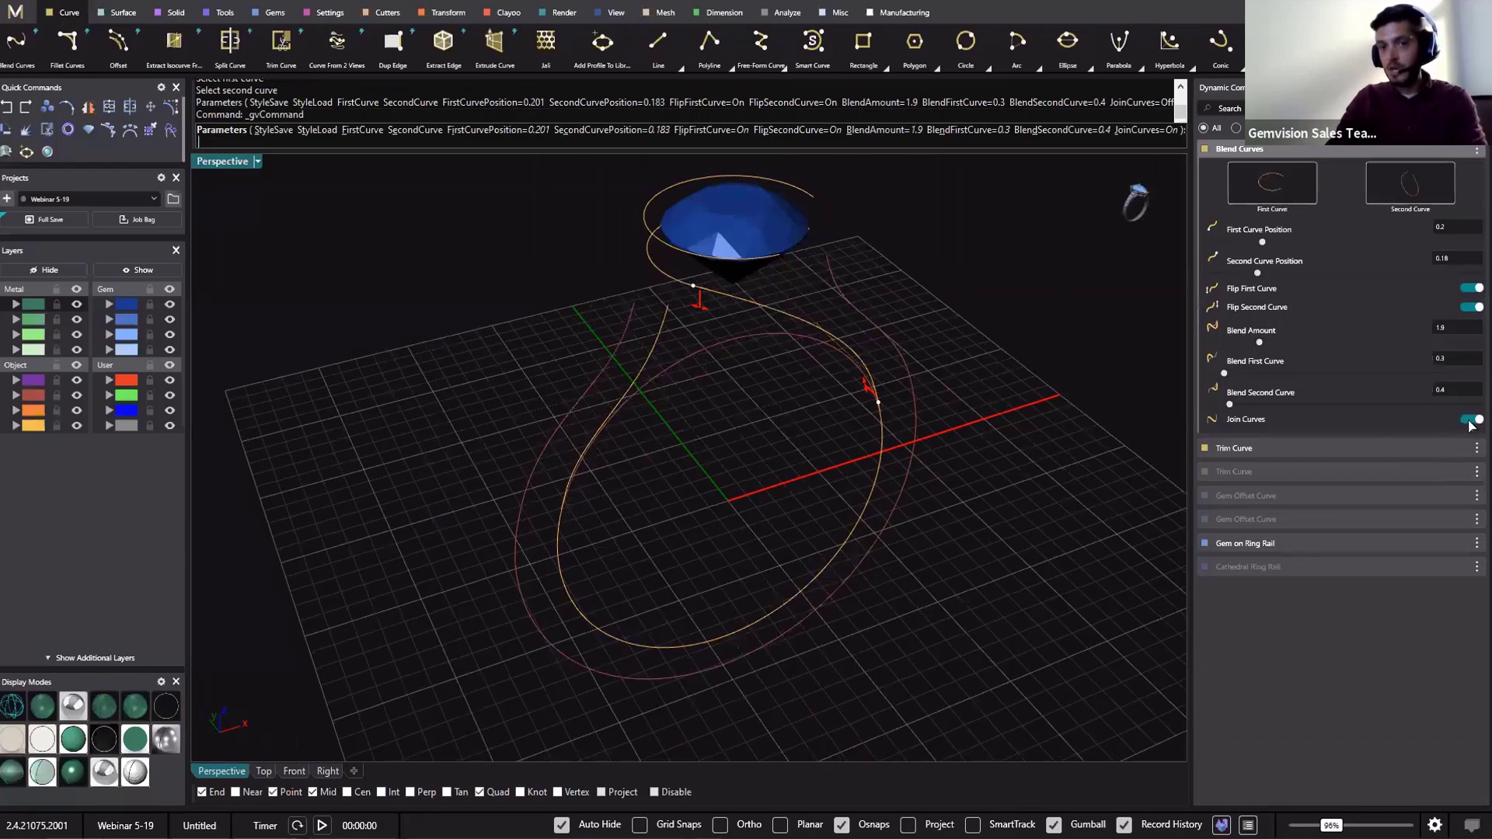
right_drag(1053, 331, 917, 361)
key(Return)
click(869, 370)
right_drag(869, 370, 661, 706)
right_drag(1049, 327, 942, 335)
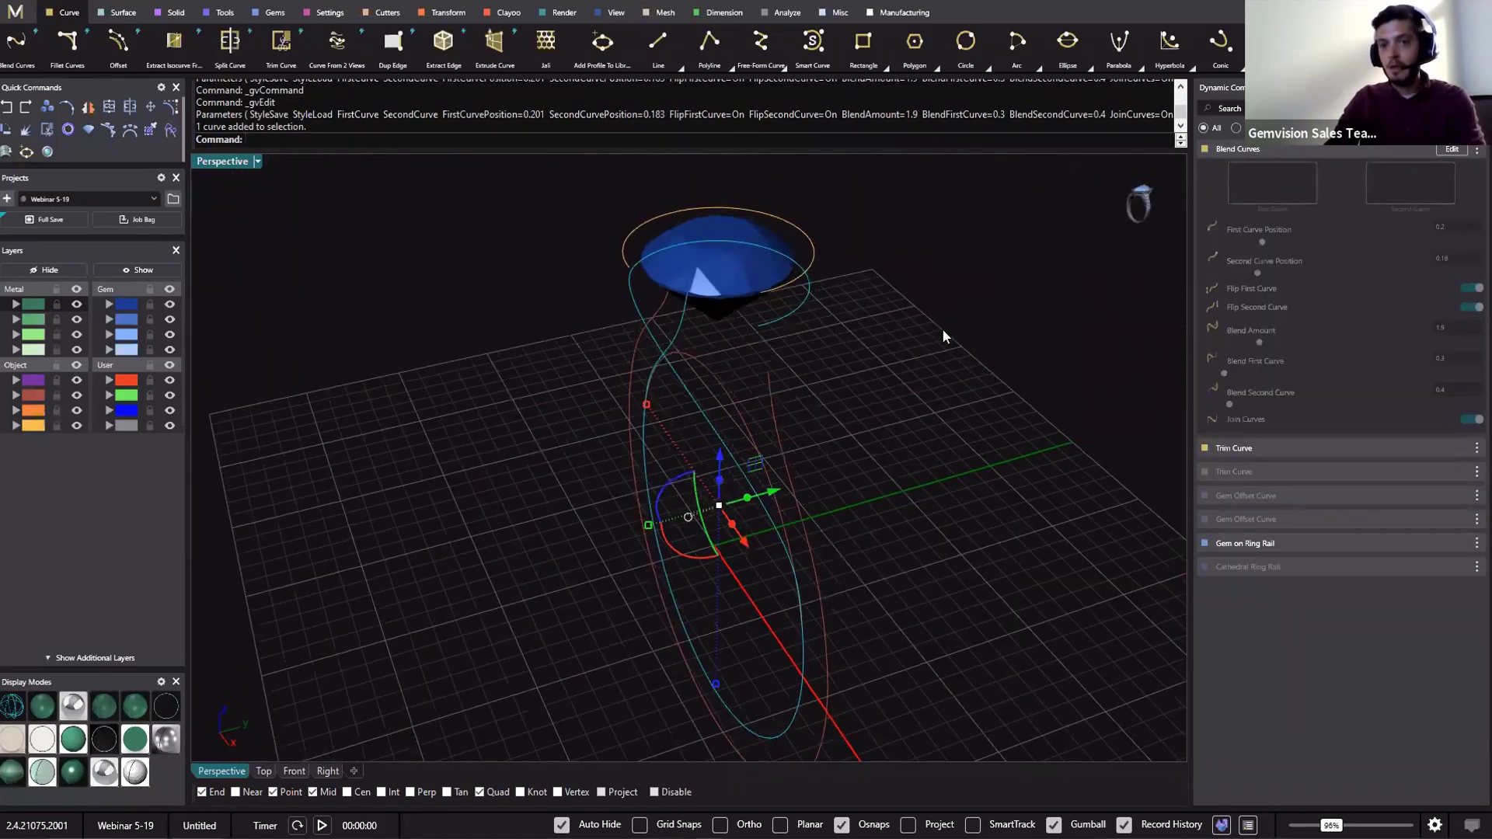
click(1058, 335)
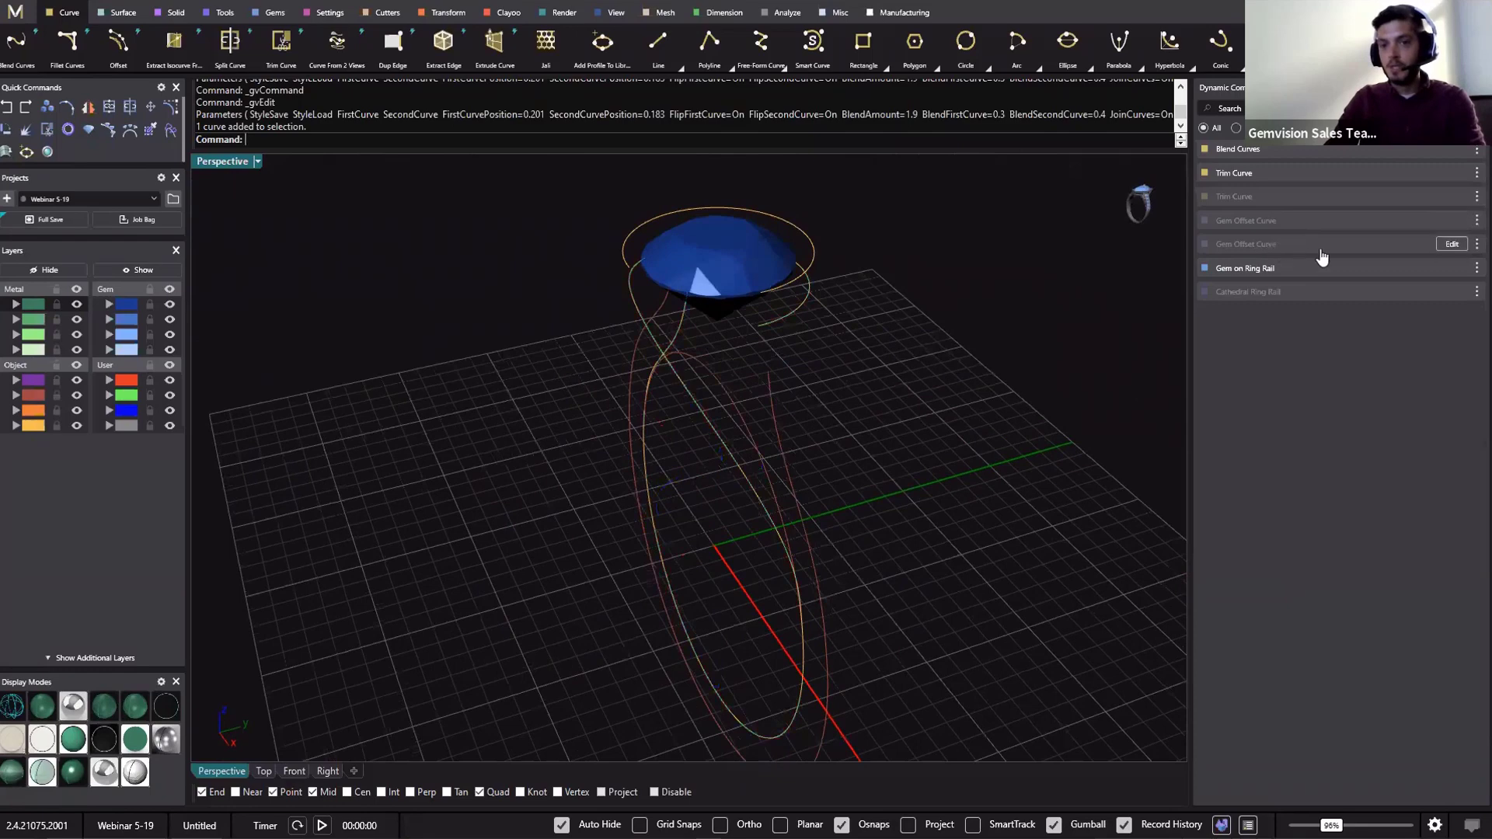
Set the girdle spacing of the upper gem offset curve to 1.1 mm
click(1452, 245)
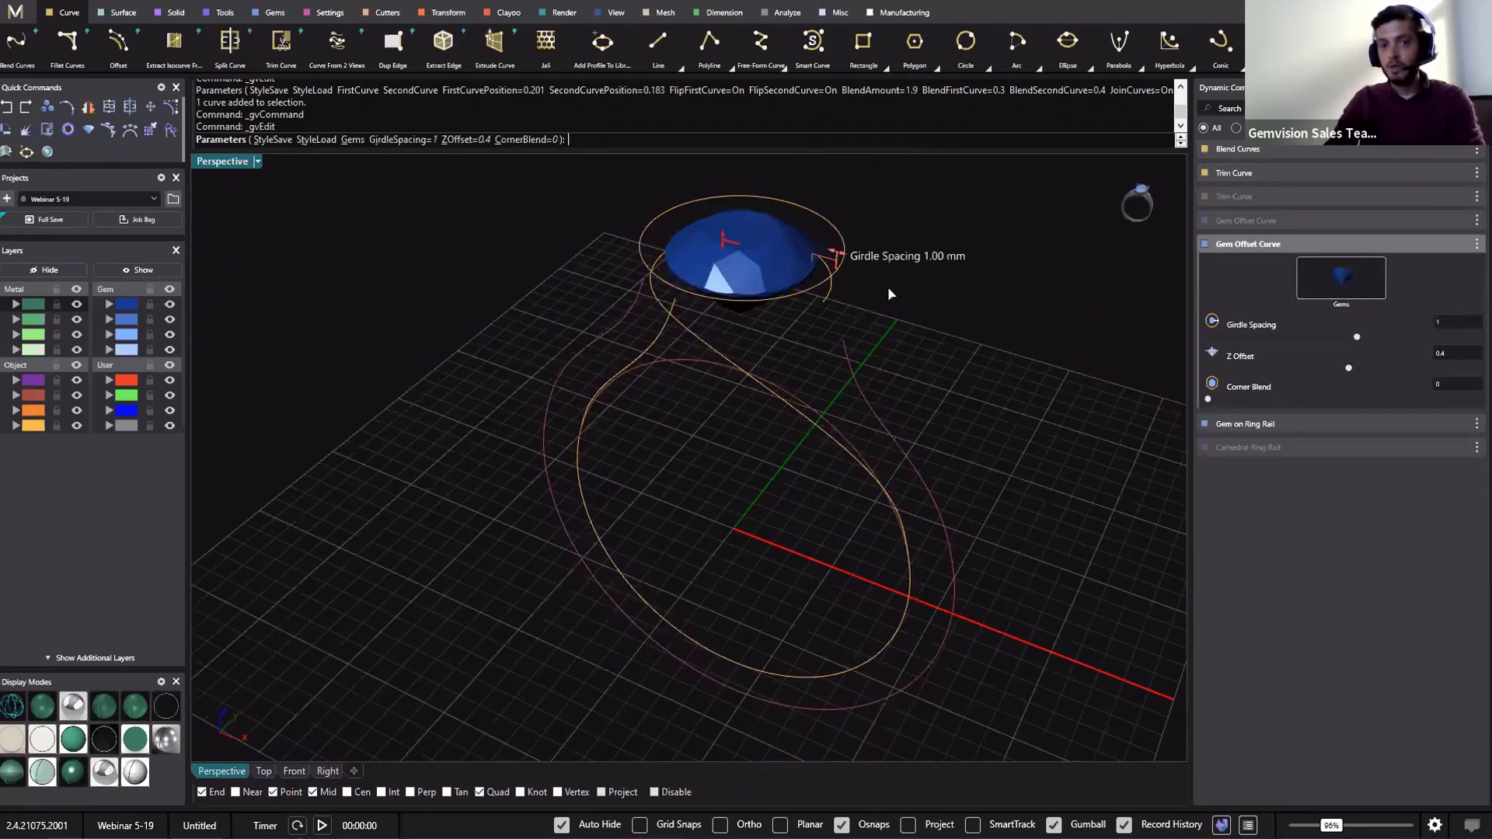
right_click(1047, 300)
double_click(845, 254)
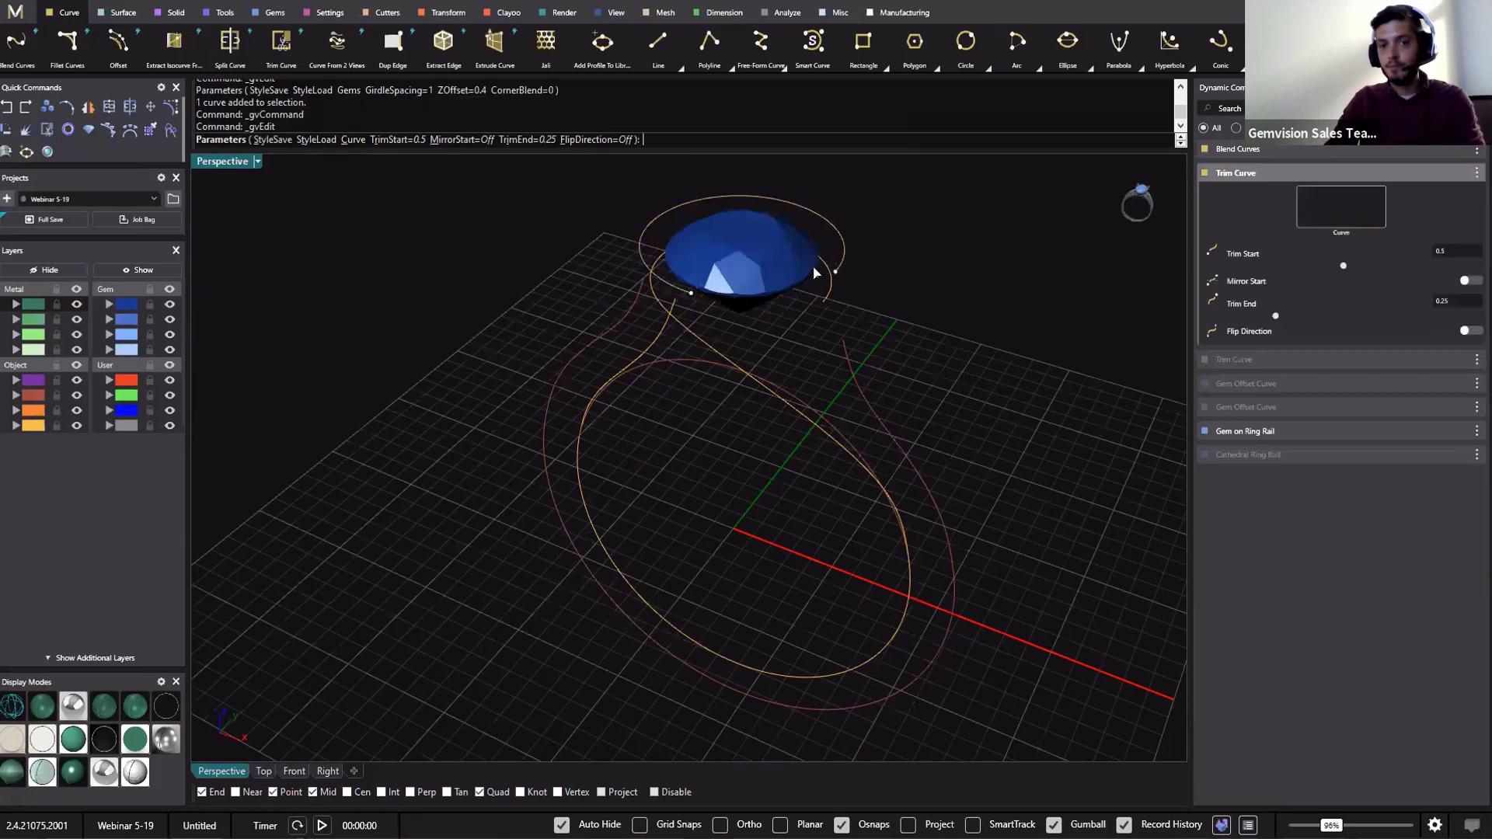
right_click(815, 272)
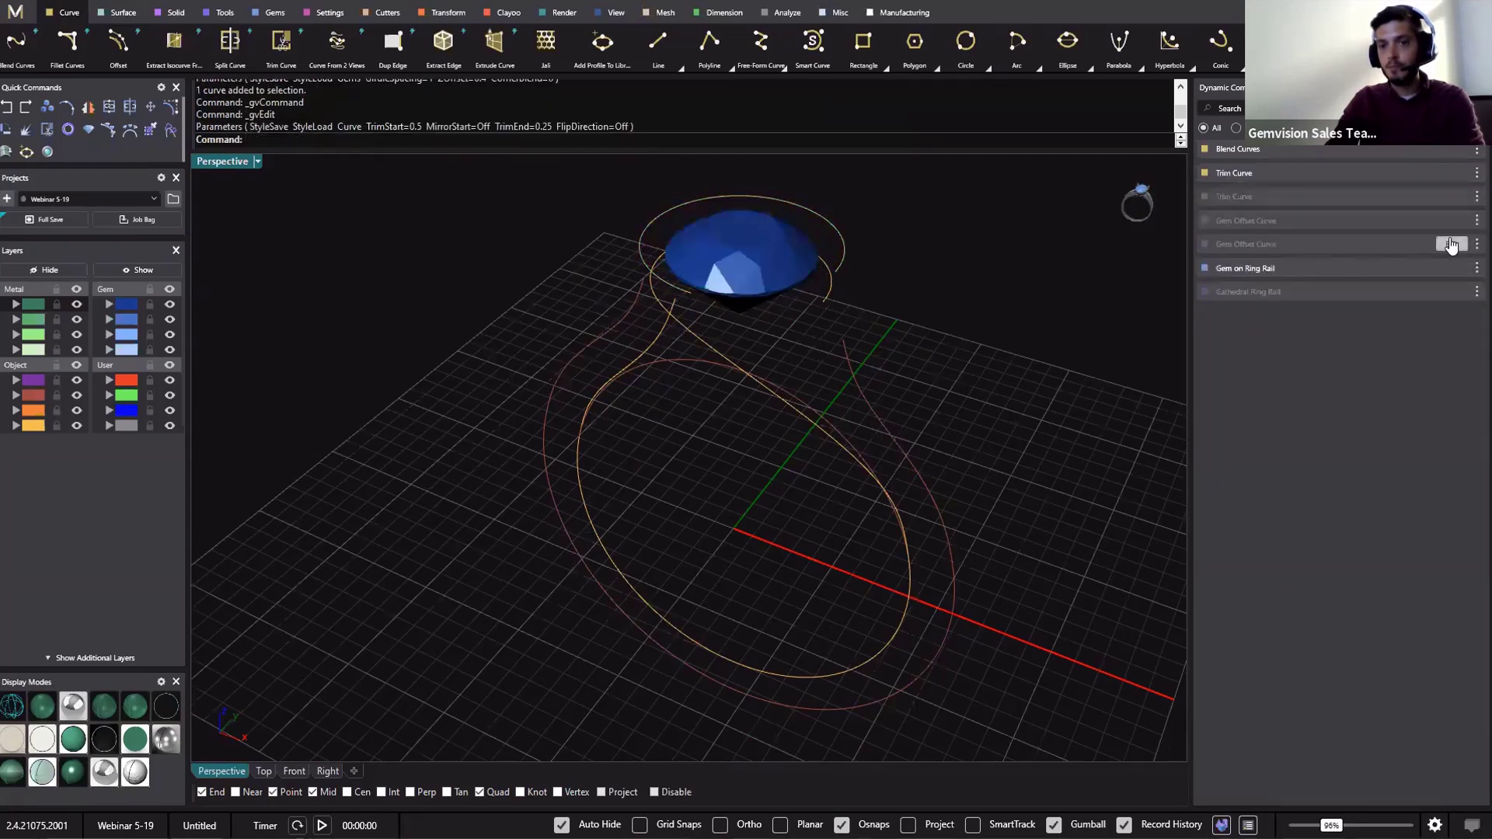
click(1451, 245)
drag(825, 264, 844, 263)
right_click(910, 342)
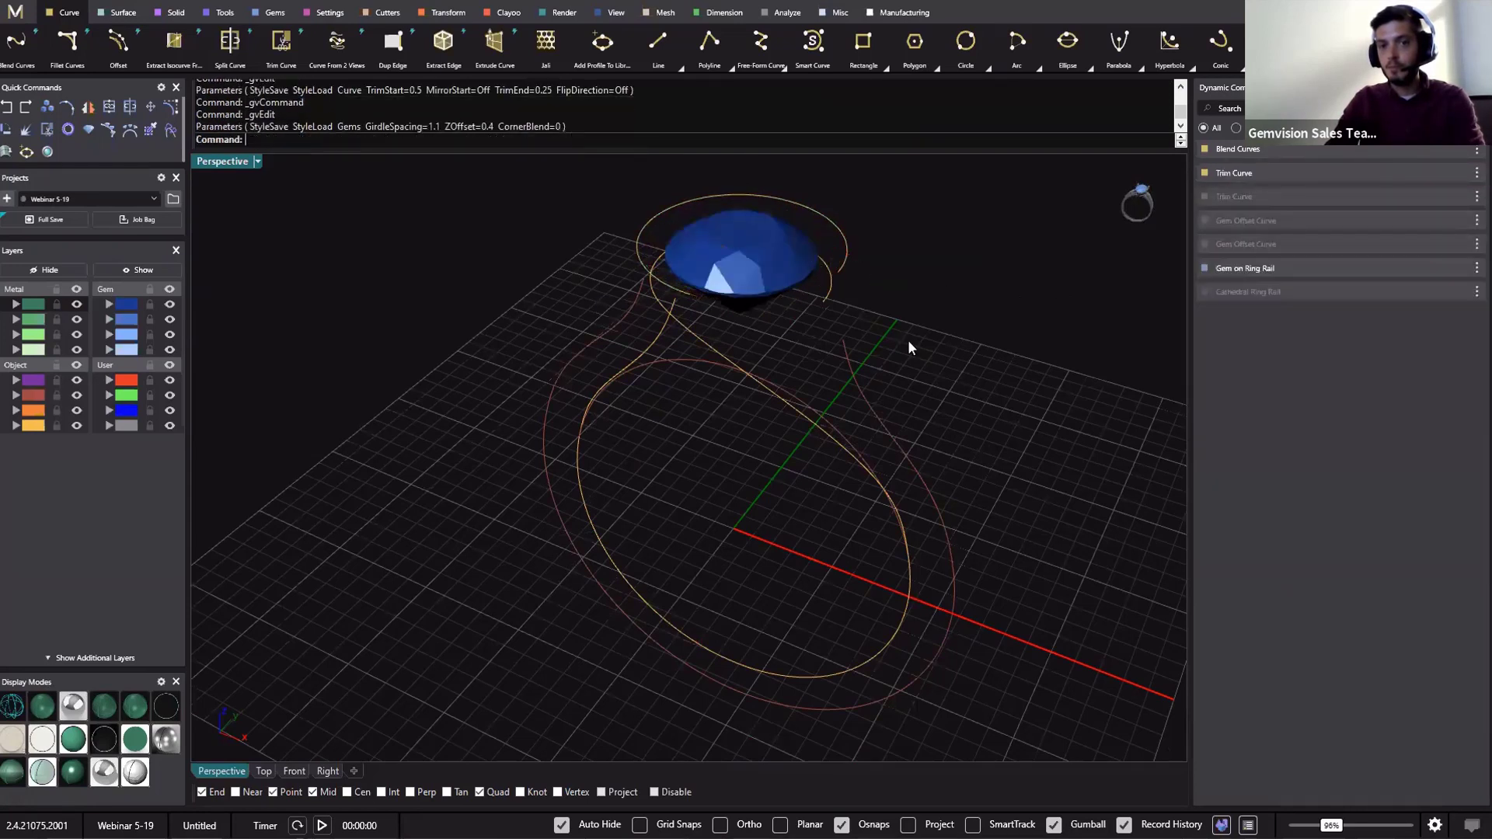
Blend the outer ring rail with the upper gem offset curve, flipping the direction of both curves
right_drag(819, 325, 1029, 375)
click(902, 367)
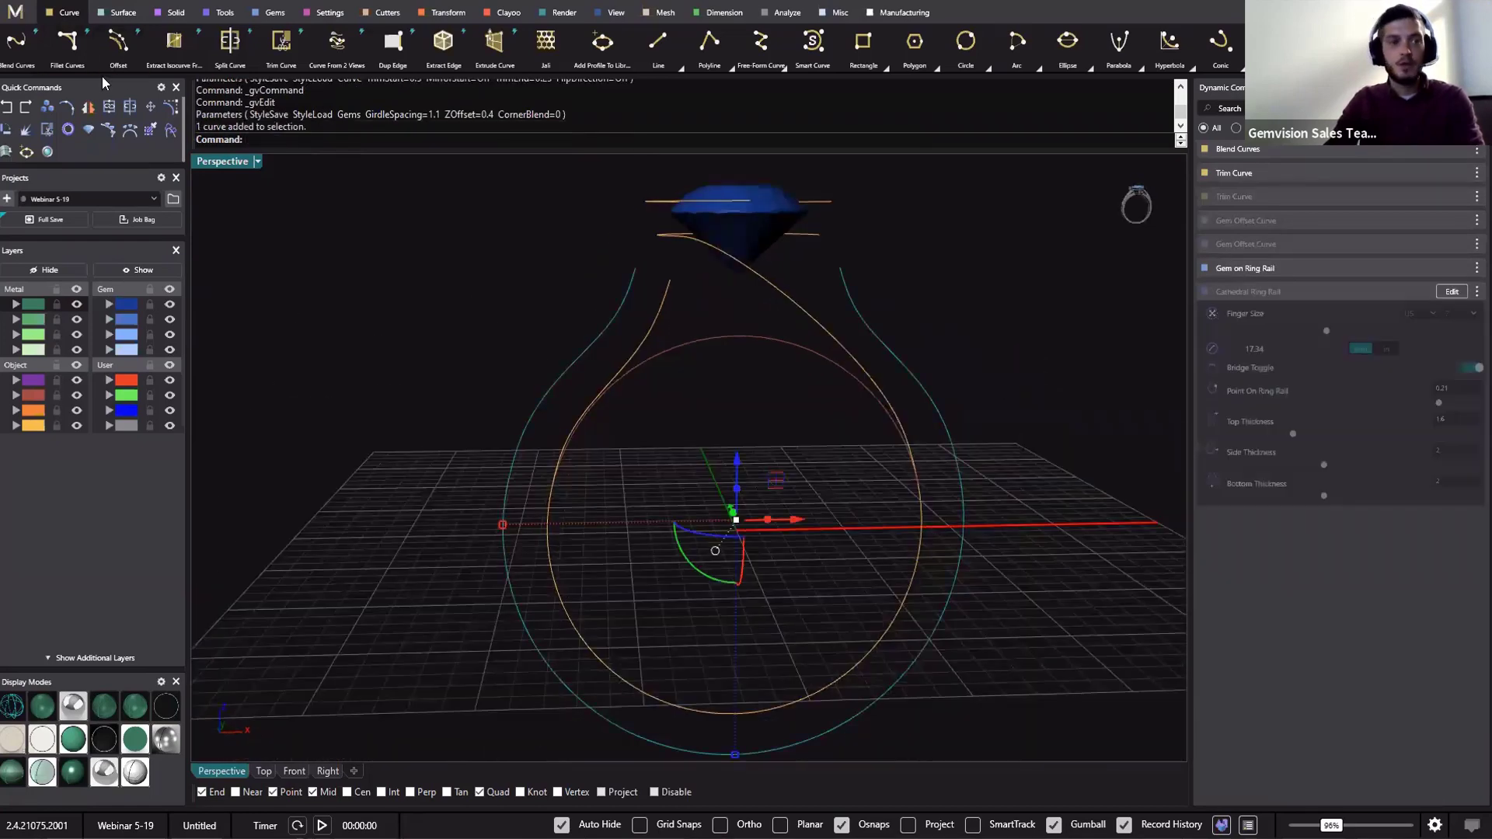
click(17, 47)
right_drag(665, 229, 654, 233)
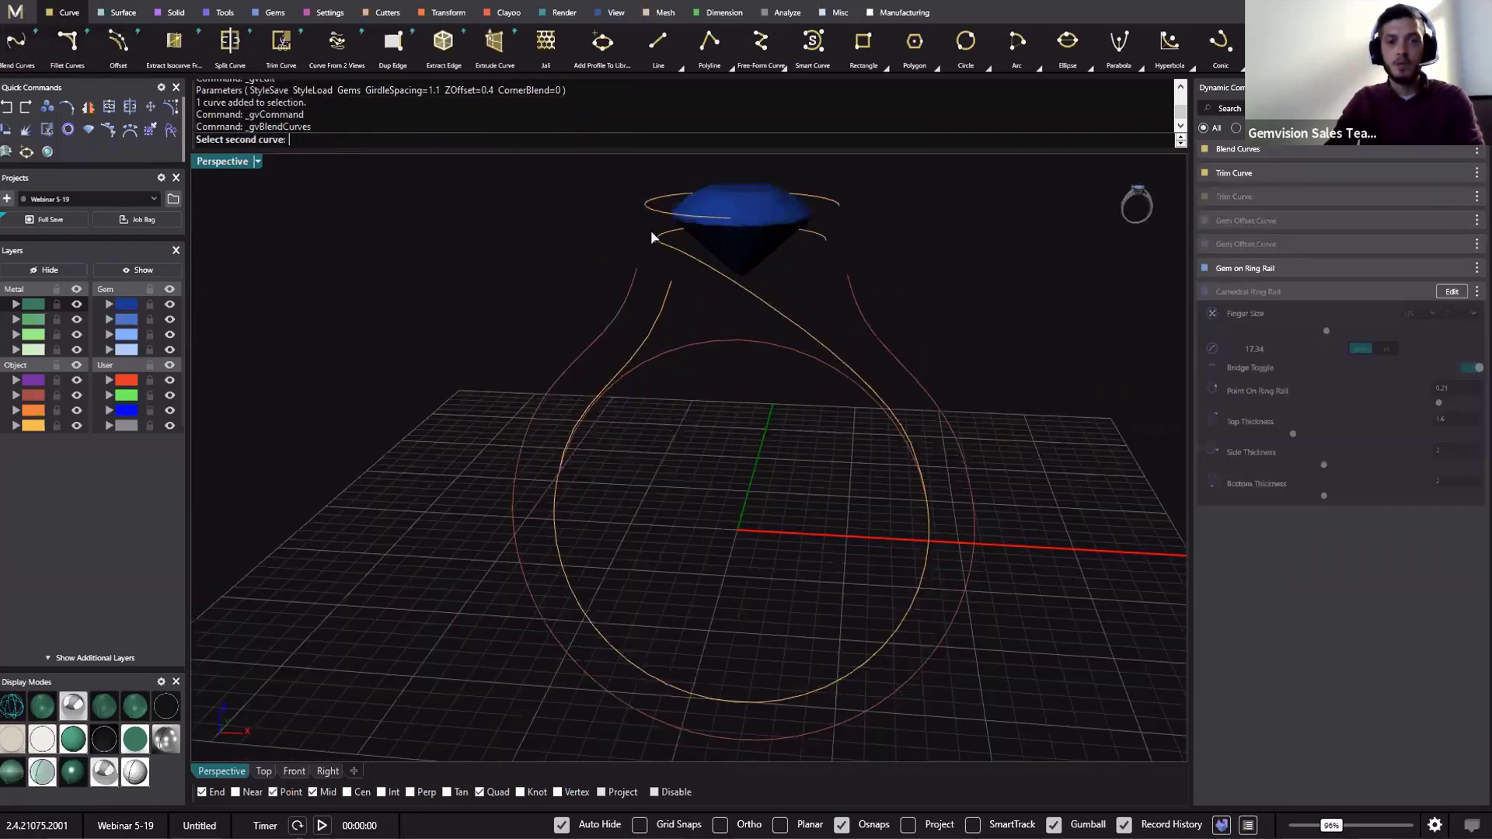
click(653, 232)
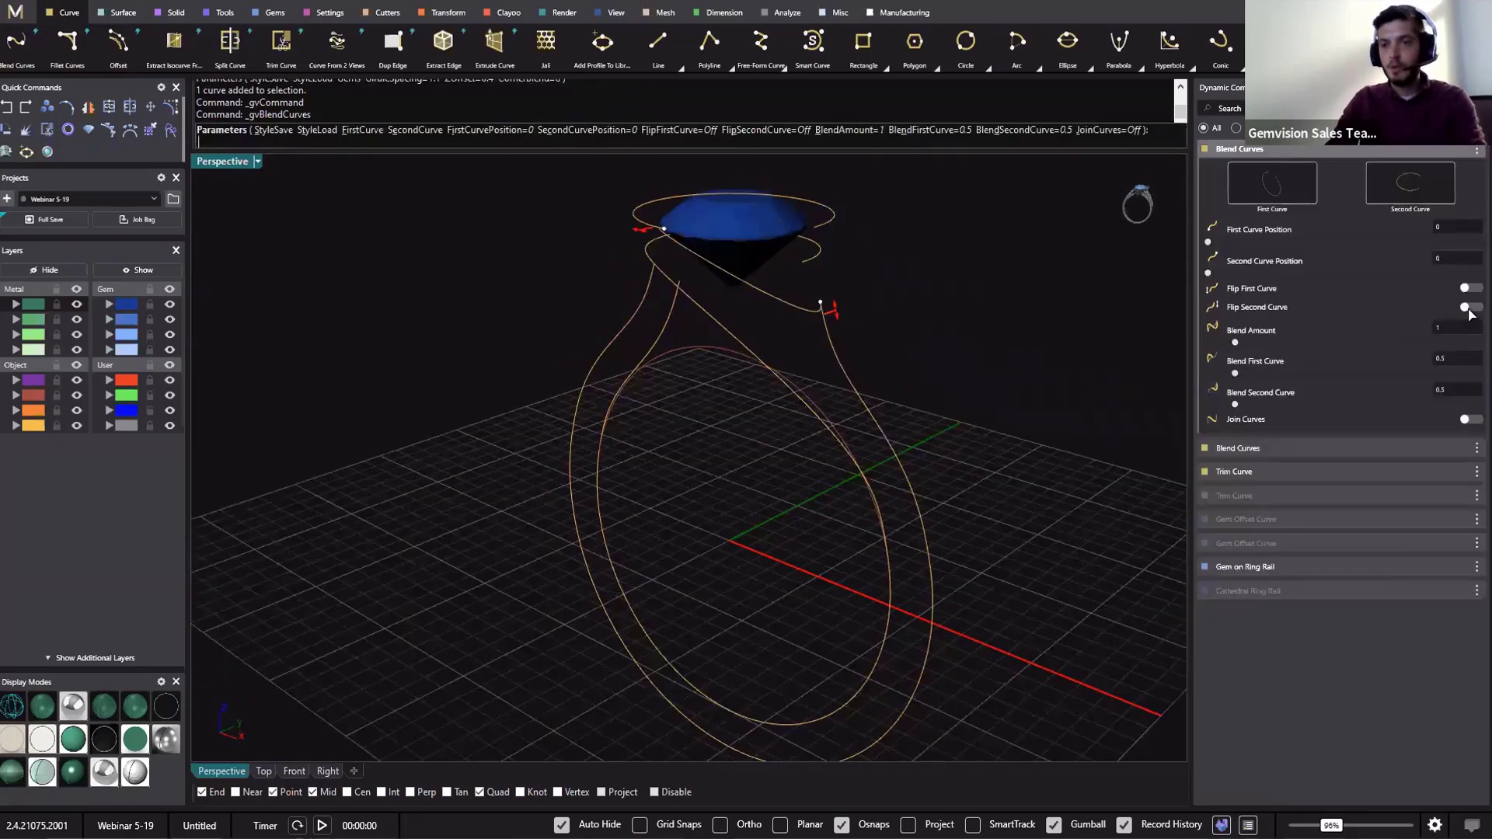
click(1468, 308)
click(1466, 288)
Move the upper blend's attachment points to first curve position 0.166 on the outer rail and second curve position 0.144 on the offset curve
drag(829, 312, 915, 527)
right_drag(711, 444, 657, 426)
drag(659, 427, 631, 384)
right_drag(812, 374, 1042, 336)
right_drag(761, 238, 769, 412)
scroll(769, 412, up, 5)
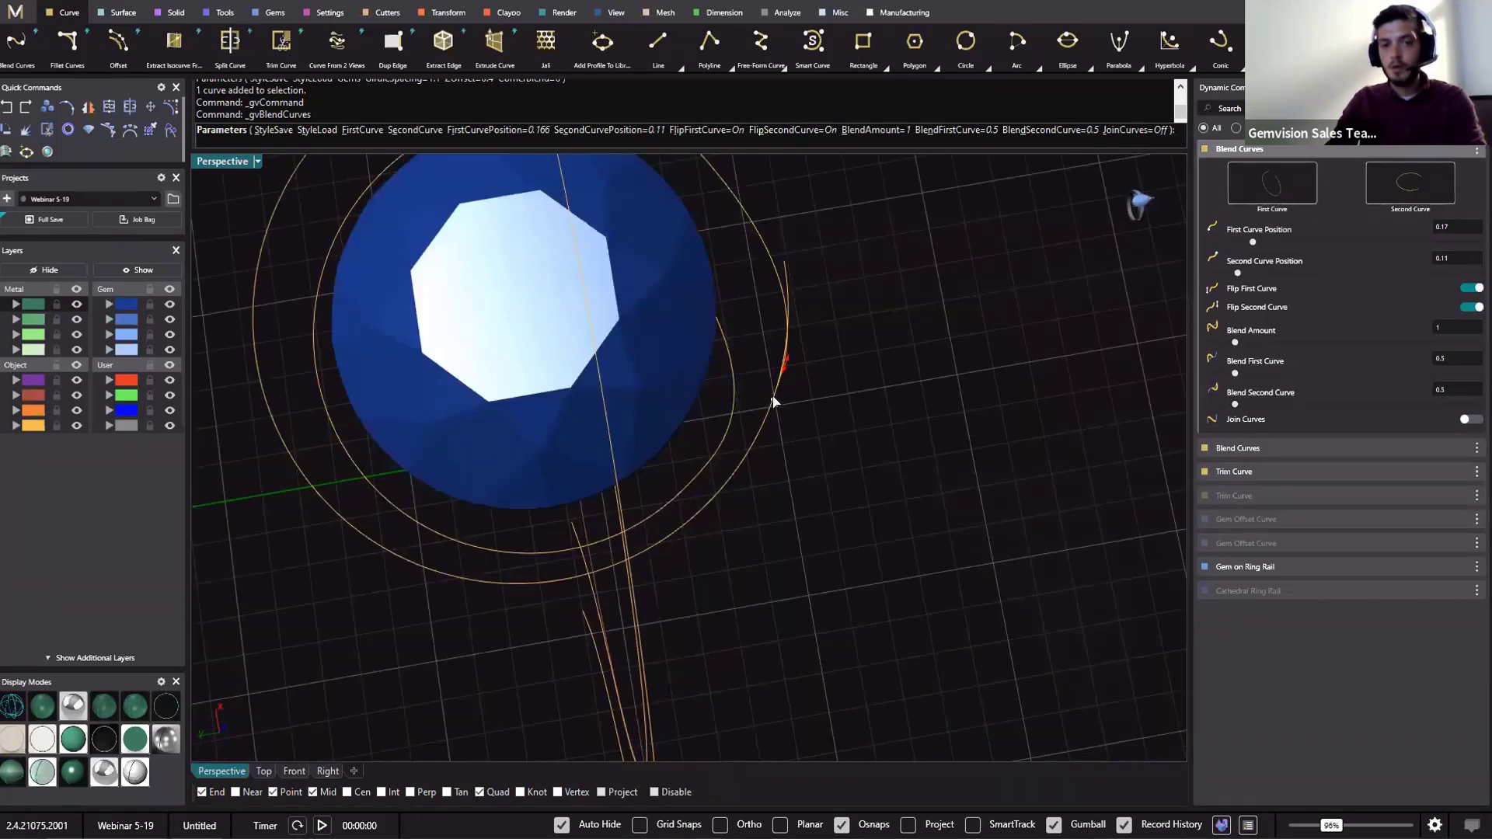
drag(773, 401, 753, 438)
right_drag(706, 440, 653, 435)
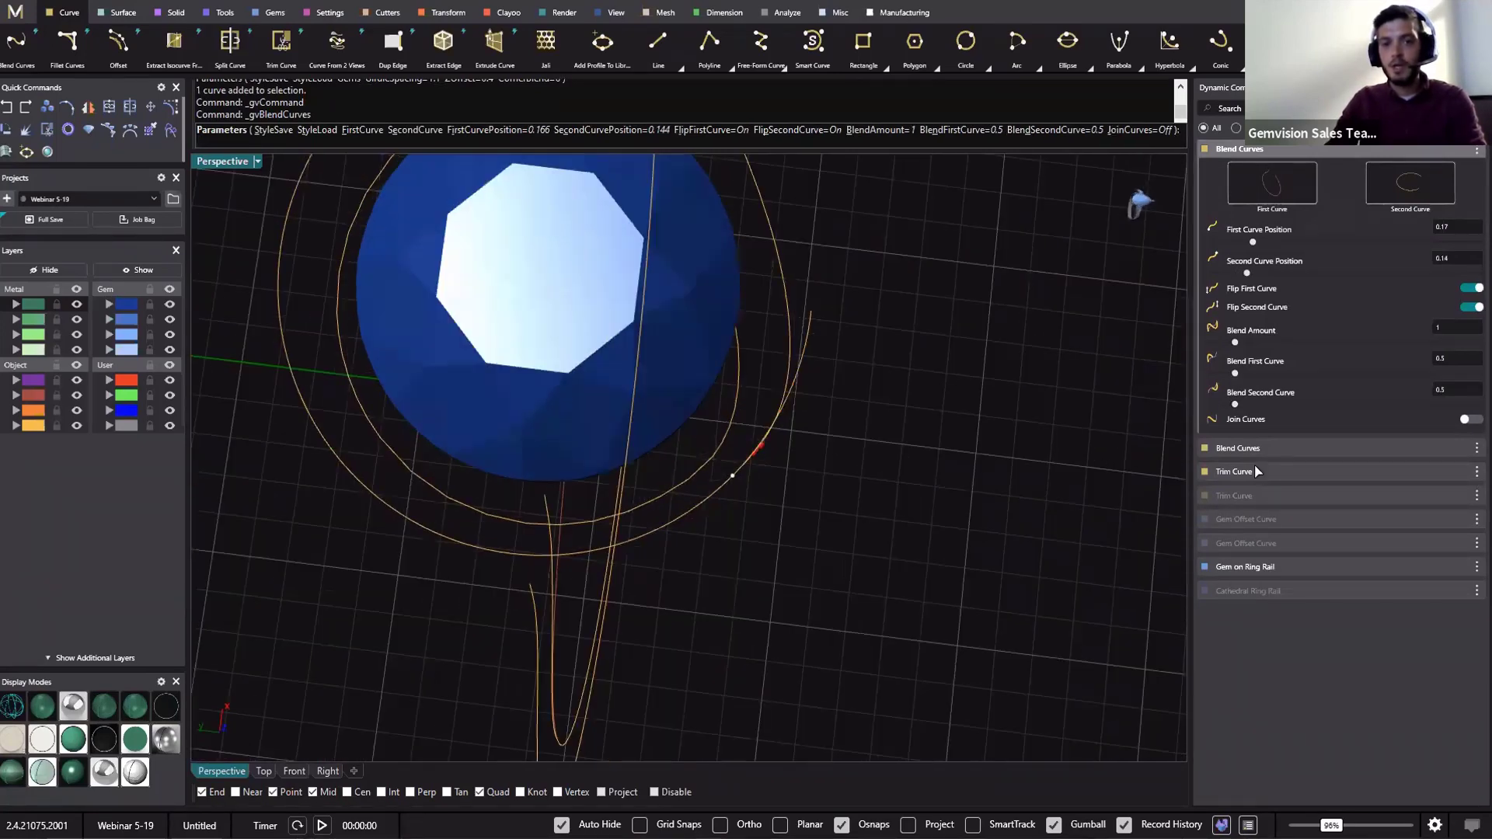
Join the upper blend's curves and set first curve position 0.183, first curve blend 0.3 and blend amount 1.3
right_drag(944, 387, 878, 455)
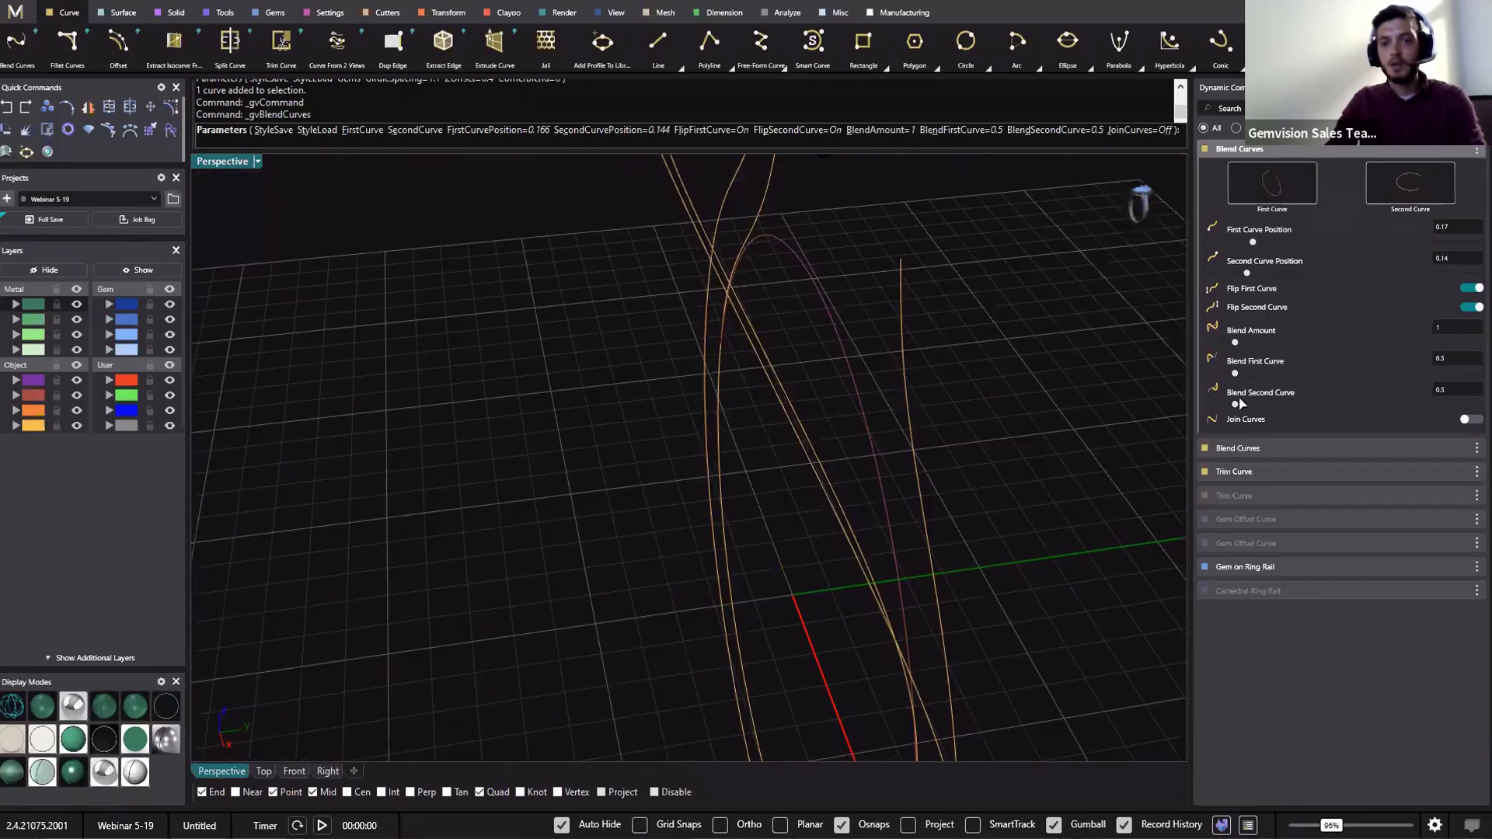
drag(1234, 342, 1247, 350)
right_drag(1026, 360, 944, 334)
click(1468, 420)
right_drag(878, 482, 823, 401)
scroll(824, 401, down, 5)
scroll(824, 395, up, 6)
drag(821, 365, 803, 420)
right_drag(858, 517, 1103, 420)
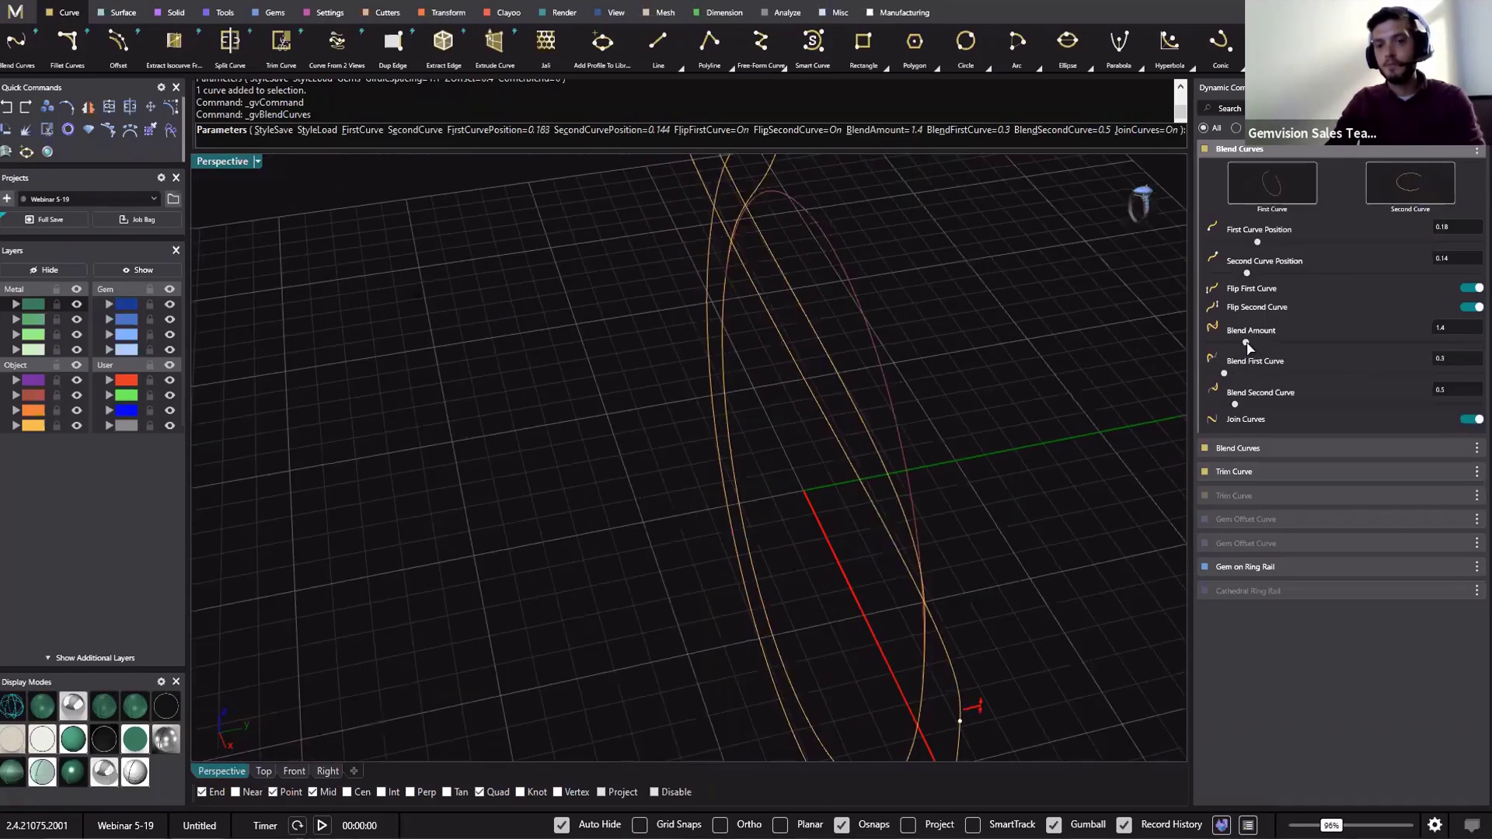
drag(1246, 344, 1244, 350)
Adjust the upper blend to second curve position 0.165, second curve blend 0.4 and blend amount 2
right_drag(894, 486, 750, 363)
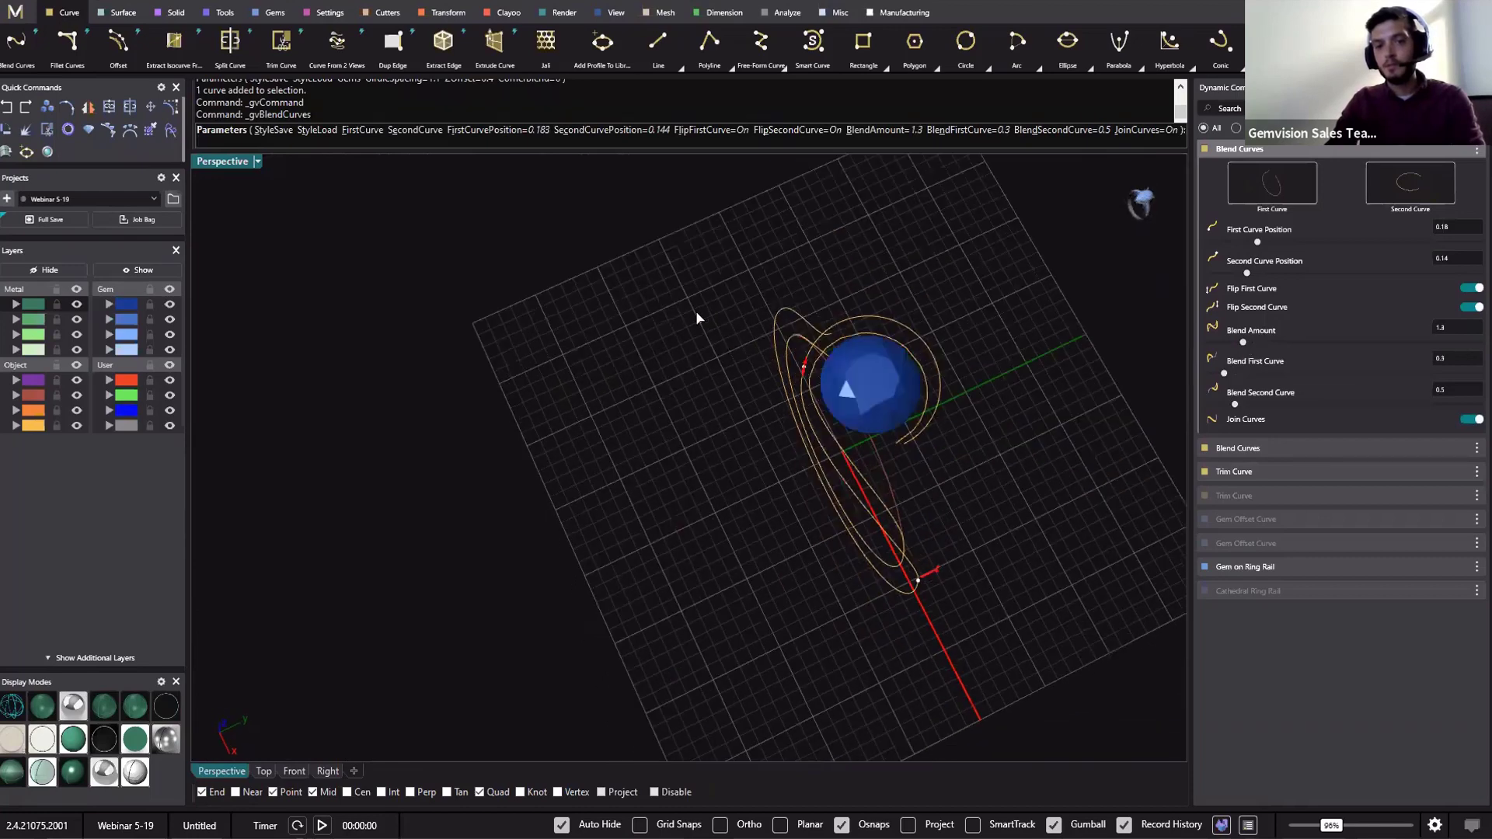
scroll(676, 306, up, 10)
drag(675, 316, 670, 284)
scroll(667, 302, down, 2)
scroll(666, 301, down, 6)
right_drag(660, 340, 523, 299)
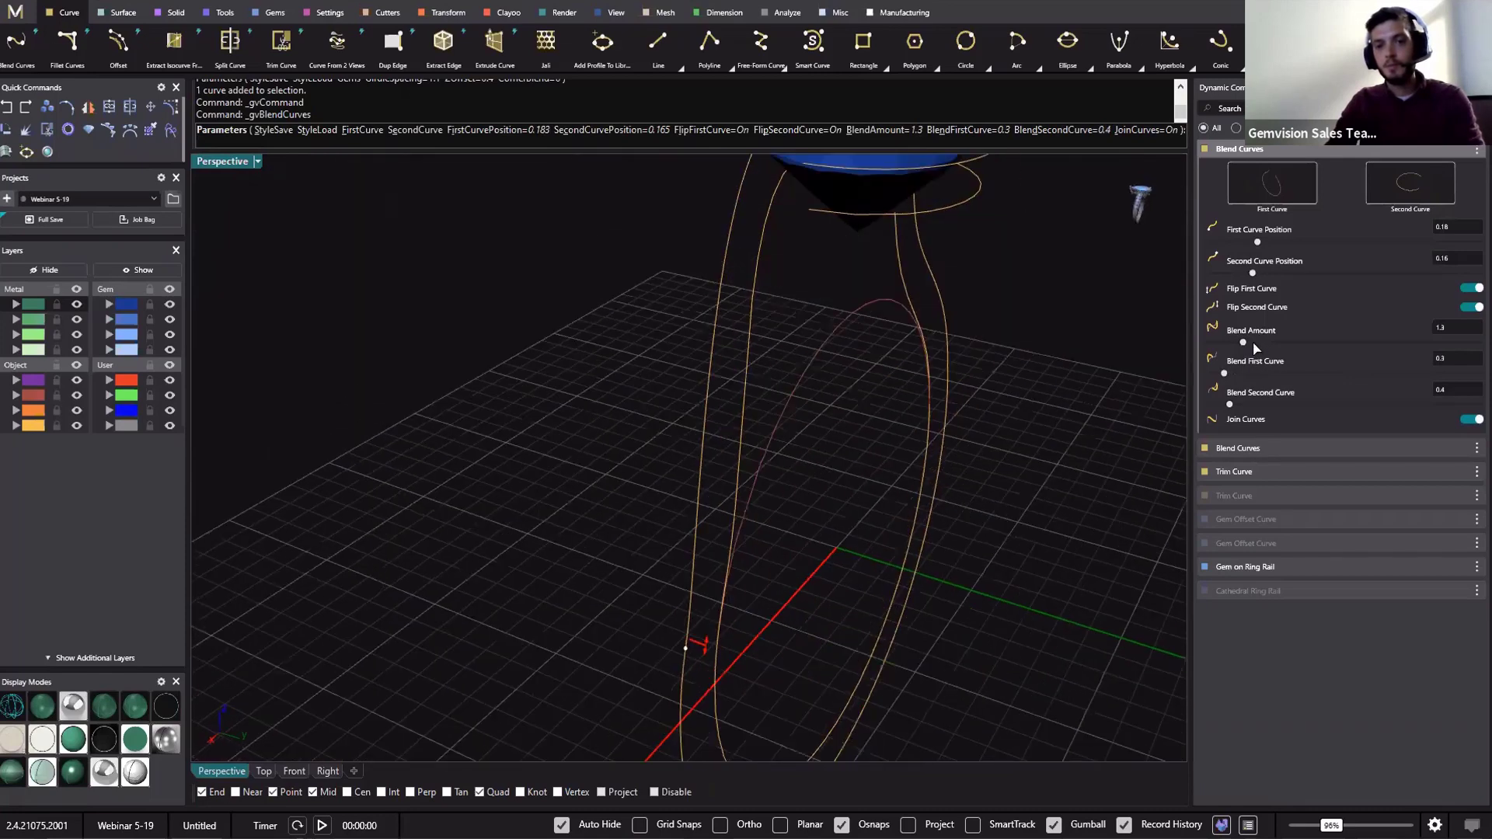
drag(1245, 344, 1262, 341)
right_drag(752, 384, 645, 373)
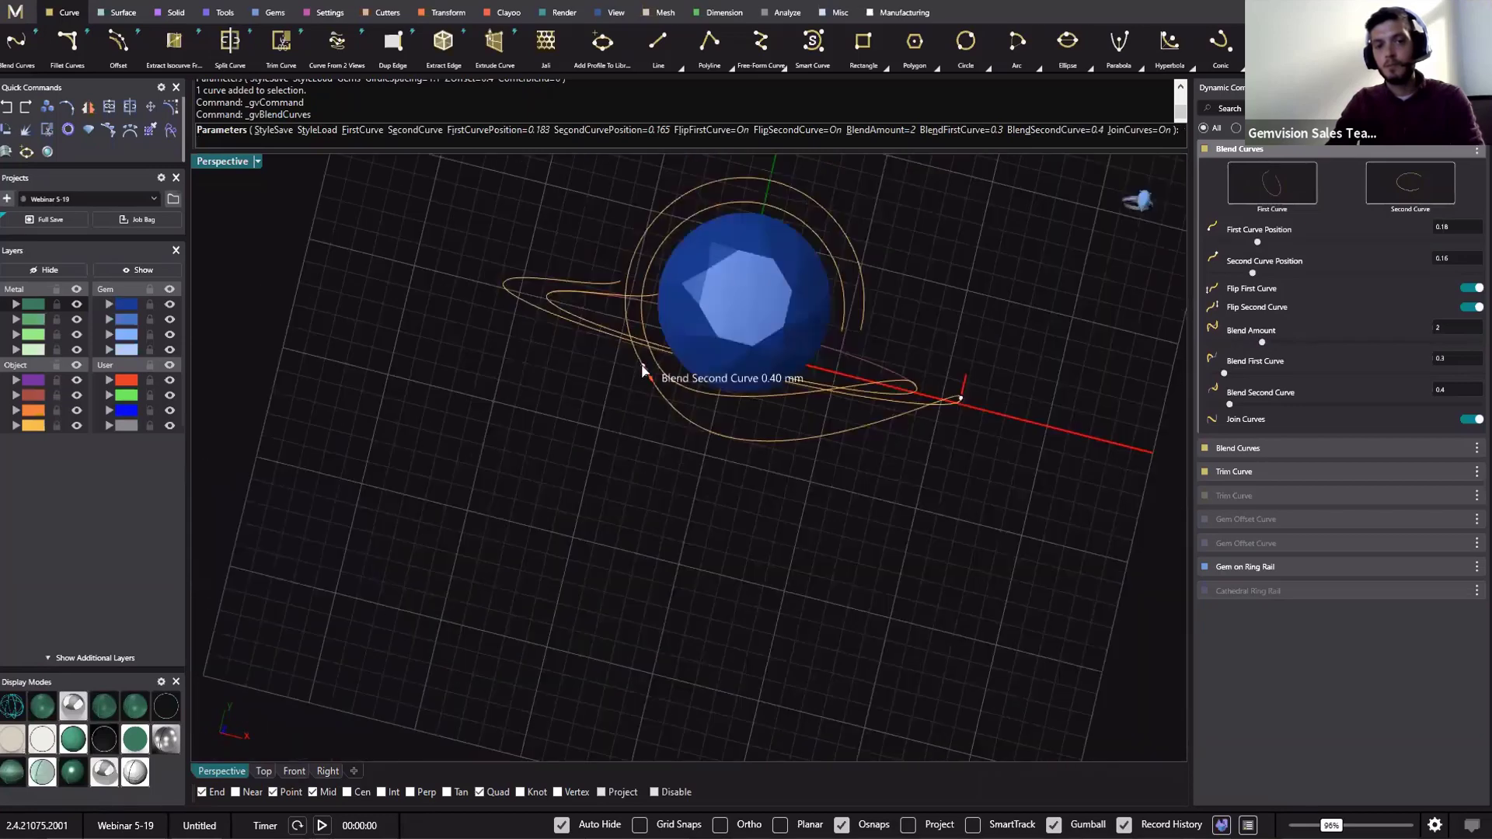
Finish the upper blend with first curve position 0.152, second curve position 0.223 and first curve blend 0.5
drag(644, 373, 623, 344)
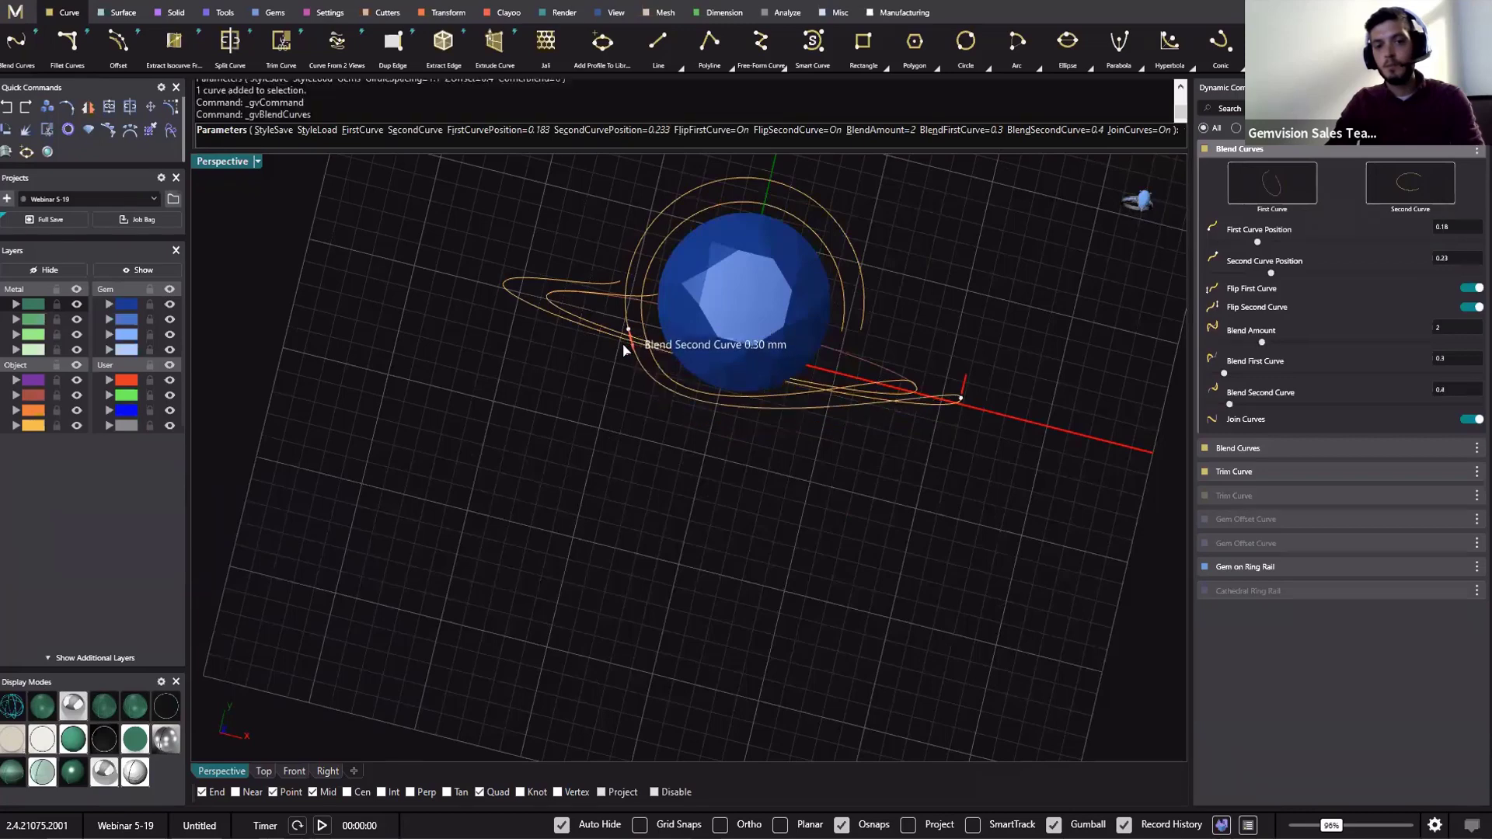
right_drag(785, 399, 662, 276)
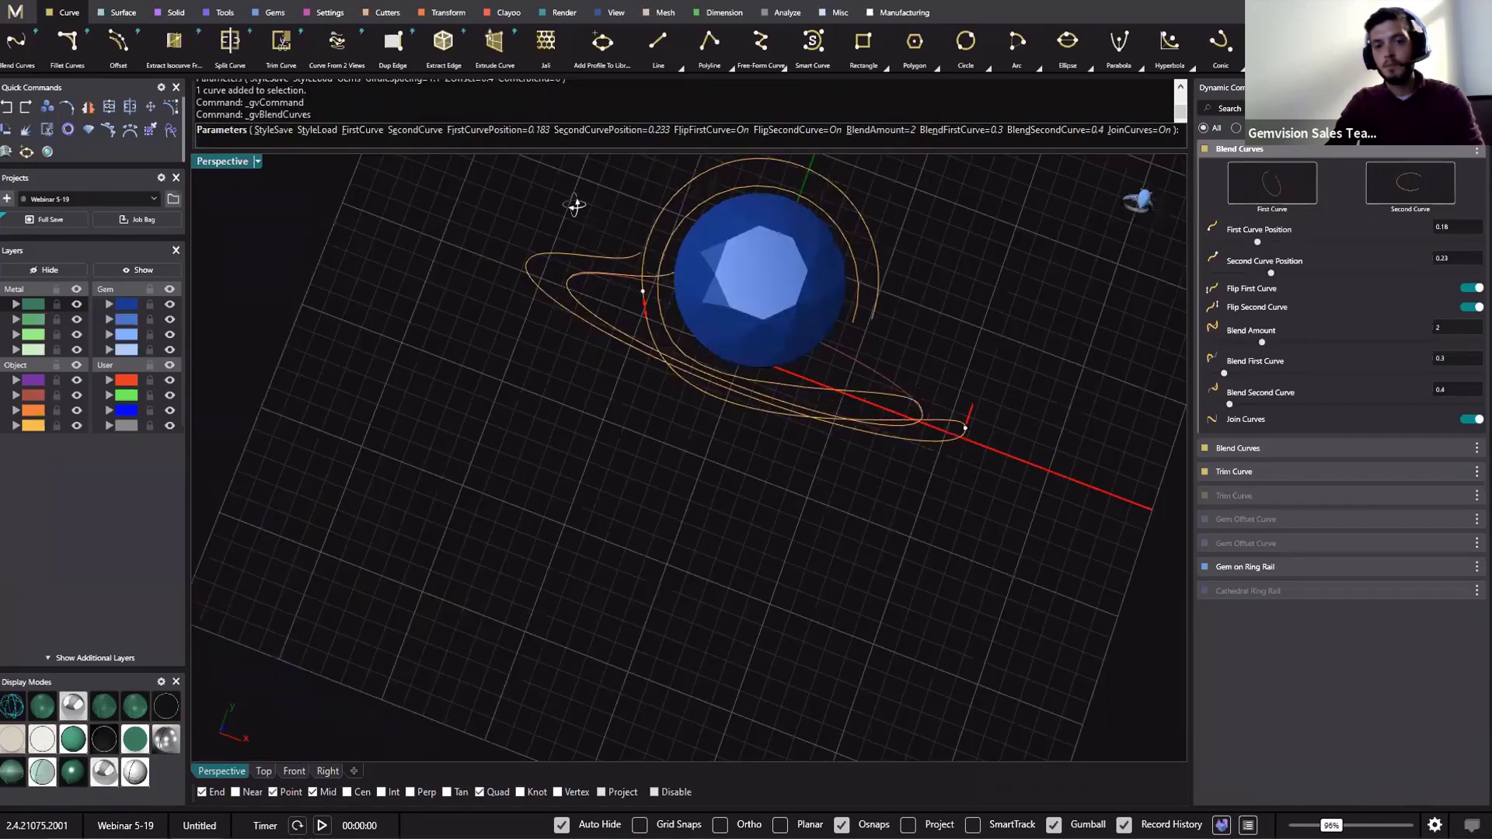
right_drag(576, 205, 425, 248)
right_drag(315, 197, 588, 259)
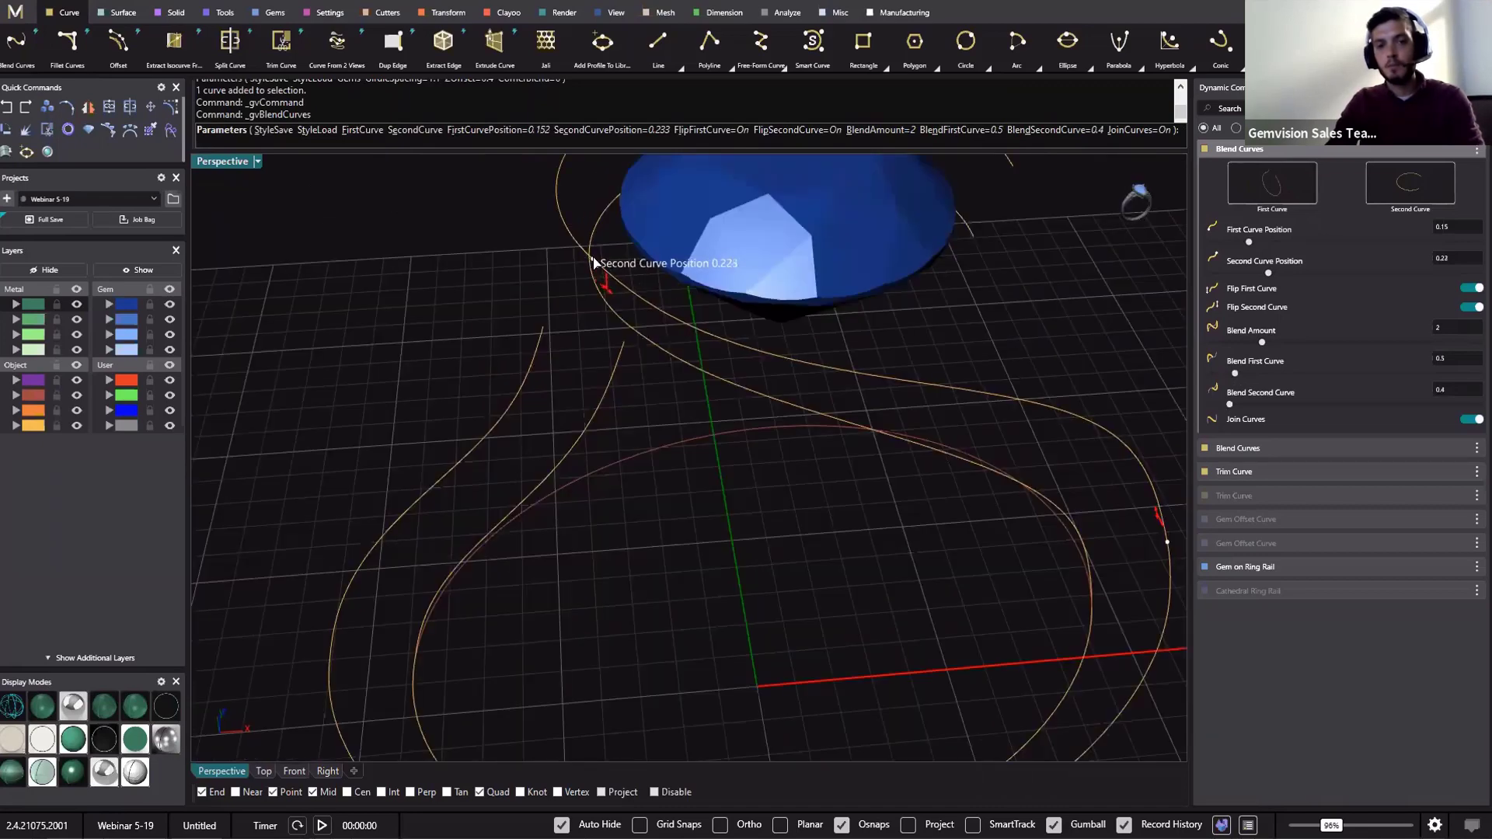
drag(603, 299, 601, 301)
right_drag(865, 424, 818, 439)
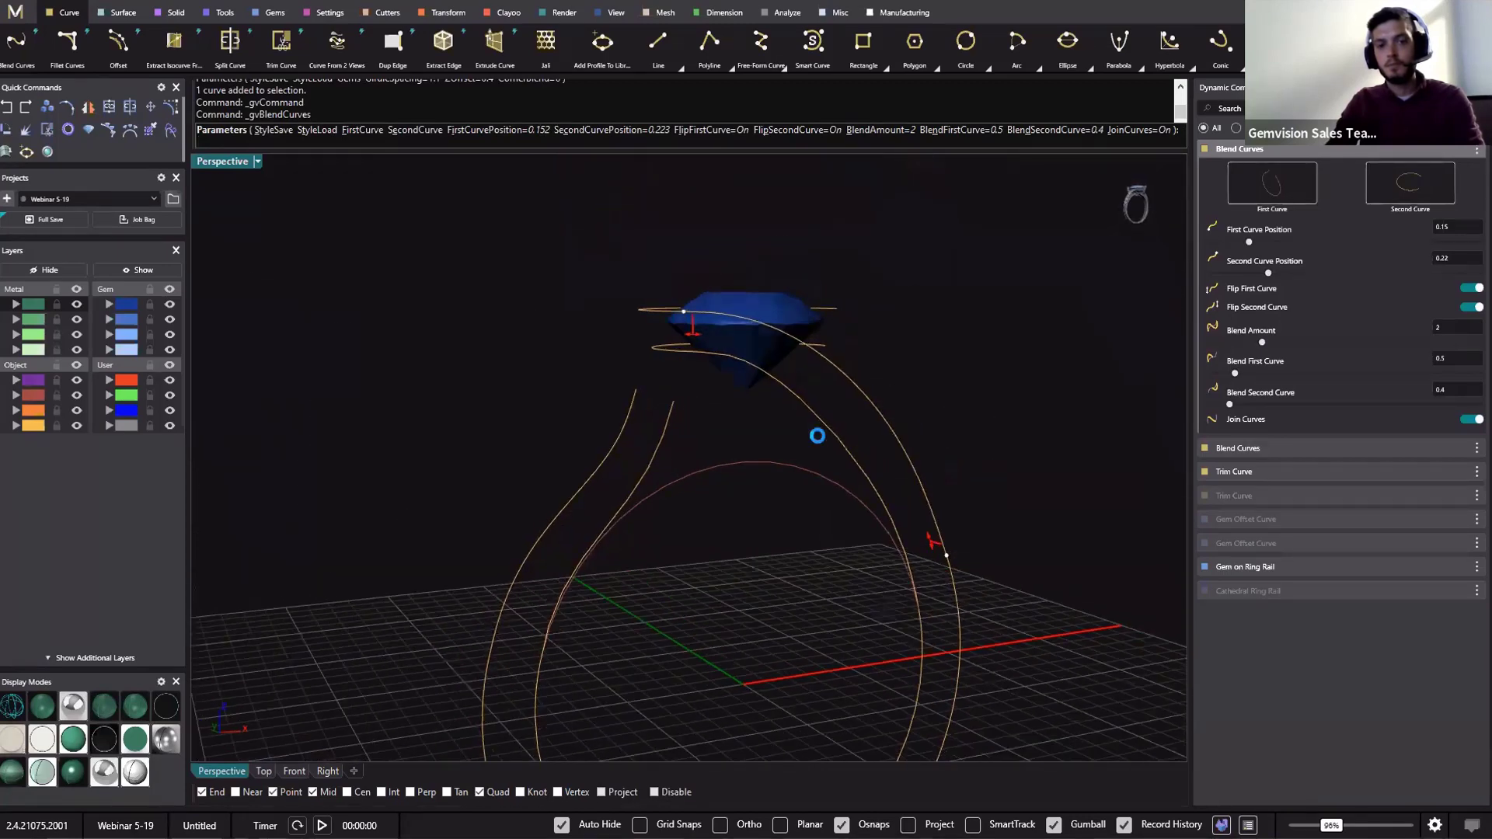
key(Return)
Edit the lower blend to move its first curve position on the lower offset curve to 0.234
click(1452, 172)
right_drag(762, 389, 697, 372)
drag(697, 372, 693, 373)
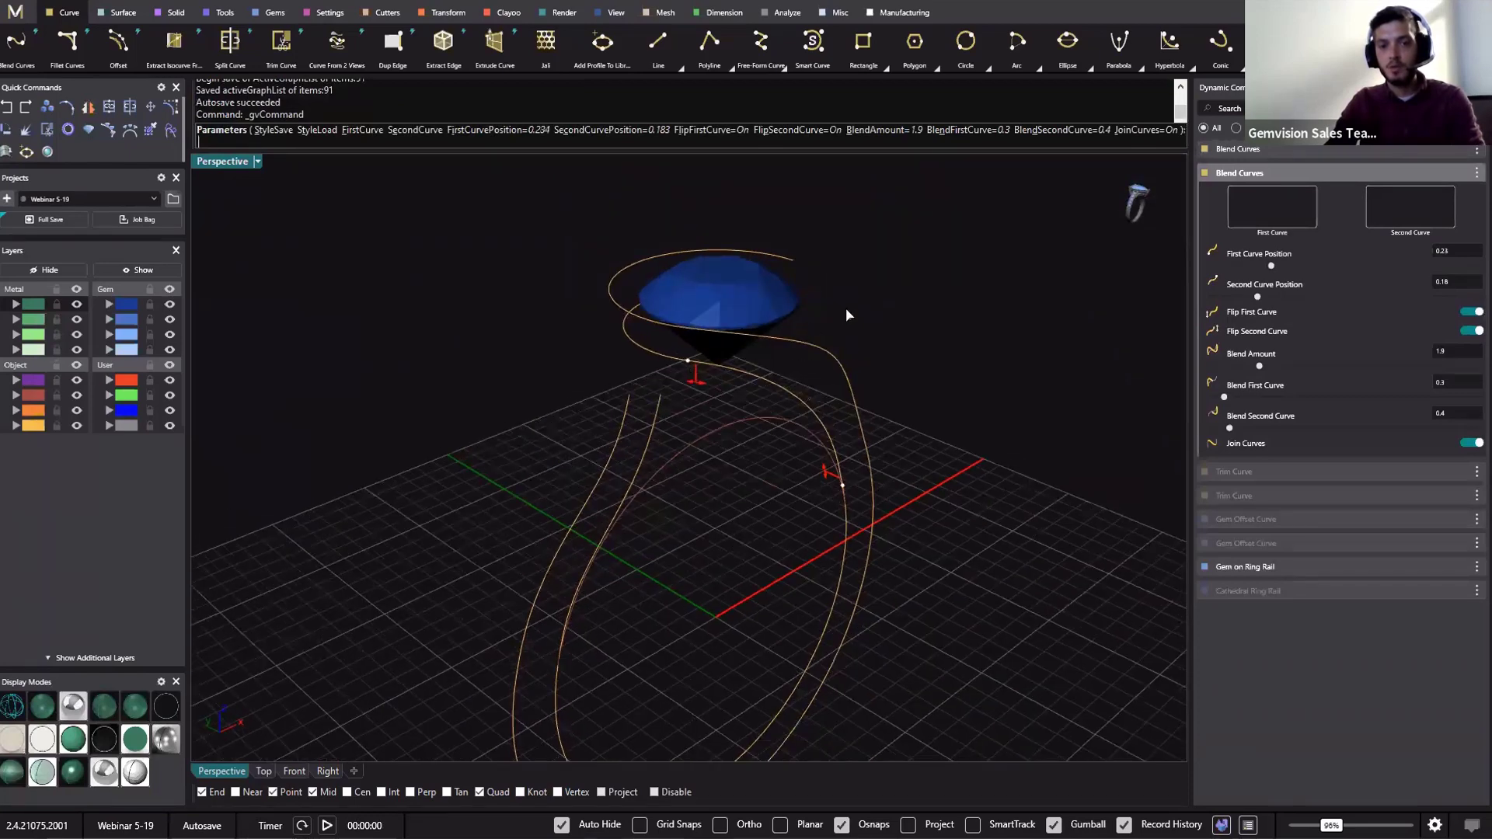
key(Return)
Reopen the upper blend for editing and move its second curve position on the upper offset curve to 0.136
right_drag(963, 406, 548, 388)
scroll(596, 520, down, 8)
shift+right_drag(596, 520, 621, 575)
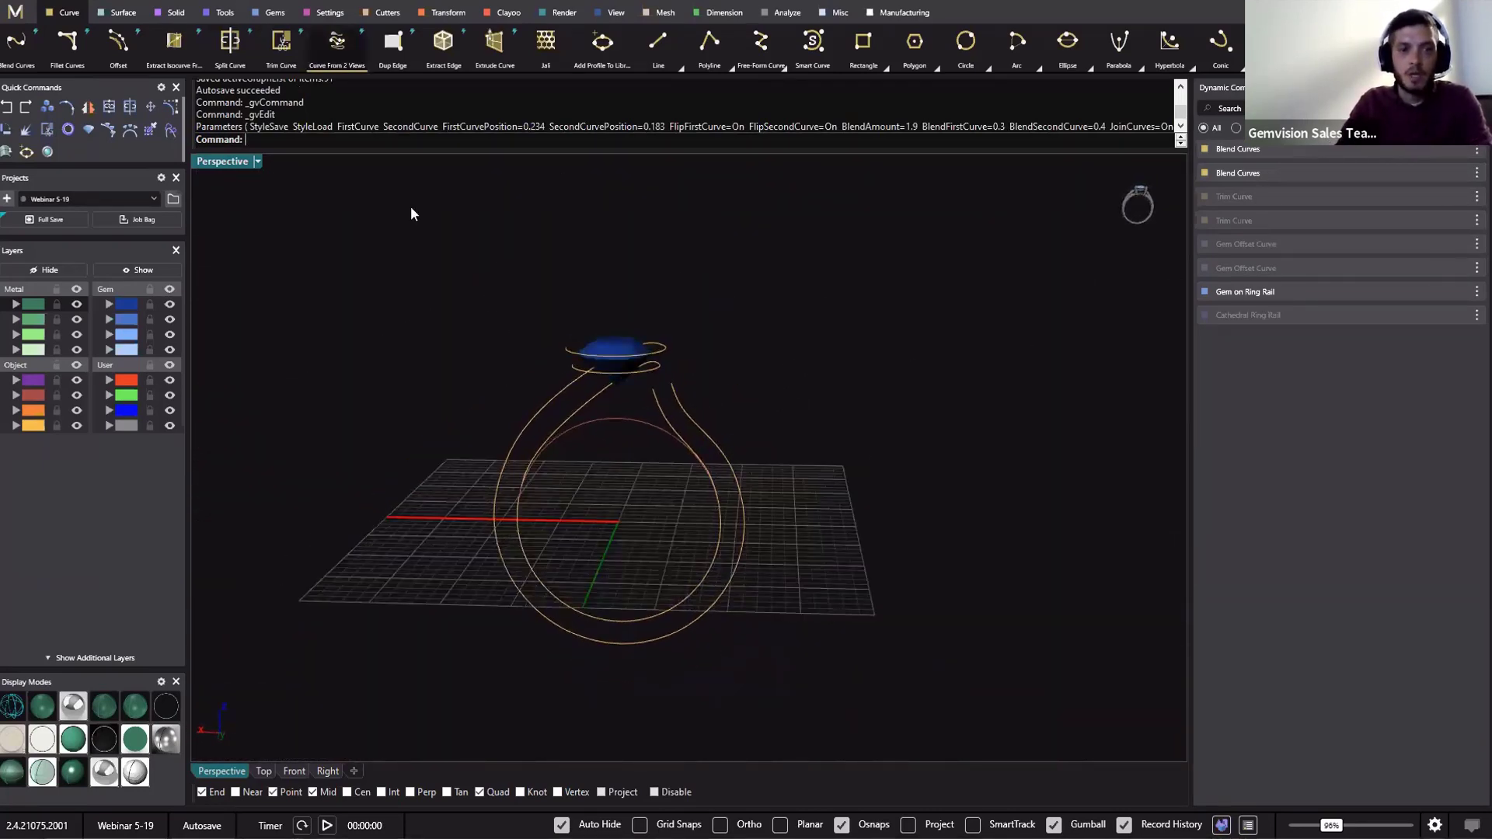
click(593, 405)
click(715, 436)
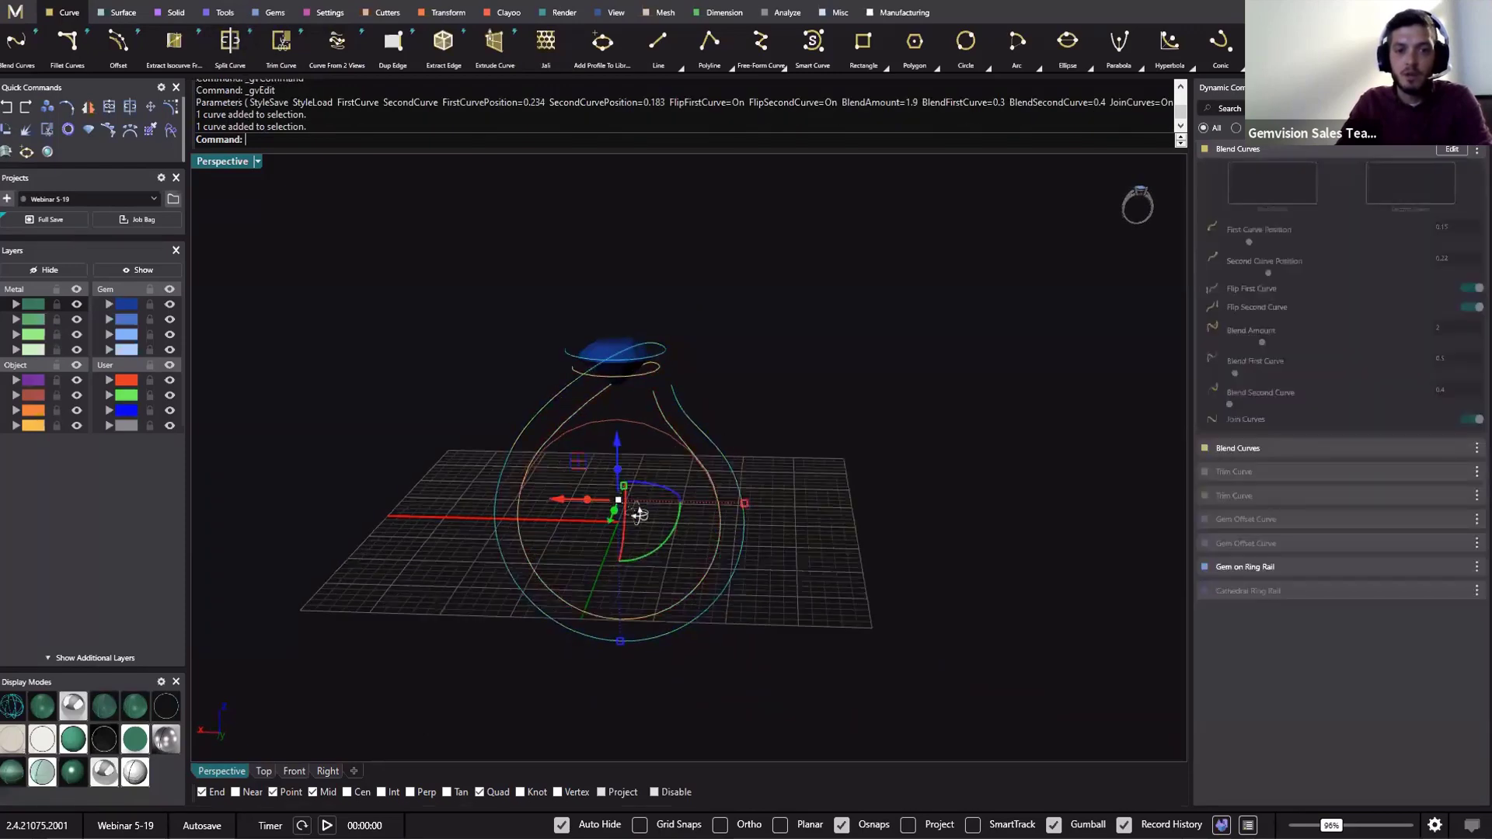
right_drag(714, 437, 1080, 345)
scroll(1080, 345, up, 5)
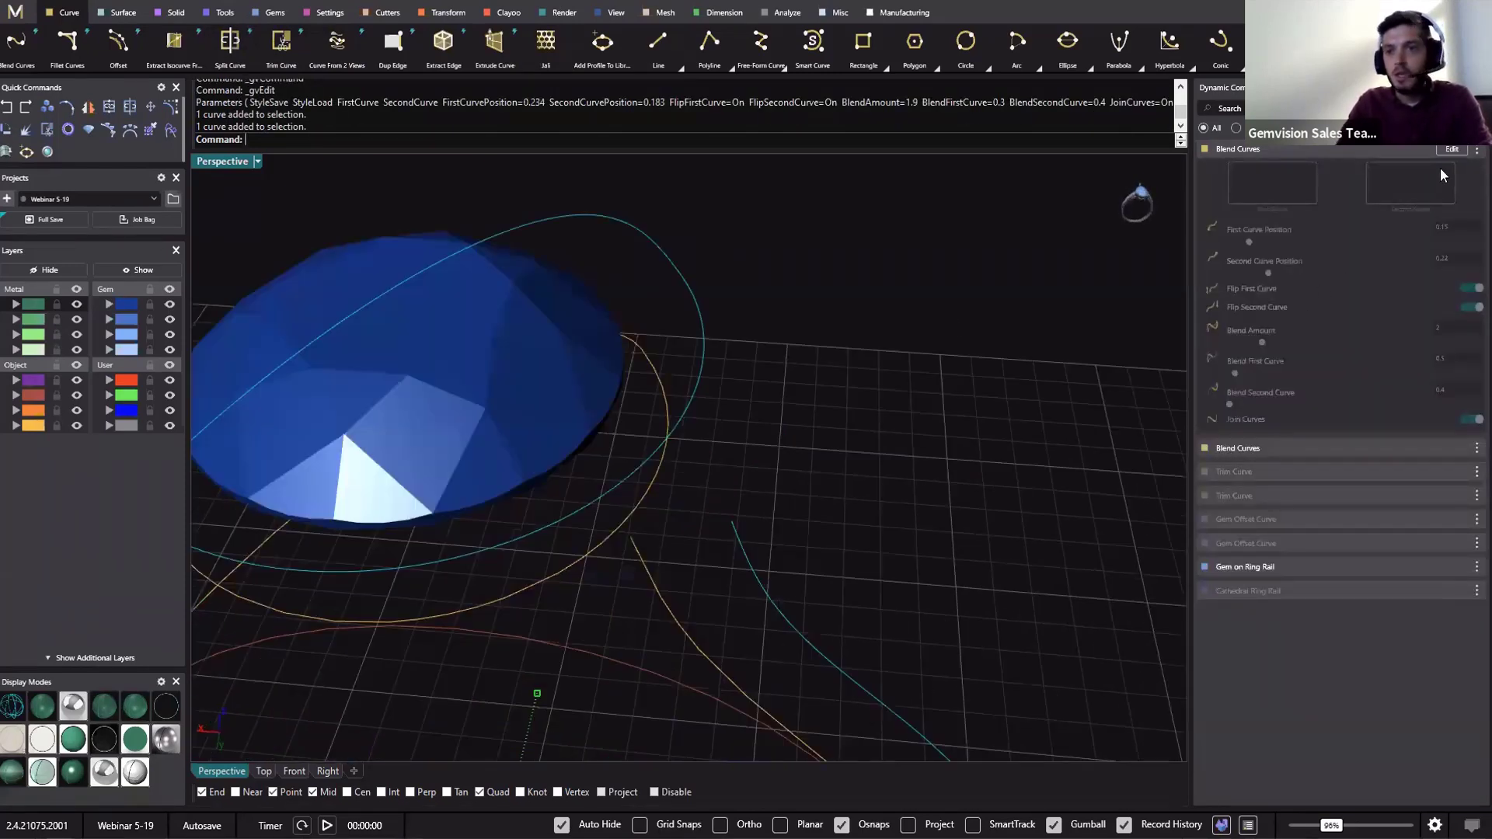
scroll(1150, 256, down, 4)
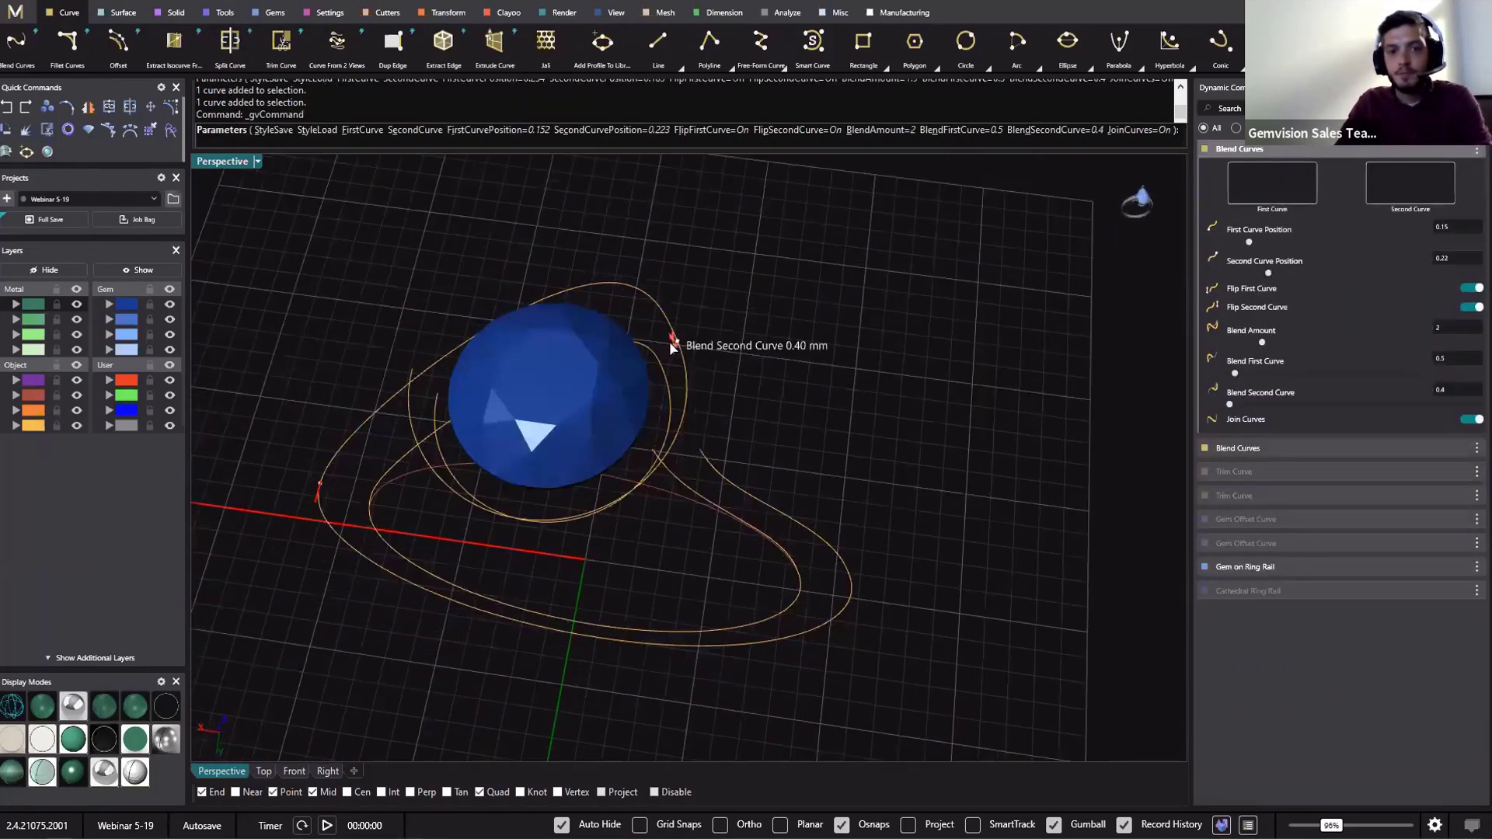
drag(669, 345, 546, 163)
scroll(684, 339, up, 10)
scroll(512, 211, down, 7)
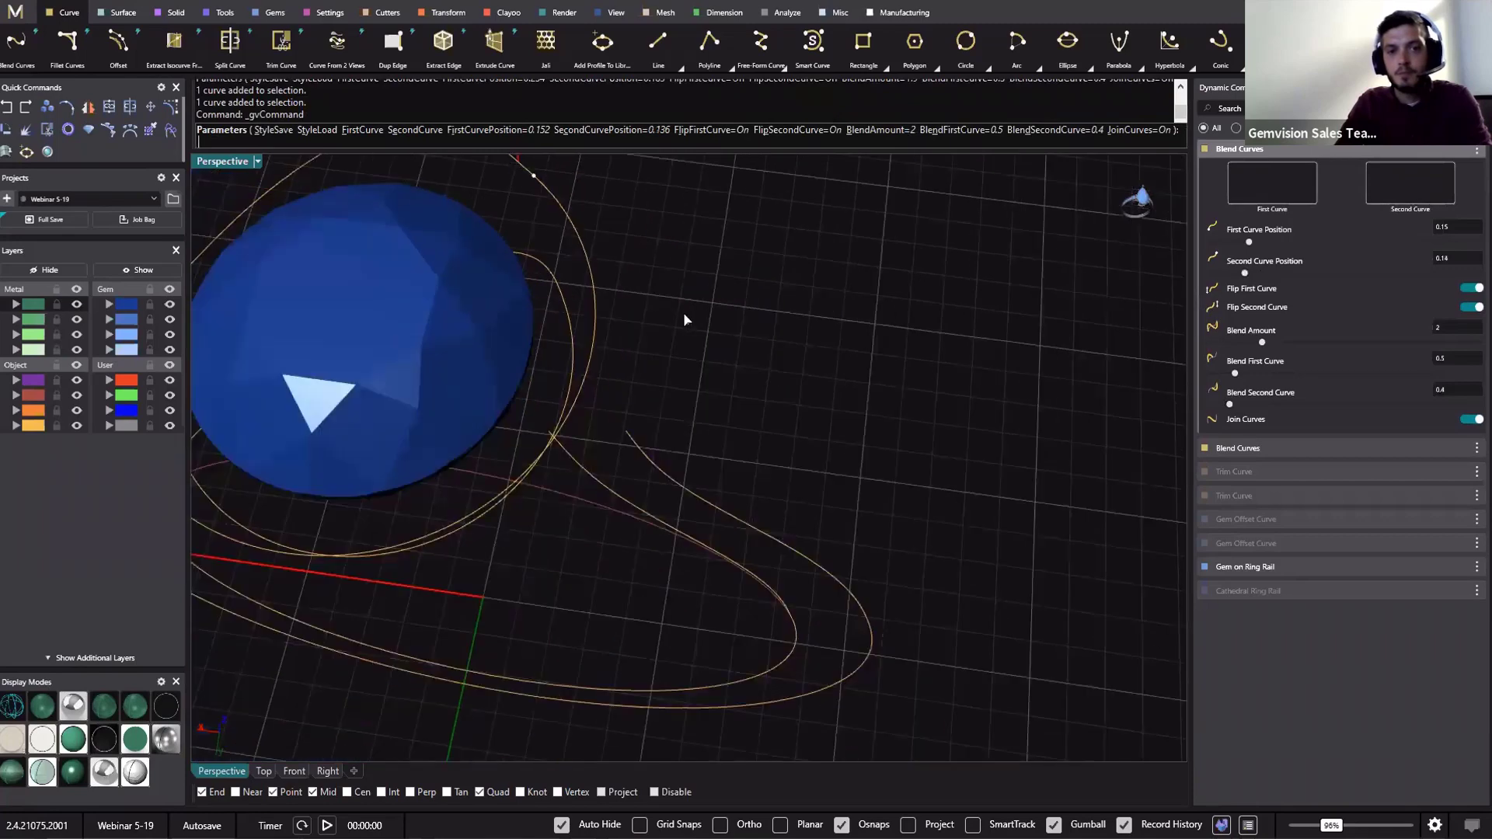
Set the upper blend's amount to 1.7 and its second curve position on the offset curve to 0.066
shift+right_drag(685, 320, 769, 368)
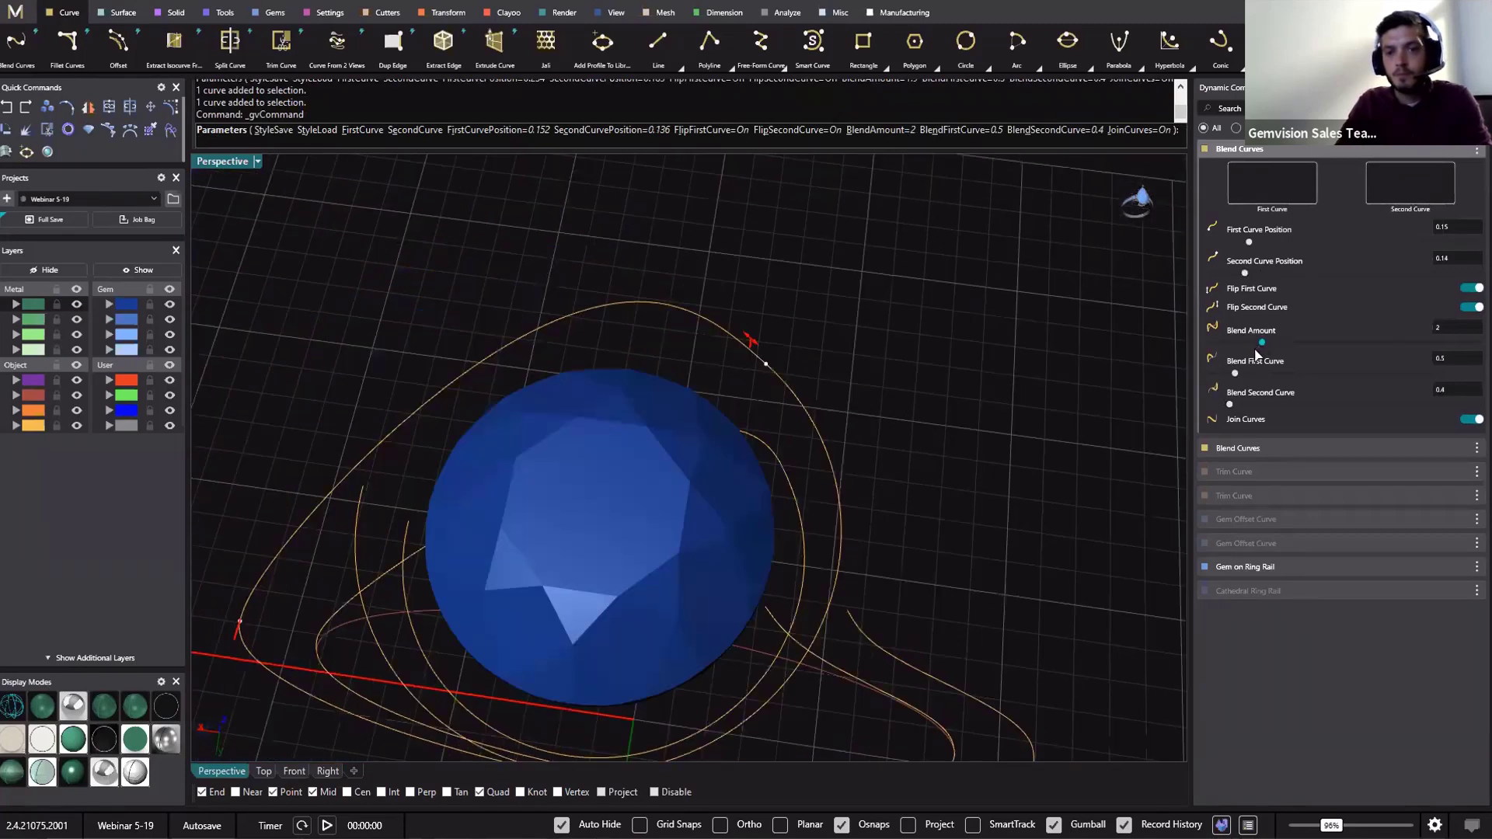
drag(1262, 342, 1253, 342)
right_drag(873, 390, 759, 293)
drag(759, 292, 730, 304)
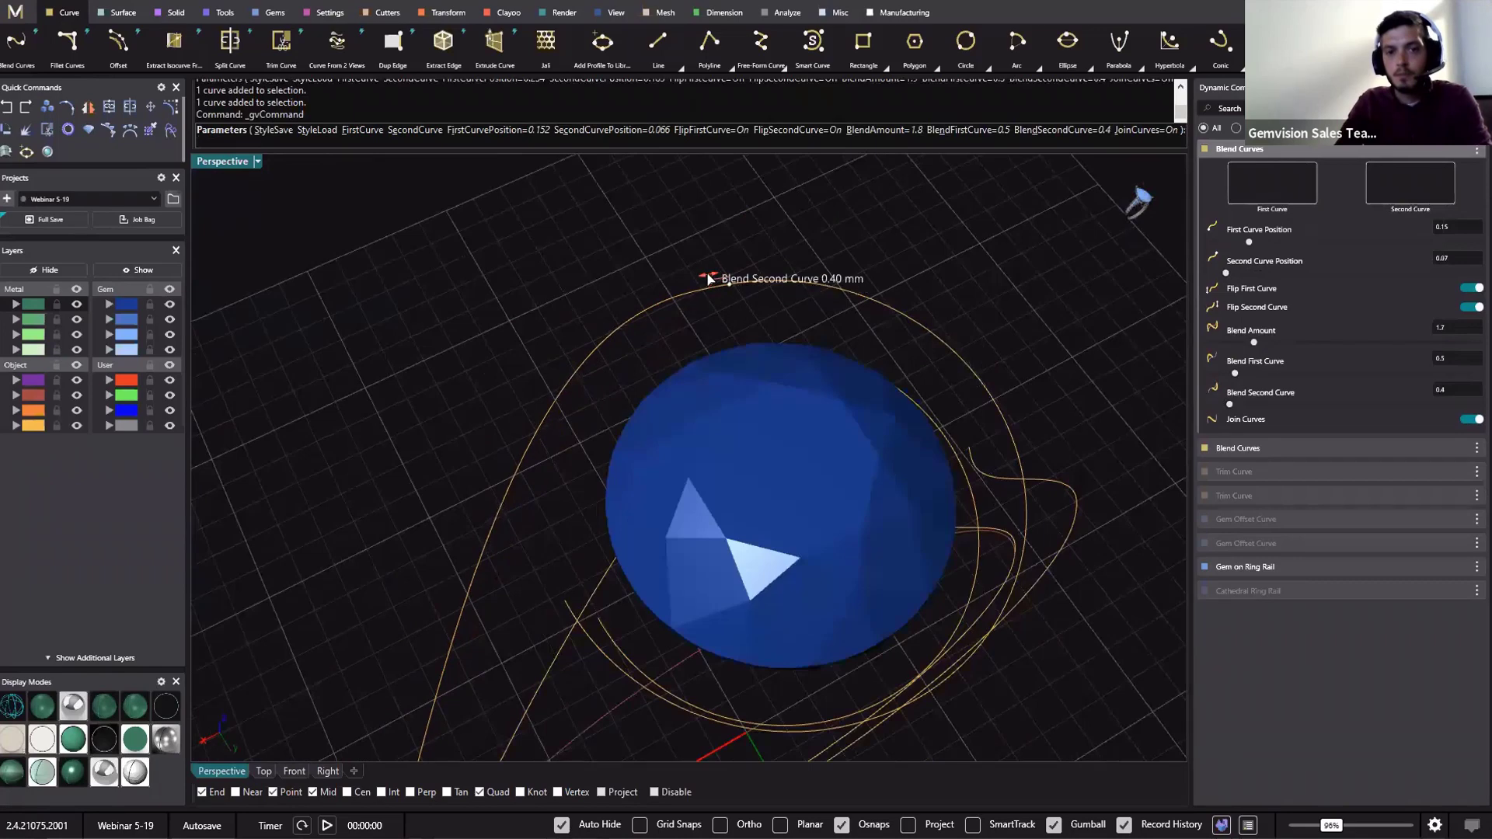
Check the upper blend from the side and finish editing it
right_drag(786, 349, 1054, 262)
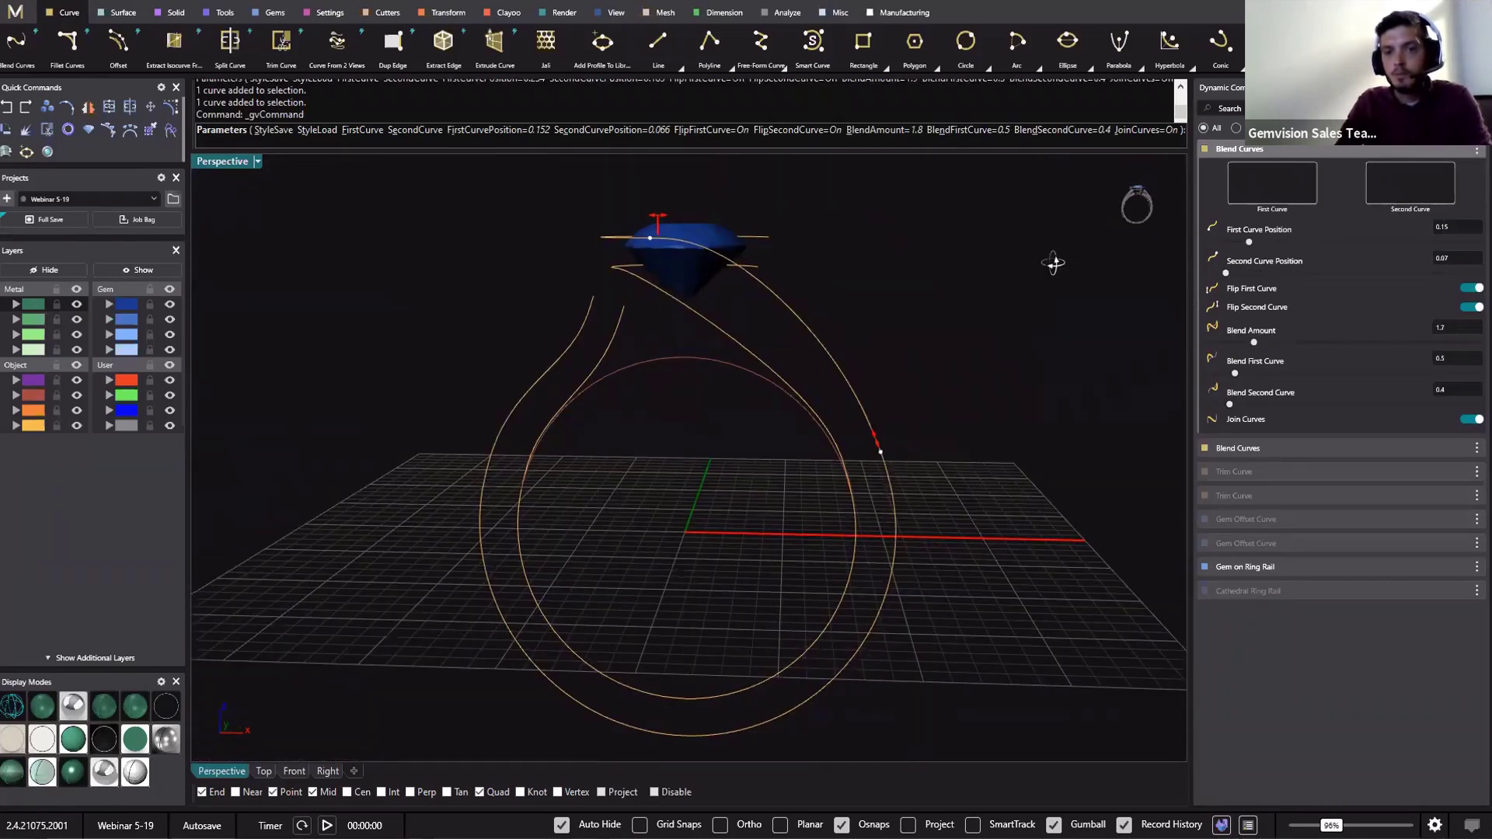
right_drag(782, 392, 765, 420)
click(1348, 148)
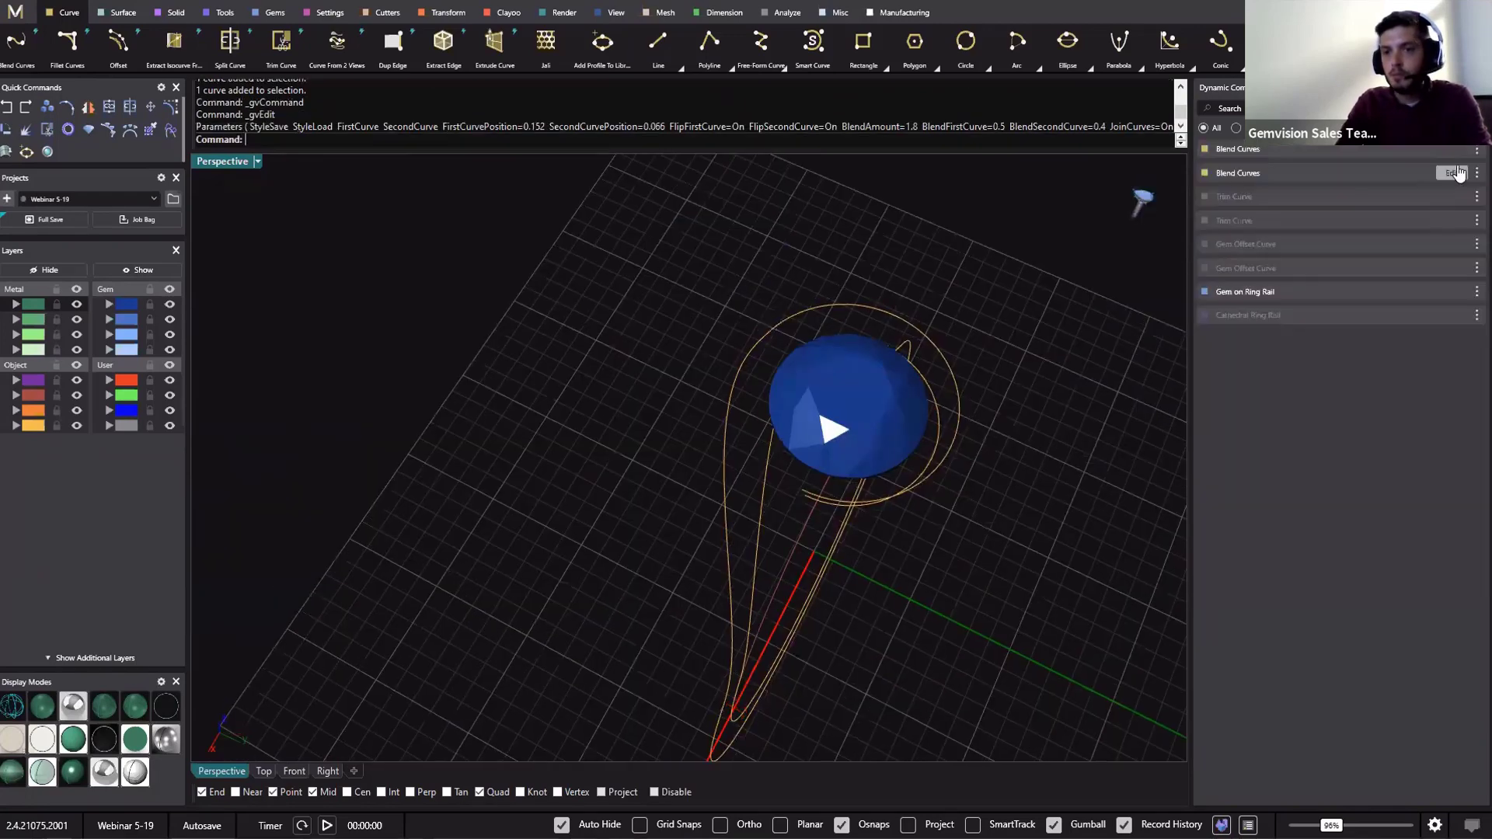
Edit the lower blend, setting its first curve blend to 0.3 mm
click(1453, 174)
right_drag(752, 248, 793, 249)
scroll(793, 250, up, 3)
drag(781, 261, 768, 305)
scroll(823, 416, down, 3)
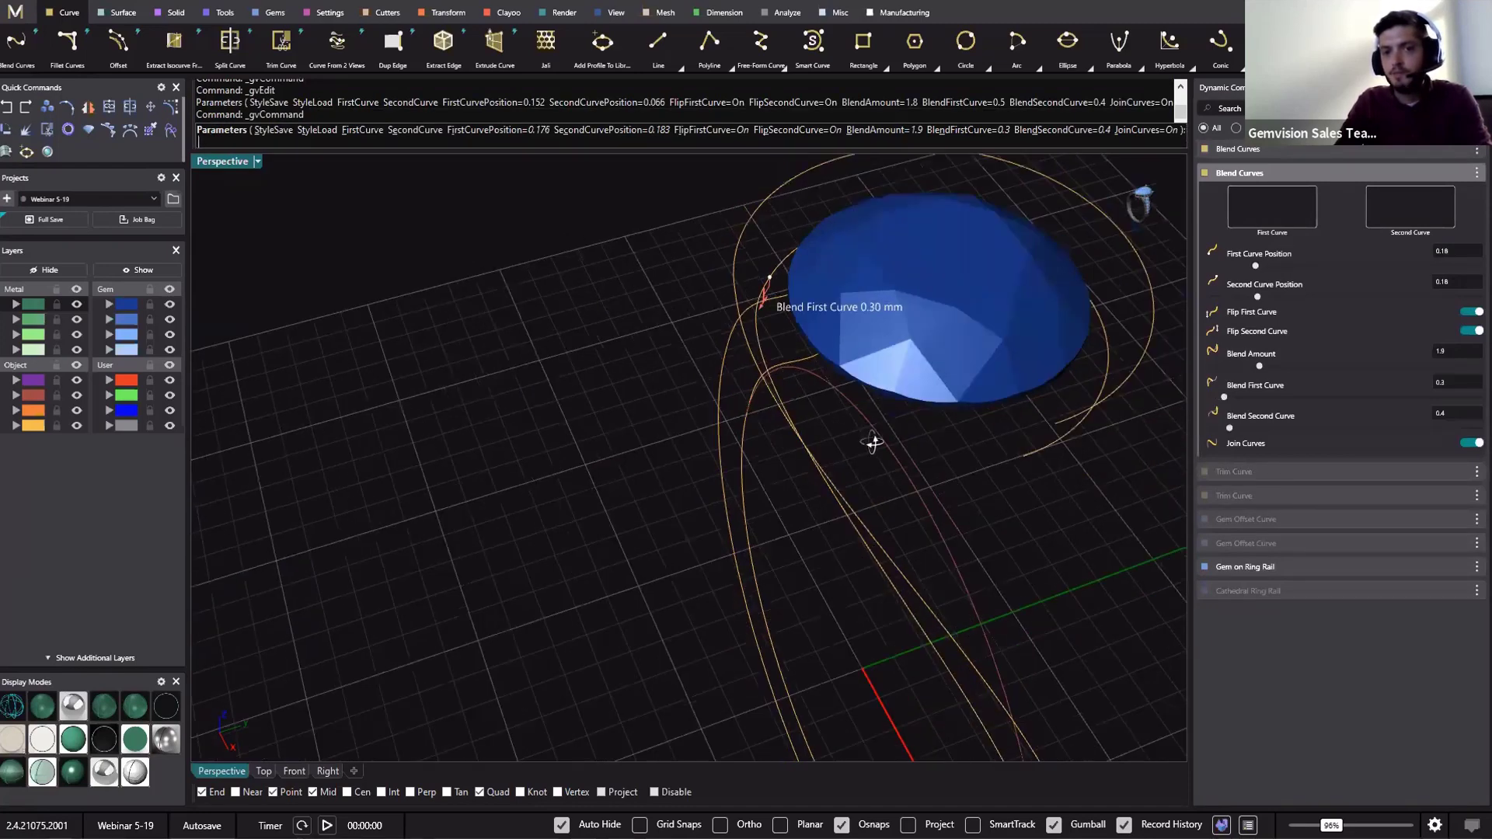
right_drag(880, 437, 1022, 328)
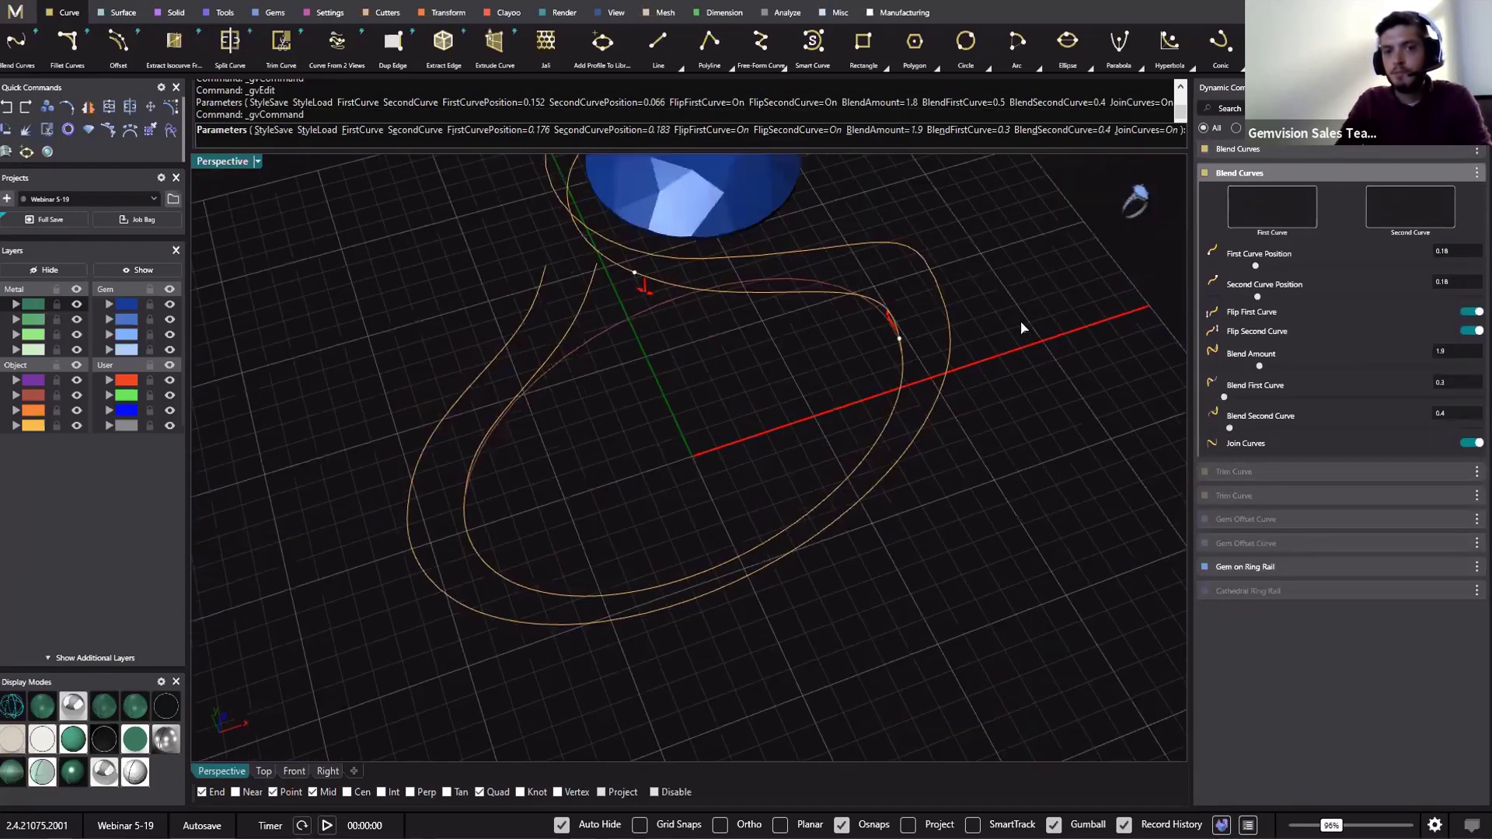
right_drag(917, 301, 1236, 289)
key(Return)
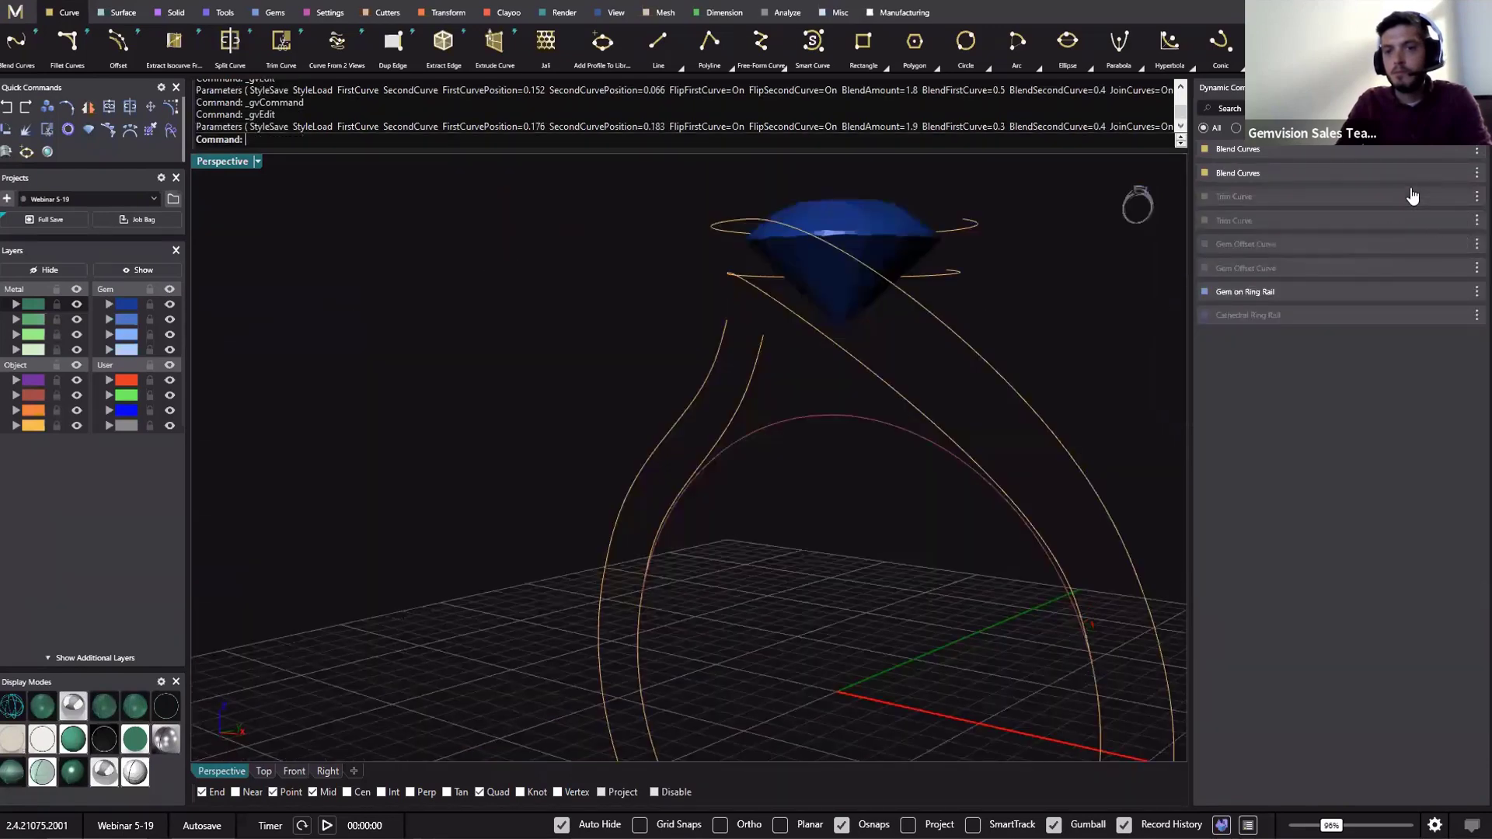
Reopen the upper blend and set its blend amount to 1.5
click(1448, 153)
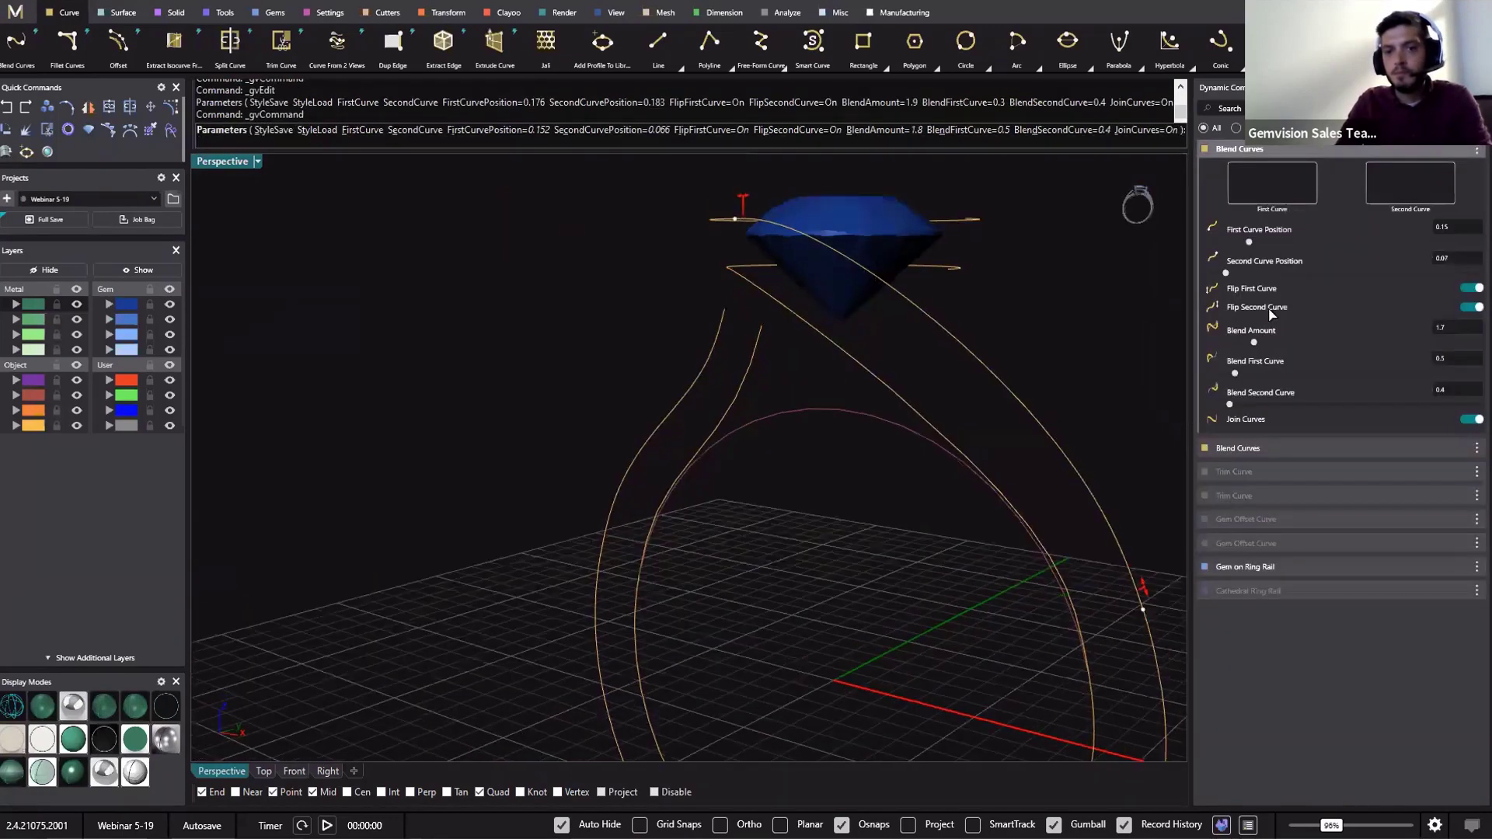
drag(1254, 345, 1252, 352)
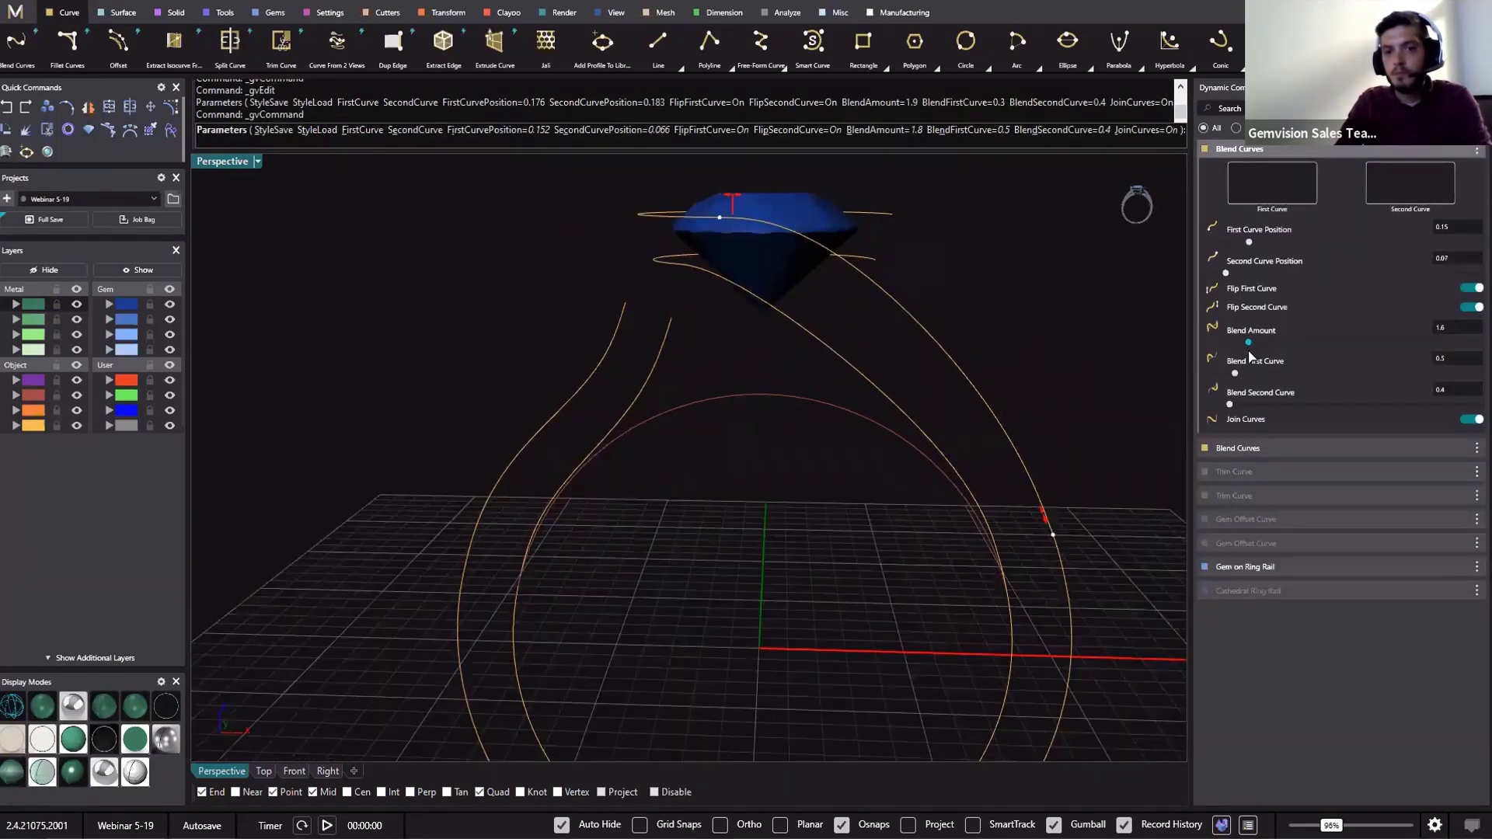
key(Return)
Start Profile Placer on the lower blended curve, with the upper blended curve as the outside curve
right_drag(1059, 323, 913, 245)
click(866, 322)
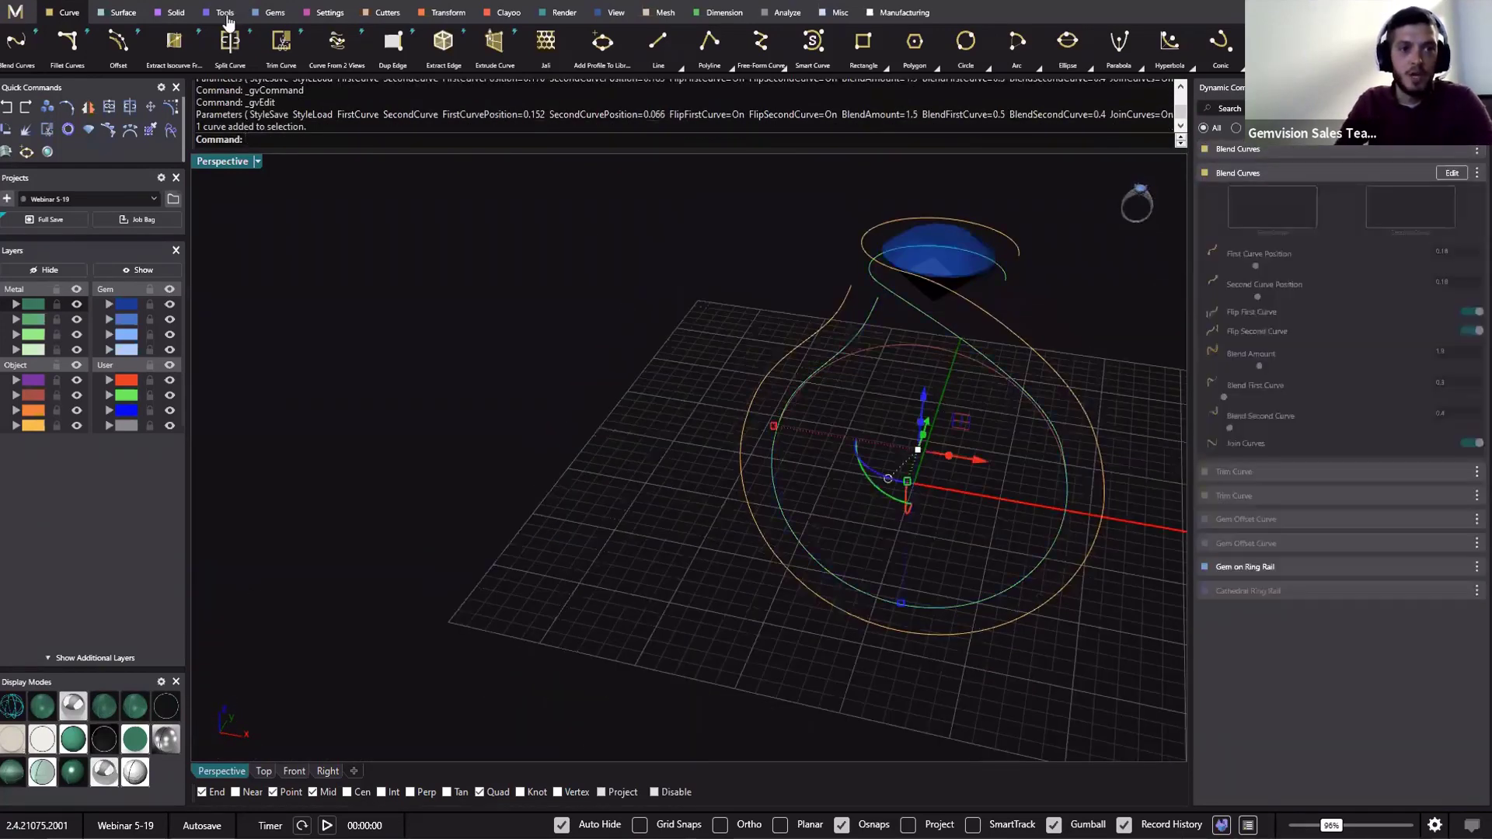
click(227, 17)
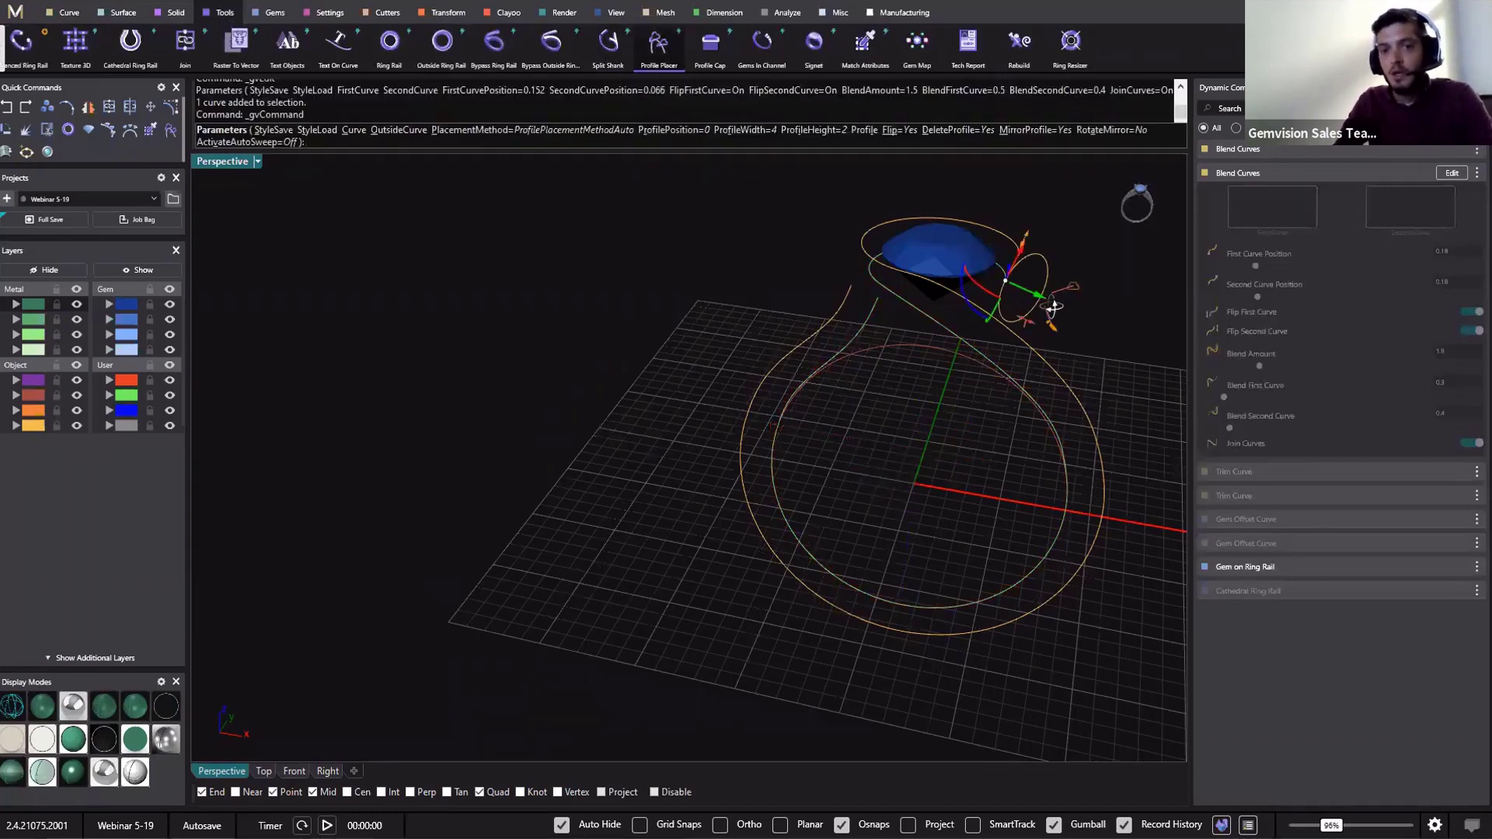
right_drag(1053, 307, 1021, 303)
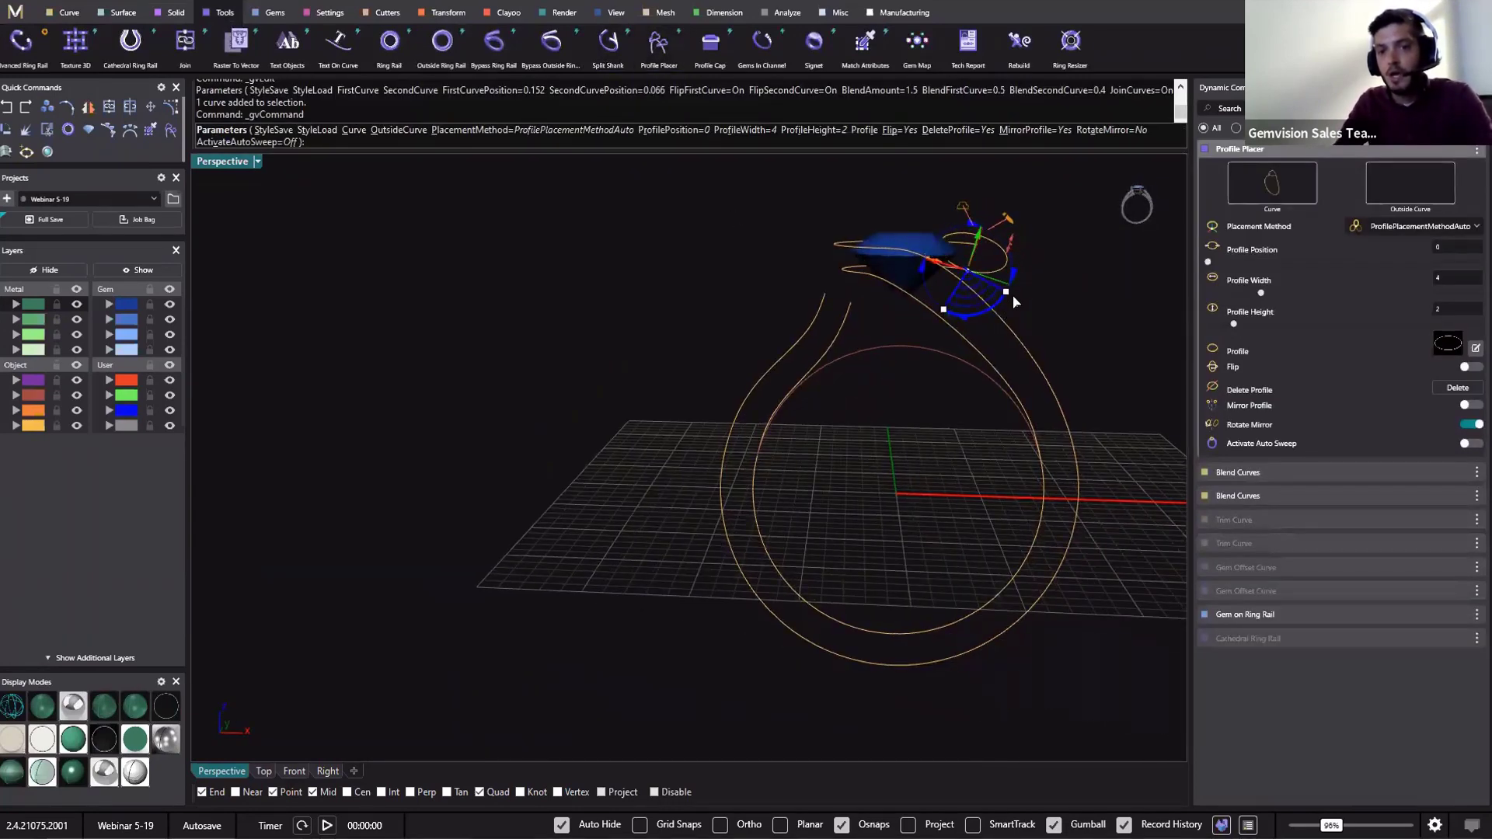
right_drag(1033, 282, 1097, 269)
scroll(1097, 269, up, 10)
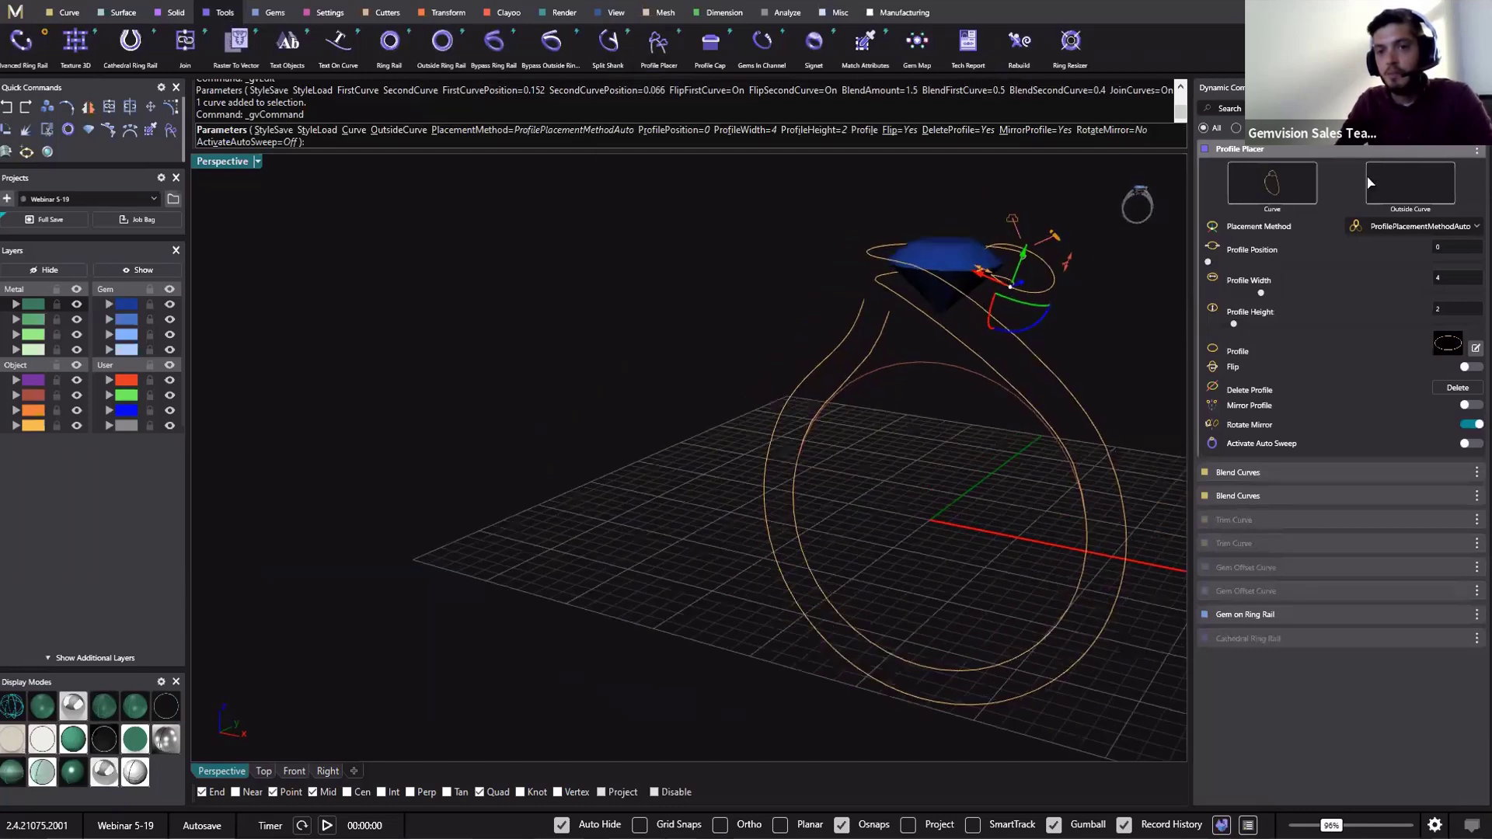
click(1395, 189)
click(912, 238)
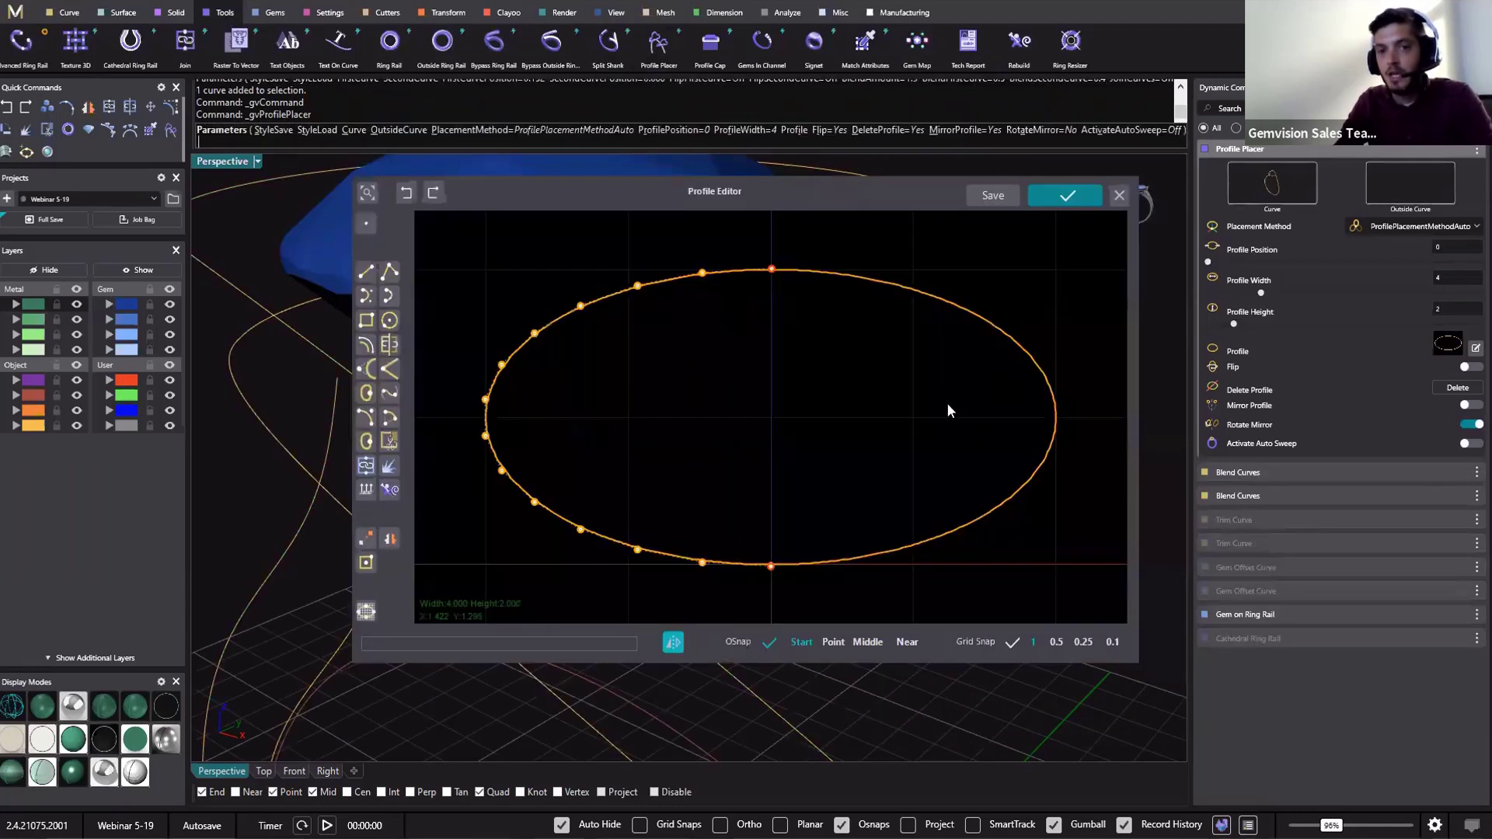
Accept the oval profile in the profile editor and set the placed profile's width to 2 mm
click(1066, 196)
right_drag(832, 393, 749, 460)
scroll(737, 439, down, 5)
drag(716, 434, 839, 549)
right_drag(840, 550, 849, 320)
scroll(864, 311, up, 4)
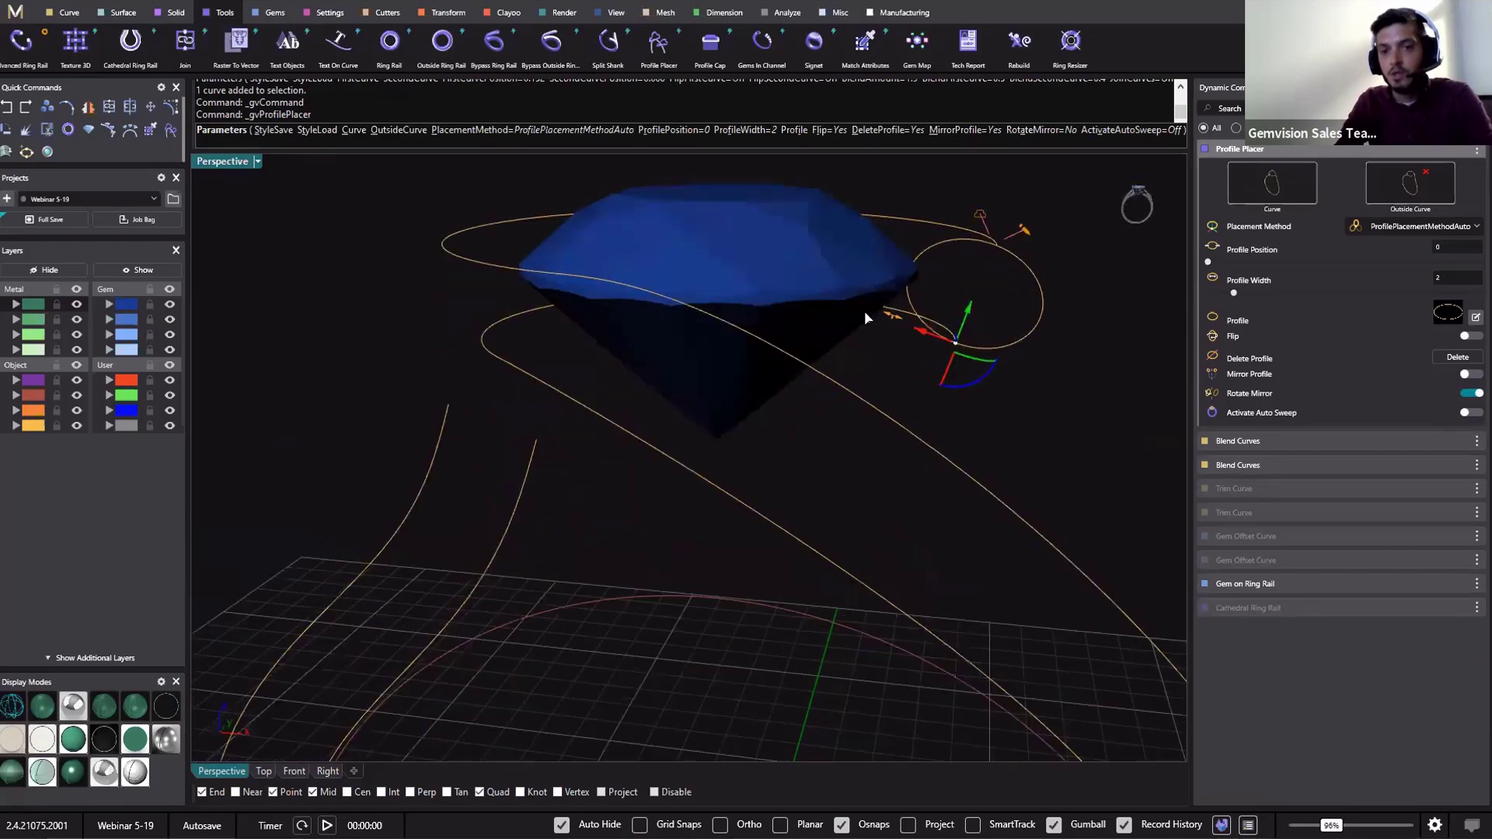
scroll(864, 310, up, 3)
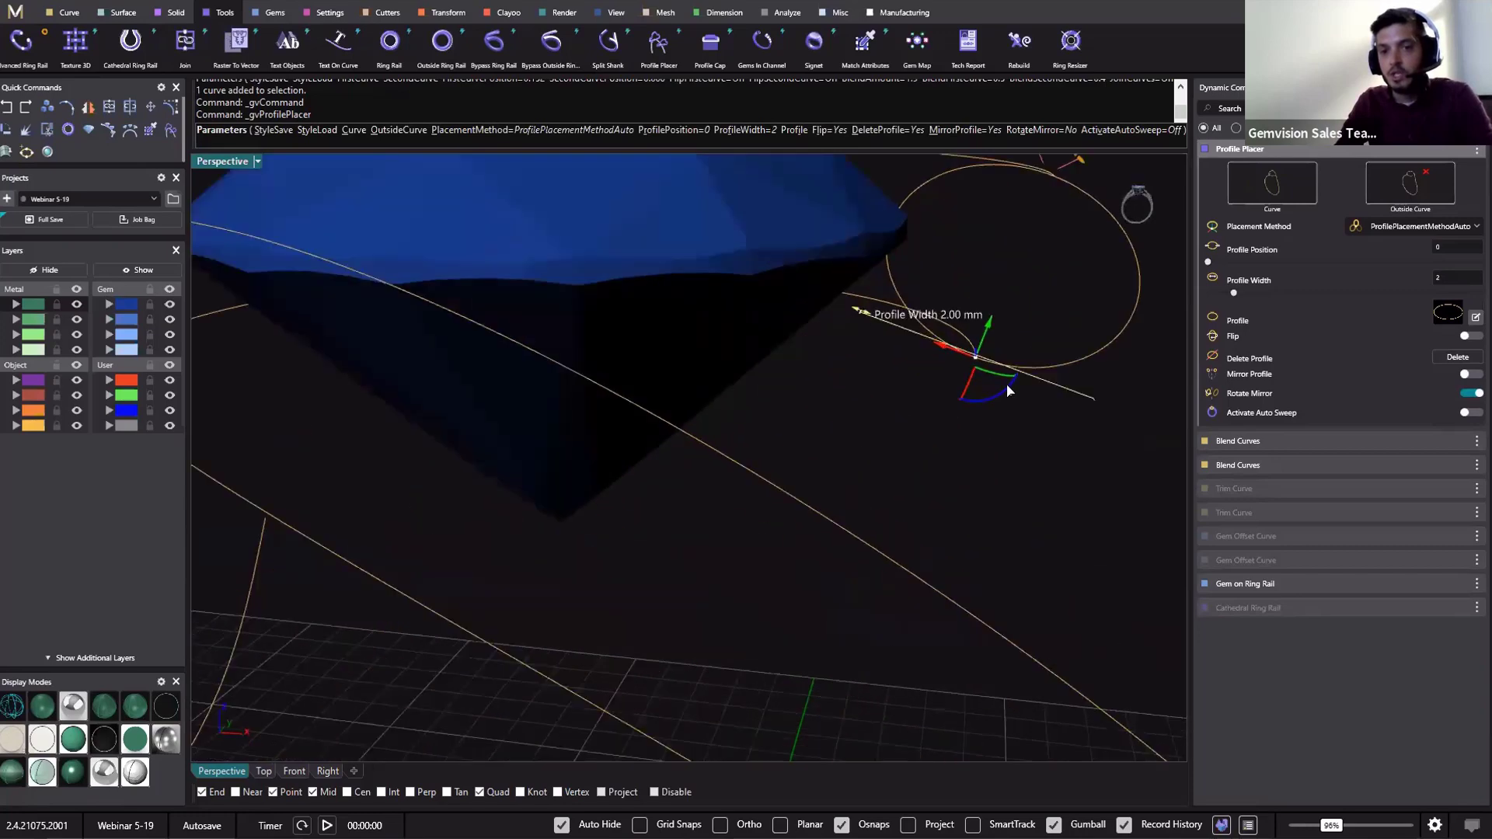
Replace the placed profile's shape with profile 02 from the Shank library
click(1444, 316)
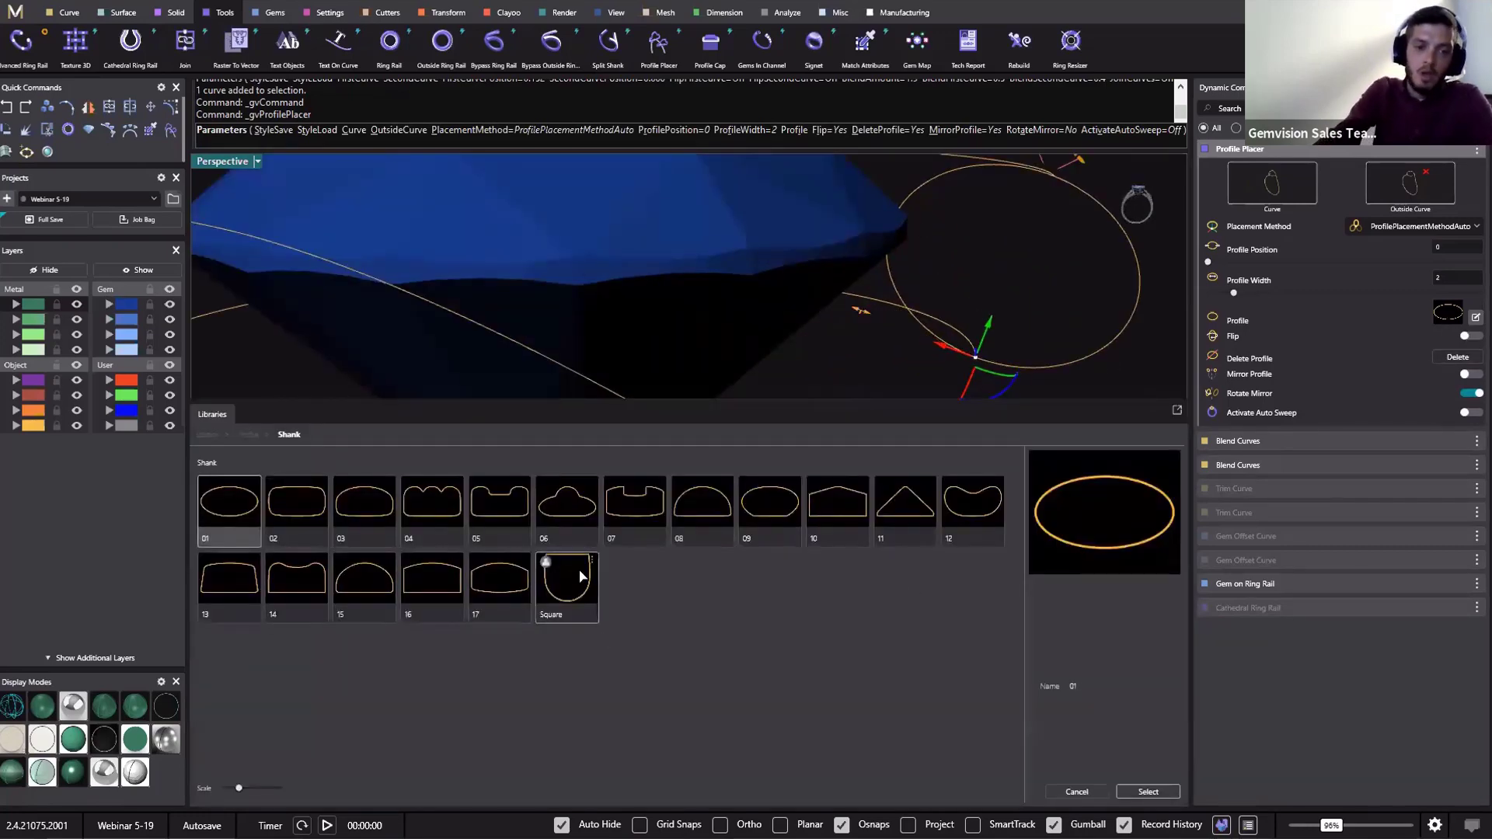
double_click(276, 533)
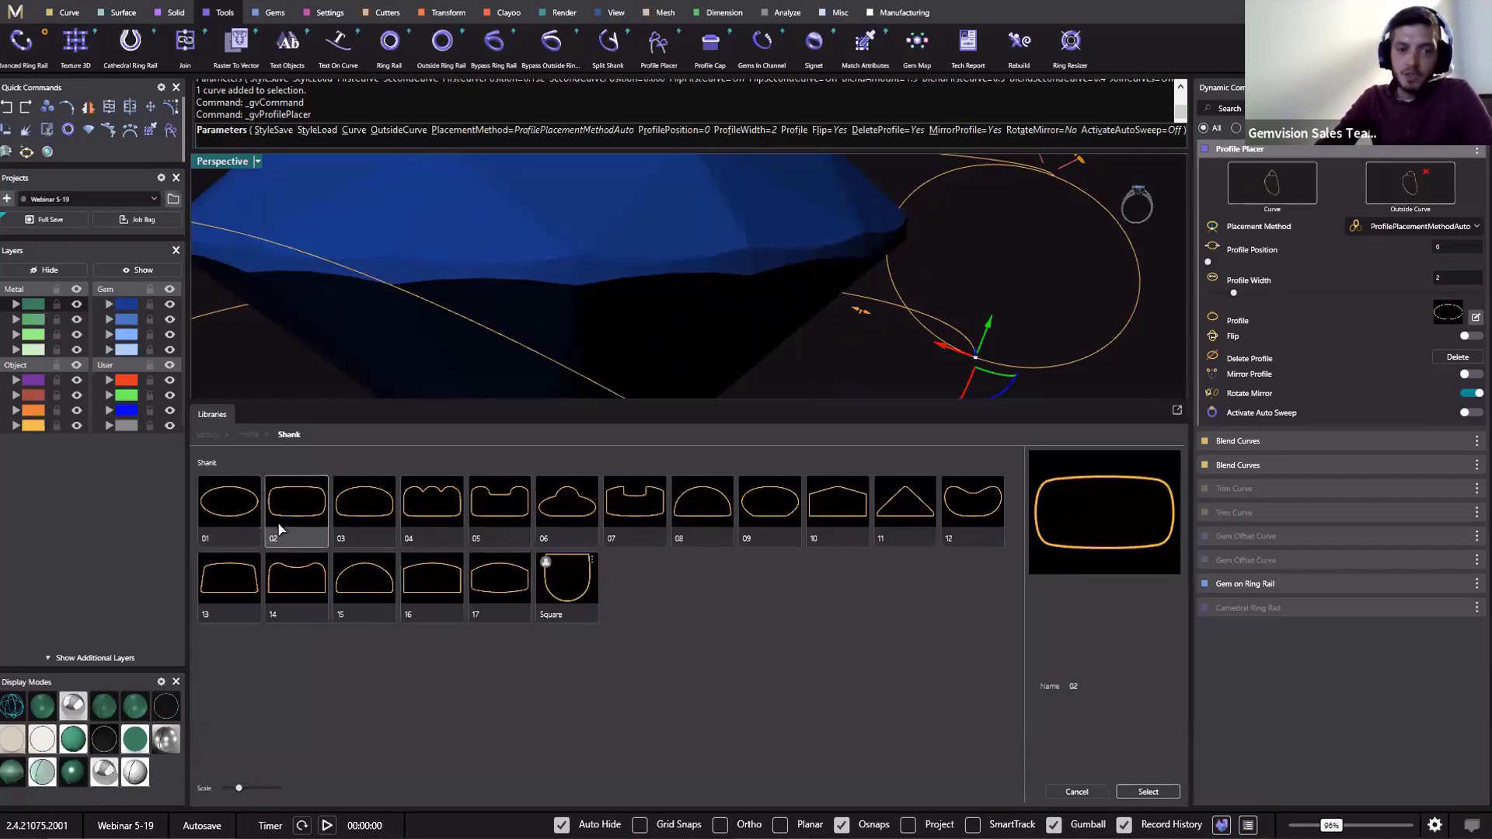
right_drag(935, 354, 650, 283)
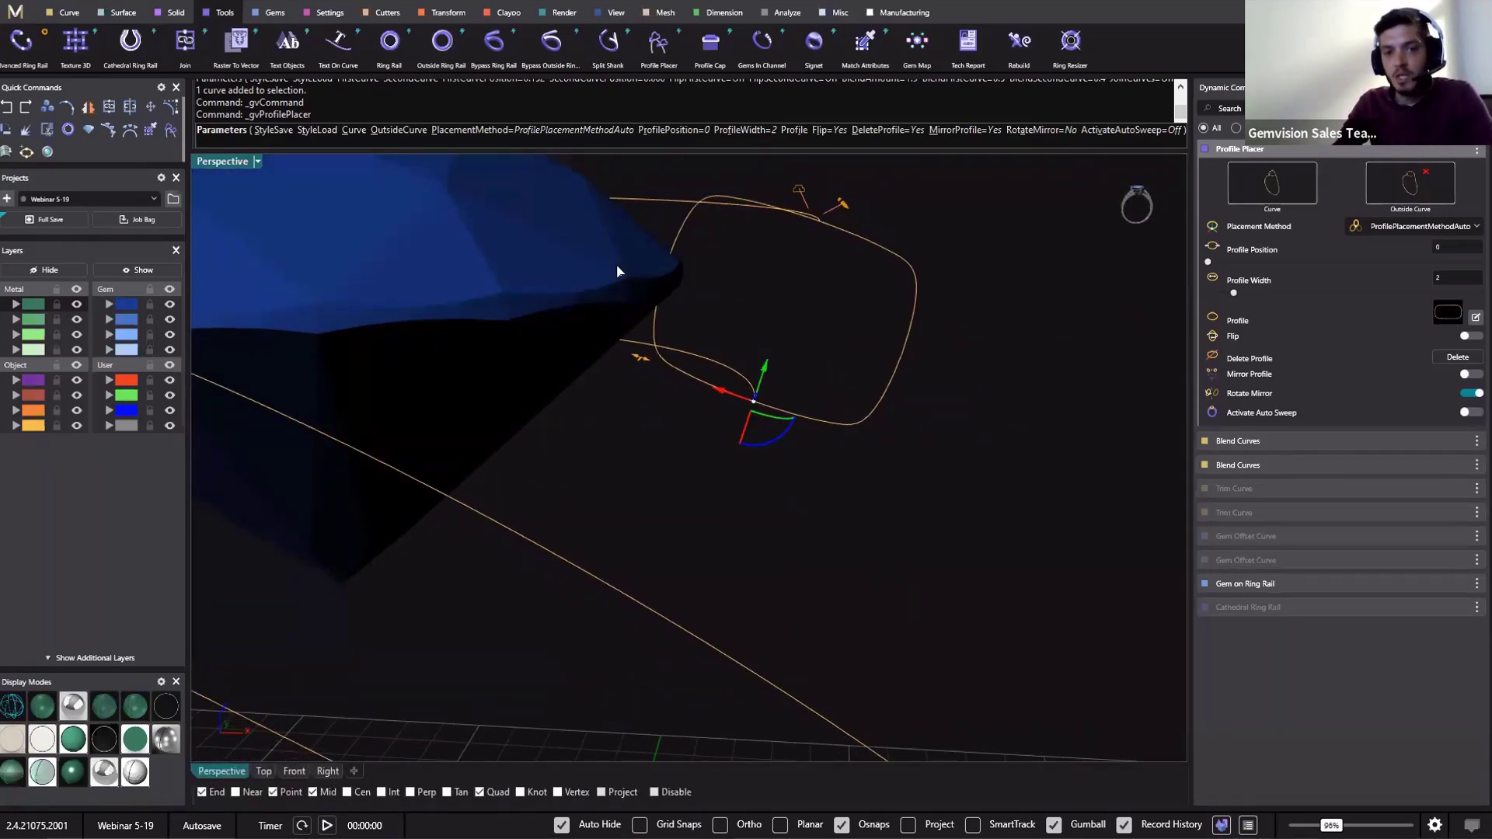
Set the end profile's width to 1.6 mm and add a second profile on the curve at position about 0.13
scroll(826, 310, down, 5)
right_drag(826, 311, 570, 453)
drag(569, 453, 585, 433)
scroll(574, 544, down, 2)
right_drag(574, 543, 463, 422)
click(456, 446)
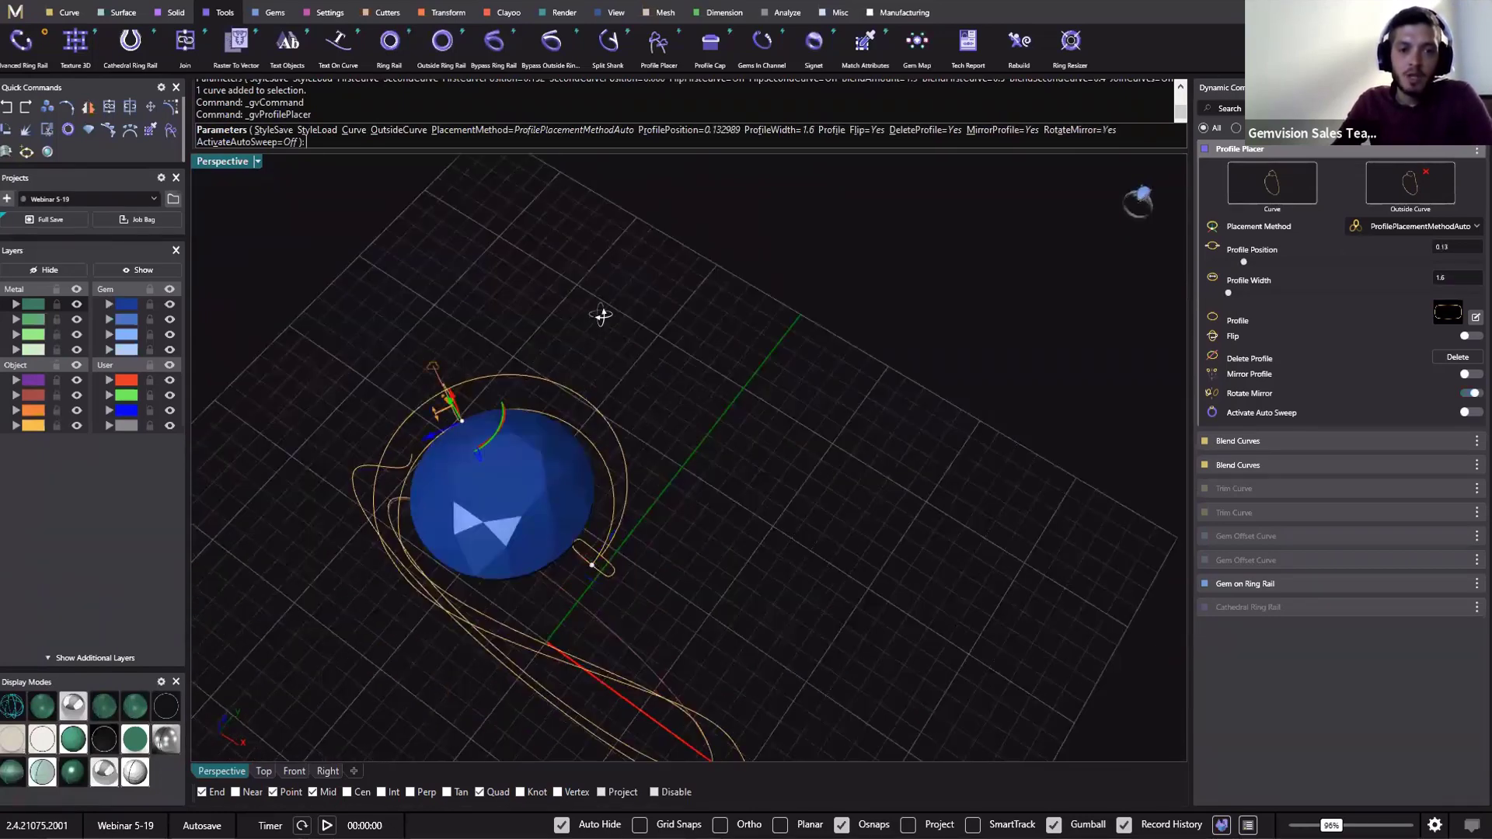
Set the second profile's width to 1.8 mm and switch Activate Auto Sweep on and back off
right_drag(603, 313, 580, 486)
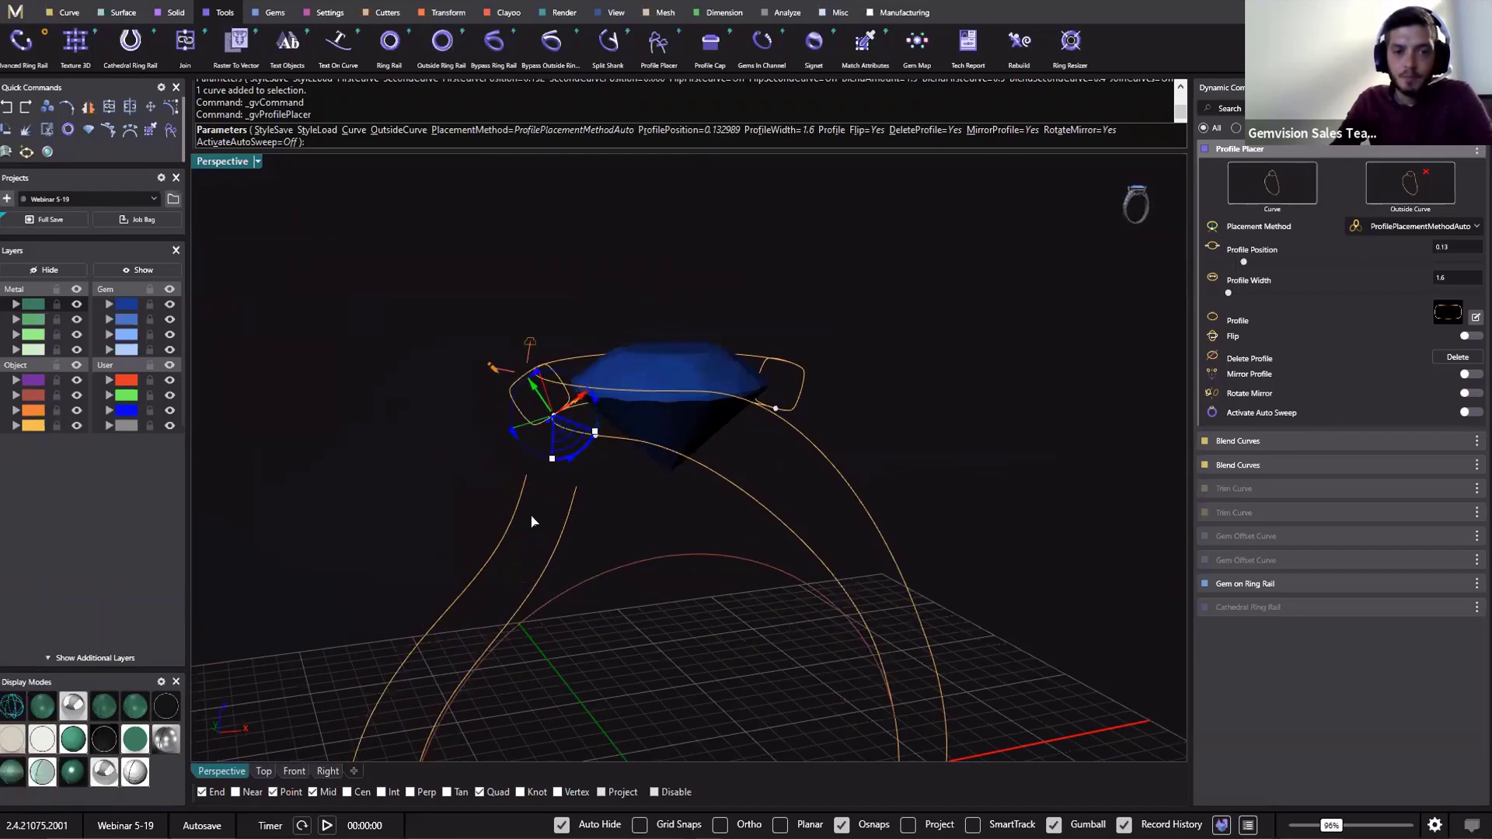
scroll(533, 404, up, 5)
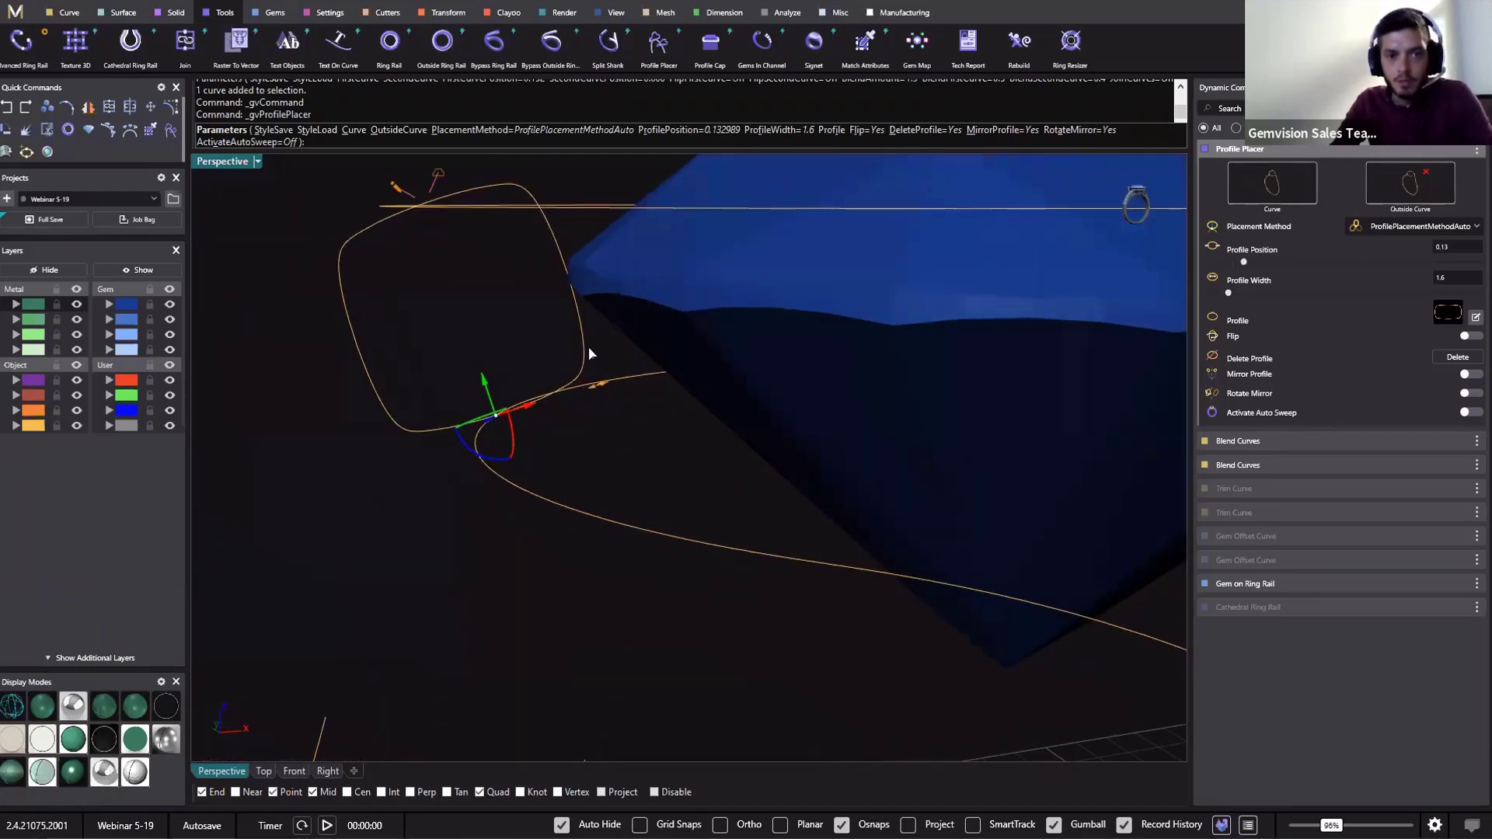
right_drag(589, 348, 617, 444)
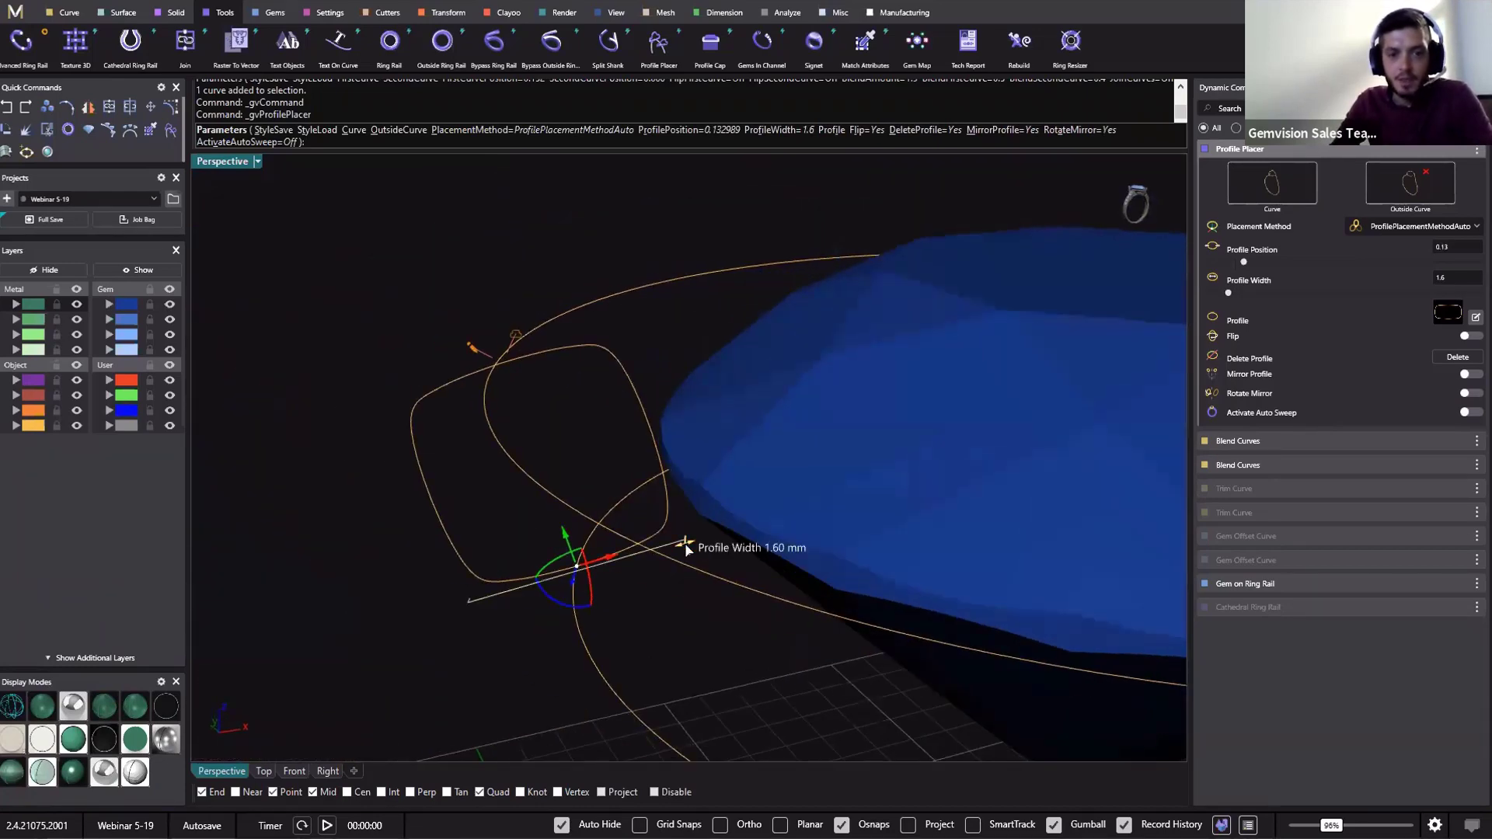
drag(684, 543, 706, 539)
right_drag(706, 539, 390, 302)
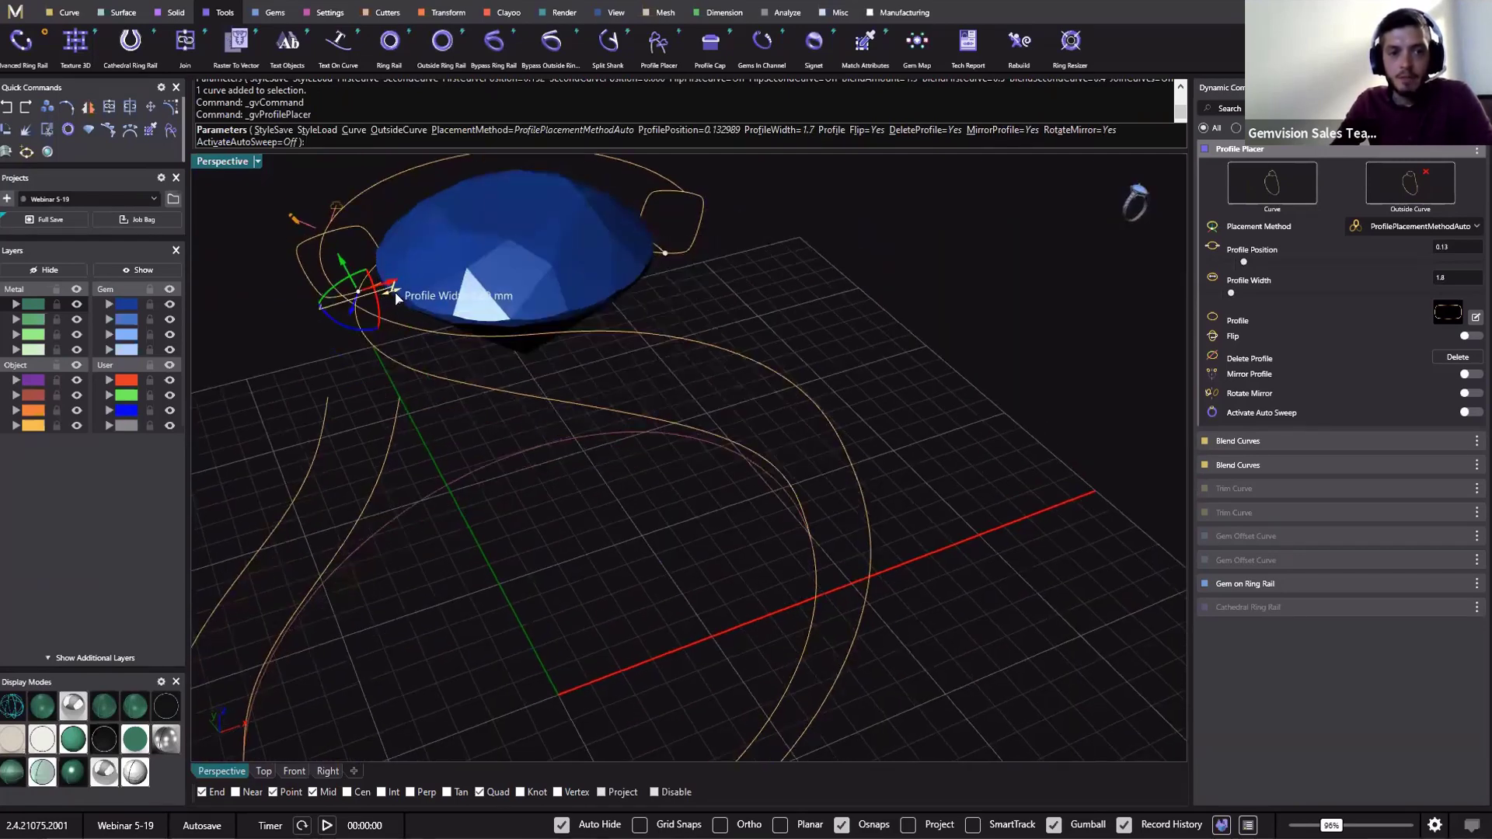
drag(395, 297, 392, 292)
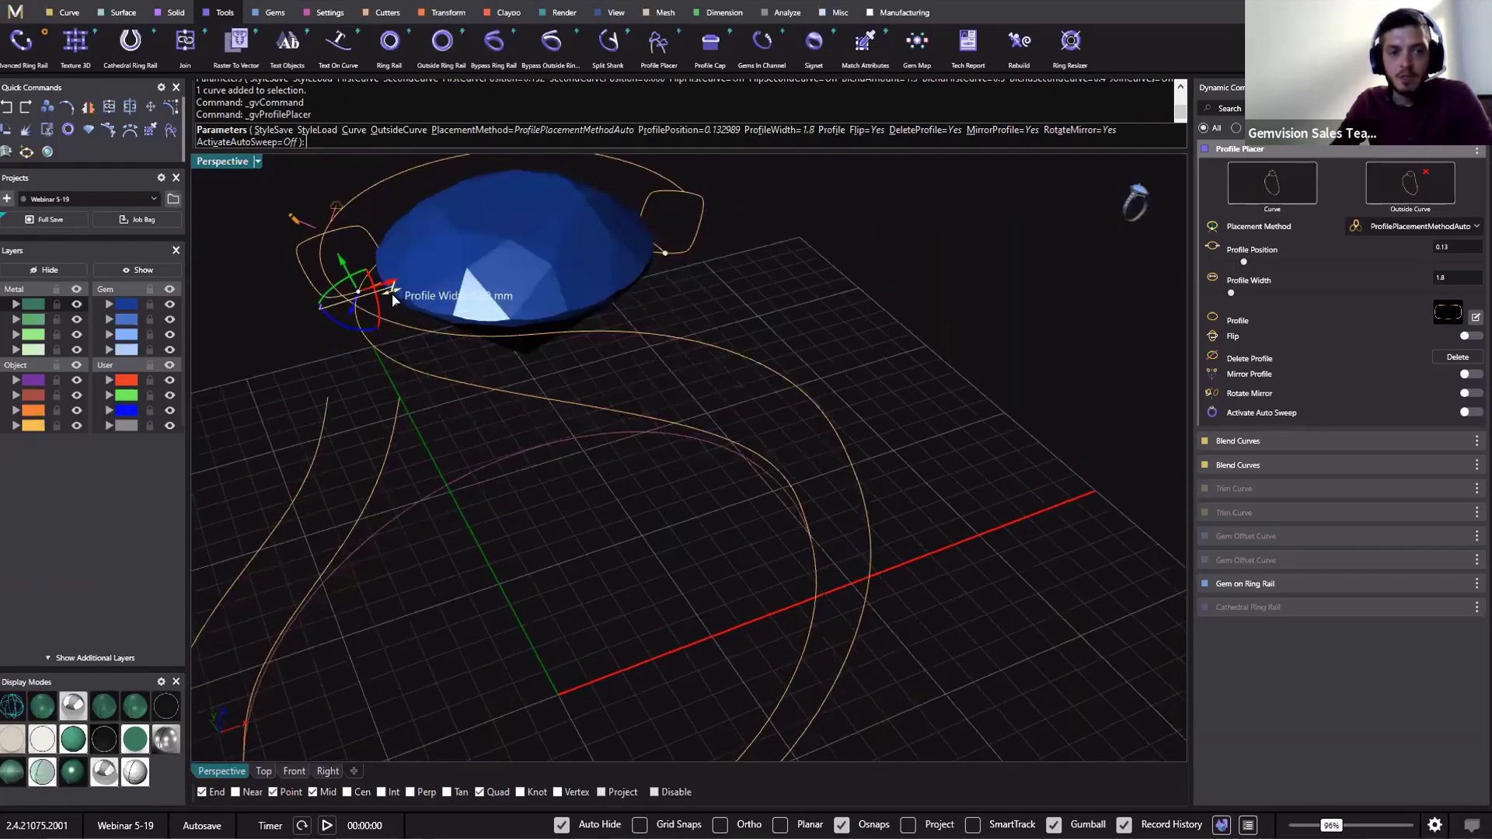
click(1469, 414)
click(1469, 416)
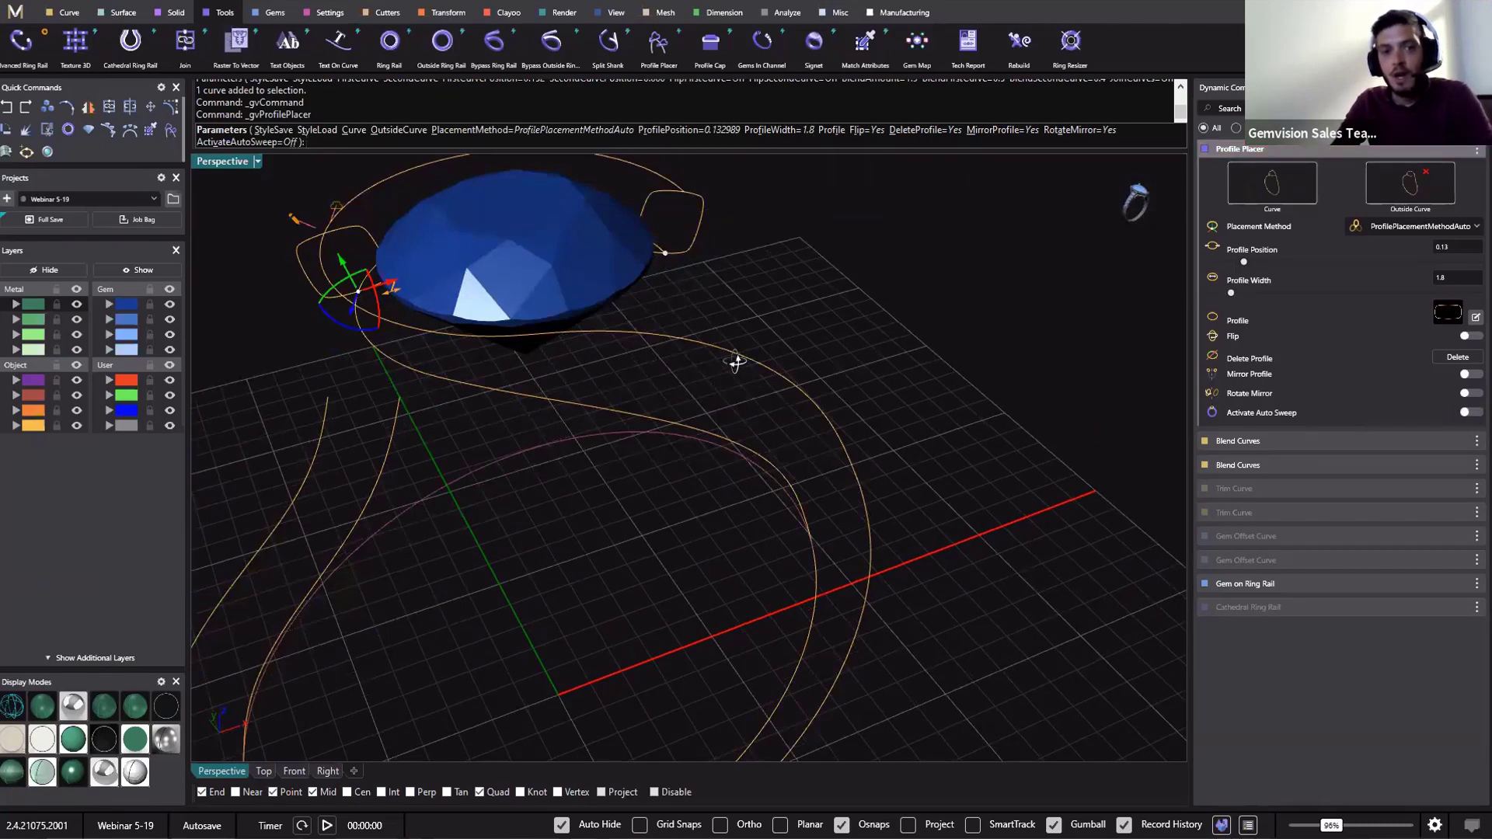
Slide the second profile to position 0.18 and the end profile to position 0.125 along the lower curve
right_drag(737, 361, 477, 703)
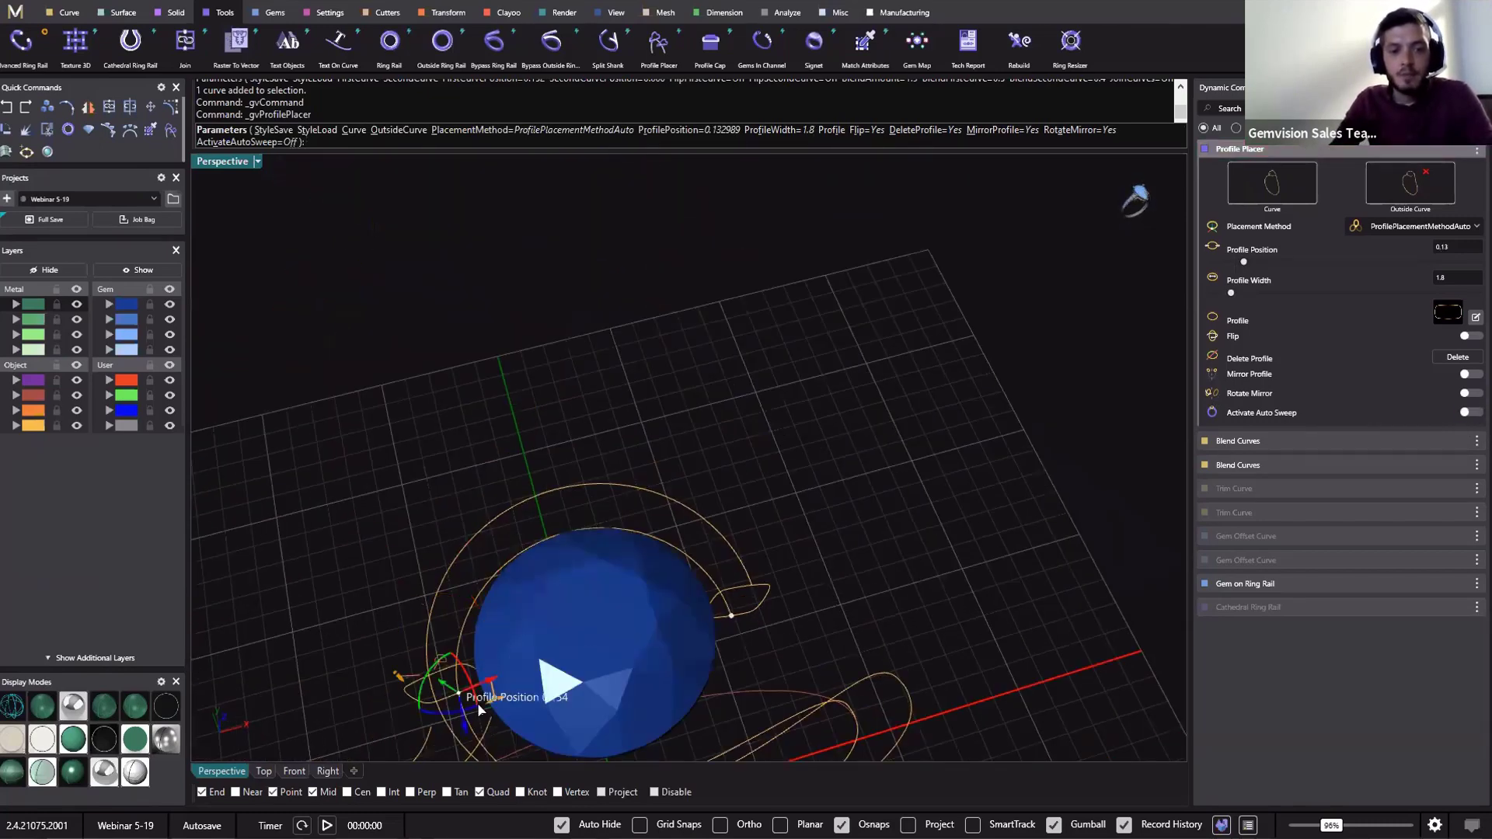
drag(477, 702, 515, 757)
shift+right_drag(727, 647, 730, 560)
click(731, 559)
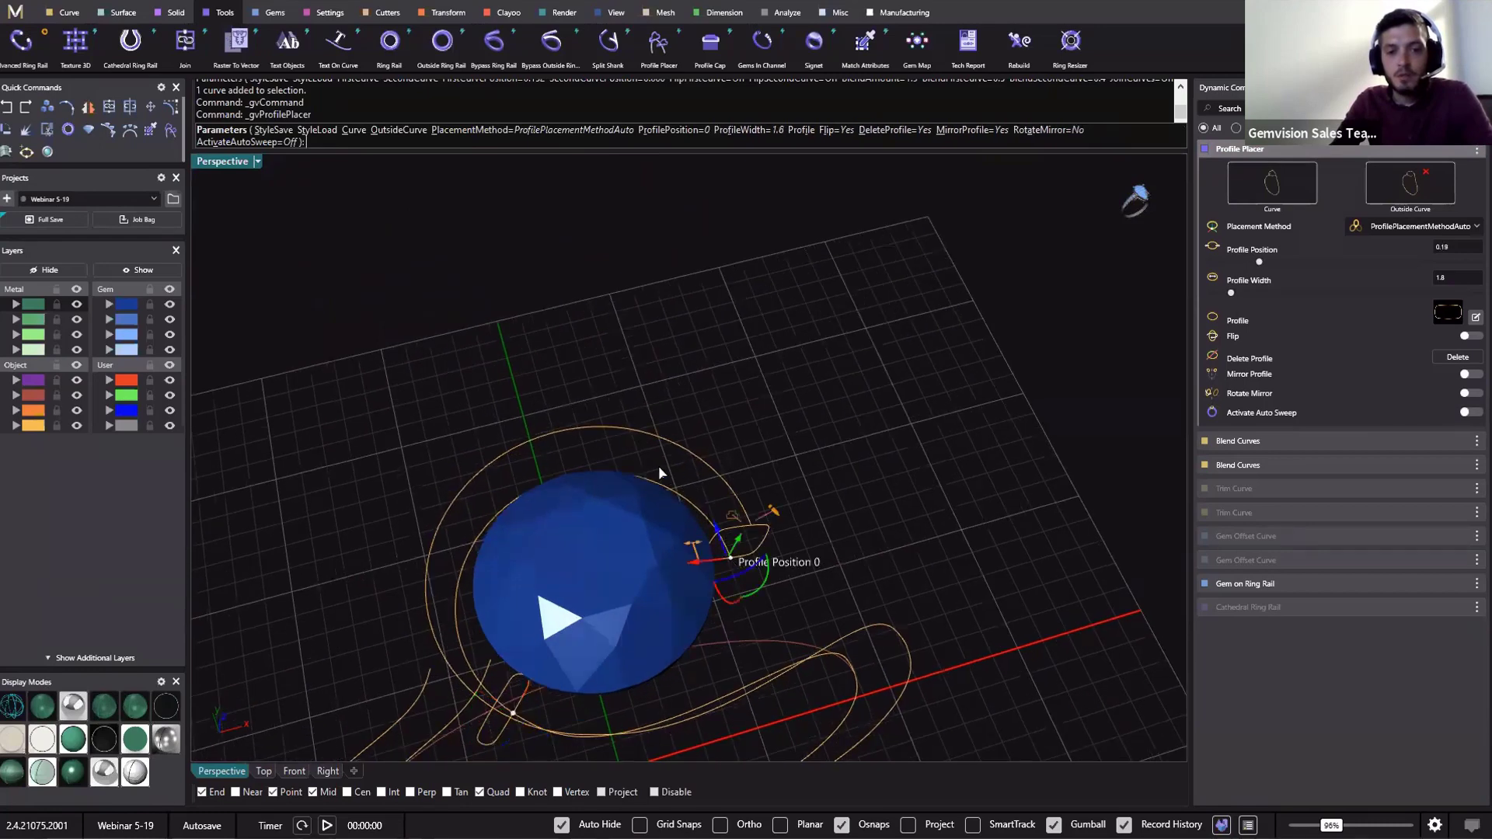
drag(659, 473, 472, 573)
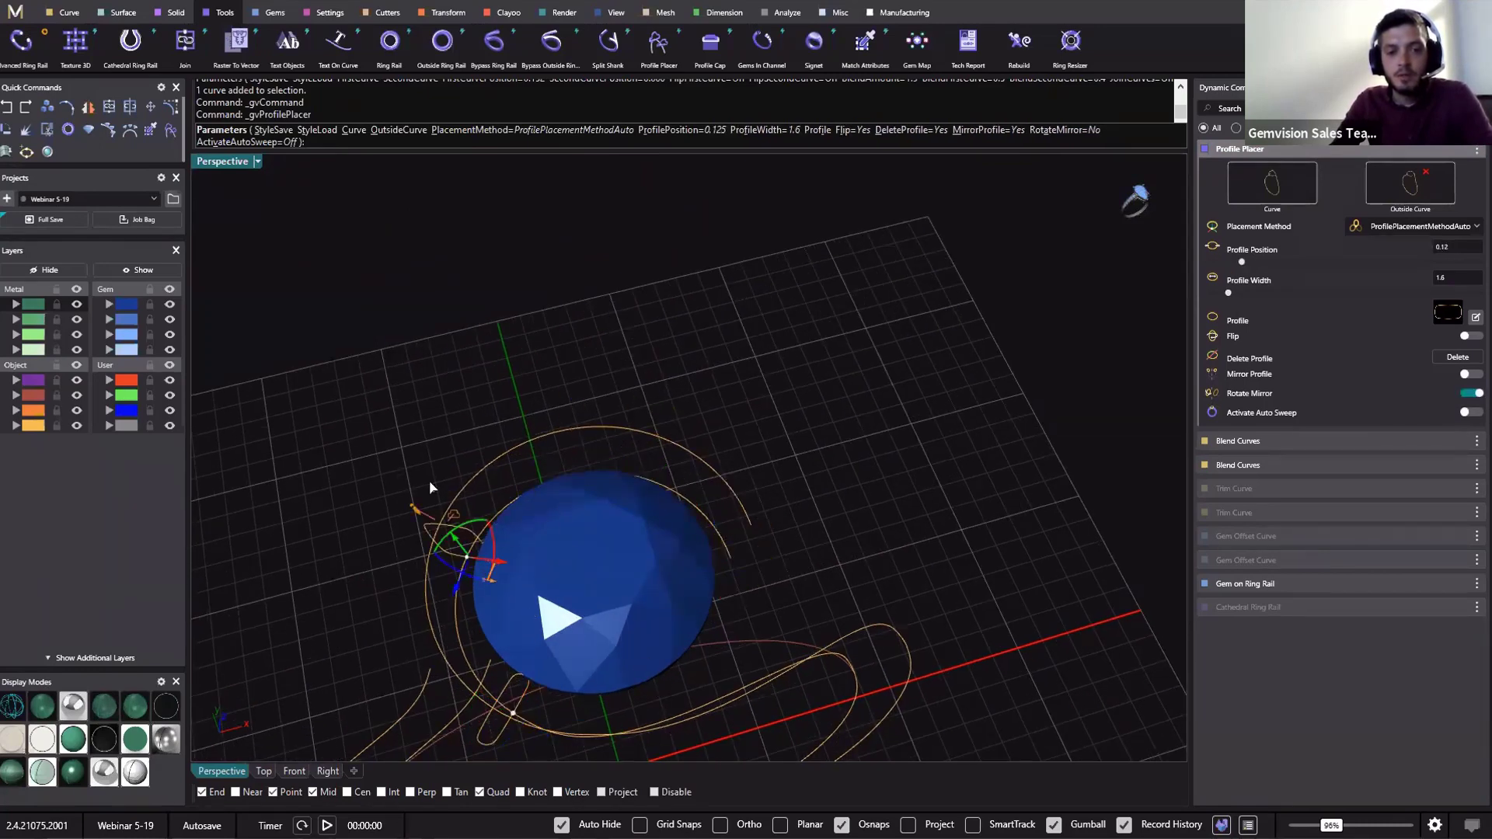
shift+right_drag(429, 480, 373, 467)
Rotate the profile at position 0.125 to reverse its orientation on the curve around the gem
drag(372, 463, 830, 568)
right_drag(825, 645, 665, 348)
right_drag(1076, 536, 1015, 265)
right_drag(1052, 334, 1039, 340)
click(1013, 261)
right_drag(1056, 516, 967, 610)
mouse_move(621, 413)
right_down()
mouse_move(599, 436)
mouse_move(621, 442)
right_up()
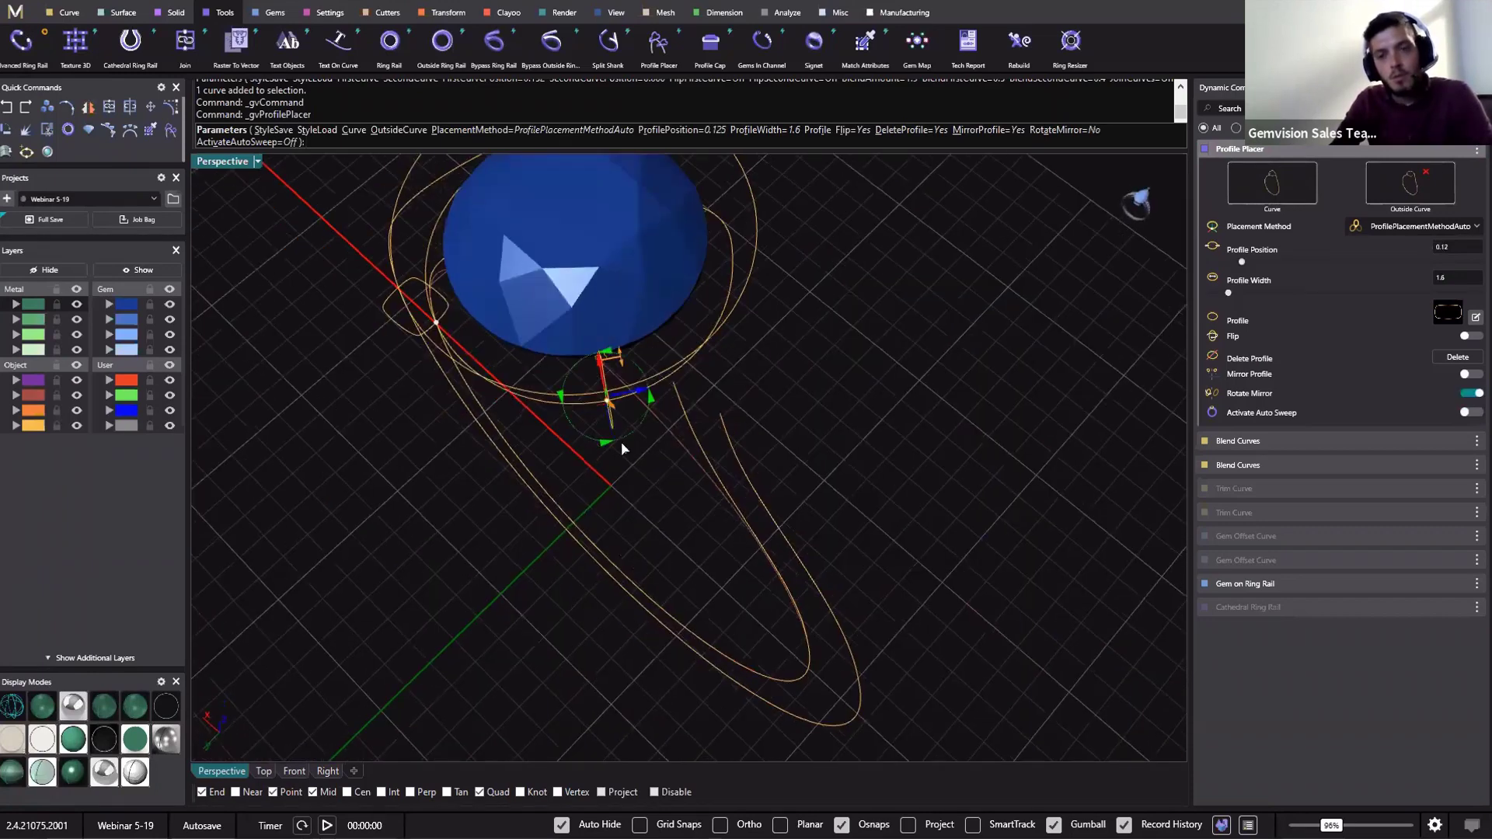
drag(635, 347, 673, 352)
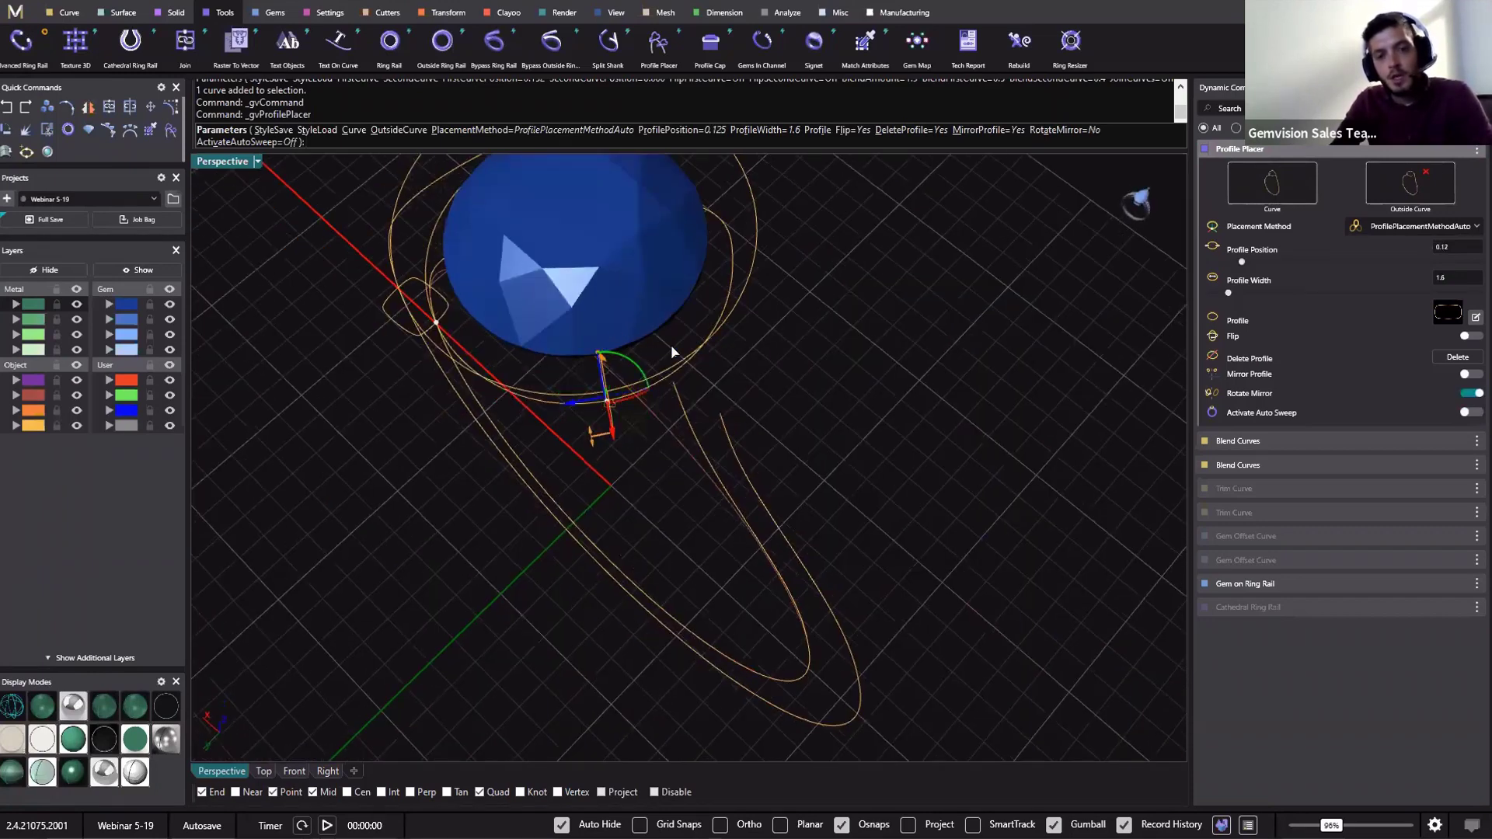
Clear the outside curve and turn on Activate Auto Sweep to preview the swept band from several sides
click(1467, 413)
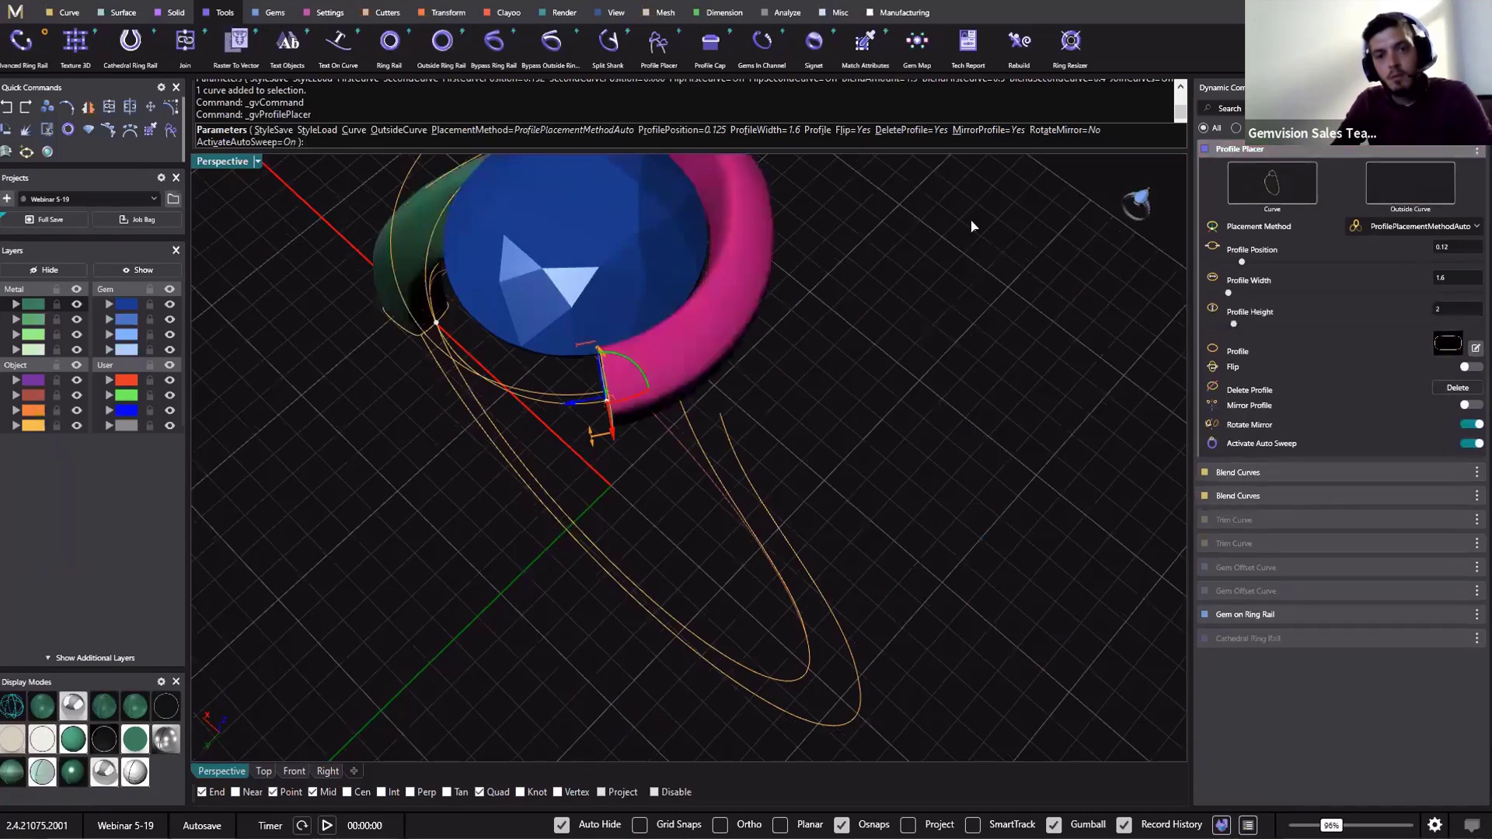
right_drag(971, 226, 636, 623)
drag(642, 503, 722, 491)
right_drag(619, 400, 459, 473)
scroll(469, 356, up, 8)
scroll(473, 349, down, 4)
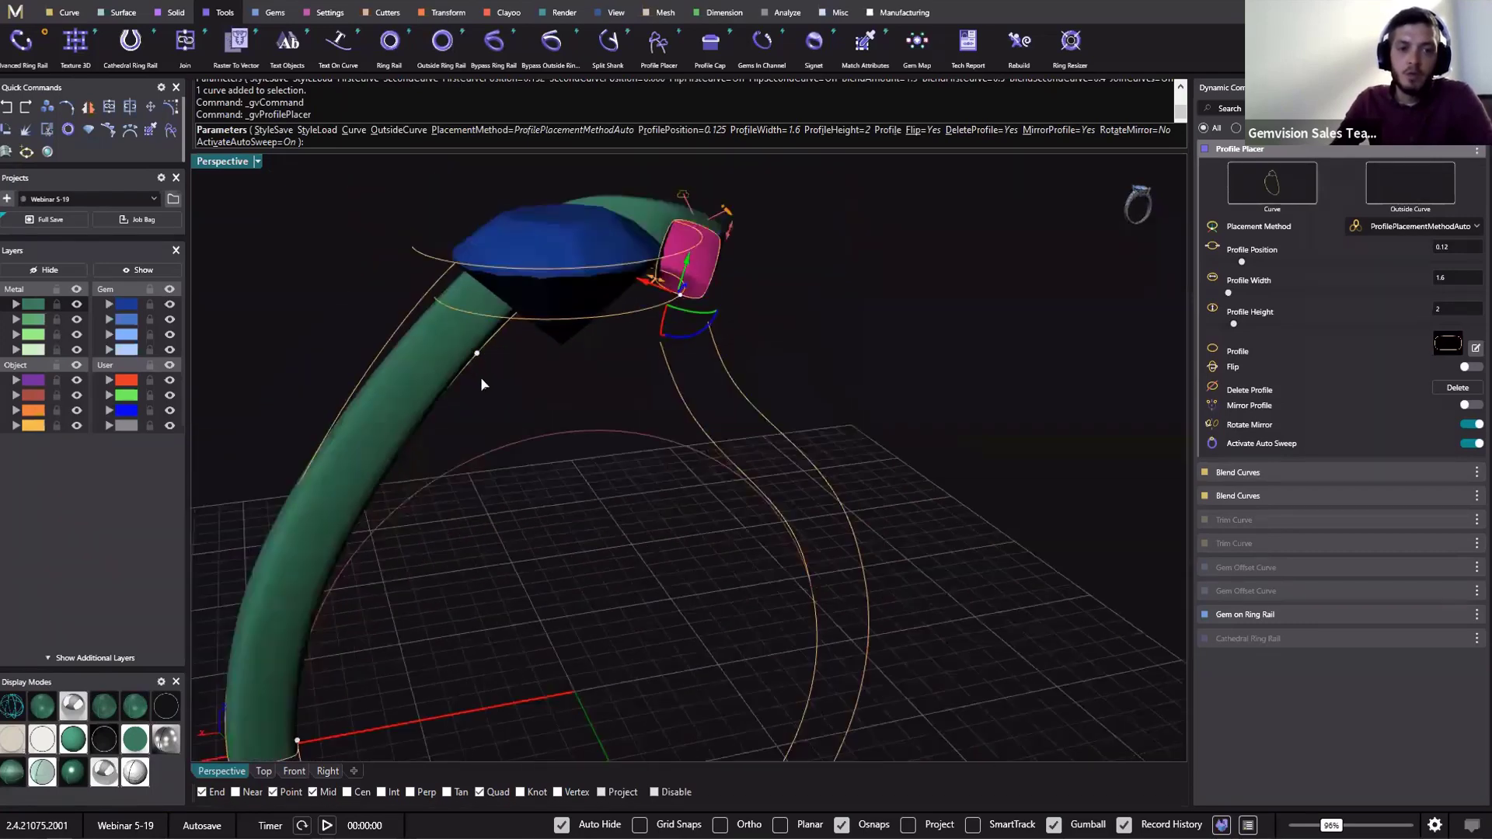
Set the height of the middle profile, where the band meets the gem, to 2.4 mm
click(476, 354)
right_drag(591, 375, 511, 338)
drag(512, 340, 498, 528)
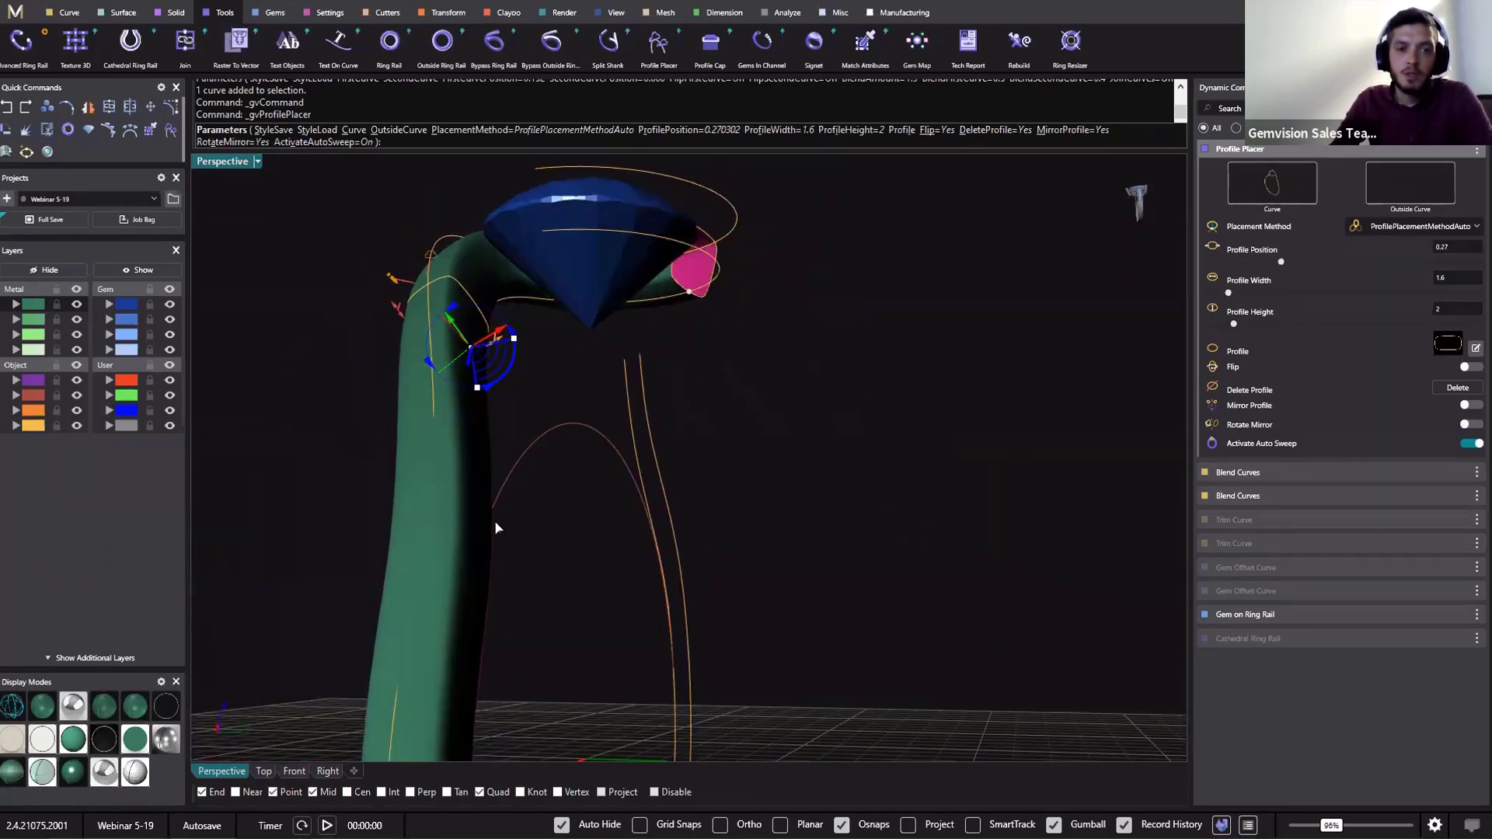
drag(395, 304, 389, 298)
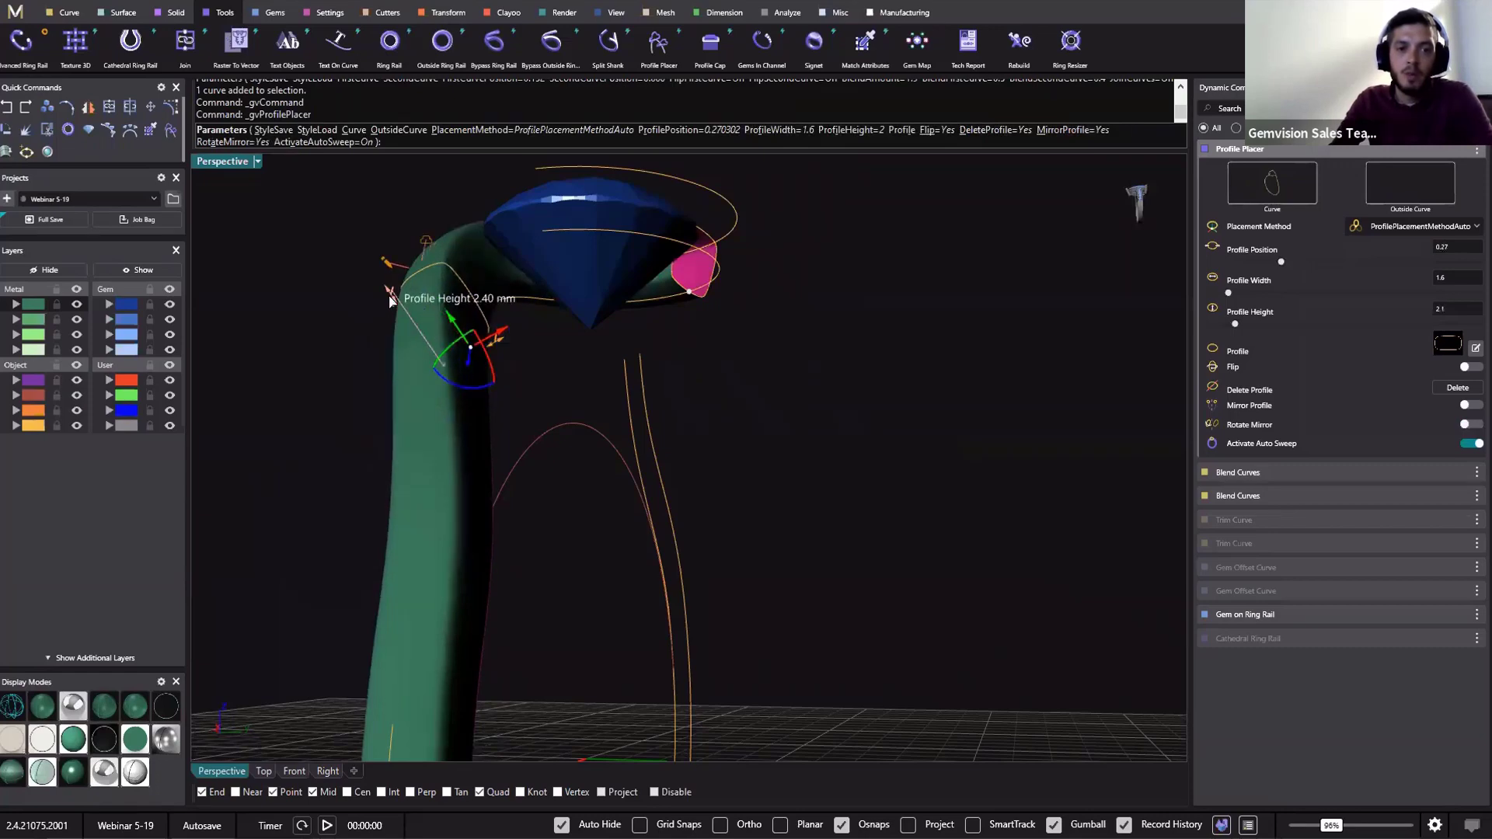
Move the profile at position 0.125 on the gem curve inward so it sits closer to the diamond
right_drag(428, 320, 466, 493)
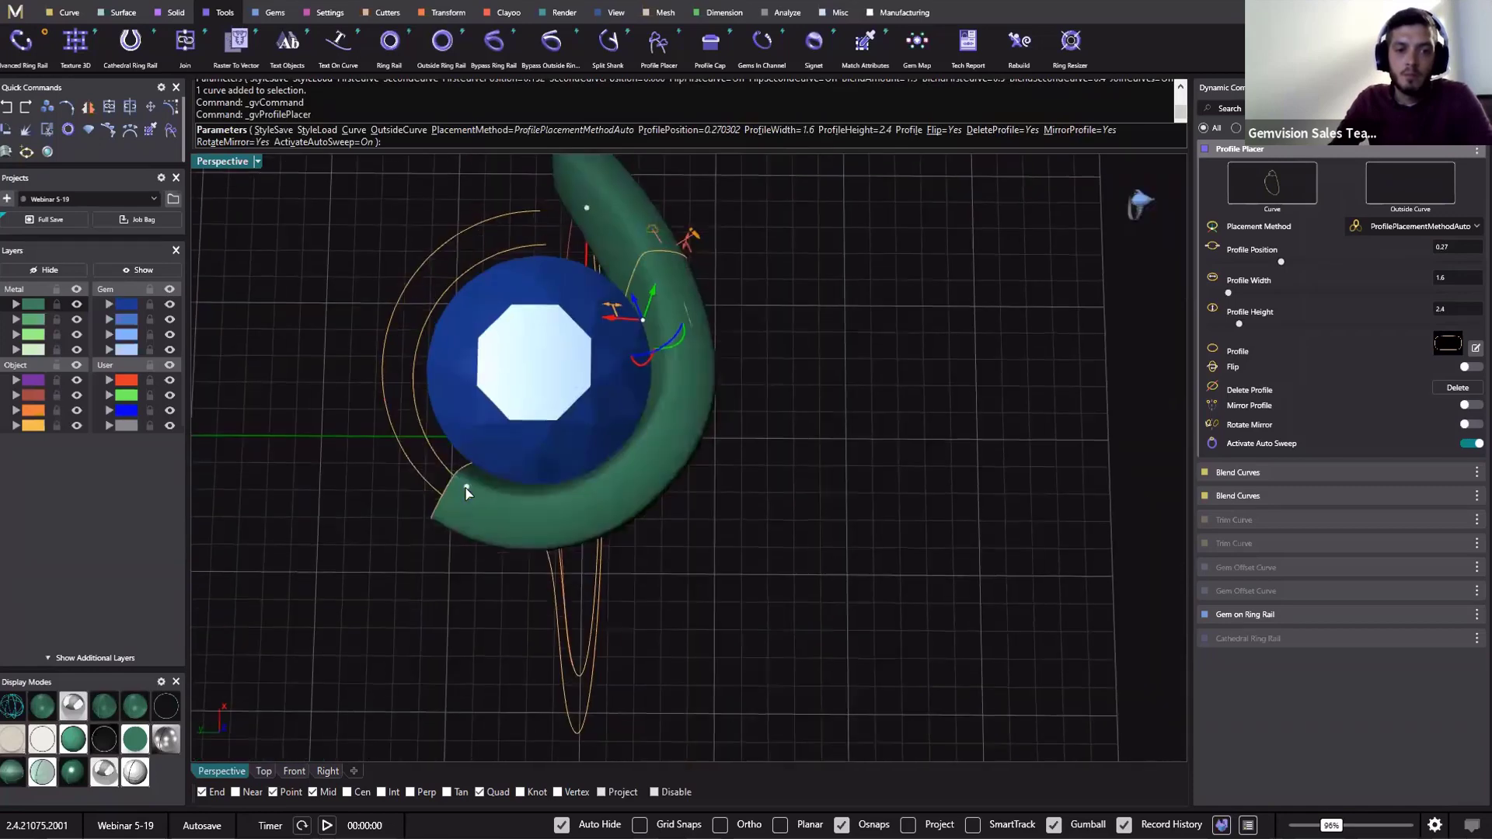
click(468, 486)
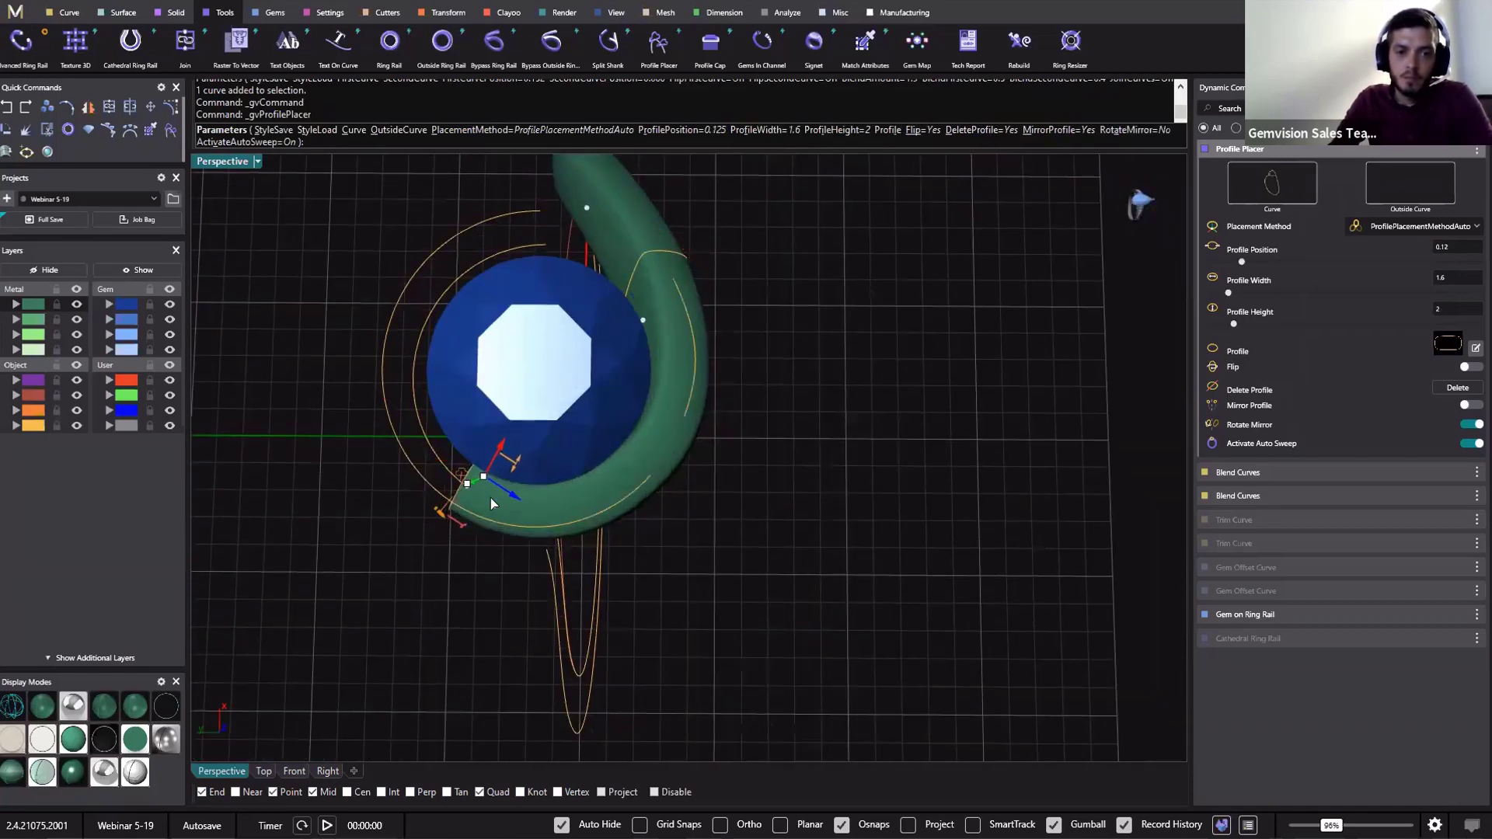
drag(468, 491, 532, 515)
Add a profile near the start of the gem curve at position 0.01, set its height to 1.6 mm and raise it slightly
right_drag(532, 518, 901, 385)
click(941, 367)
drag(901, 387, 977, 397)
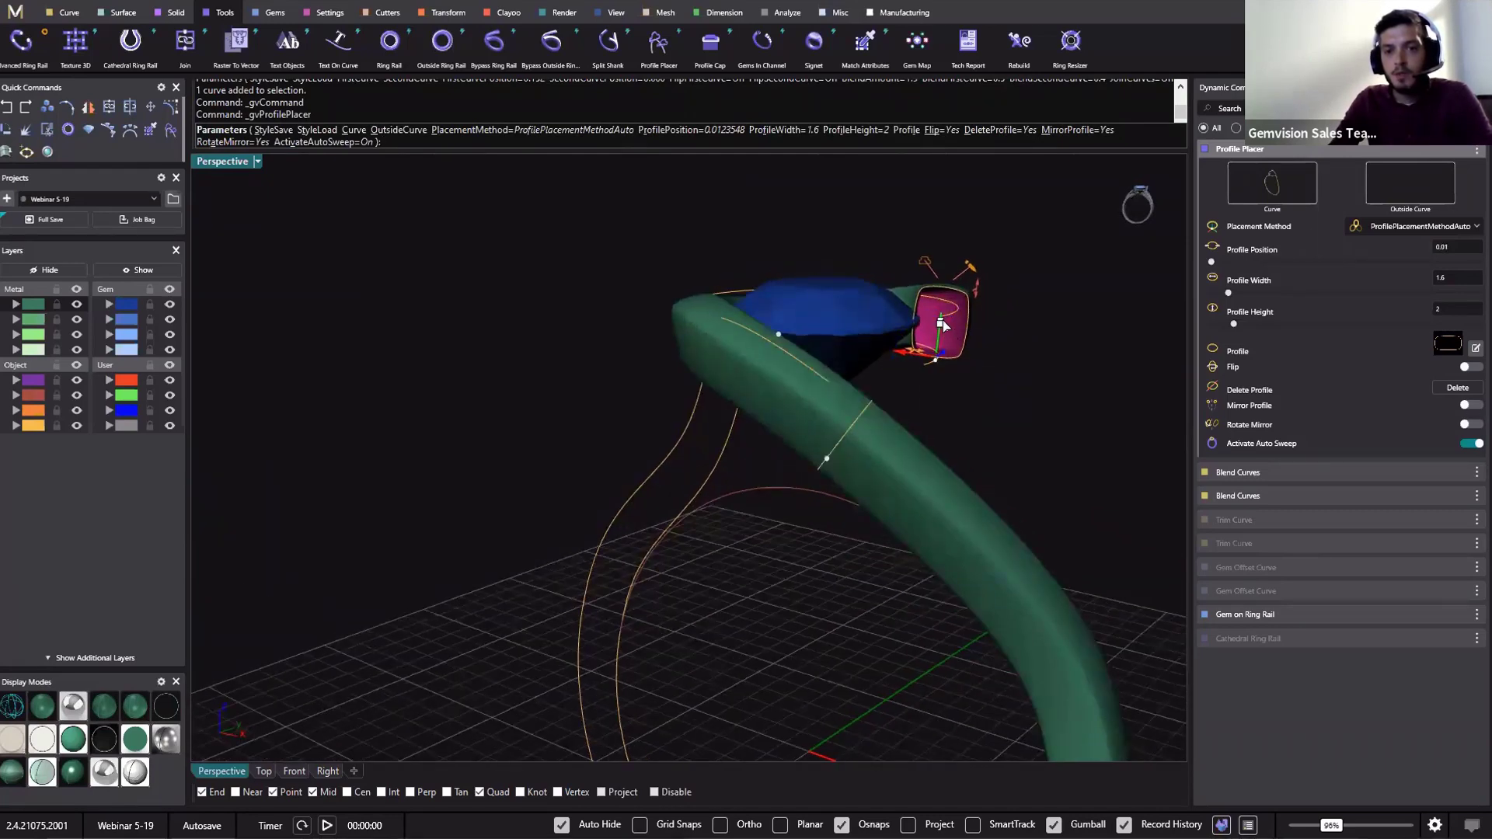
drag(943, 319, 975, 311)
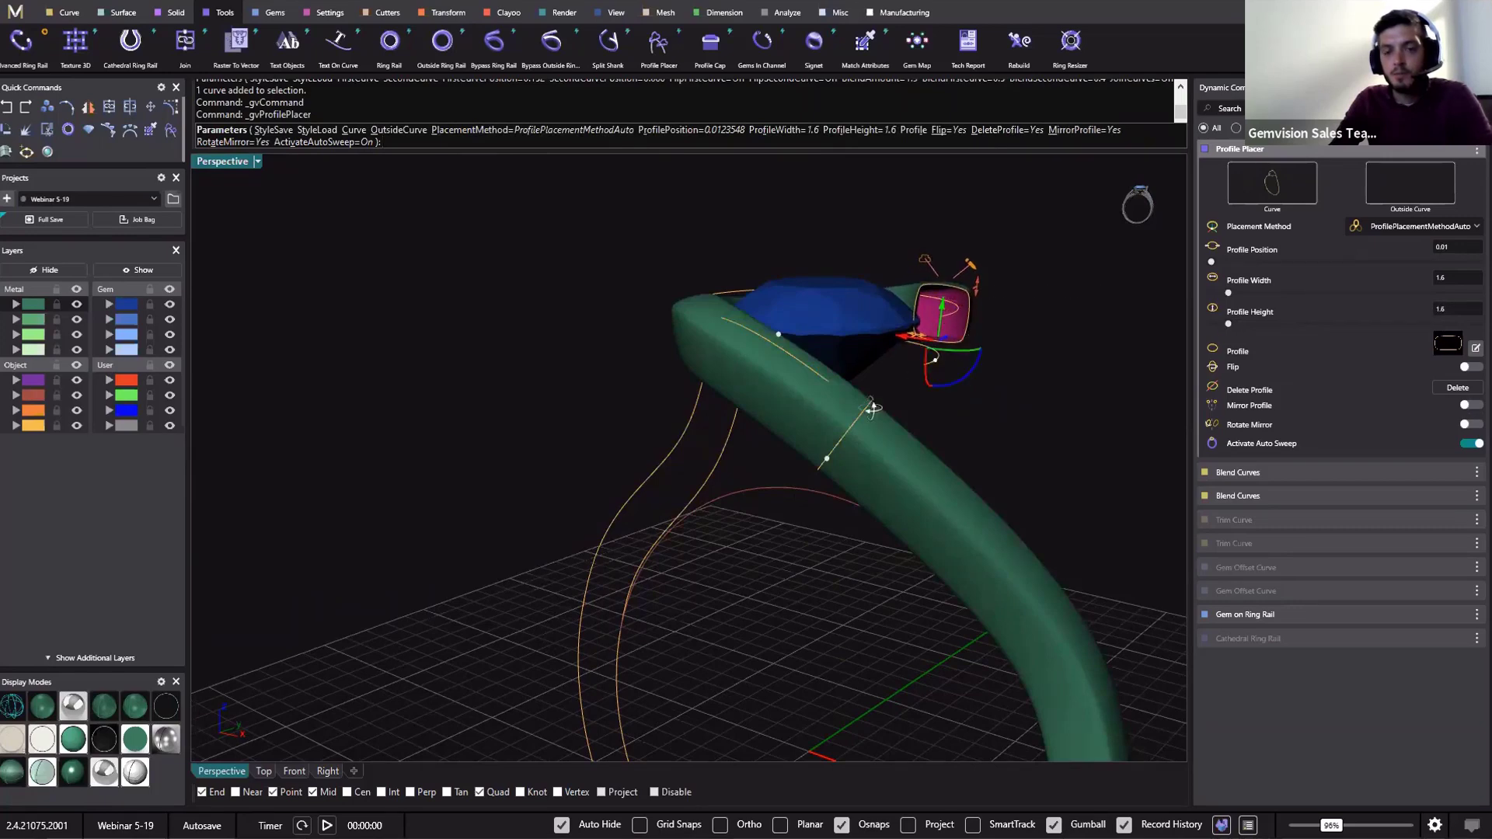
Raise the profiles at positions 0.125 and 0.01 slightly so the band sits higher around the gem
mouse_move(866, 405)
right_down()
mouse_move(693, 332)
mouse_move(852, 389)
right_up()
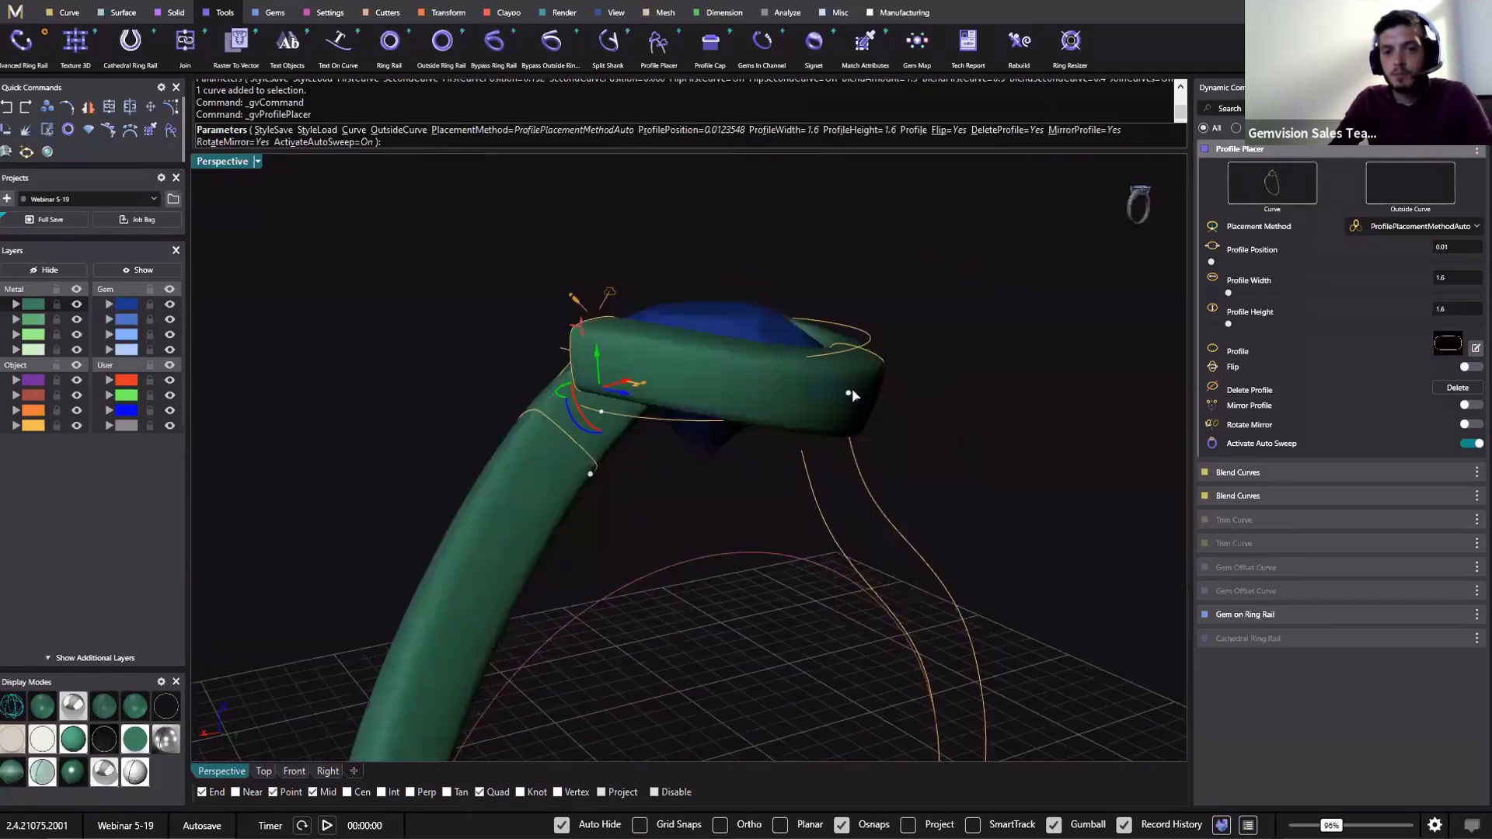
click(850, 393)
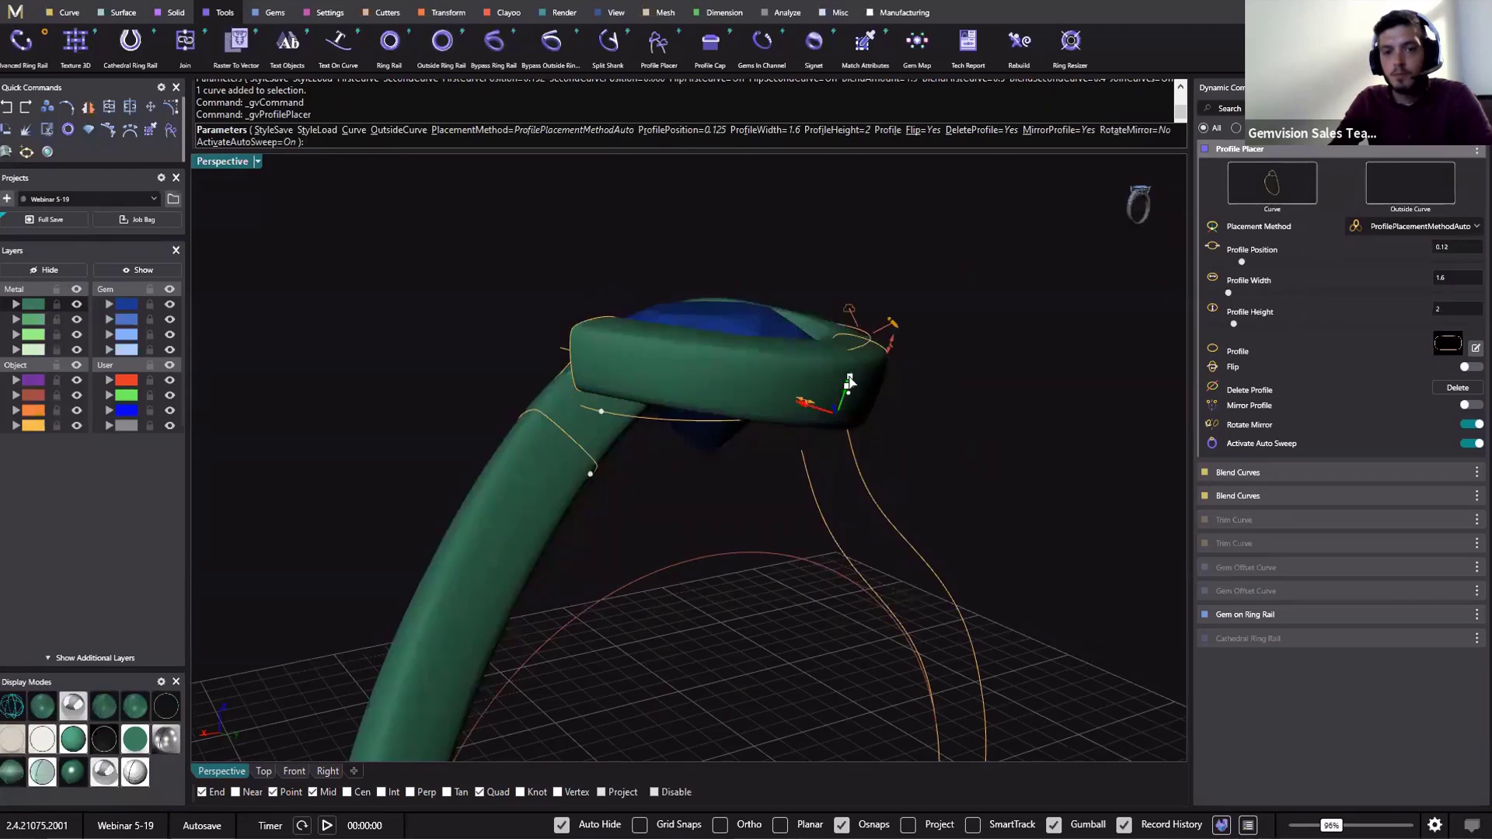
click(602, 413)
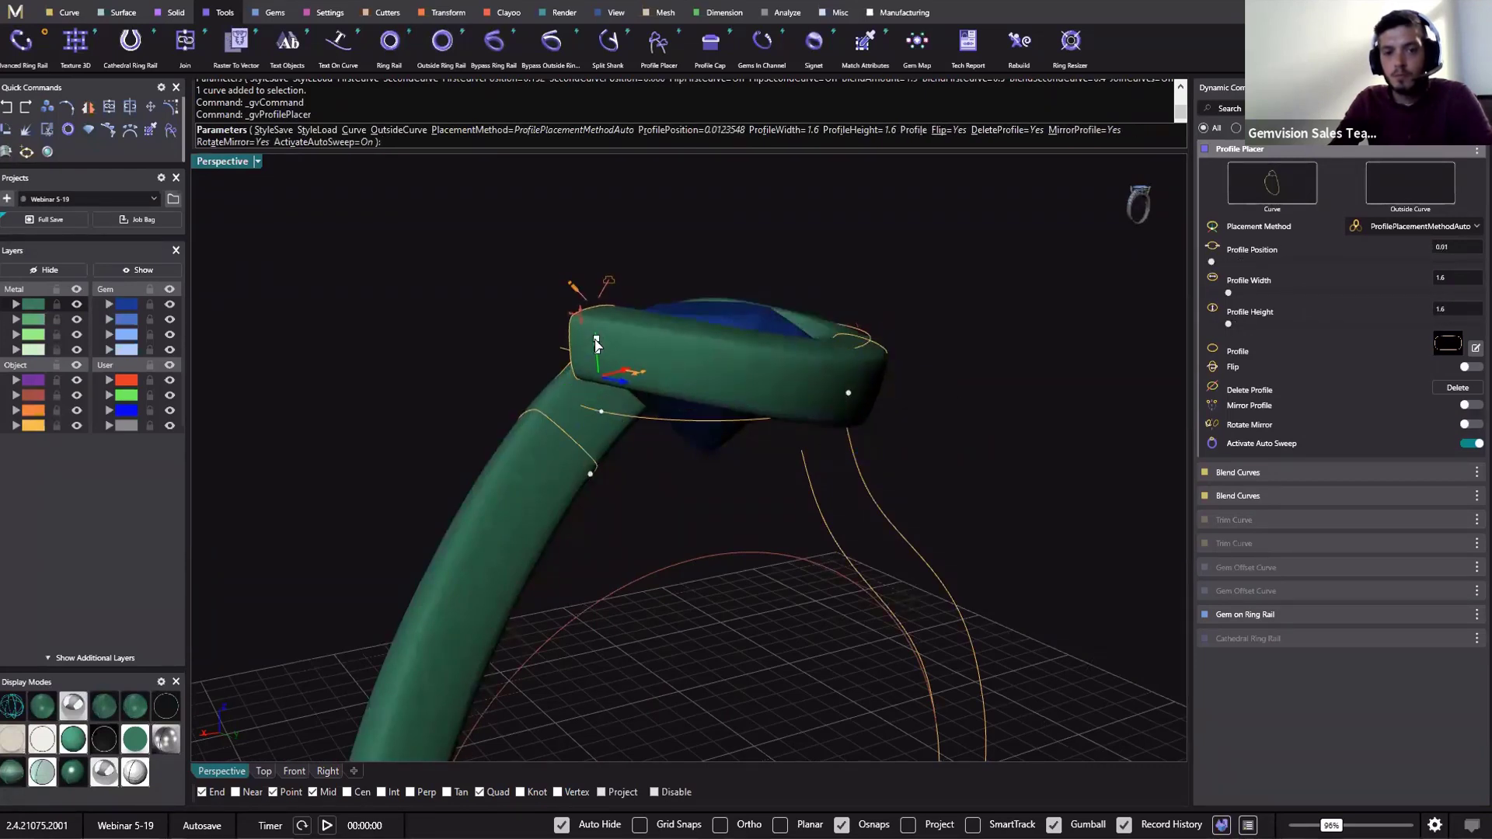
right_drag(543, 379, 441, 400)
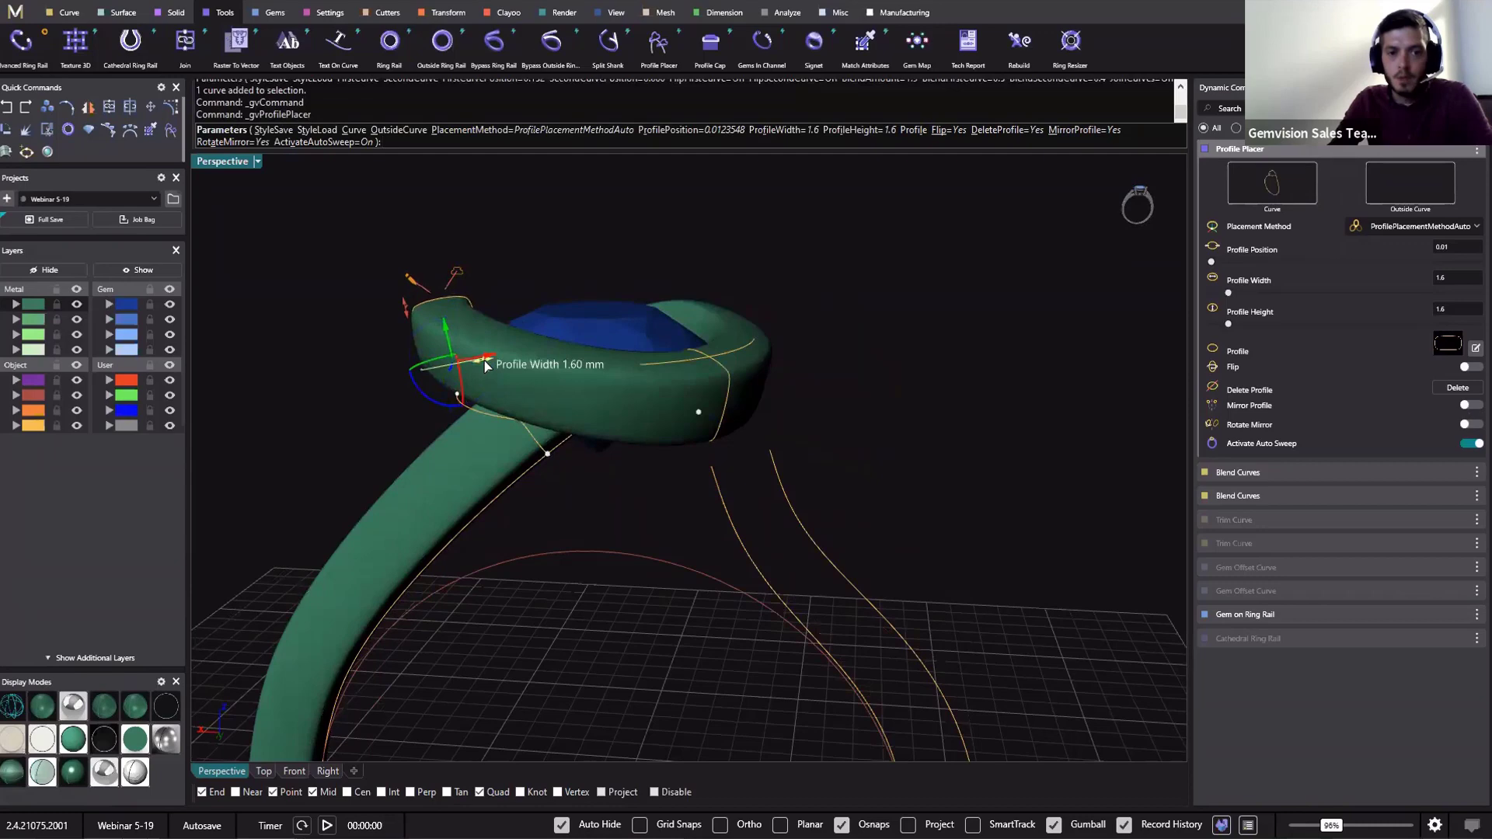
click(699, 416)
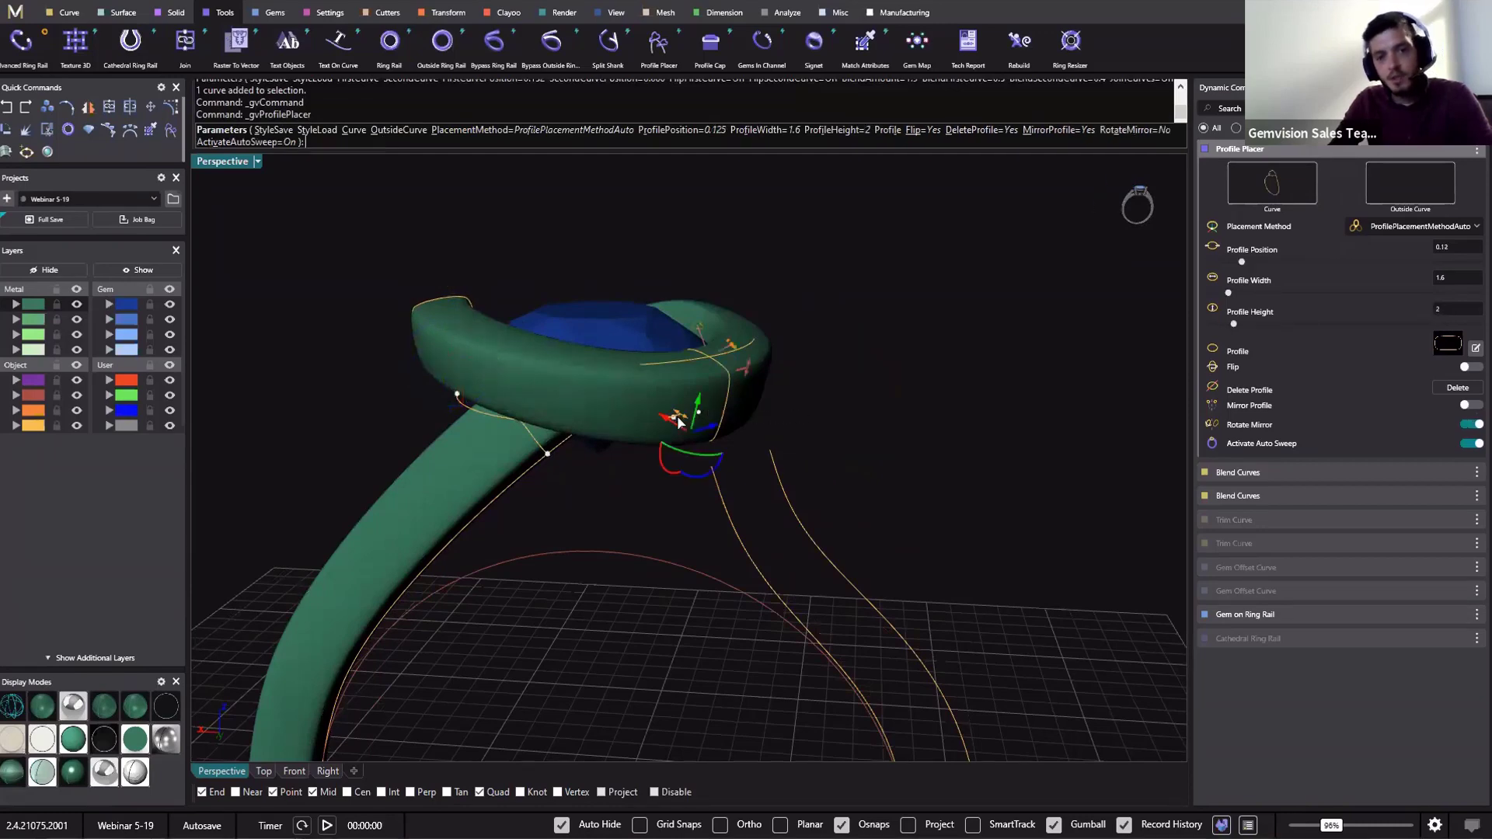
Add a profile at position 1 on the open shank end below the gem and adjust its orientation
right_drag(677, 418, 548, 503)
right_drag(548, 498, 620, 376)
scroll(620, 376, up, 6)
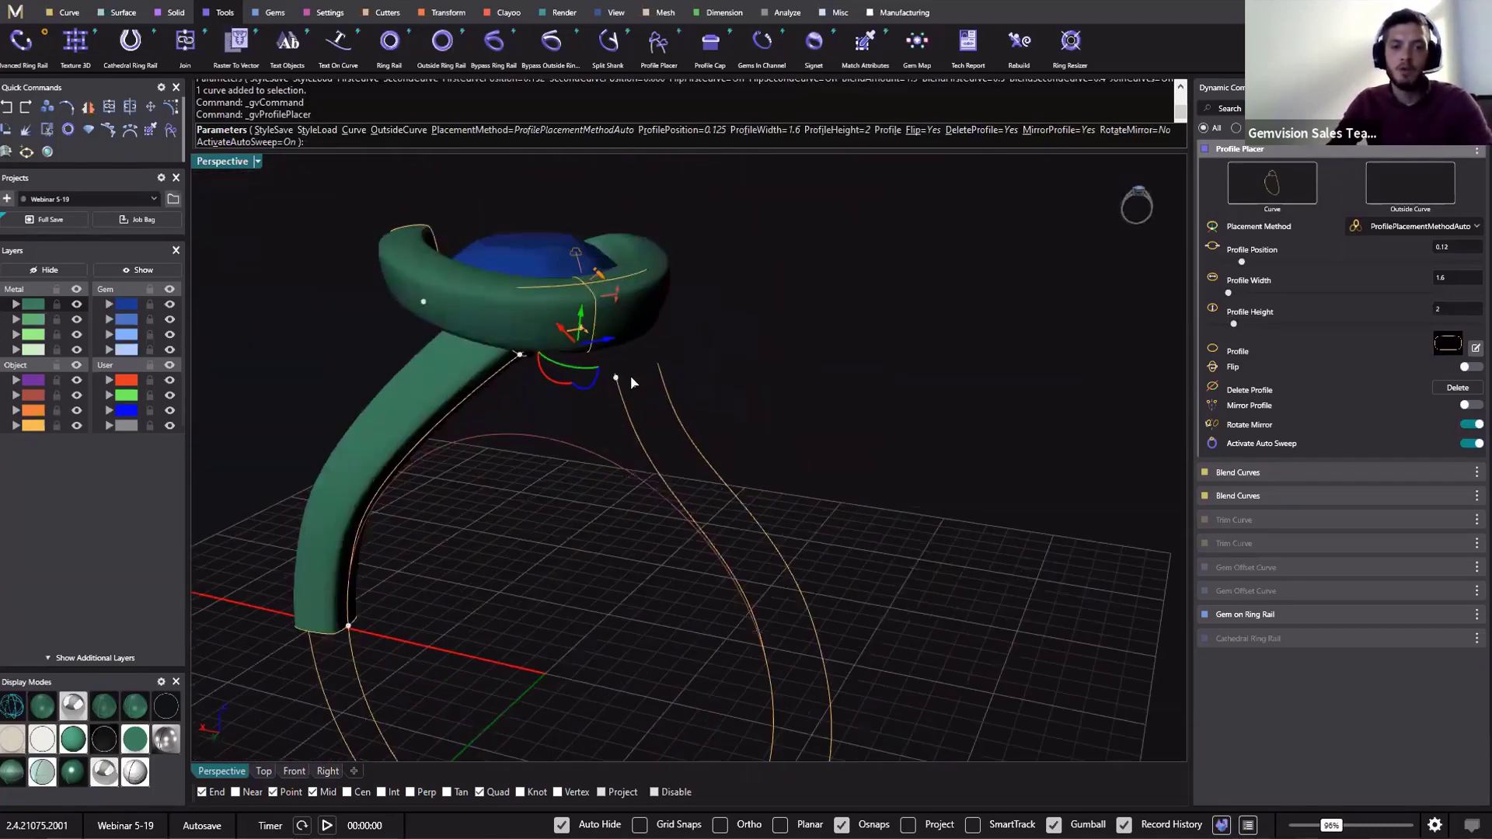
click(623, 368)
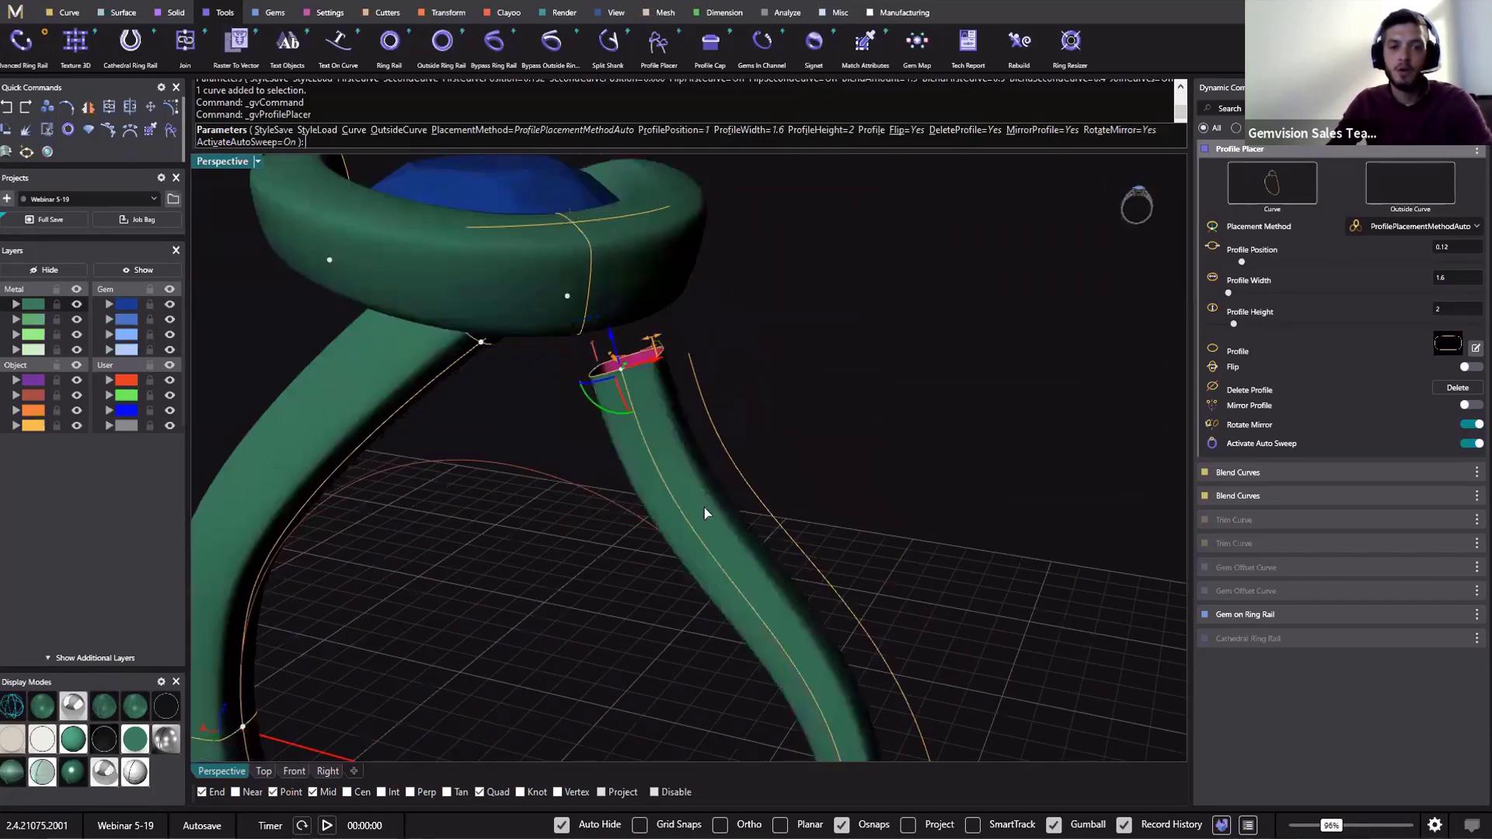
scroll(704, 507, down, 5)
right_drag(629, 583, 752, 470)
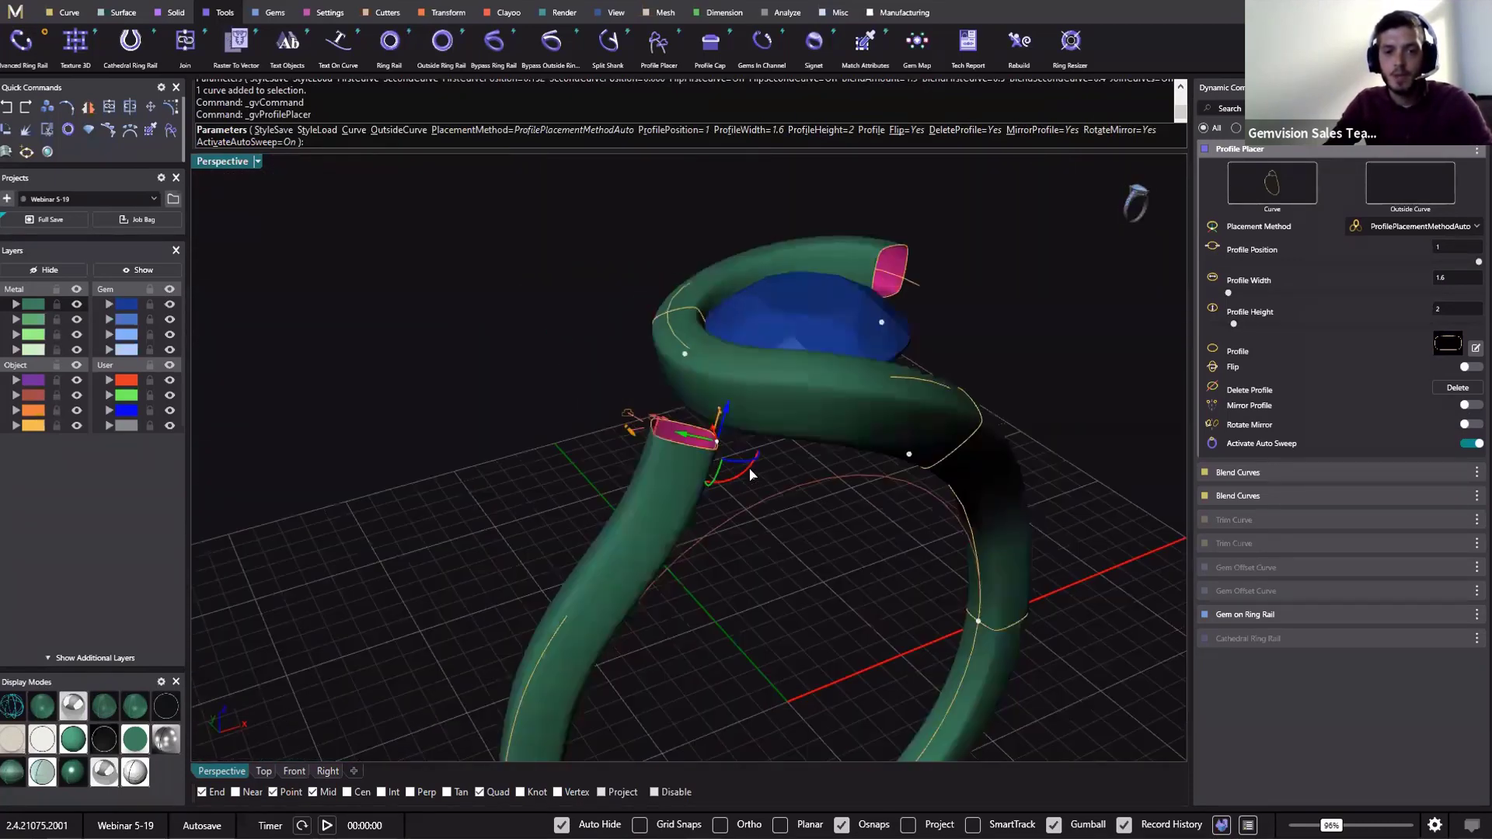
drag(768, 465, 761, 468)
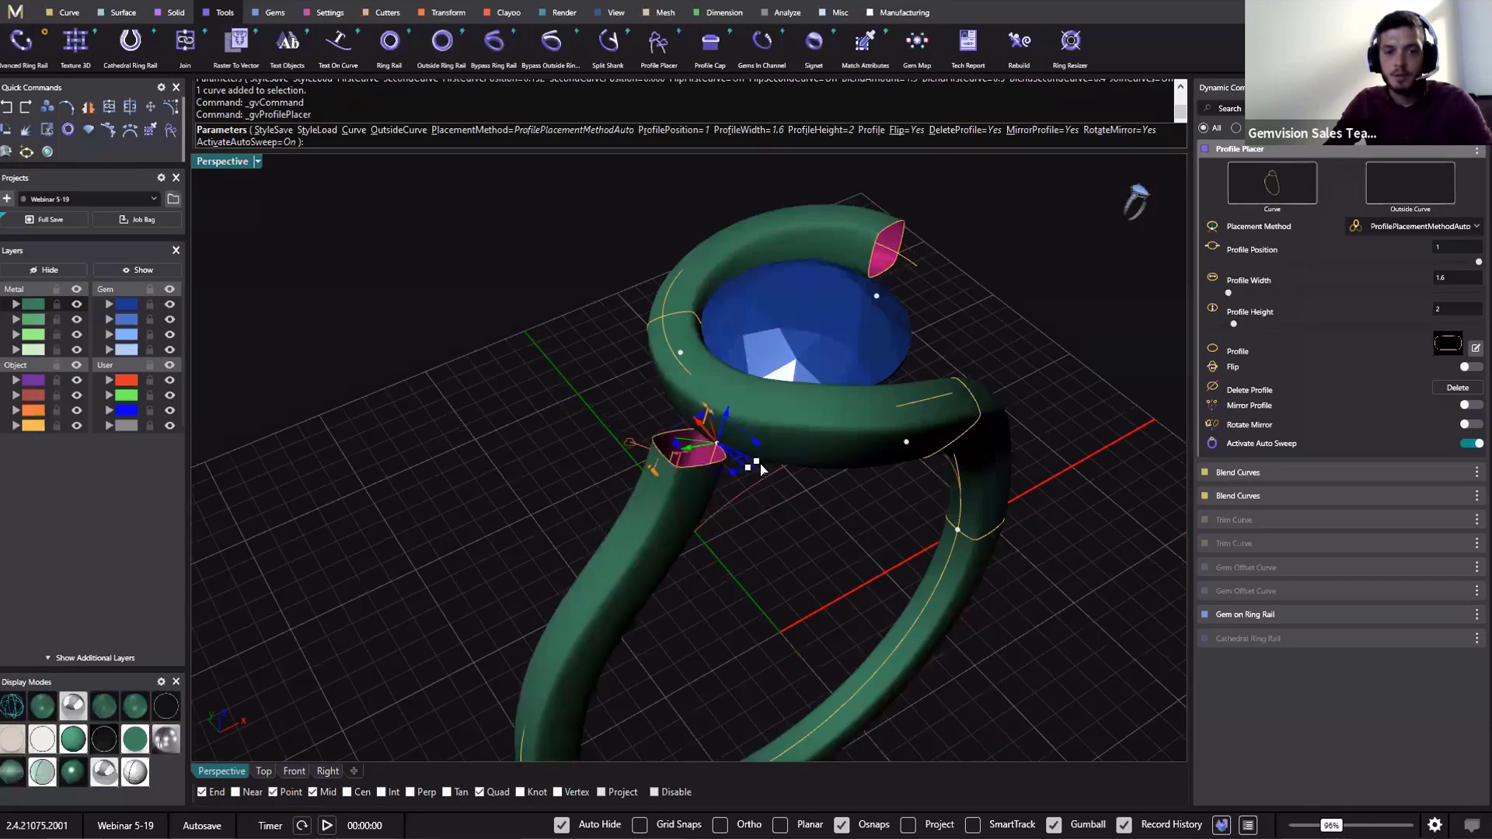
Set the open shank end's profile to 2.1 mm wide and 1.9 mm high
right_drag(681, 502, 638, 427)
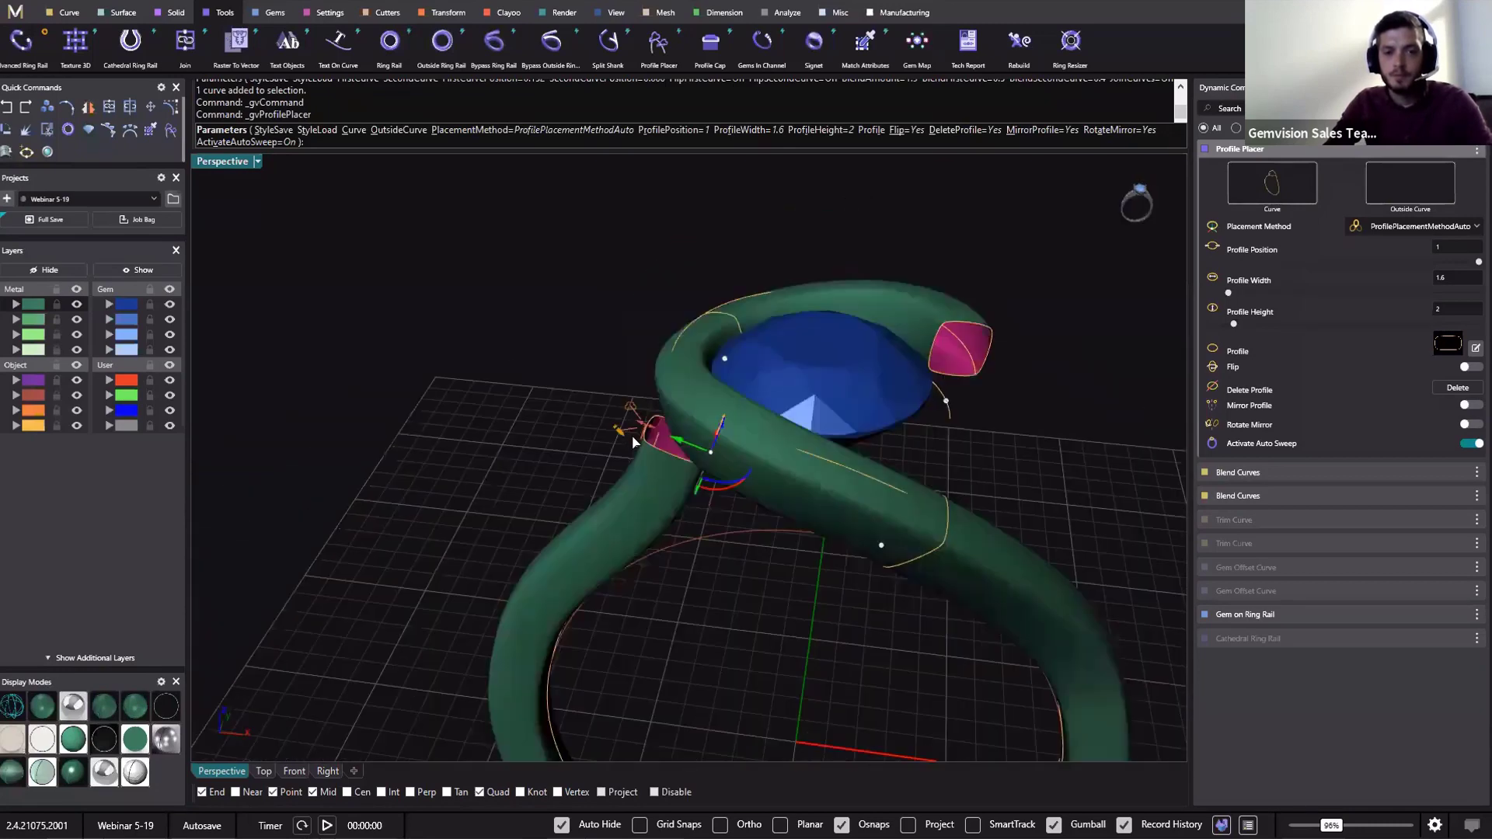
scroll(634, 432, up, 10)
drag(633, 435, 644, 446)
right_drag(650, 479, 464, 399)
drag(432, 398, 454, 404)
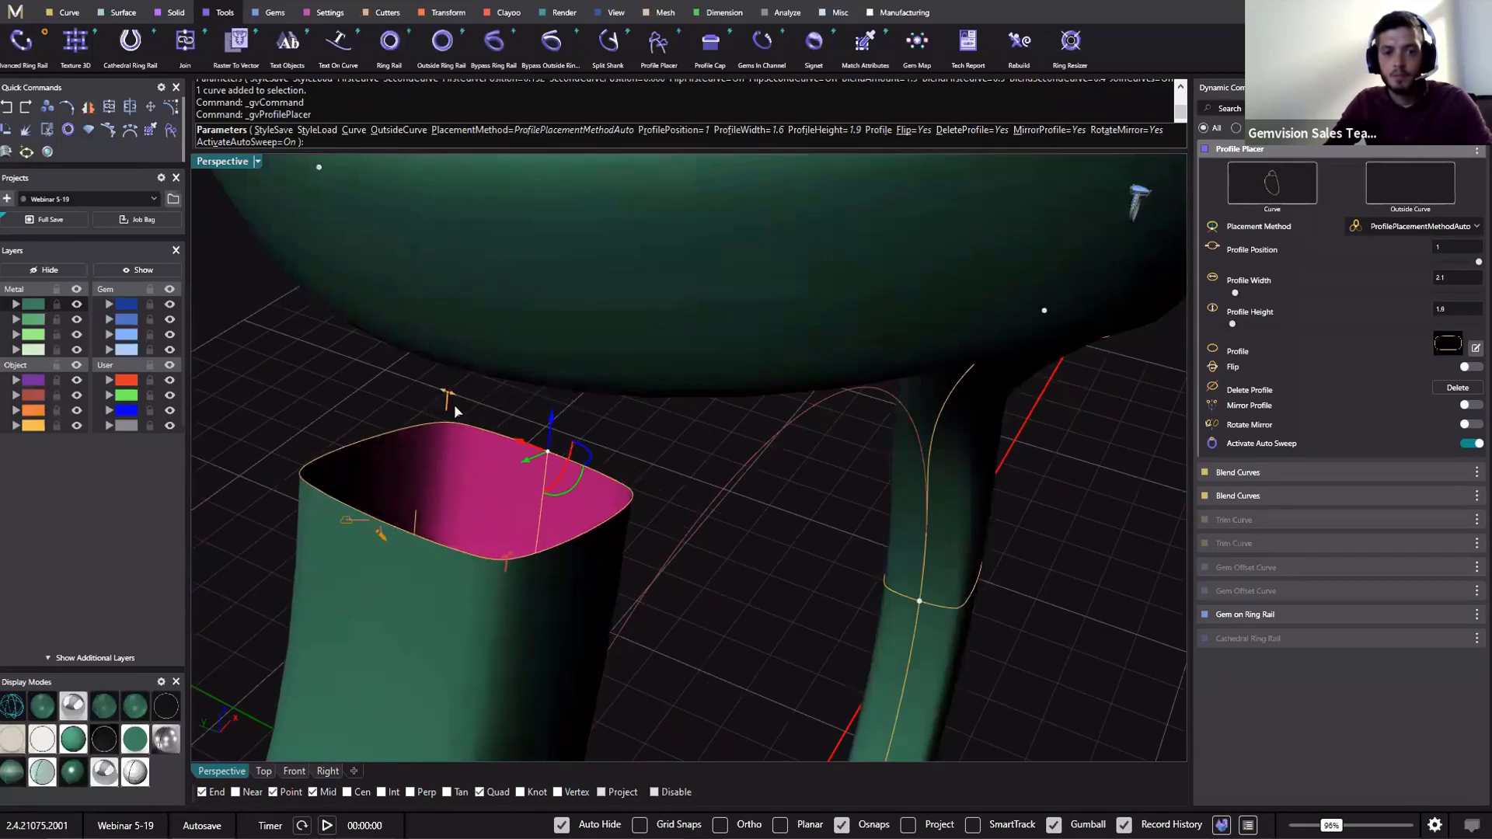
Rotate and shift the profile at the open shank end to line it up under the band around the gem
right_drag(454, 404, 599, 421)
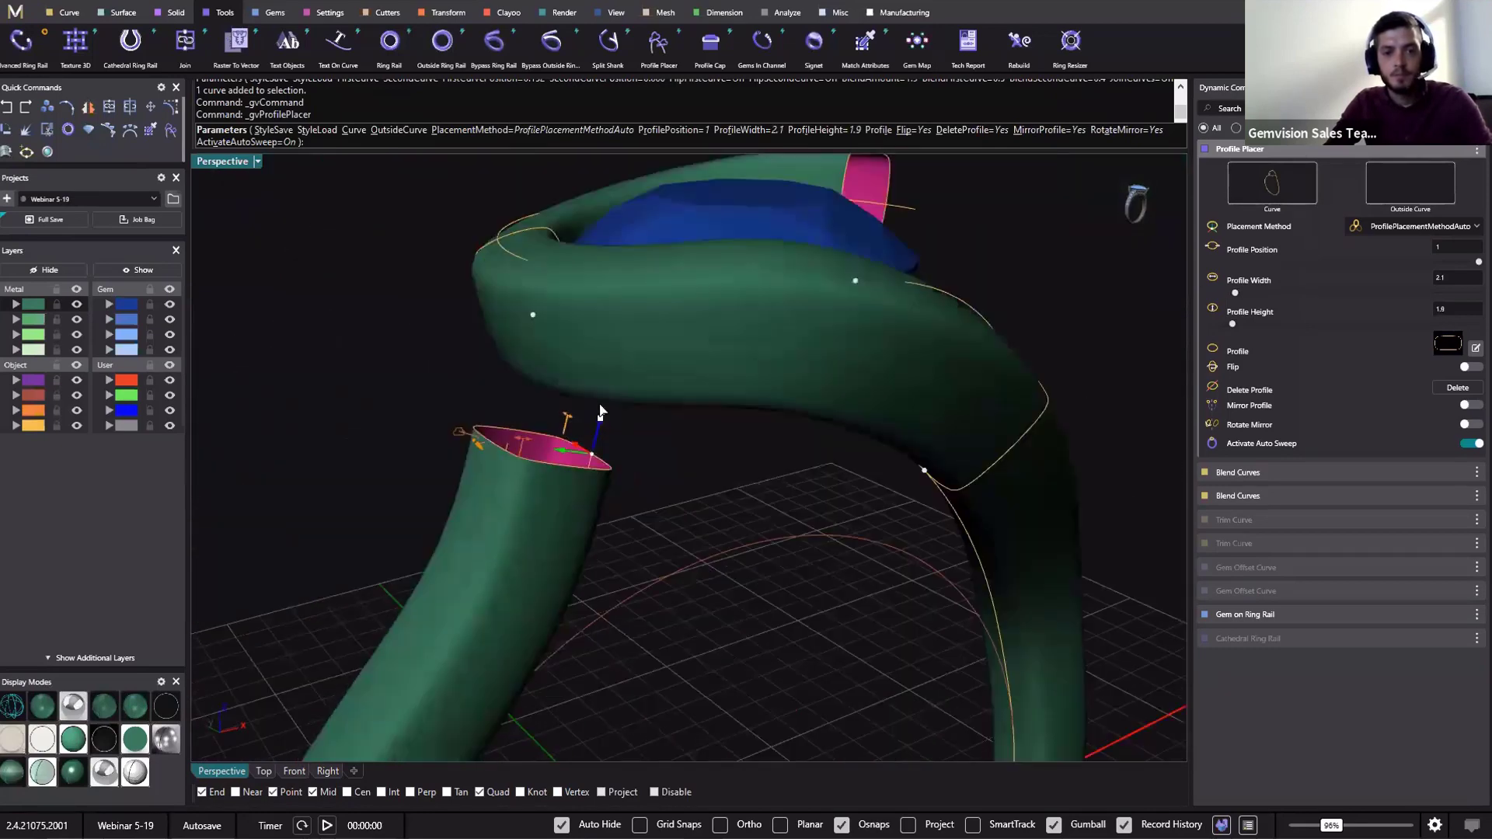
right_drag(628, 480, 659, 527)
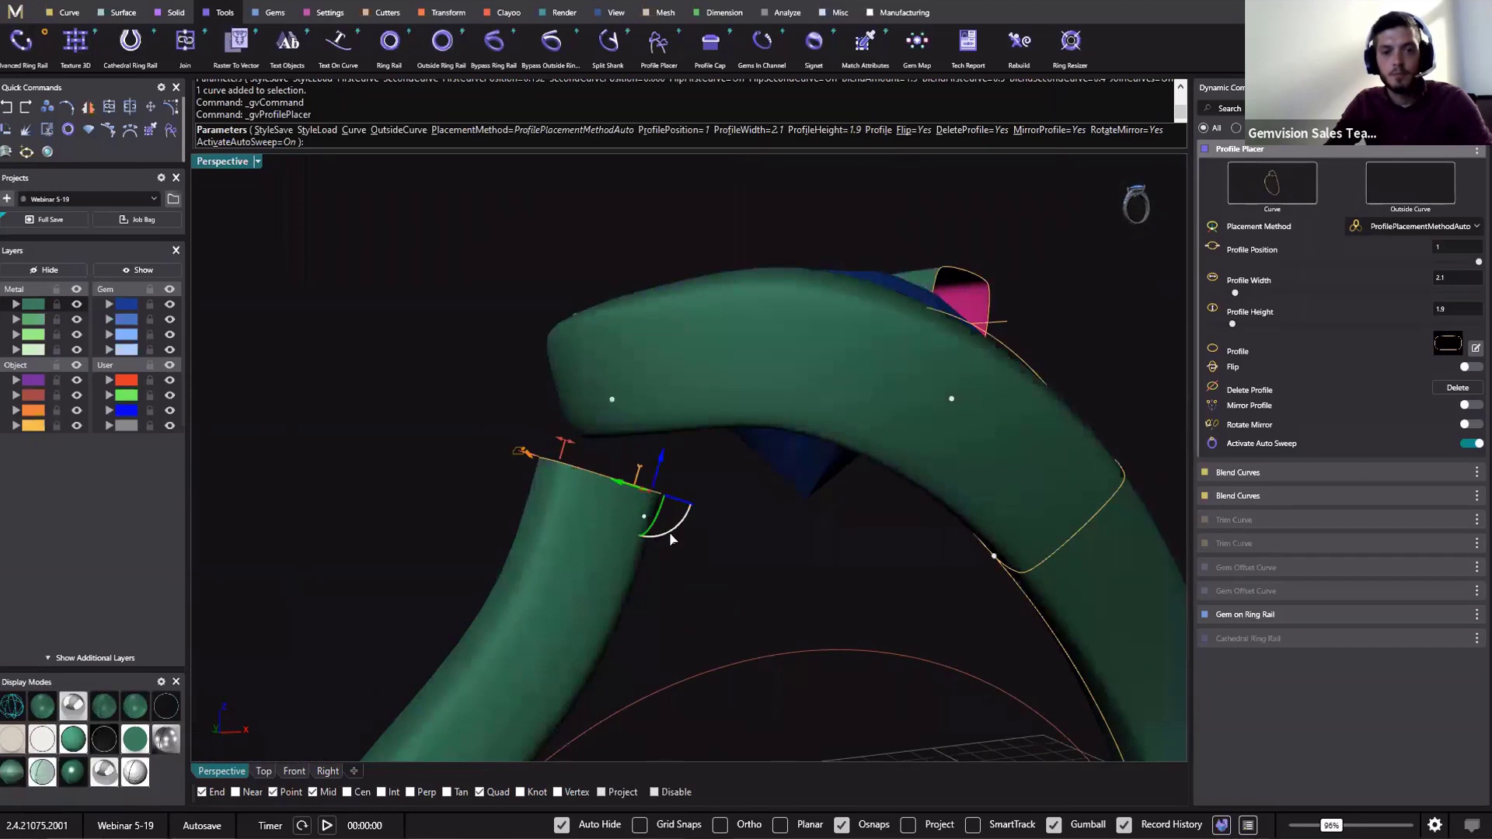
drag(673, 532, 688, 547)
right_drag(688, 547, 709, 523)
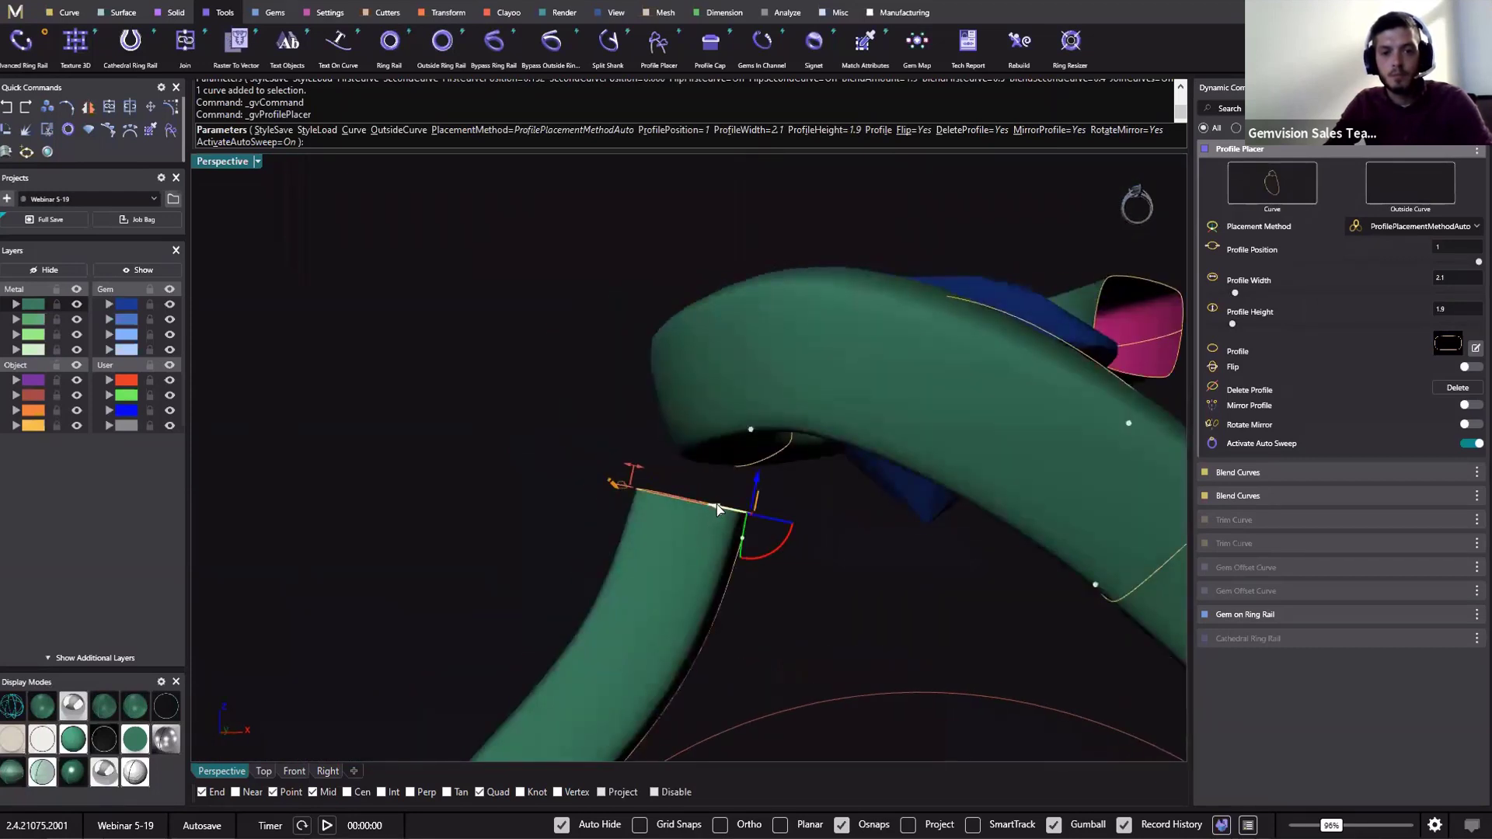
drag(734, 511, 735, 510)
scroll(773, 682, down, 5)
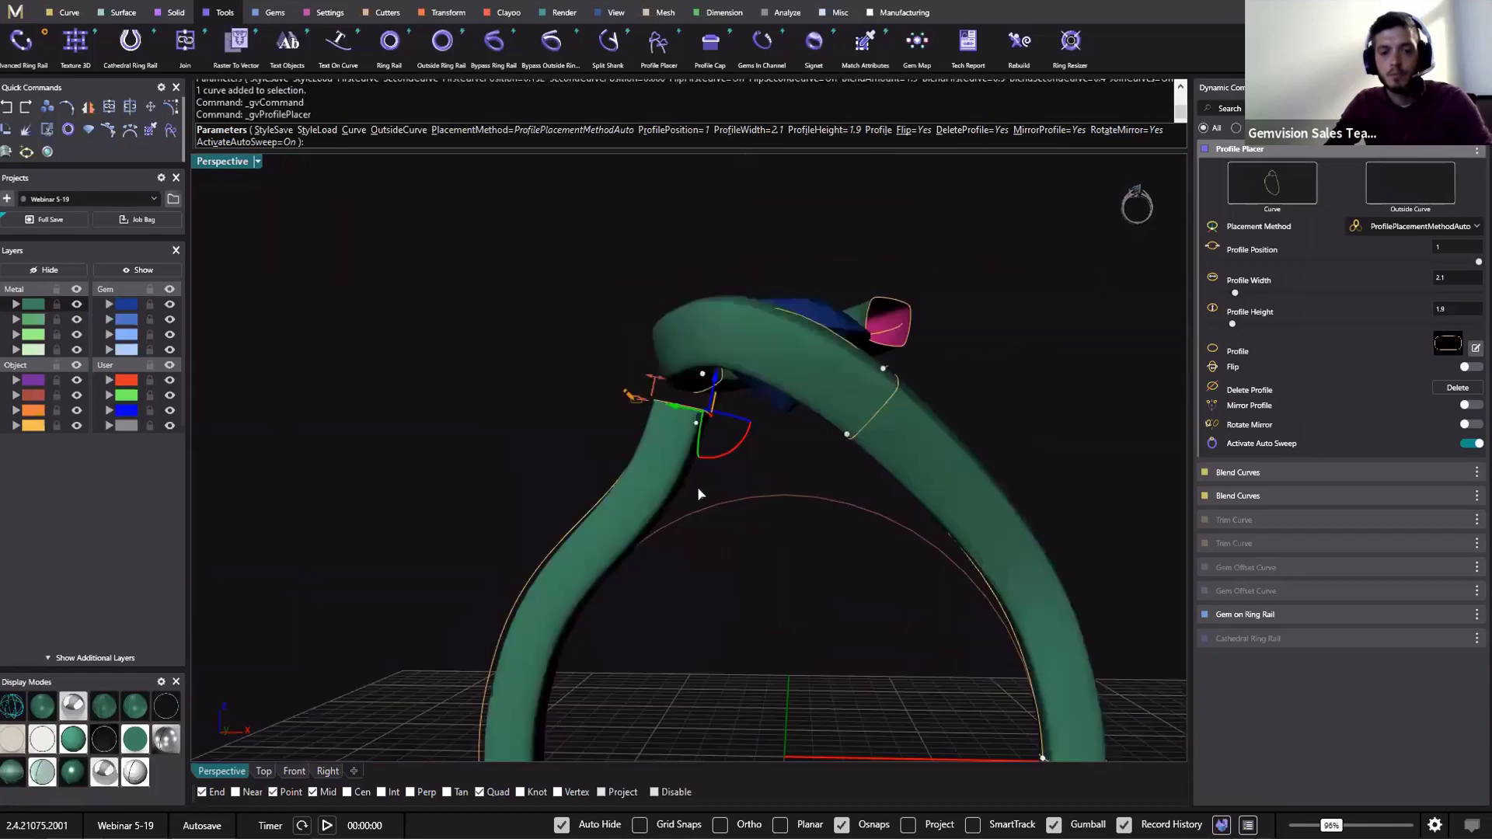
right_drag(697, 487, 642, 420)
drag(637, 420, 637, 422)
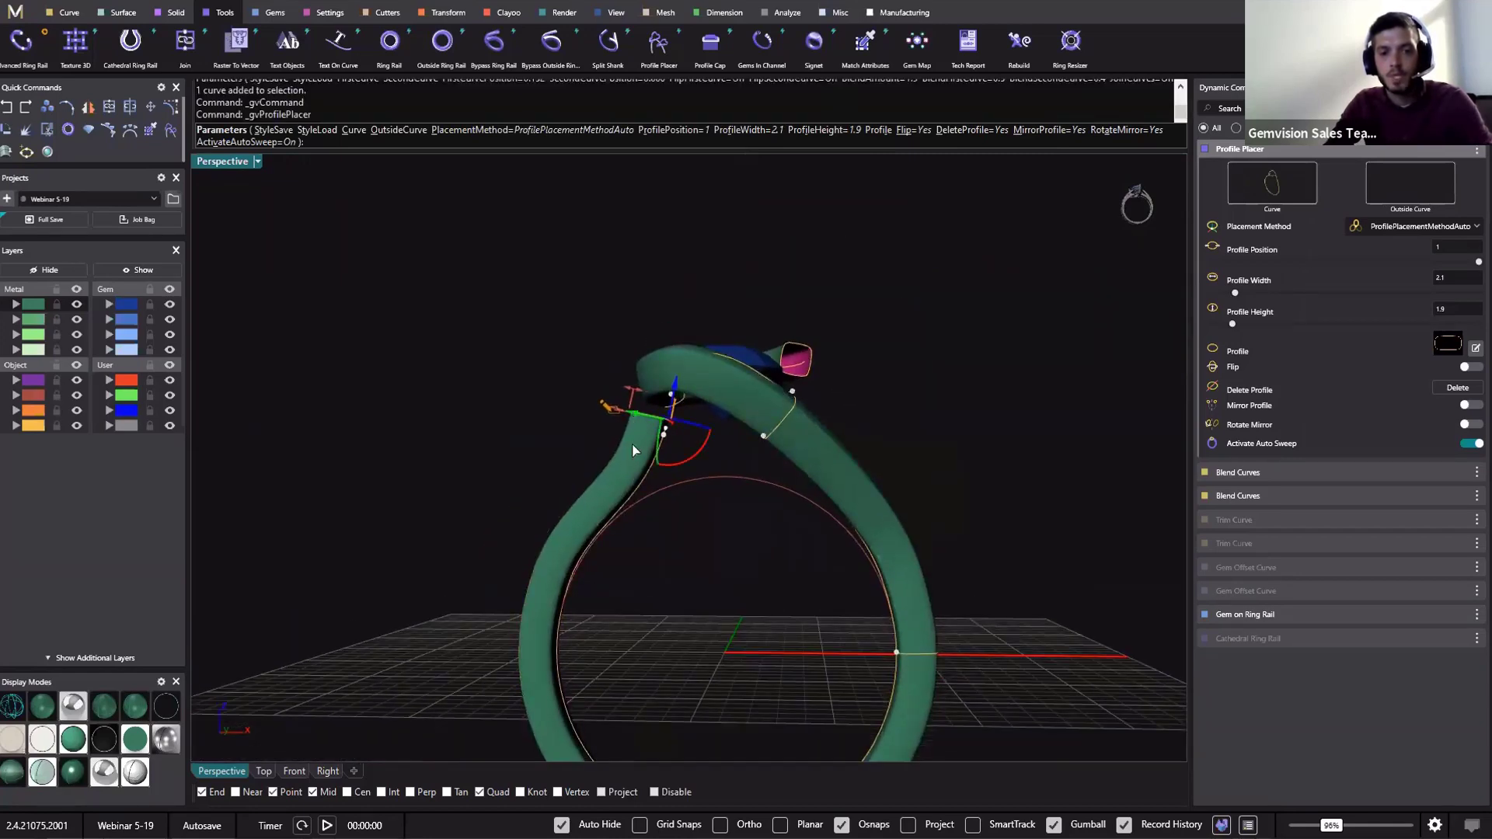
Slide the profile where the band meets the gem to position 0.286 and rotate it slightly
right_drag(631, 445, 654, 569)
right_drag(659, 488, 620, 415)
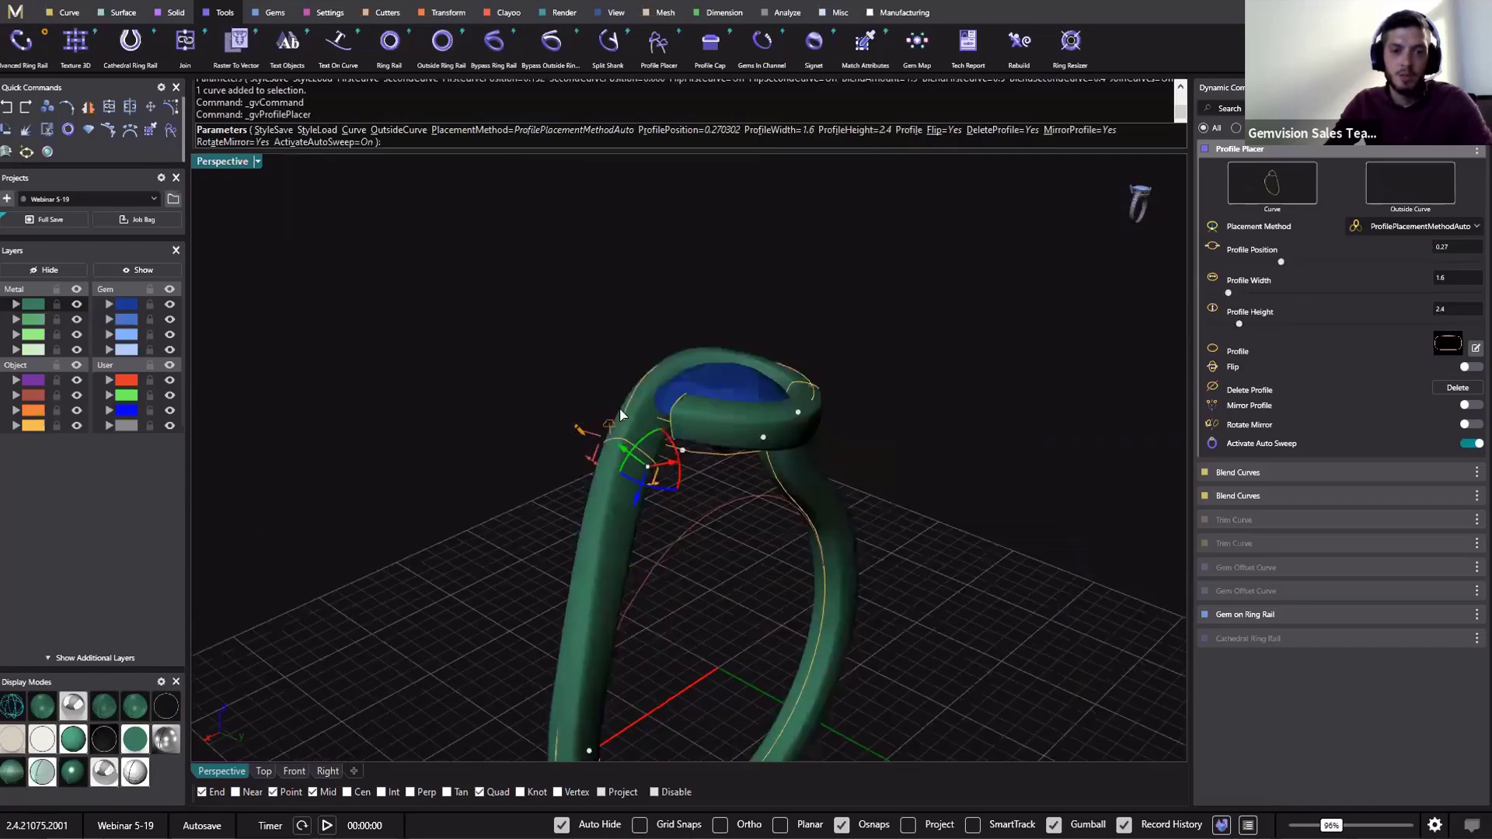
scroll(637, 423, up, 5)
drag(655, 404, 613, 488)
right_drag(613, 488, 708, 381)
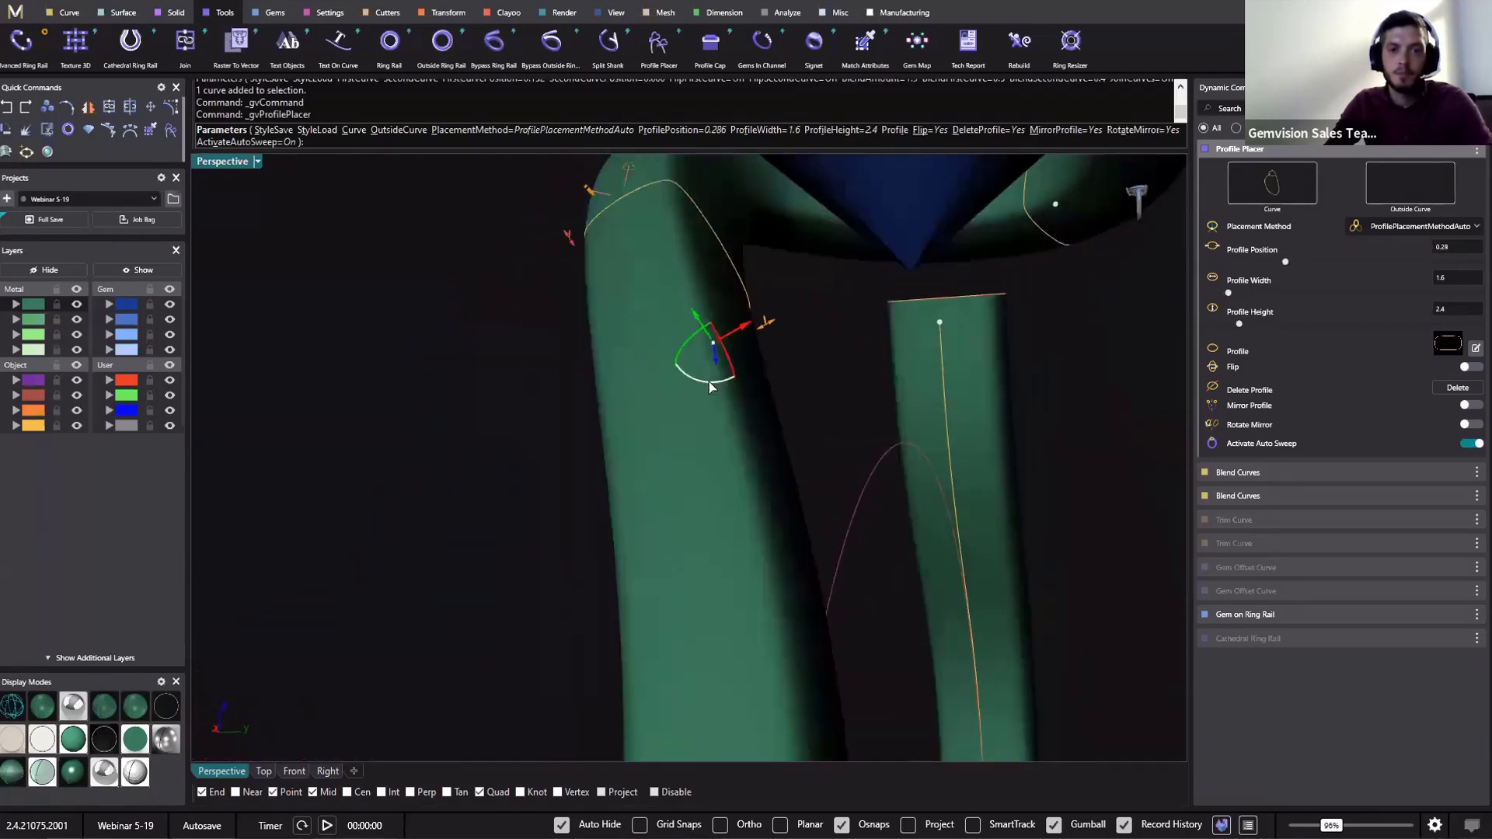
drag(709, 382, 698, 388)
scroll(697, 401, down, 5)
right_drag(742, 544, 490, 412)
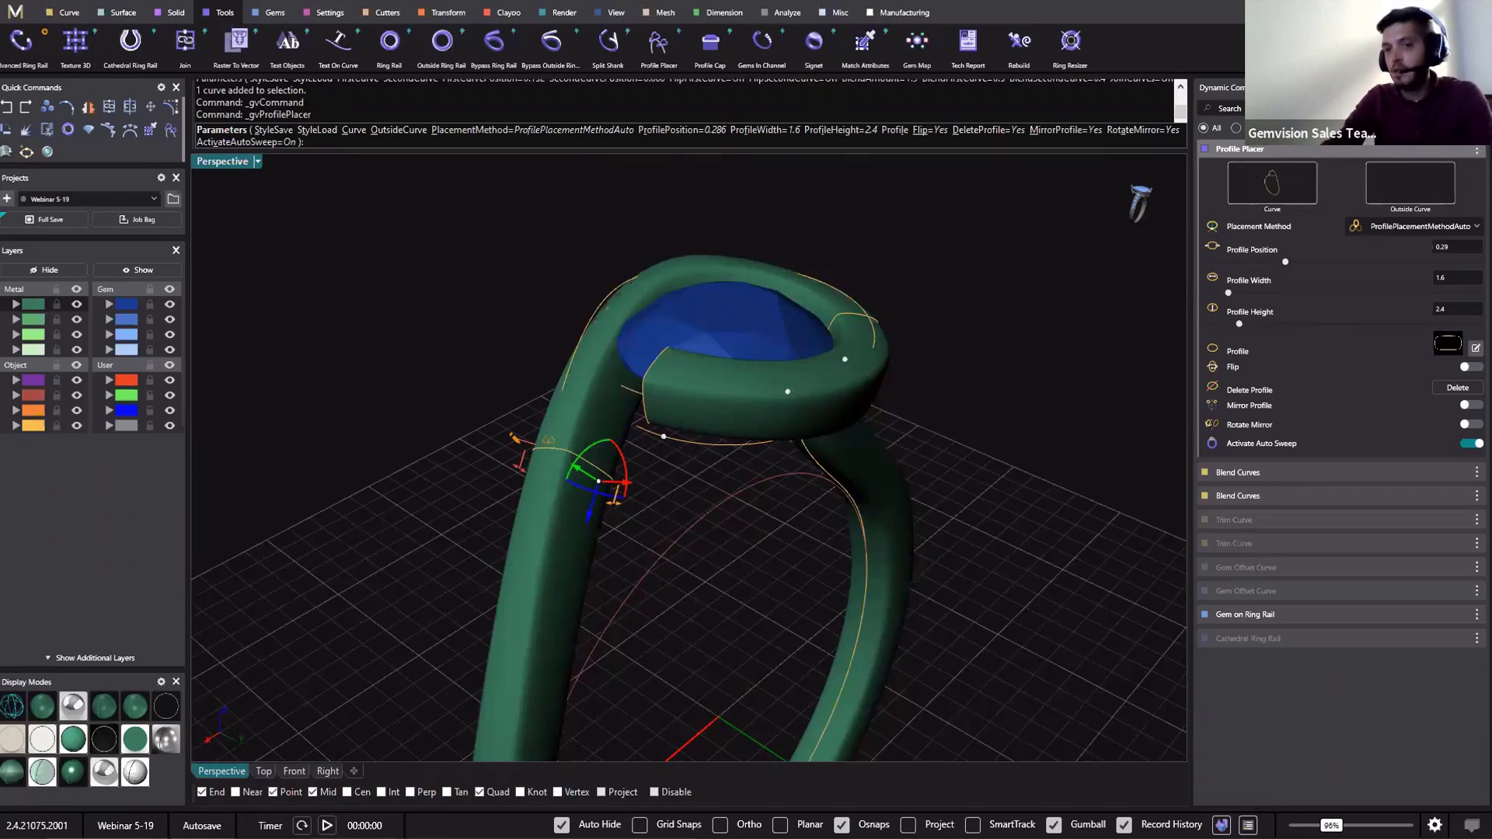
Turn off Activate Auto Sweep and accept the profile placement
click(1469, 444)
right_drag(762, 476, 808, 386)
scroll(716, 445, up, 5)
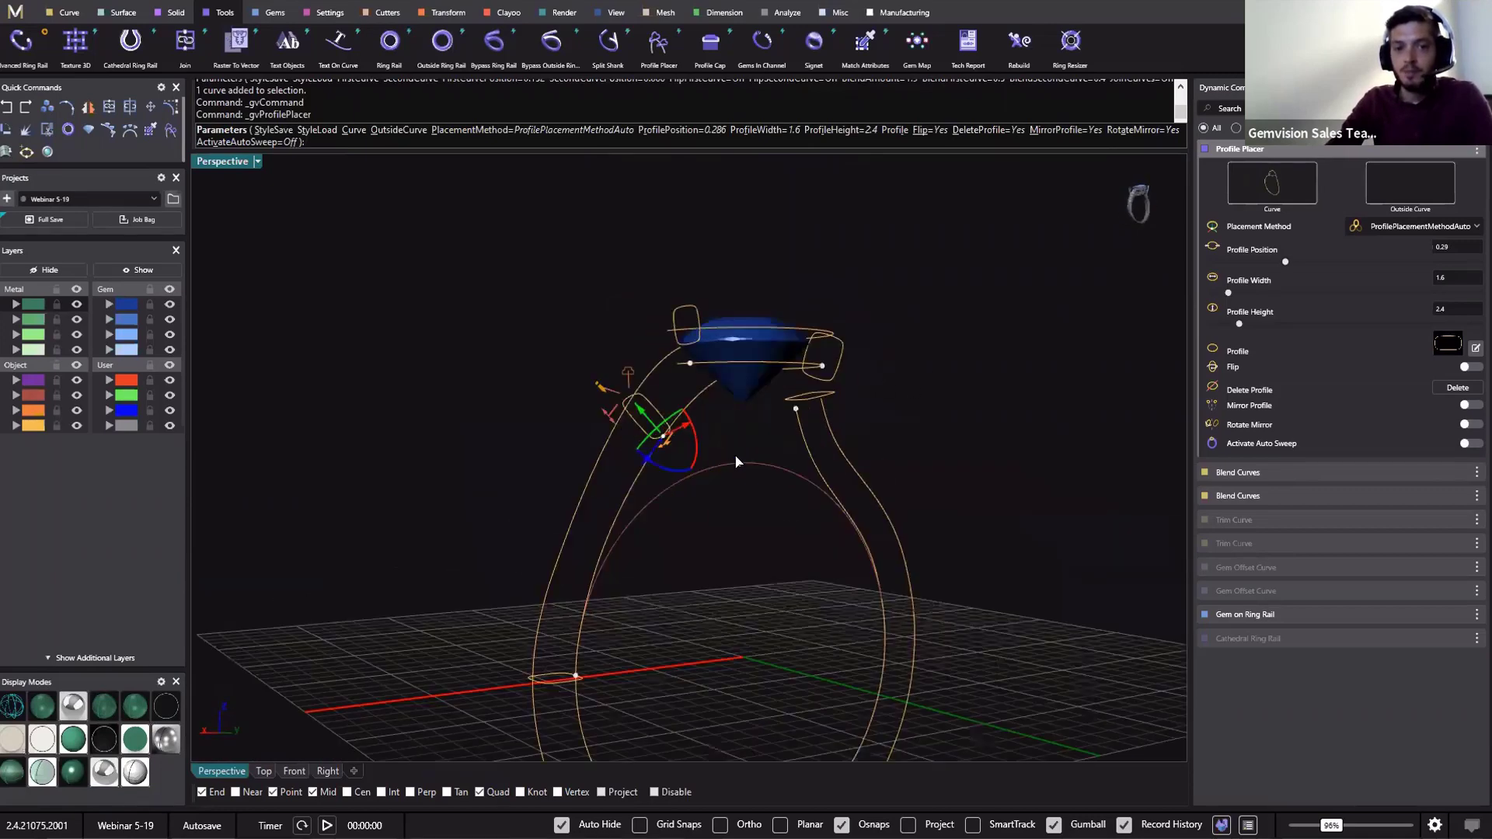
right_drag(718, 447, 651, 485)
click(712, 449)
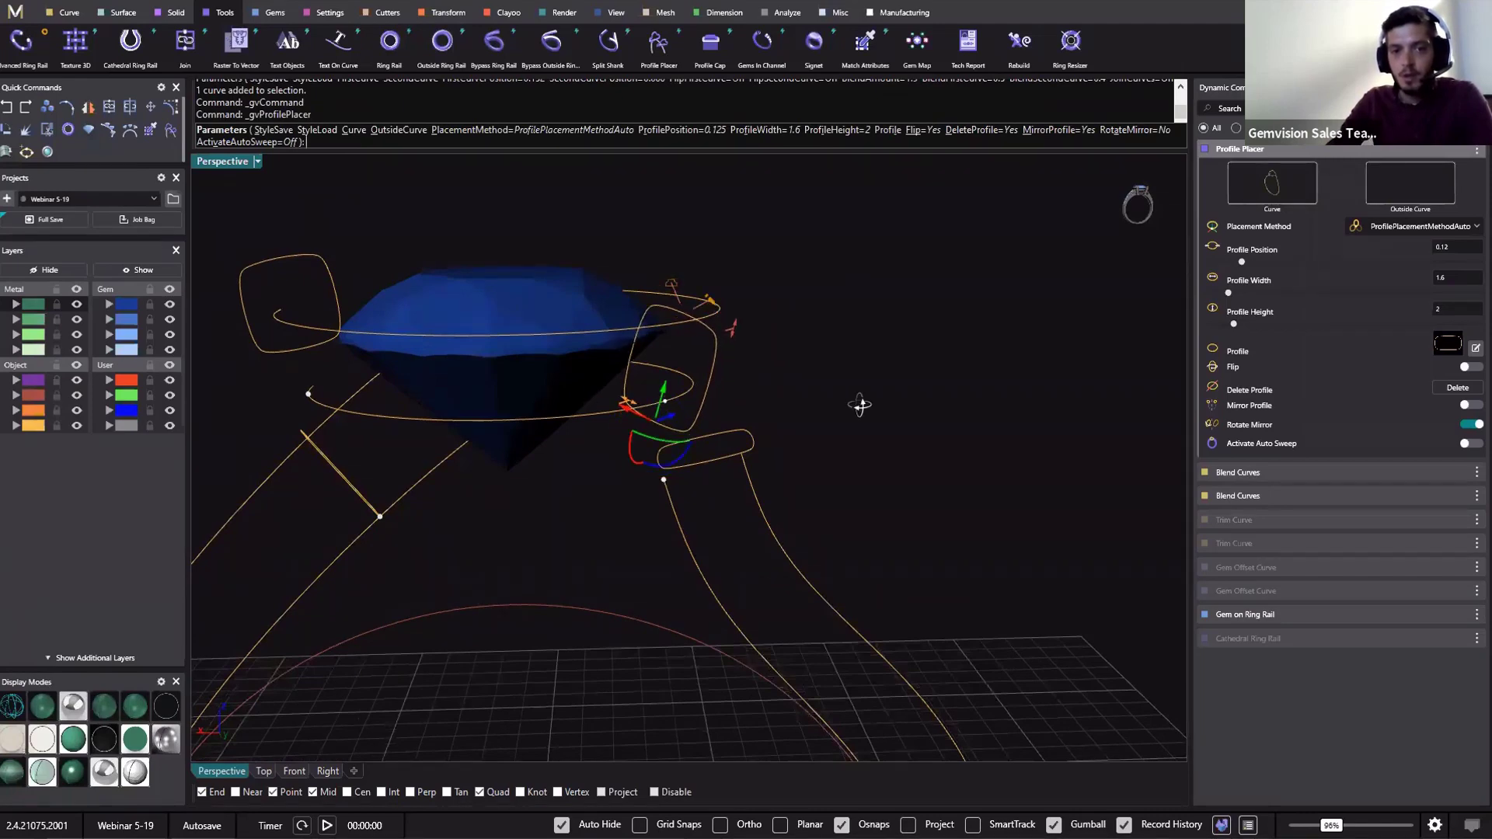
right_drag(862, 404, 124, 42)
key(Return)
Sweep the lower shank with Sweep 2 along the inner and outer rails, using the open-end profile and the side profile
click(116, 12)
click(116, 43)
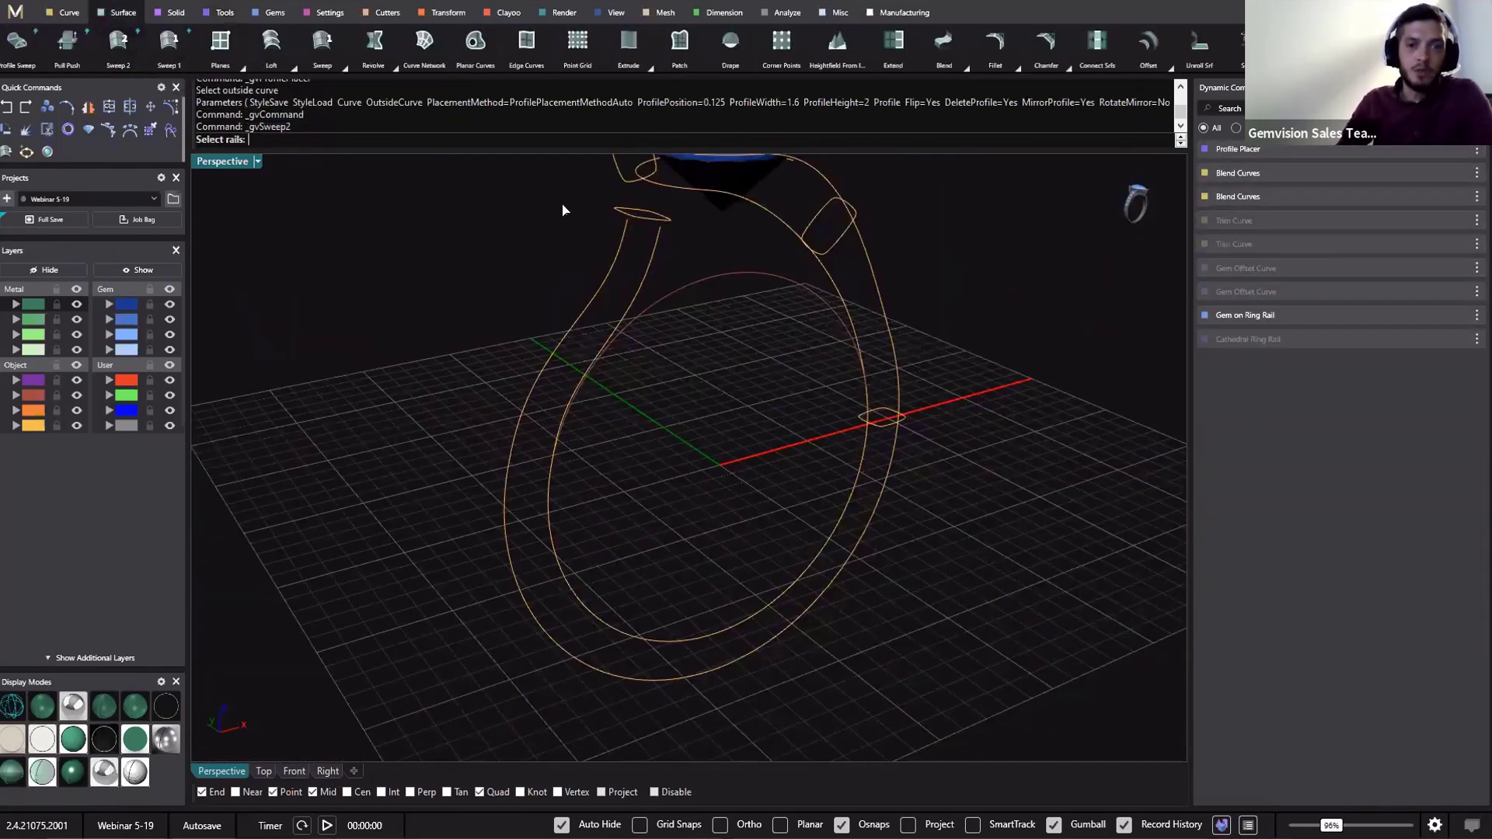
click(621, 257)
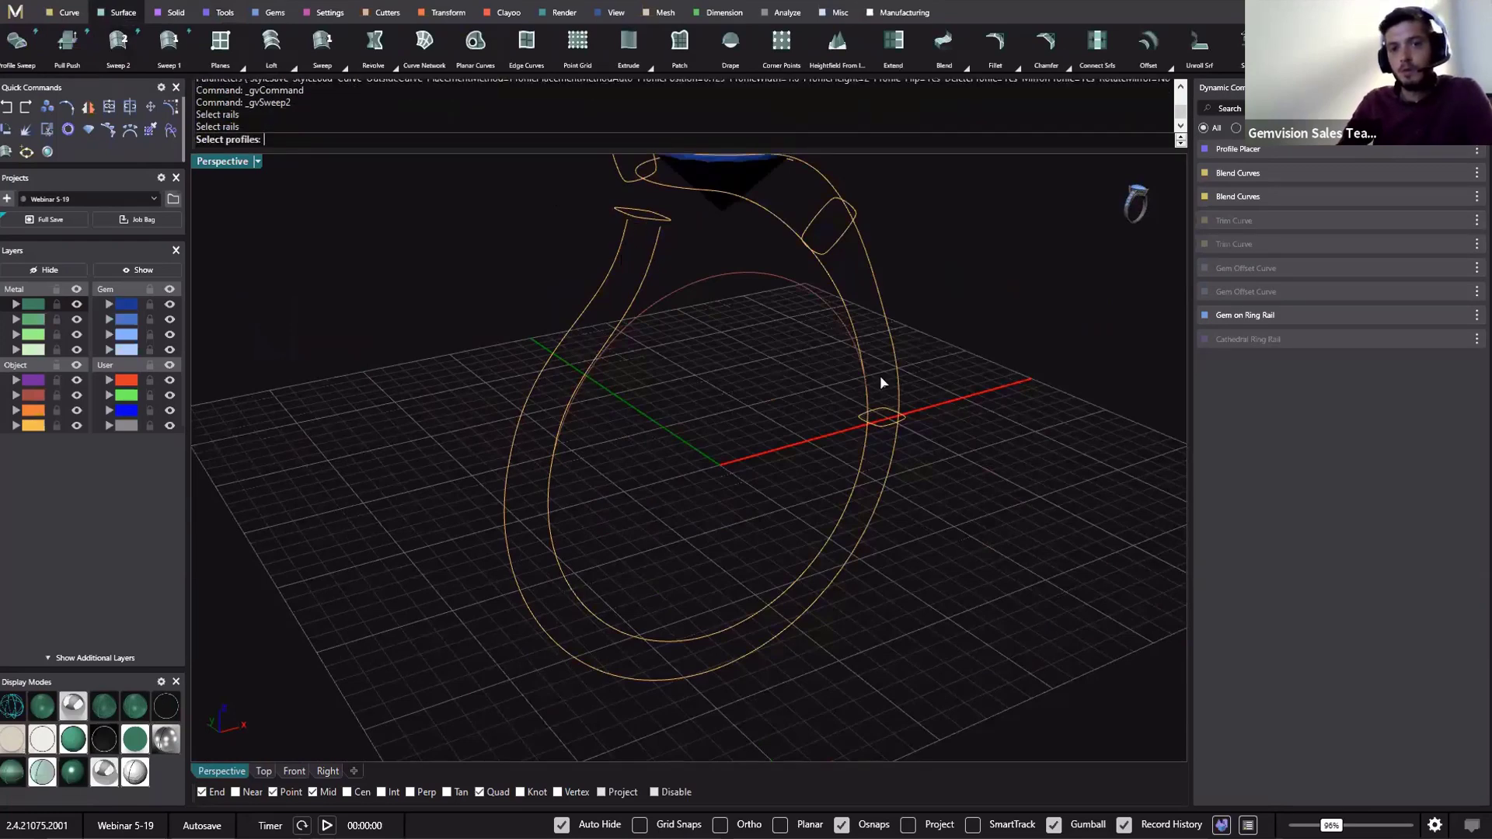
click(884, 425)
right_click(953, 442)
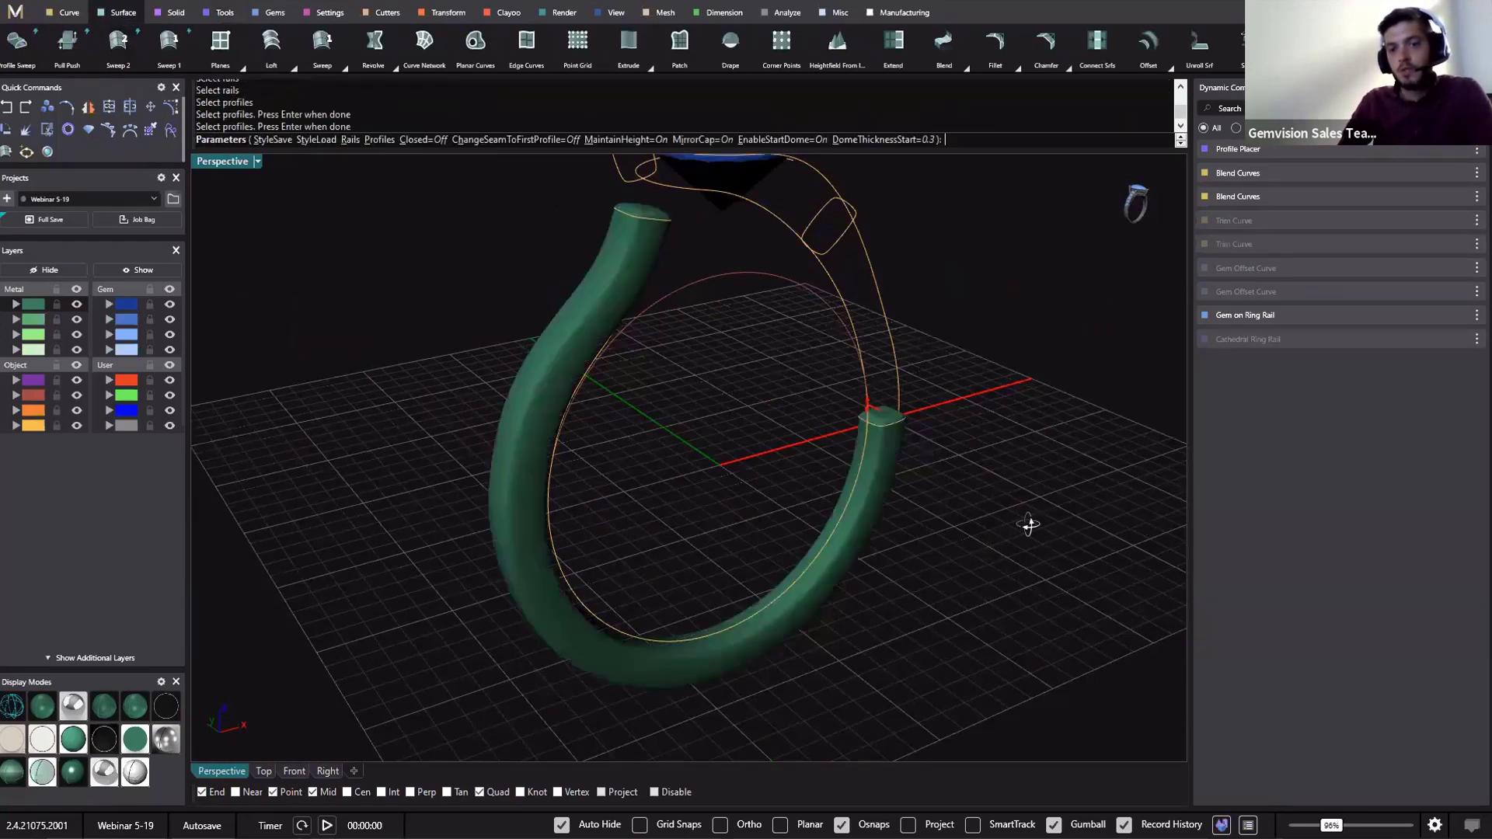
Finish the sweep with Mirror Cap and the start dome off and an end dome thickness of 1.4
right_drag(1029, 525, 624, 362)
right_drag(640, 421, 335, 341)
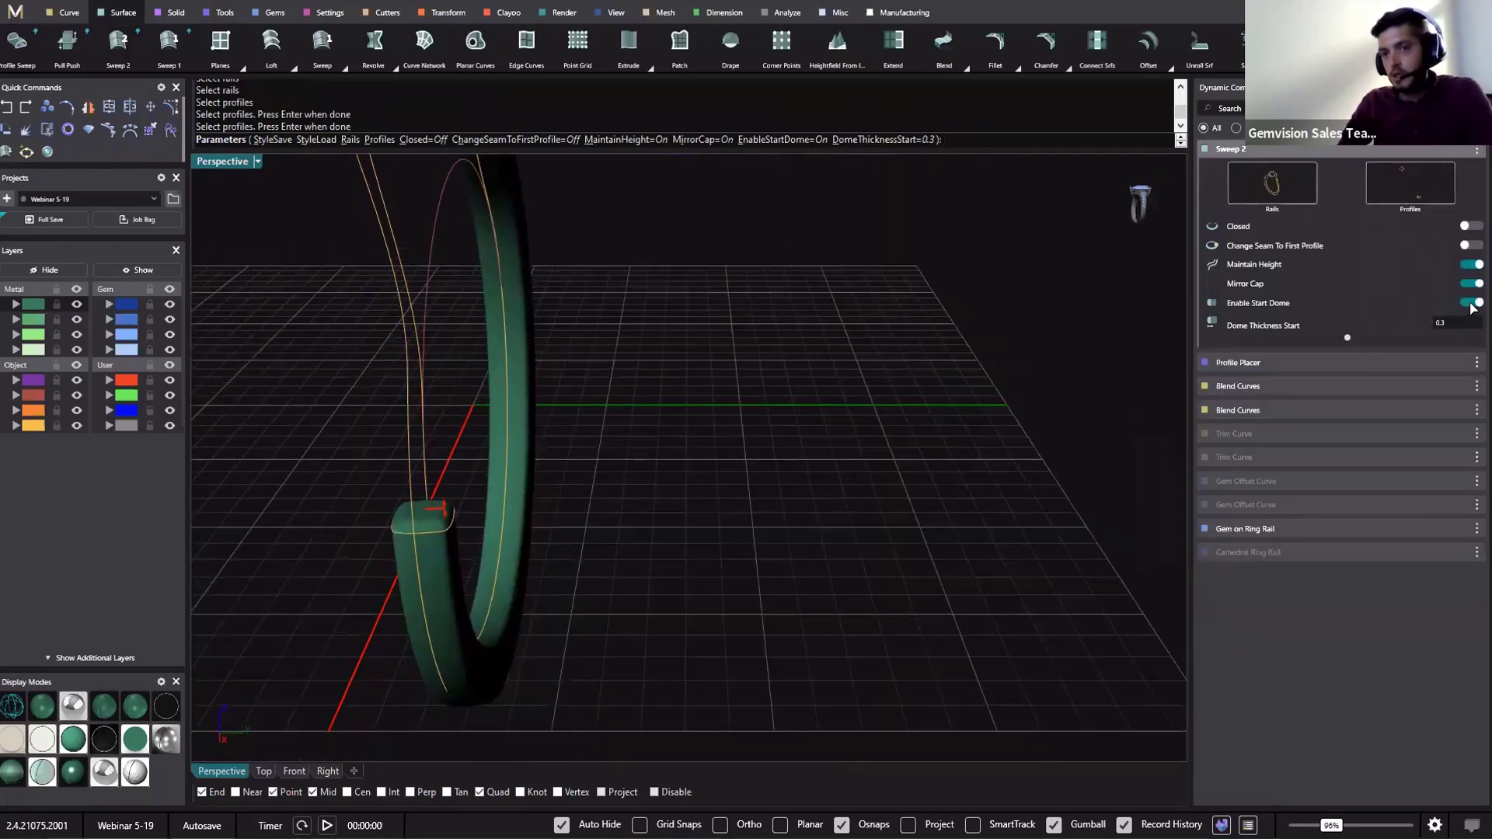
click(1471, 303)
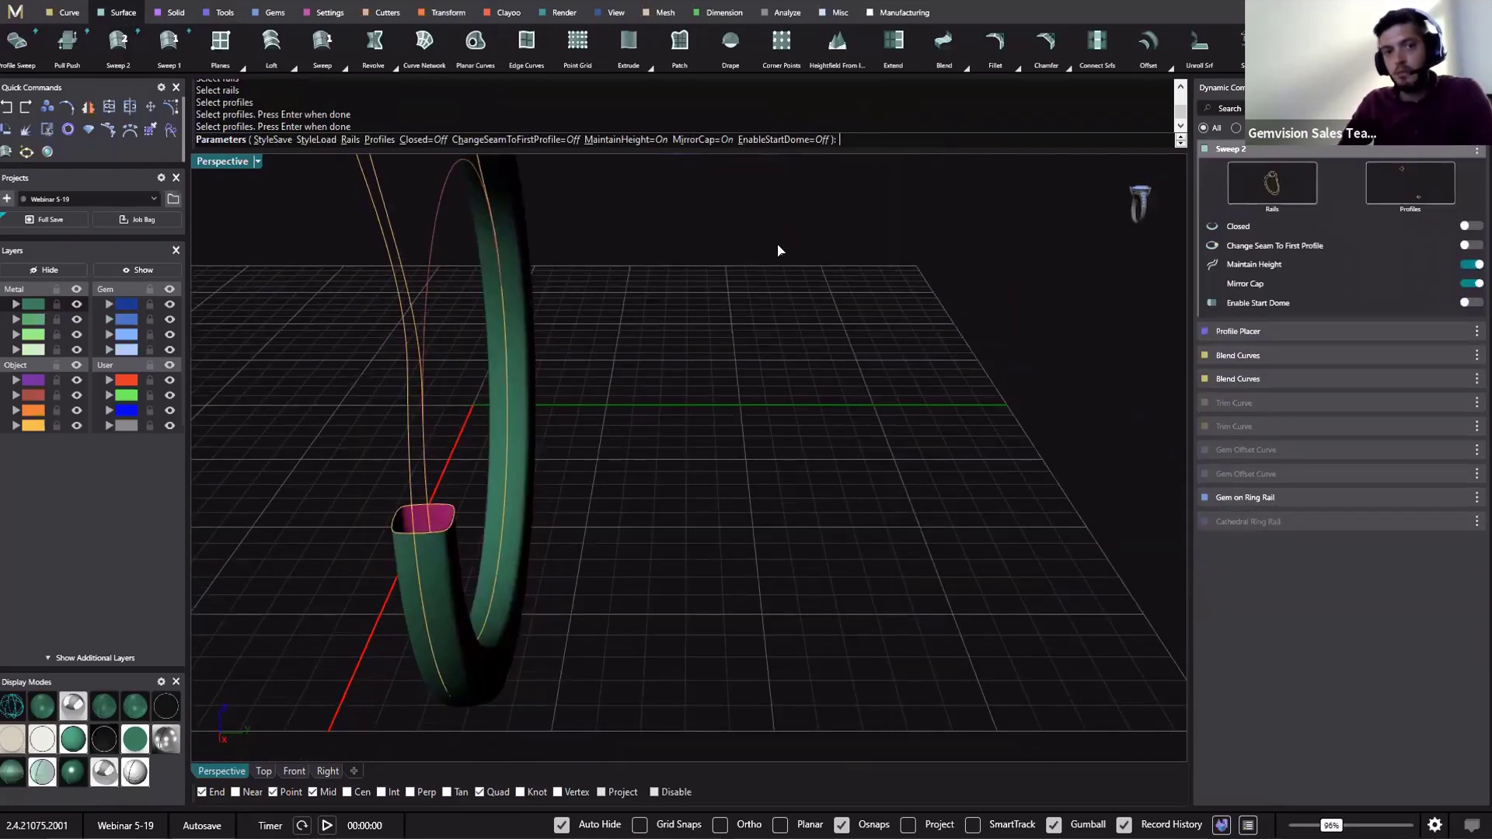
right_drag(780, 250, 450, 365)
click(1471, 284)
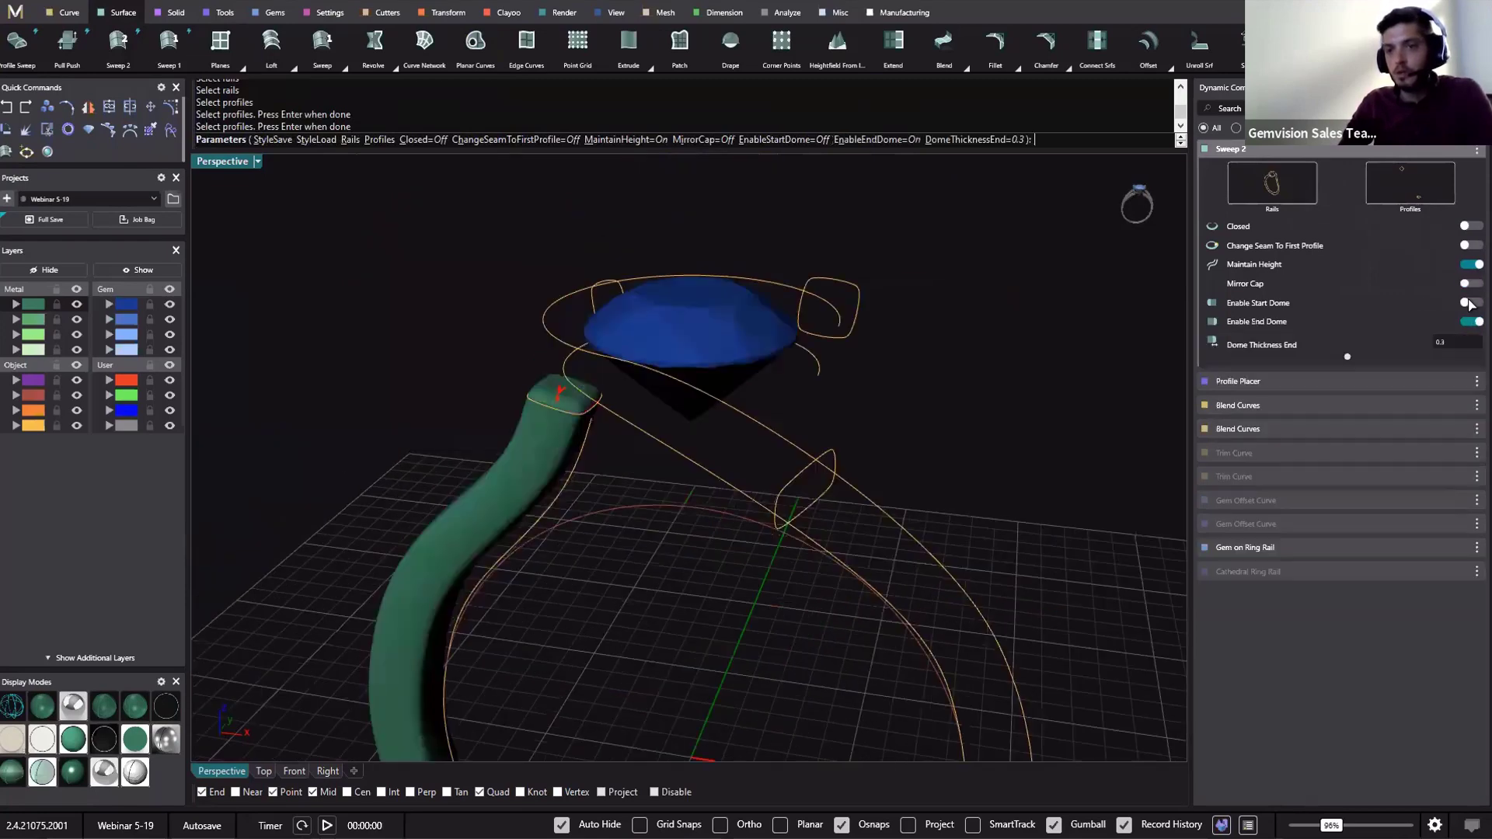
shift+right_drag(850, 593, 843, 584)
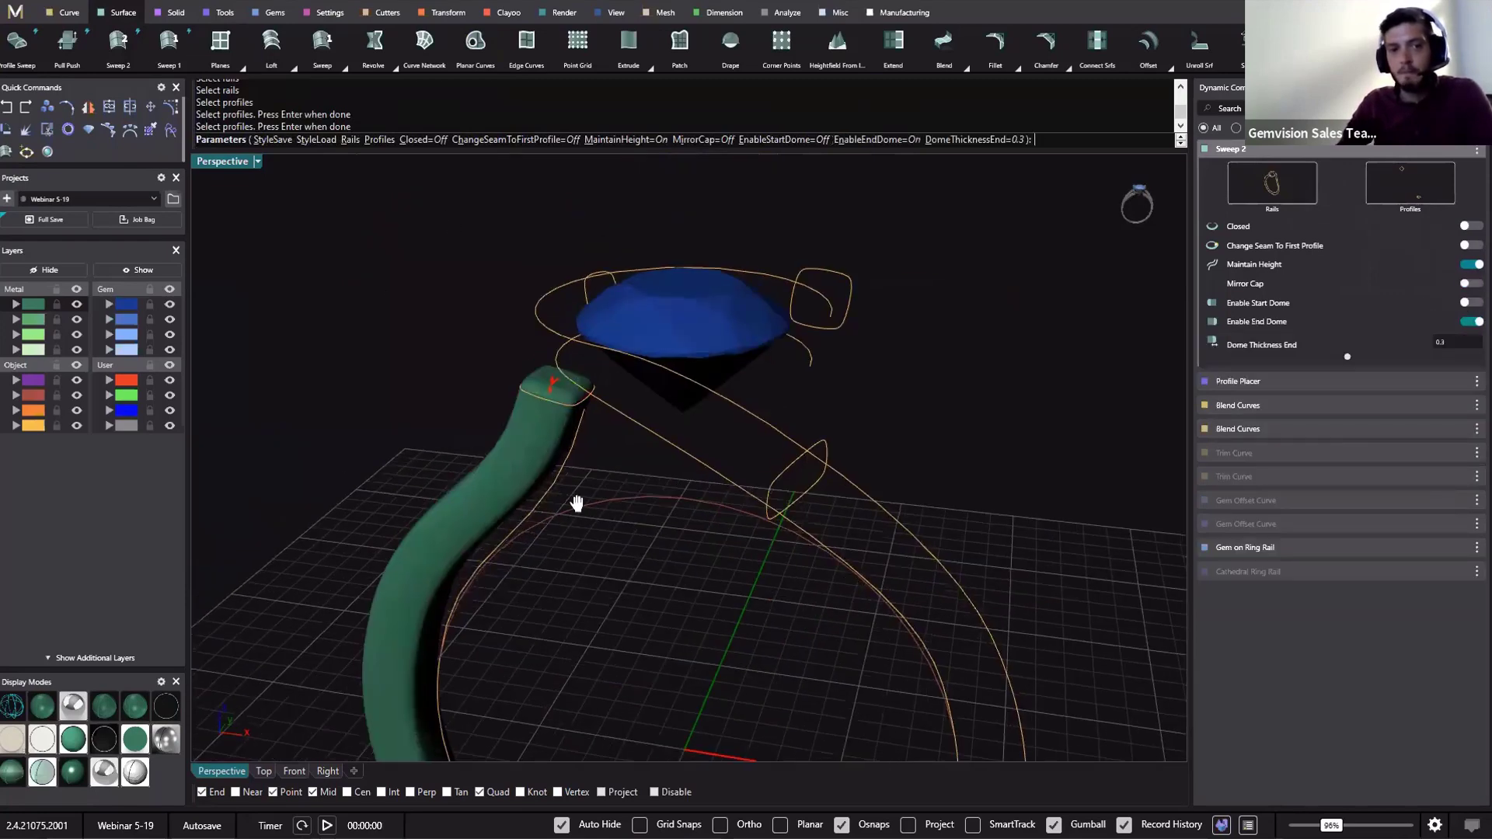
shift+right_drag(577, 504, 783, 494)
drag(782, 492, 786, 466)
key(Return)
Reopen the profile placement for editing and widen the profile at the gem-side junction to 1.8 mm
scroll(816, 674, down, 8)
shift+right_drag(815, 668, 730, 363)
scroll(732, 373, up, 10)
click(774, 371)
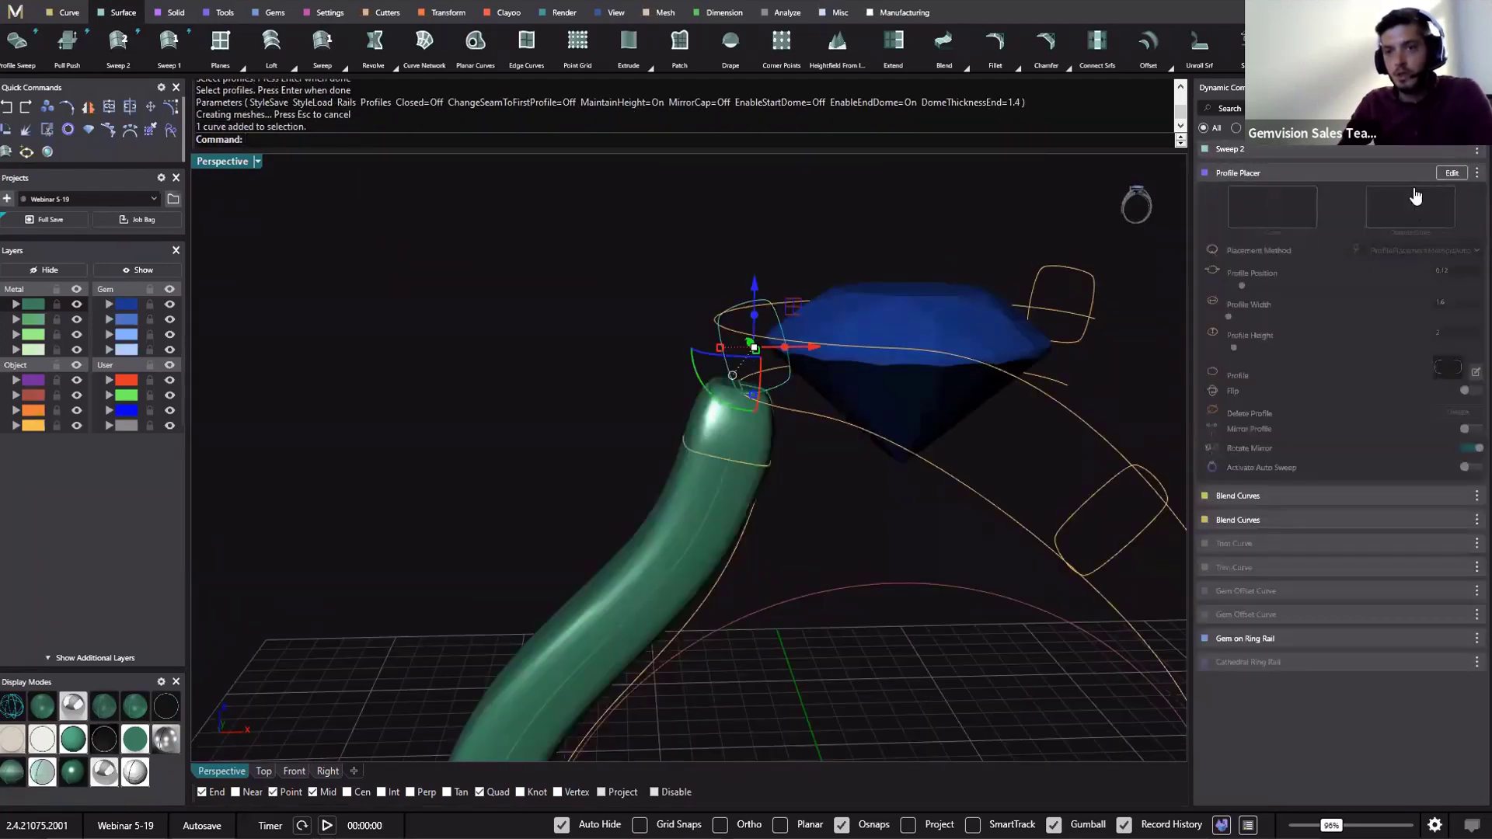
right_drag(978, 678, 956, 575)
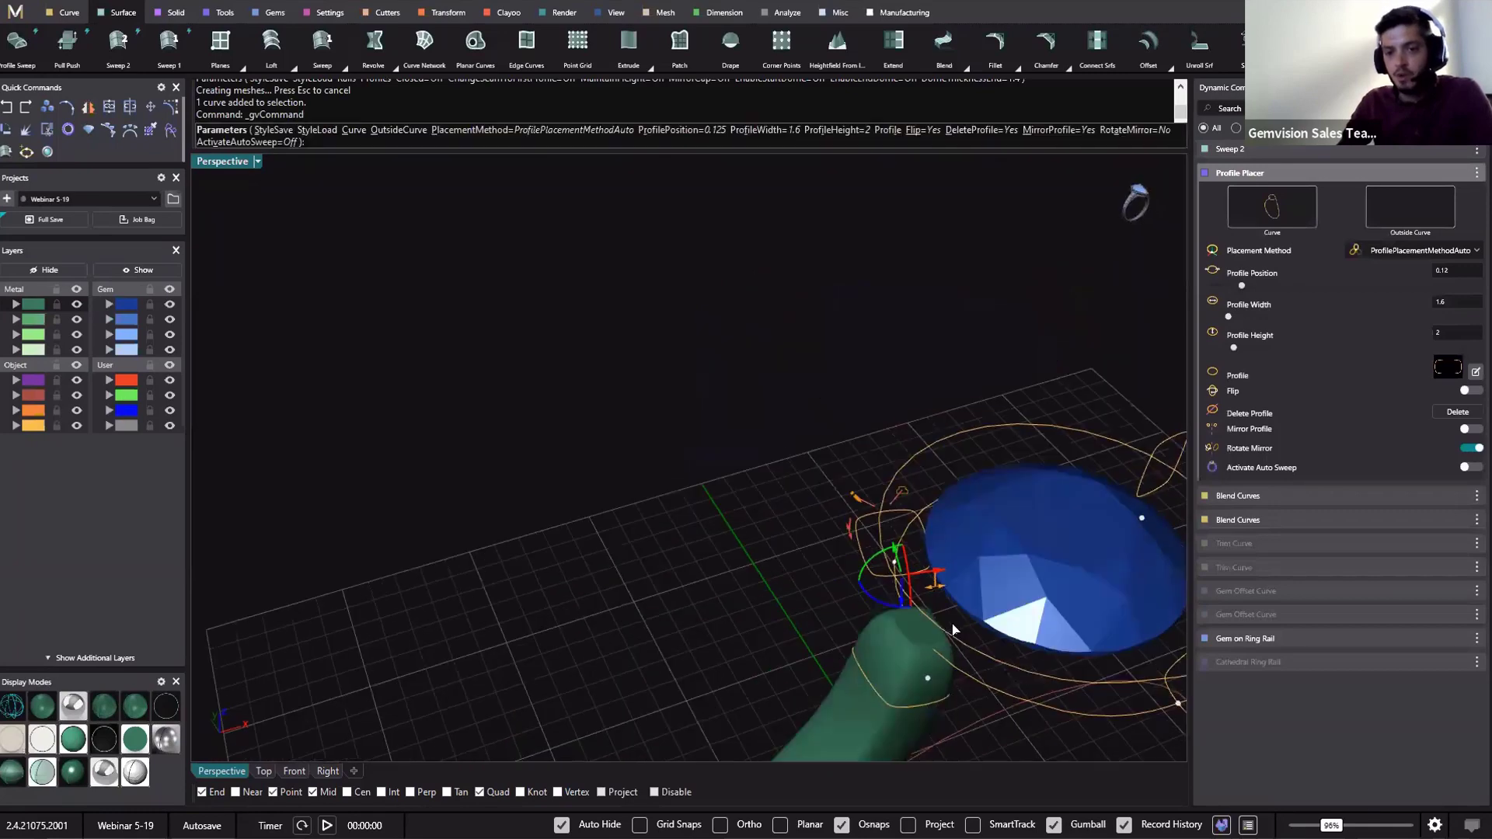
scroll(955, 575, up, 5)
drag(954, 575, 954, 583)
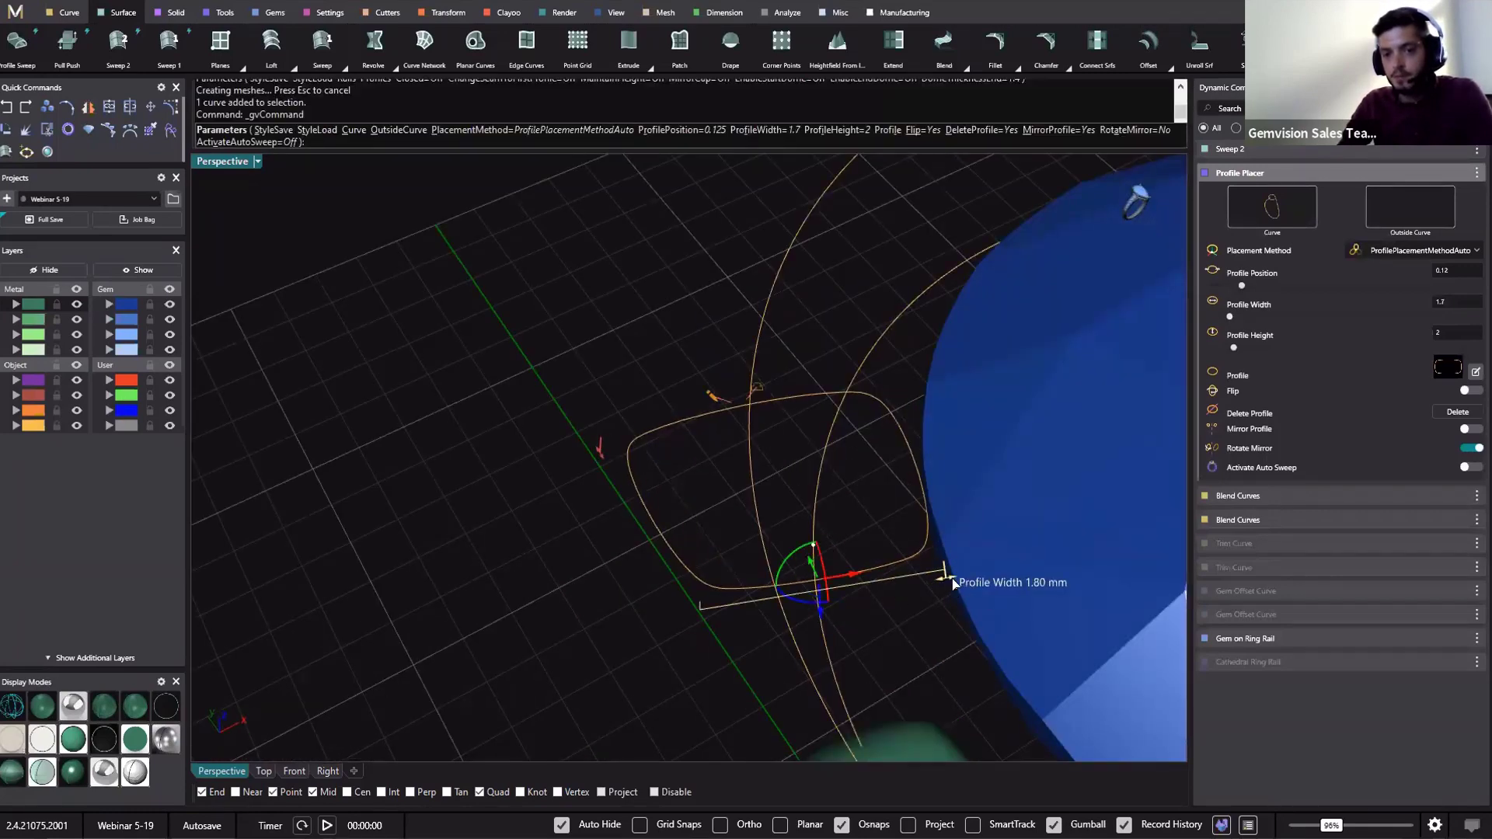
scroll(913, 573, down, 5)
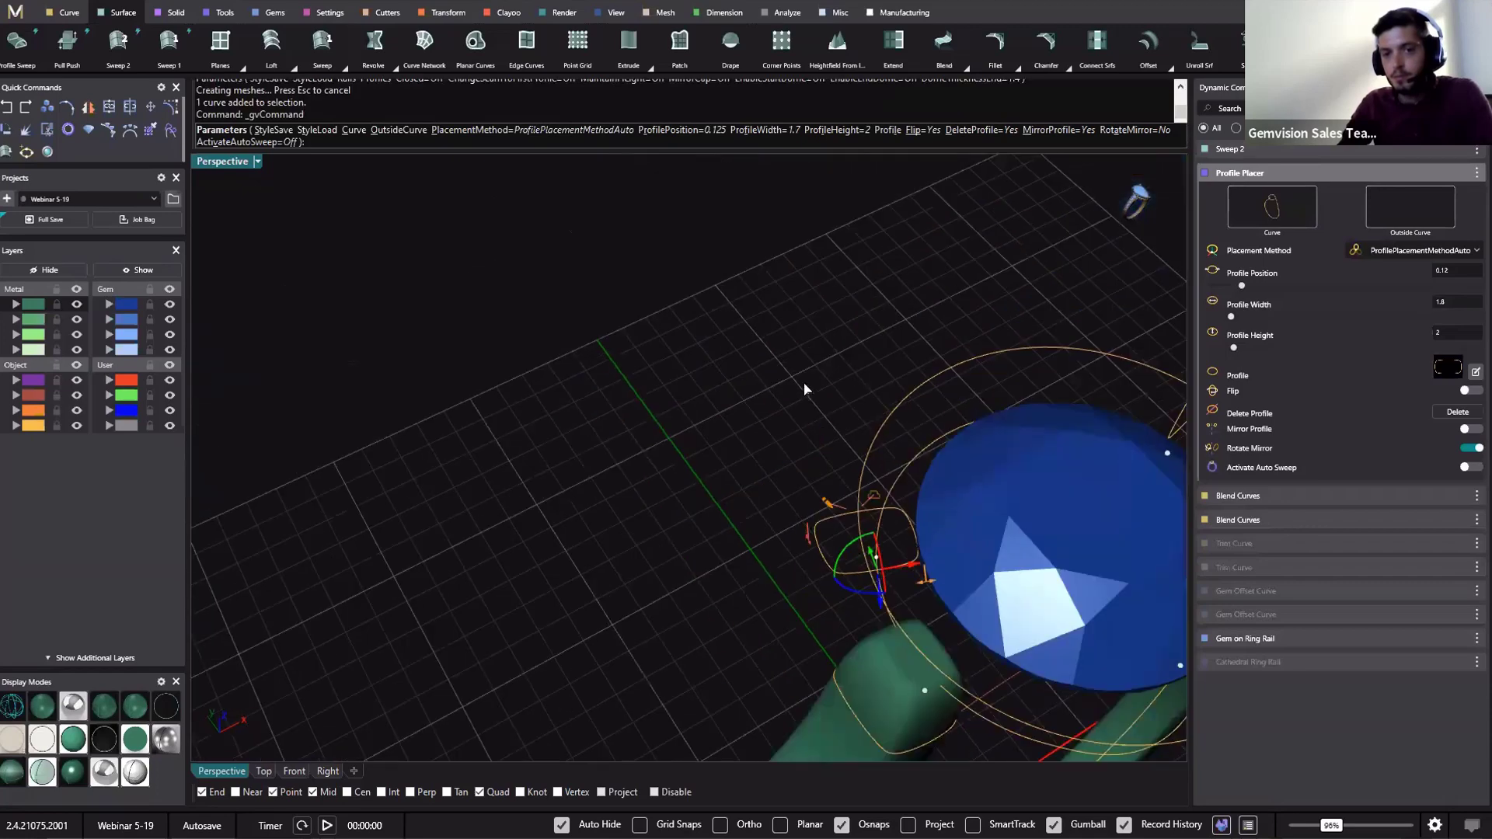
right_drag(804, 383, 800, 386)
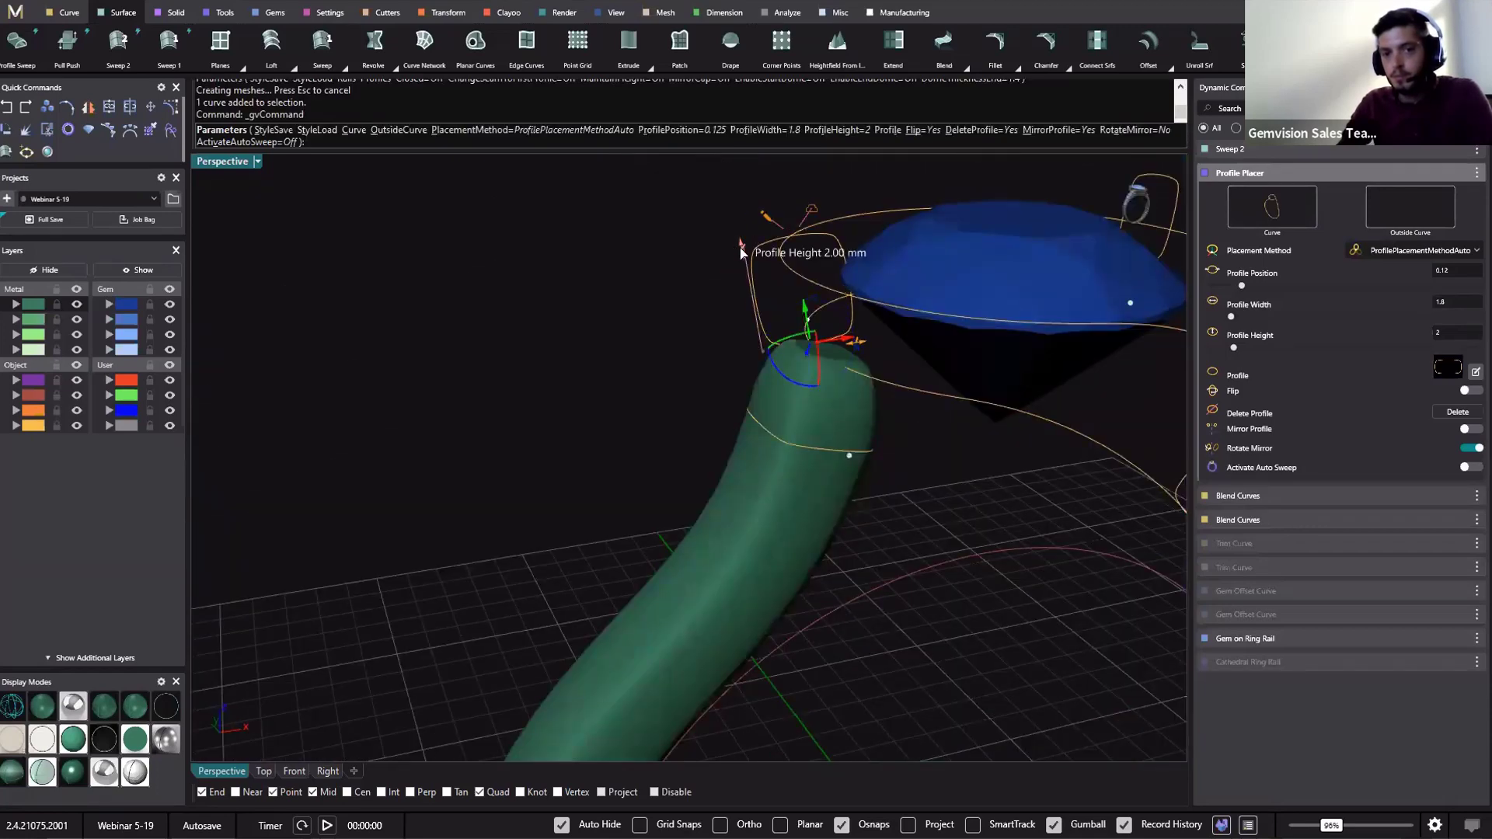
Lower the profile at the open end of the gem curve slightly and accept the profile placement
right_drag(1084, 385, 749, 290)
click(751, 289)
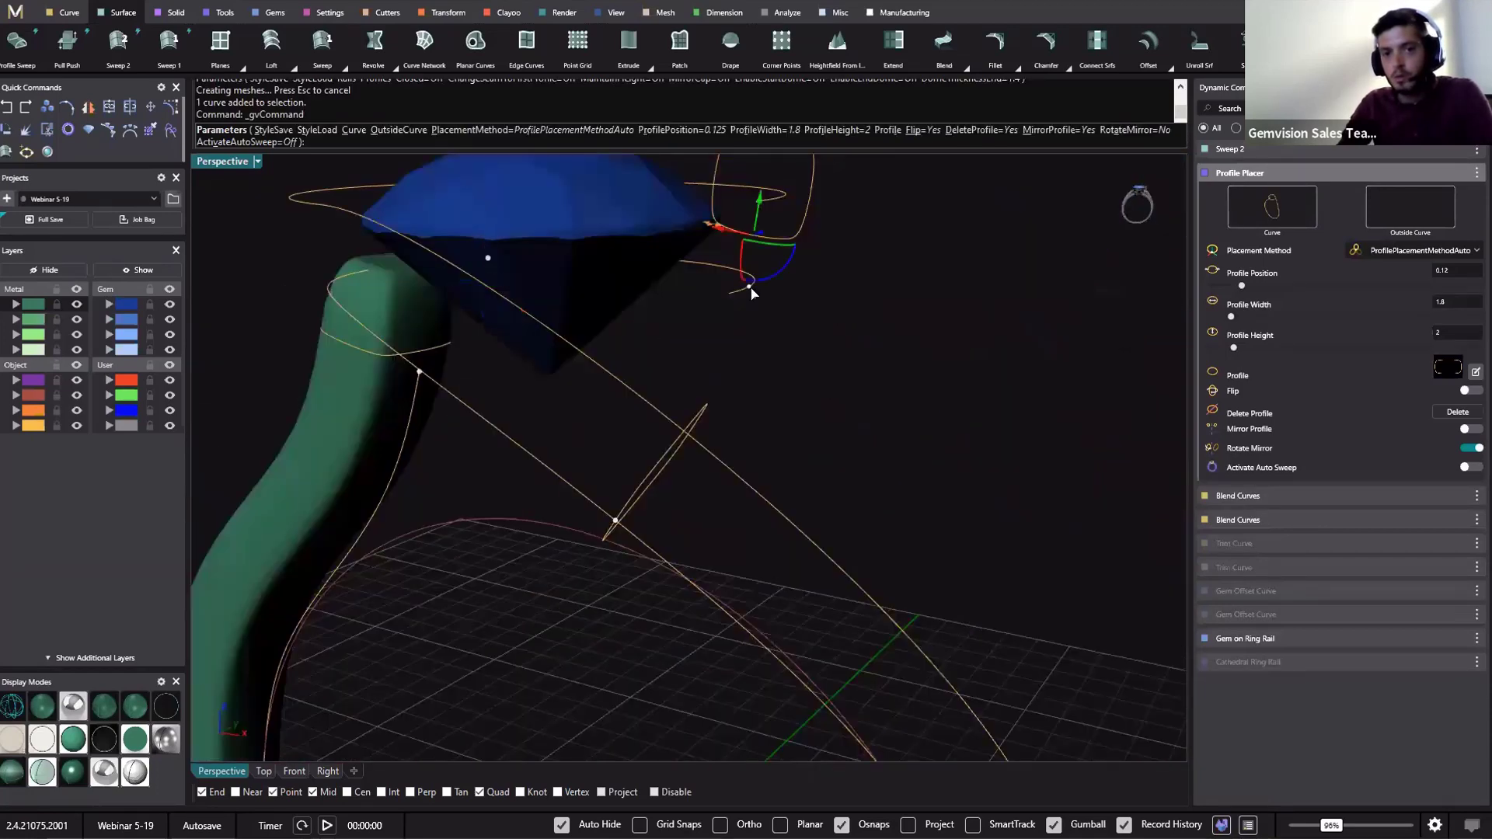
shift+right_drag(746, 353, 703, 528)
drag(780, 321, 784, 295)
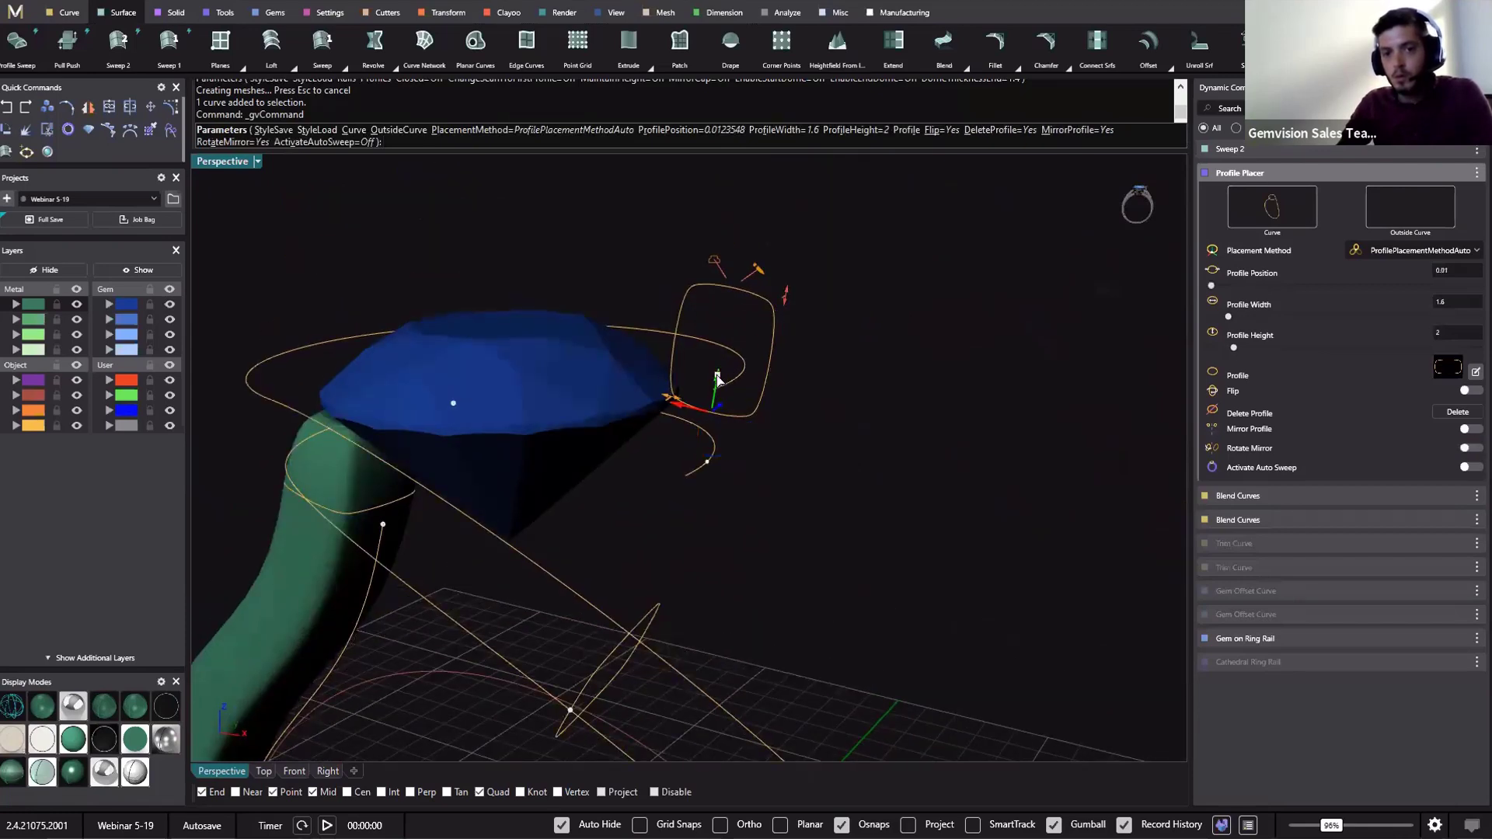
drag(716, 380, 712, 413)
scroll(799, 529, down, 3)
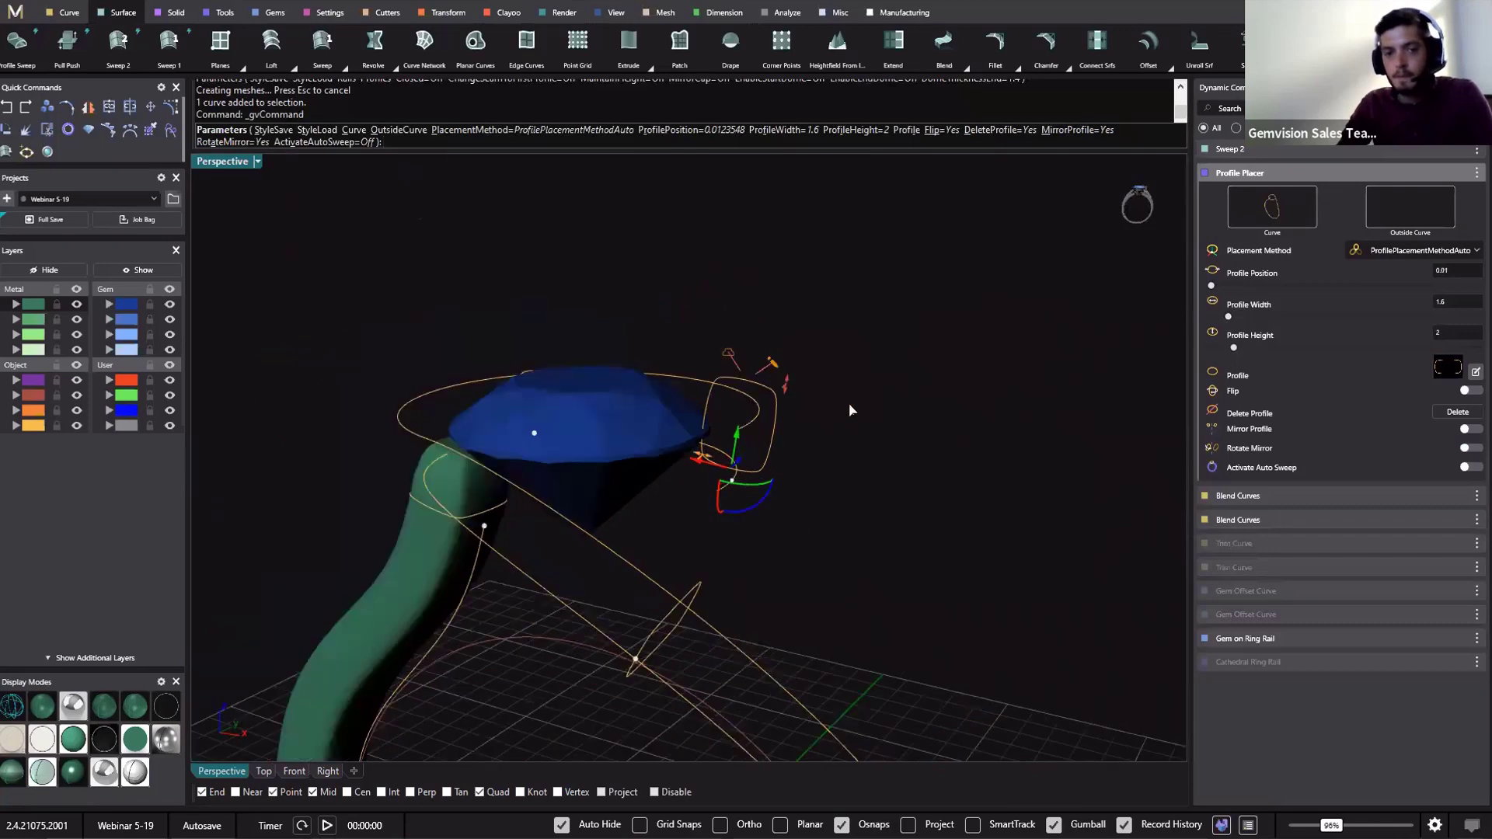
shift+right_drag(925, 684, 779, 409)
right_click(839, 513)
scroll(847, 458, down, 10)
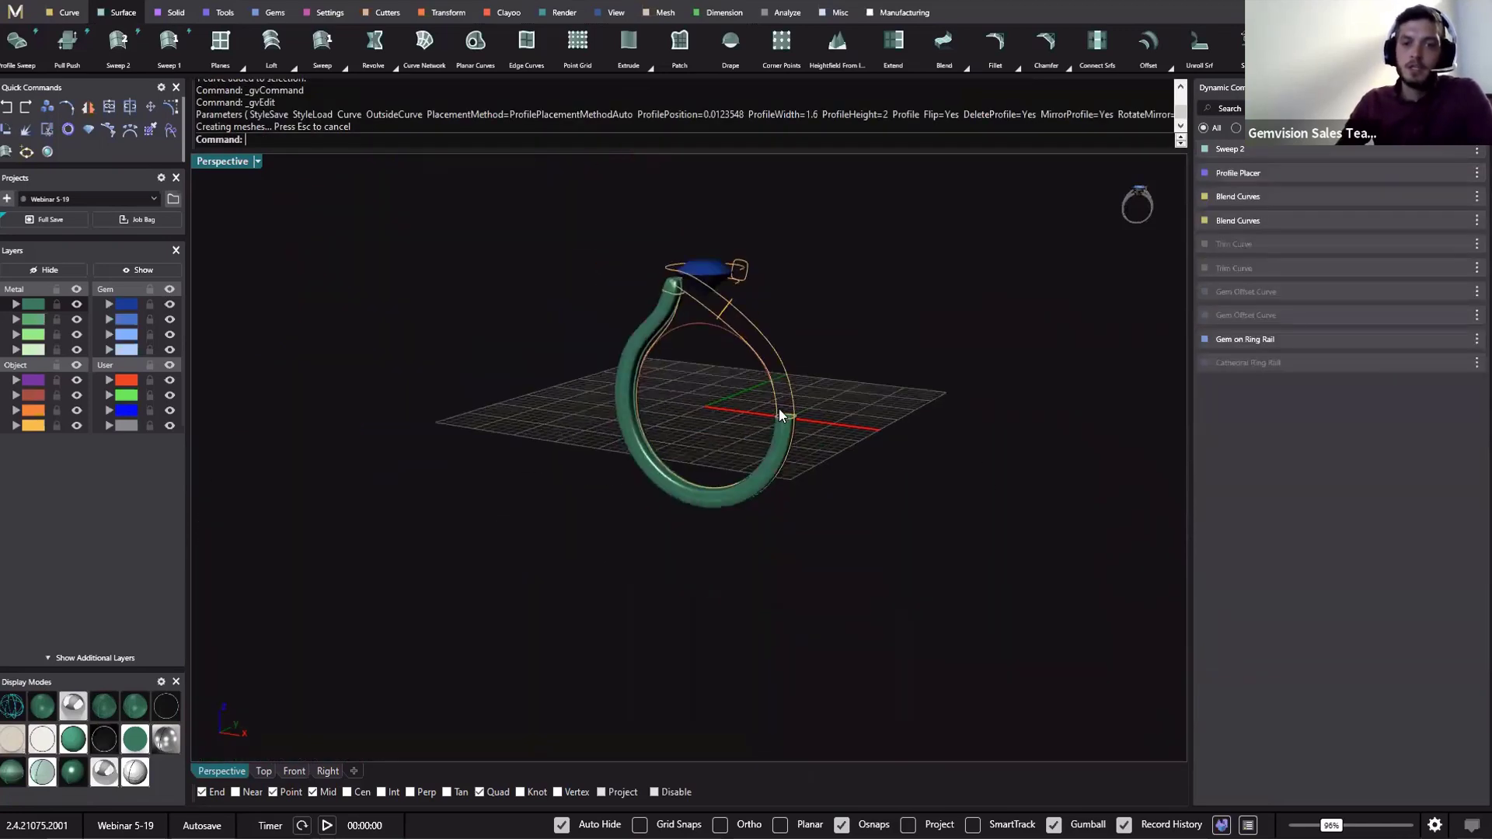
click(779, 414)
scroll(913, 470, up, 3)
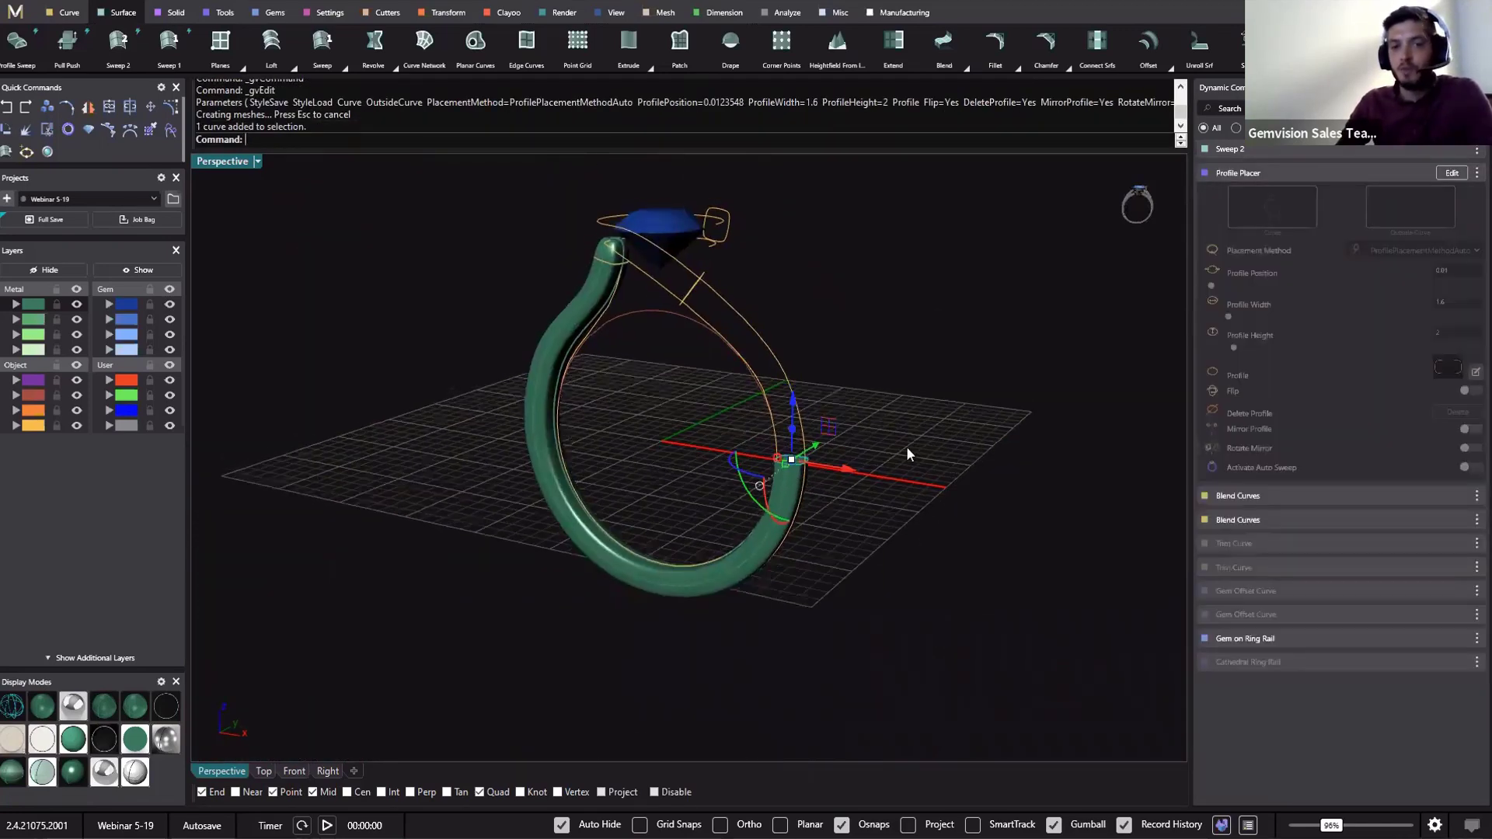
right_drag(640, 291, 1045, 311)
click(966, 263)
right_drag(966, 263, 822, 266)
right_drag(709, 437, 559, 435)
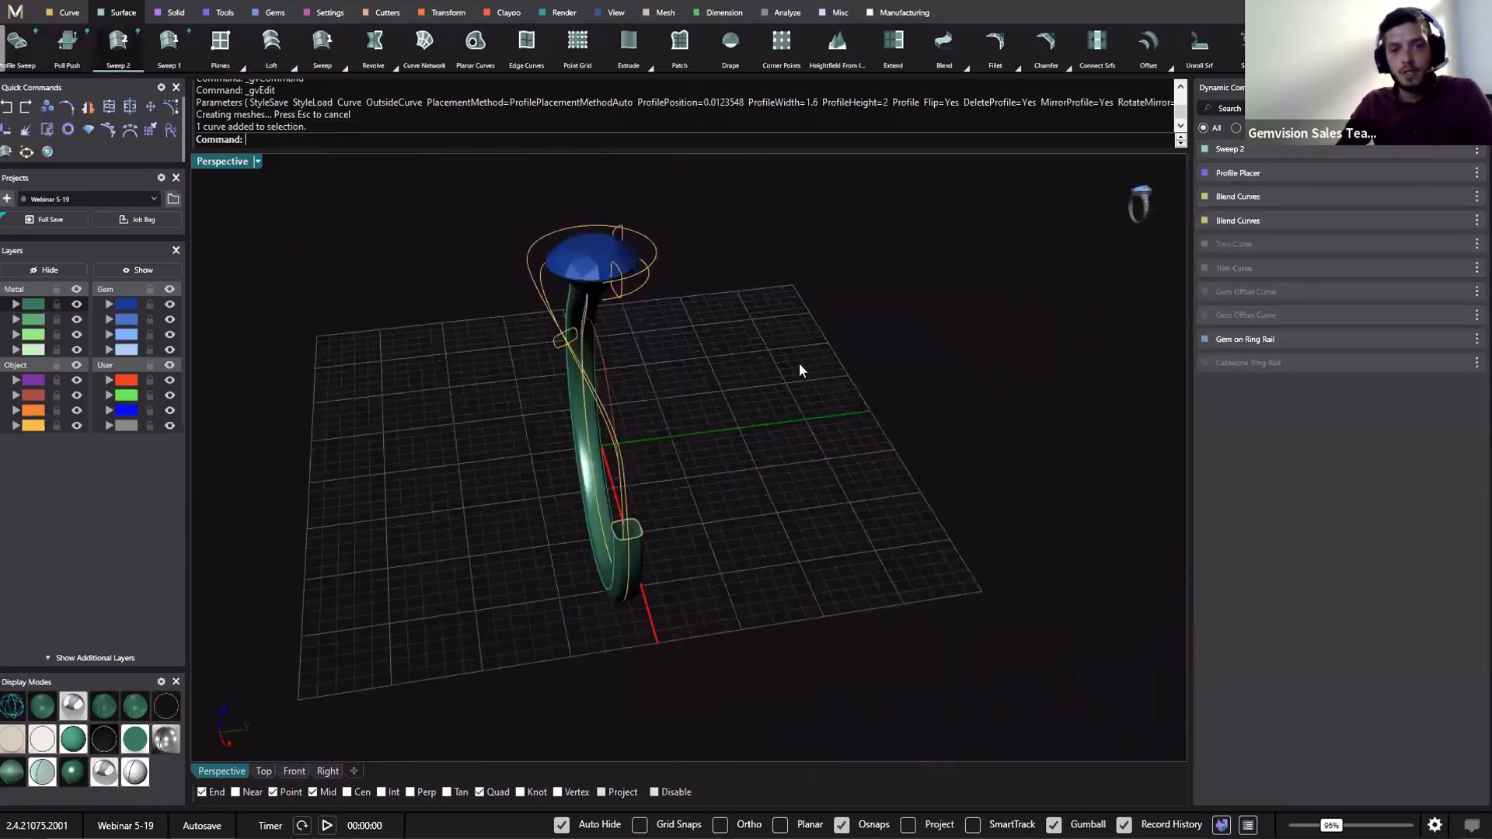
Sweep the upper band with Sweep 2 along its two rails, using the side, upper shank and gem-side profiles
right_drag(799, 362, 798, 333)
click(798, 334)
click(866, 437)
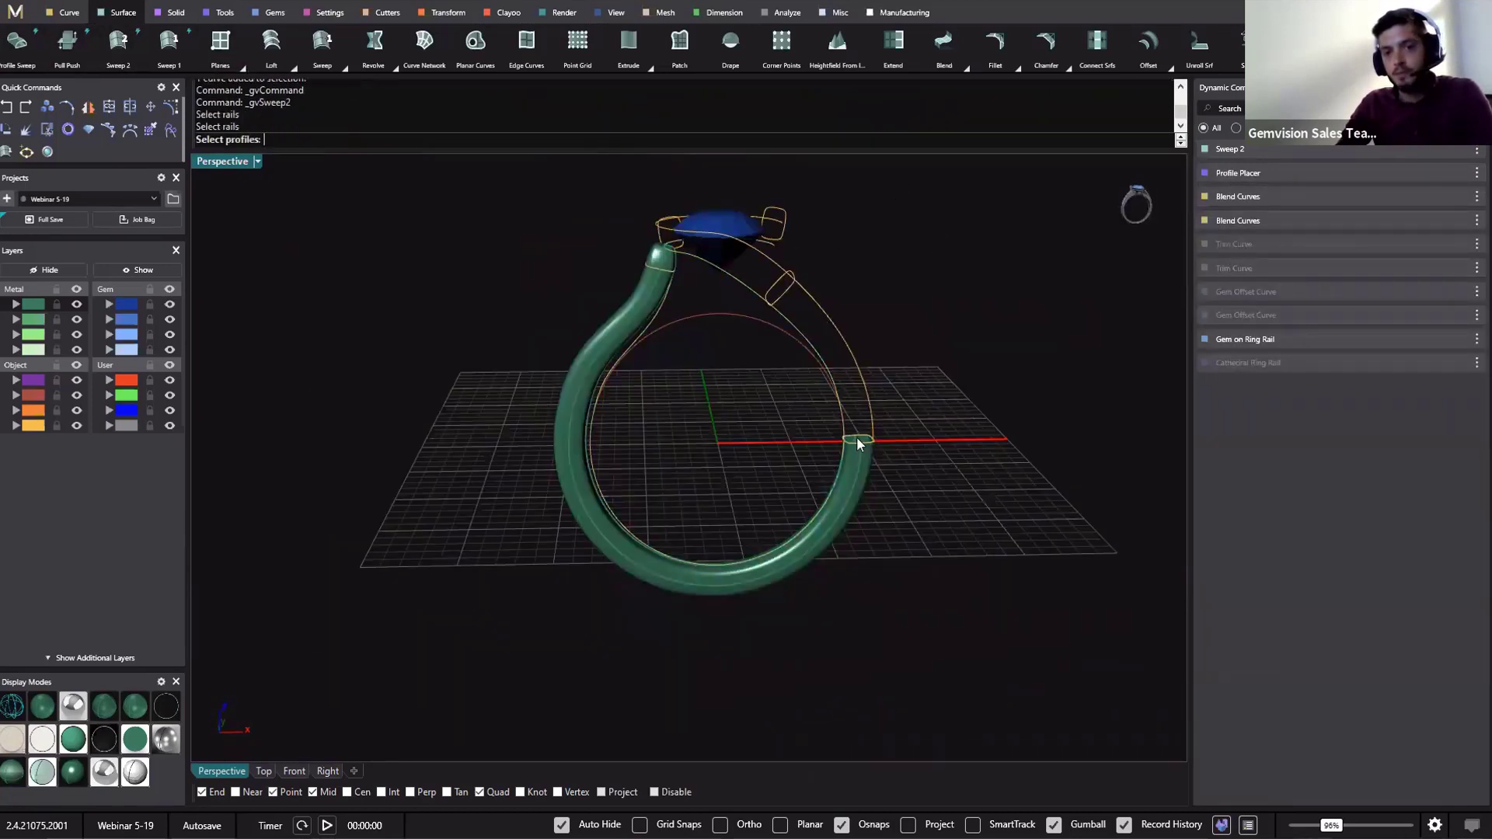
click(856, 437)
click(785, 294)
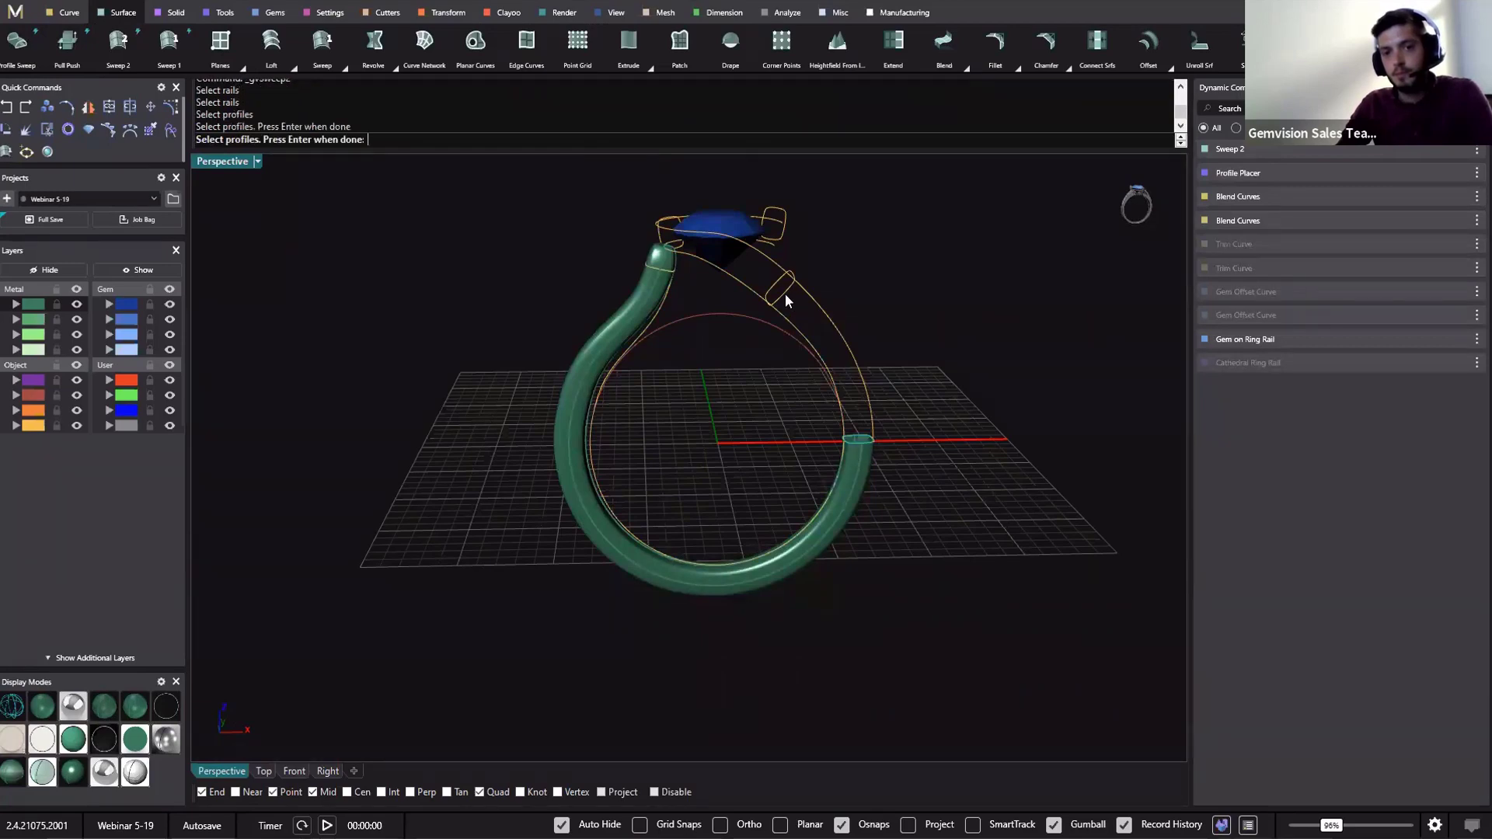
click(658, 236)
click(1088, 356)
scroll(1088, 356, up, 4)
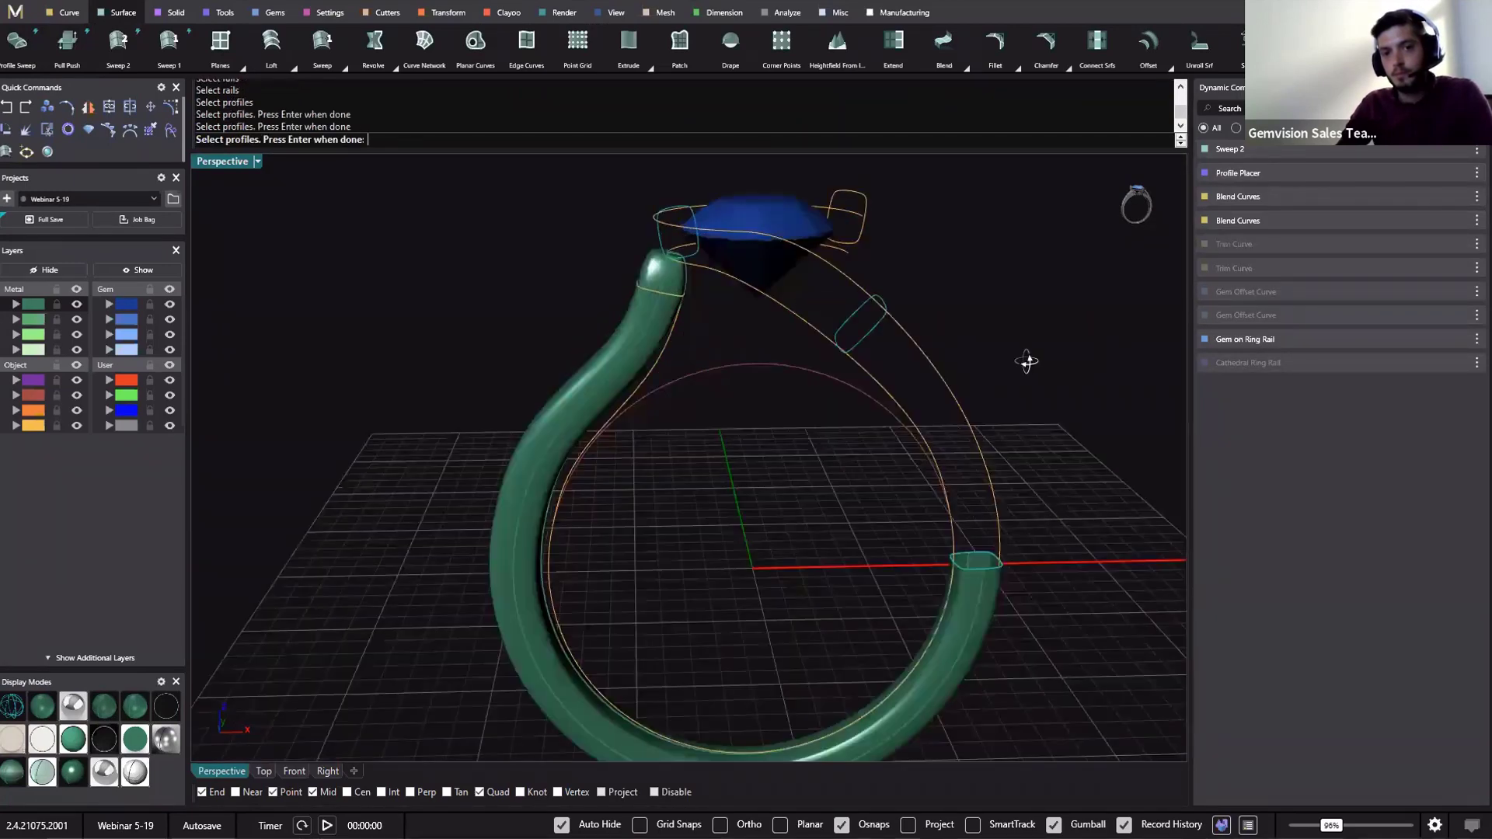
right_click(946, 313)
Finish the upper band sweep with Mirror Cap, the start dome and the end dome turned off
right_drag(831, 297, 703, 372)
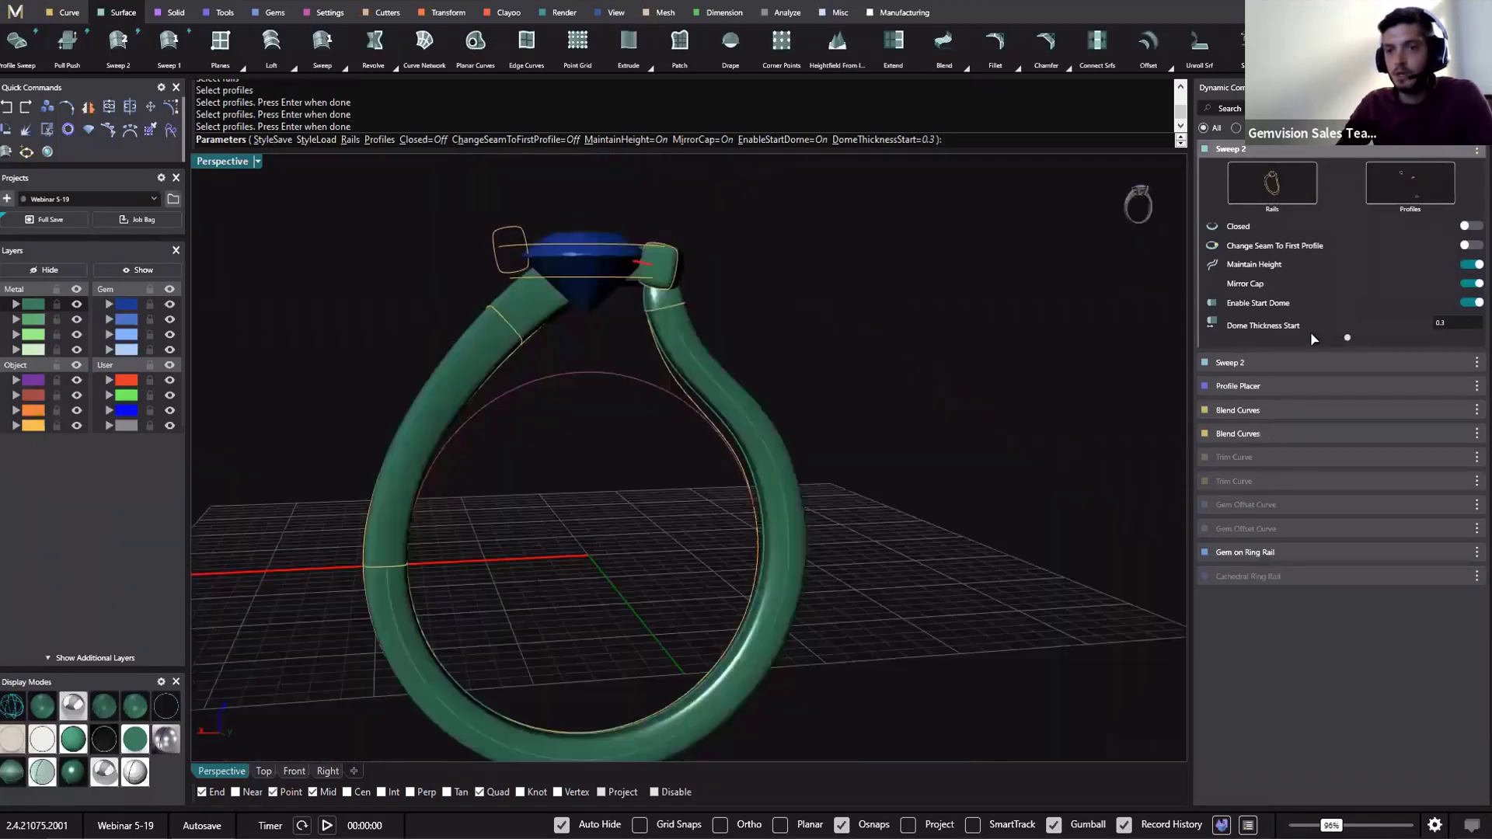
click(1470, 284)
click(1470, 304)
click(1469, 321)
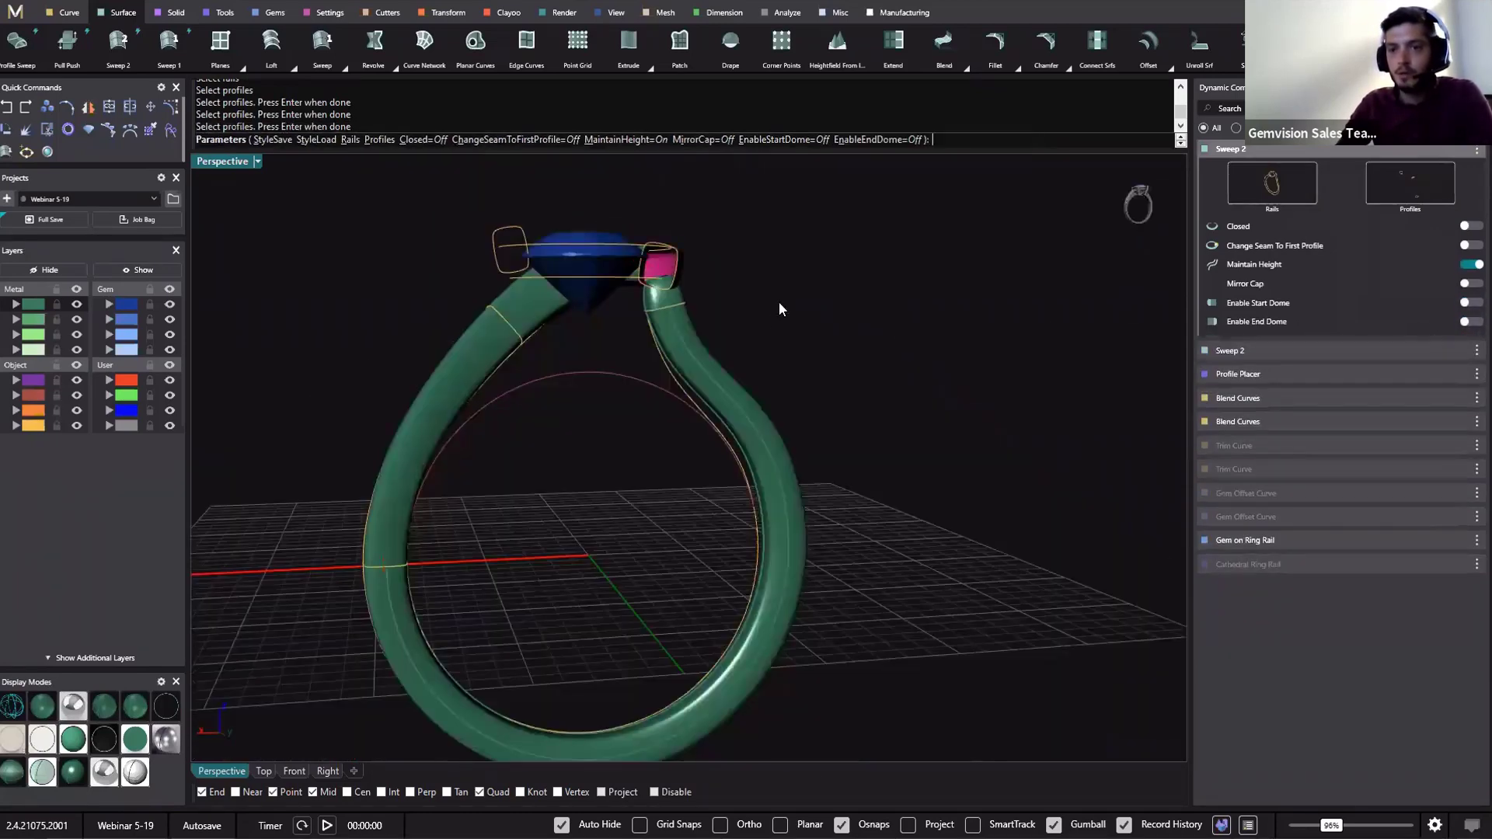
right_drag(867, 397, 575, 354)
key(Return)
Sweep the front of the gem surround with Sweep 1 along the lower gem curve, using the open-end and gem-side junction profiles
right_click(575, 353)
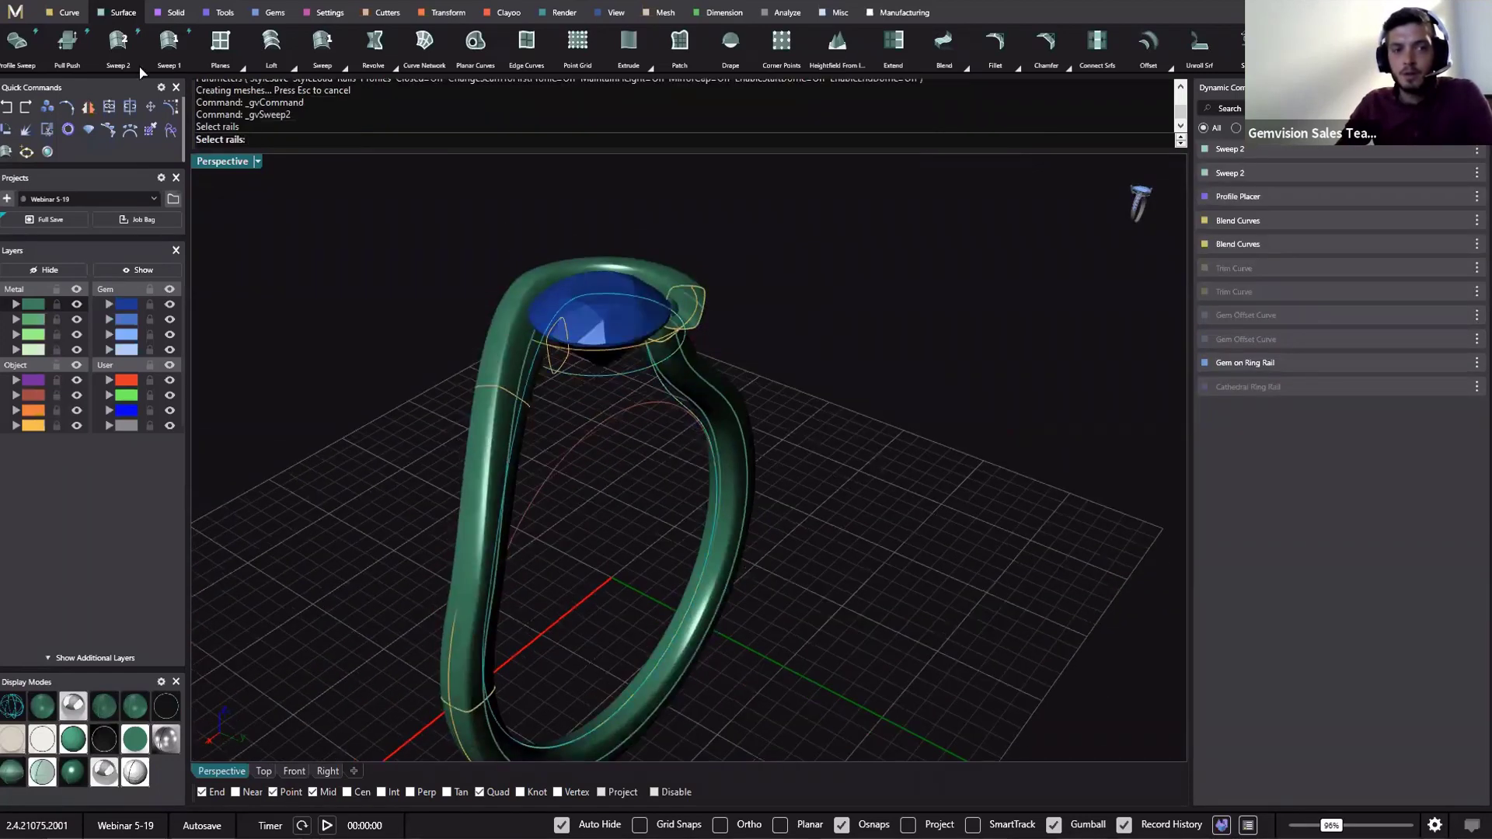
key(Escape)
click(169, 48)
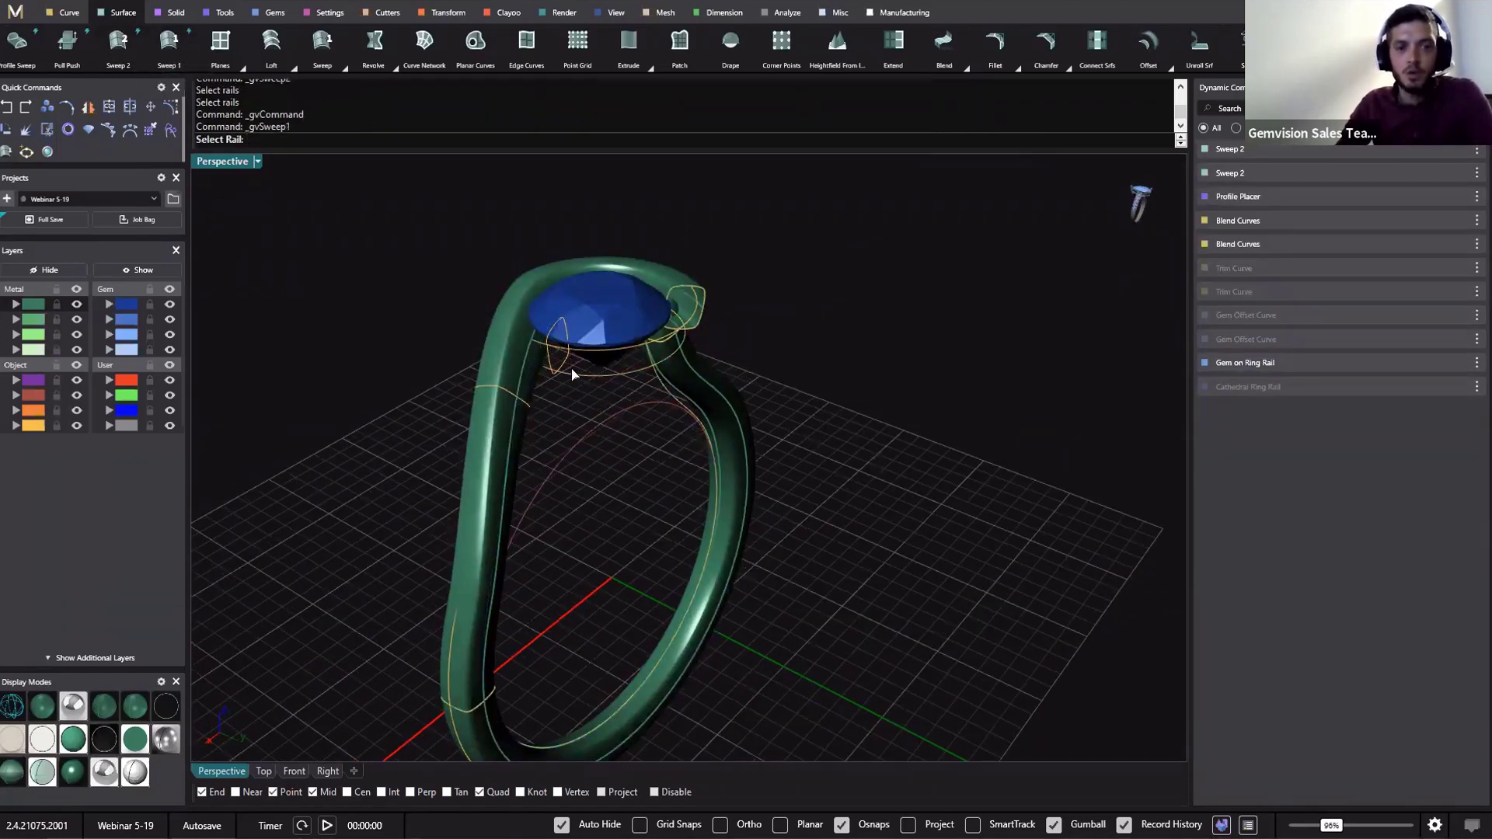
click(574, 372)
click(694, 294)
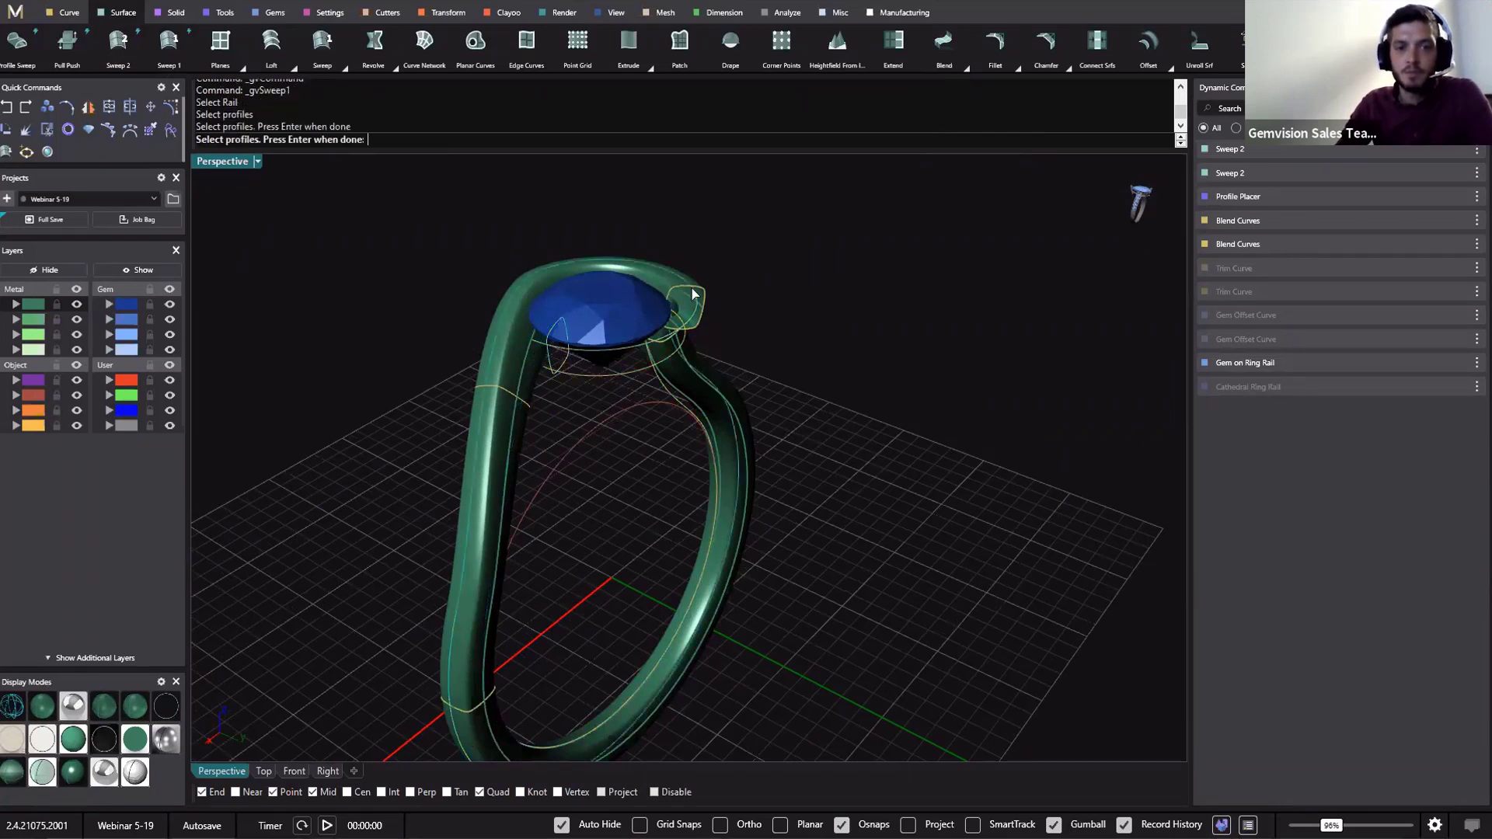
click(701, 299)
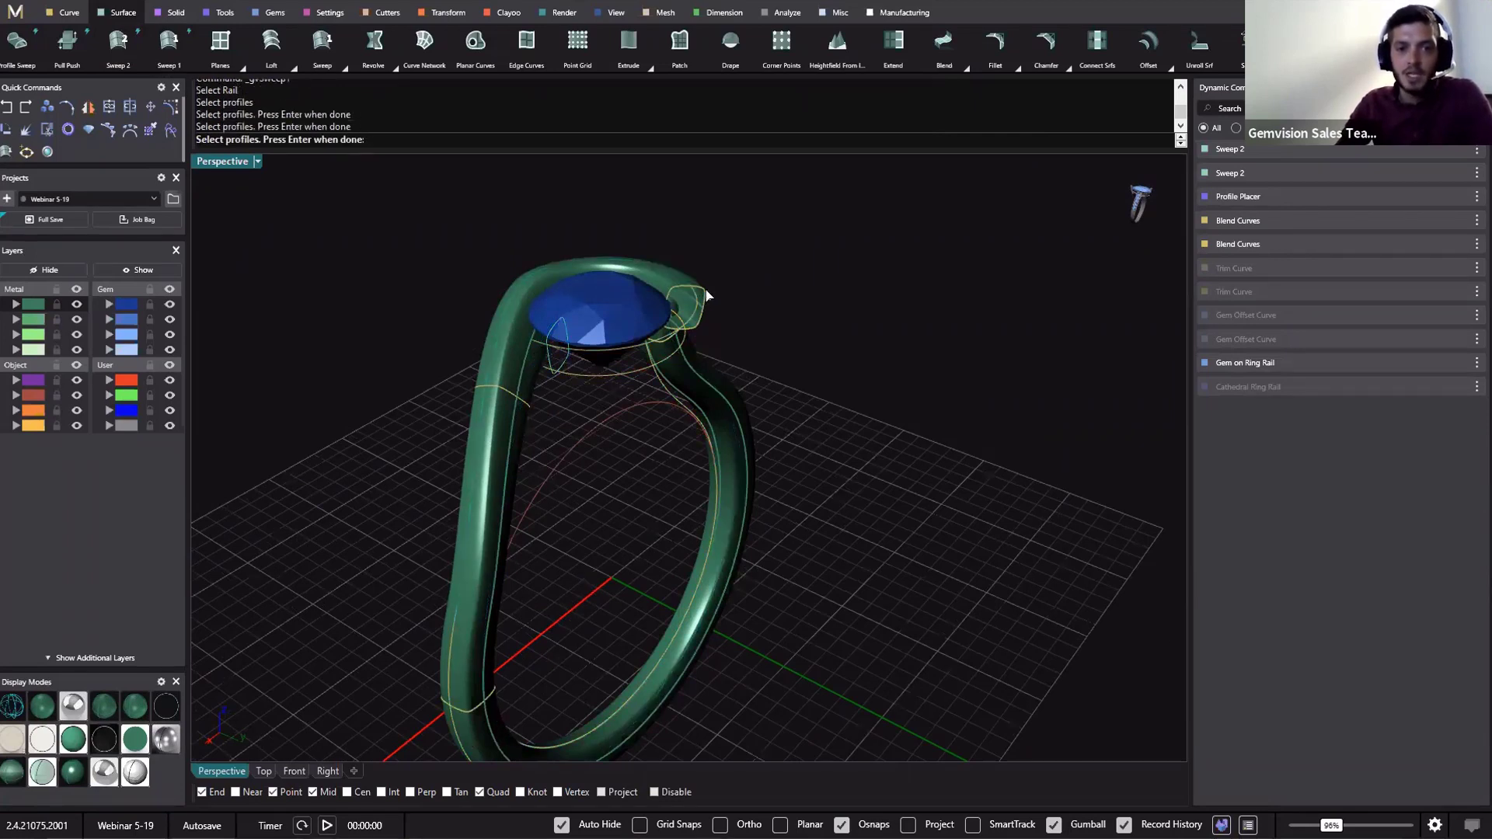
click(705, 290)
right_click(741, 317)
Set the start dome thickness of the gem surround sweep to 0.8 mm and accept it
right_drag(697, 331, 454, 326)
scroll(452, 318, up, 8)
drag(450, 318, 447, 308)
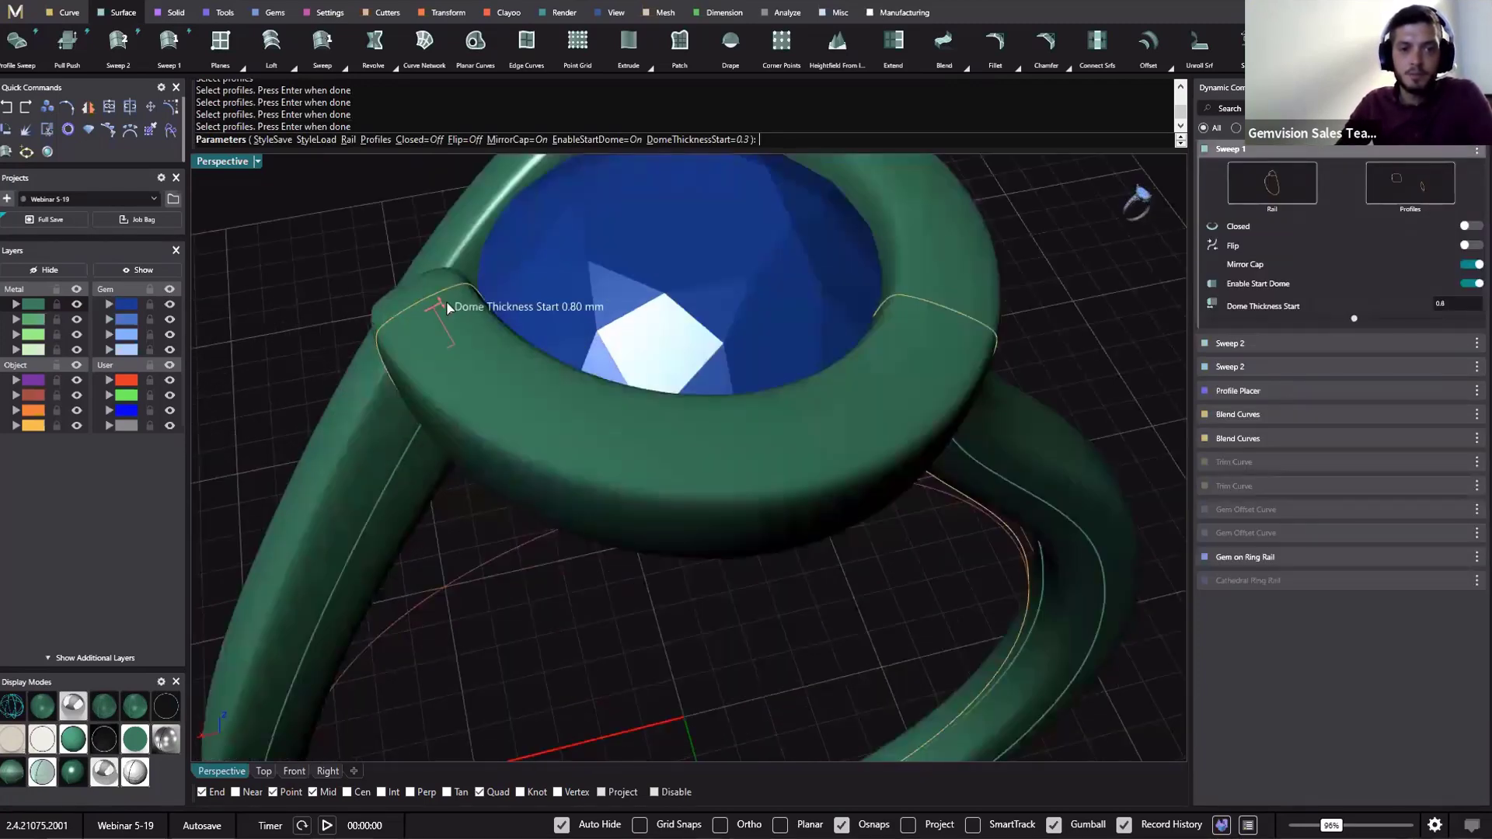
right_drag(498, 306, 505, 273)
shift+right_drag(789, 399, 798, 452)
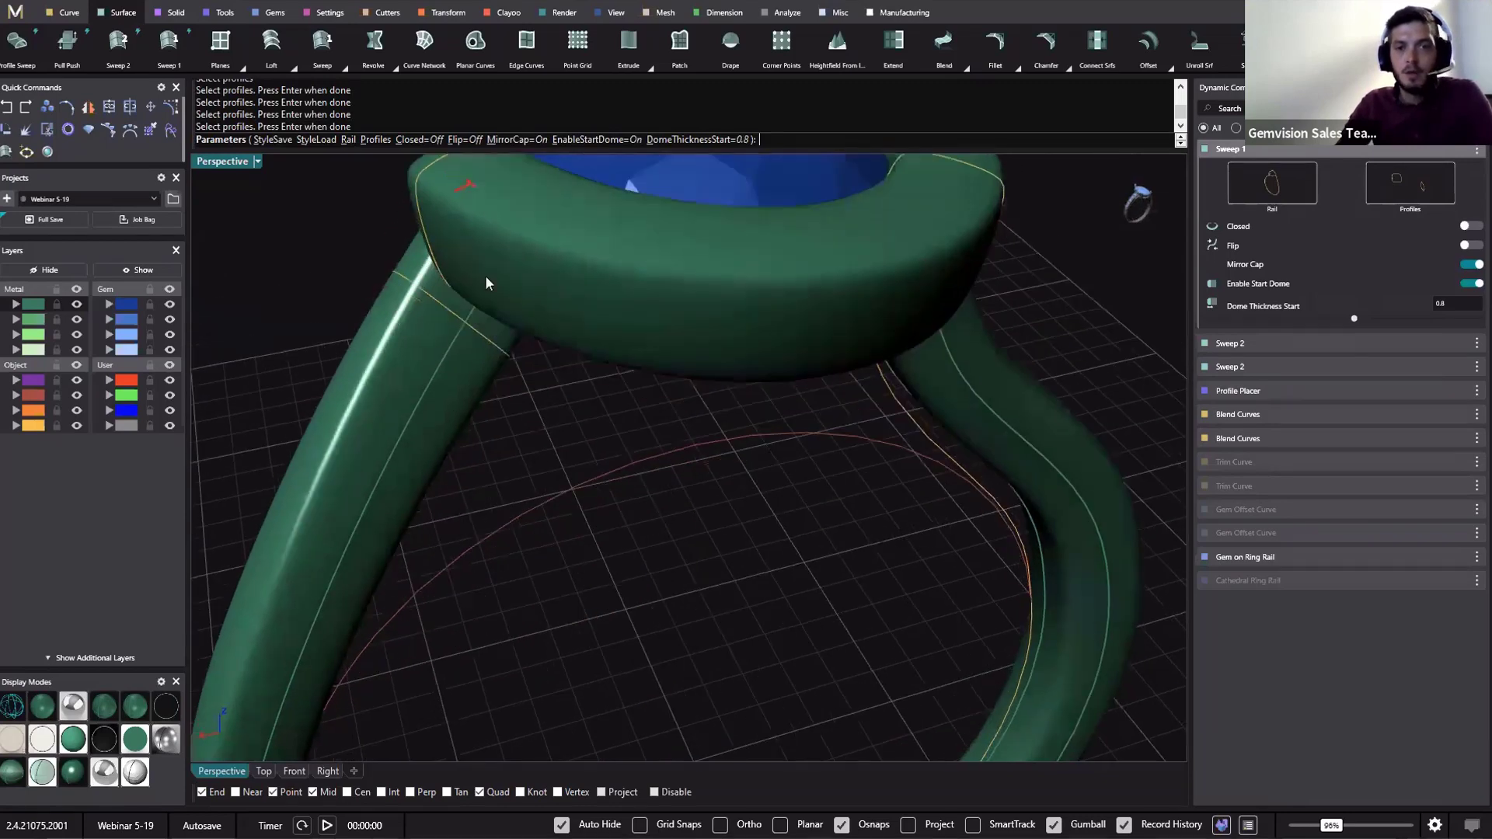
right_click(483, 275)
Reopen the profile placement and nudge the open-end and gem-side junction profiles slightly inward toward the gem
click(435, 273)
click(474, 317)
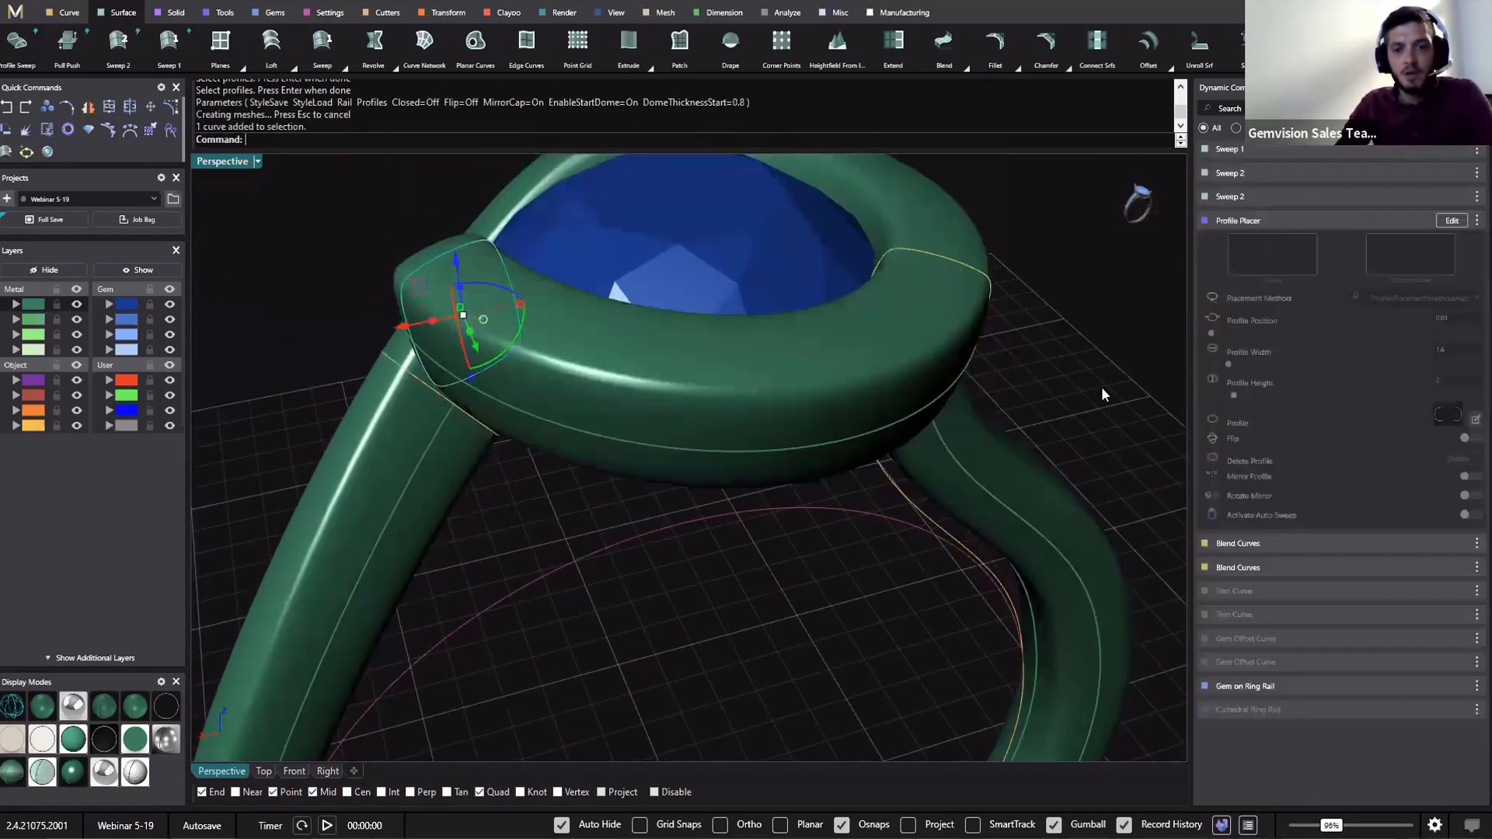
click(1451, 221)
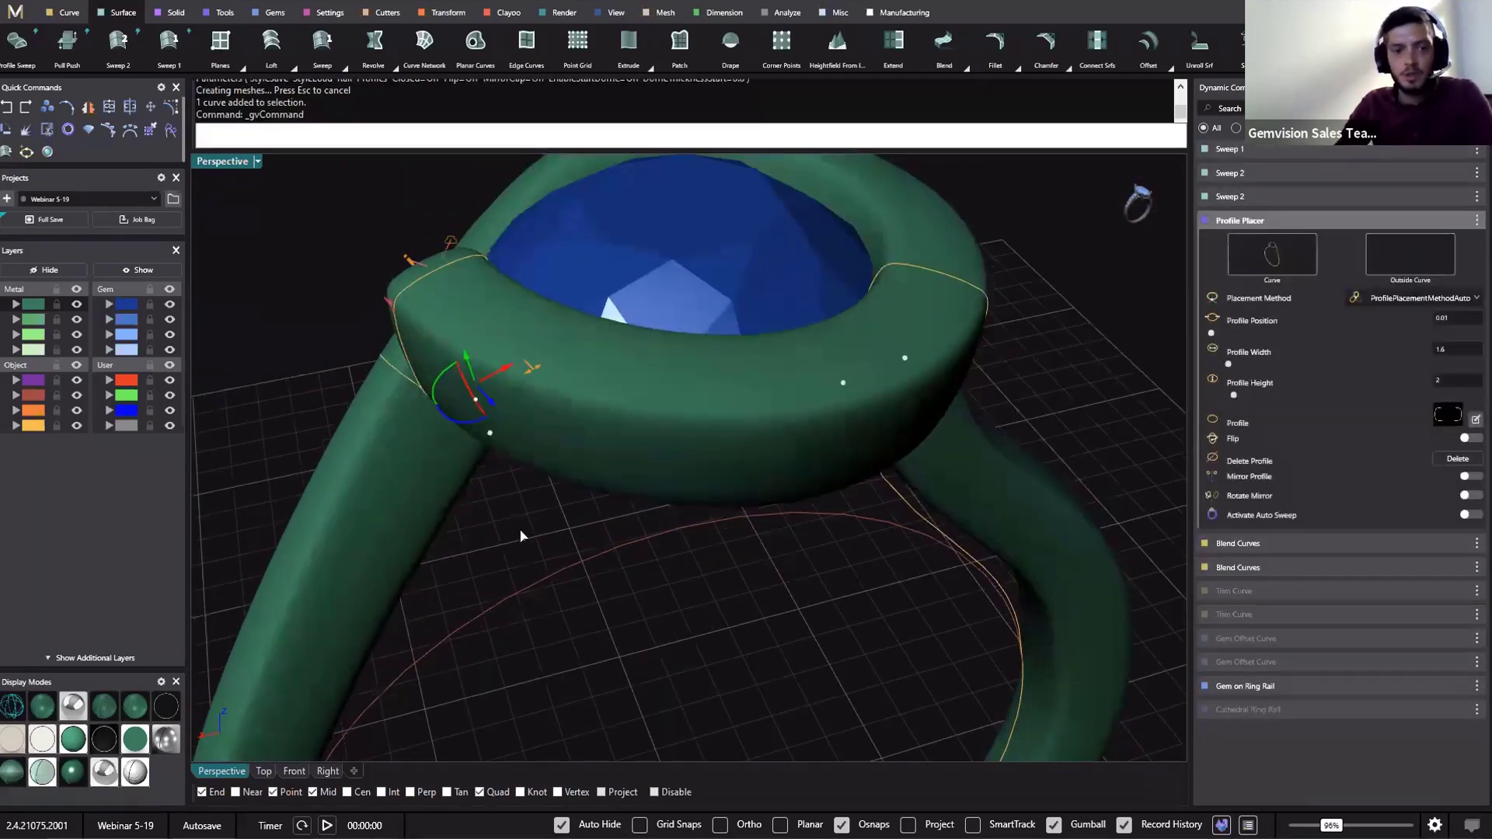
right_drag(519, 528, 415, 587)
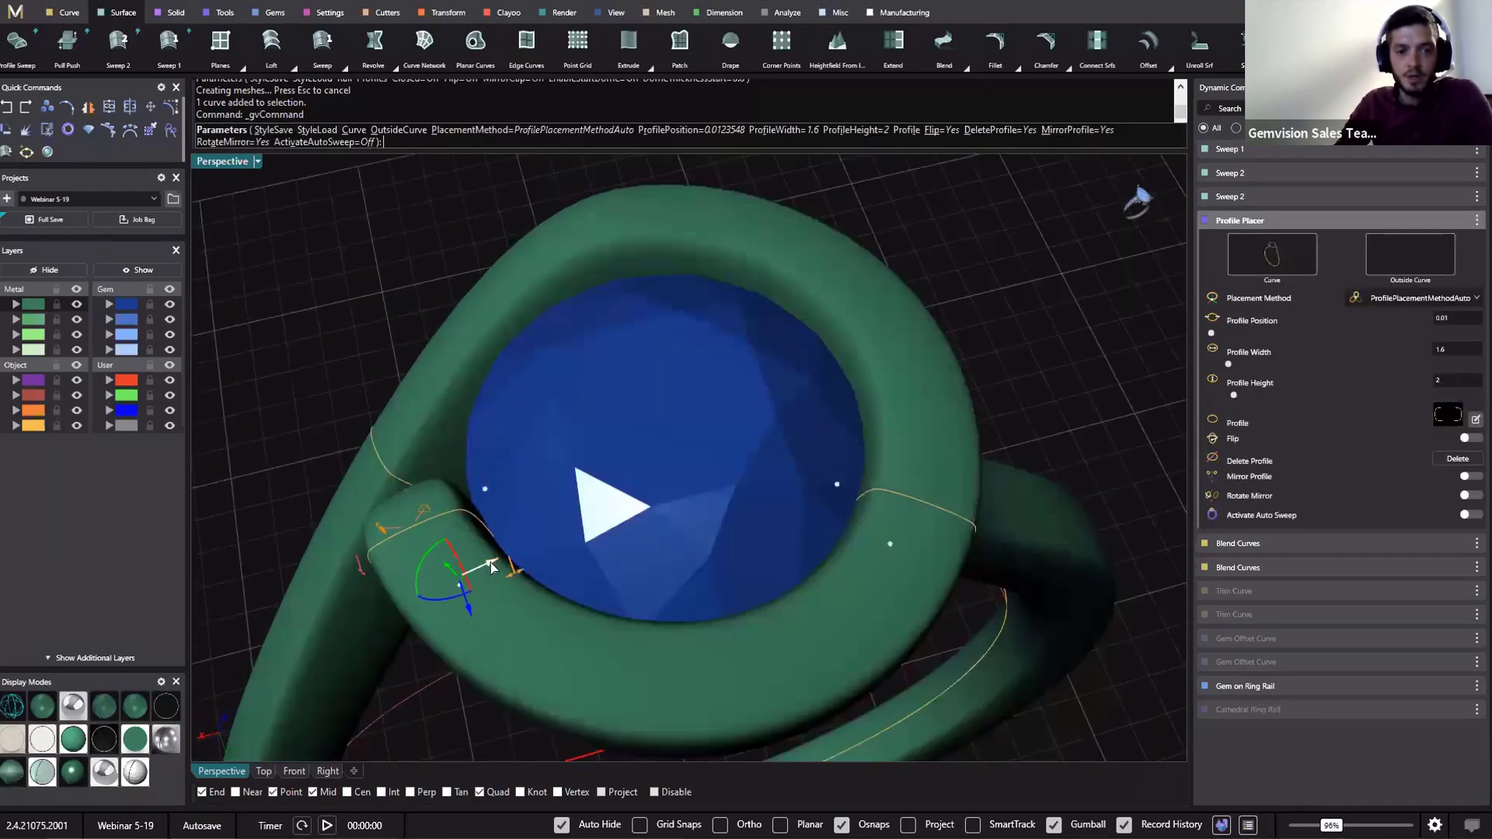
drag(491, 563, 503, 557)
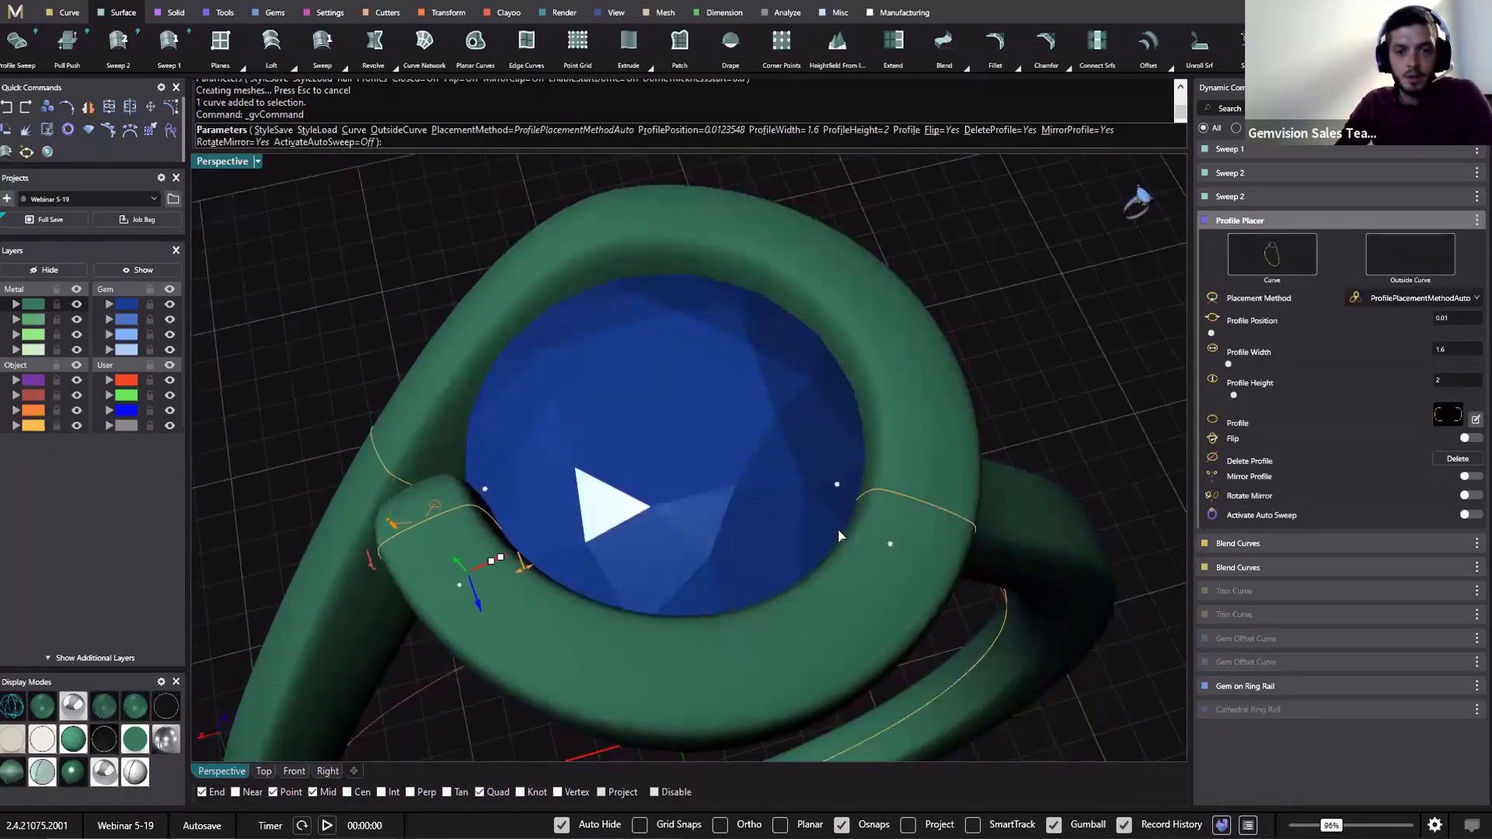
click(890, 546)
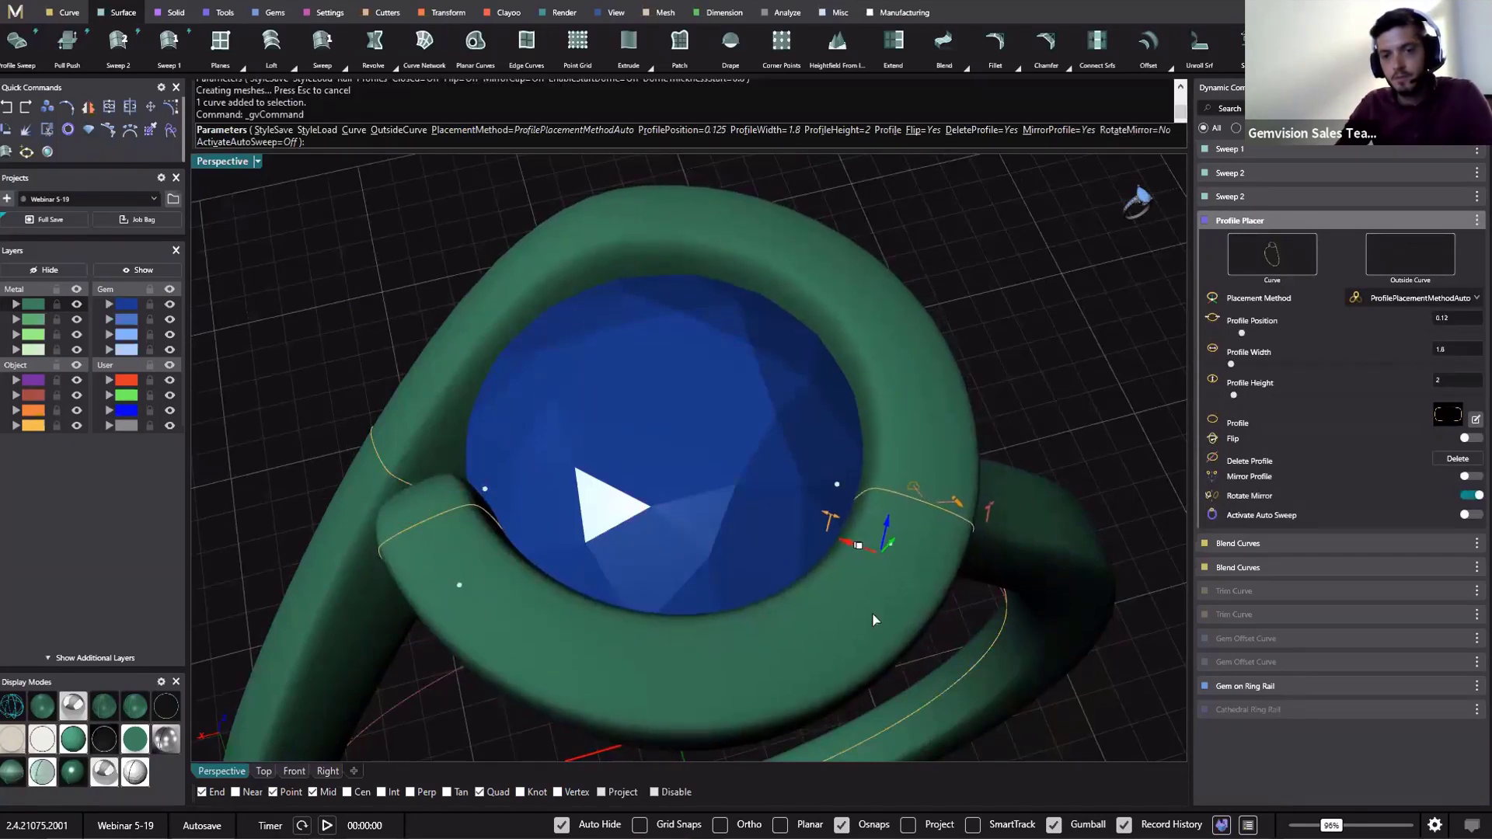
Lower the open-end profile slightly and set its height to 1.8 mm
right_drag(812, 599, 457, 445)
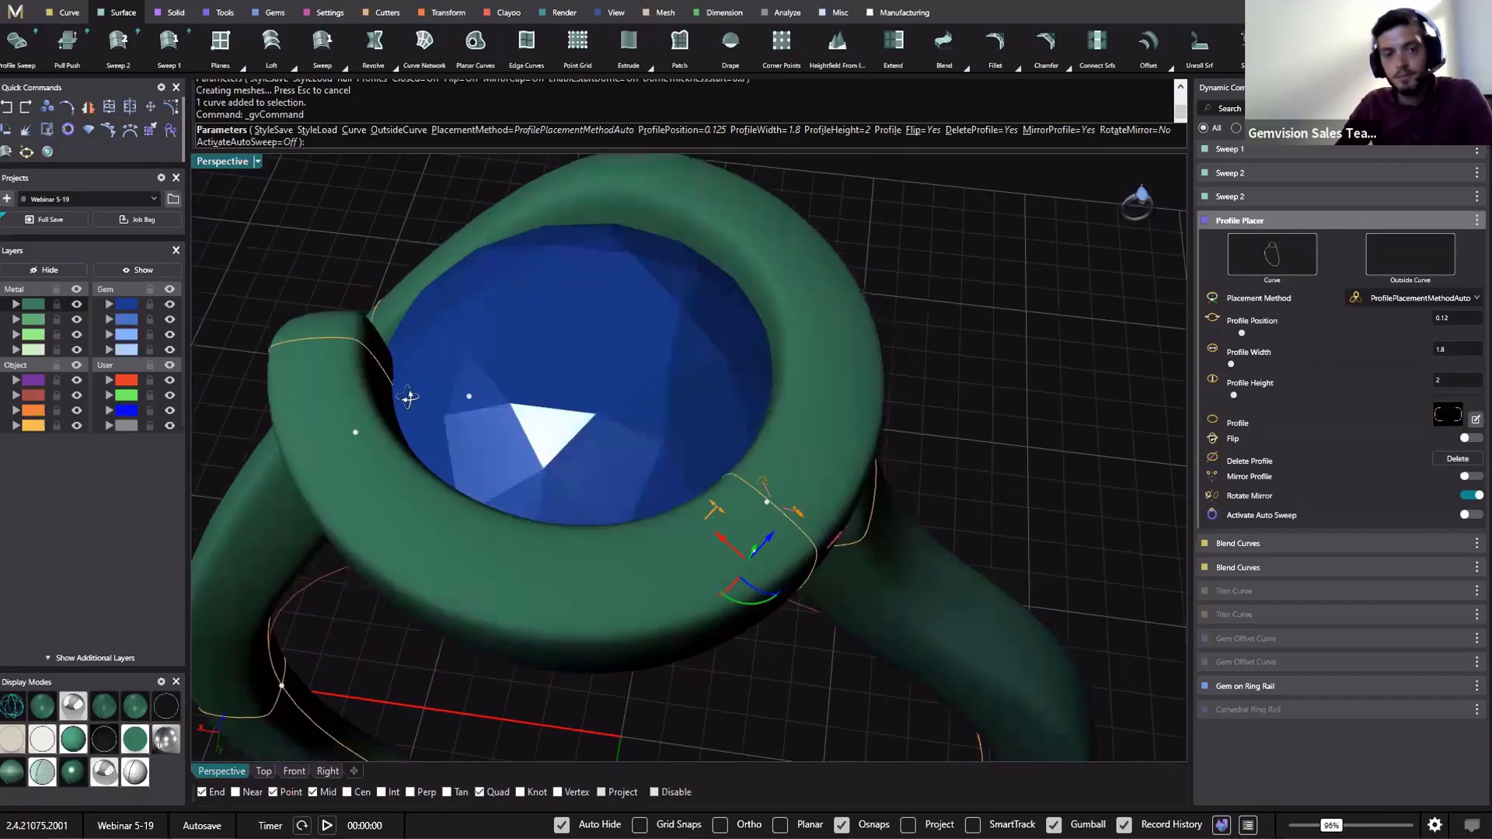
right_drag(408, 396, 307, 307)
click(308, 311)
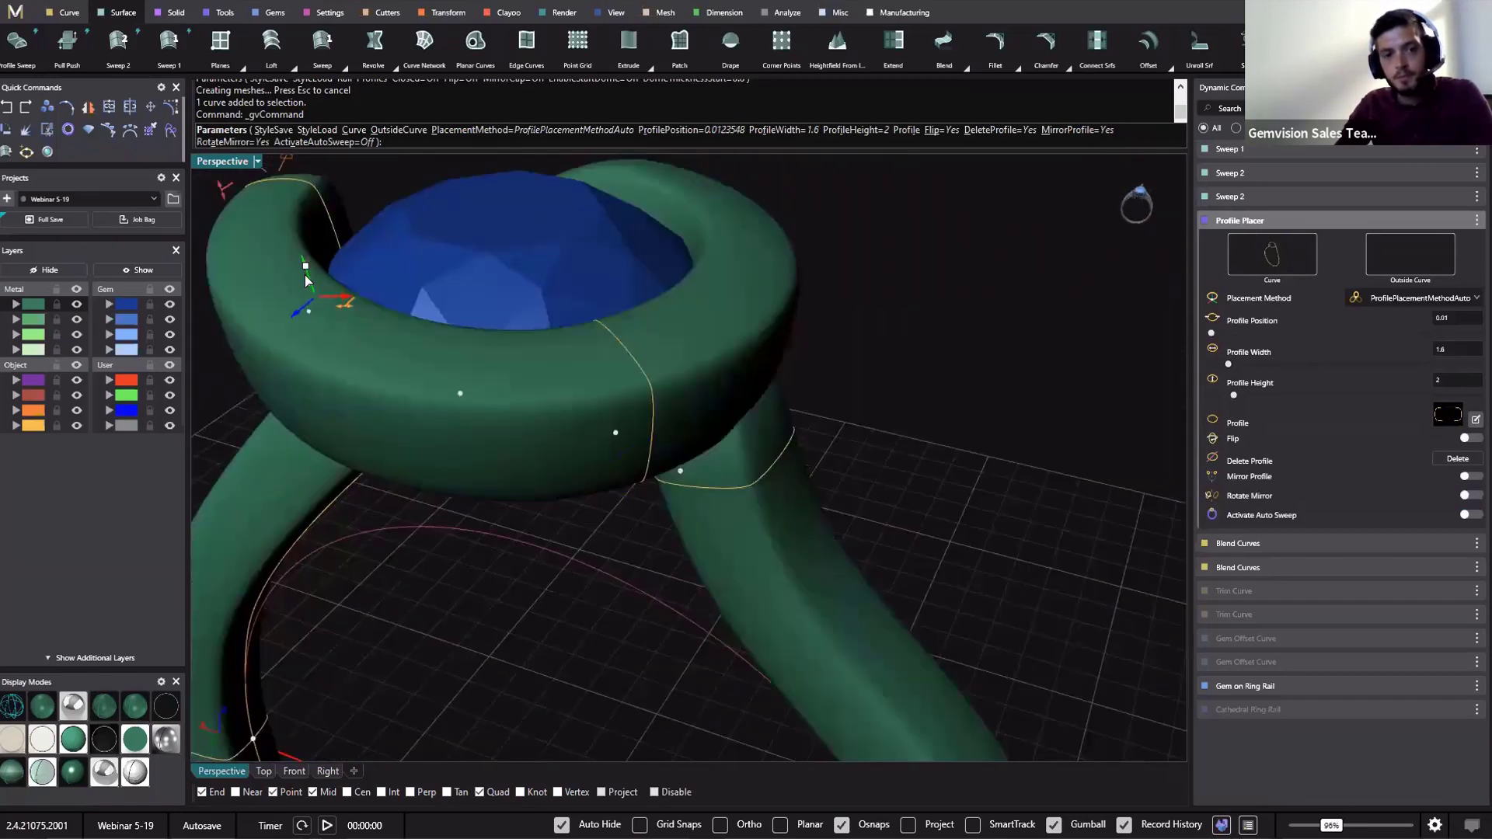
drag(304, 275, 302, 274)
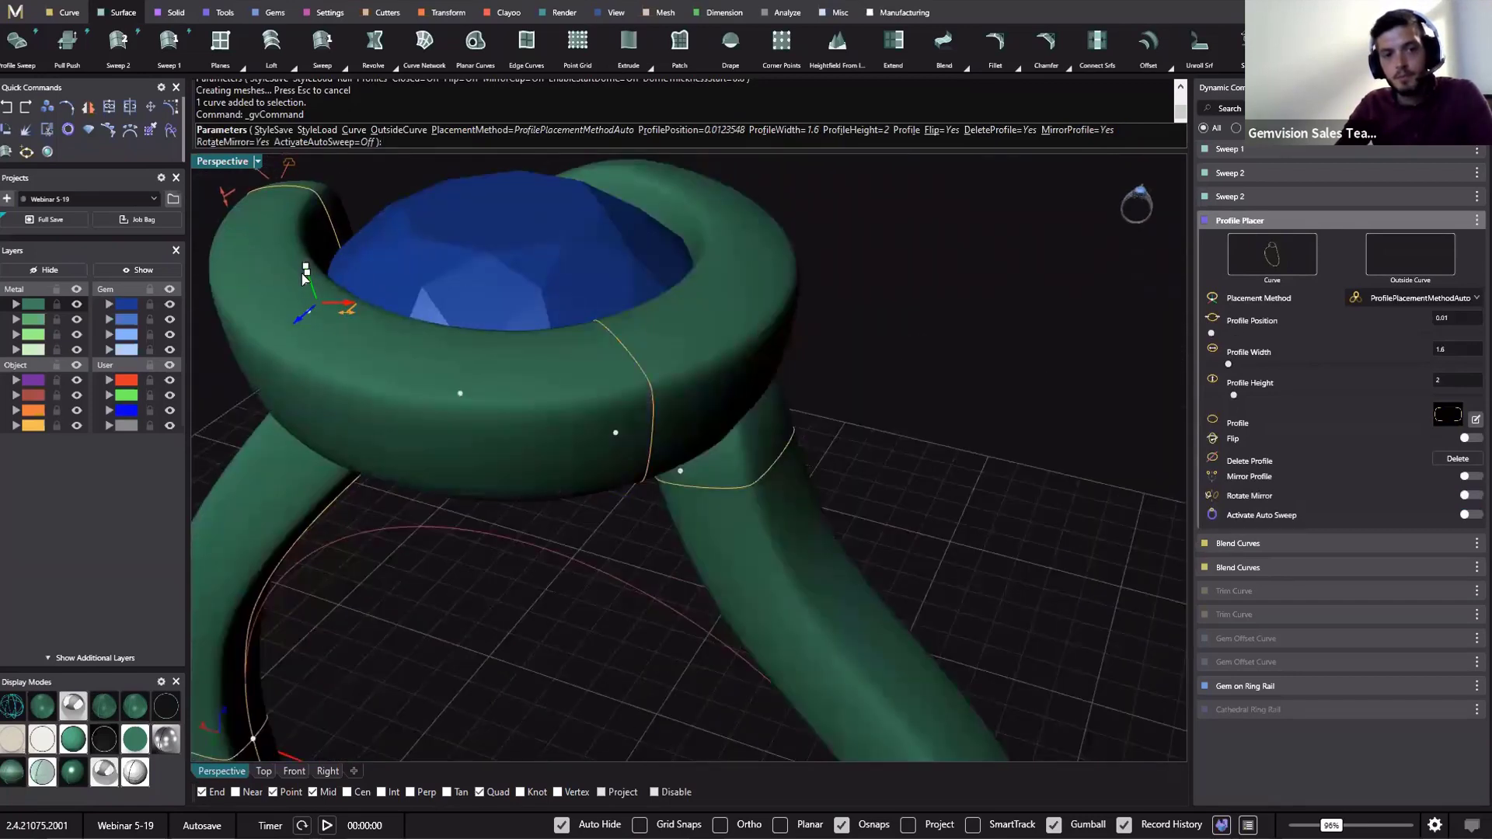
right_drag(277, 284, 397, 324)
drag(397, 322, 402, 332)
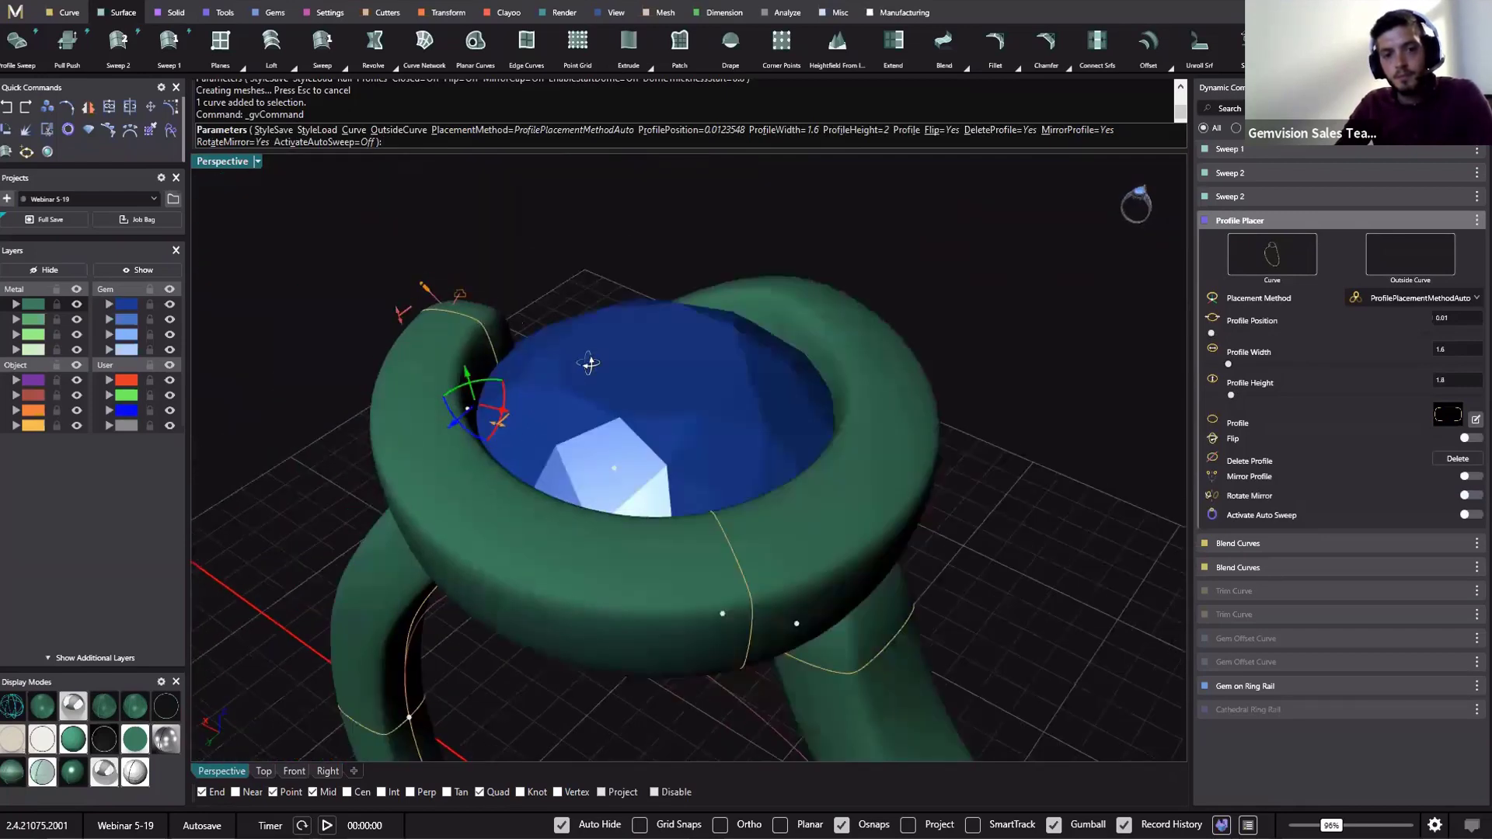
Nudge the upper shank profile just below the gem slightly and accept the profile placement
right_drag(590, 365, 787, 261)
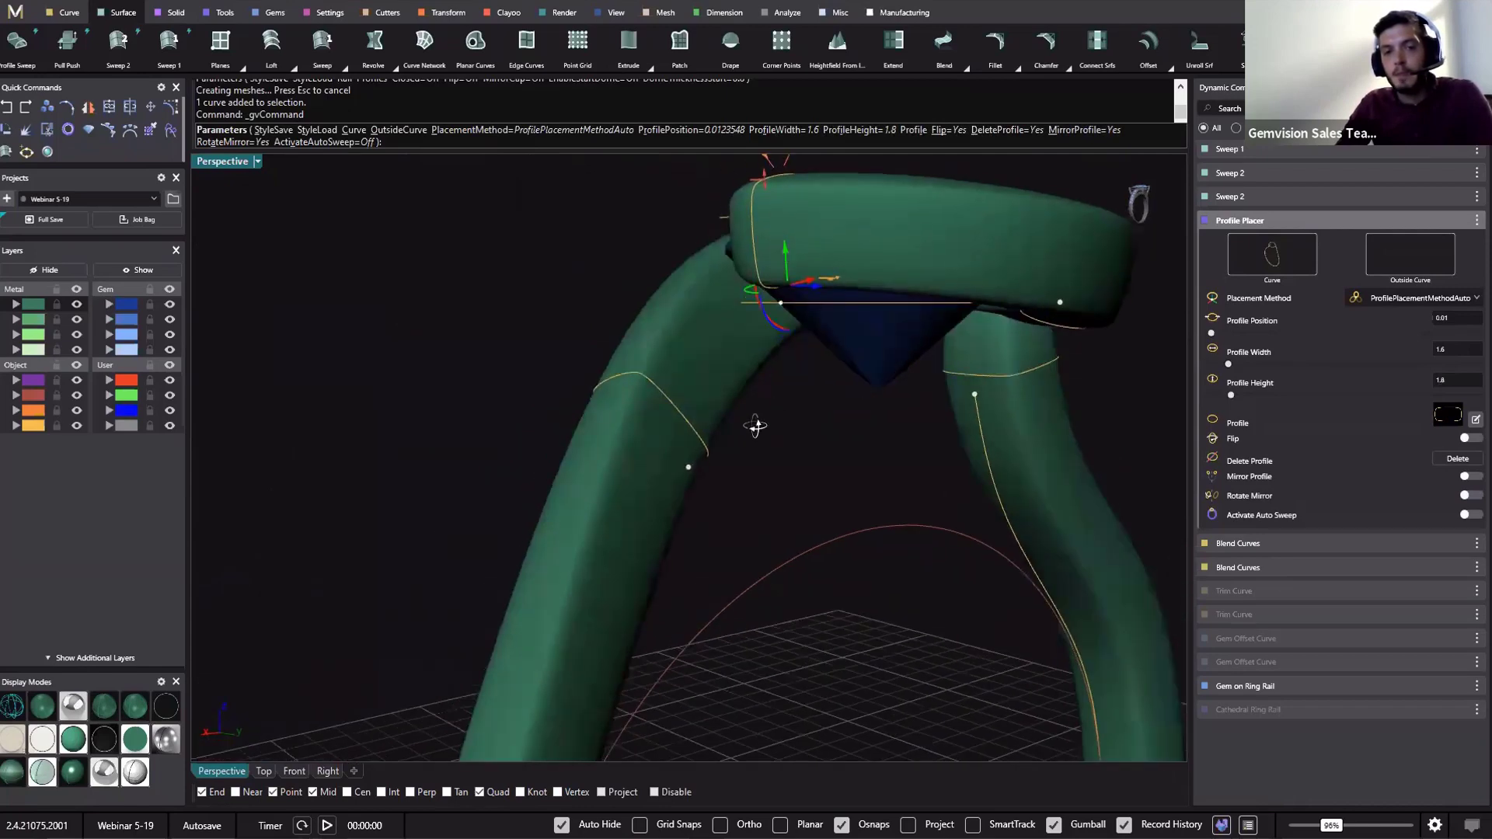
right_drag(759, 423, 691, 480)
click(673, 447)
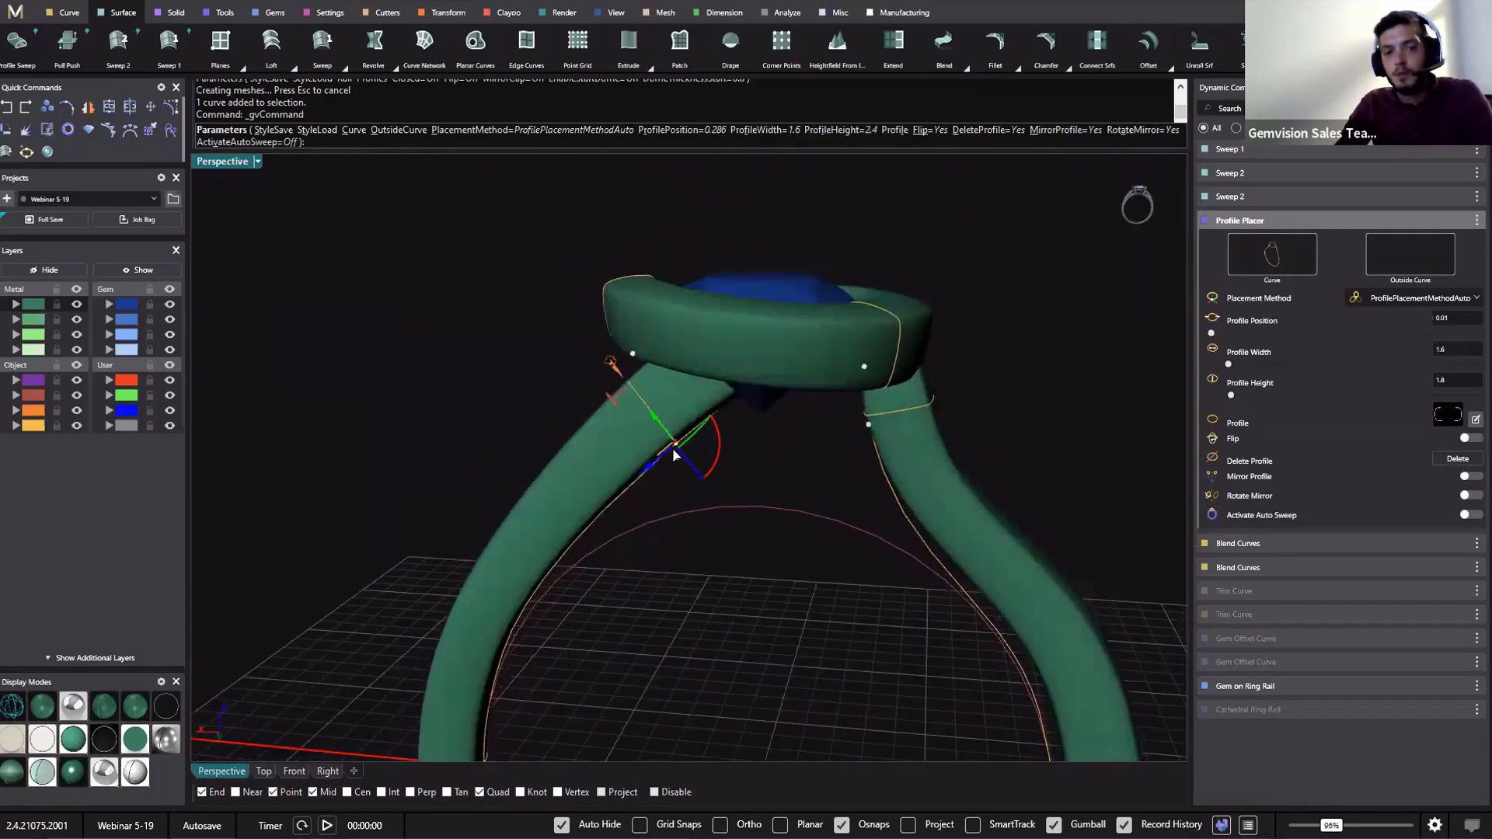
drag(673, 446, 675, 442)
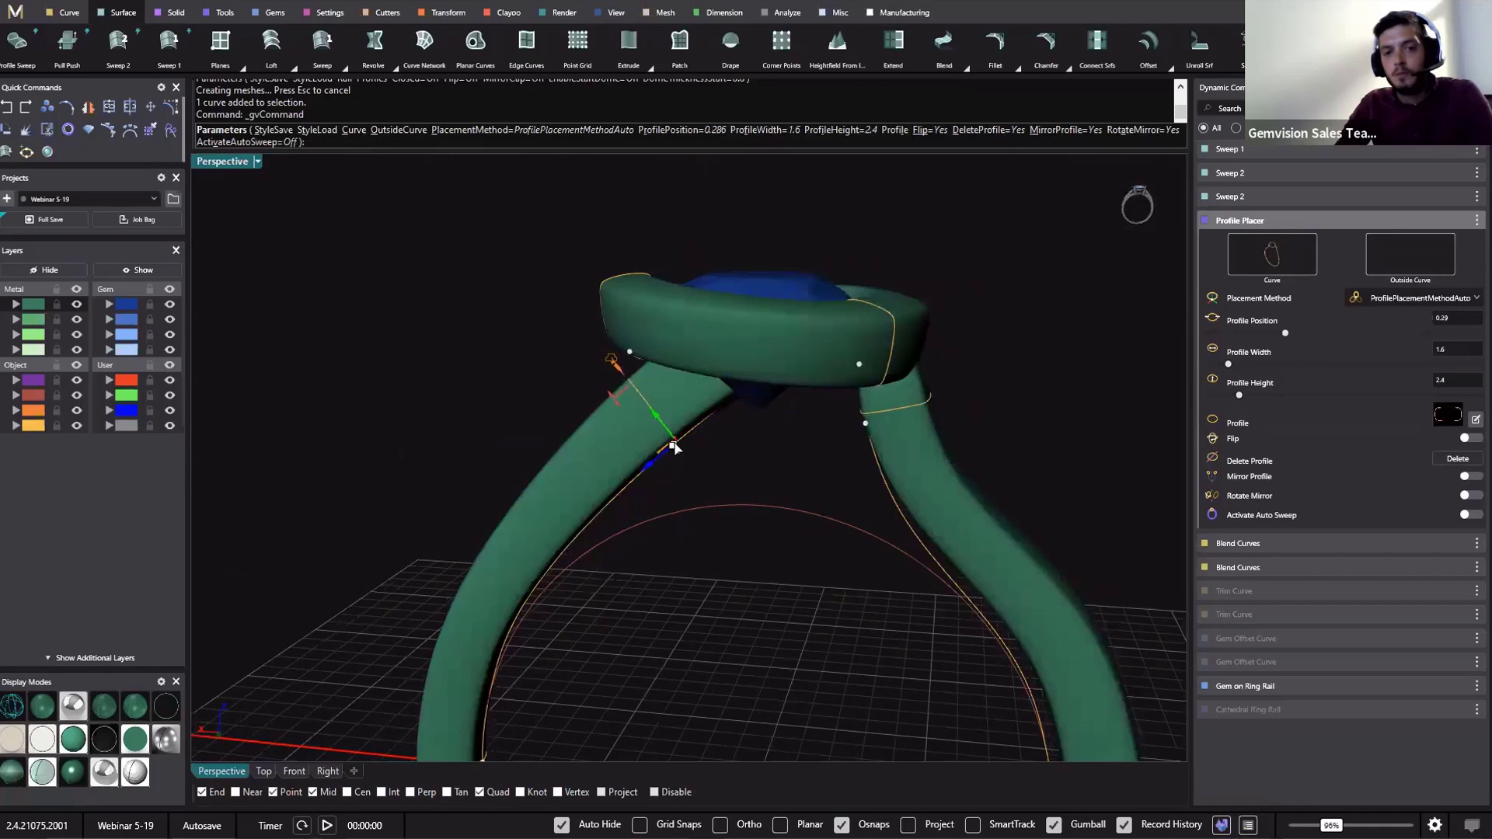
right_drag(1035, 481, 636, 564)
right_click(642, 538)
scroll(313, 371, down, 3)
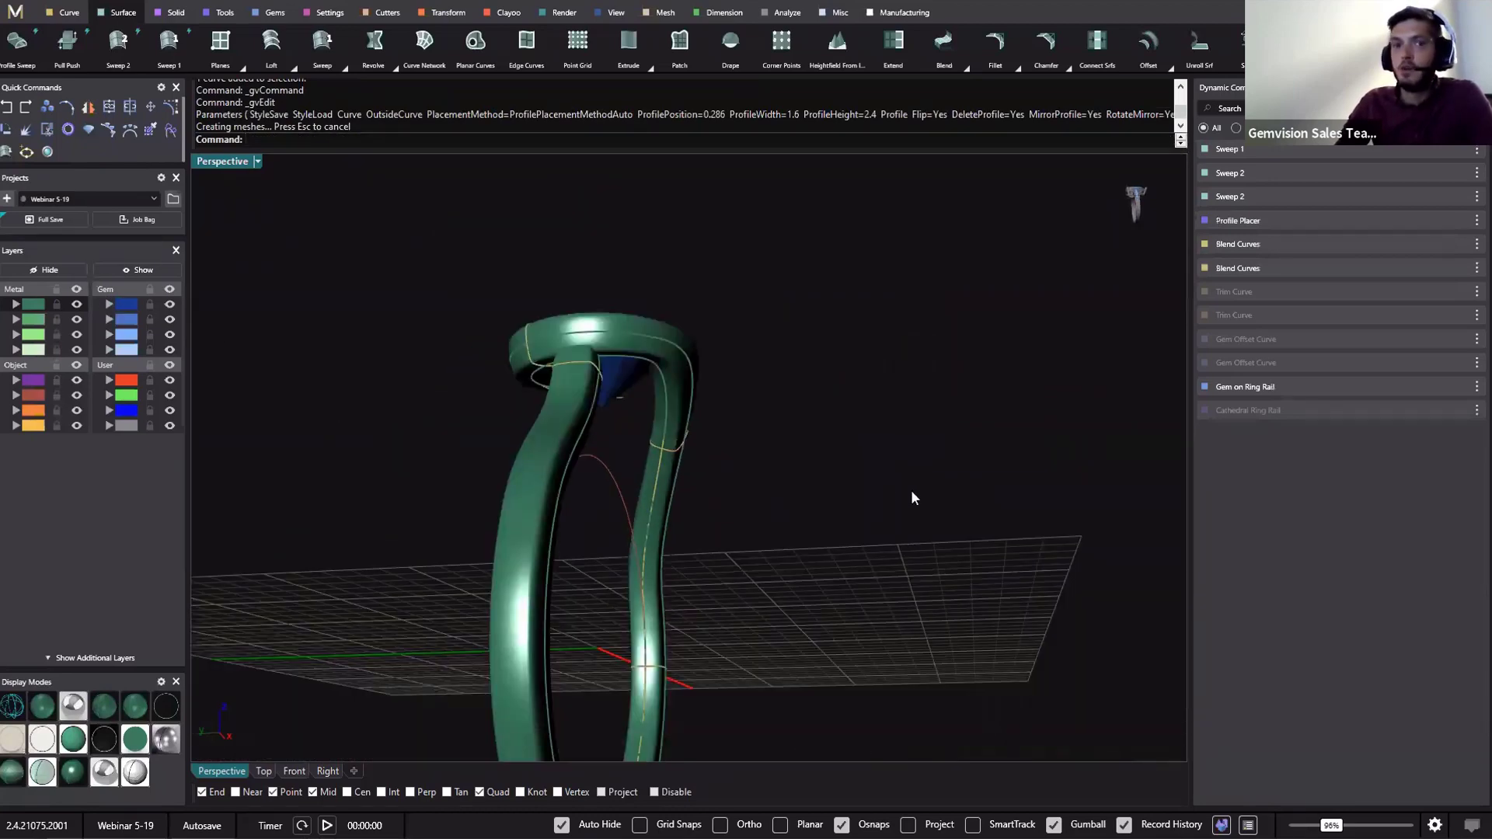
Reopen the profile placement and set the upper shank profile's width to 2.1 mm
right_drag(780, 386, 940, 421)
right_drag(845, 419, 959, 394)
right_drag(746, 446, 604, 434)
scroll(604, 434, up, 5)
click(690, 482)
click(690, 482)
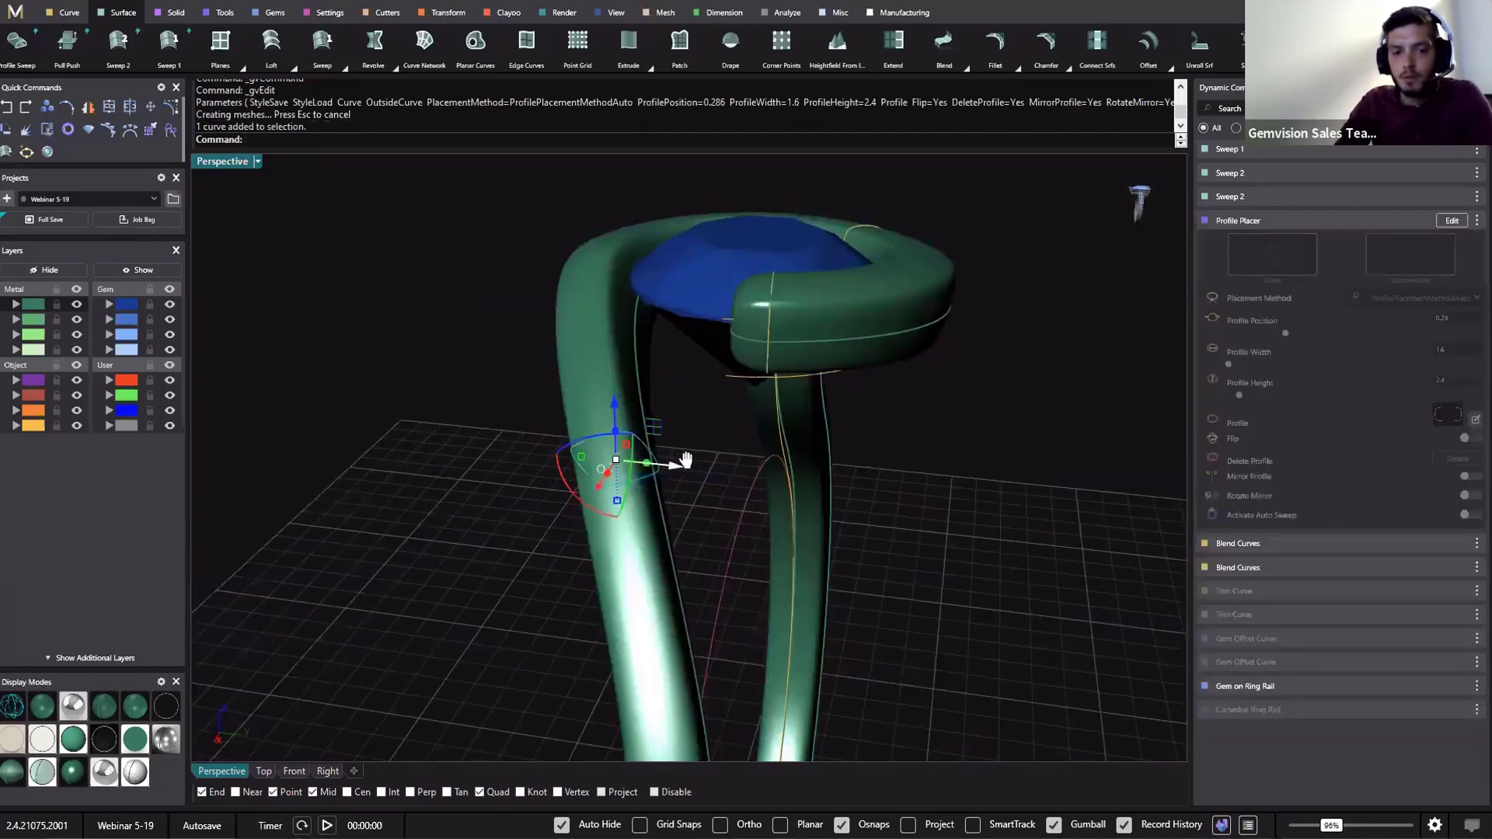
scroll(666, 456, up, 5)
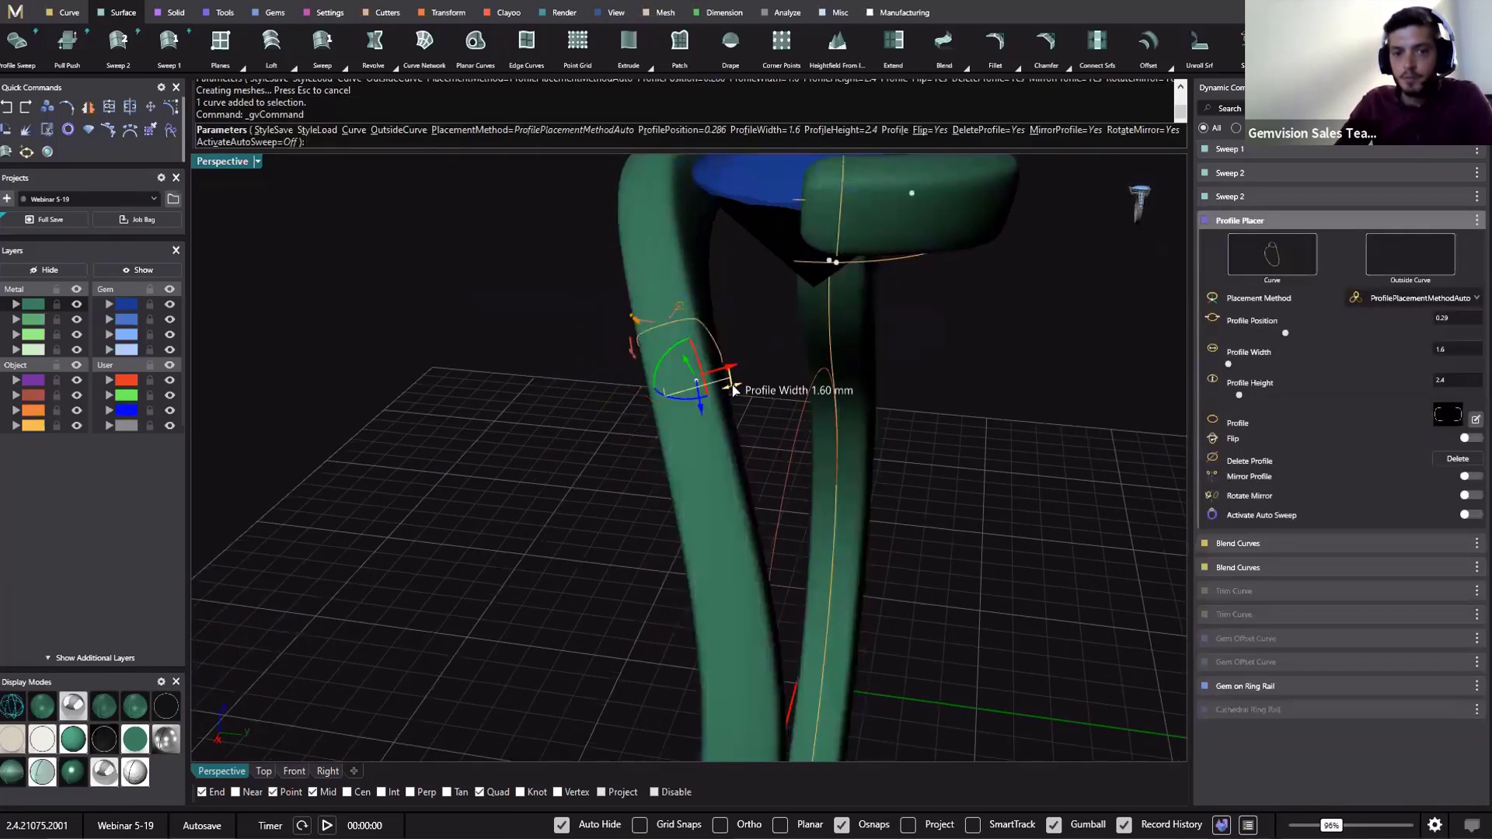
drag(733, 386, 756, 389)
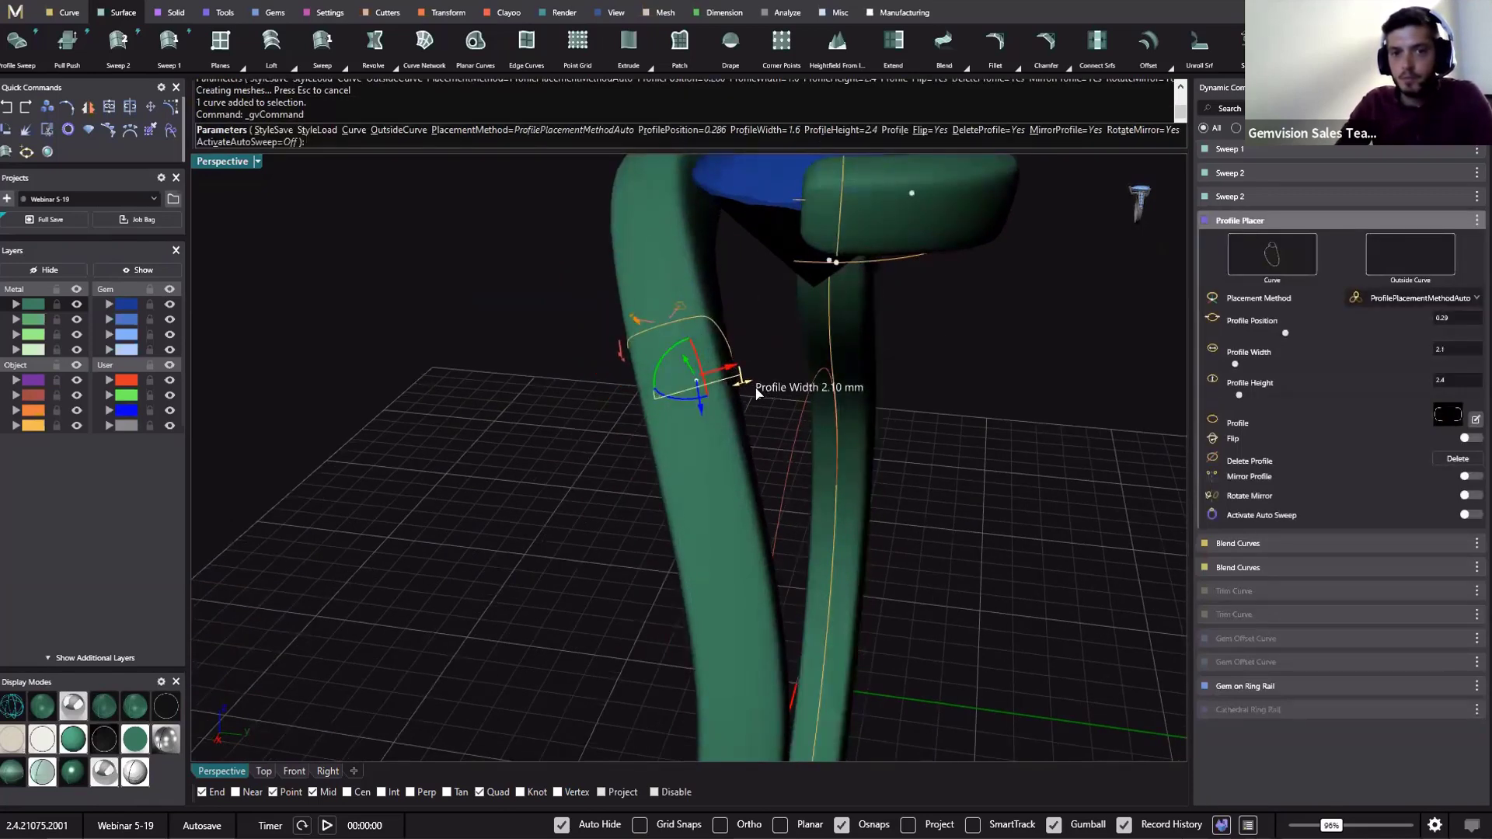
Set the width of the lower profile on the side of the shank to 2.2 mm
scroll(814, 584, down, 4)
shift+right_drag(738, 682, 721, 537)
click(713, 536)
drag(745, 554, 749, 551)
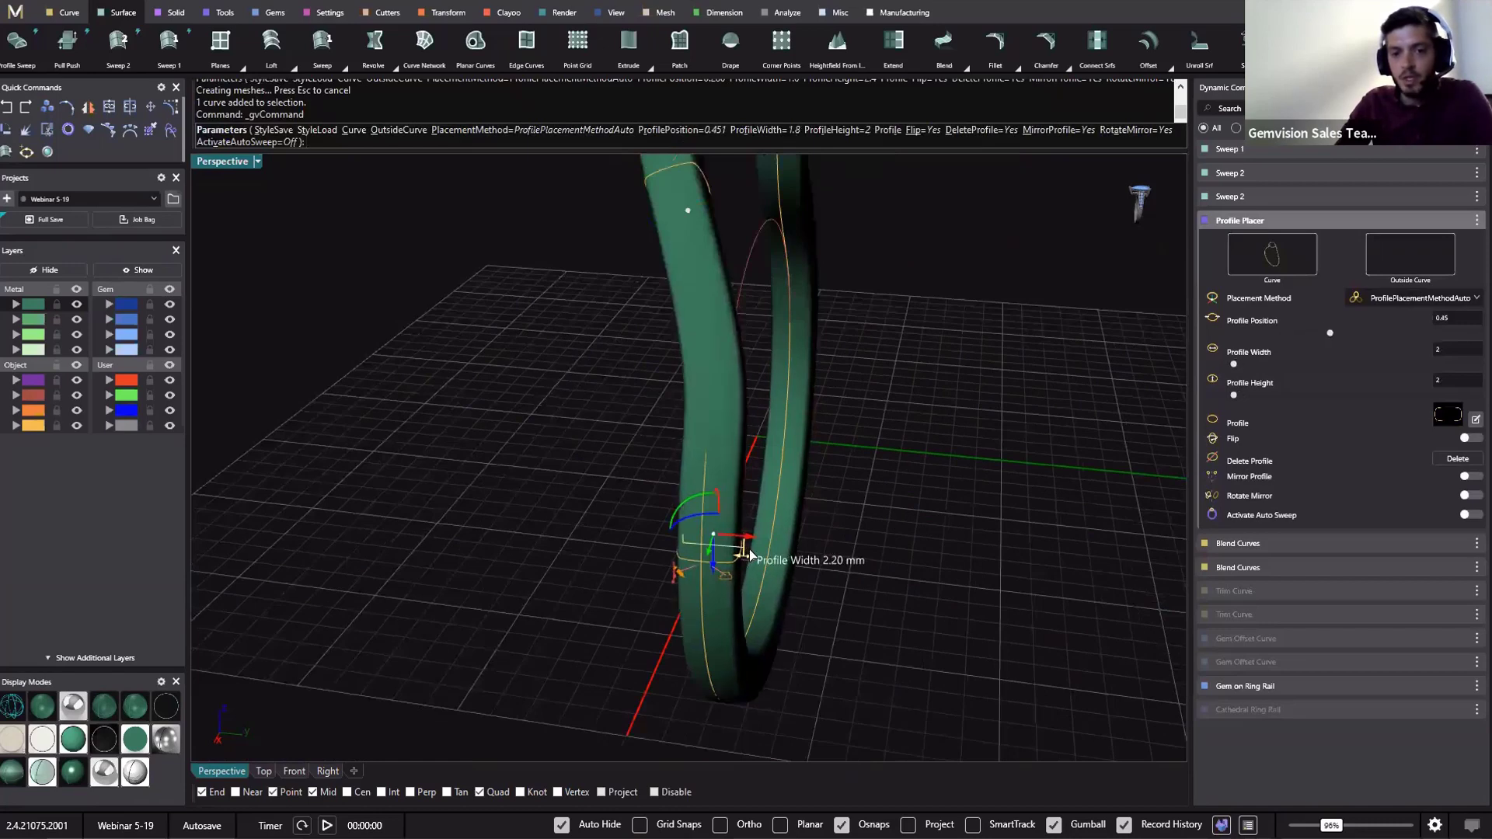
Set the width of the shank's end profile beneath the gem surround to 2.3 mm and accept the profile placement
right_drag(410, 416, 693, 282)
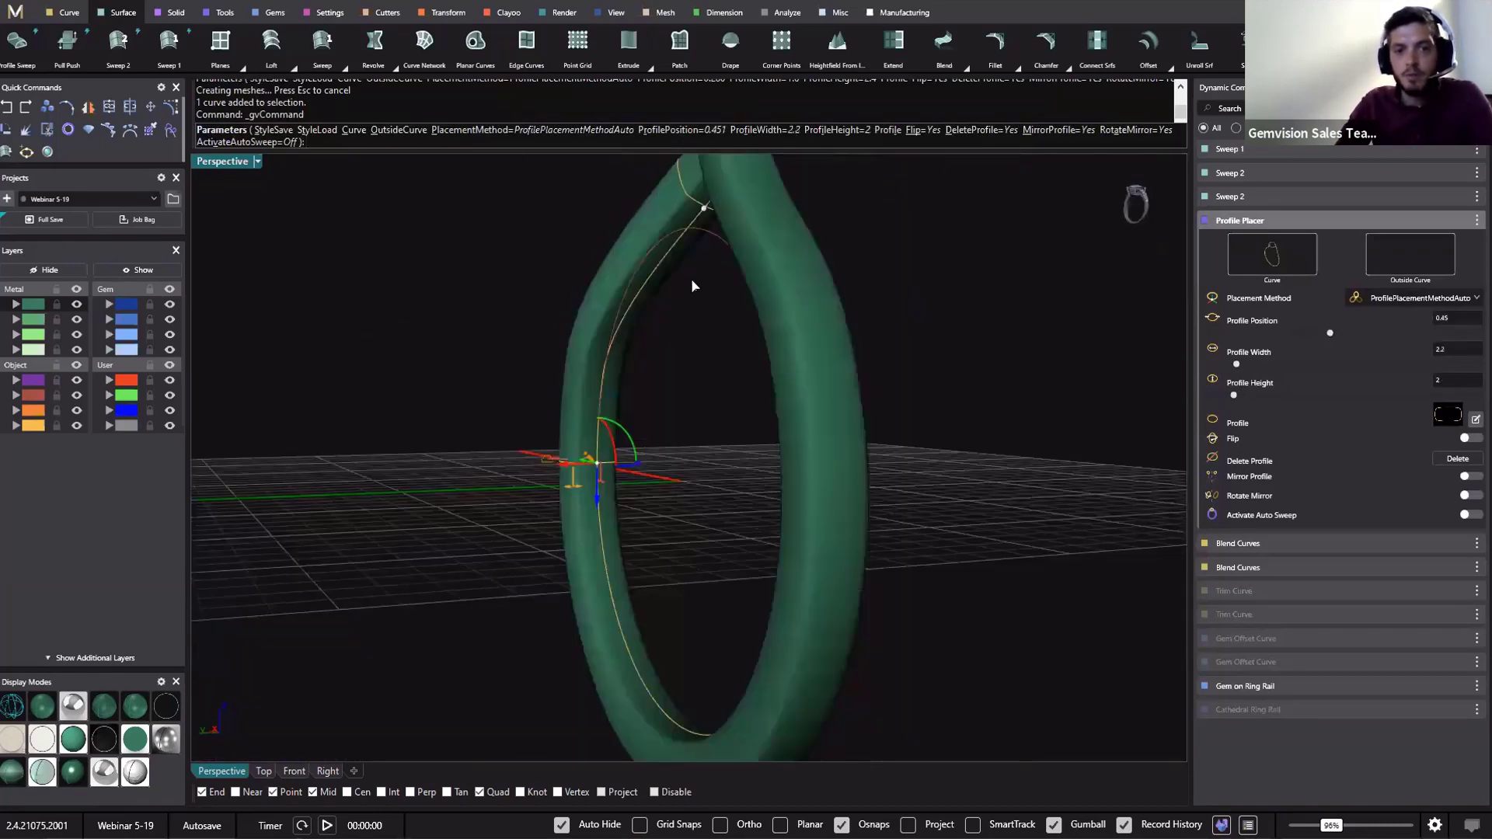
scroll(691, 281, up, 2)
click(689, 275)
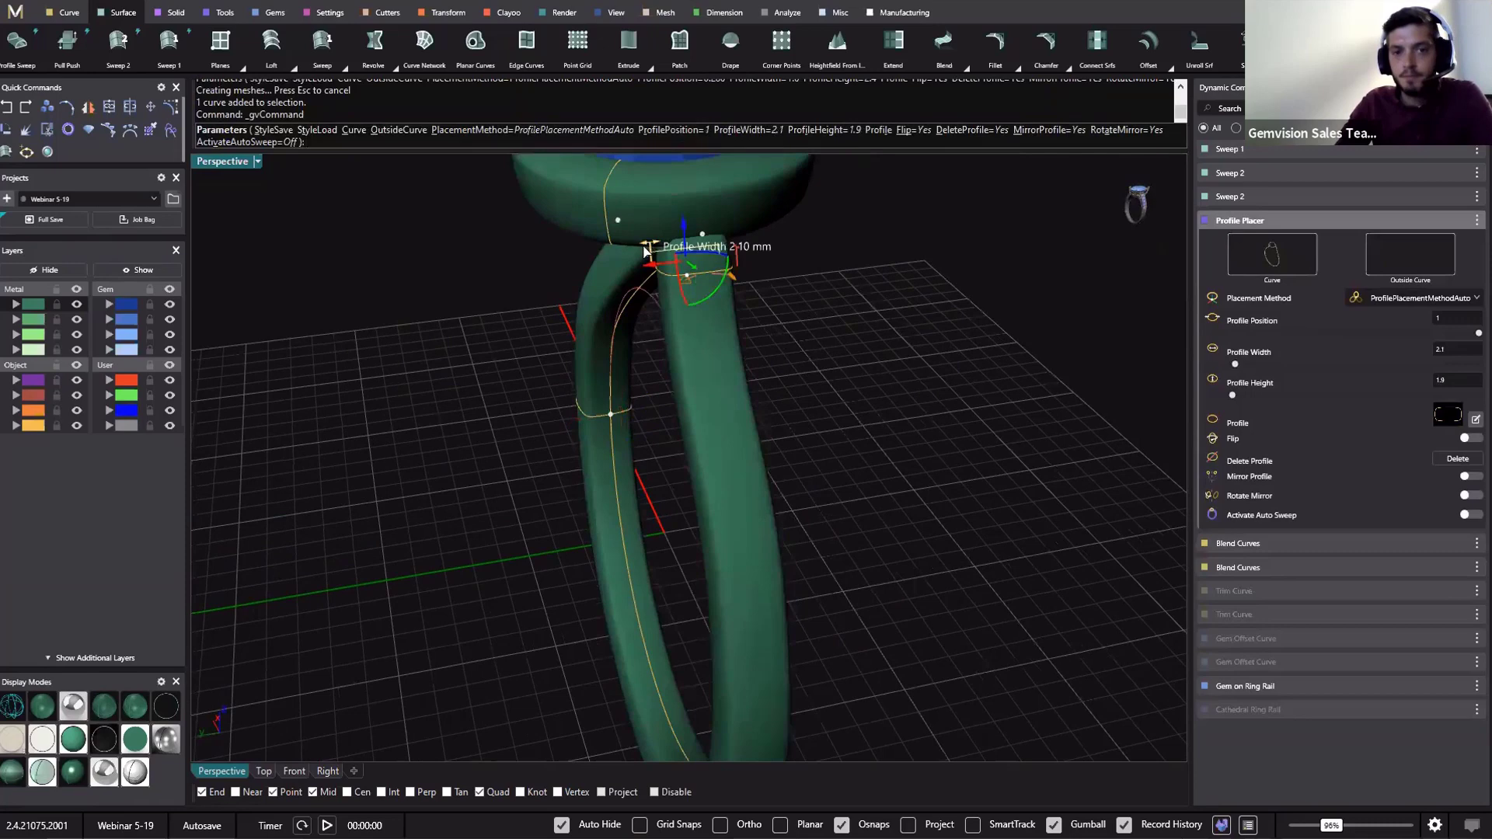
drag(643, 253, 637, 253)
right_click(742, 556)
Extract an isocurve along the middle of the shank's outer surface at U 0.5, V 0.5 and angle 90
right_drag(885, 493, 847, 404)
scroll(698, 245, down, 3)
scroll(749, 317, up, 4)
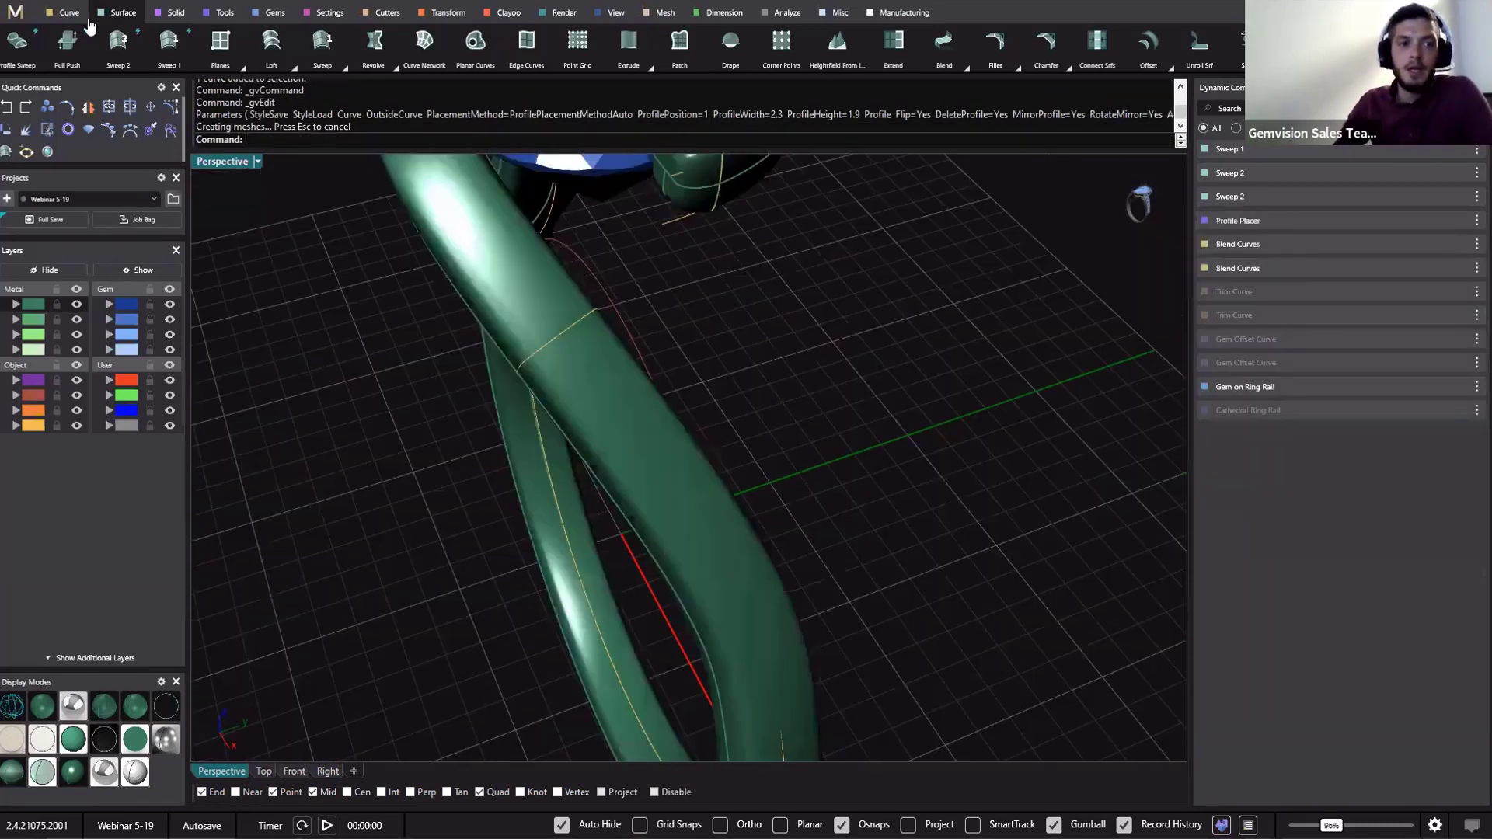
click(69, 13)
click(174, 42)
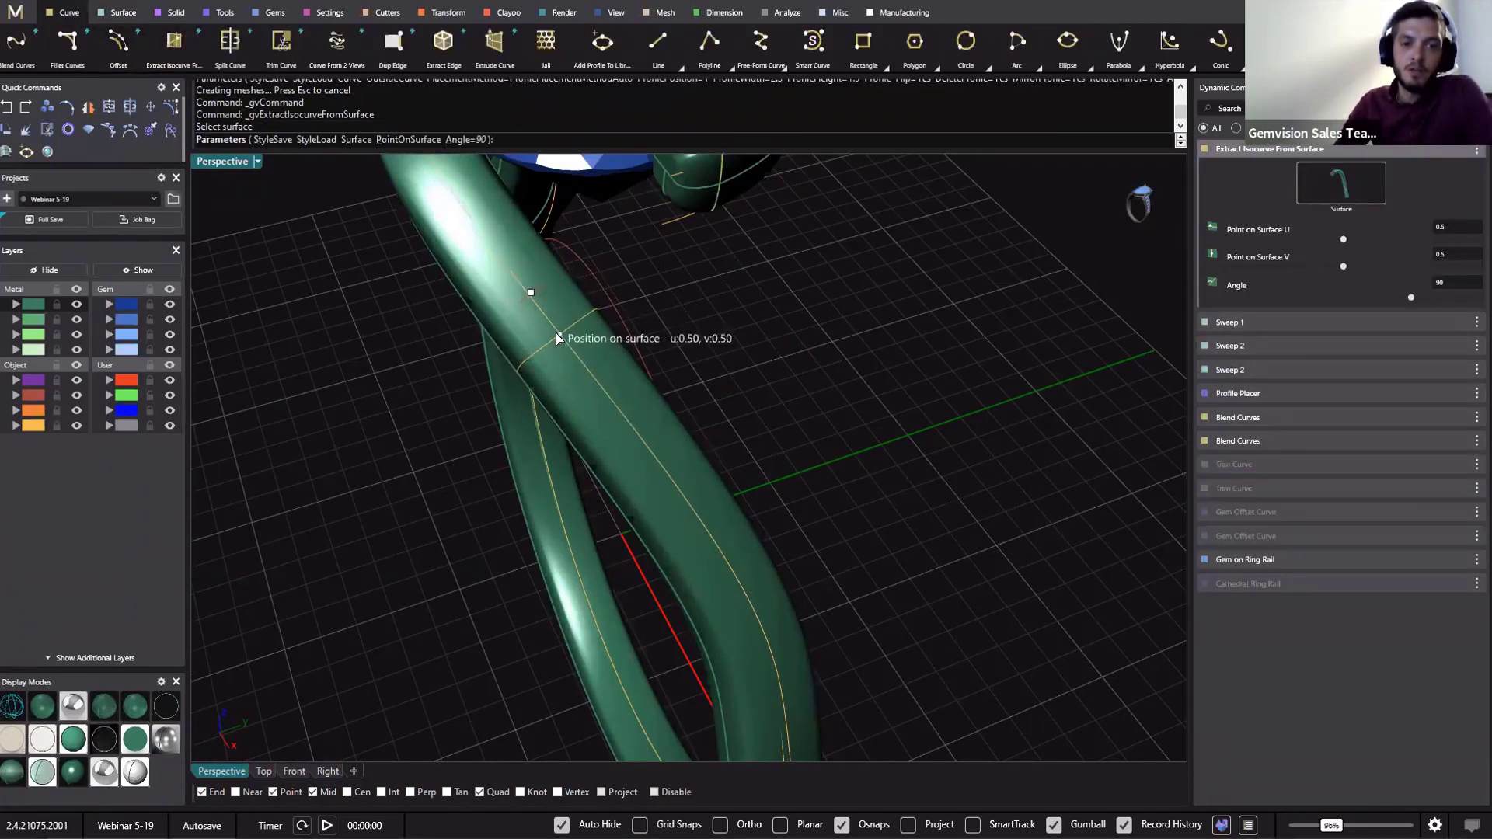
right_click(755, 491)
Extract a second isocurve along the middle of the gem surround's top surface at U 1, V 0.5 and angle 90
right_drag(755, 490, 838, 304)
scroll(838, 304, up, 3)
right_click(837, 305)
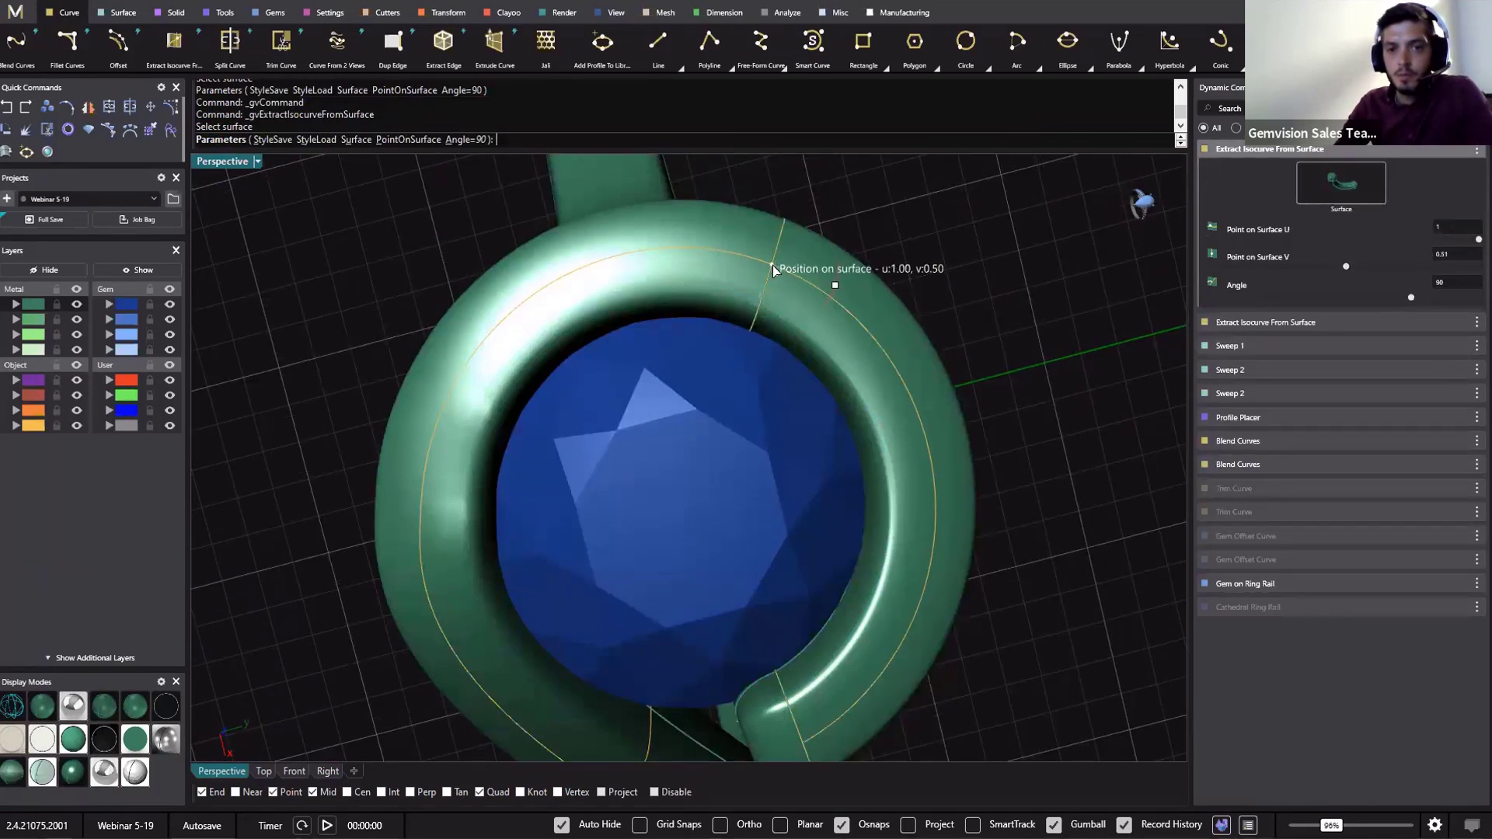
scroll(811, 418, down, 8)
right_drag(558, 279, 675, 585)
right_click(634, 386)
Start Gems On Curve along the extracted shank isocurve and assign the shank surface as the target object
right_drag(633, 386, 593, 323)
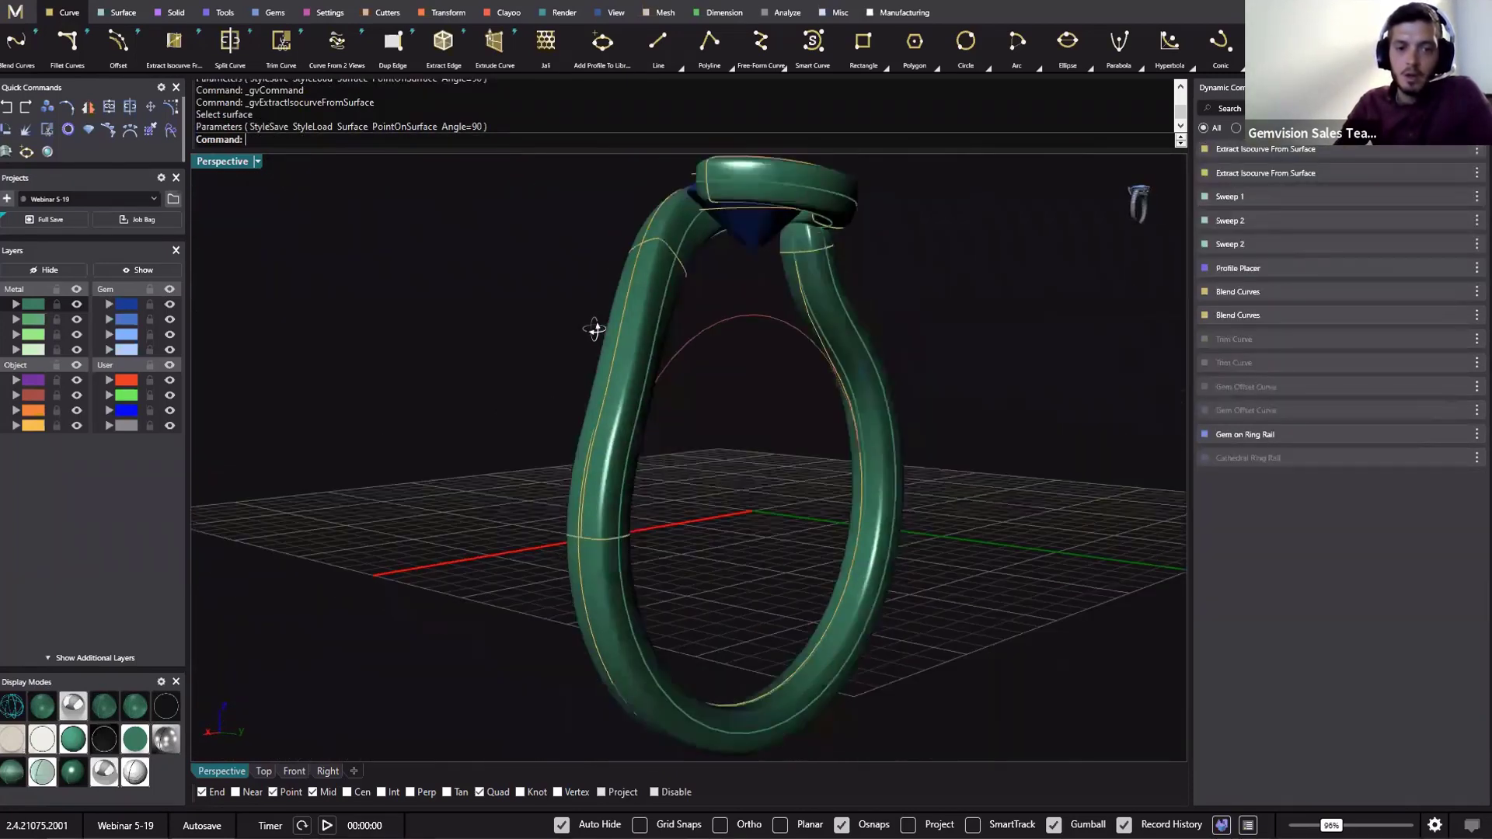
right_drag(640, 413, 588, 505)
scroll(549, 466, up, 5)
click(549, 466)
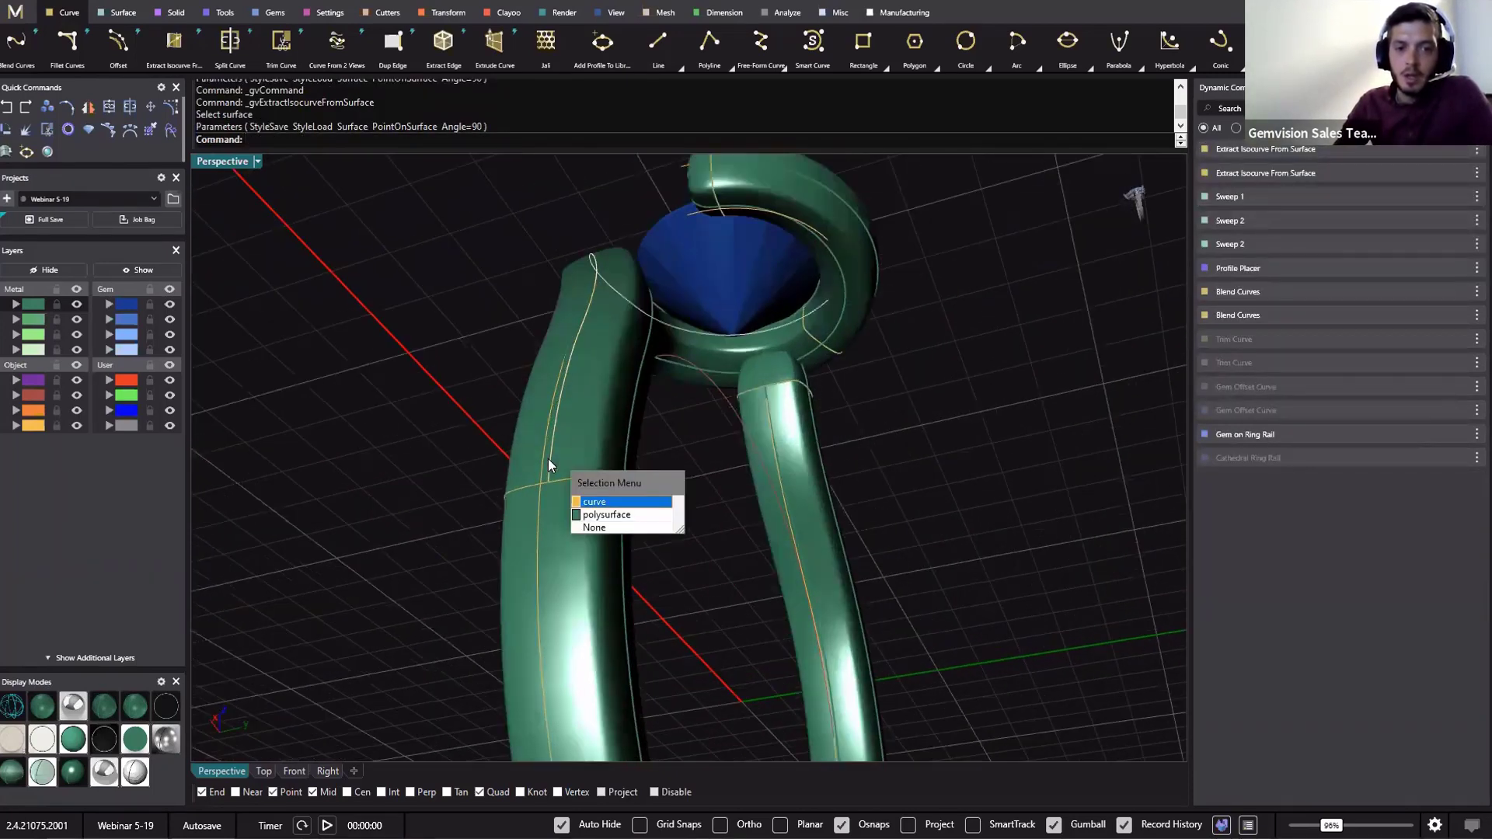
click(584, 505)
right_drag(597, 576, 616, 597)
scroll(615, 597, down, 6)
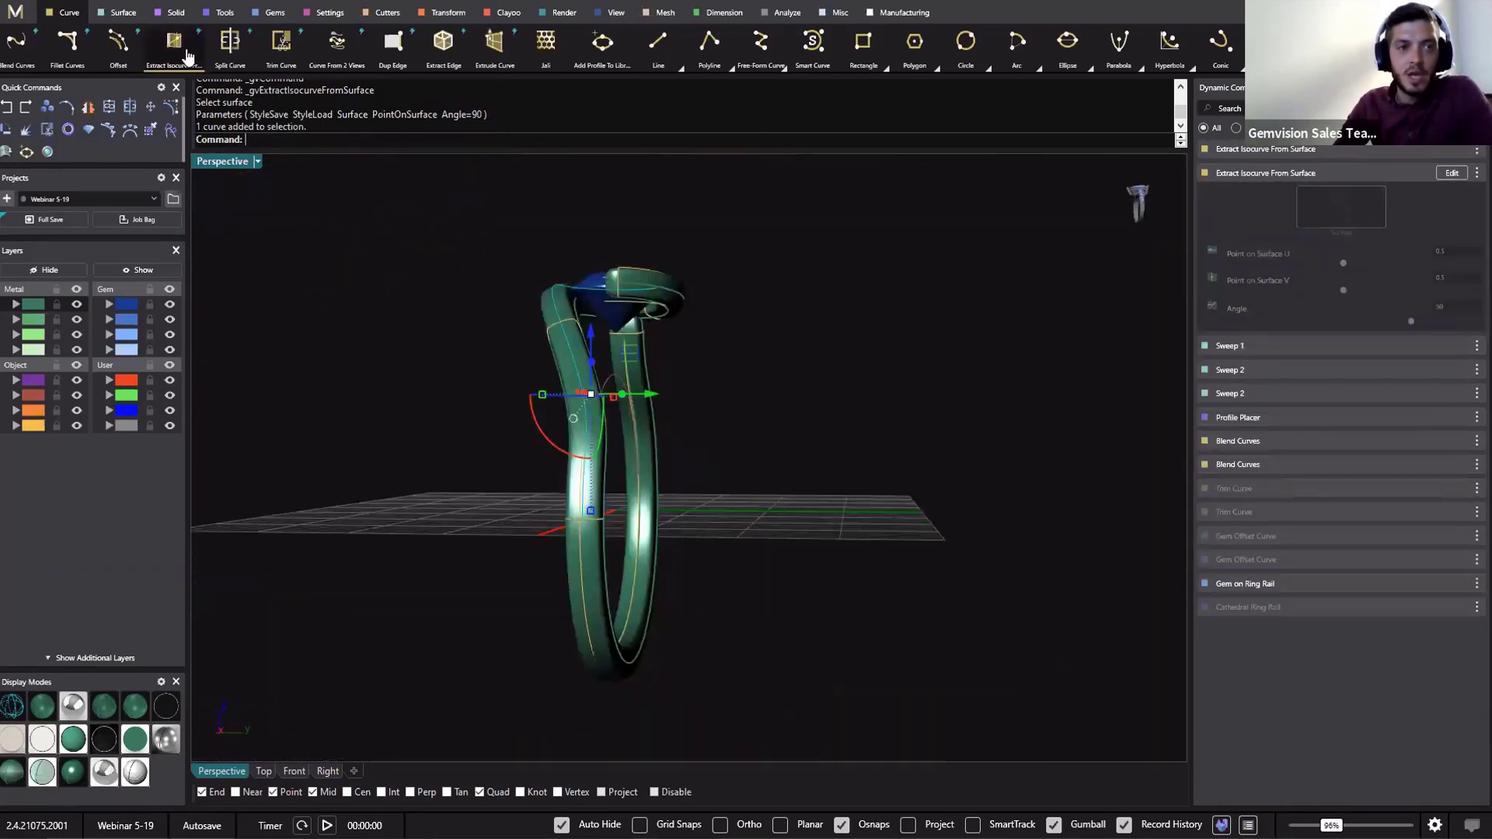
click(260, 14)
click(347, 45)
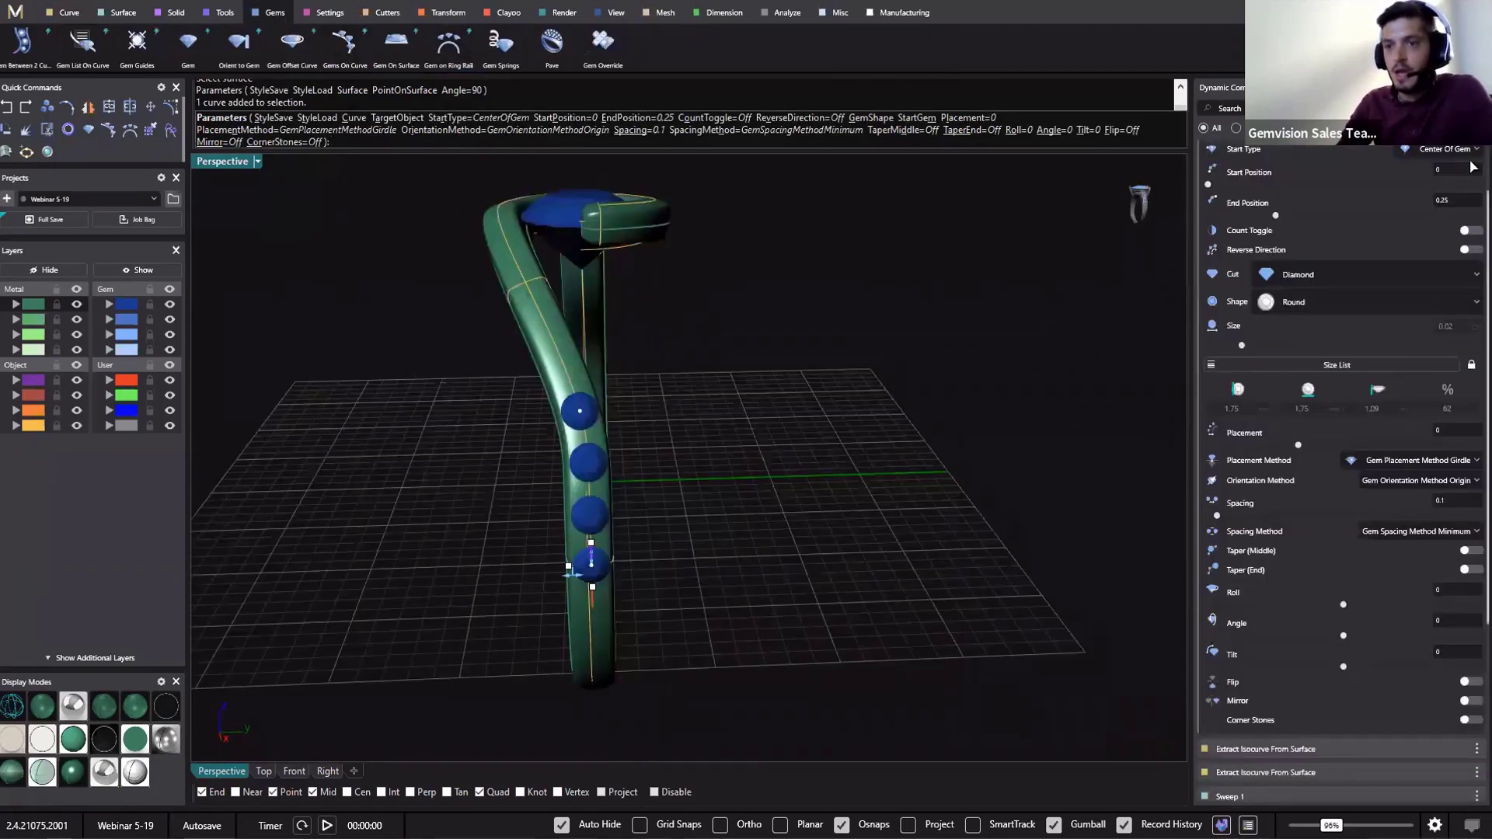
scroll(426, 464, up, 5)
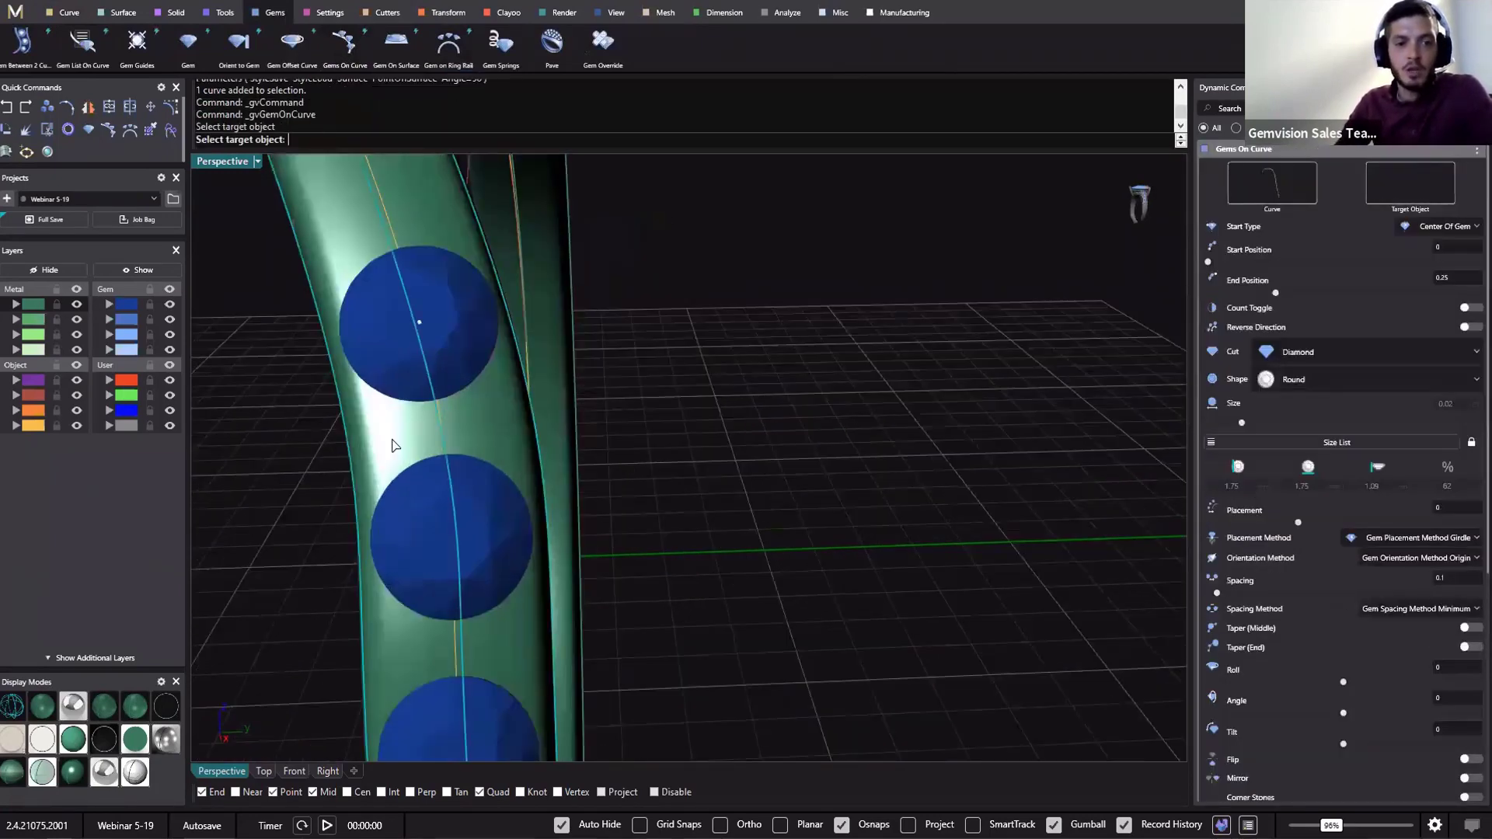
click(392, 444)
Try a spacing of 0 mm between the shank gems, and return it to 0.1 mm
scroll(457, 576, down, 5)
scroll(461, 608, up, 3)
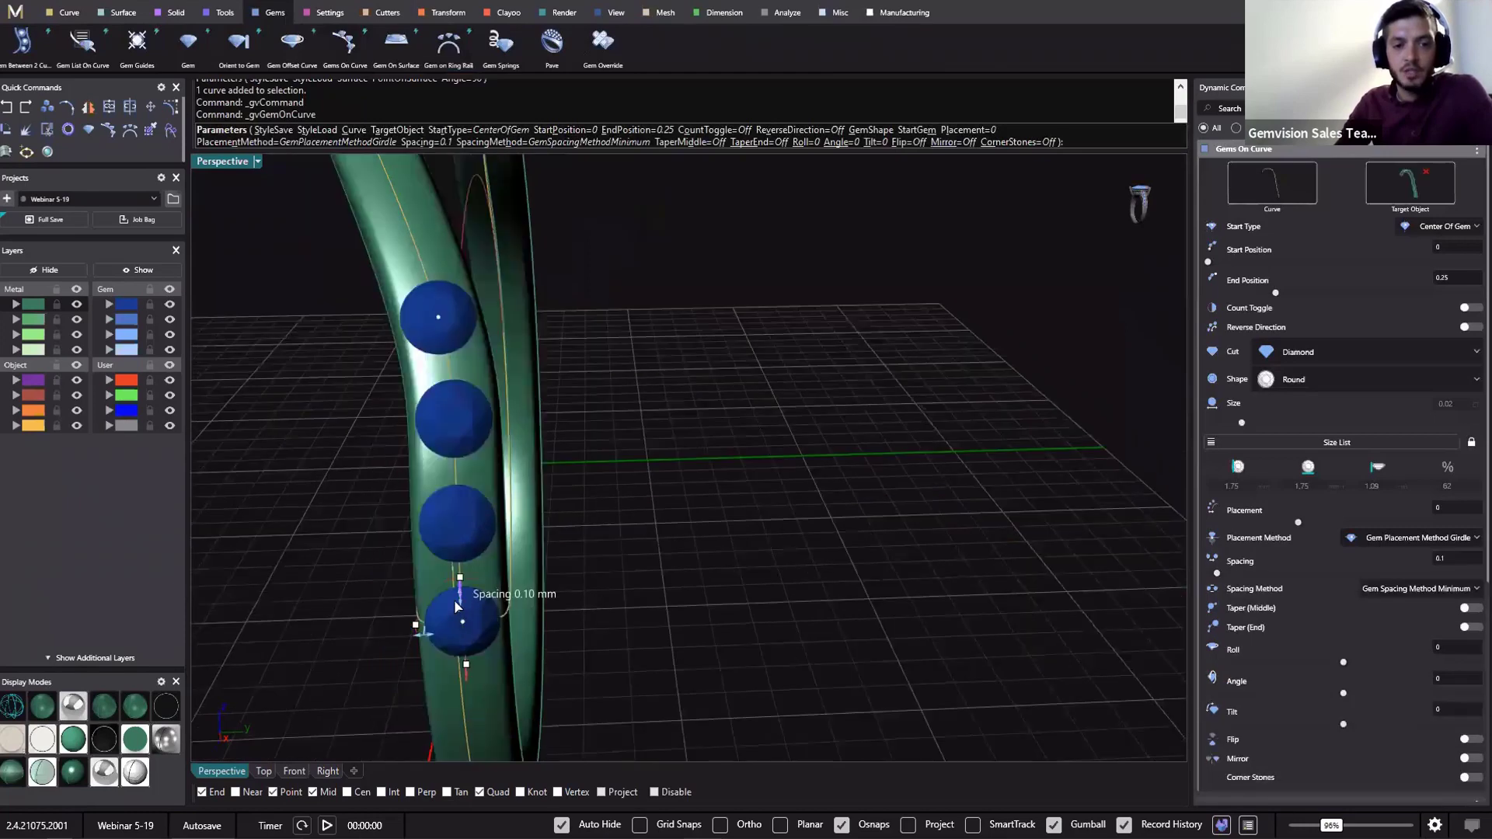
drag(457, 606, 459, 611)
right_drag(459, 611, 527, 529)
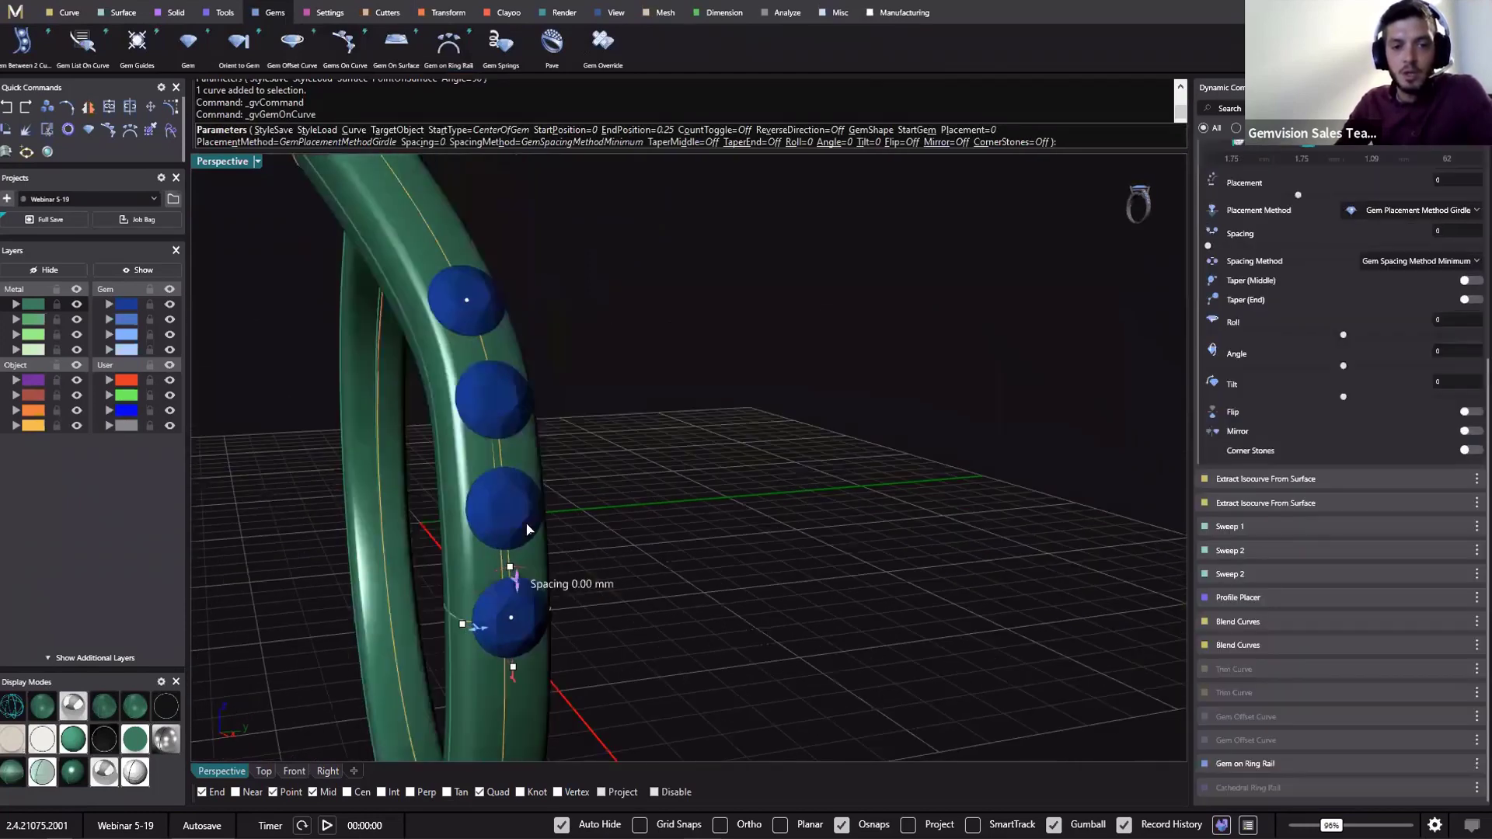
scroll(527, 530, up, 4)
drag(516, 519, 519, 515)
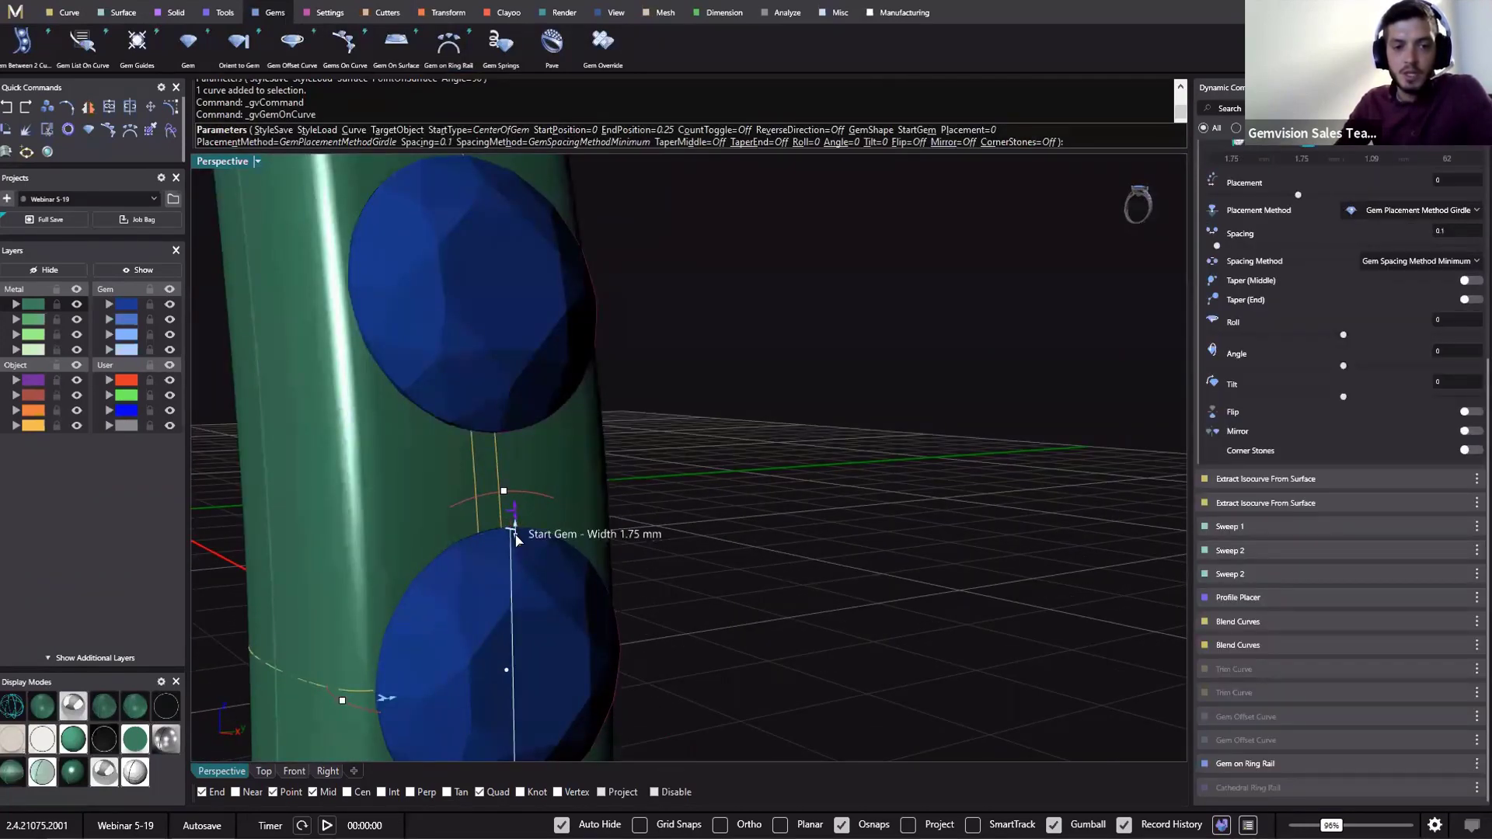
Reduce the round diamonds along the shank to 1.2 mm in diameter
drag(514, 566, 514, 570)
scroll(536, 586, down, 8)
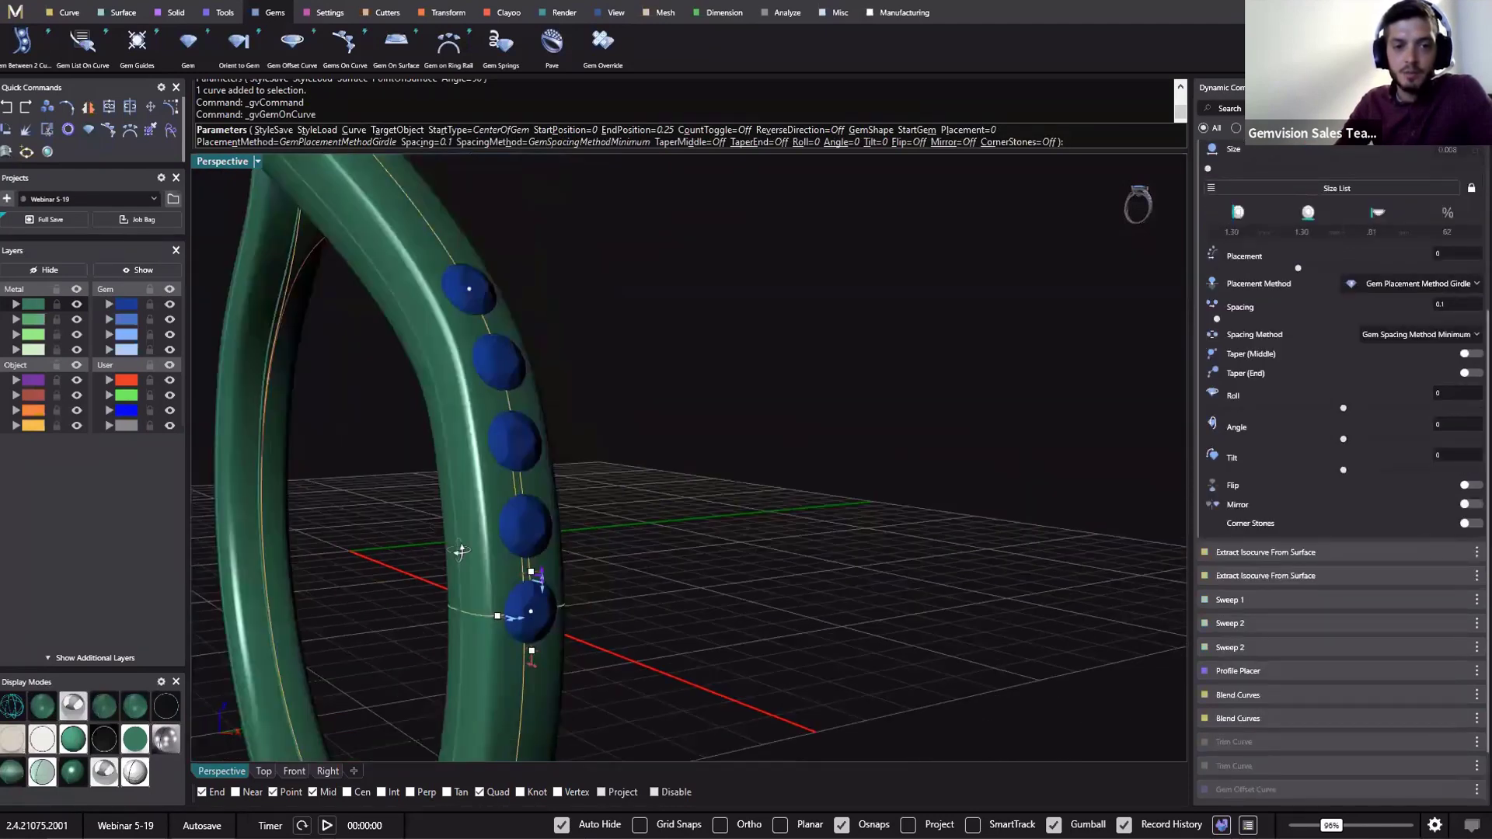
right_drag(534, 579, 423, 528)
drag(416, 536, 415, 535)
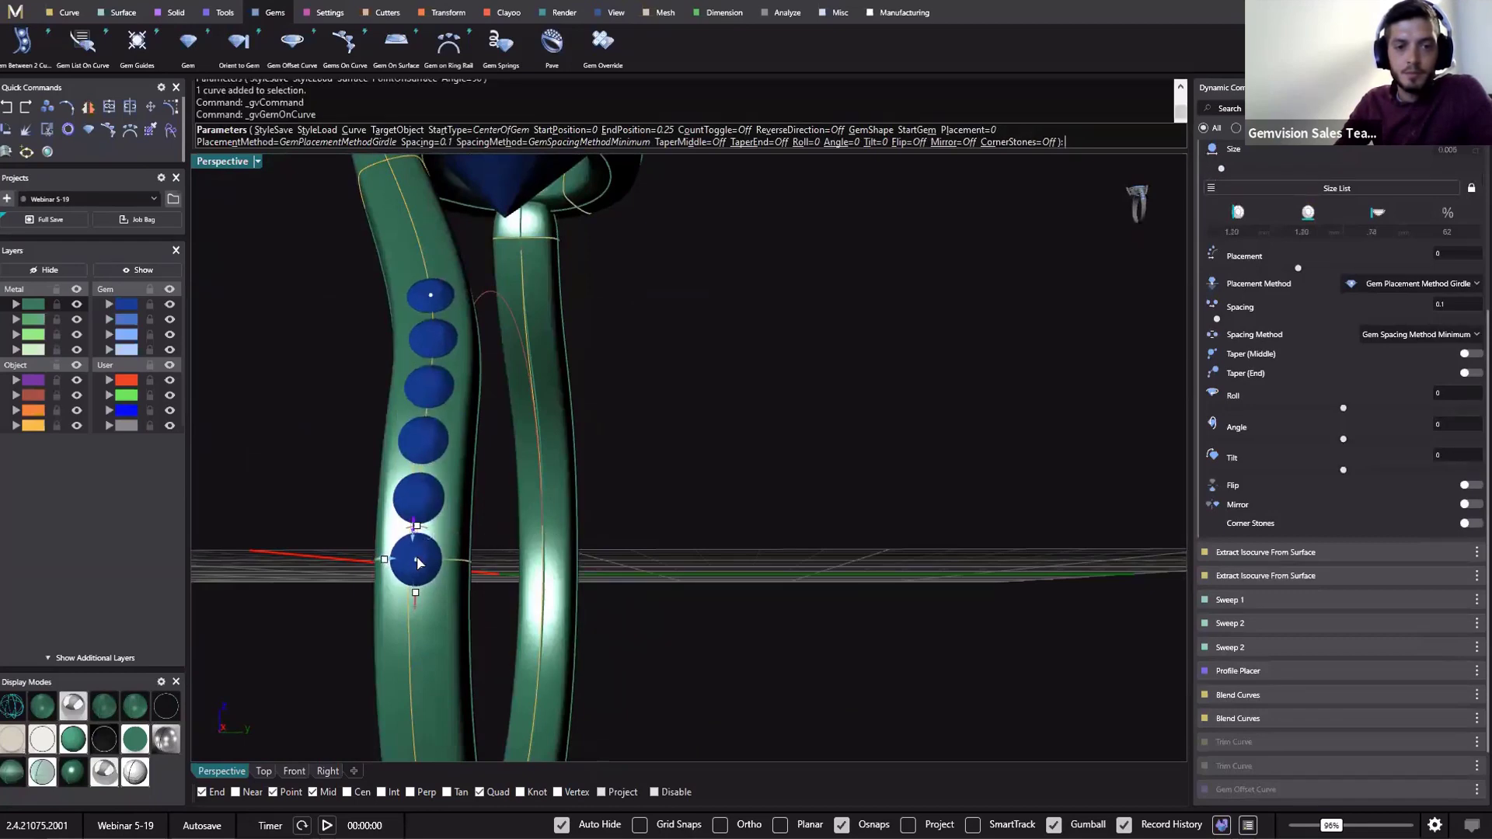
Extend the shank gem row up to the end of its curve on the surround and accept the gems
scroll(417, 559, down, 5)
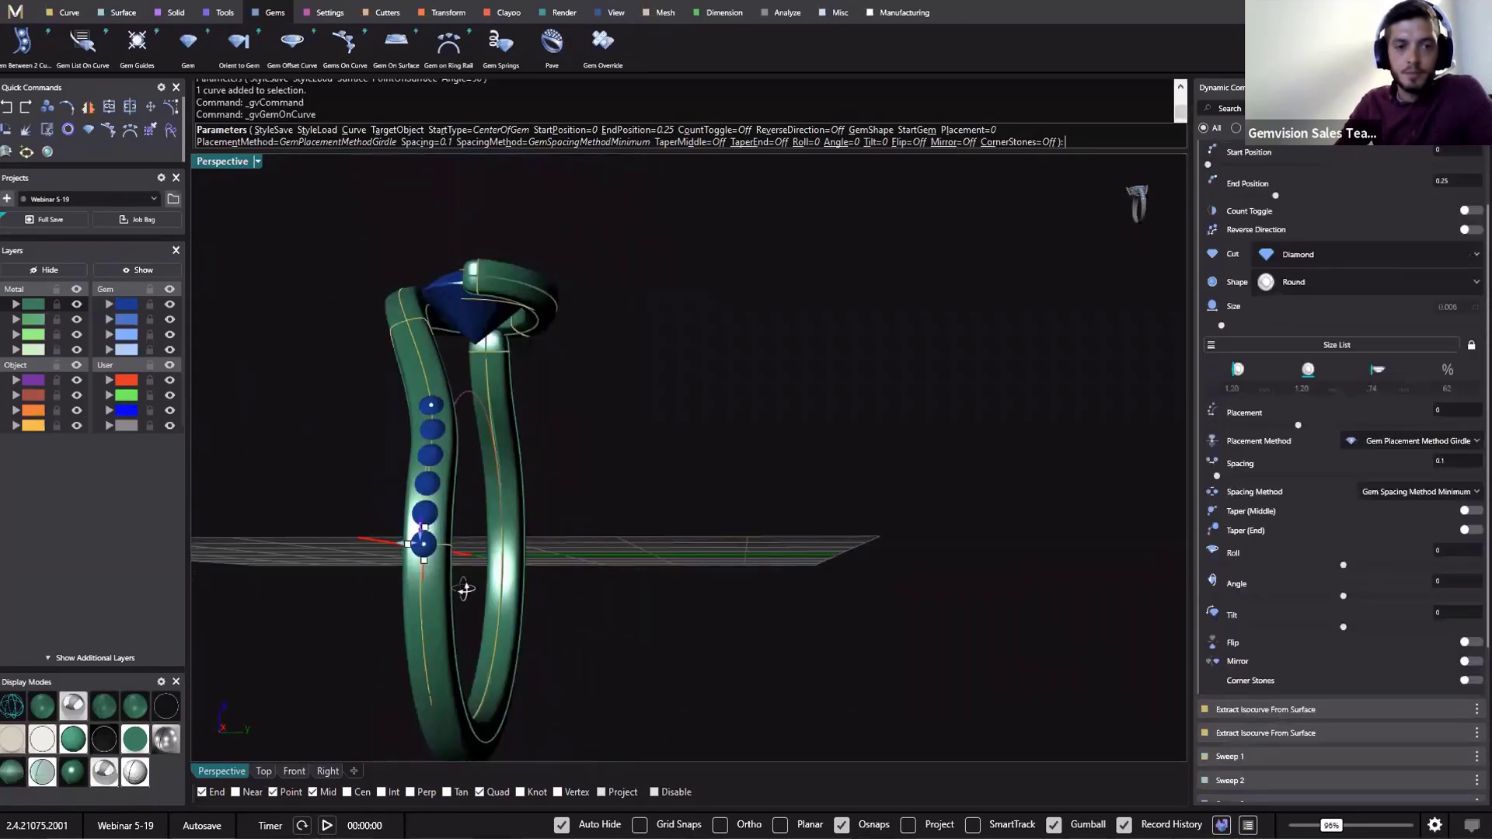
right_drag(417, 560, 424, 469)
drag(425, 469, 309, 223)
right_drag(403, 300, 300, 559)
drag(300, 559, 337, 396)
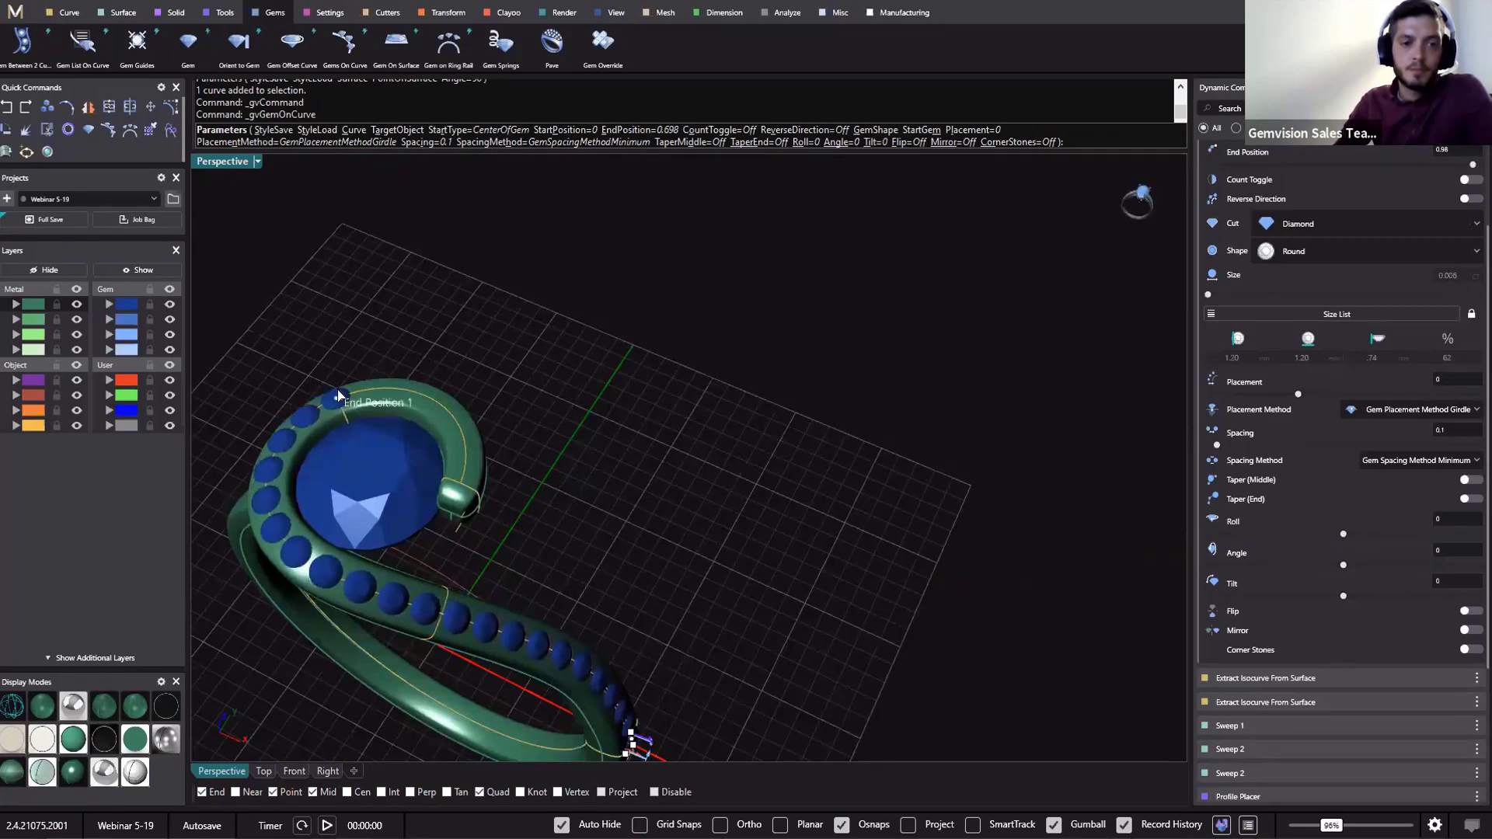
right_click(385, 390)
Place a second gem row along the surround isocurve, starting at position 0.2 and ending near 0.99
click(385, 390)
click(440, 436)
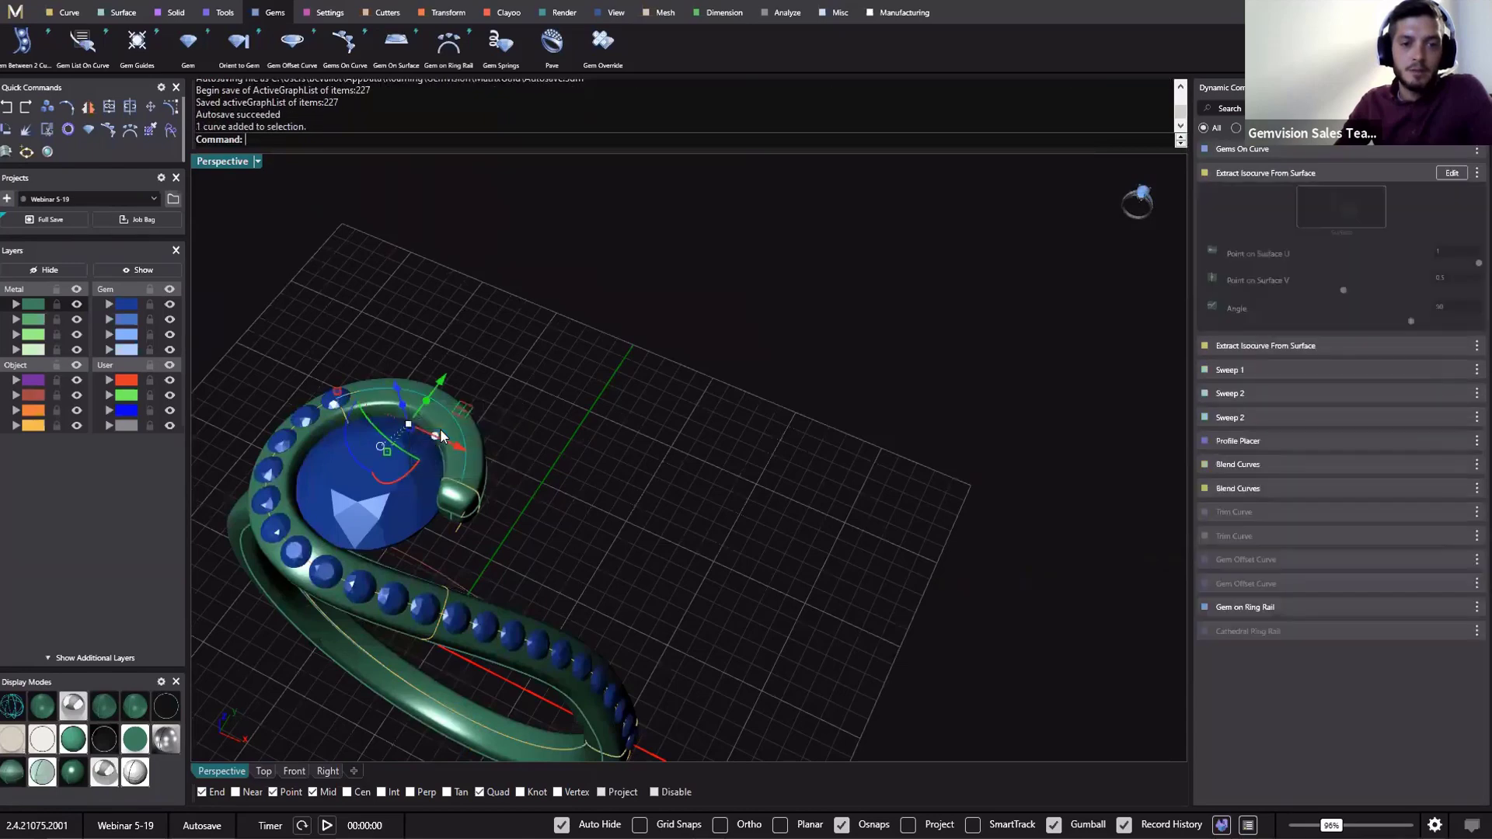
right_click(441, 437)
drag(407, 401, 468, 488)
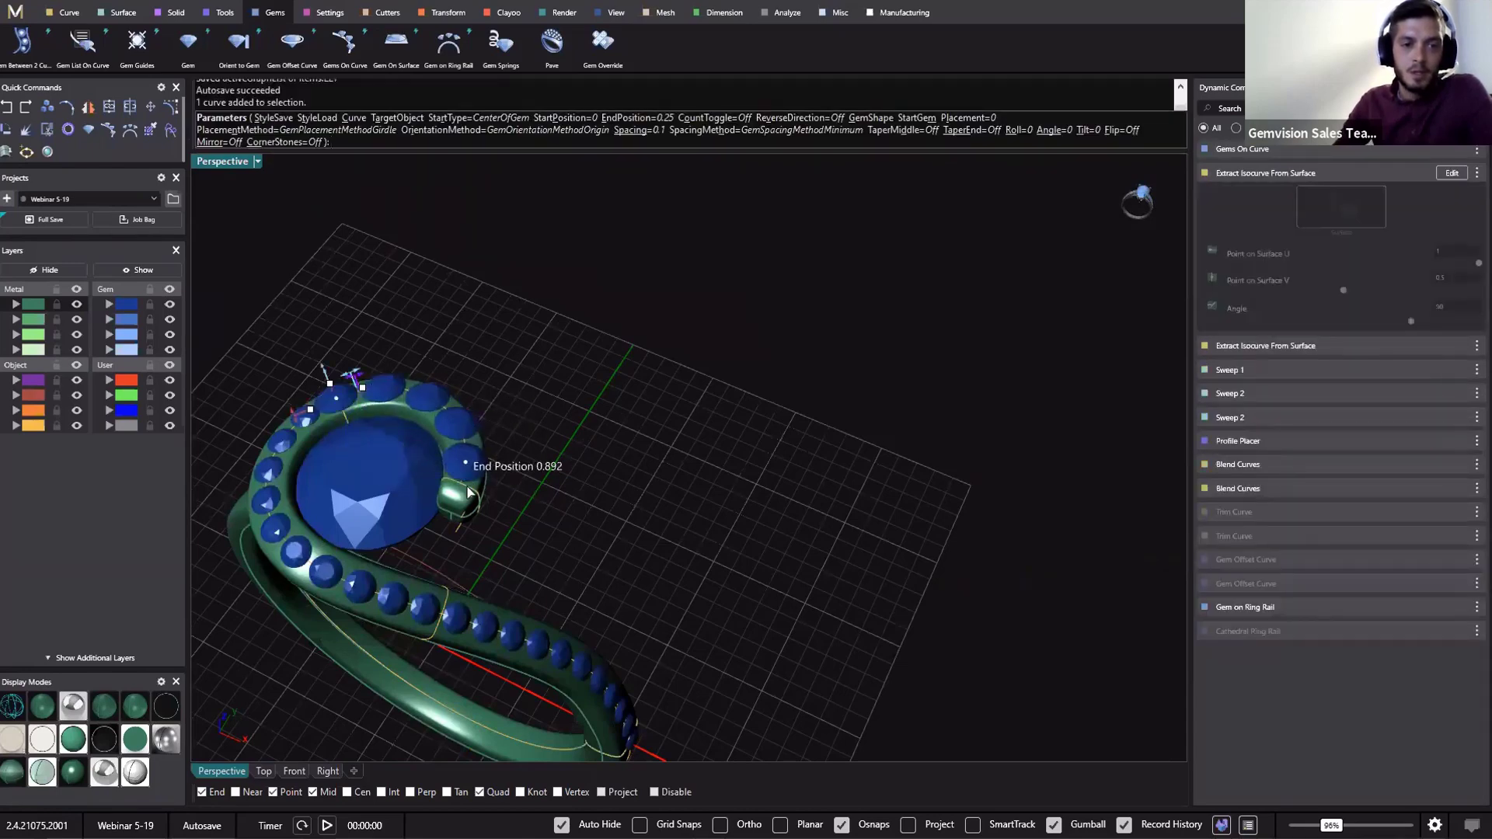
drag(337, 398, 383, 366)
Set the surround row's gem size to 1.2 mm and its start position to 0.158
scroll(383, 365, up, 6)
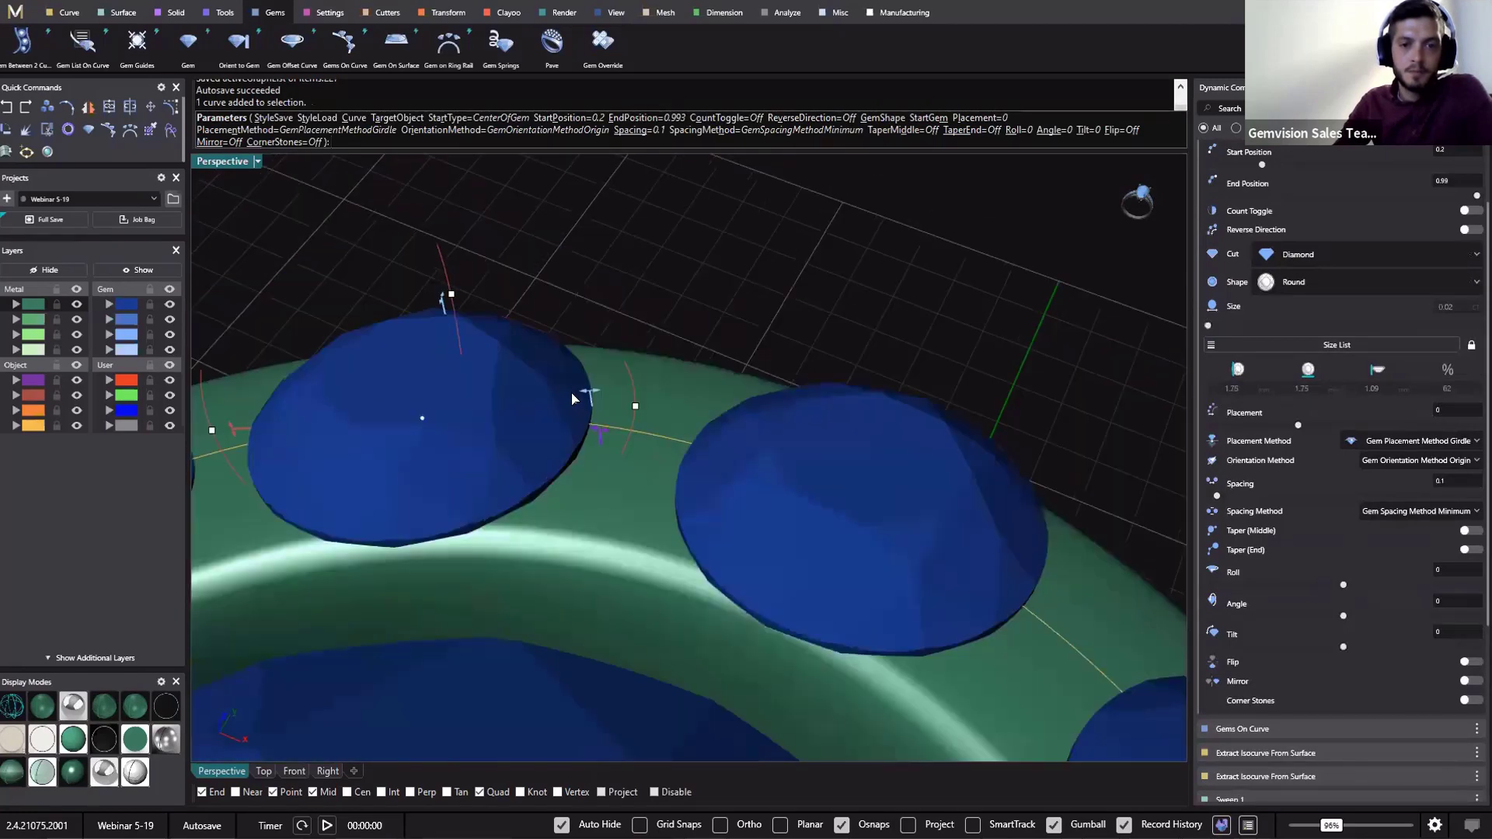
scroll(572, 398, down, 4)
drag(576, 398, 430, 444)
scroll(431, 443, down, 4)
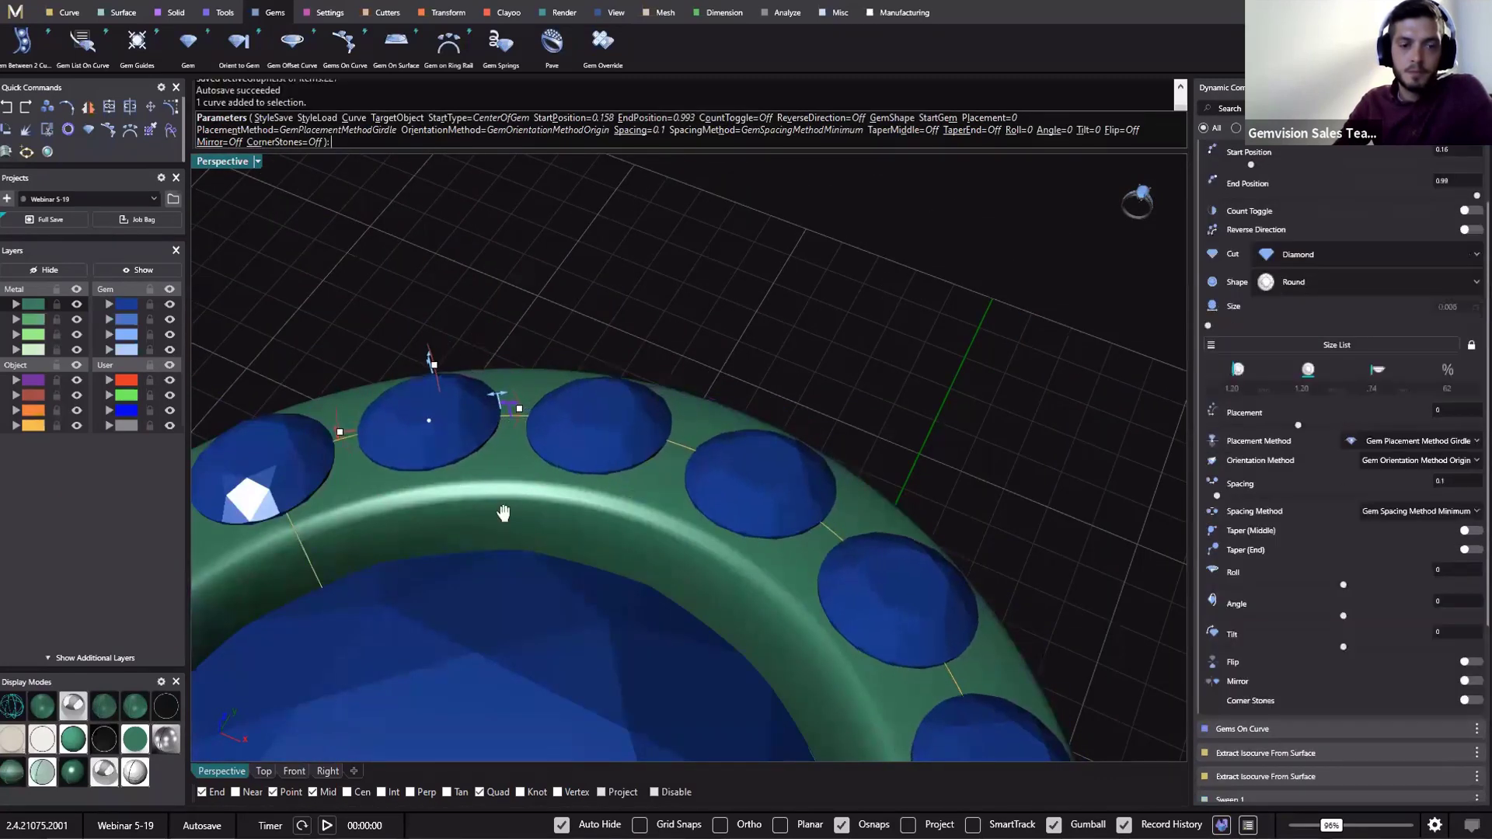
Pull the last surround gem back from the open end to an end position of 0.844
scroll(664, 522, up, 4)
drag(659, 485, 655, 466)
scroll(452, 631, down, 1)
scroll(452, 631, down, 2)
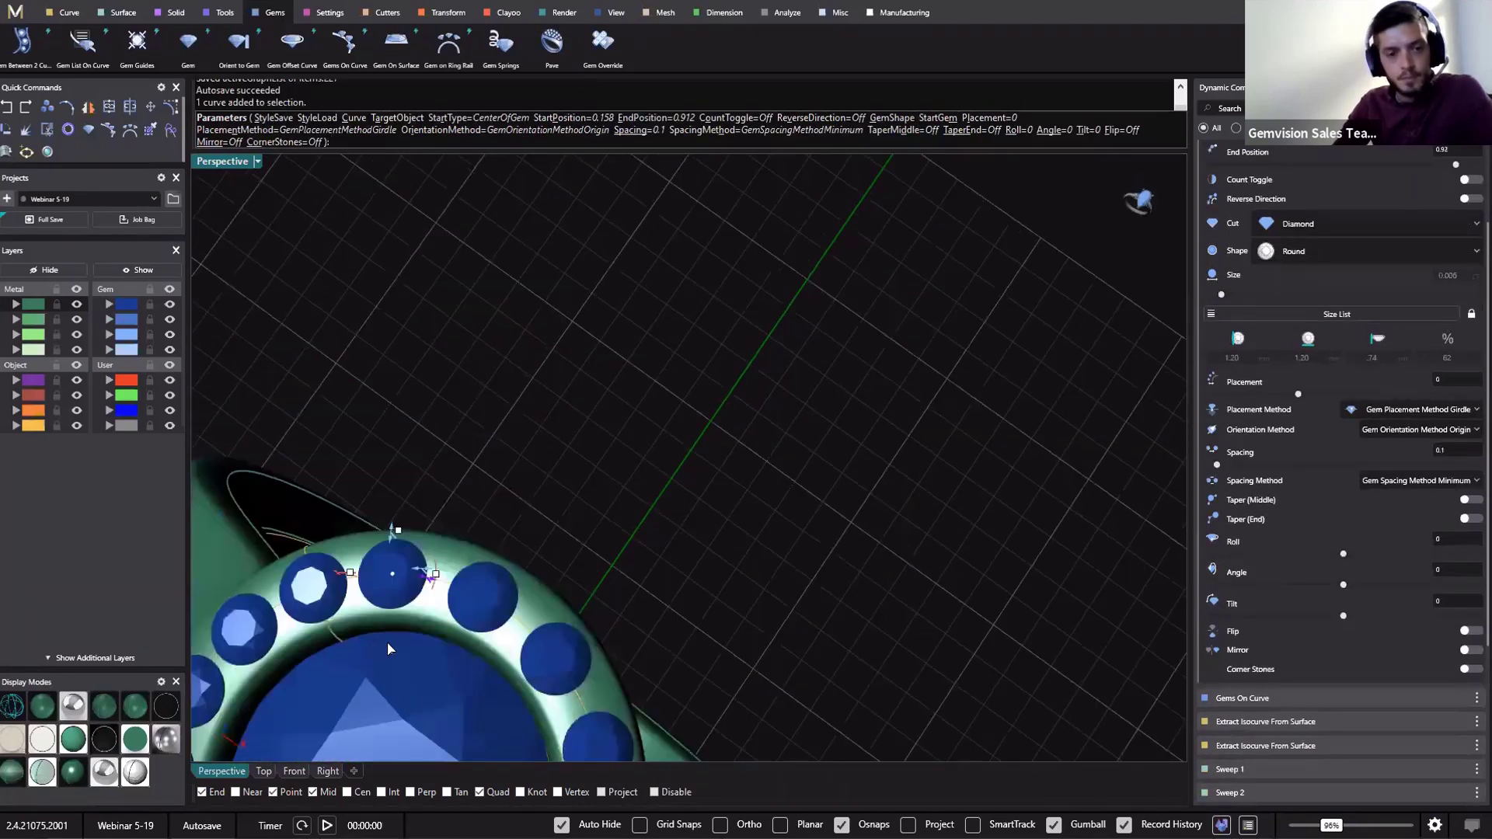
scroll(390, 544, up, 5)
scroll(550, 548, down, 3)
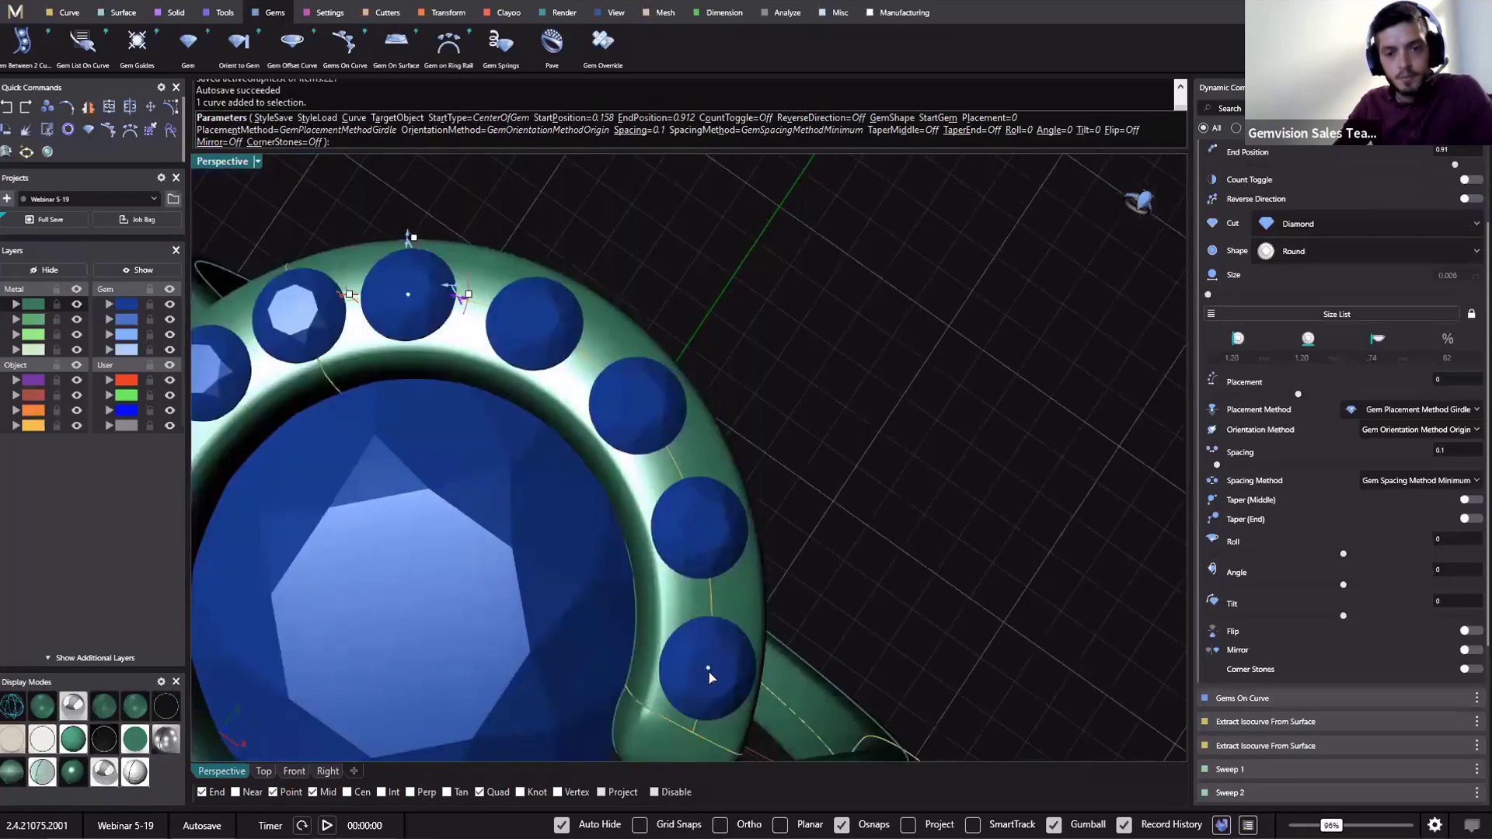
drag(708, 671, 689, 616)
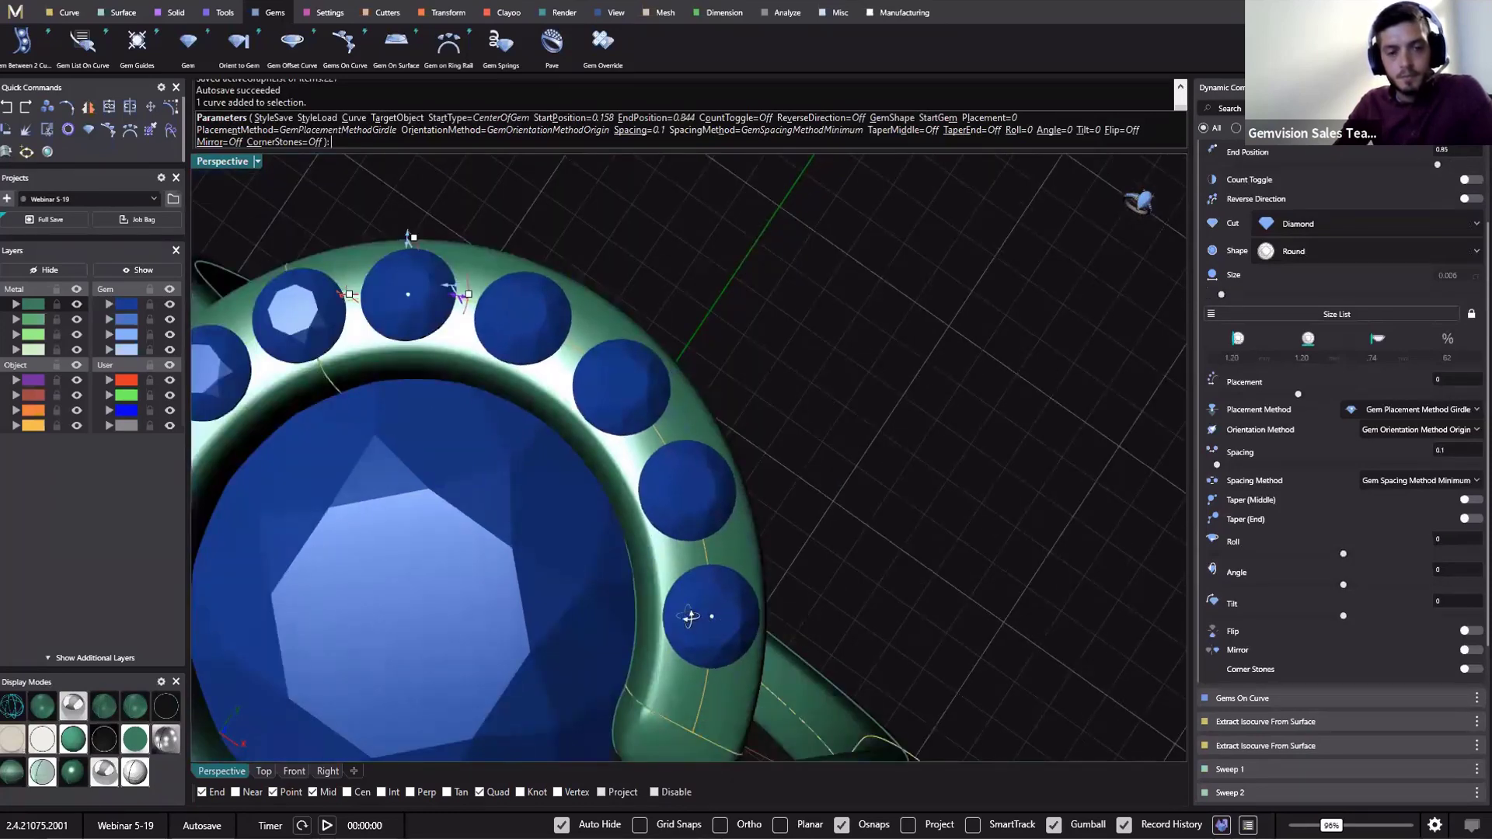
Enable the end taper on the surround row with a 1 mm end gem and an end position of 0.882
scroll(689, 616, down, 3)
right_drag(690, 481, 729, 575)
scroll(729, 575, up, 3)
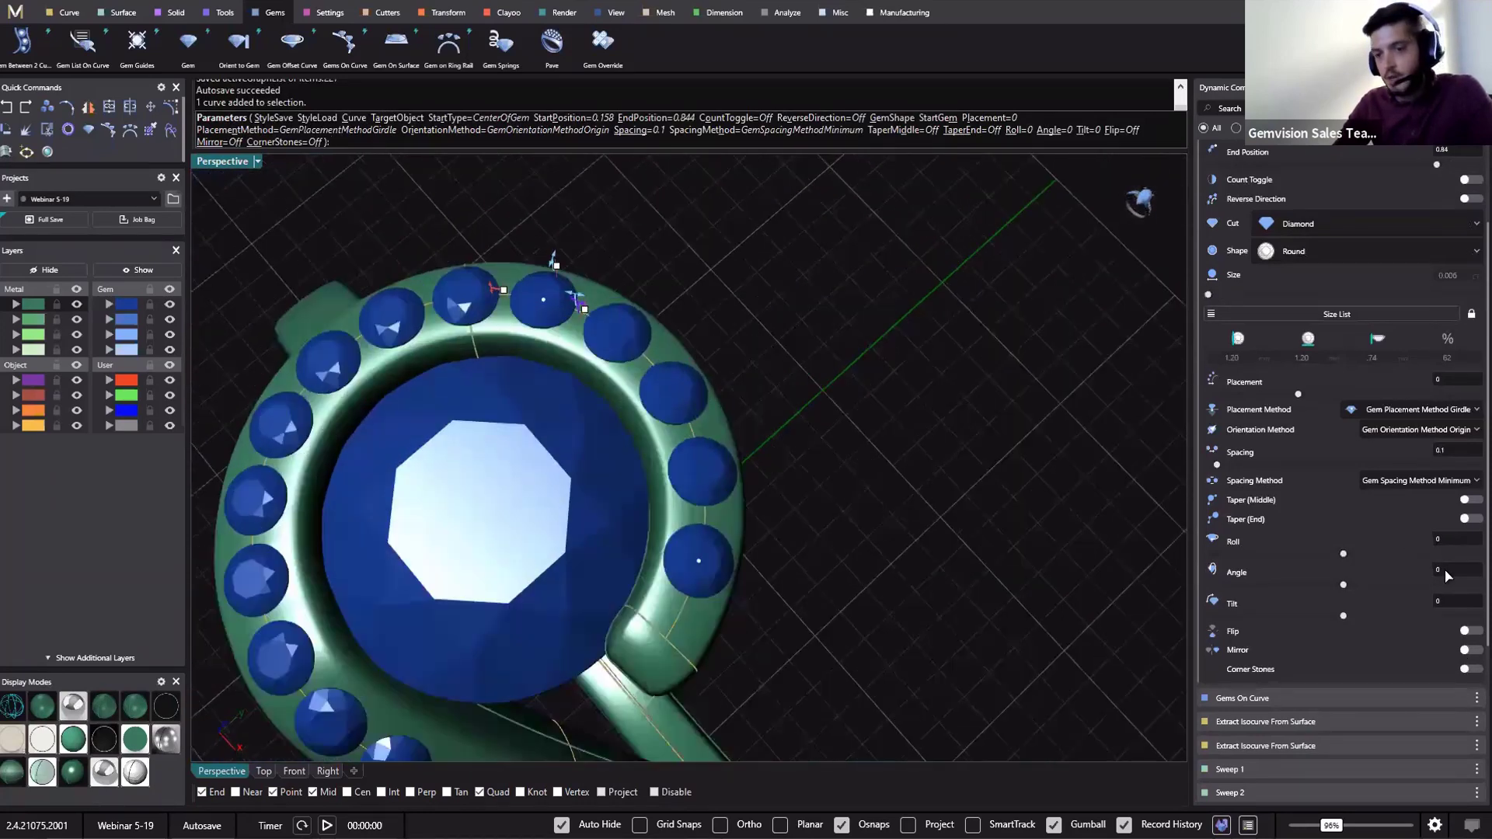
click(1468, 521)
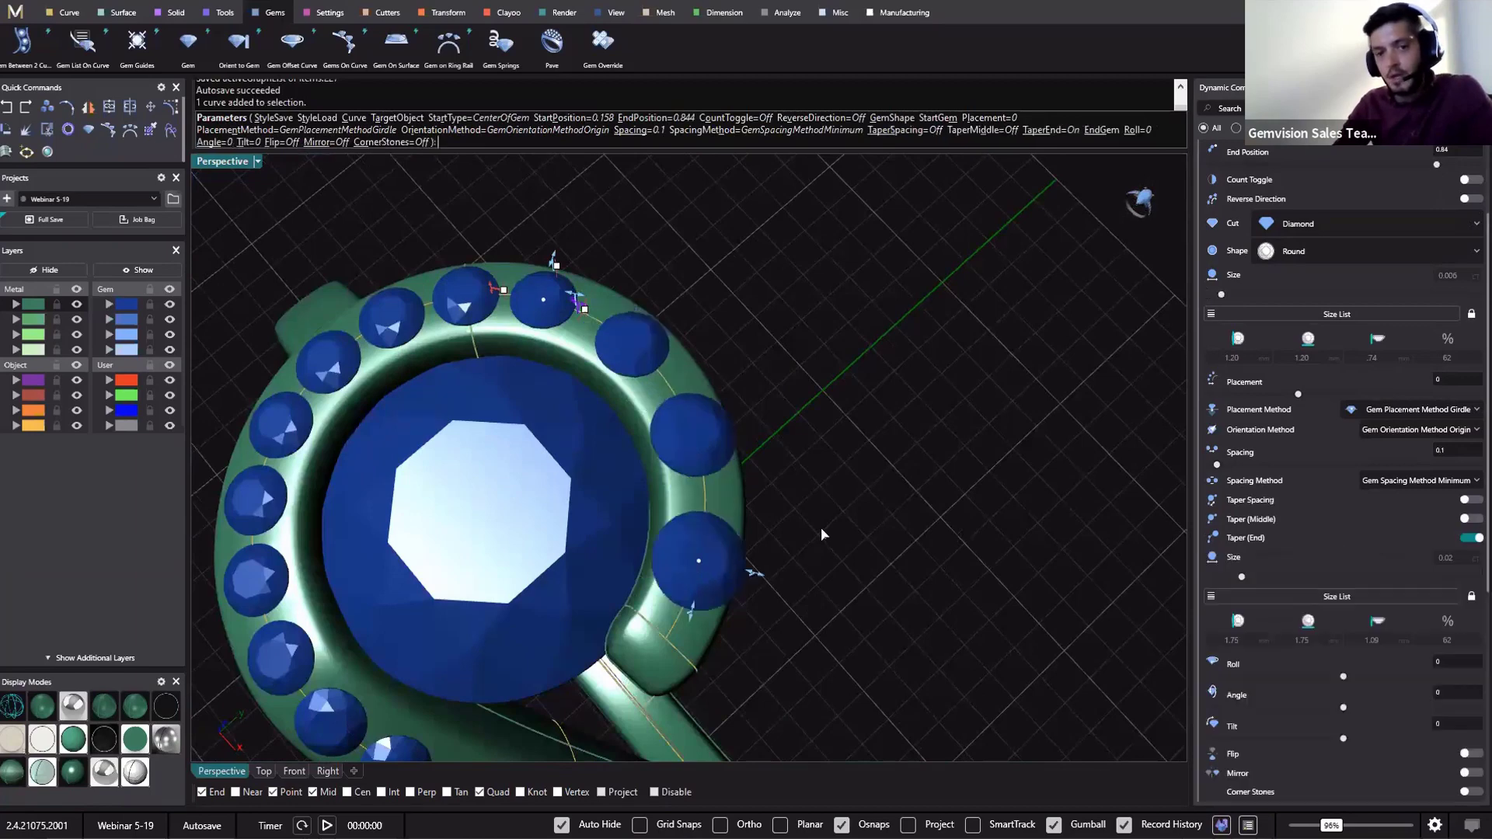
drag(742, 578, 694, 580)
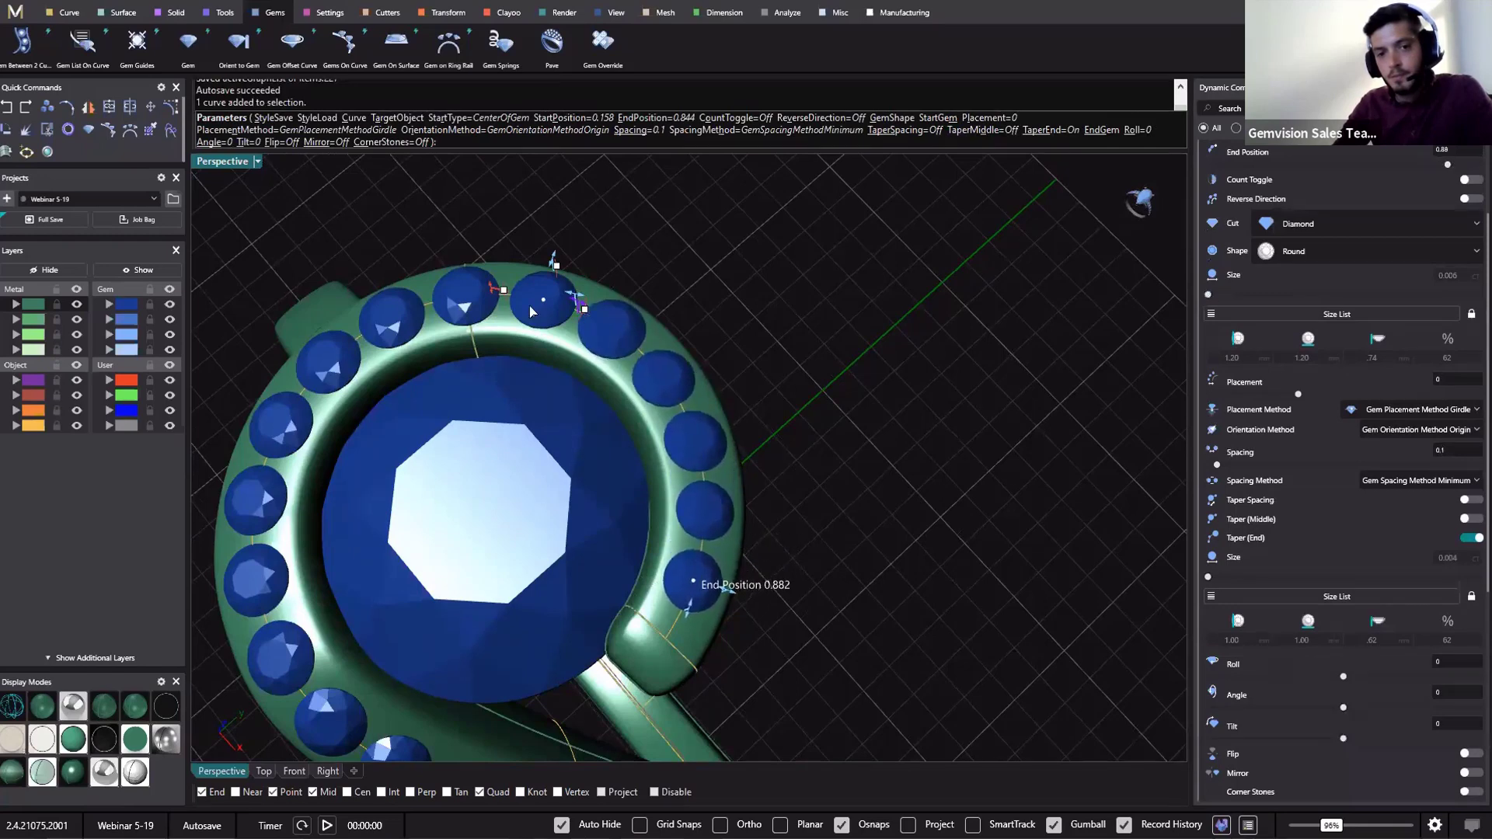
Set the surround row's start gem size to 1.1 mm and its start position to 0.152
scroll(531, 312, up, 5)
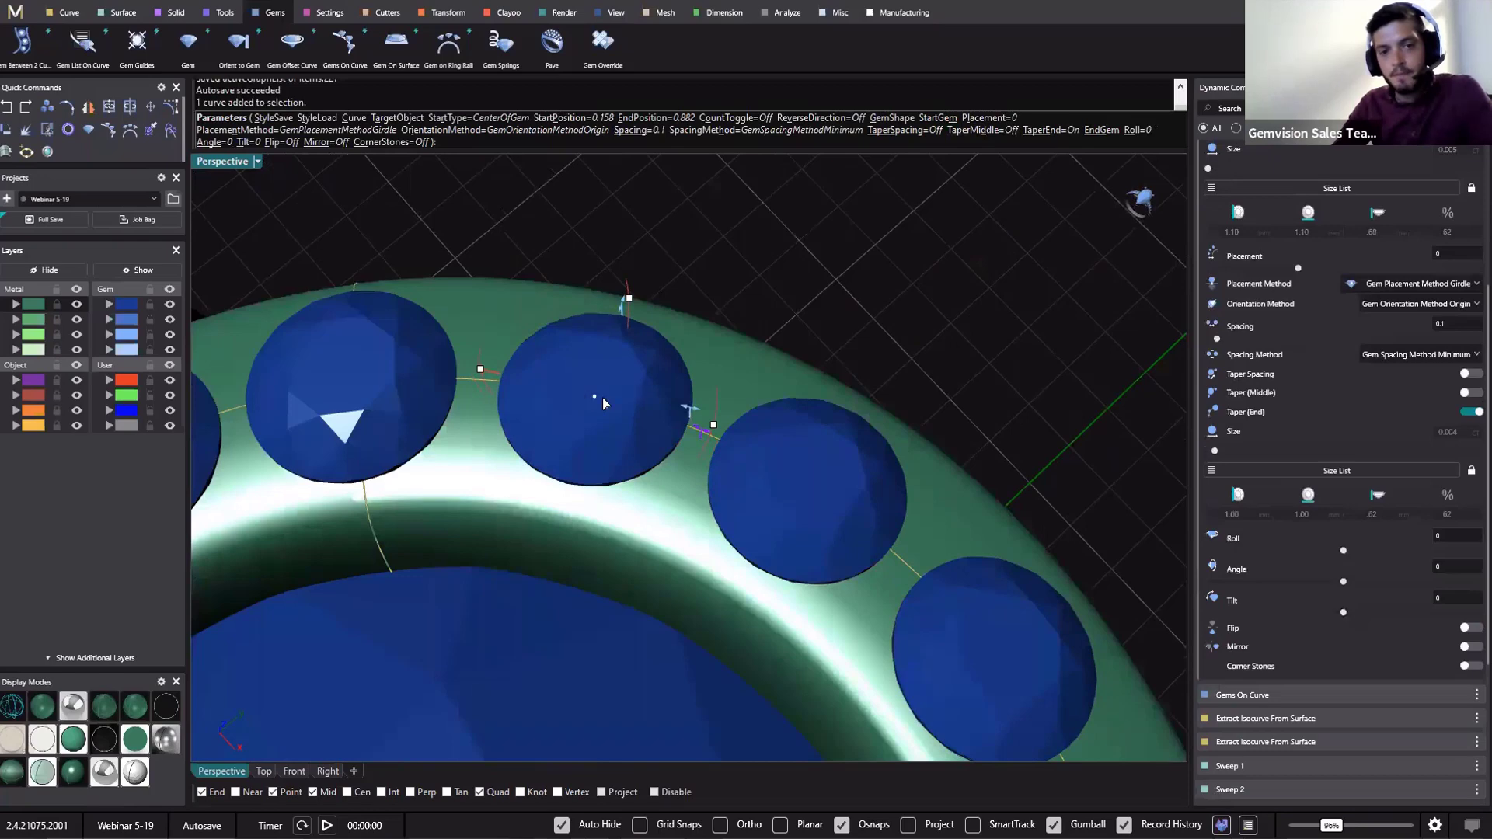
drag(578, 400, 587, 399)
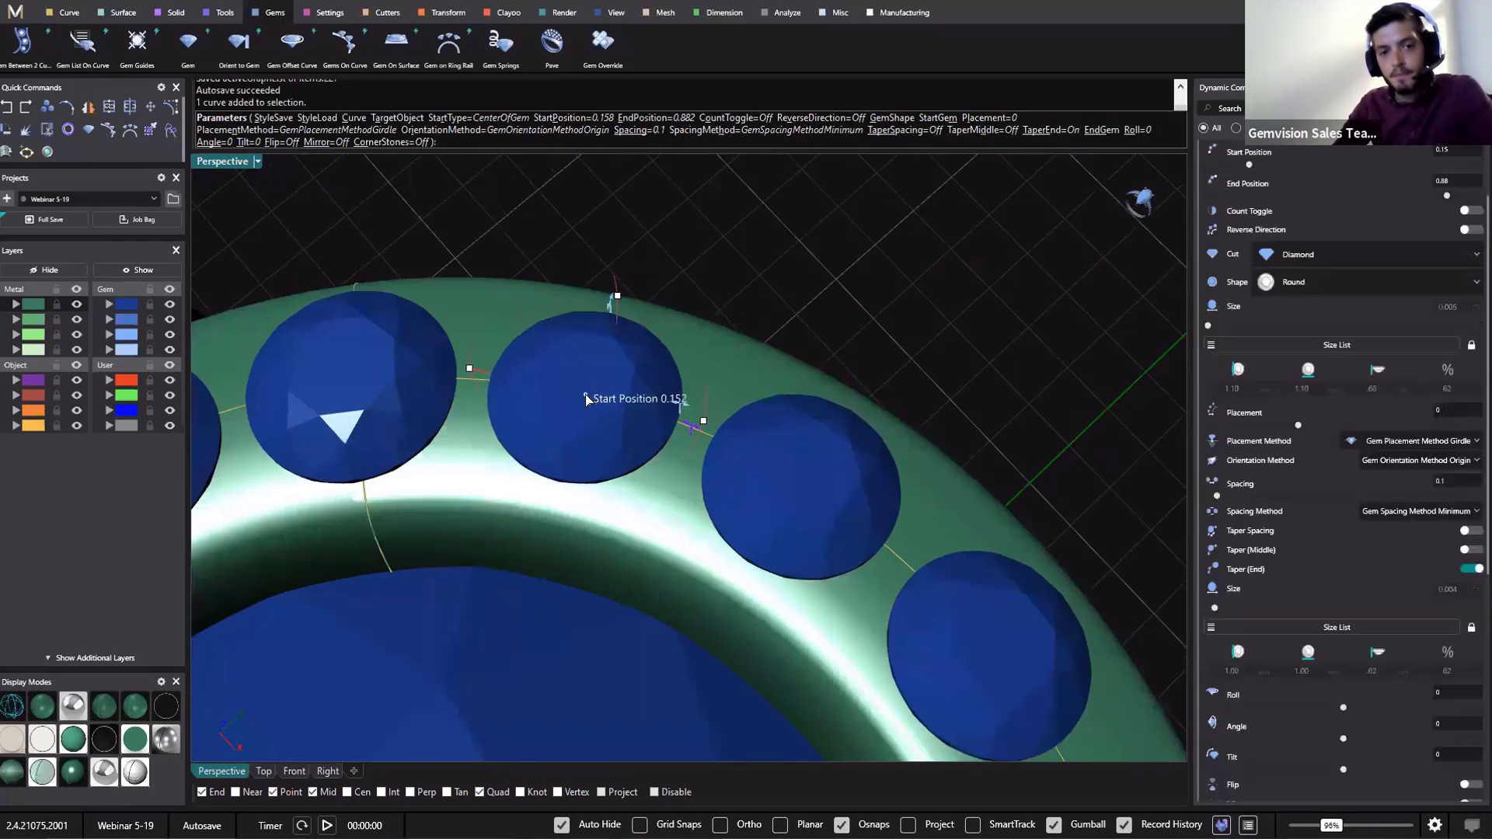
scroll(598, 422, down, 11)
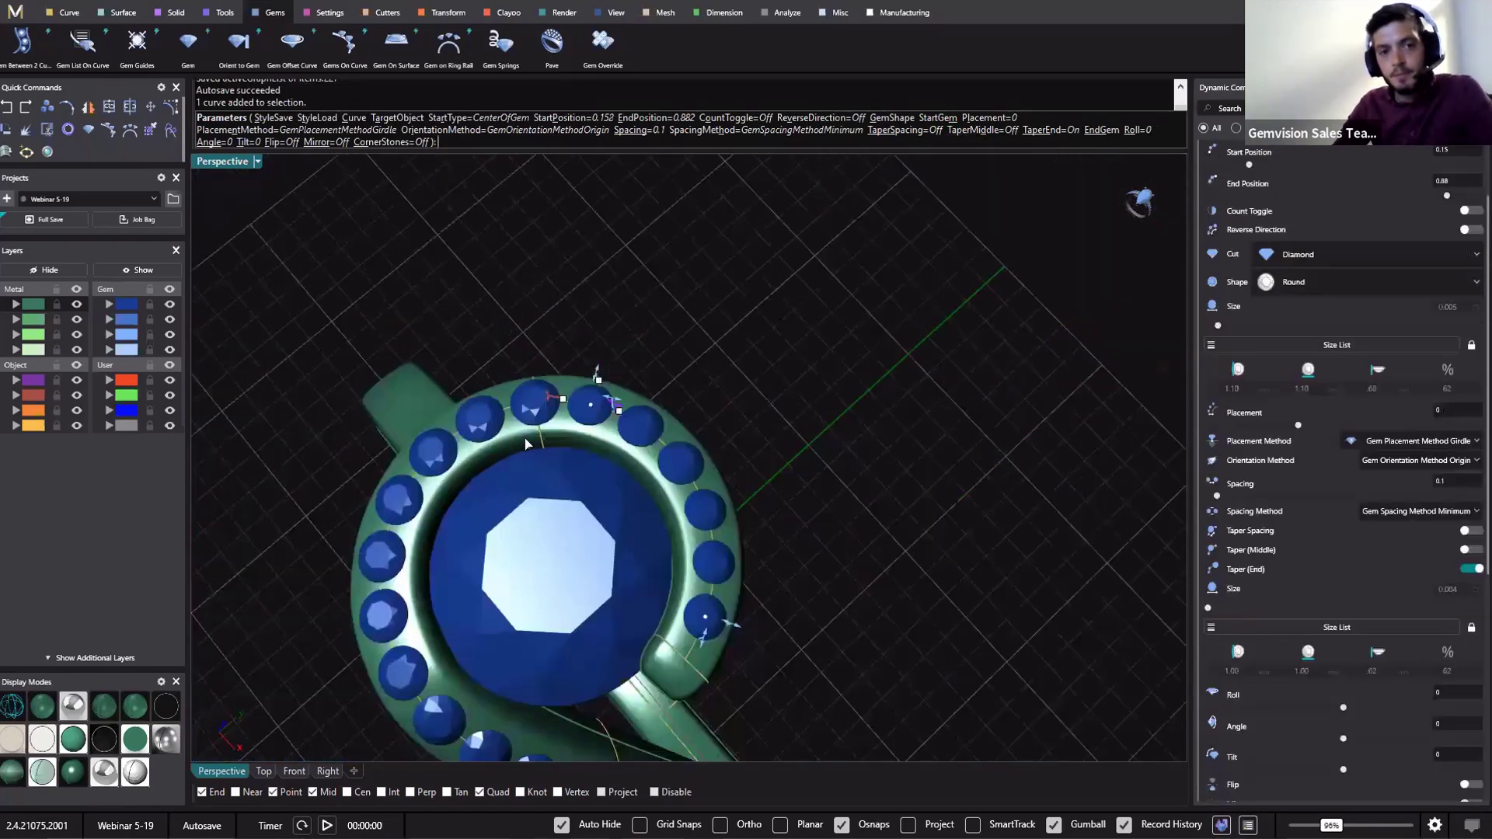
right_drag(522, 437, 440, 557)
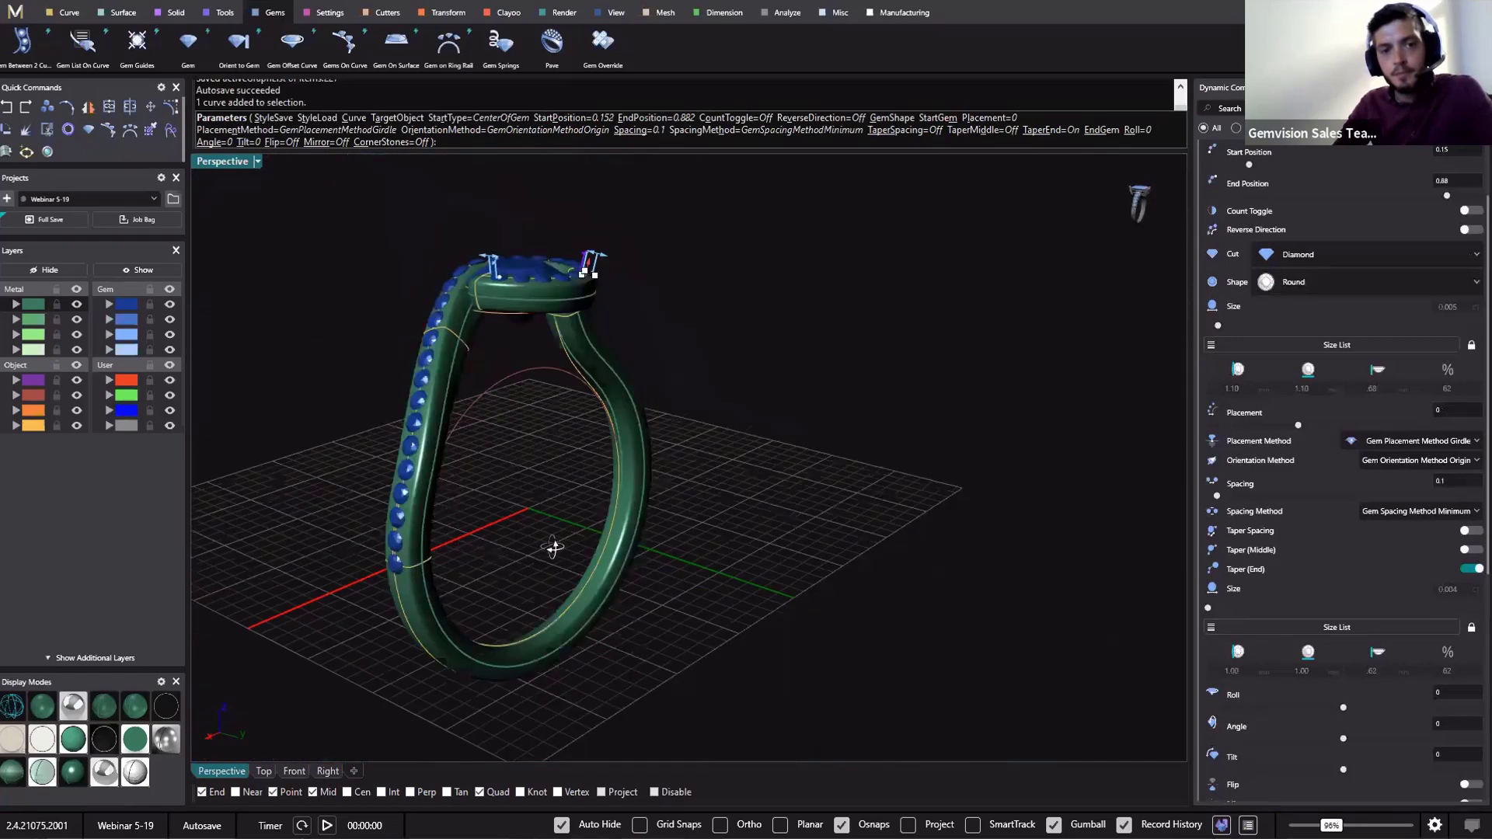
Accept the surround's gem row with its current taper and position settings
right_drag(553, 547, 83, 29)
key(Return)
scroll(380, 66, up, 4)
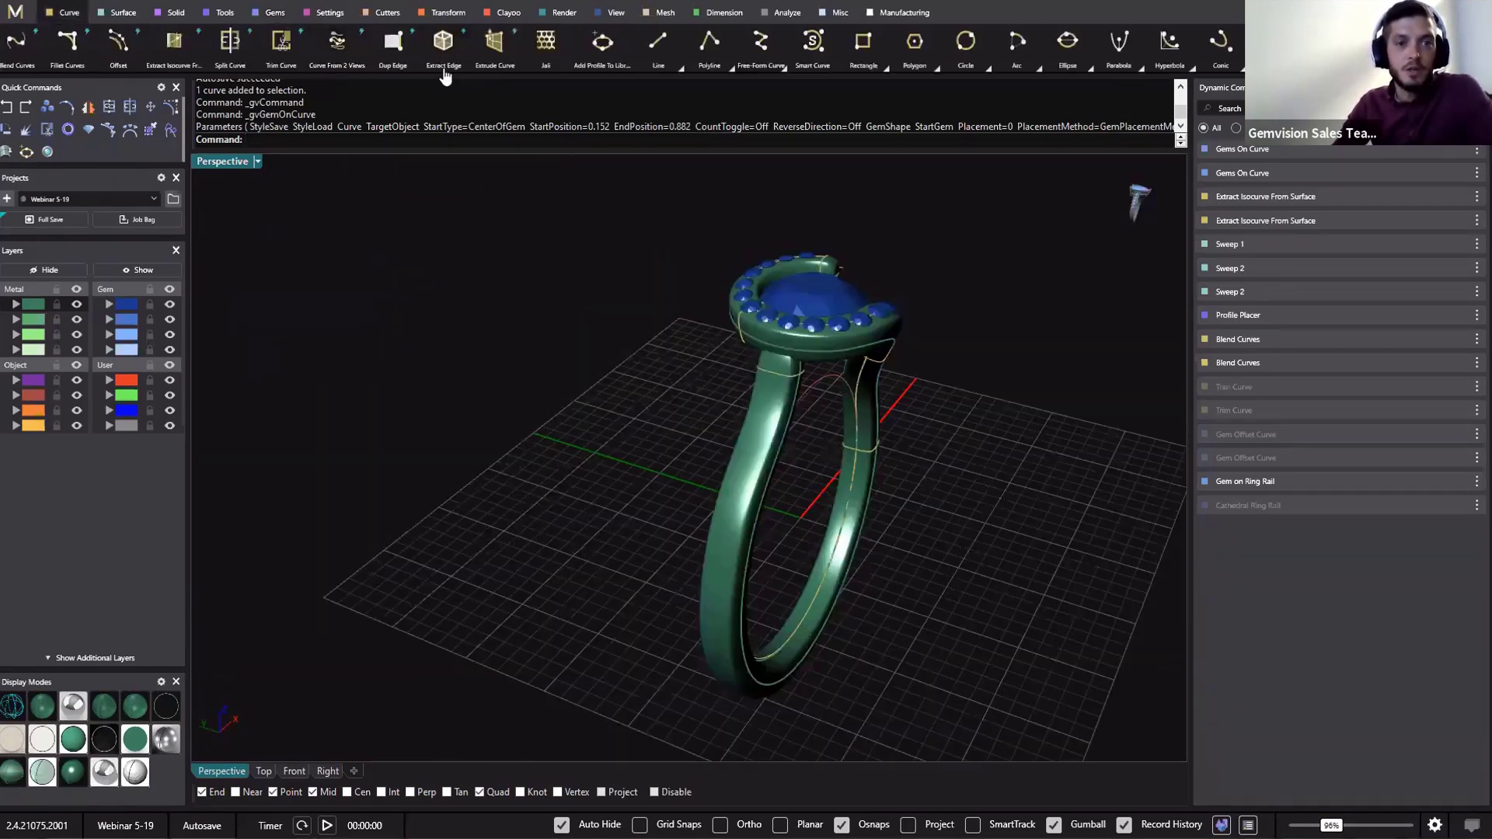
Extract an isocurve along the bare shank's outer face at surface point U 0.98, V 0.5 and a 90° angle
click(175, 45)
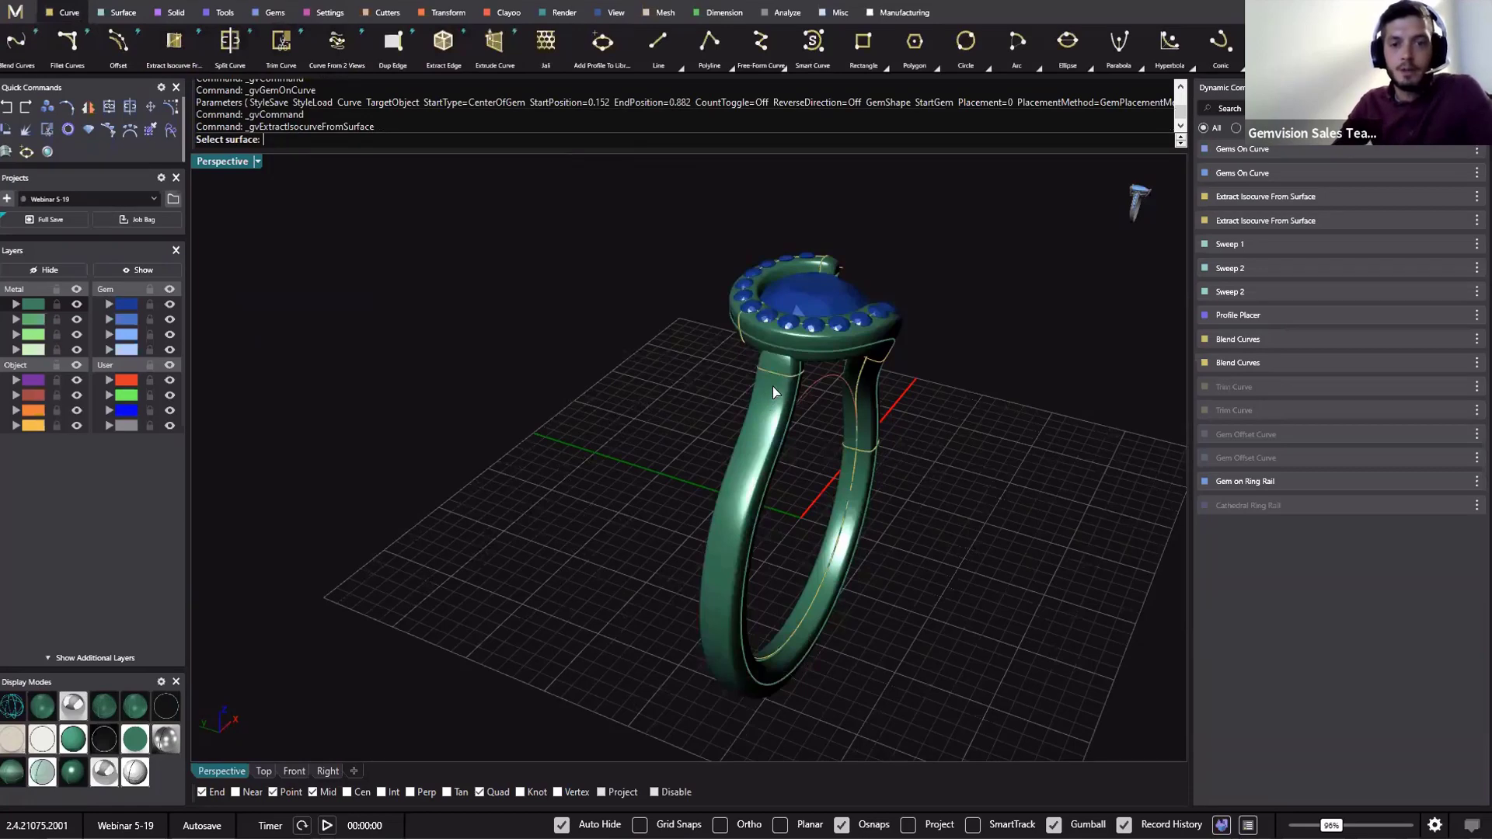
scroll(772, 381, up, 5)
click(769, 376)
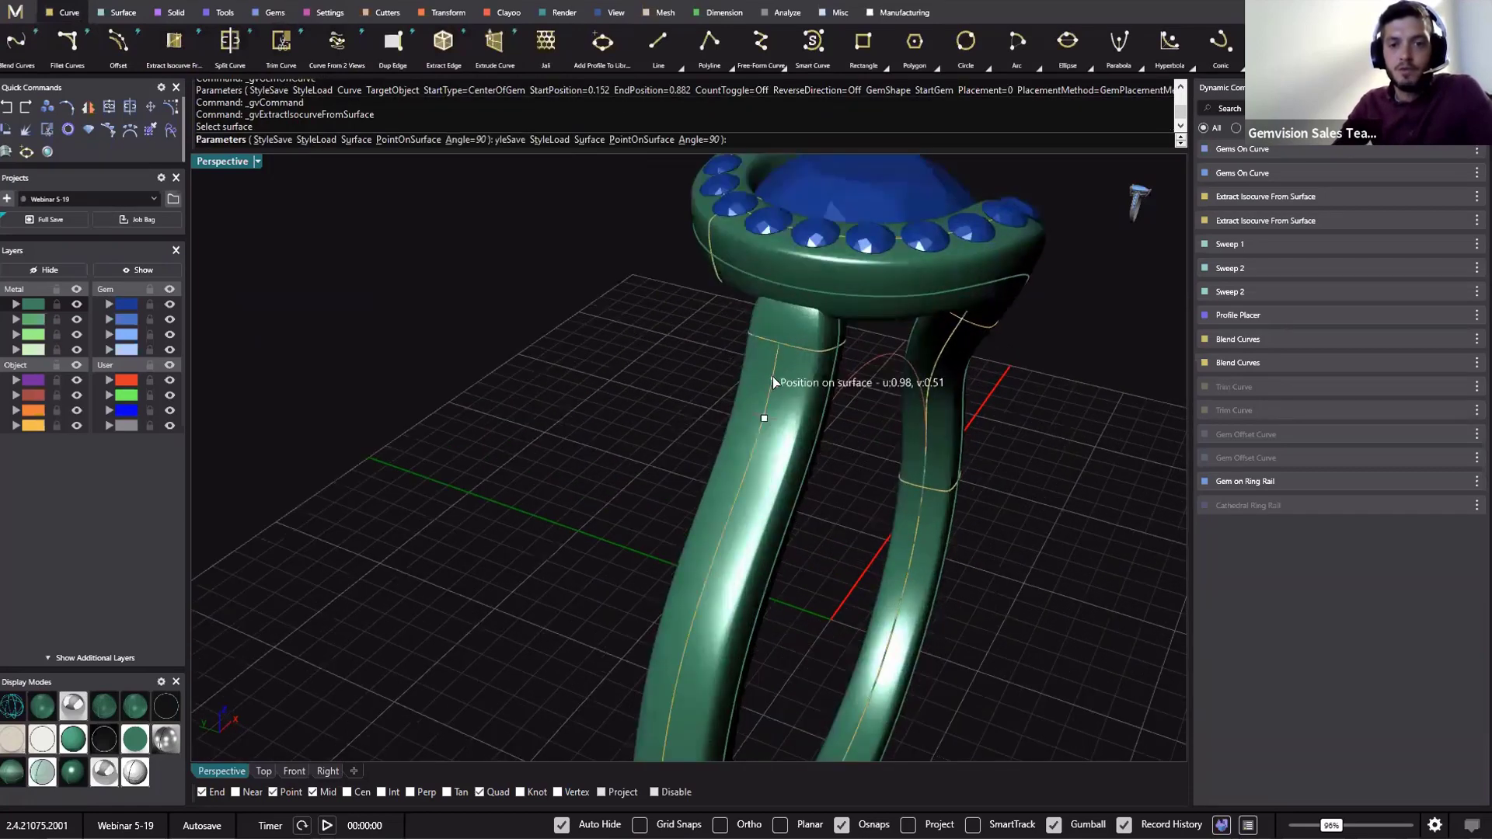
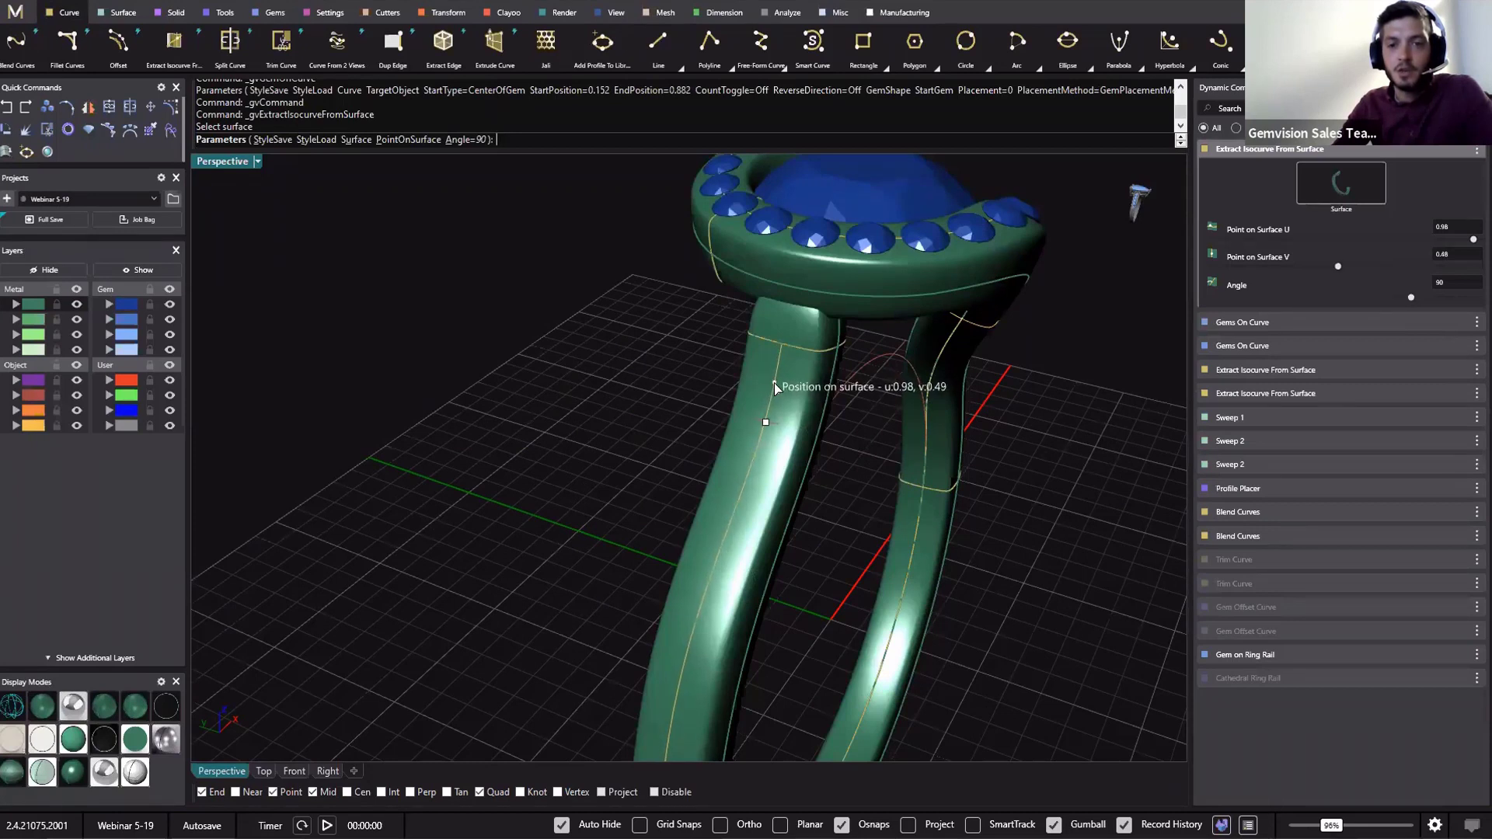
click(774, 385)
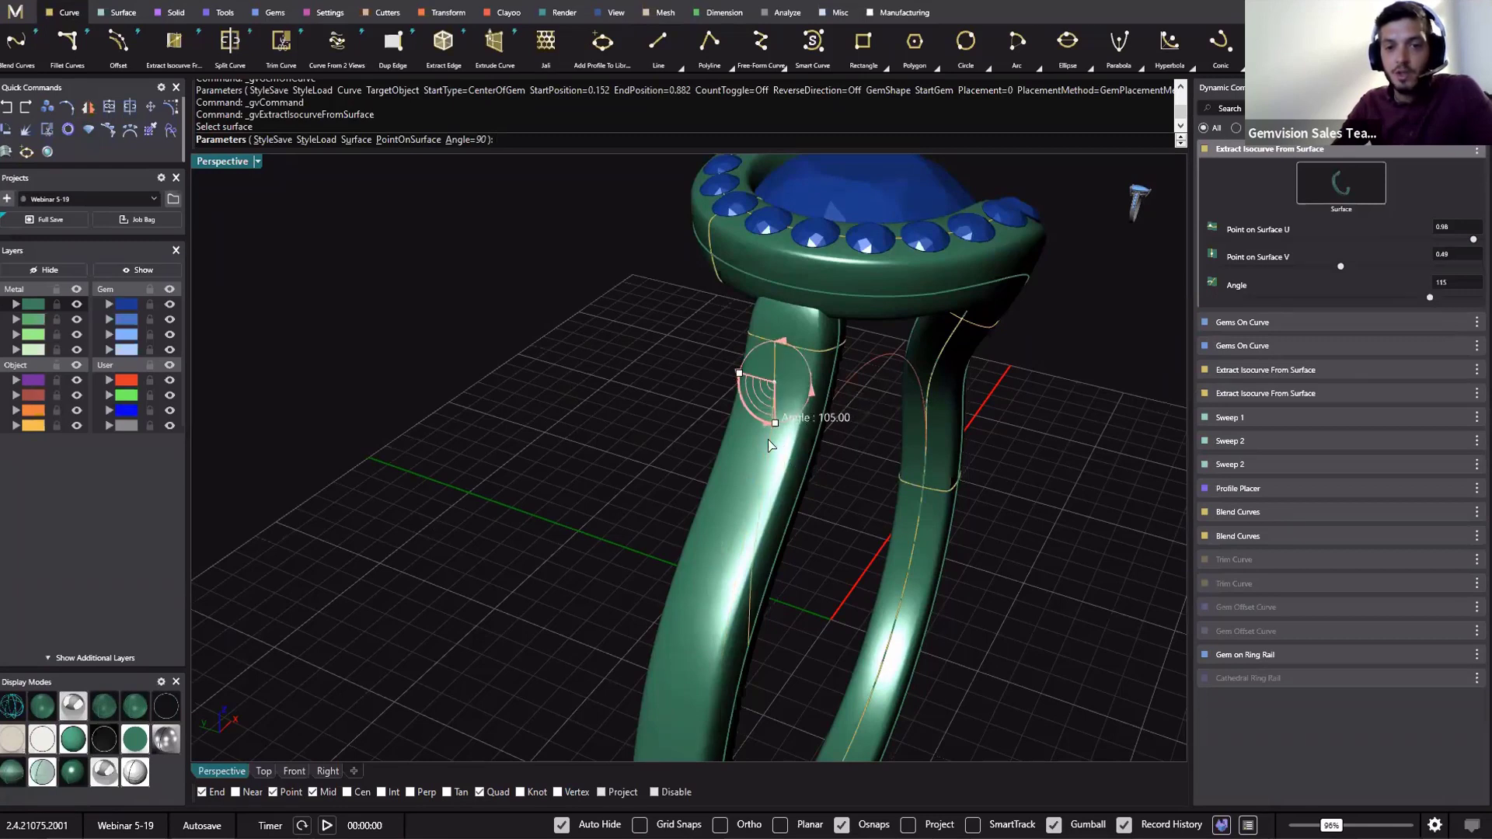
click(761, 449)
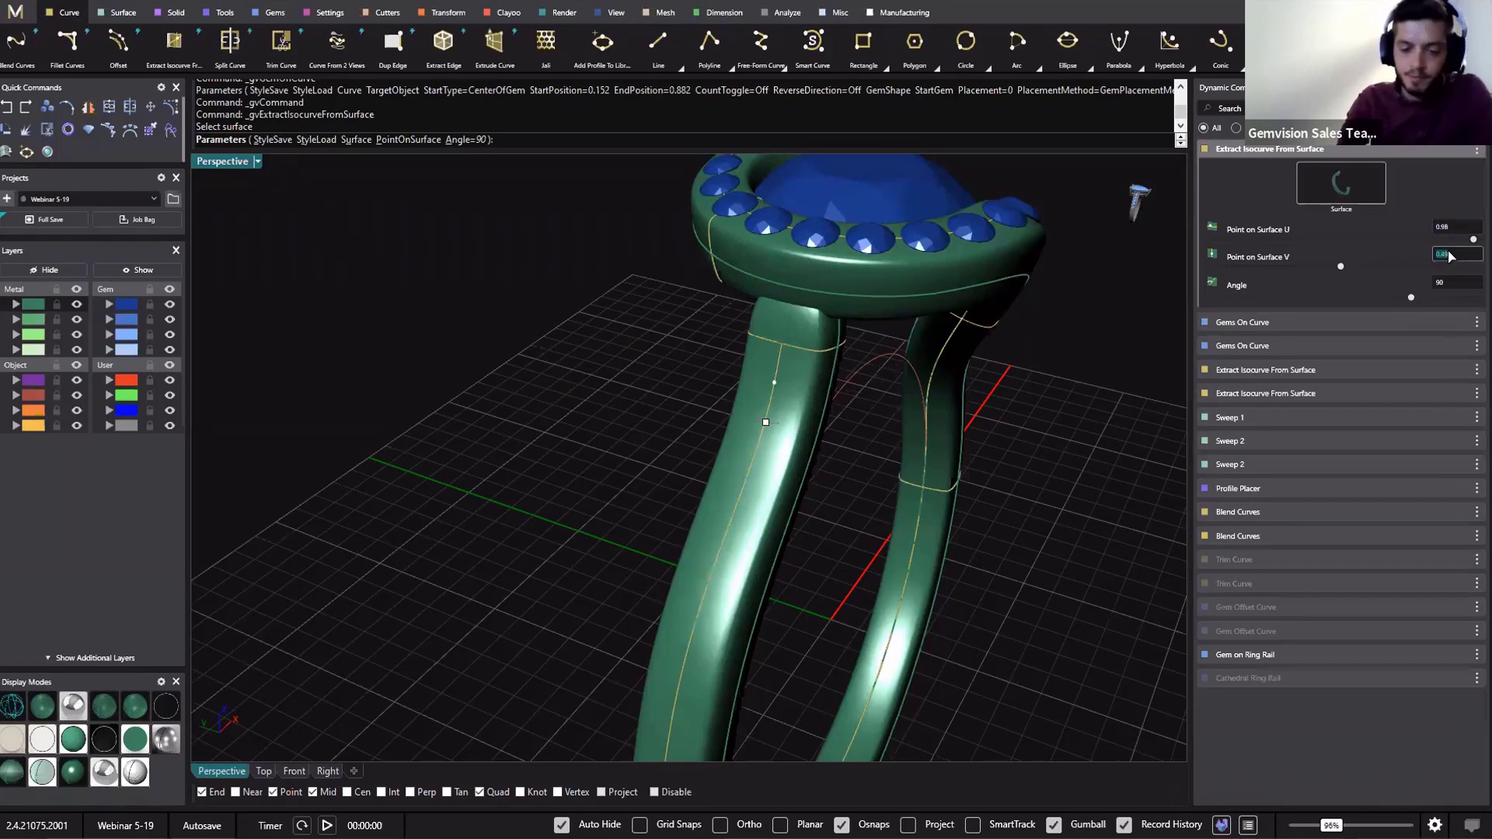
text(.5)
key(Tab)
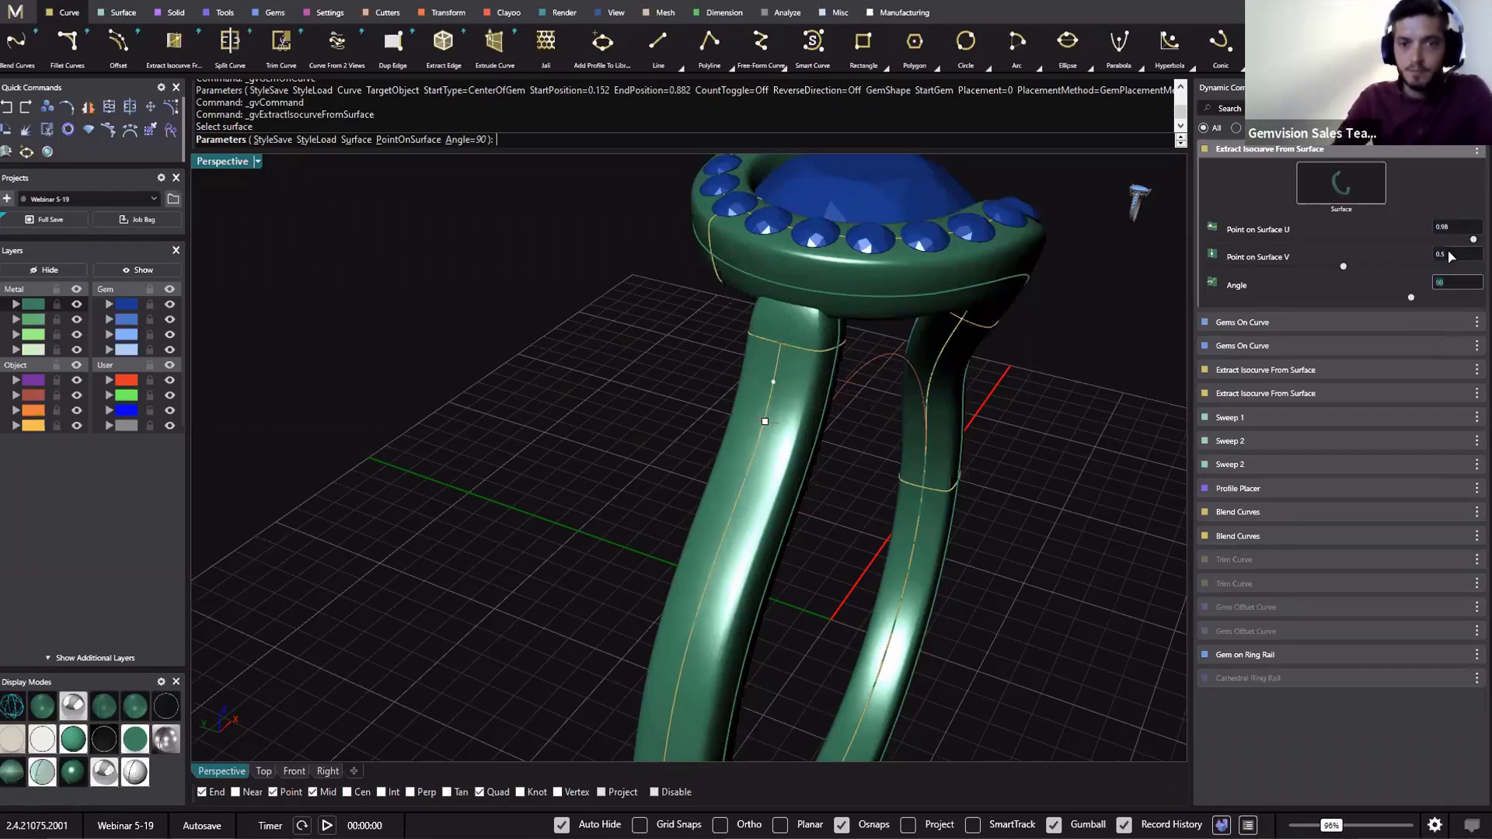
right_click(776, 368)
click(776, 368)
click(819, 413)
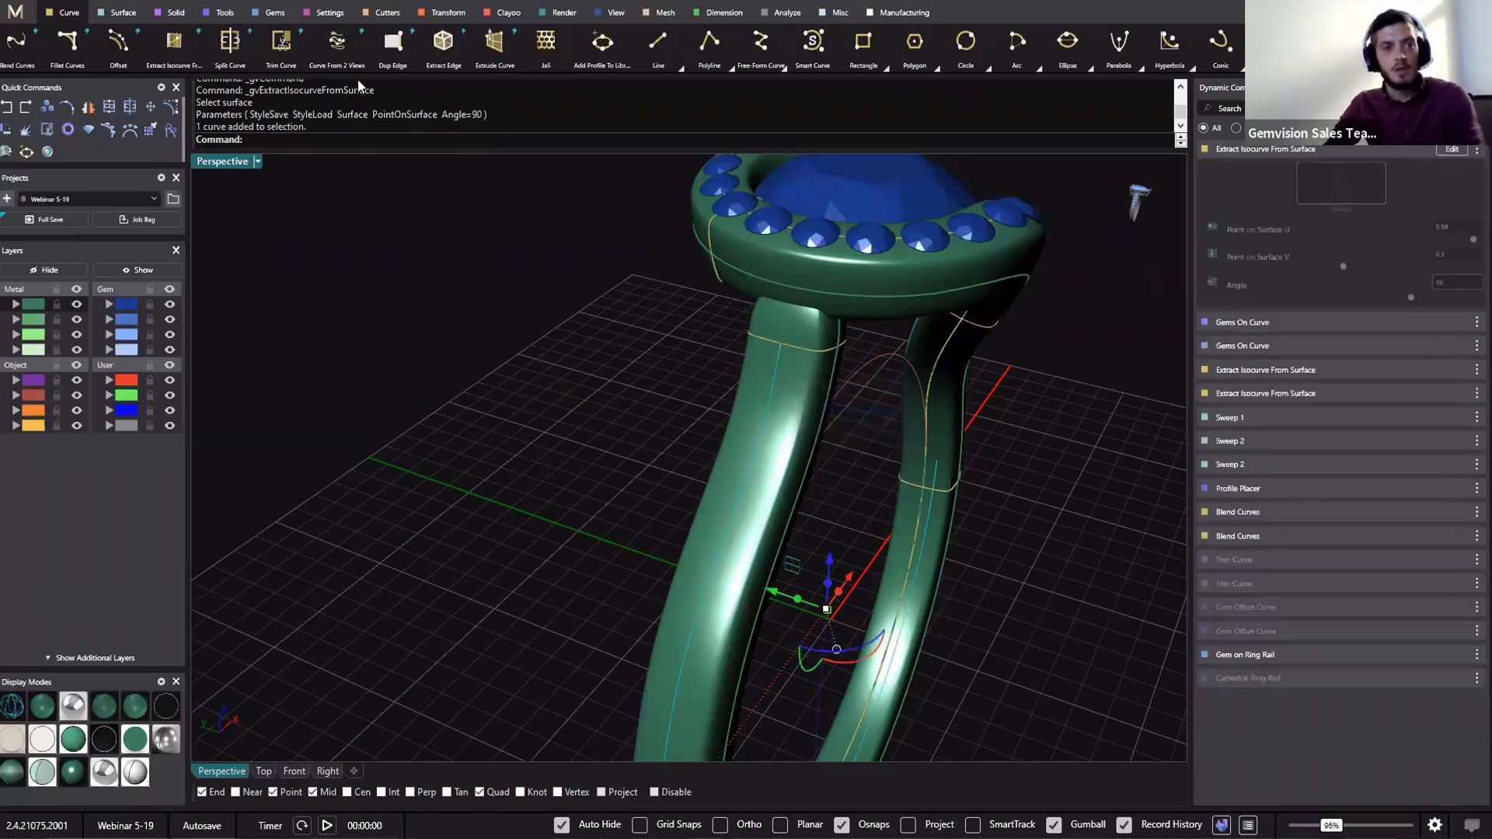
click(273, 12)
click(448, 42)
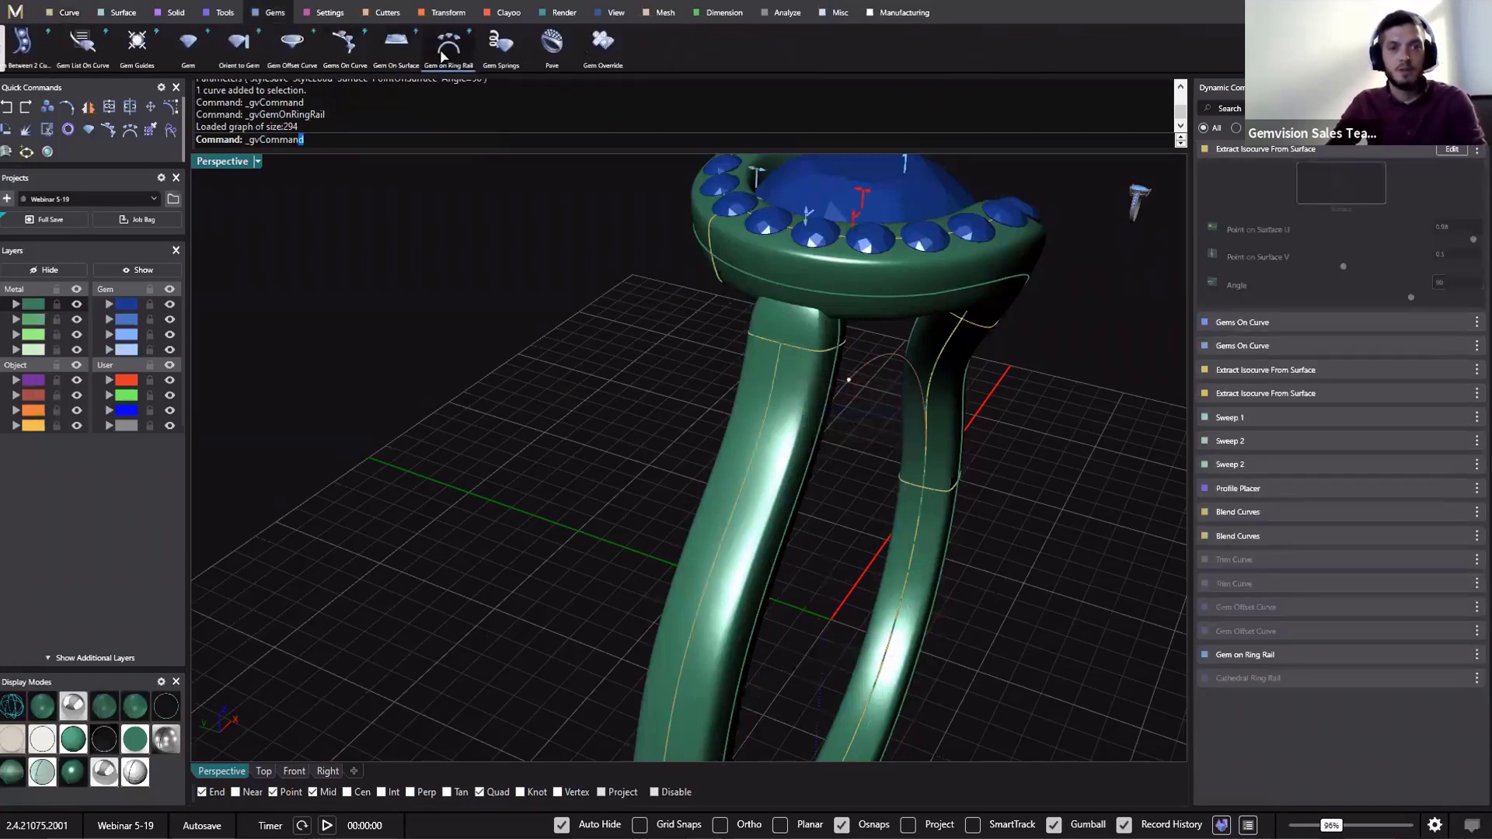
key(Escape)
Set a row of 1.2 mm round diamonds along the extracted shank curve with Gems On Curve, starting at position 0.006
right_drag(898, 420, 1135, 307)
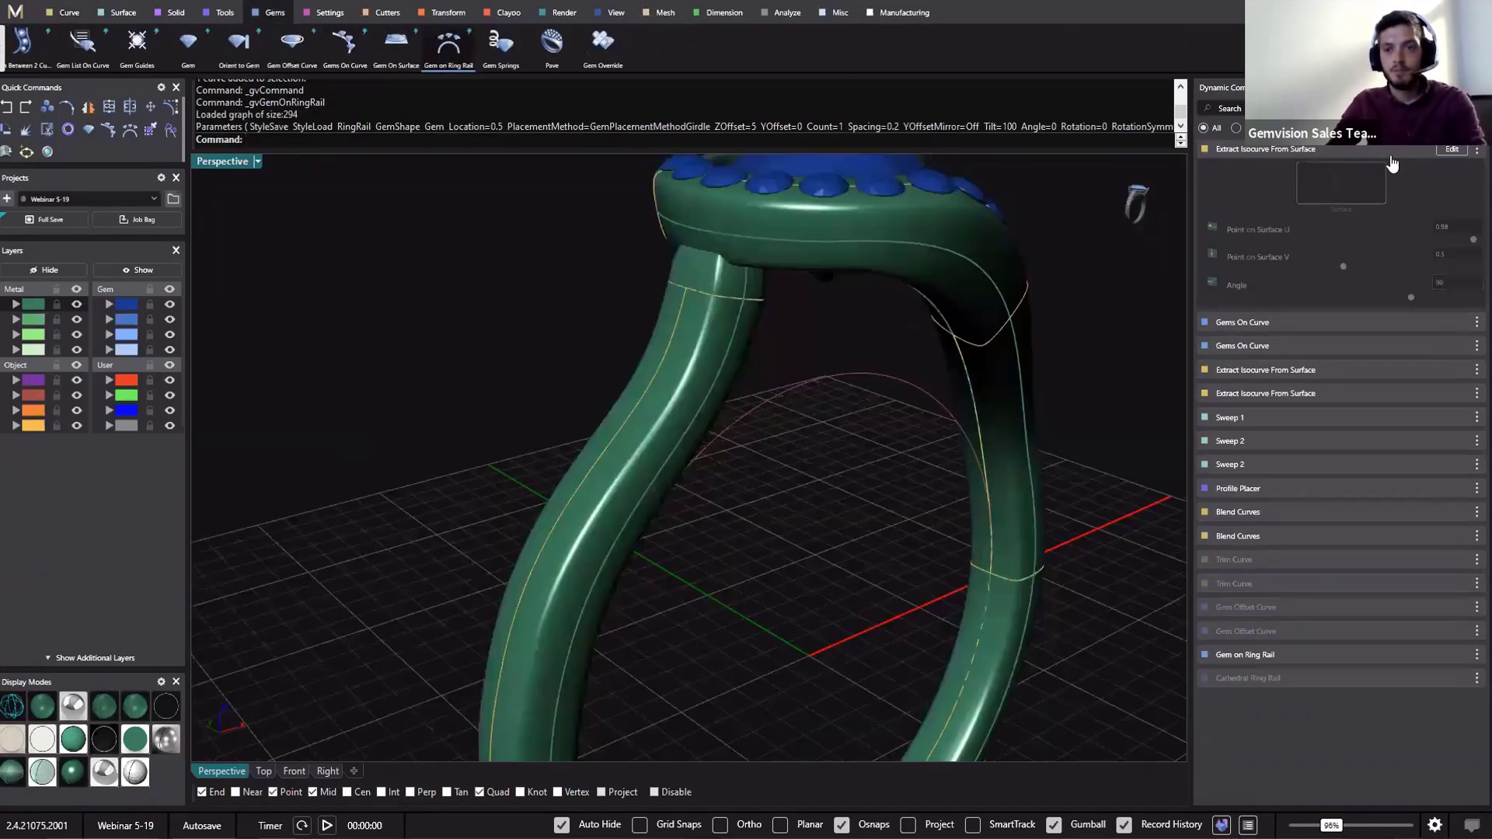
click(1391, 153)
click(665, 334)
click(668, 339)
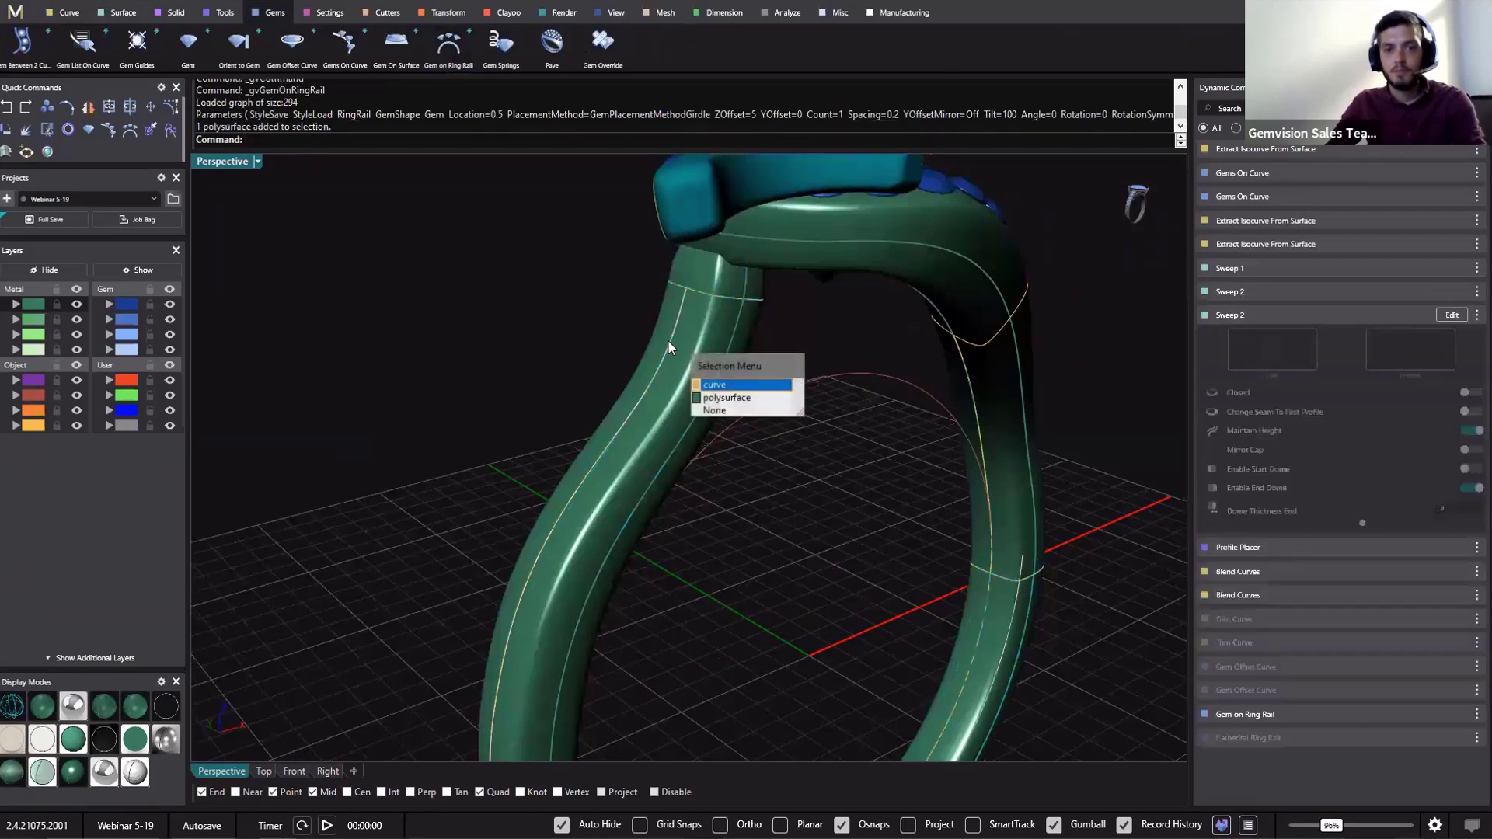
click(730, 398)
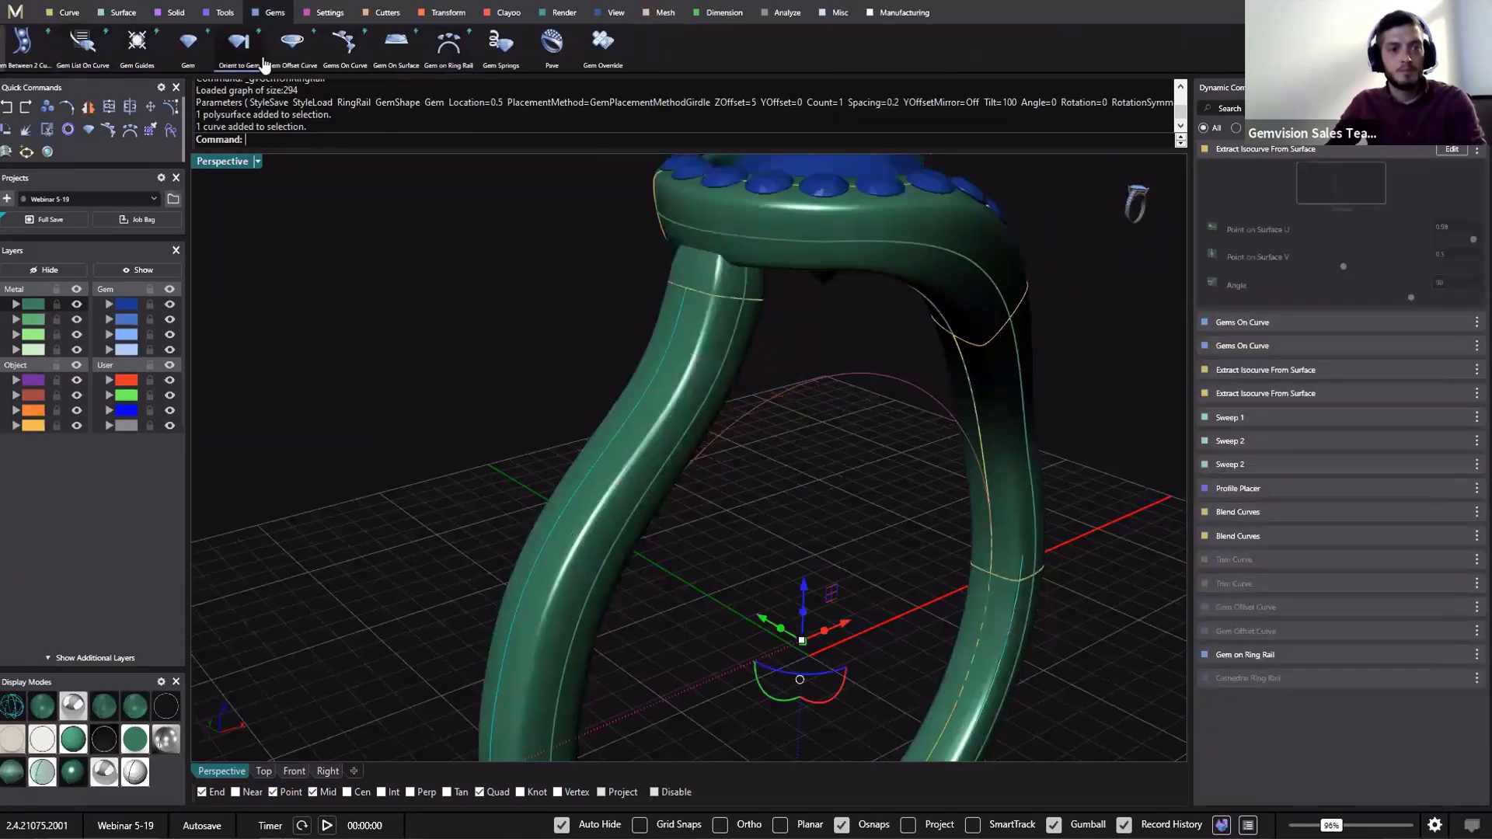
click(340, 54)
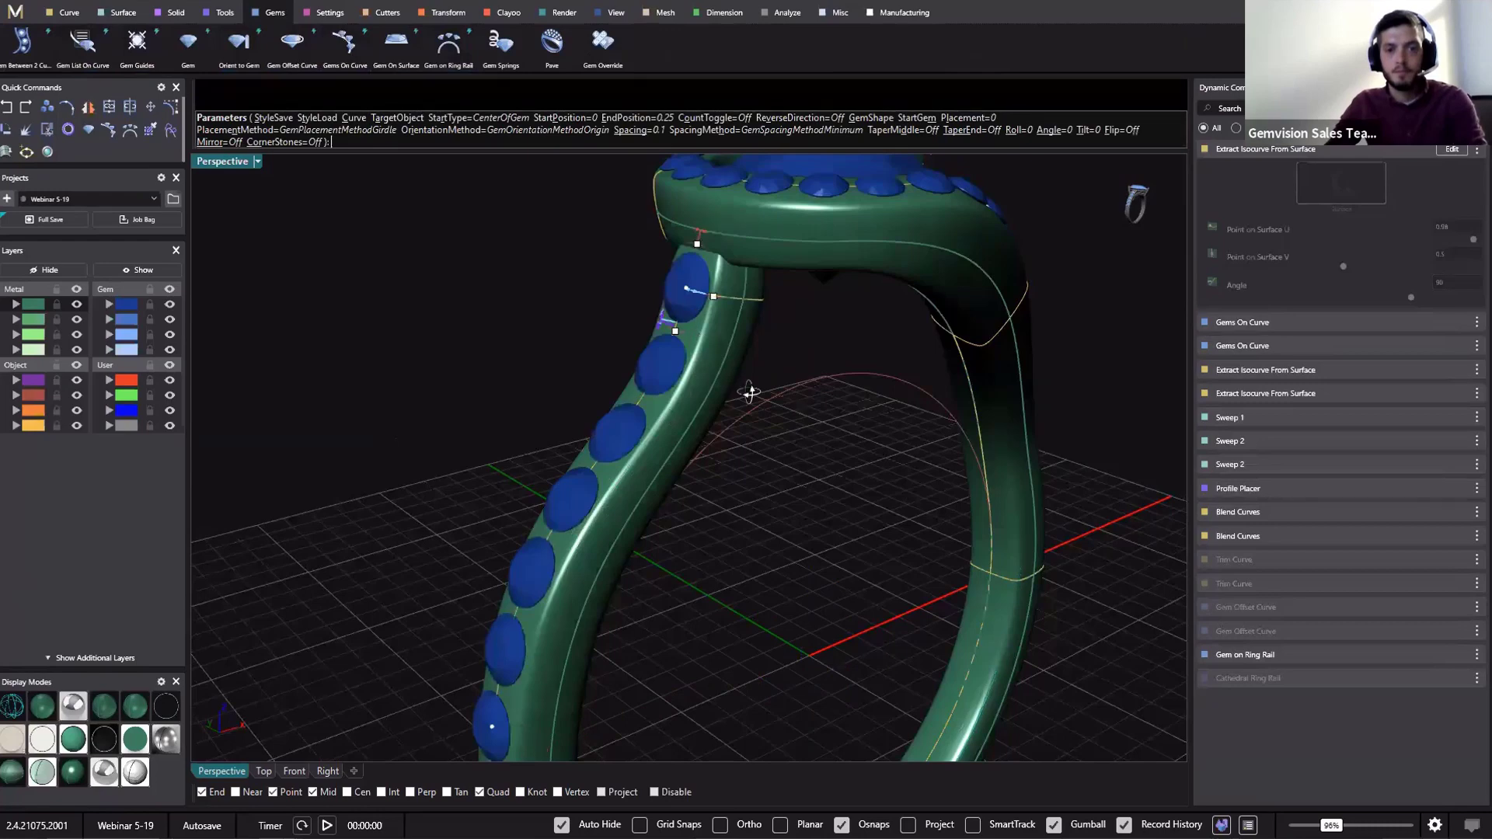
right_drag(749, 393, 785, 295)
scroll(790, 283, down, 4)
right_drag(831, 236, 902, 252)
scroll(826, 257, up, 7)
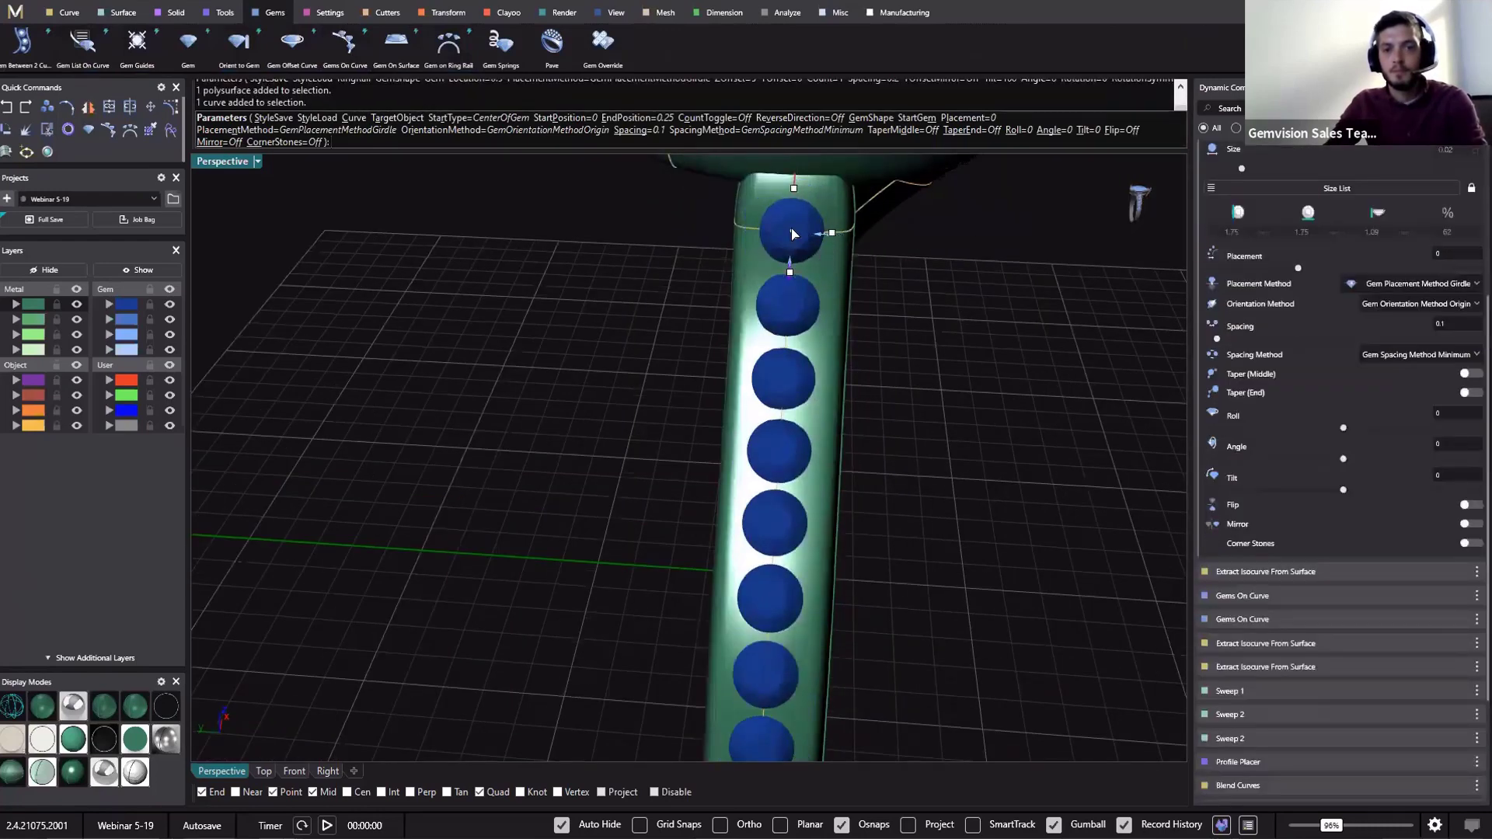
drag(792, 236, 791, 250)
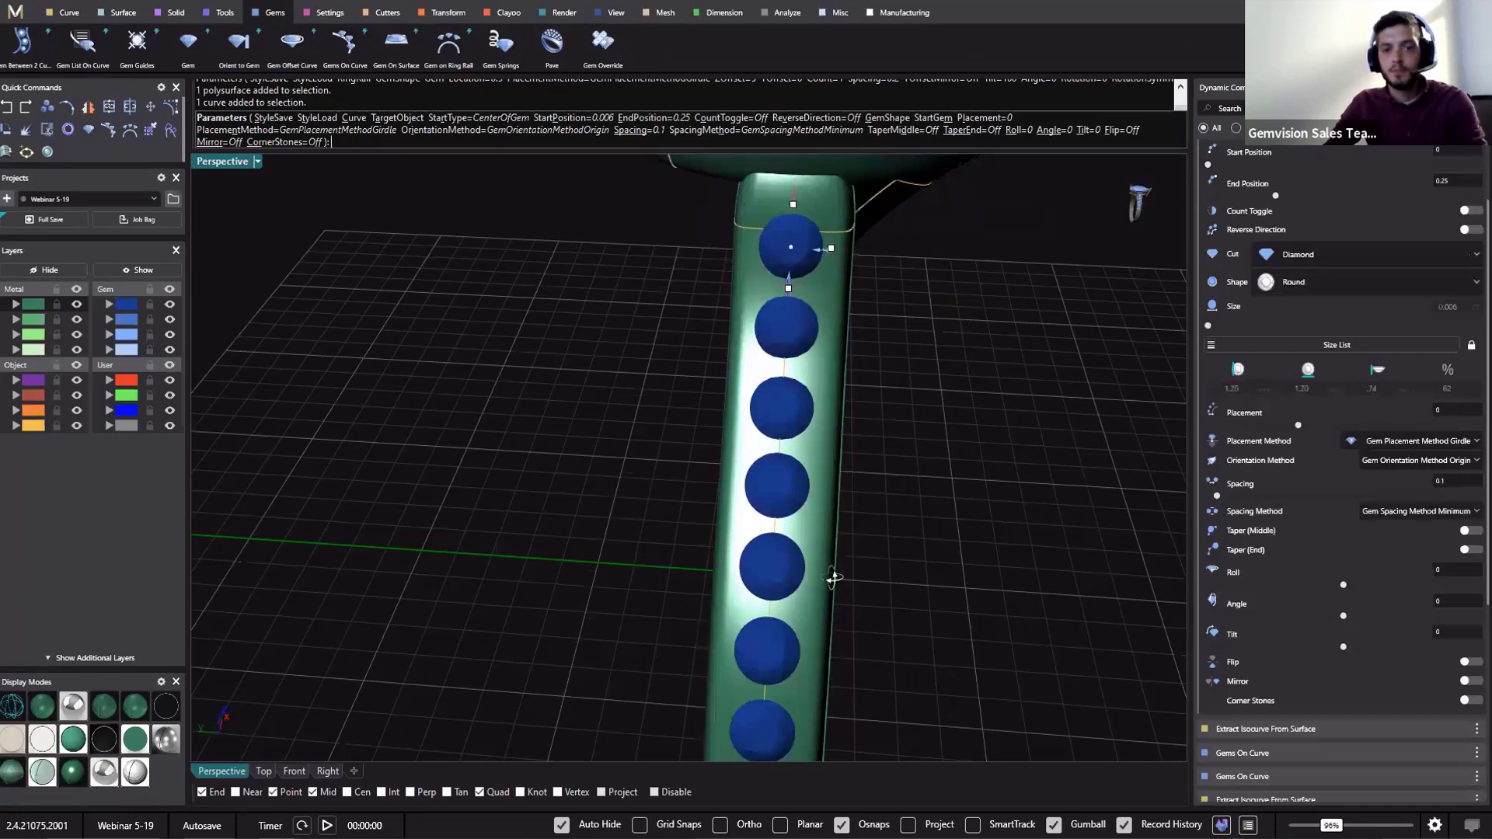
Extend the new shank row down the ring to an end position of 0.3 and accept it
scroll(744, 485, down, 4)
right_drag(743, 486, 515, 426)
drag(512, 405, 507, 479)
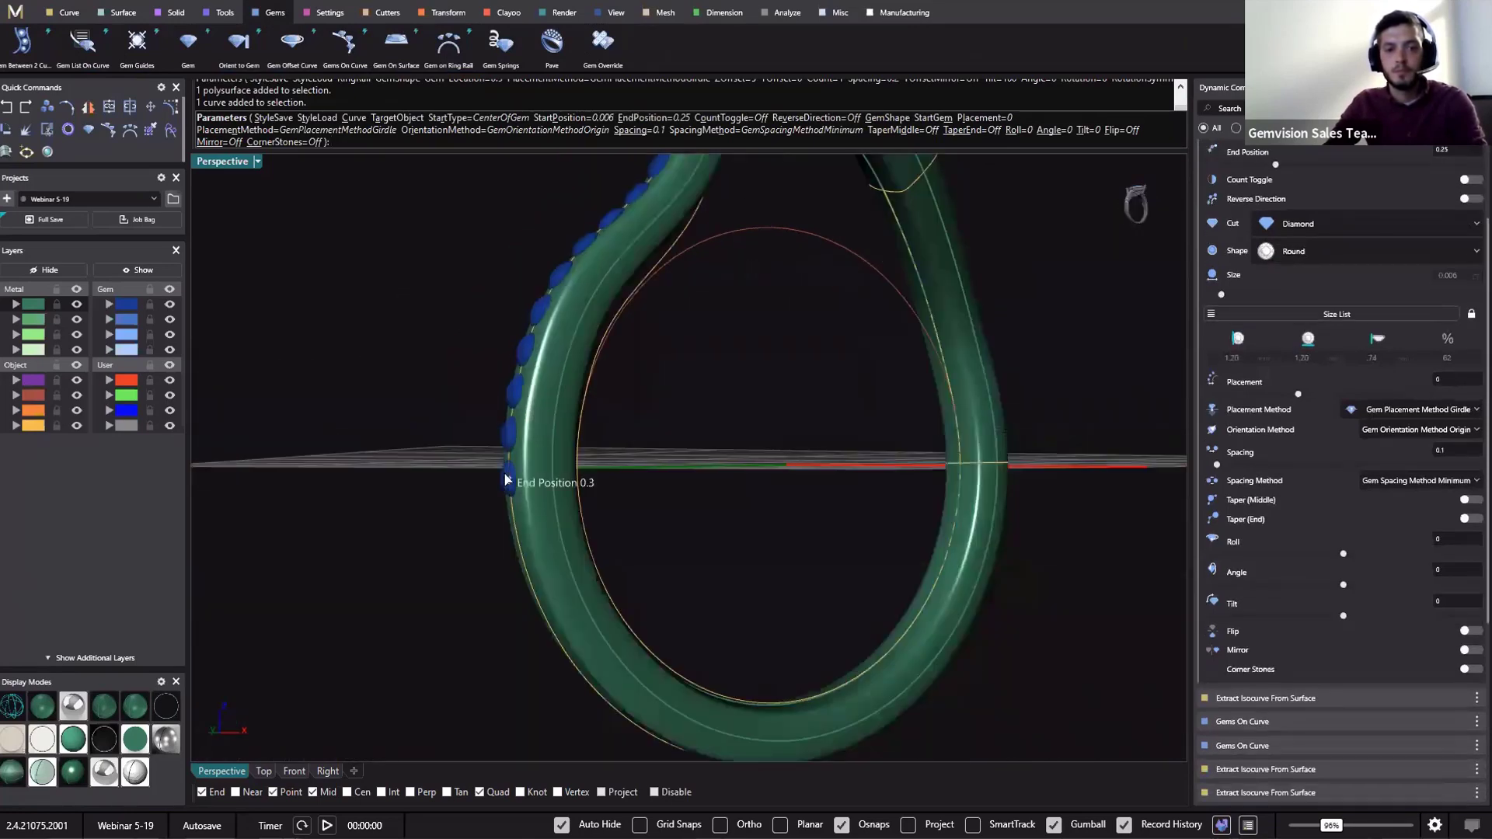
right_drag(635, 490, 659, 510)
right_click(659, 510)
Create a channel cutter from the new shank gem row with a start cap length of 2.1
click(659, 510)
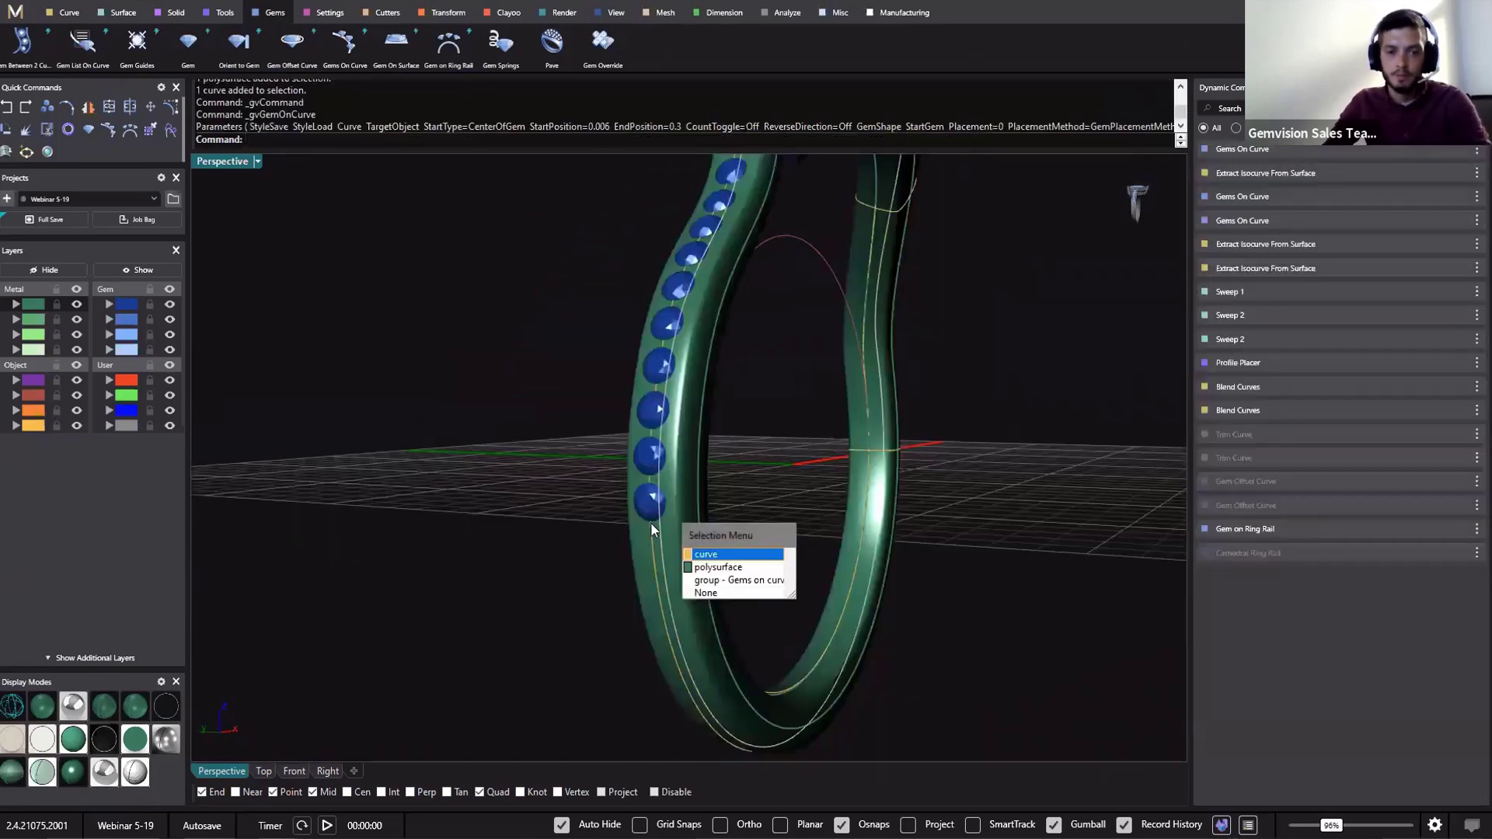
click(710, 582)
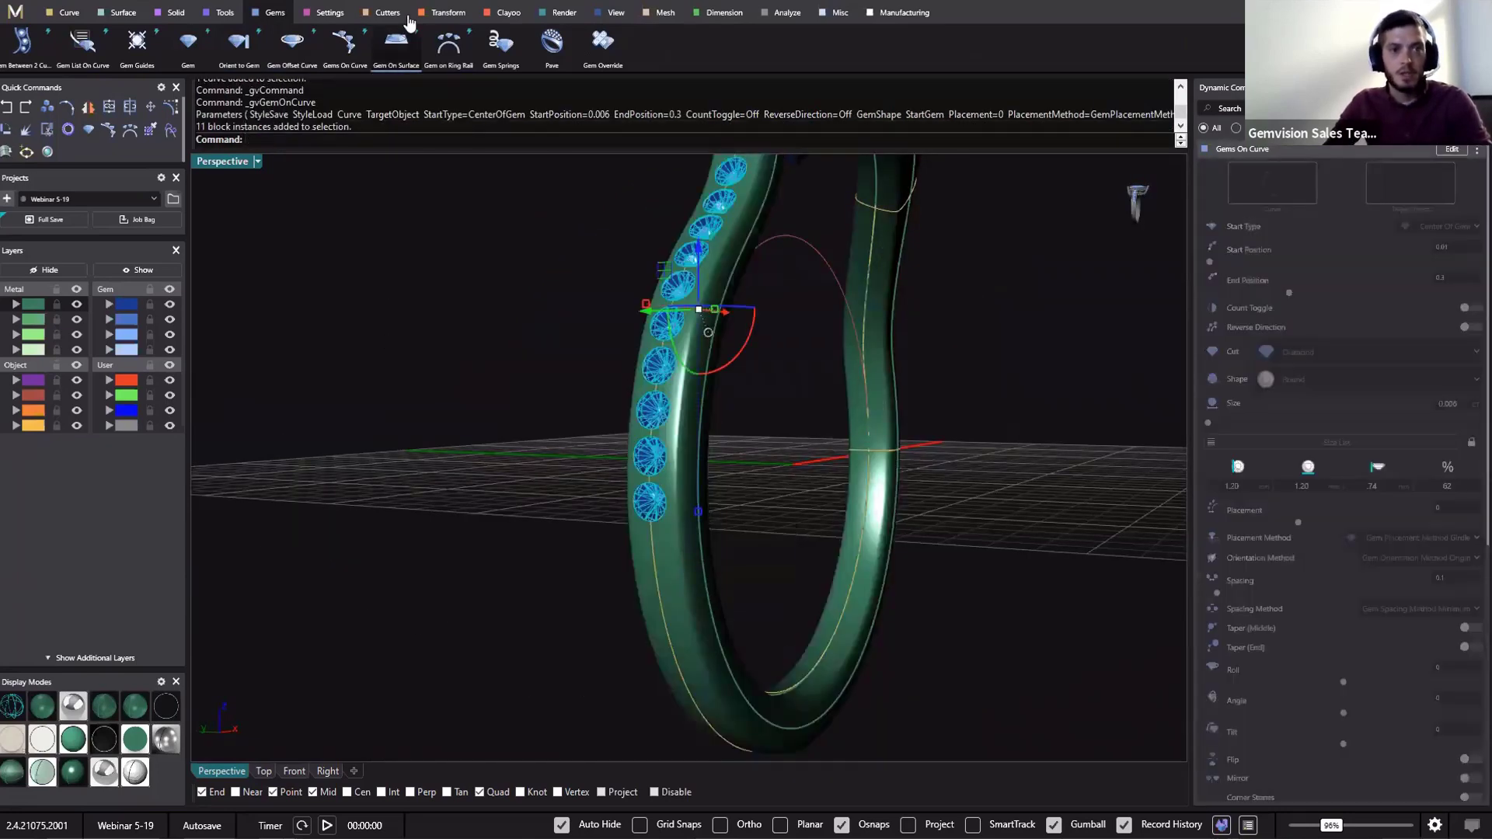
click(388, 19)
click(128, 45)
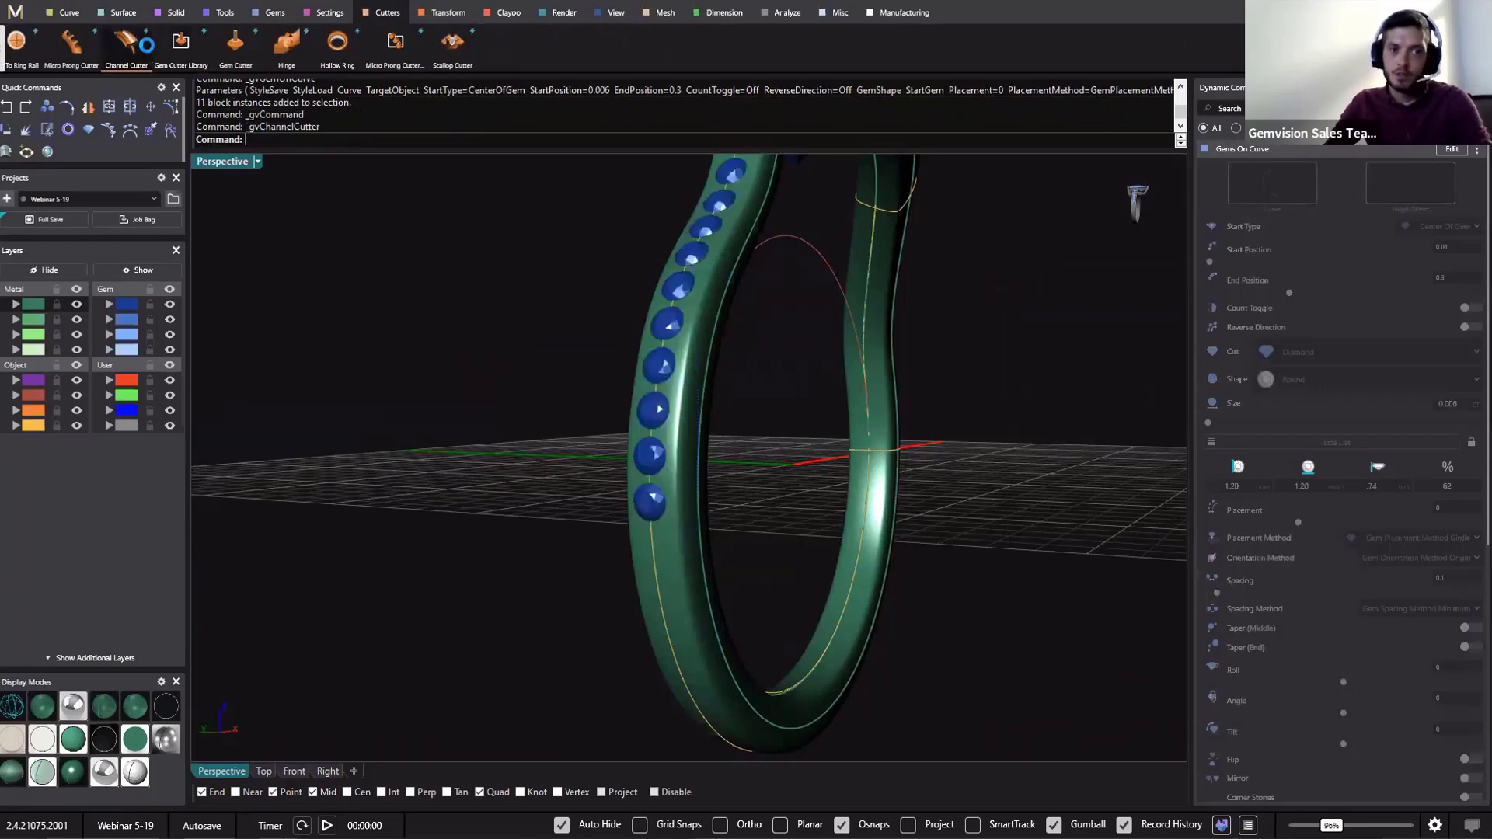
right_drag(742, 480, 688, 516)
scroll(622, 369, up, 7)
drag(652, 448, 654, 398)
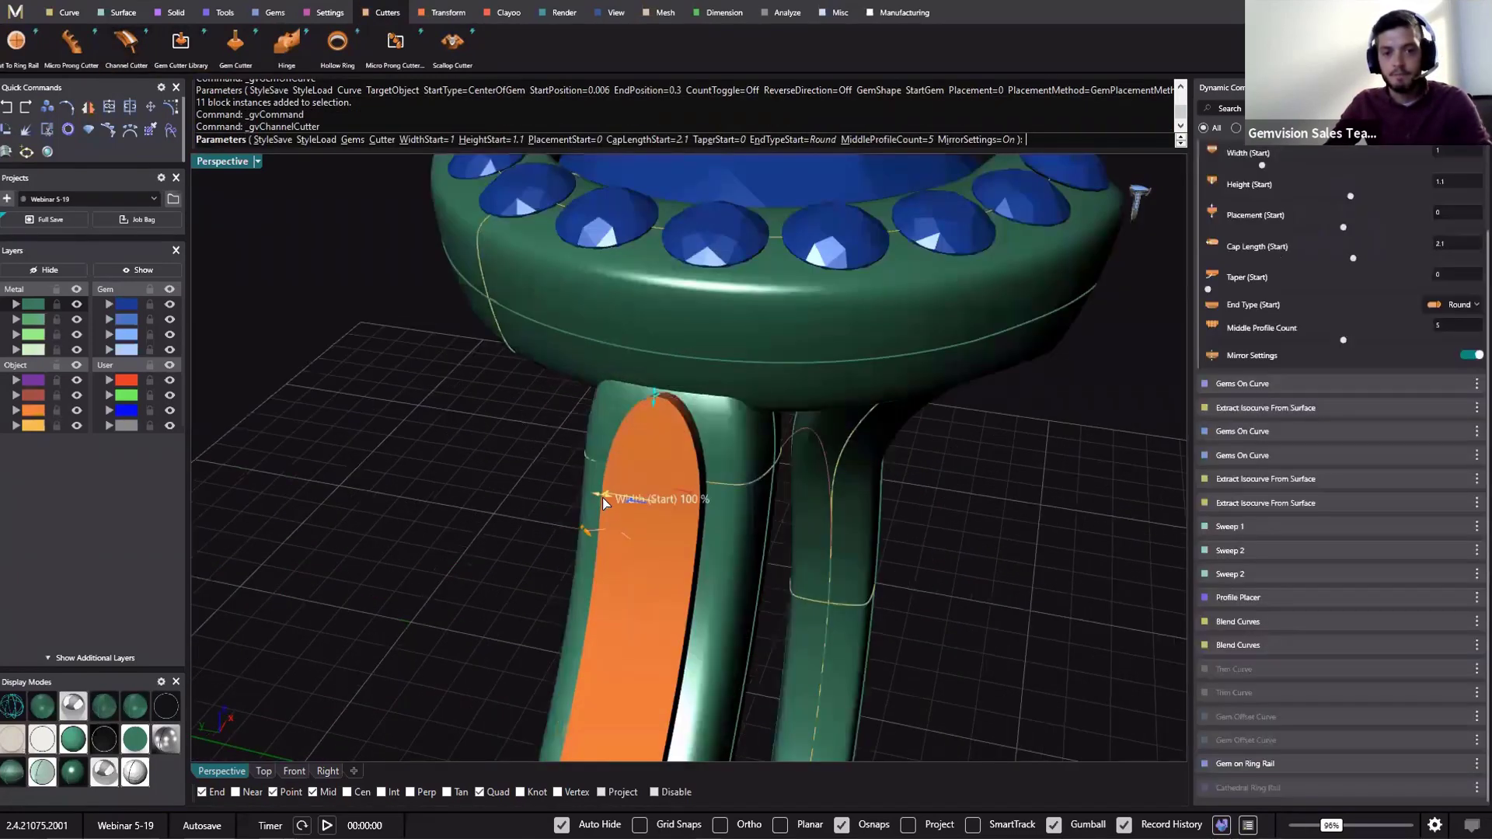
Set the channel cutter's start width to 1.2 and raise its start placement to 0.19
drag(601, 497, 587, 510)
right_drag(506, 506, 475, 404)
drag(474, 405, 461, 392)
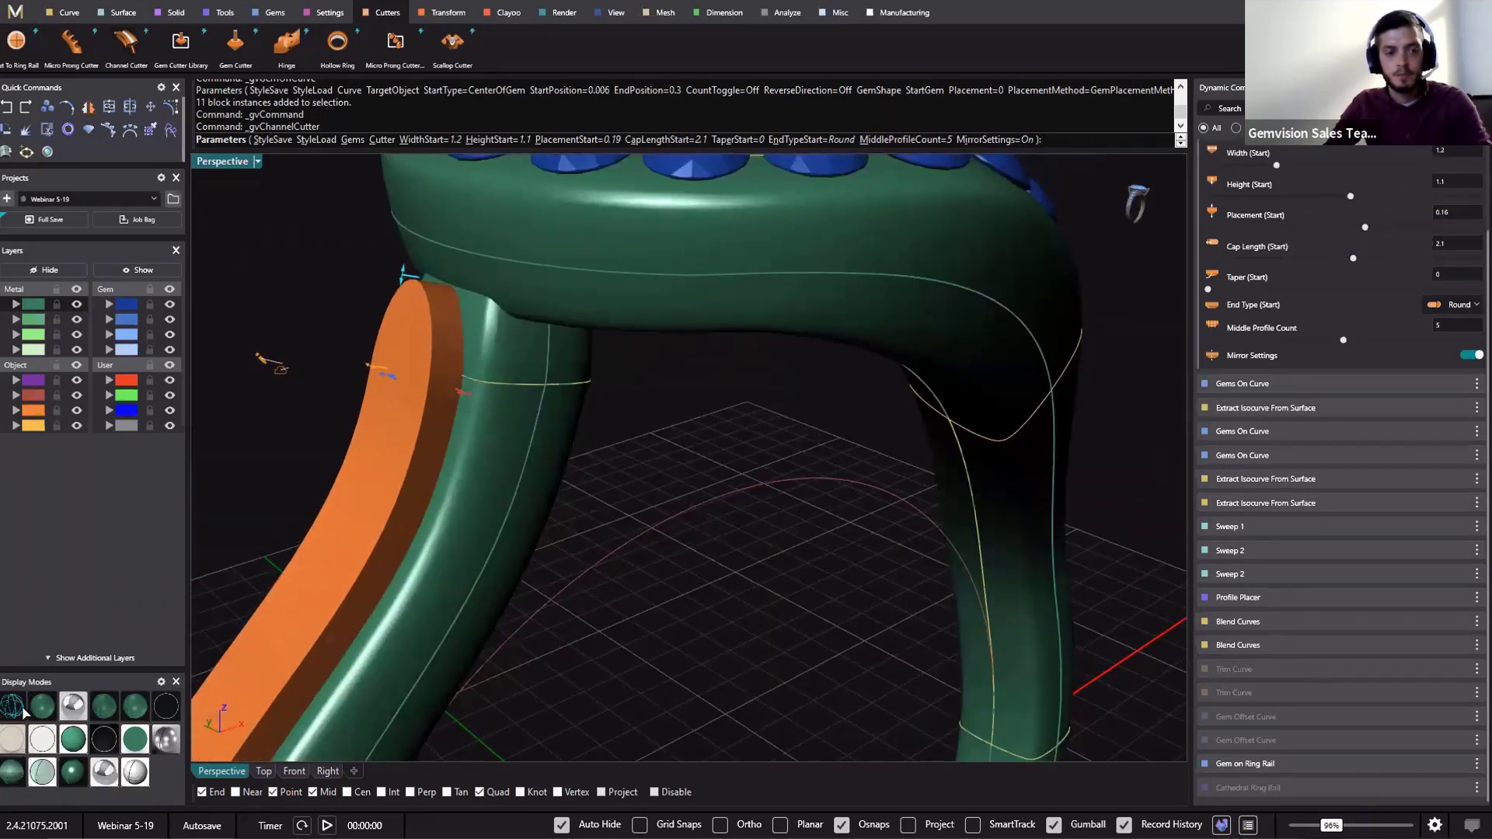
Lower the channel cutter's start placement to 0.13, checking it against the gems in wireframe, and accept the cutter
key(ctrl+alt+w)
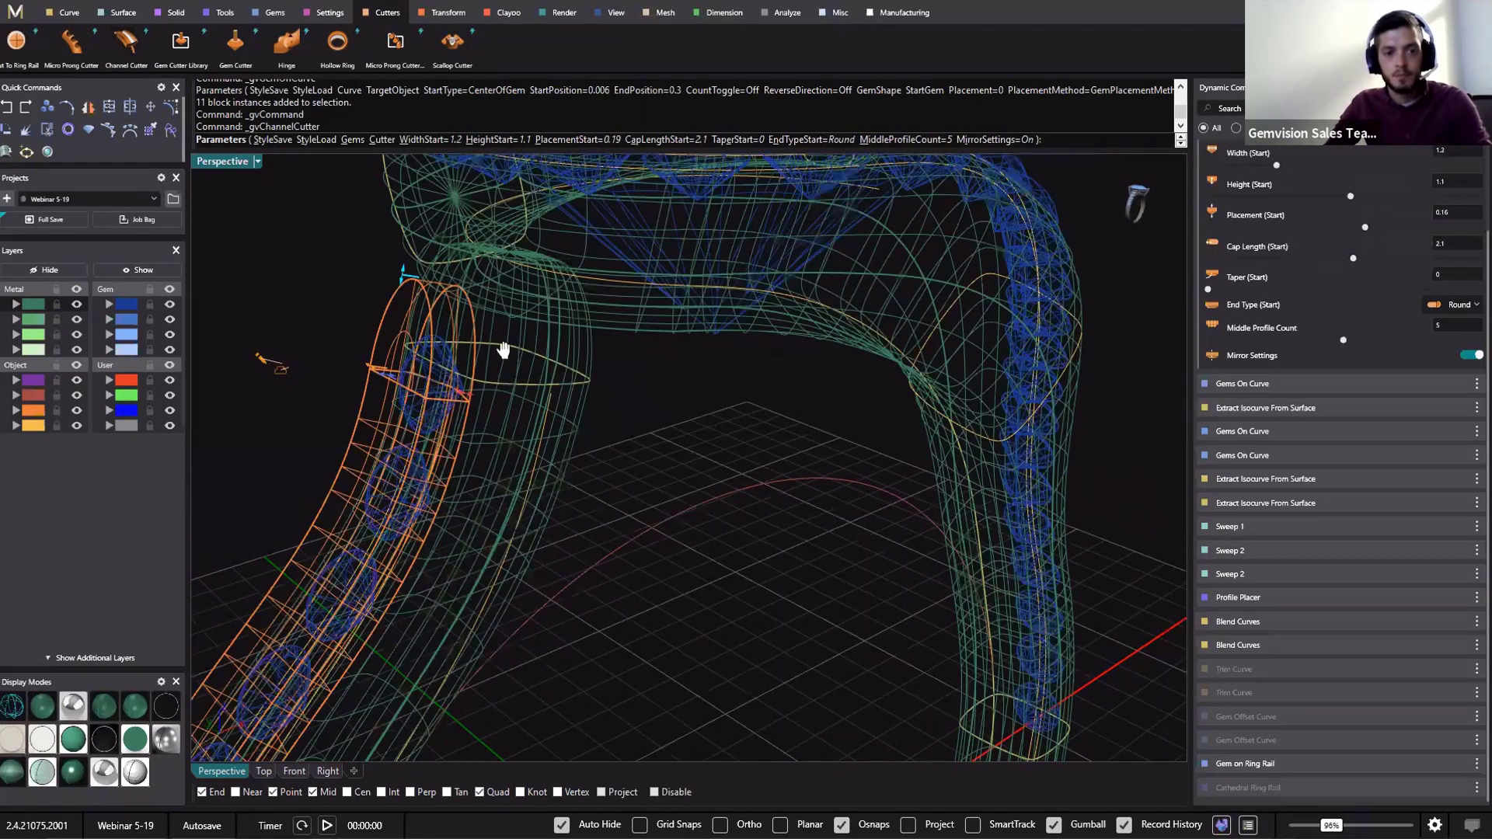
right_drag(487, 508, 363, 549)
right_drag(327, 475, 326, 463)
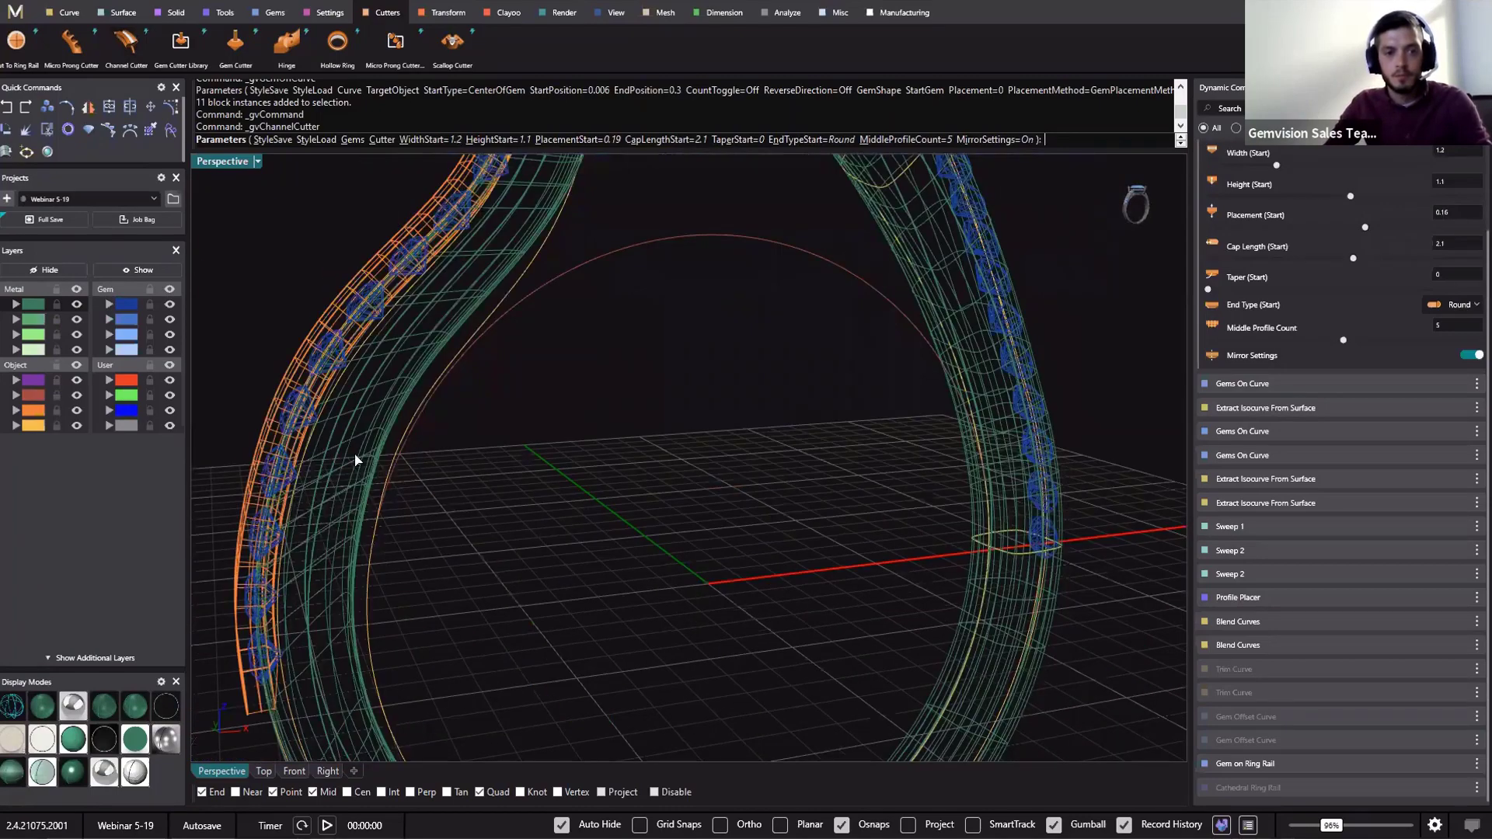
right_drag(433, 673, 473, 330)
scroll(470, 553, down, 4)
right_drag(469, 552, 466, 582)
scroll(463, 575, up, 4)
scroll(480, 404, up, 5)
drag(477, 553, 580, 643)
right_drag(456, 238, 505, 380)
right_drag(555, 332, 613, 372)
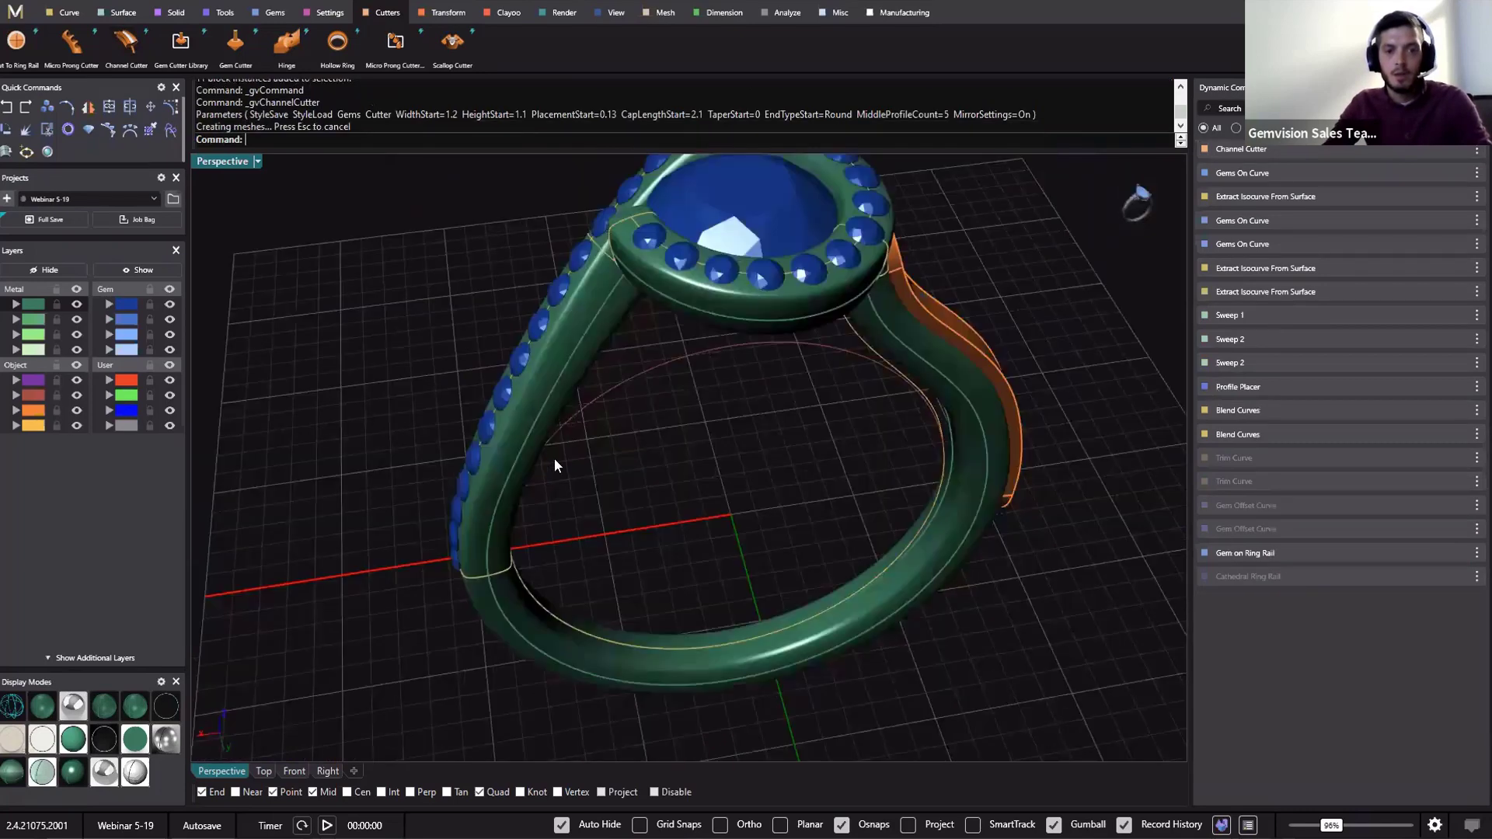
Examine the gem-set shank and the channel cutter on the opposite shank from several angles
scroll(557, 458, up, 3)
click(561, 460)
key(Escape)
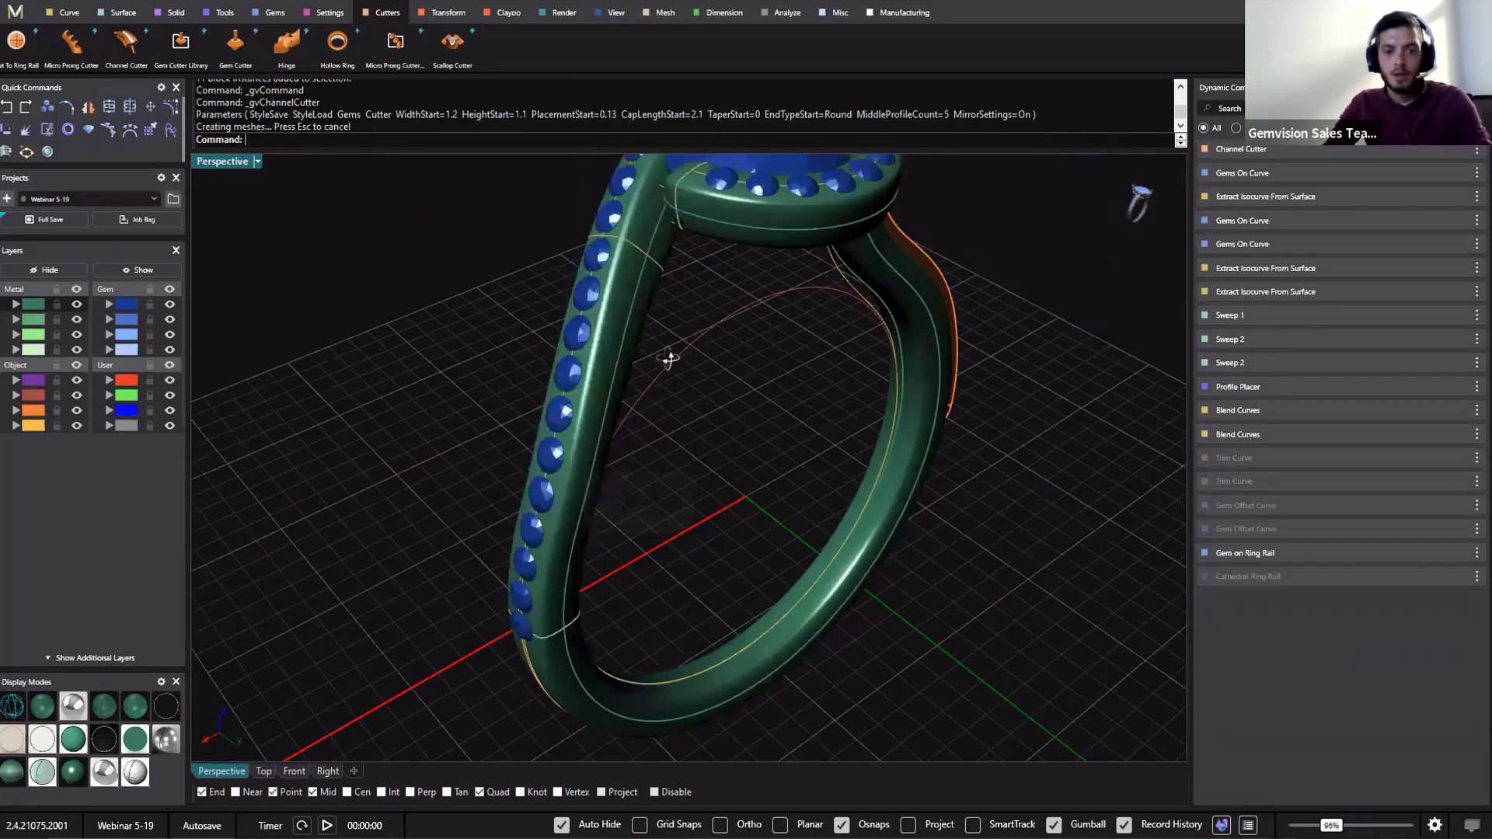
right_drag(723, 429, 713, 471)
right_drag(760, 542, 482, 459)
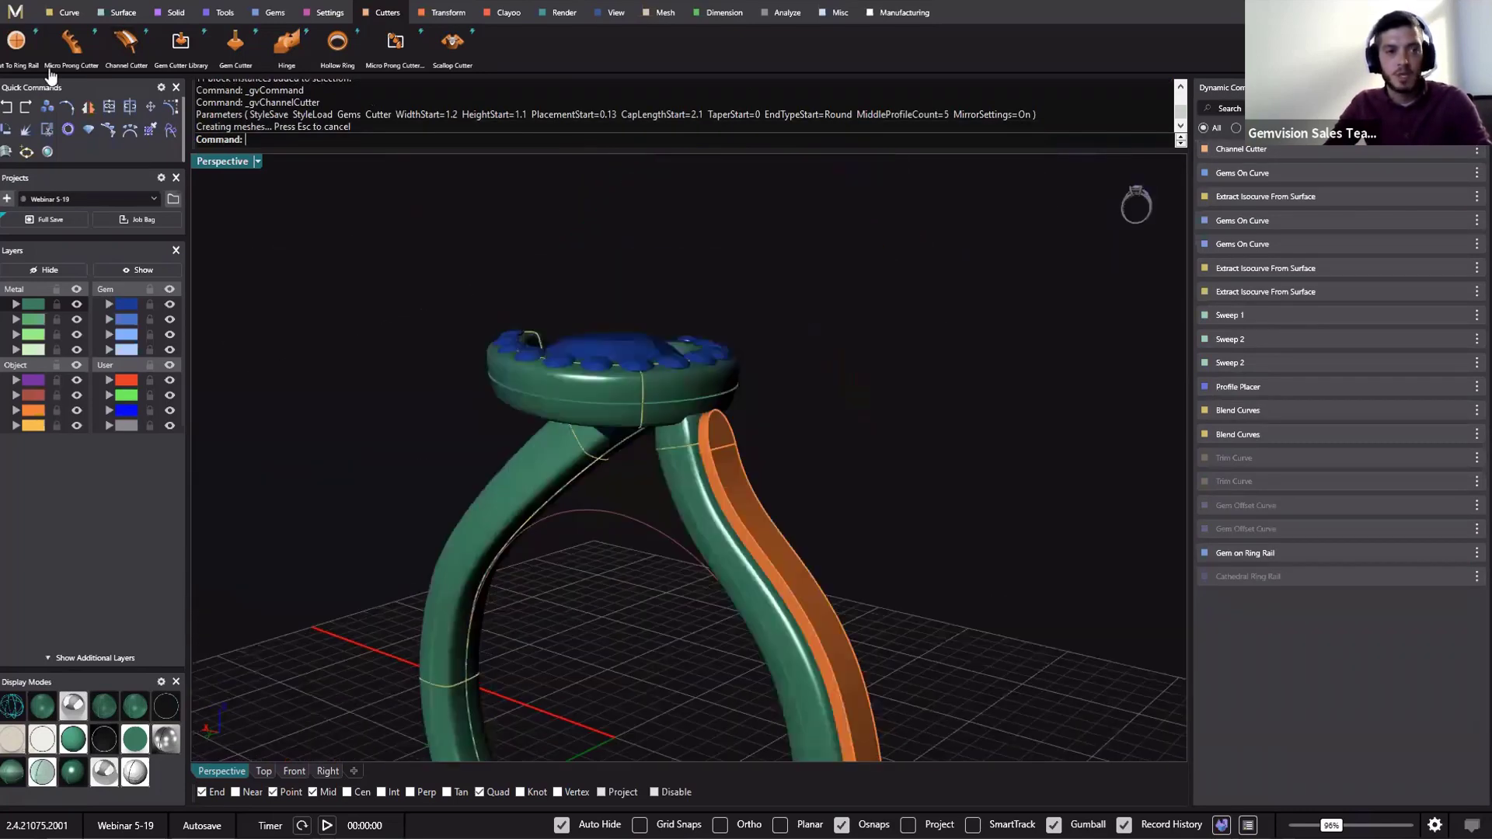
scroll(466, 449, up, 3)
scroll(627, 612, up, 2)
scroll(602, 638, down, 5)
Join the three swept metal bodies forming the shank and surround
click(576, 660)
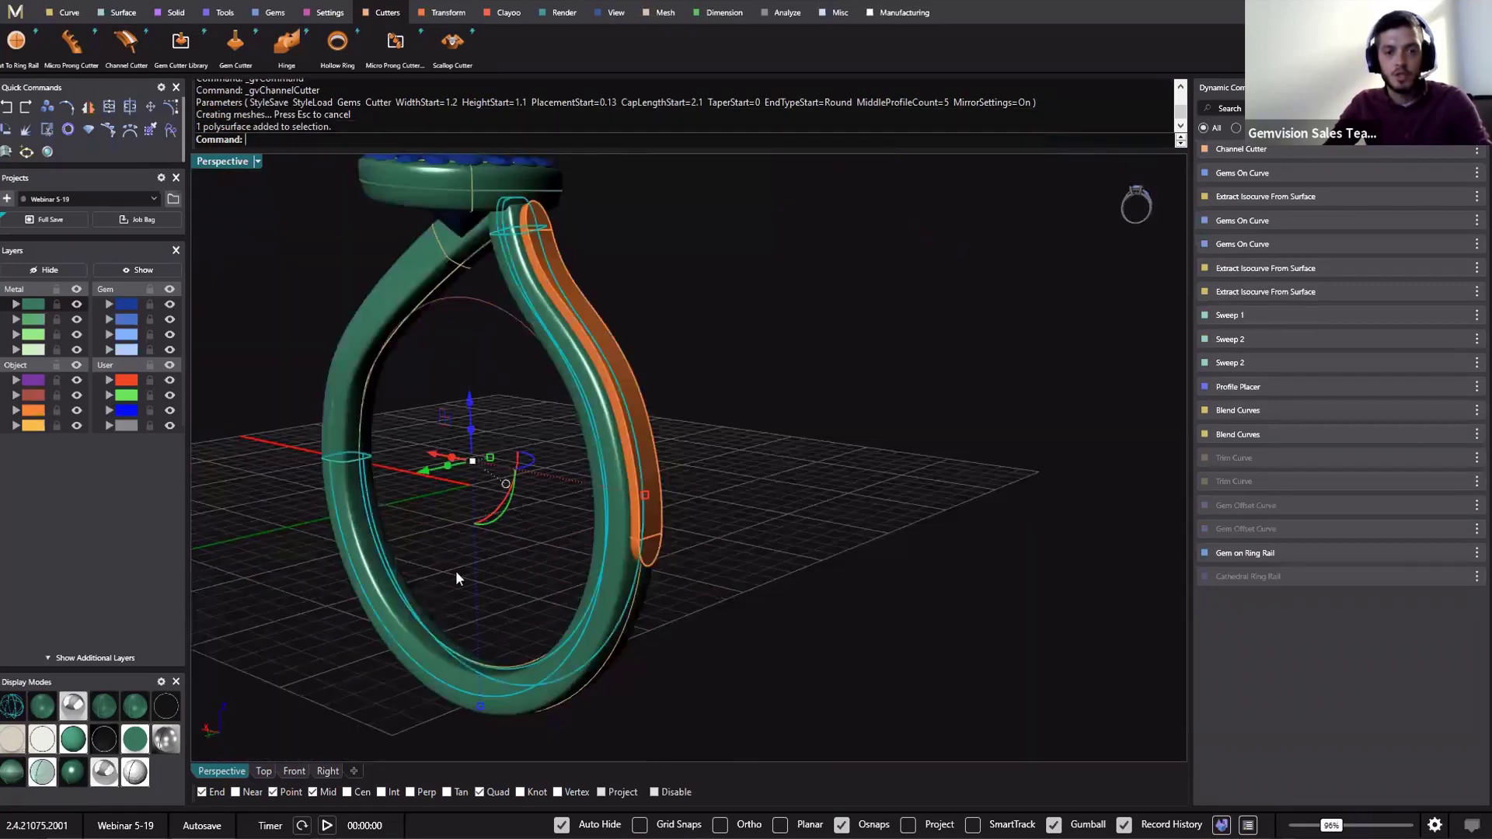
click(346, 431)
click(367, 343)
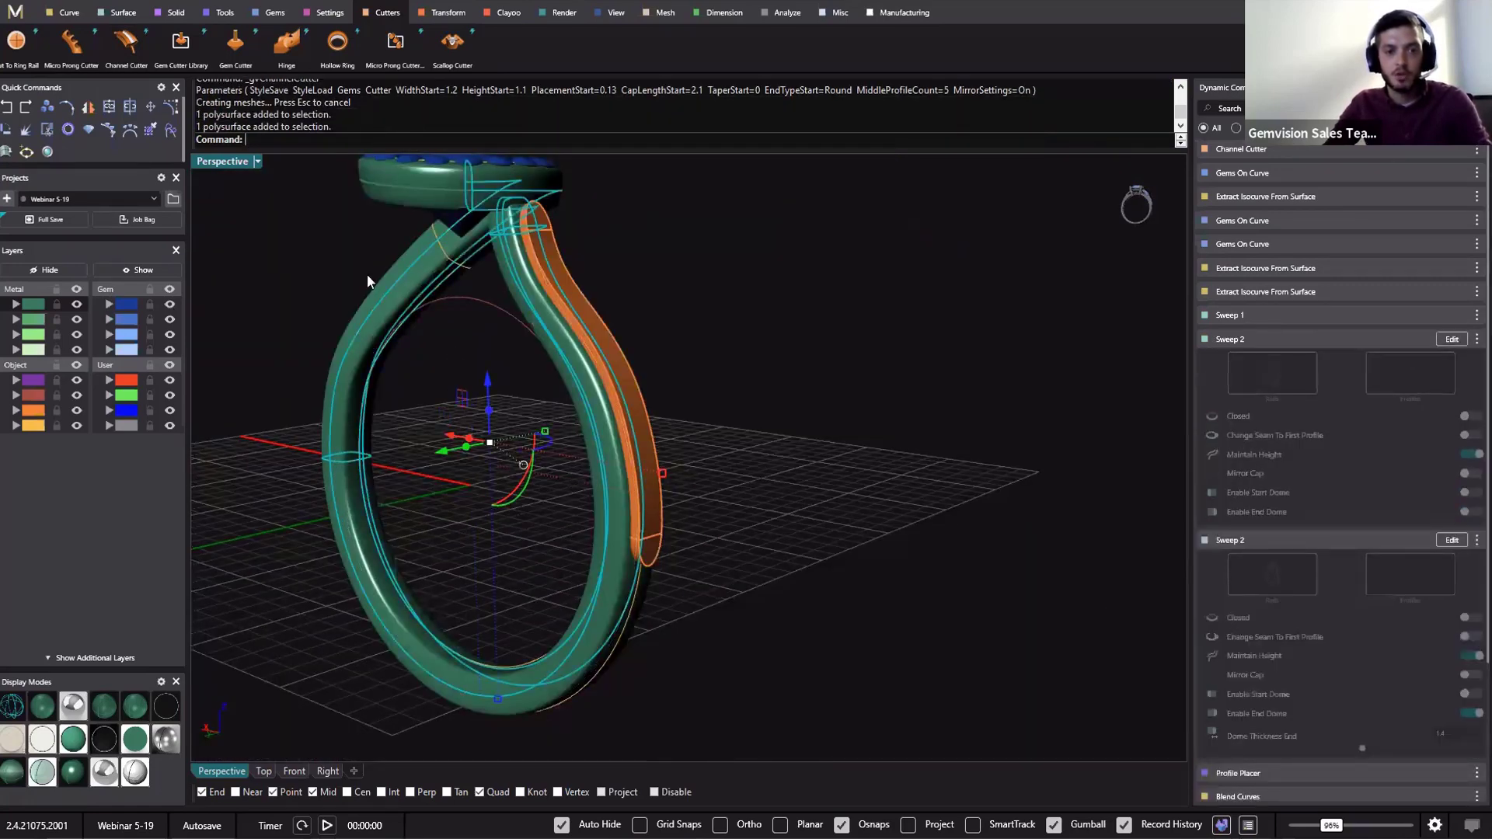
right_drag(370, 282, 293, 609)
scroll(293, 609, up, 3)
click(360, 523)
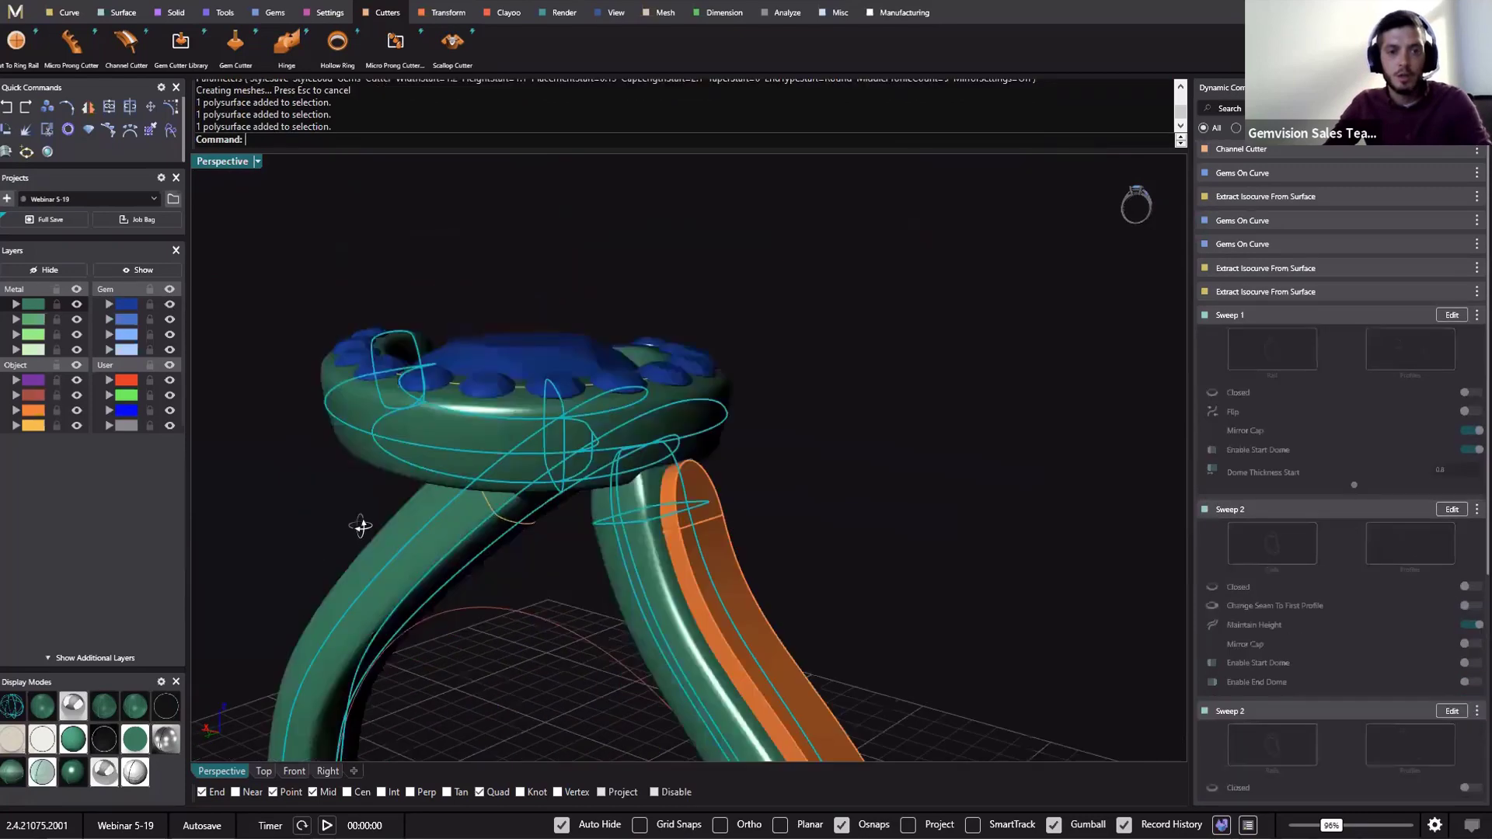
right_drag(360, 523, 209, 21)
click(211, 15)
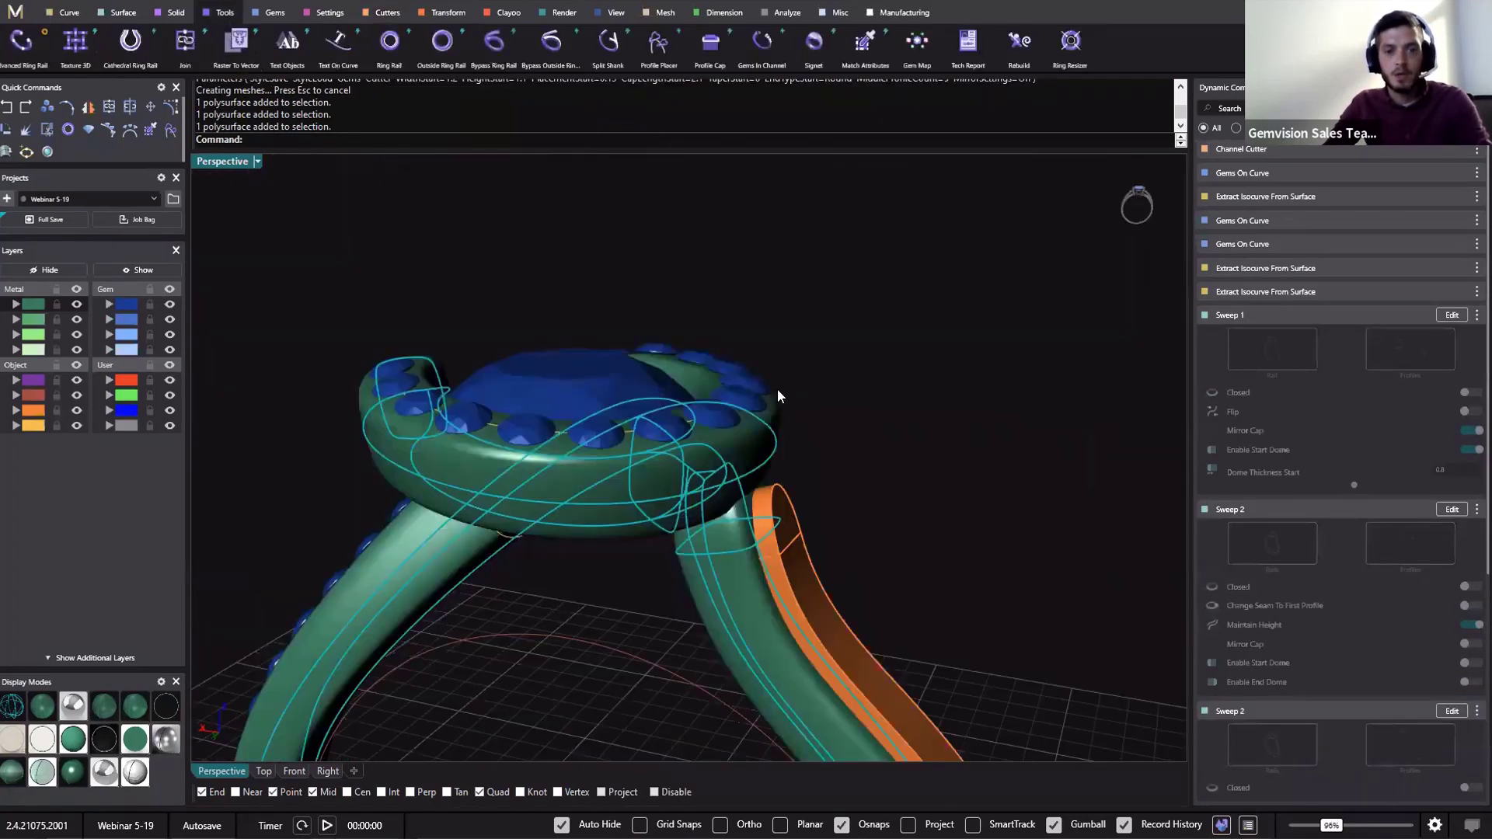
scroll(683, 526, up, 10)
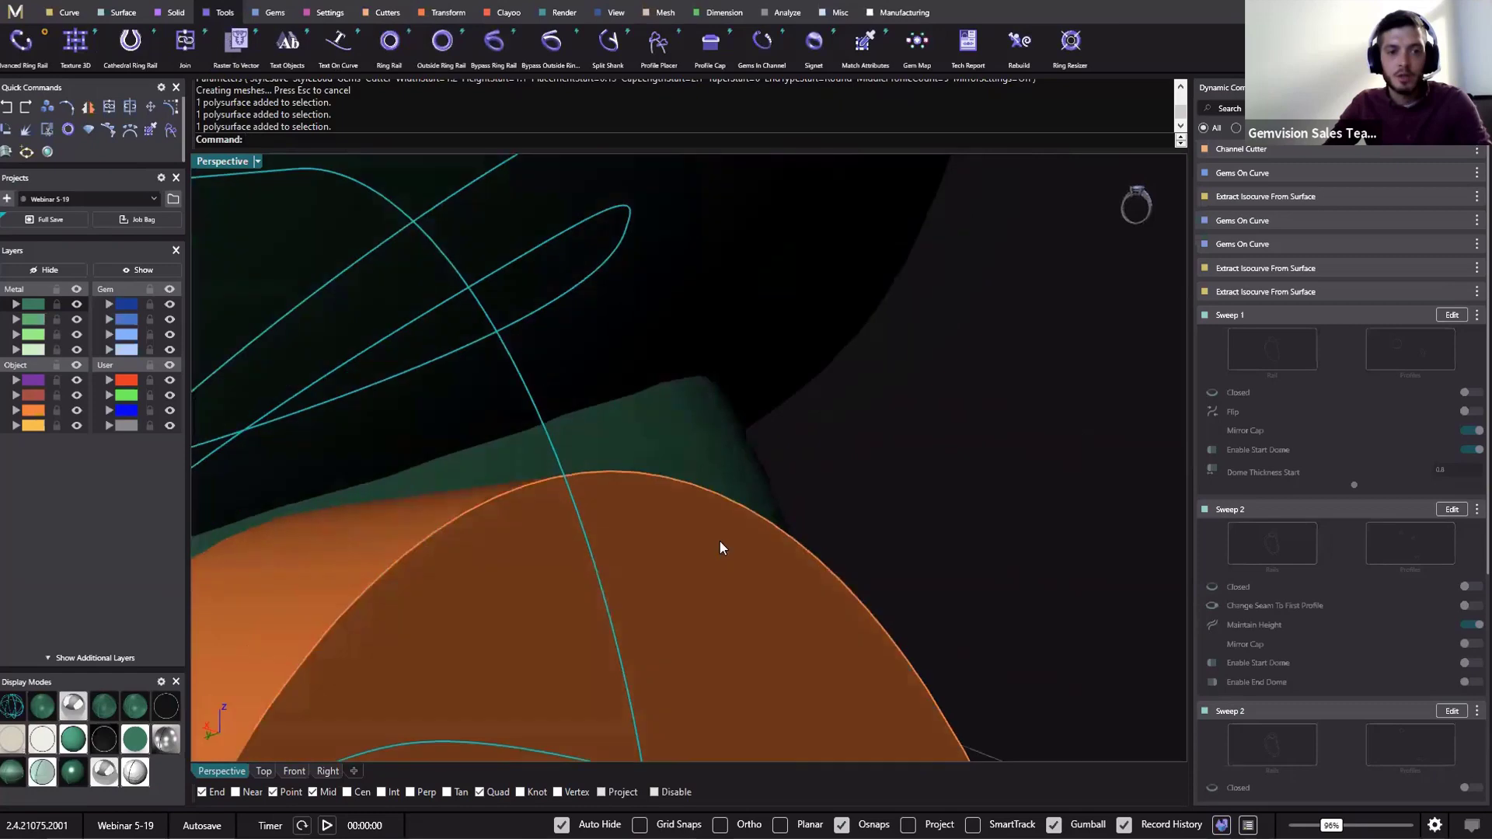
right_drag(719, 547, 737, 477)
scroll(495, 391, down, 5)
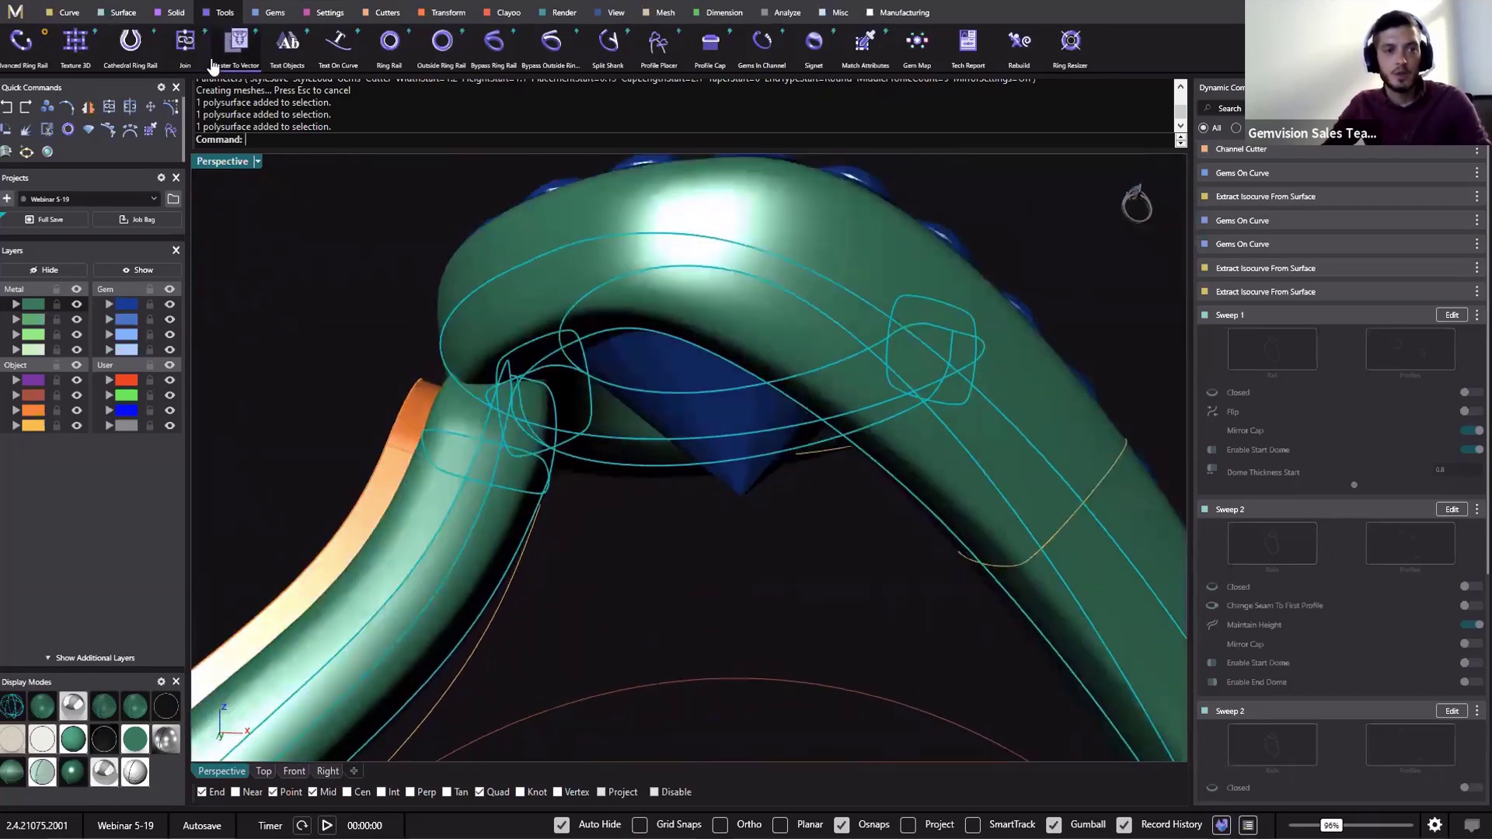
click(185, 43)
right_drag(692, 511, 485, 224)
scroll(683, 651, down, 4)
key(Return)
click(492, 217)
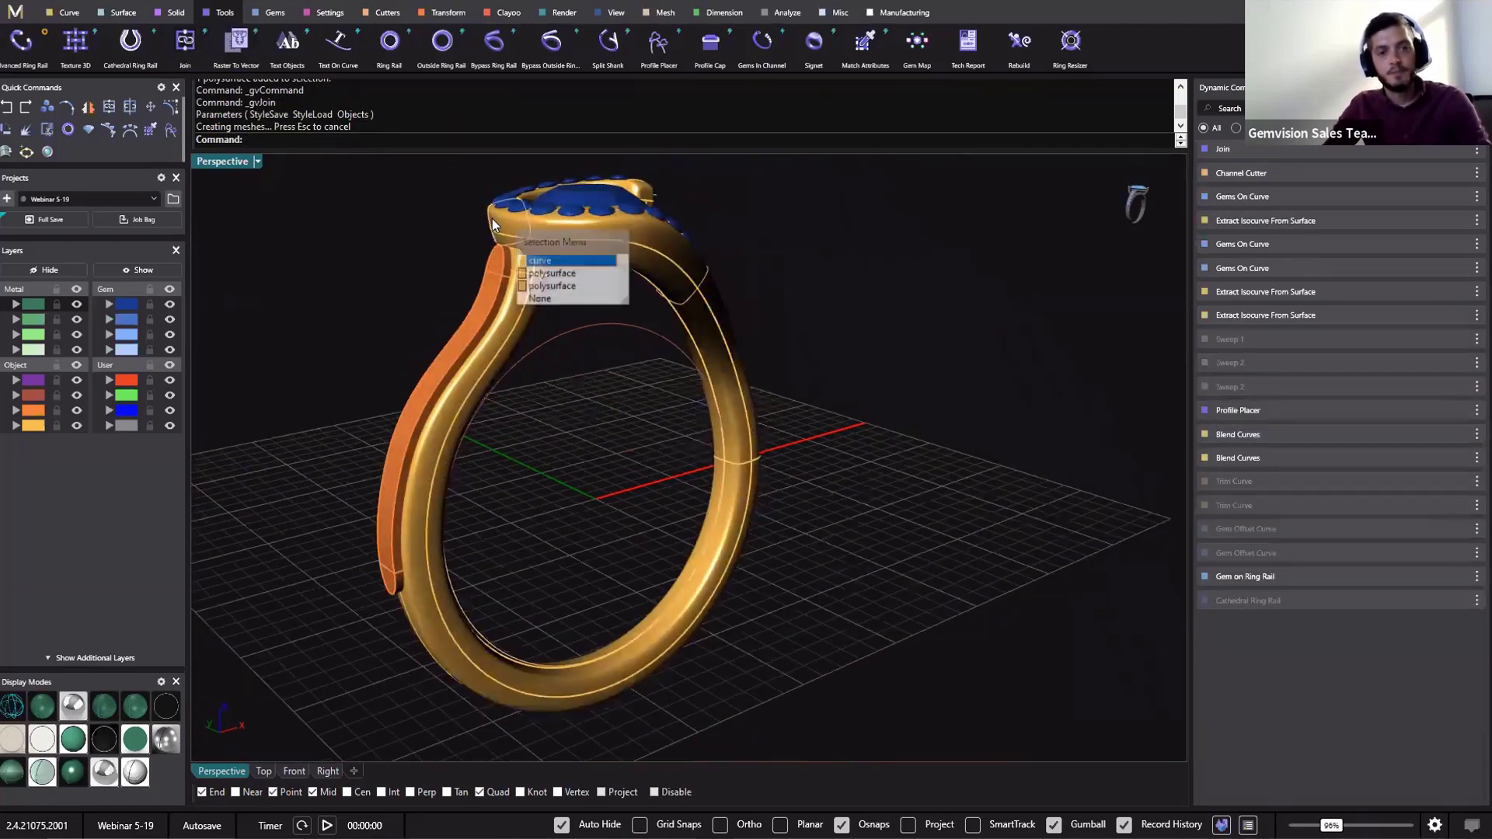
click(500, 222)
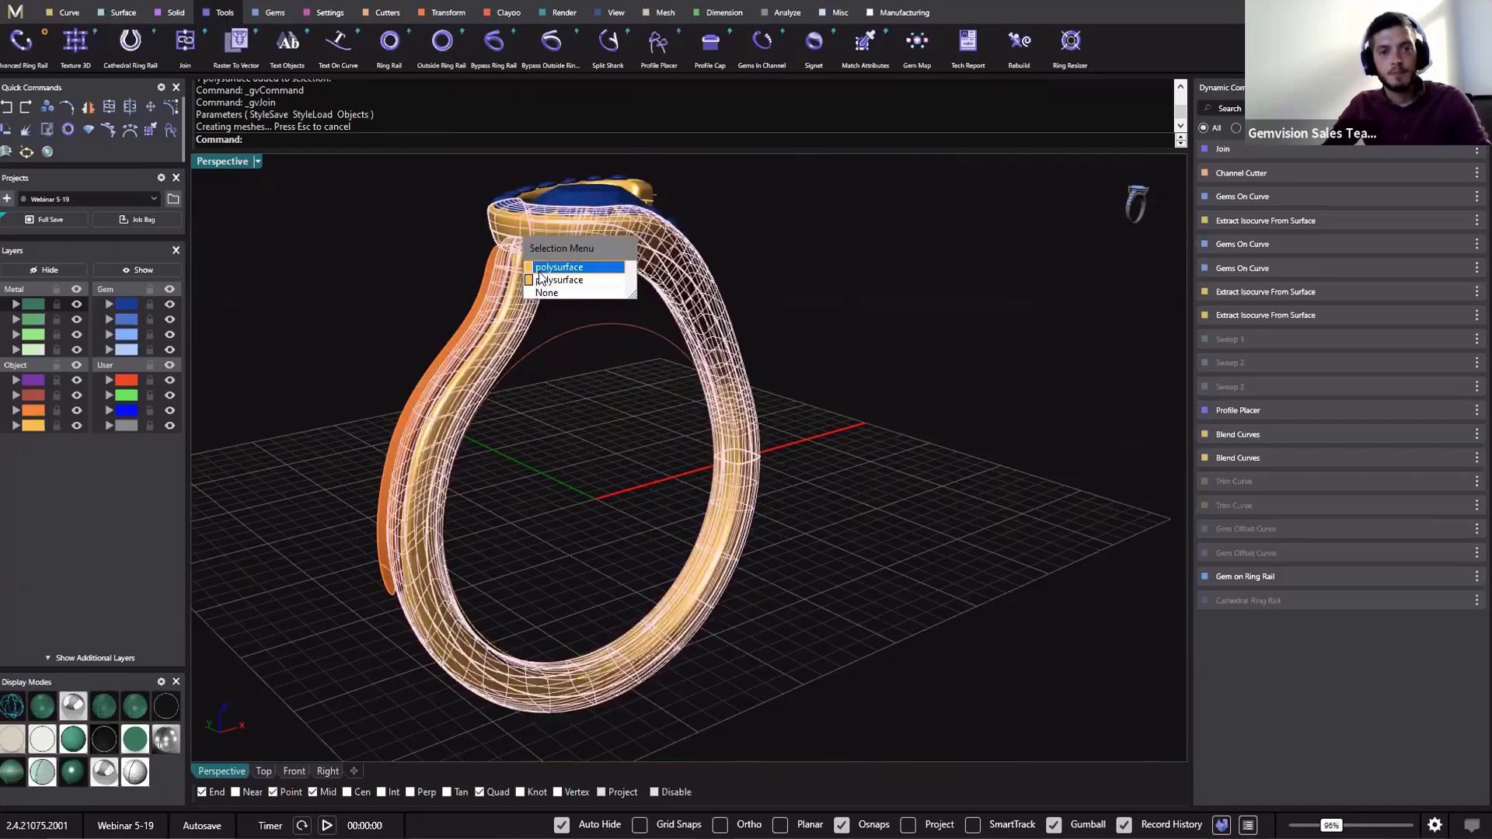
key(Escape)
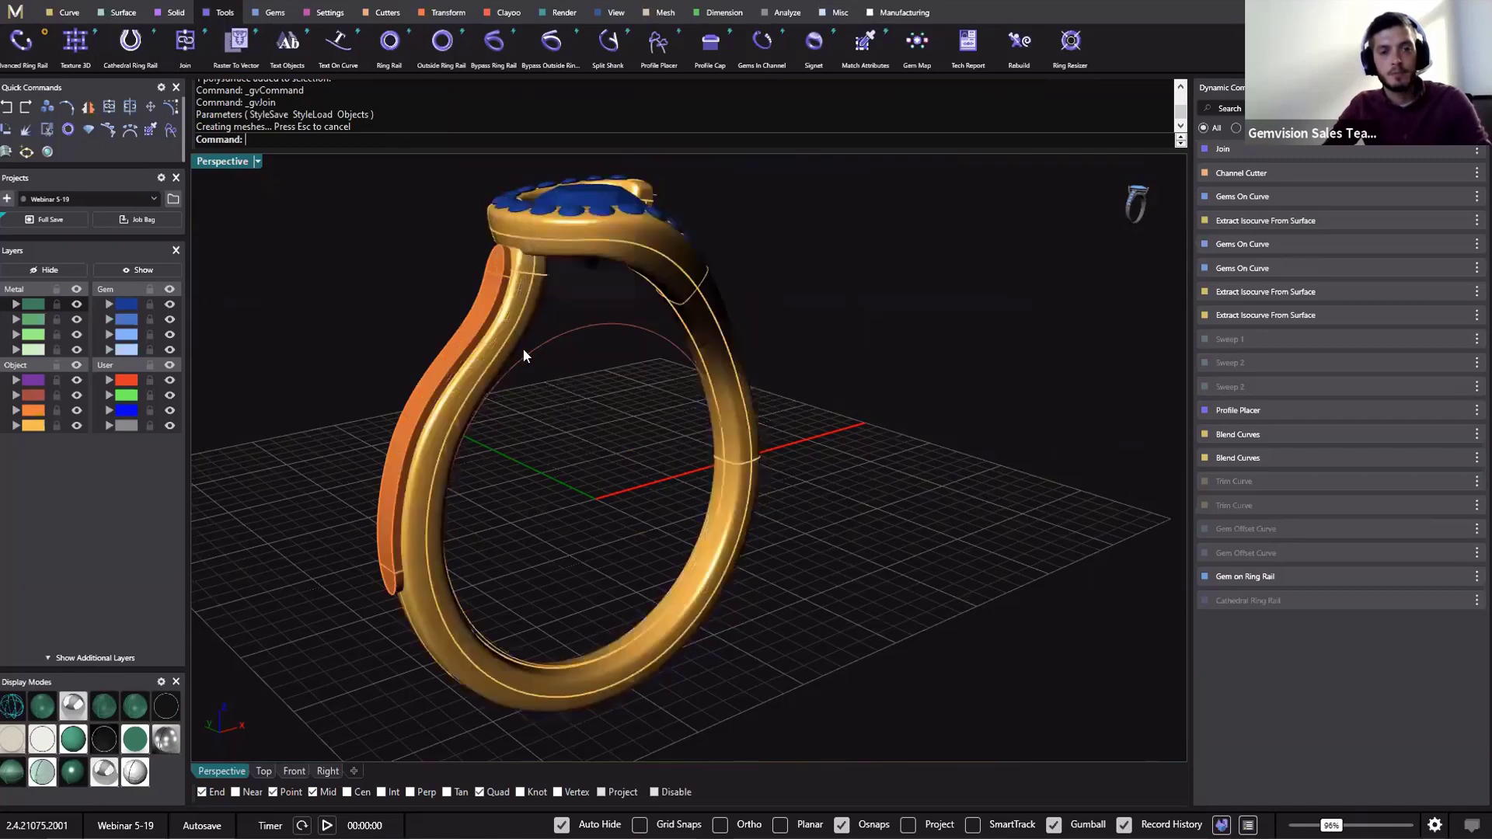
Undo the join of the three swept metal bodies, restoring them as separate sweeps
right_drag(523, 356, 536, 388)
right_drag(1477, 158, 1471, 280)
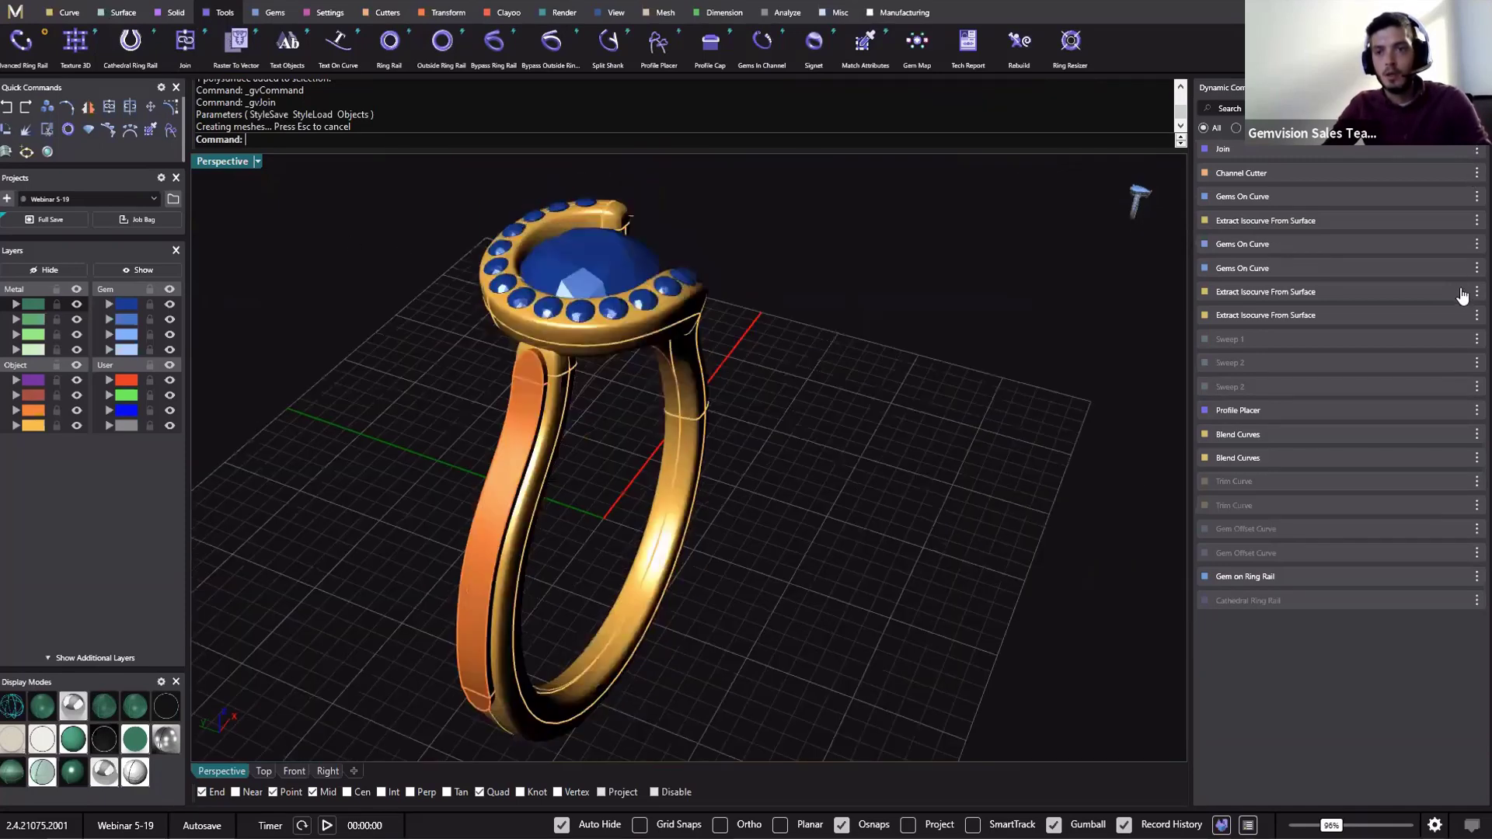
click(1462, 294)
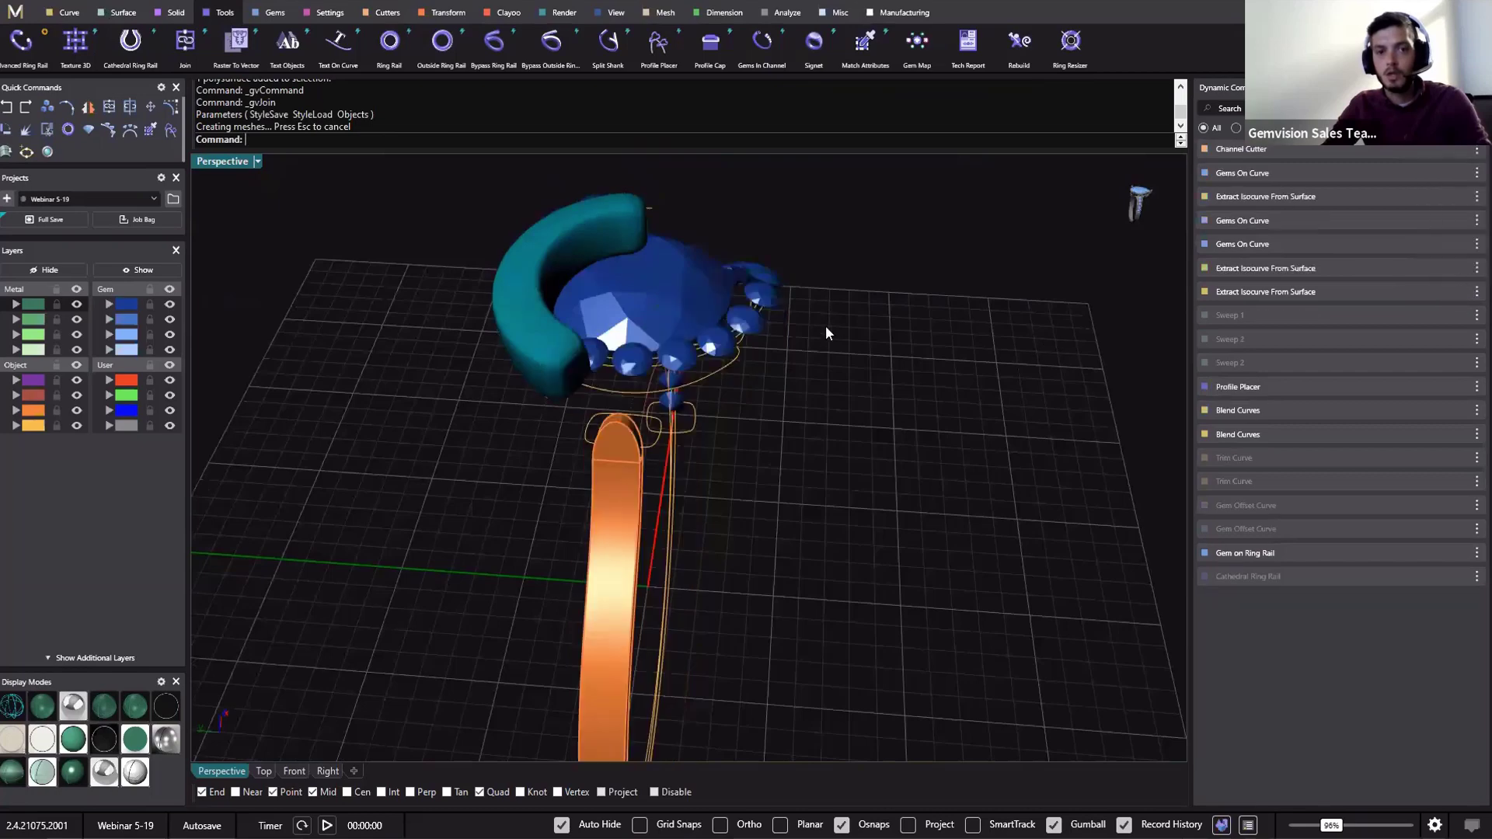
right_drag(825, 325, 364, 320)
key(ctrl+z)
key(ctrl+z)
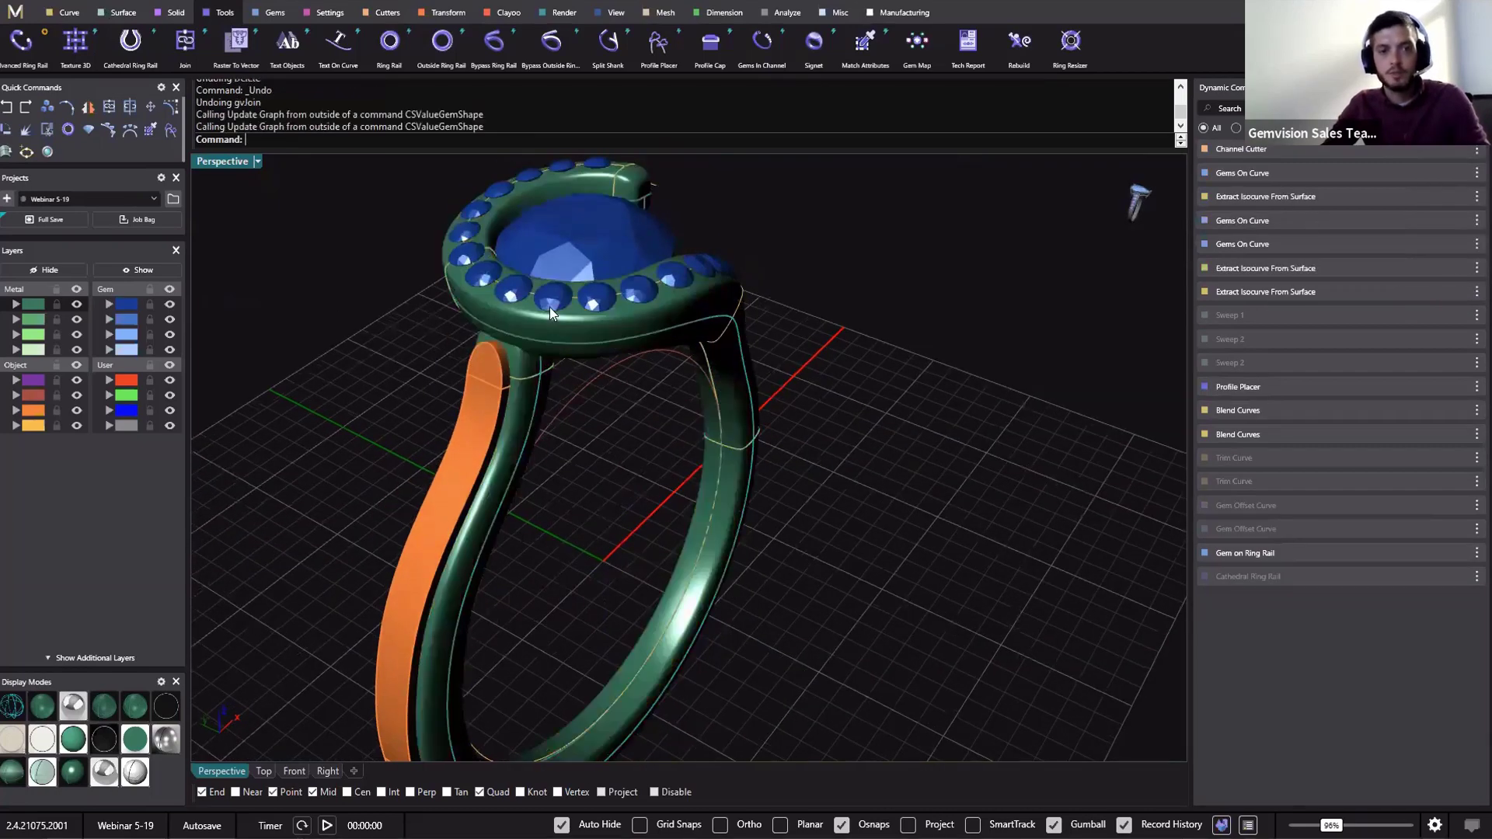
Edit the surround's single-rail sweep: turn off Mirror Cap and End Dome, keep Start Dome enabled at 0.8, and accept
scroll(861, 379, up, 5)
click(976, 355)
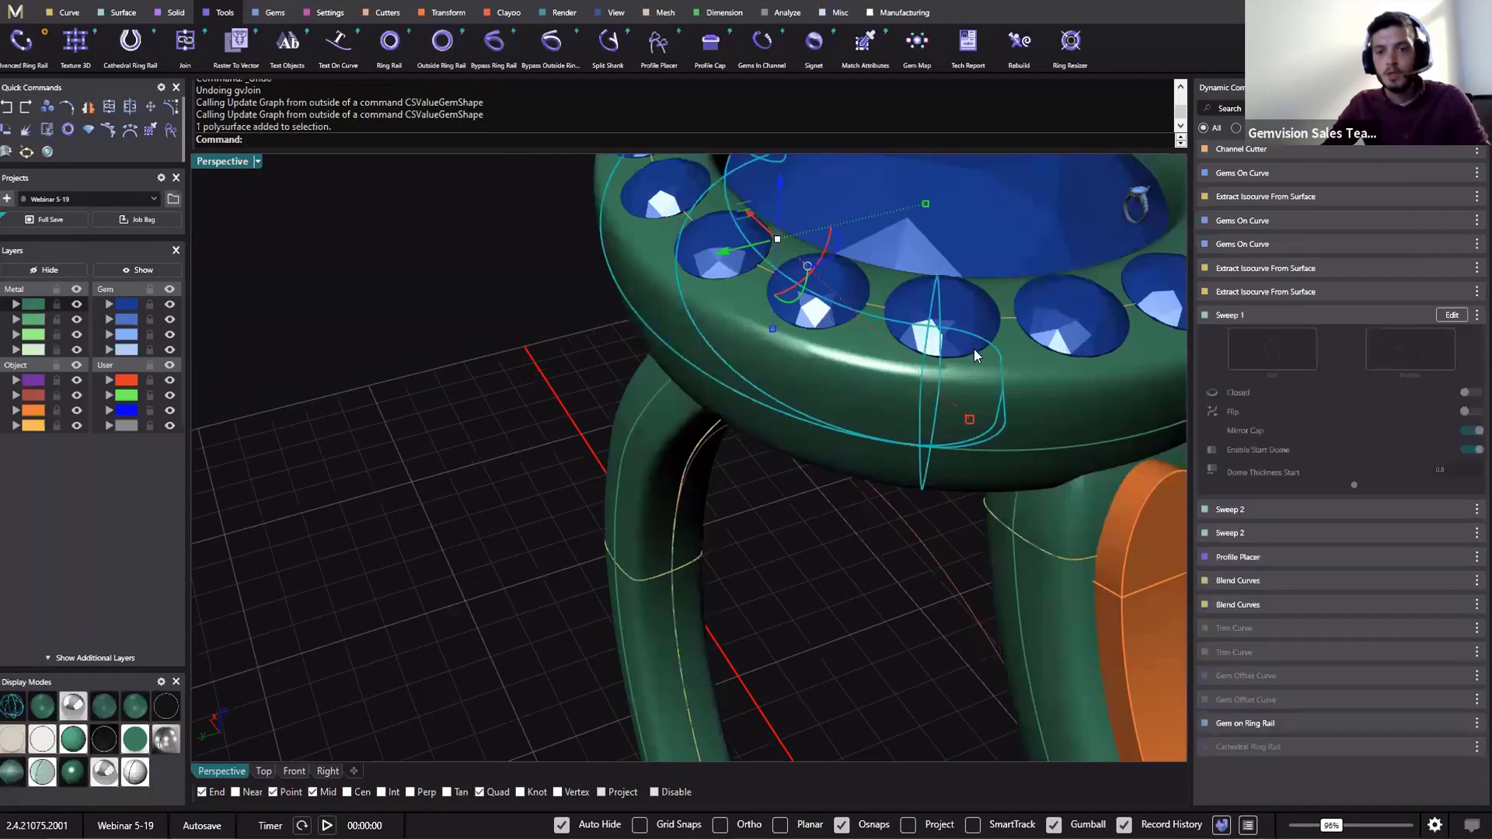
right_drag(974, 432, 814, 754)
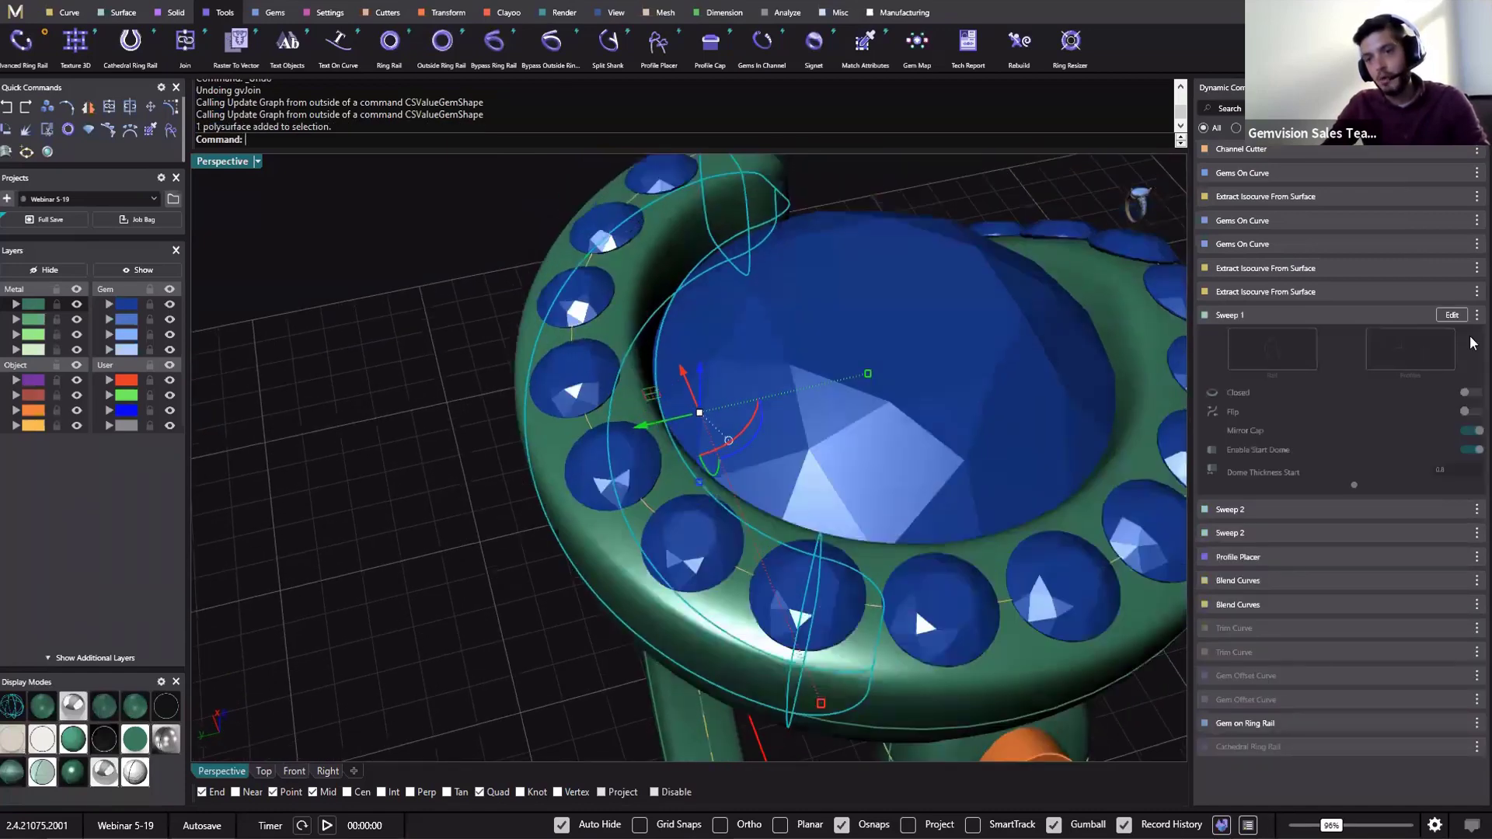
click(1451, 317)
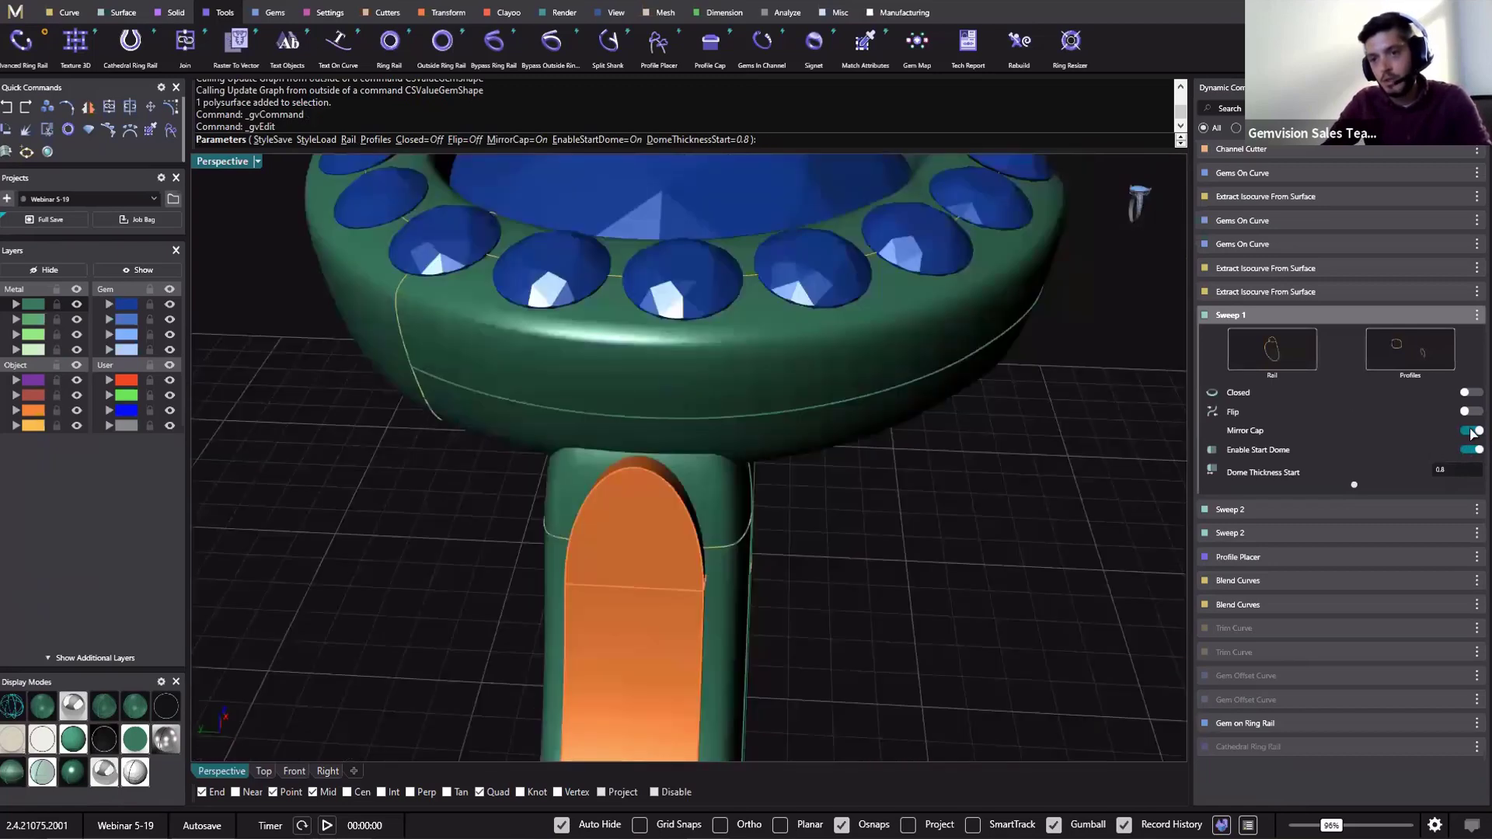
click(1471, 432)
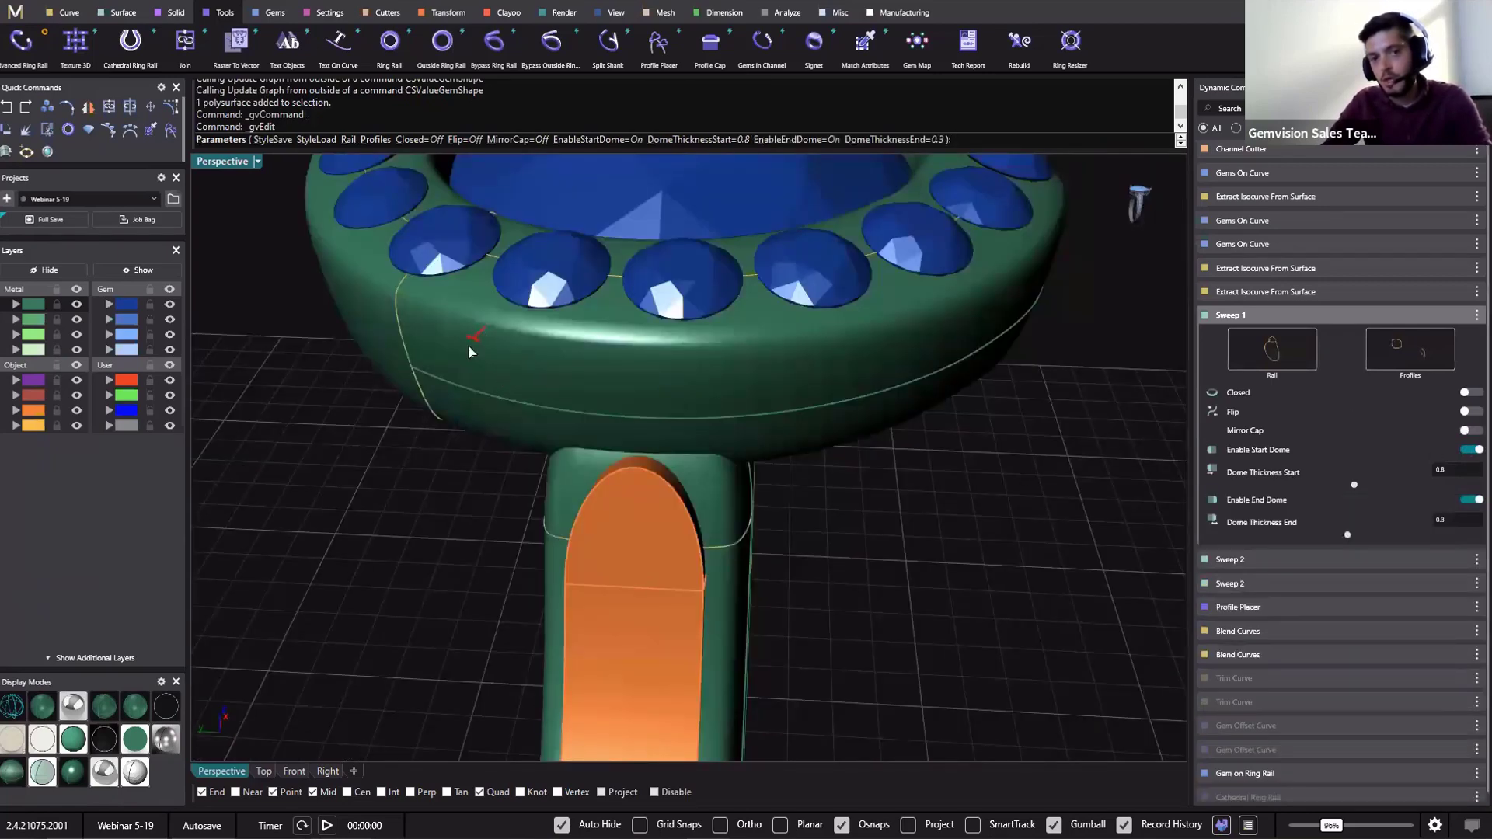
click(1471, 450)
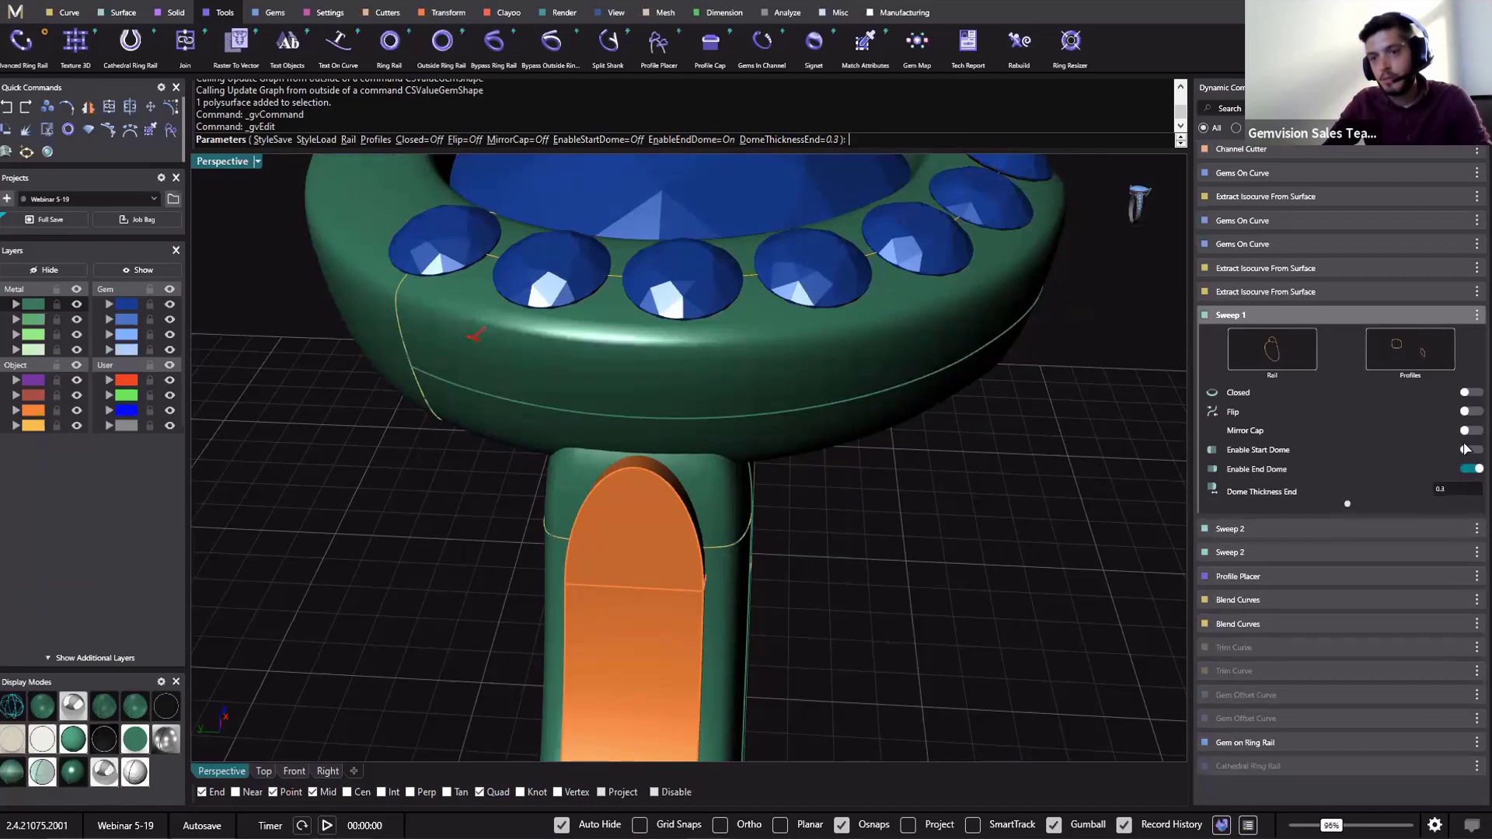
click(1465, 449)
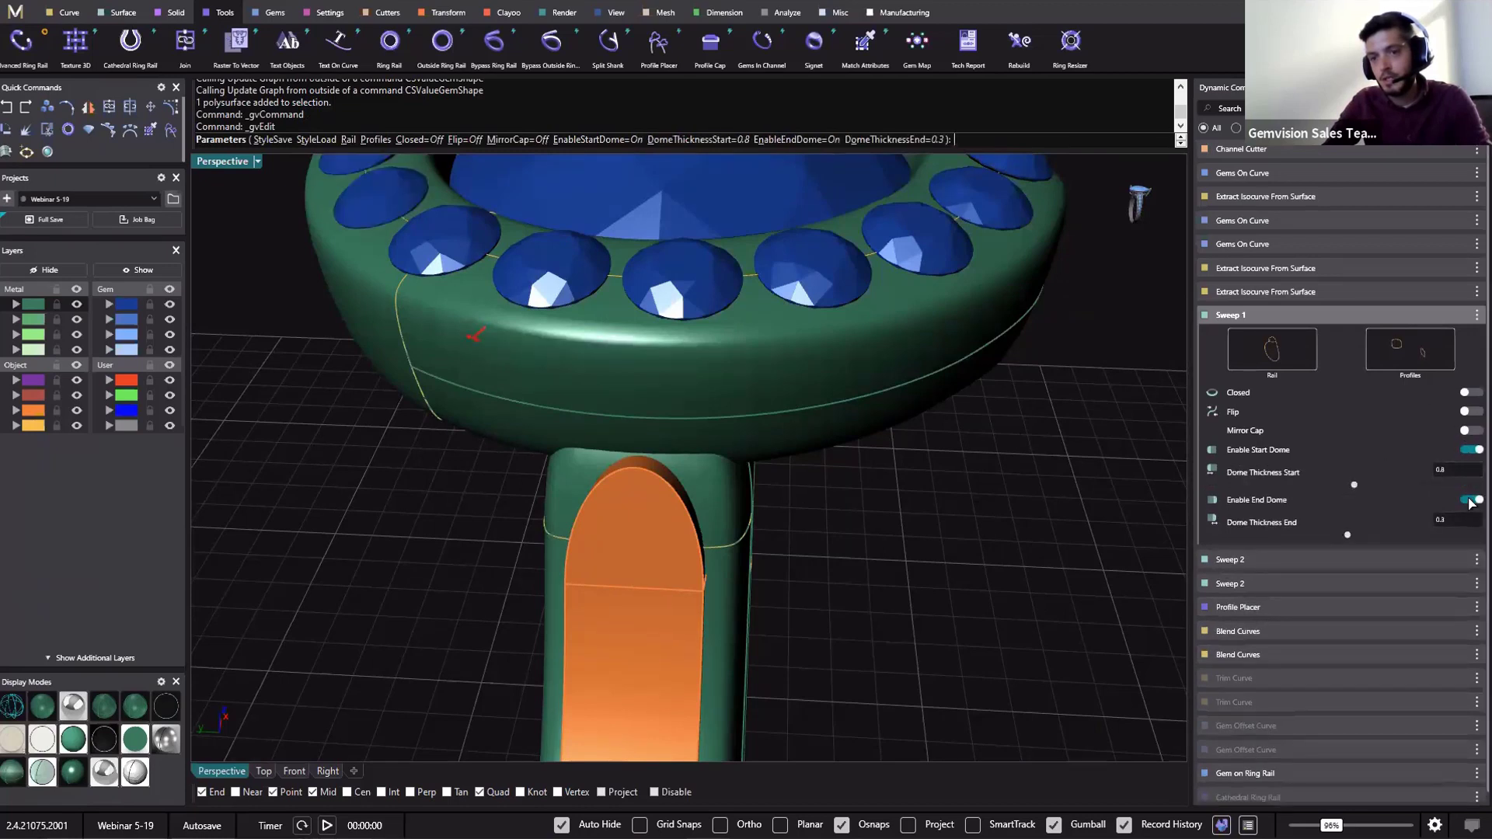
click(1471, 501)
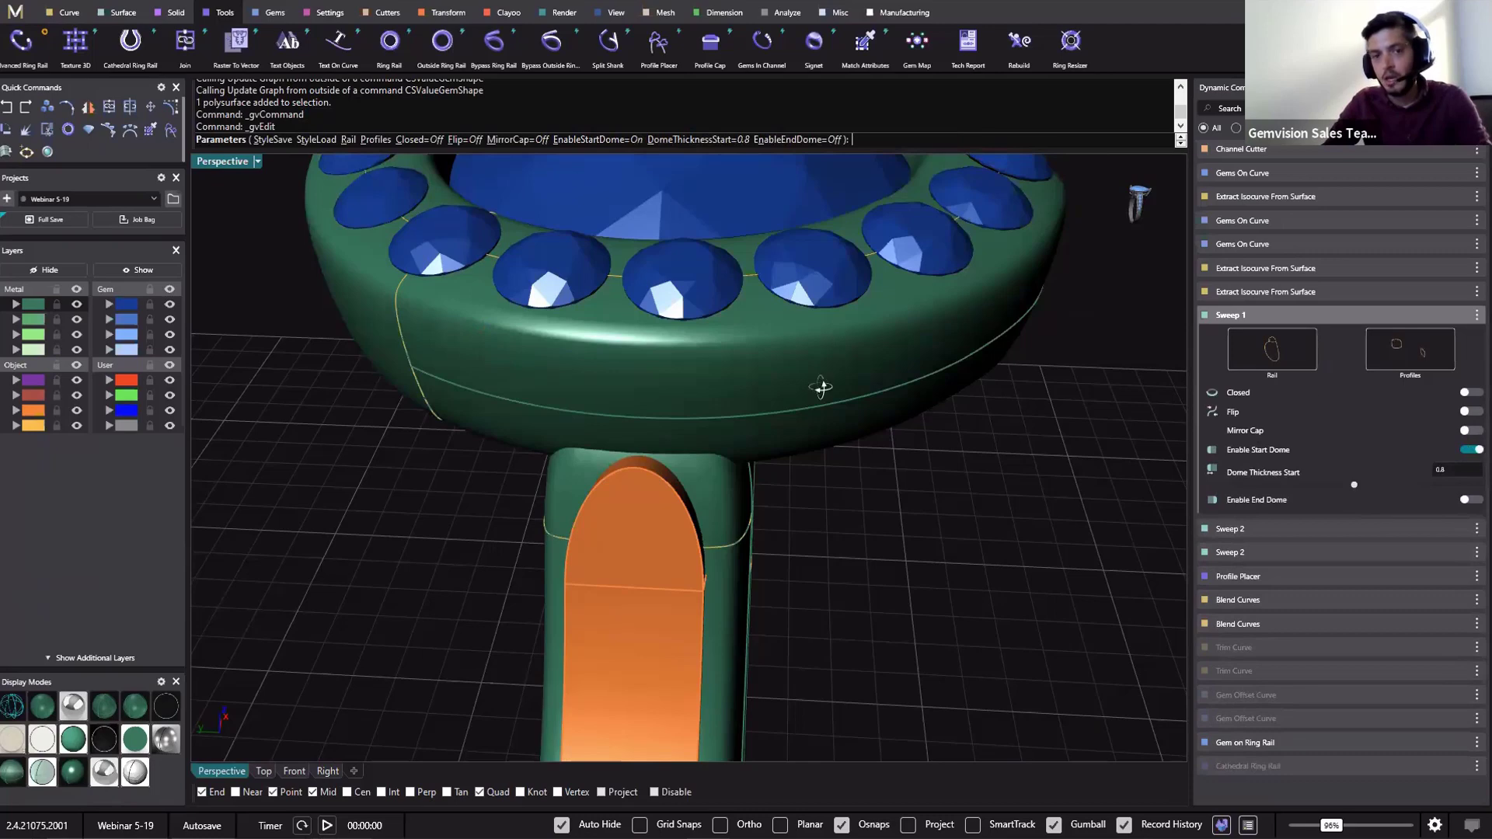
right_drag(820, 387, 749, 350)
scroll(736, 337, down, 4)
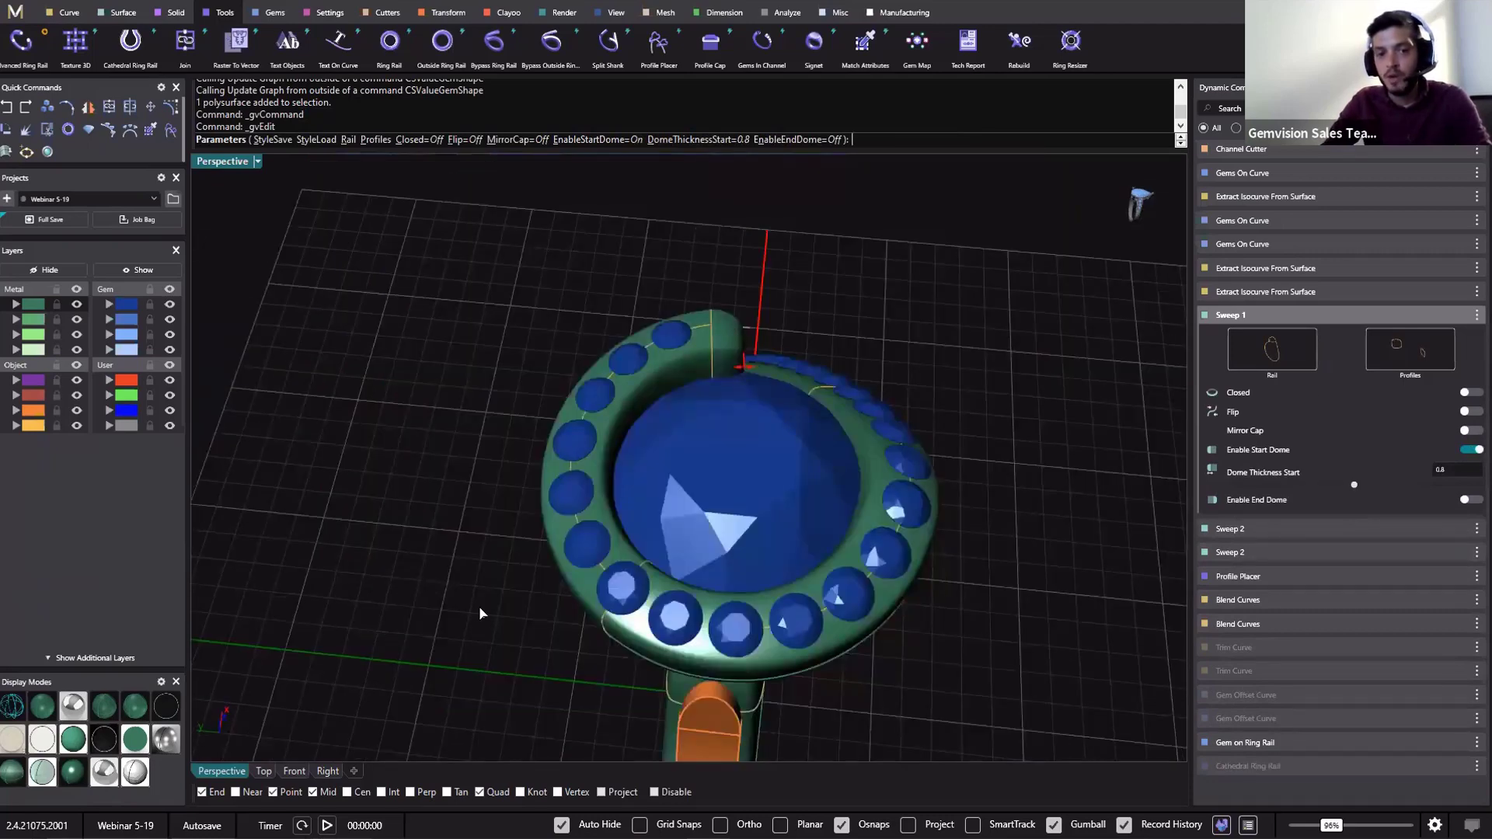
right_click(593, 620)
Join the three swept bodies of the shank and surround and assign the joined metal to layer Metal 01
click(583, 601)
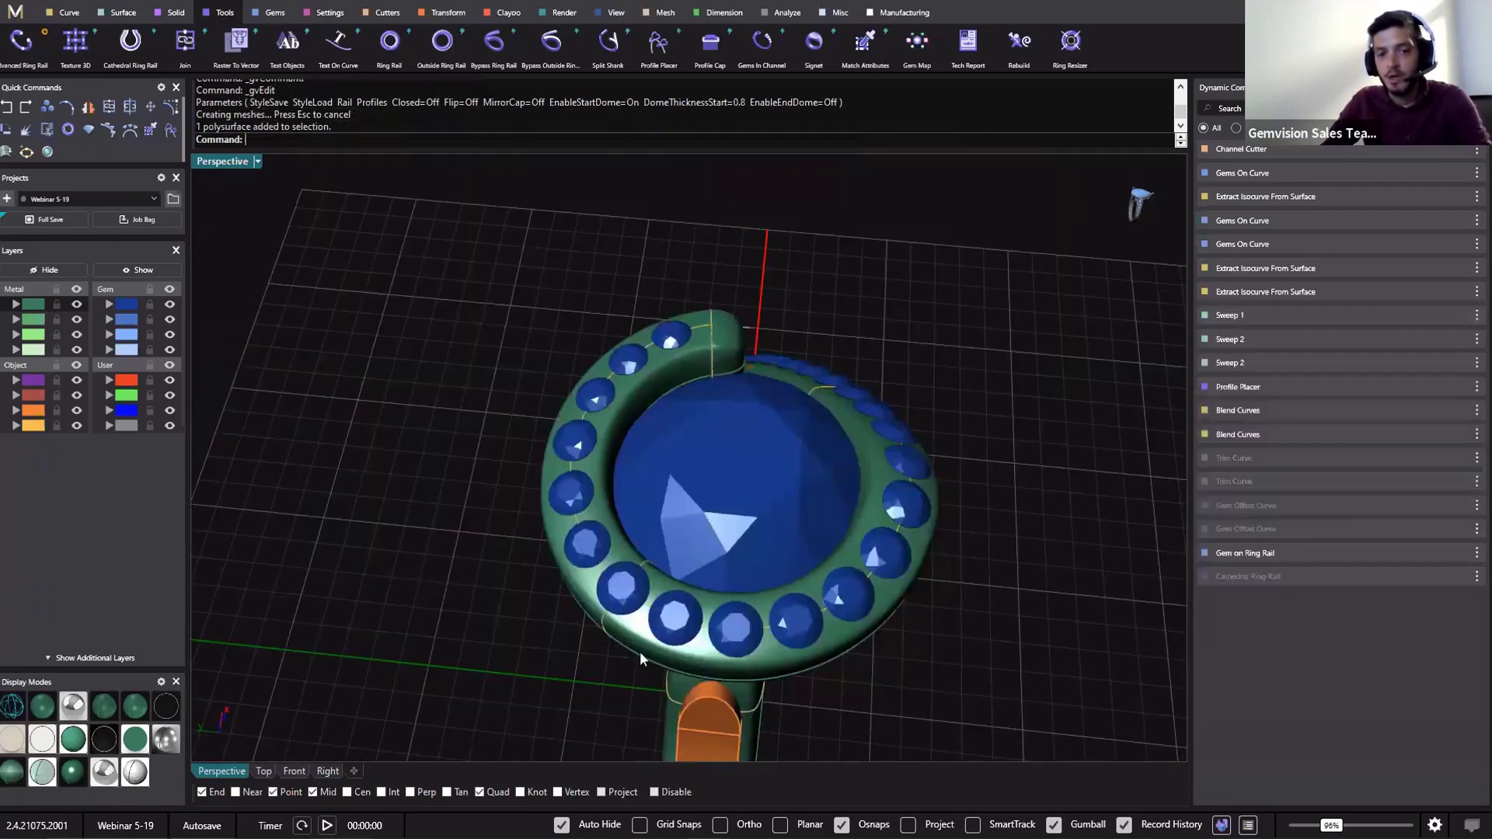
shift+click(640, 651)
shift+right_drag(662, 530, 751, 504)
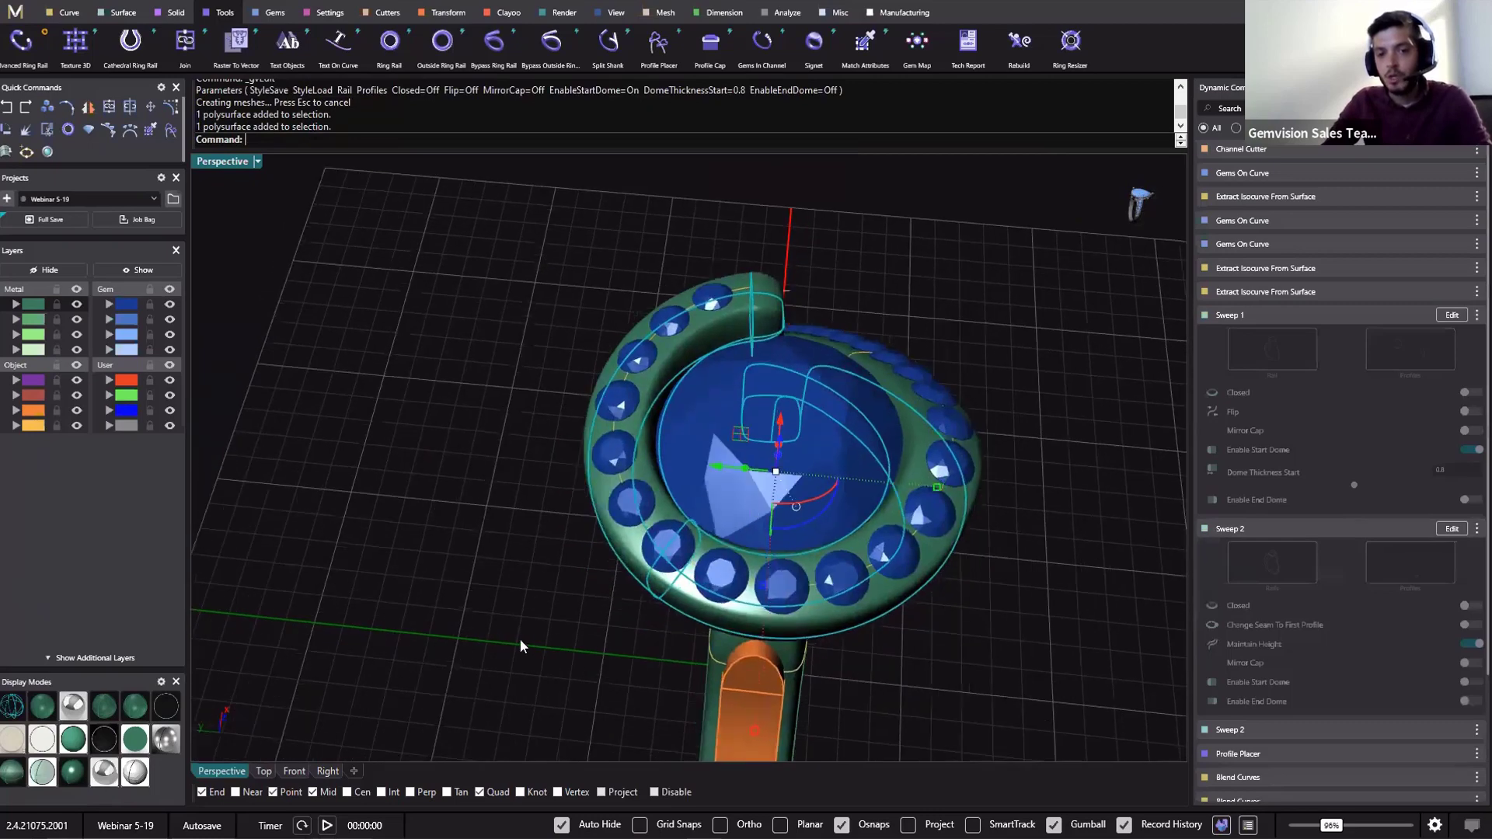
shift+right_drag(520, 640, 581, 432)
shift+click(755, 544)
right_drag(583, 376, 569, 265)
right_drag(655, 654, 236, 47)
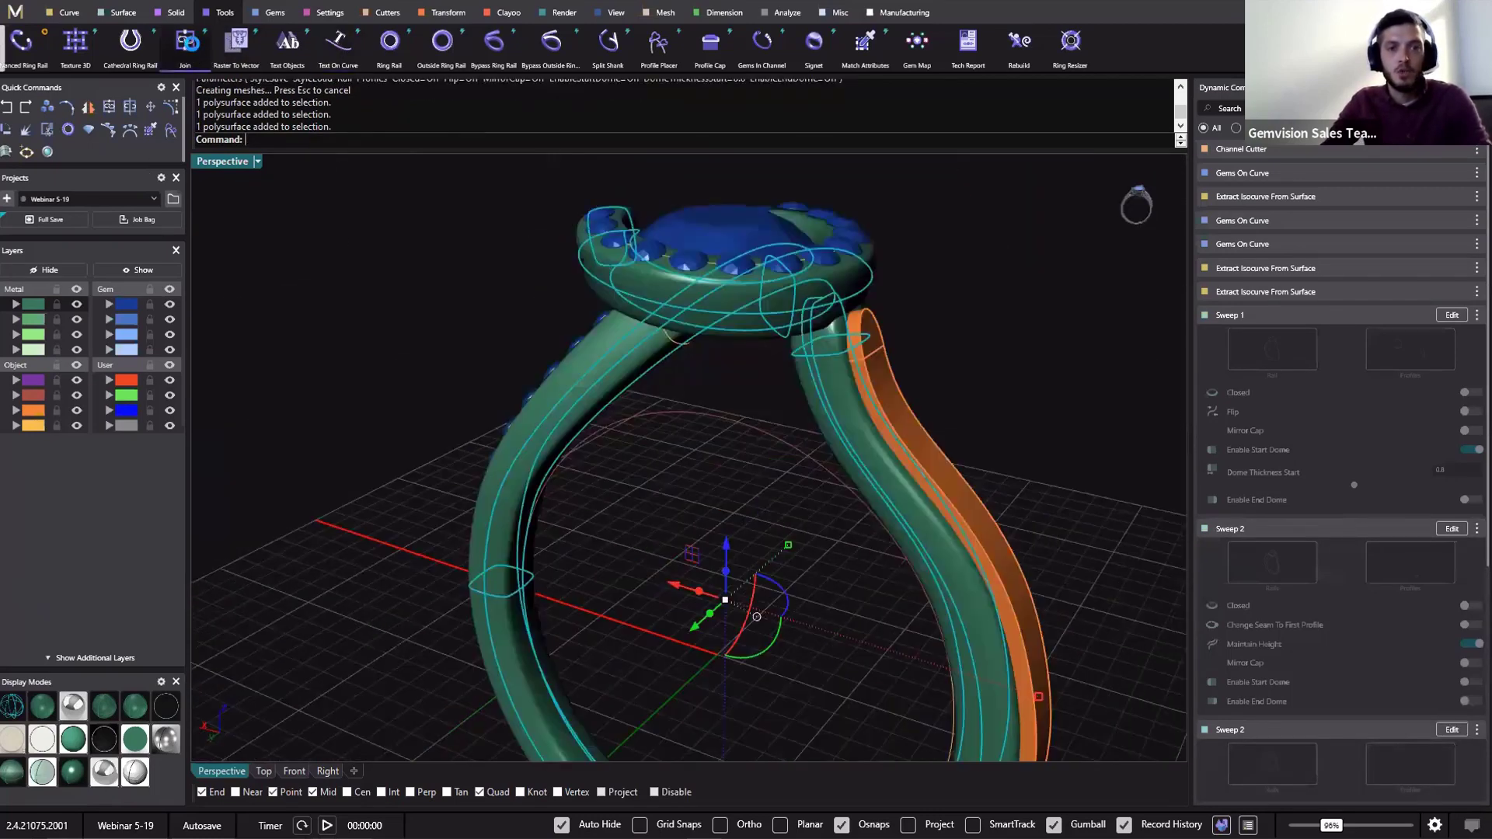
click(185, 43)
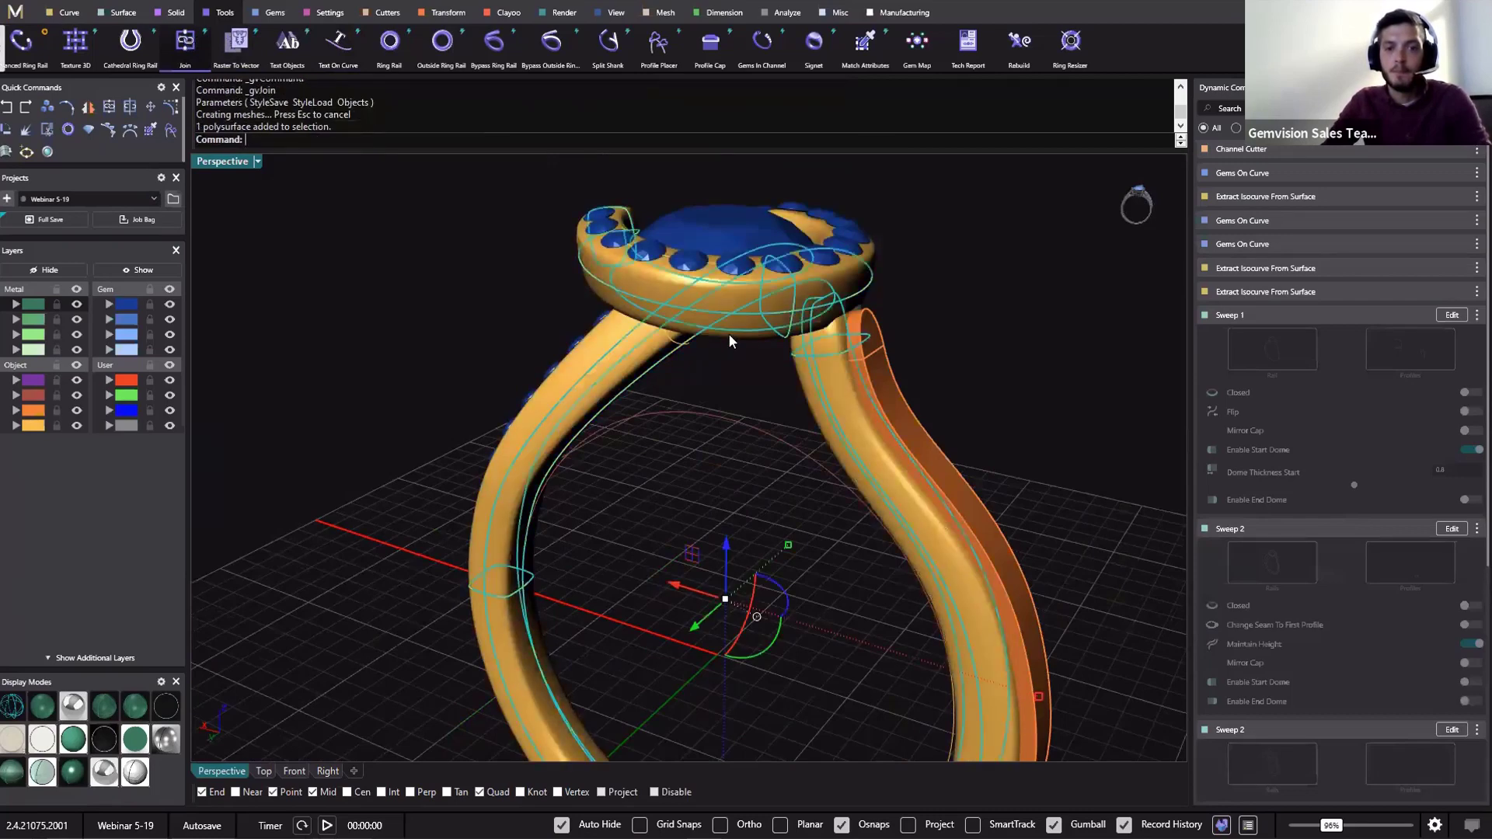
click(16, 305)
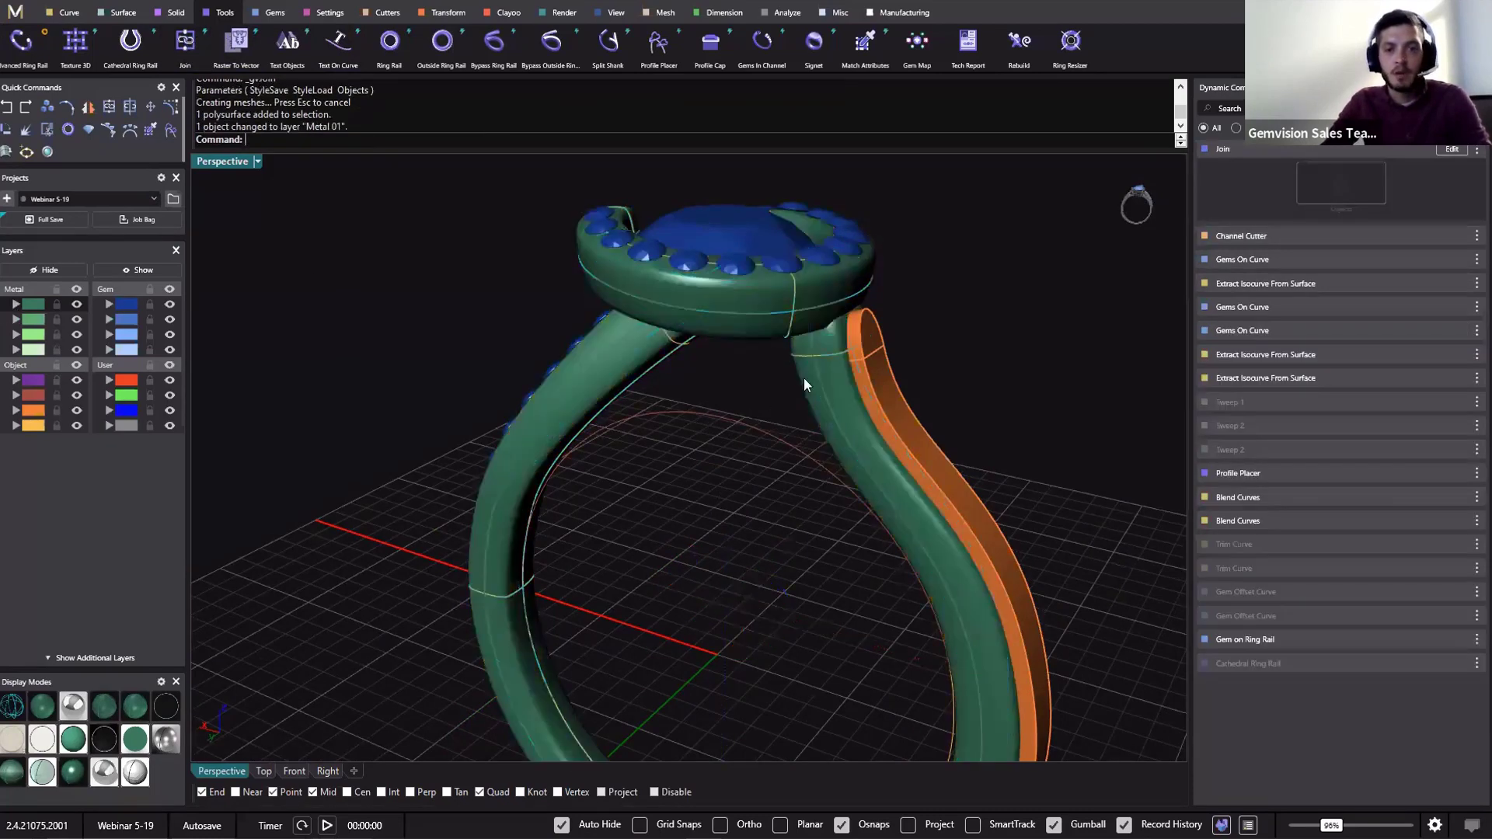
Shorten the channel cutter's start cap length to 1.7, checking it against the end gem in wireframe, and accept the cutter
right_drag(805, 384, 1091, 444)
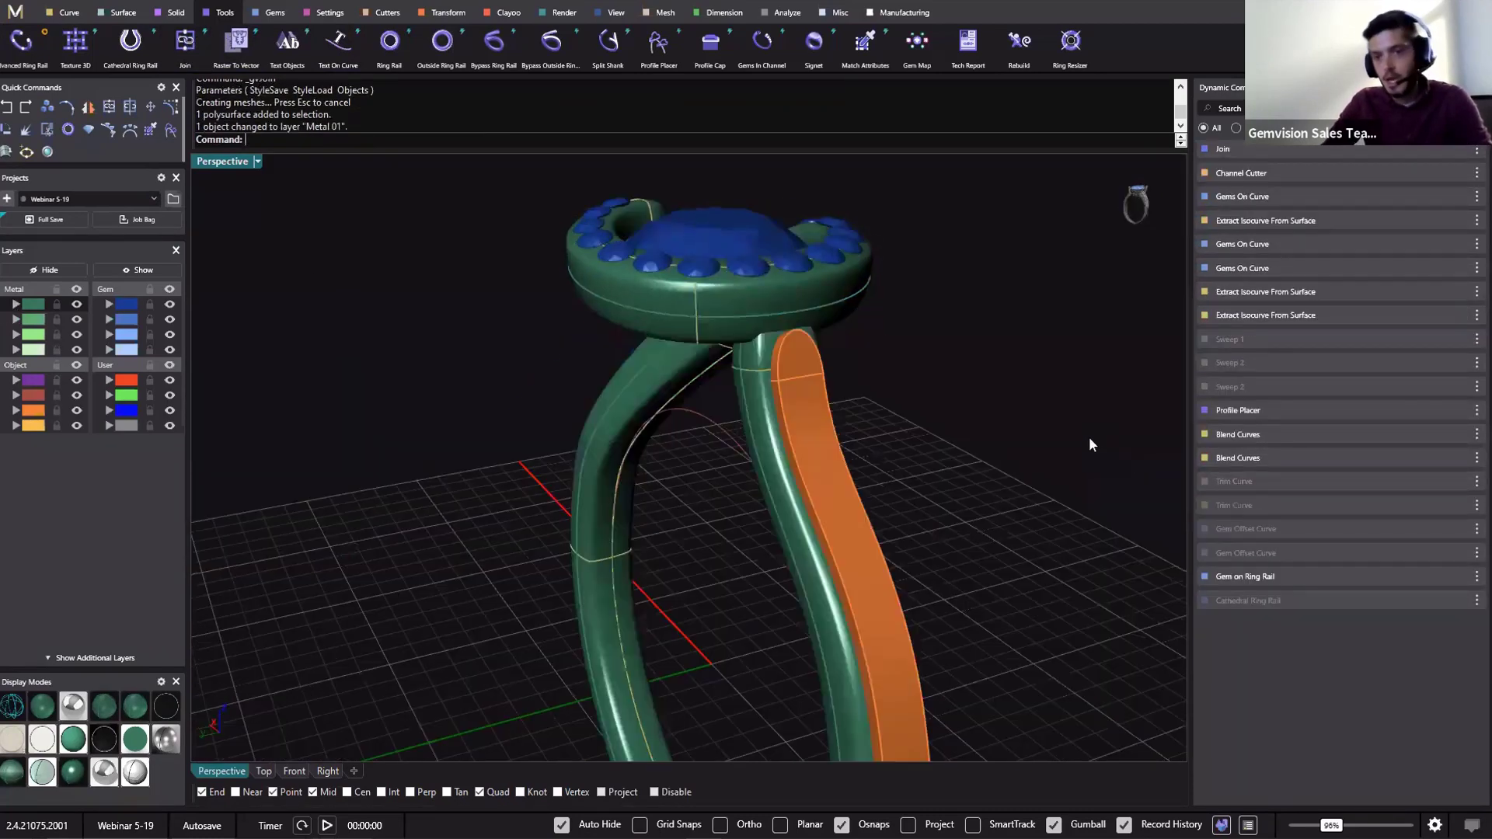
click(1324, 176)
scroll(818, 327, up, 4)
scroll(818, 326, up, 2)
drag(821, 328, 823, 334)
scroll(803, 406, up, 2)
scroll(803, 405, up, 2)
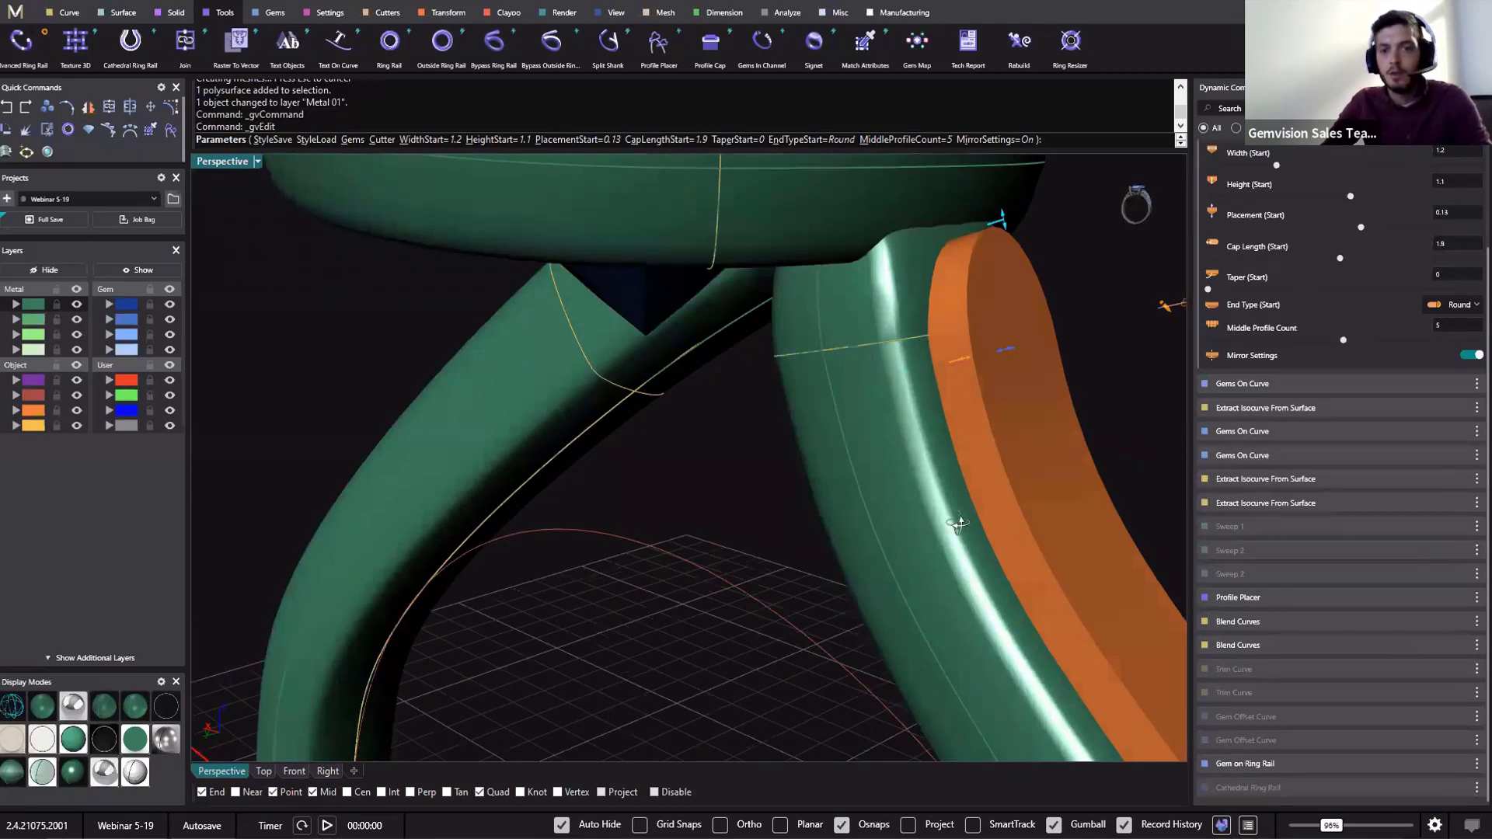
mouse_move(1098, 362)
right_down()
mouse_move(963, 376)
mouse_move(980, 376)
right_up()
scroll(996, 359, up, 5)
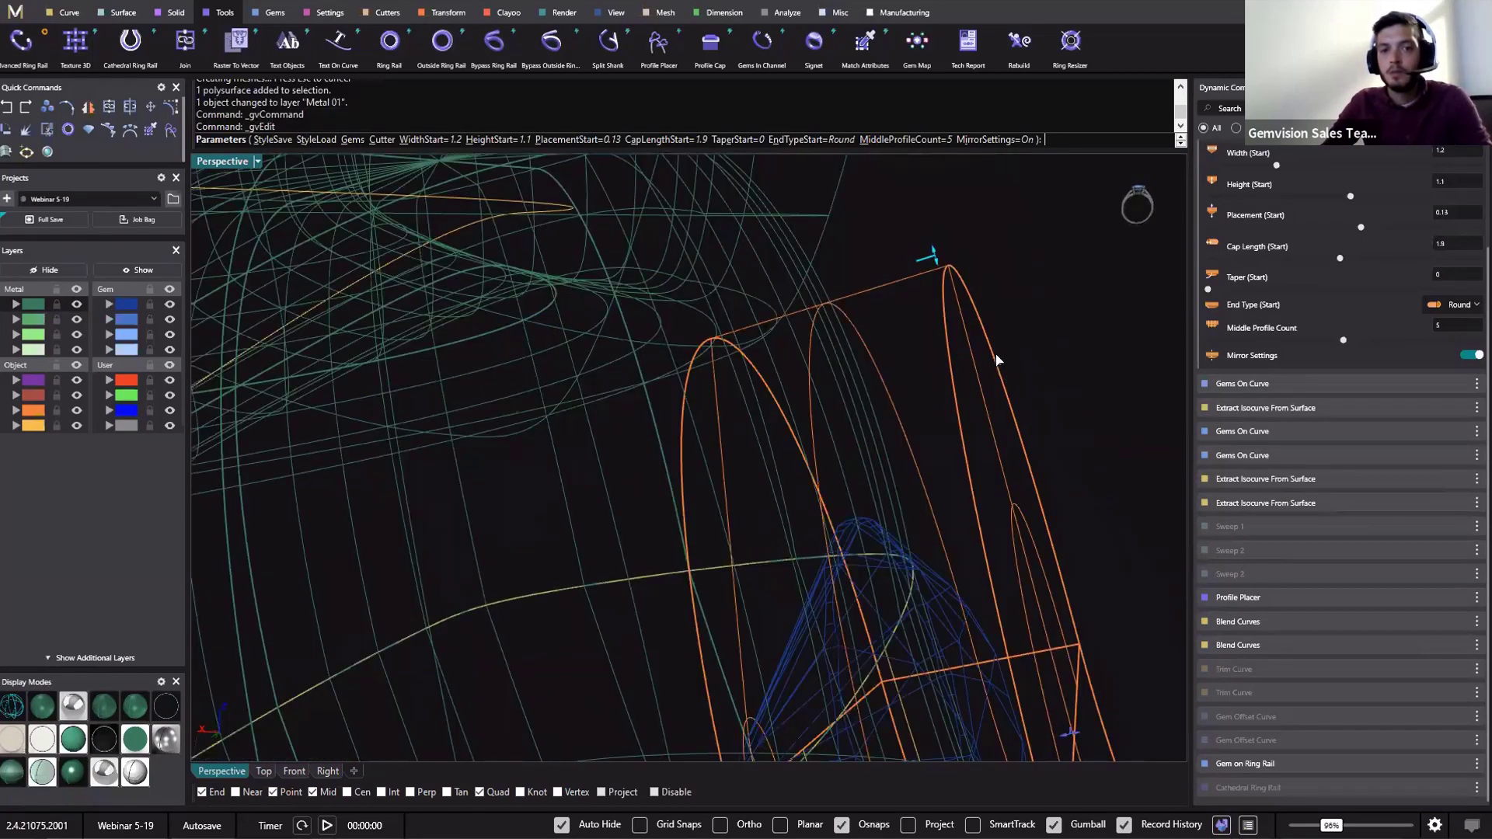
right_drag(867, 273, 850, 285)
drag(861, 274, 867, 301)
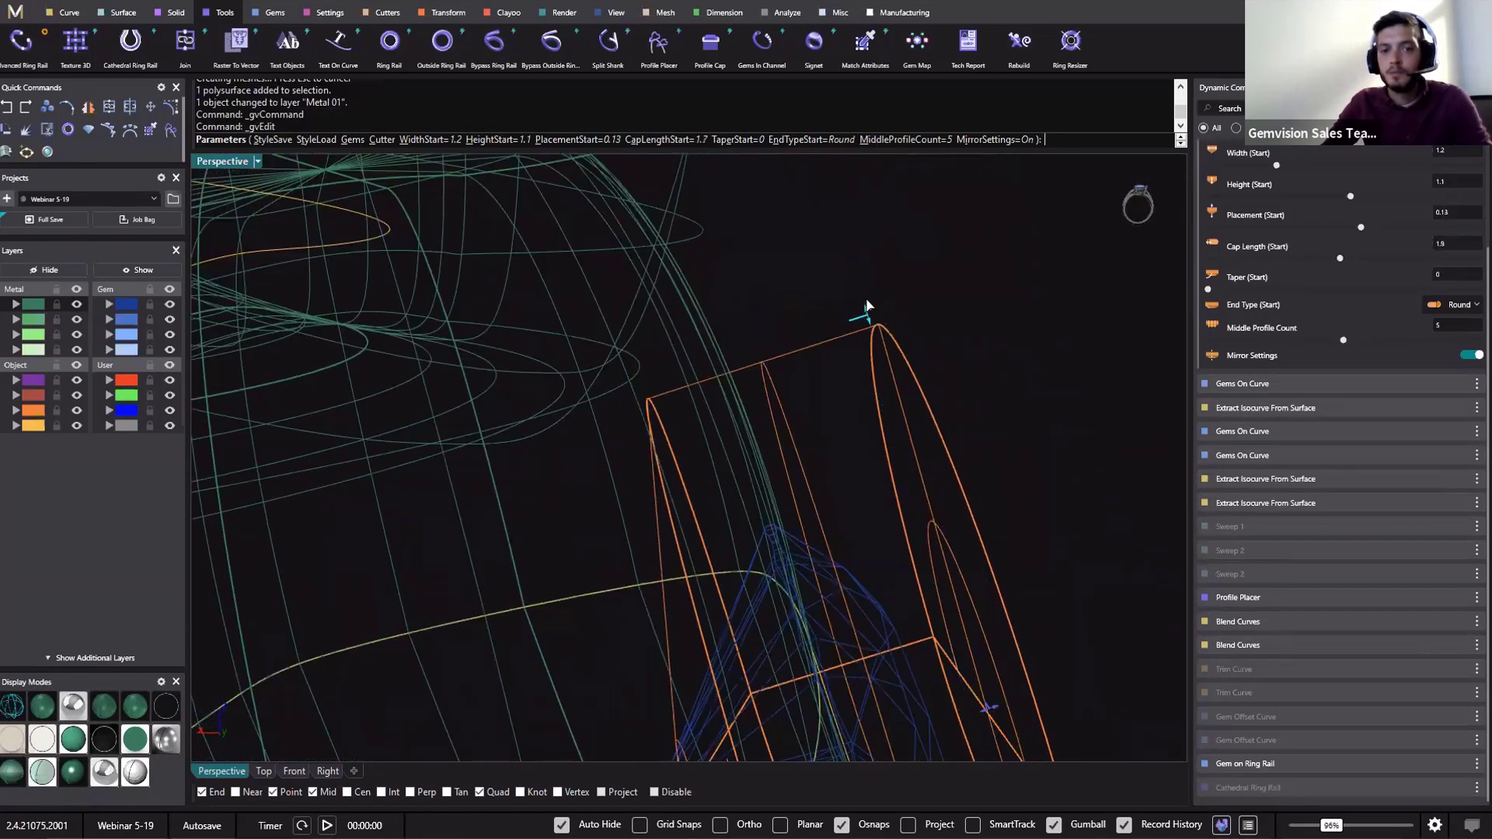
scroll(871, 422, down, 5)
right_drag(870, 422, 686, 533)
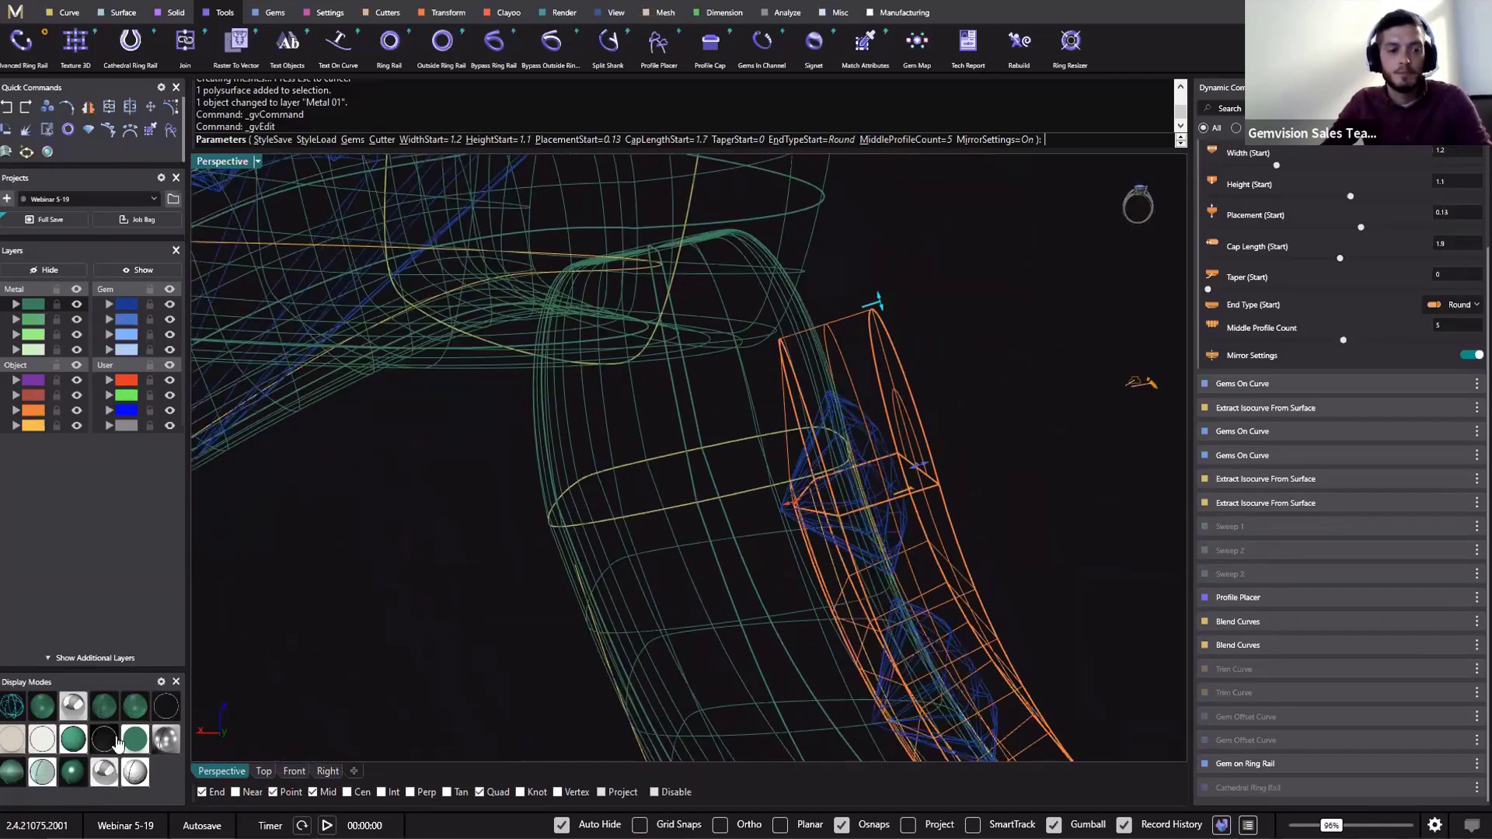
key(Return)
click(72, 772)
right_drag(496, 463, 610, 490)
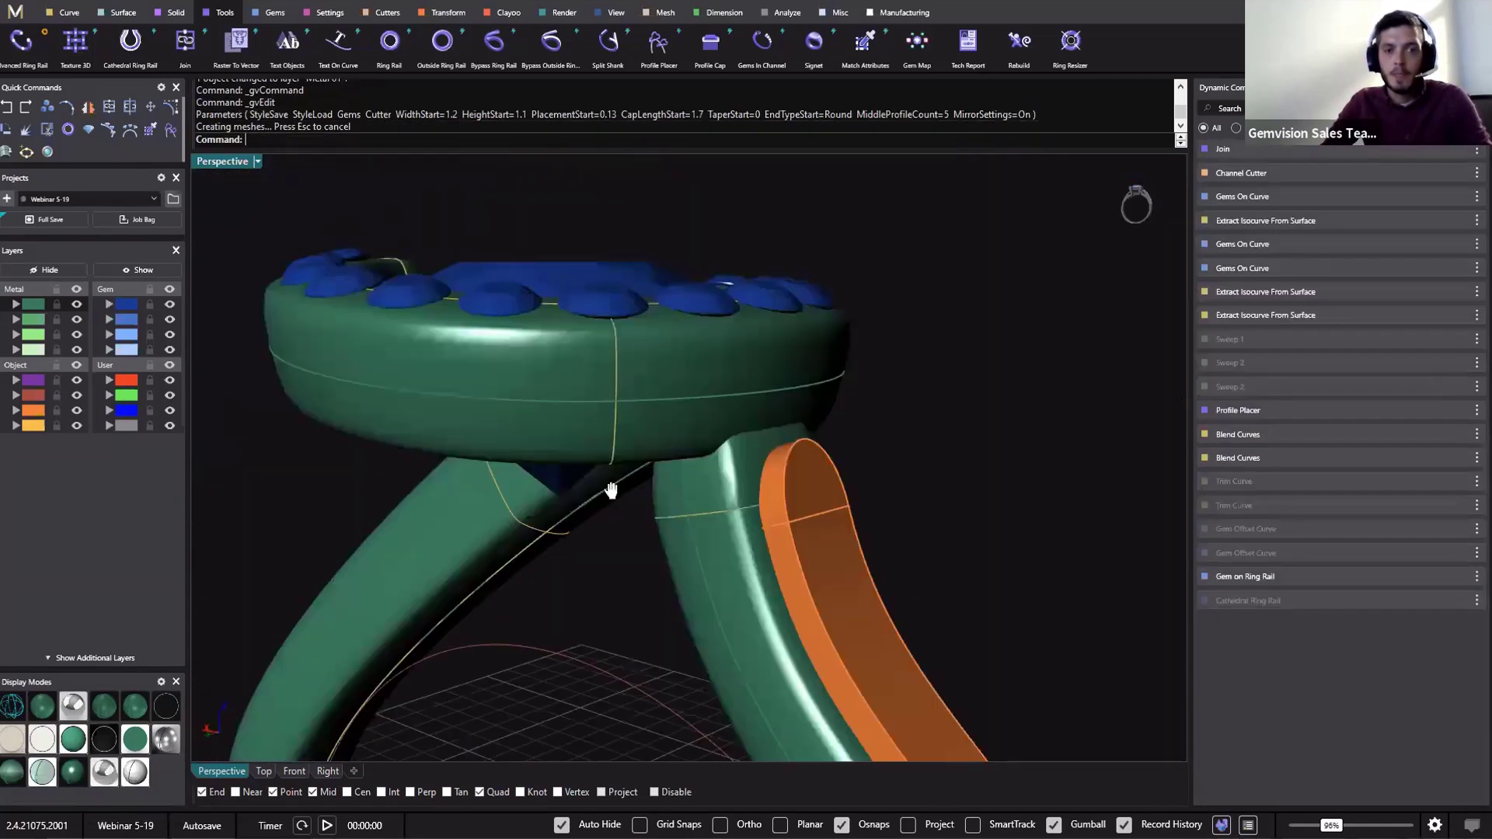
click(167, 12)
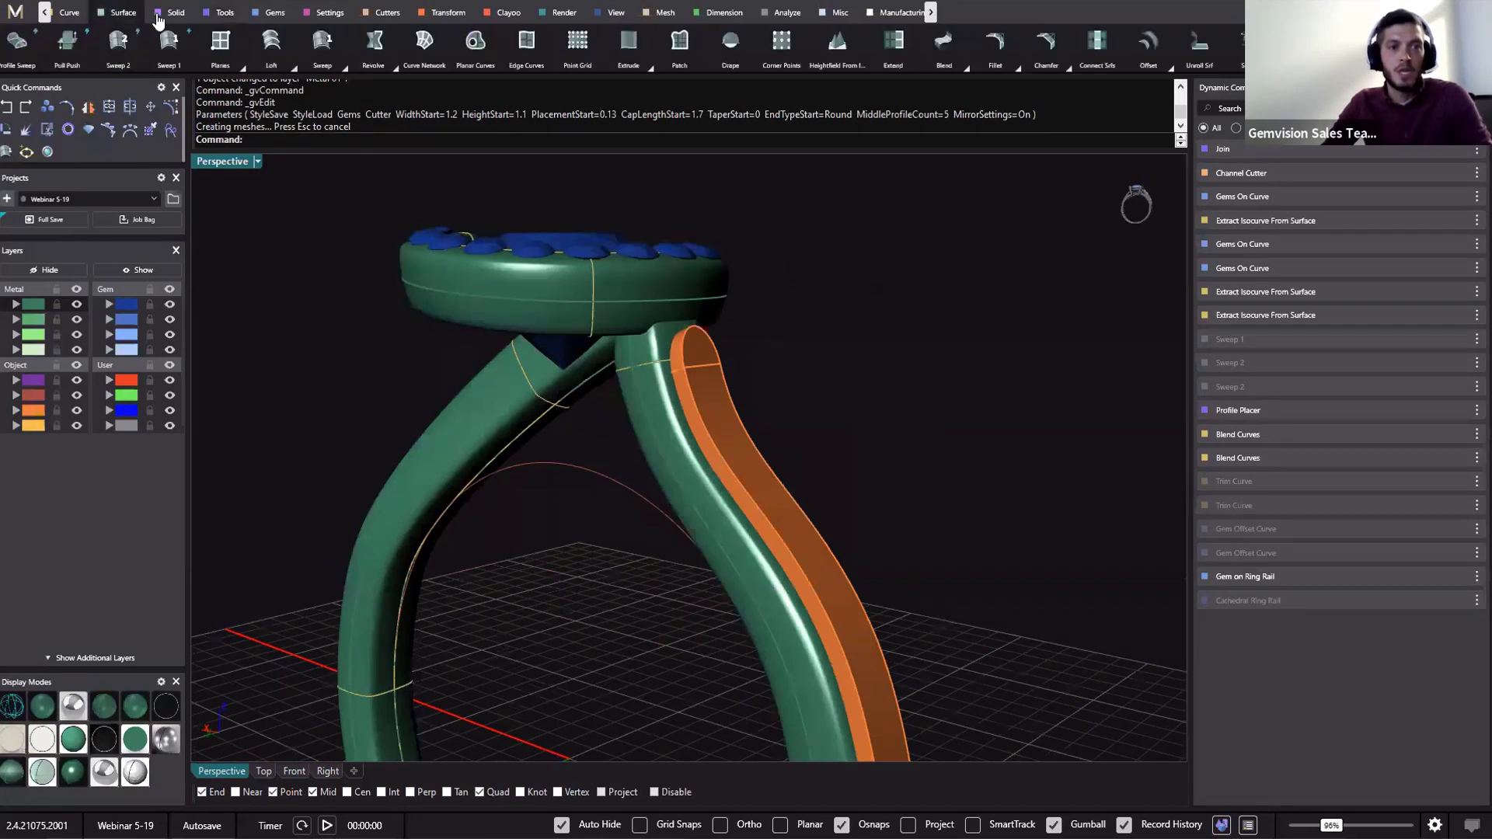
click(21, 43)
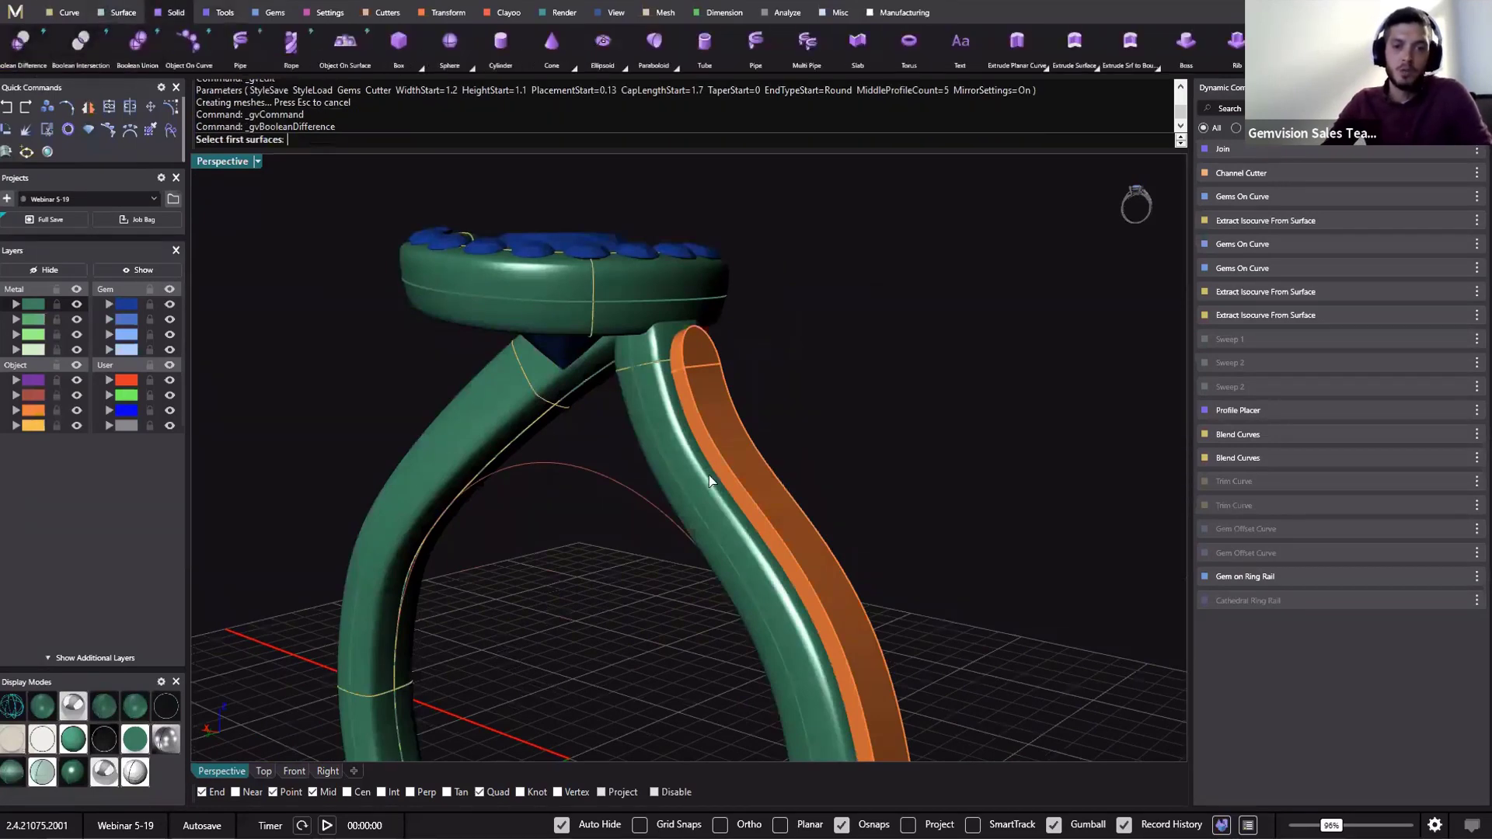
click(708, 474)
key(Return)
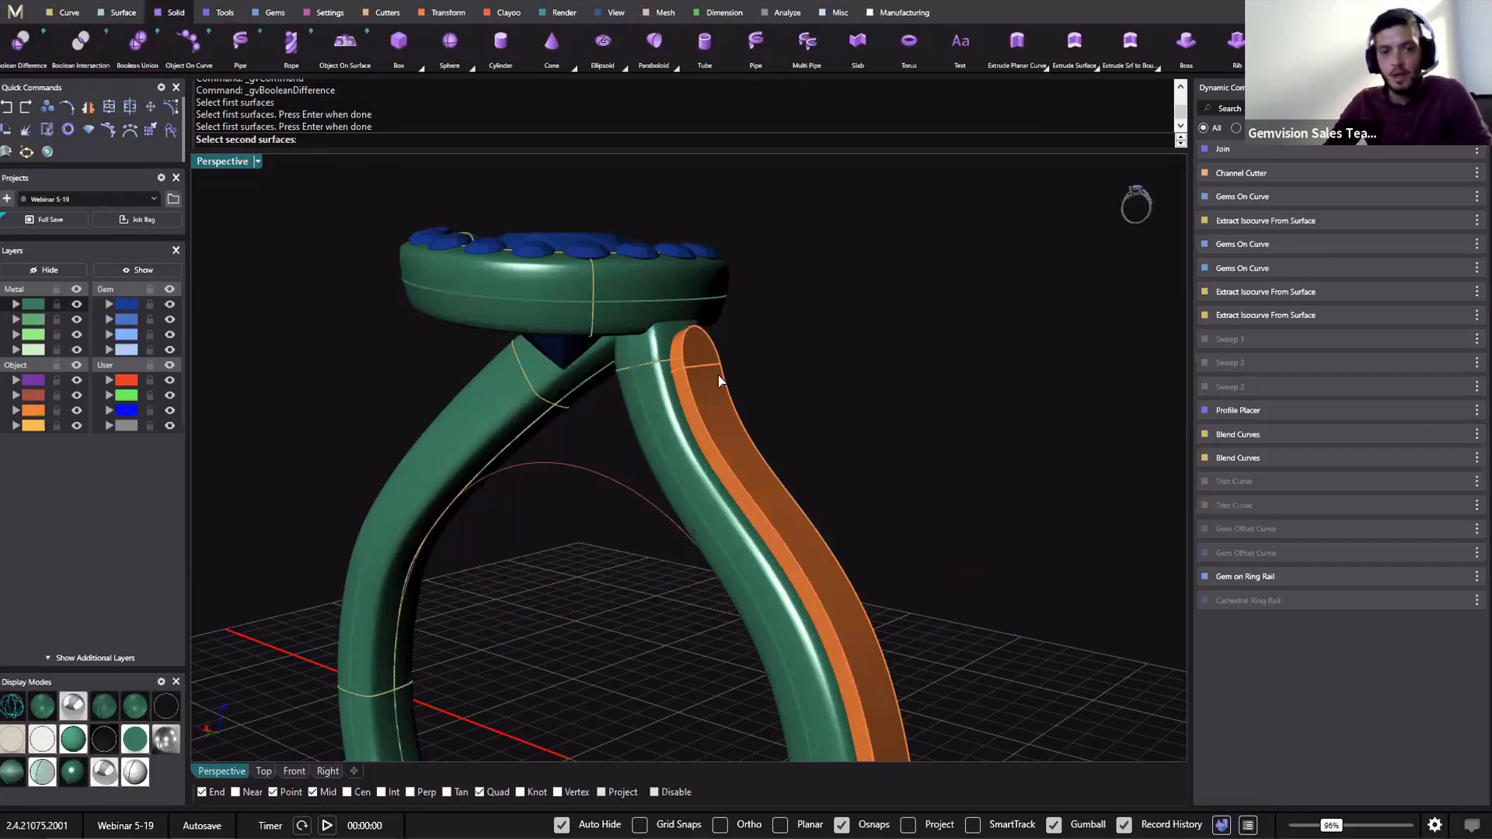
key(Escape)
Subtract the channel cutter from the joined ring metal with Boolean Difference
key(Return)
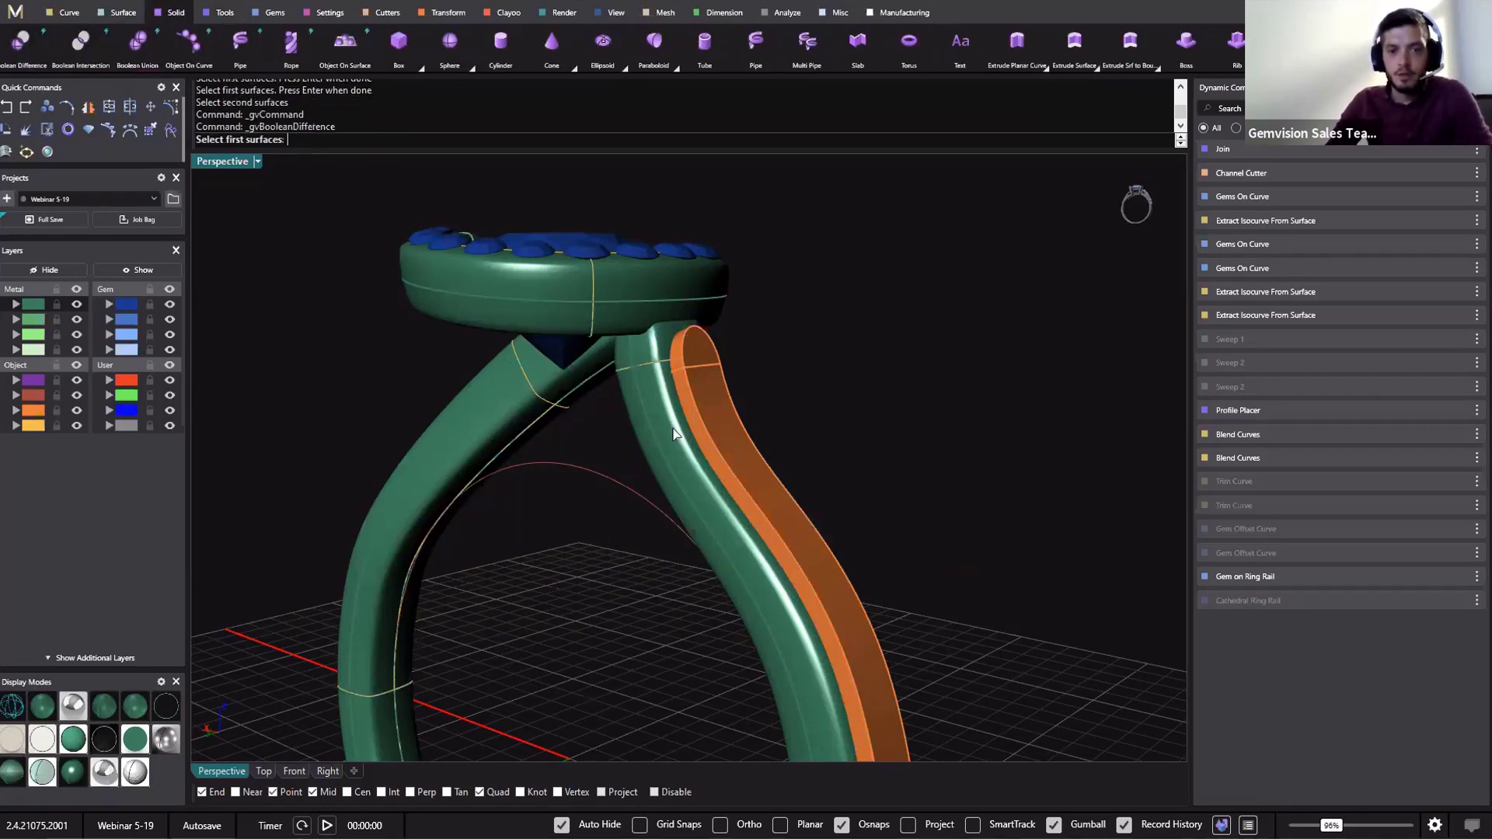
click(663, 440)
key(Return)
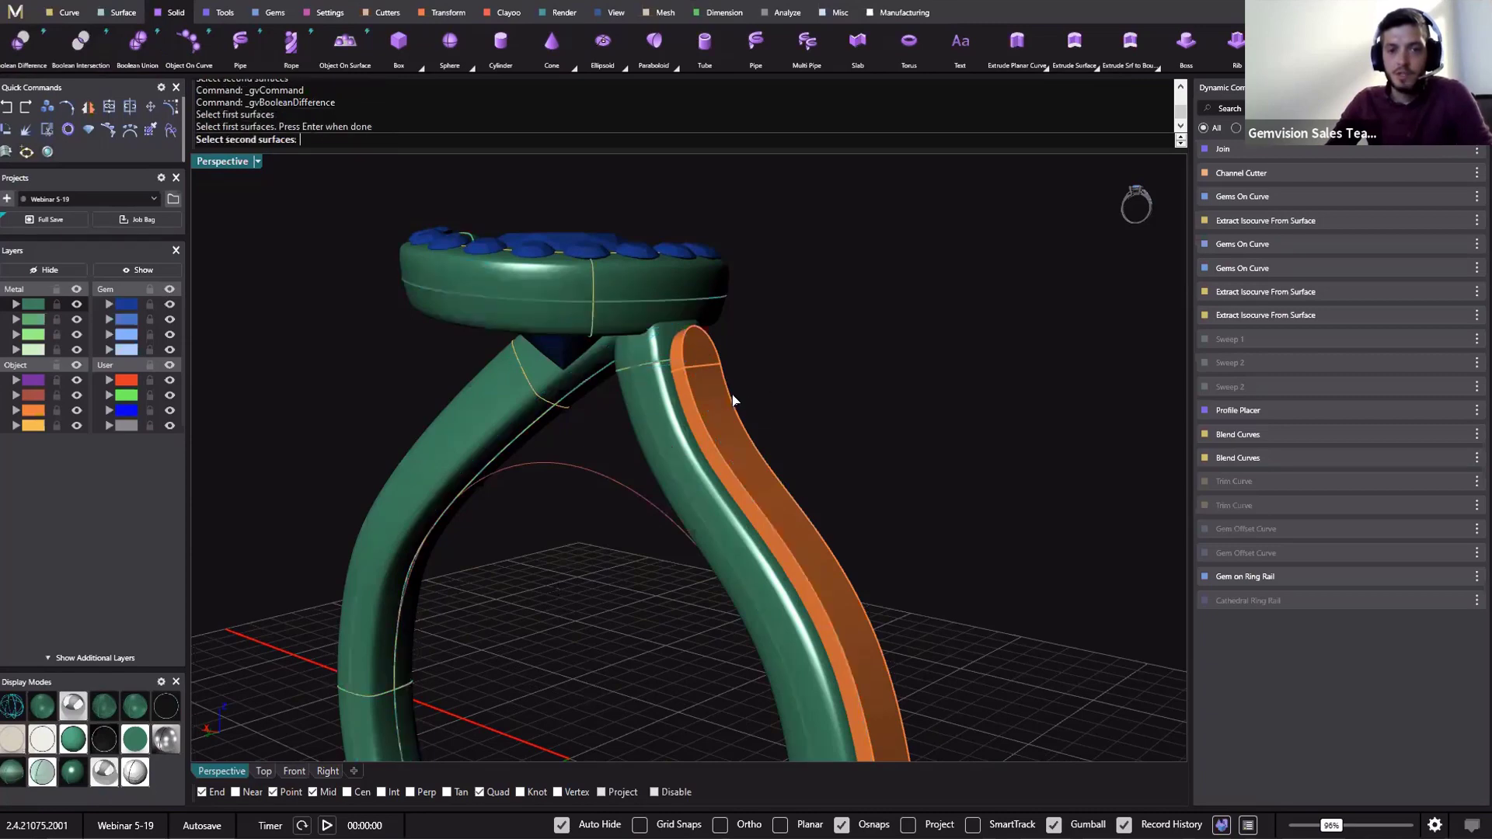
click(734, 400)
key(Return)
right_drag(859, 470, 693, 481)
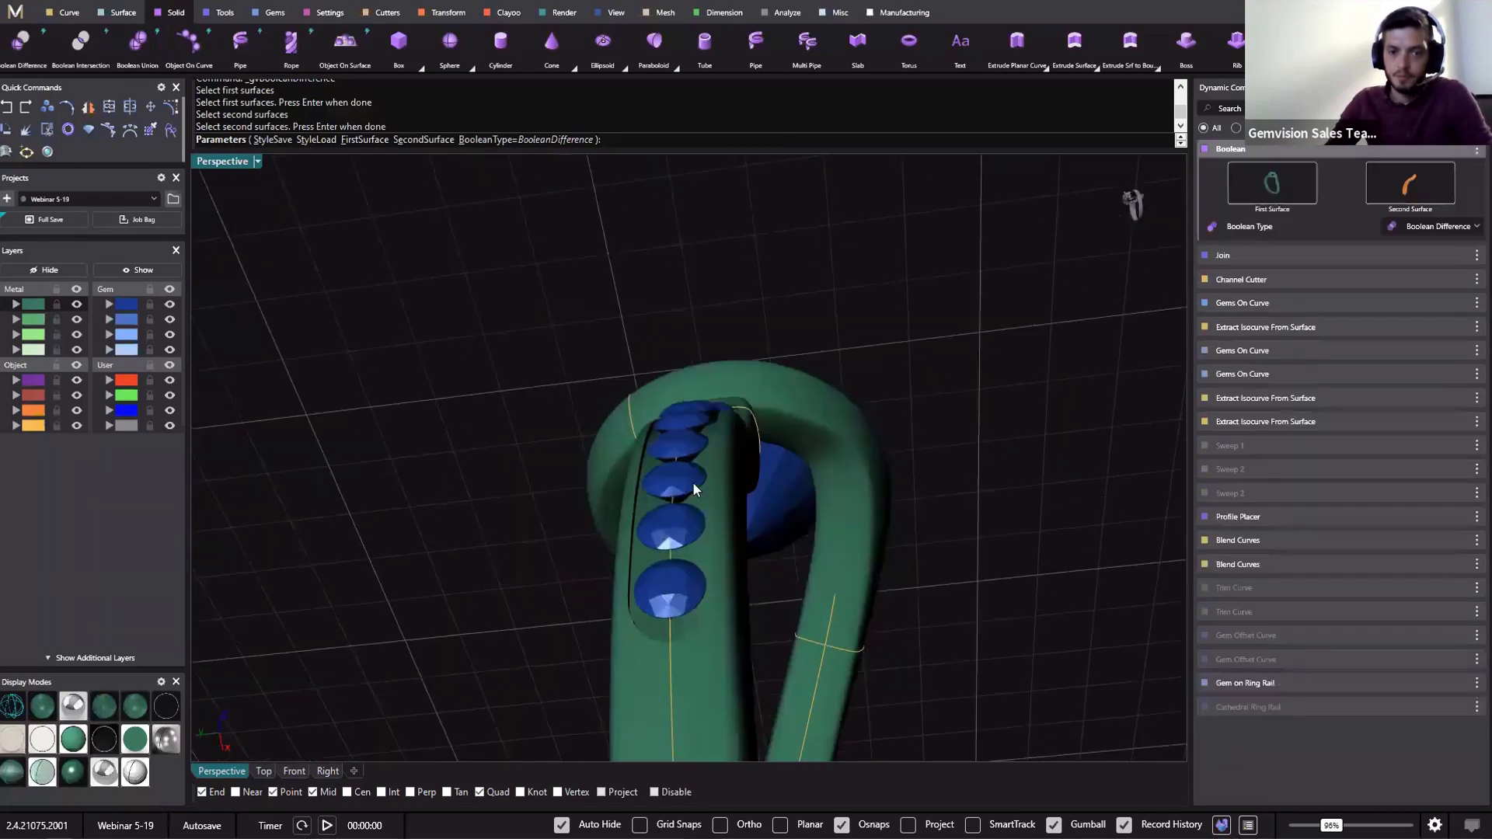
Add prongs to the gem row on the channel-cut shank with Prong Placer, setting the prong depth to -0.3
click(692, 482)
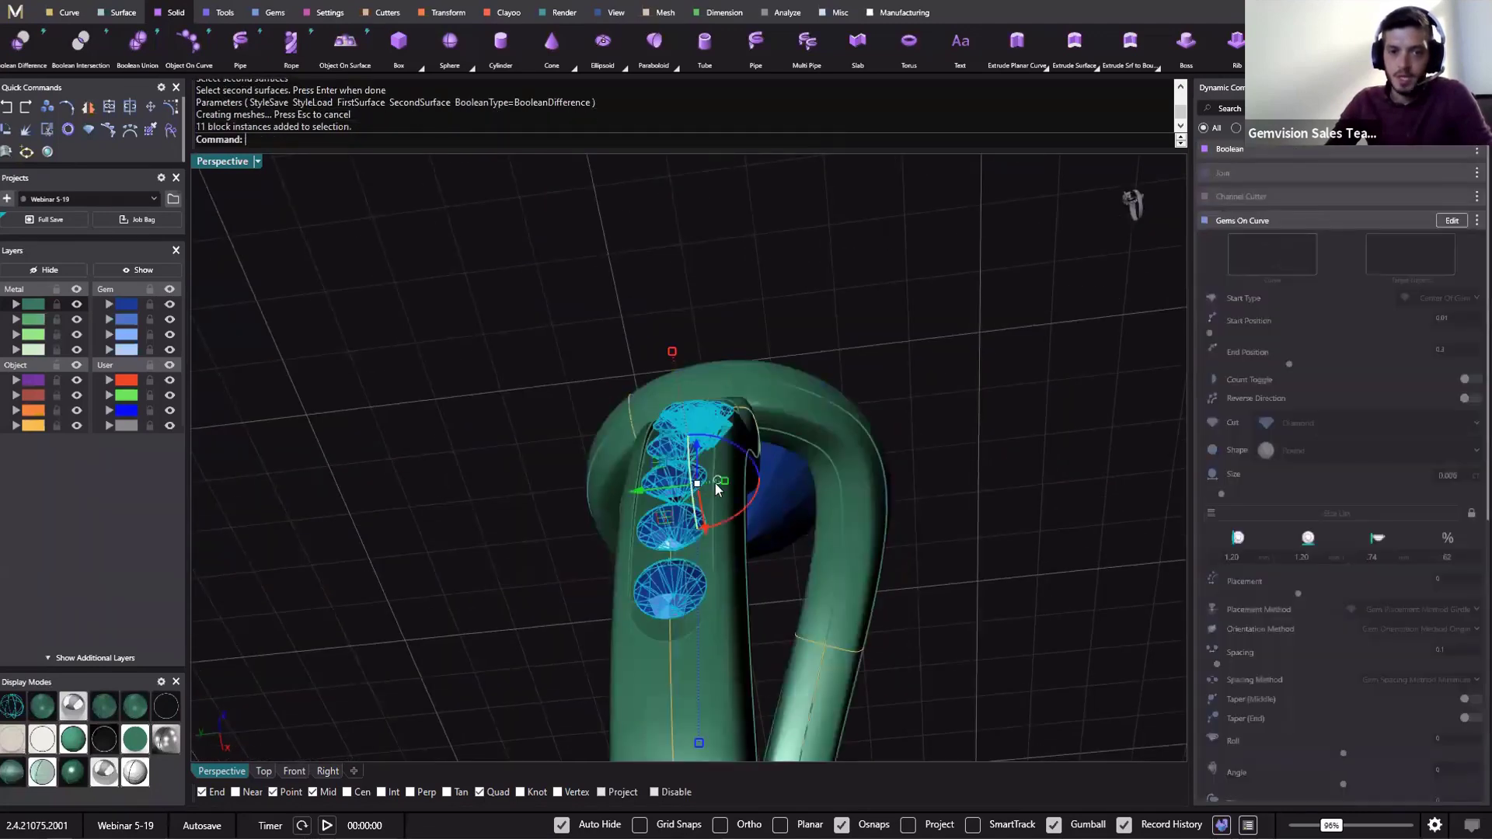
click(332, 17)
click(336, 43)
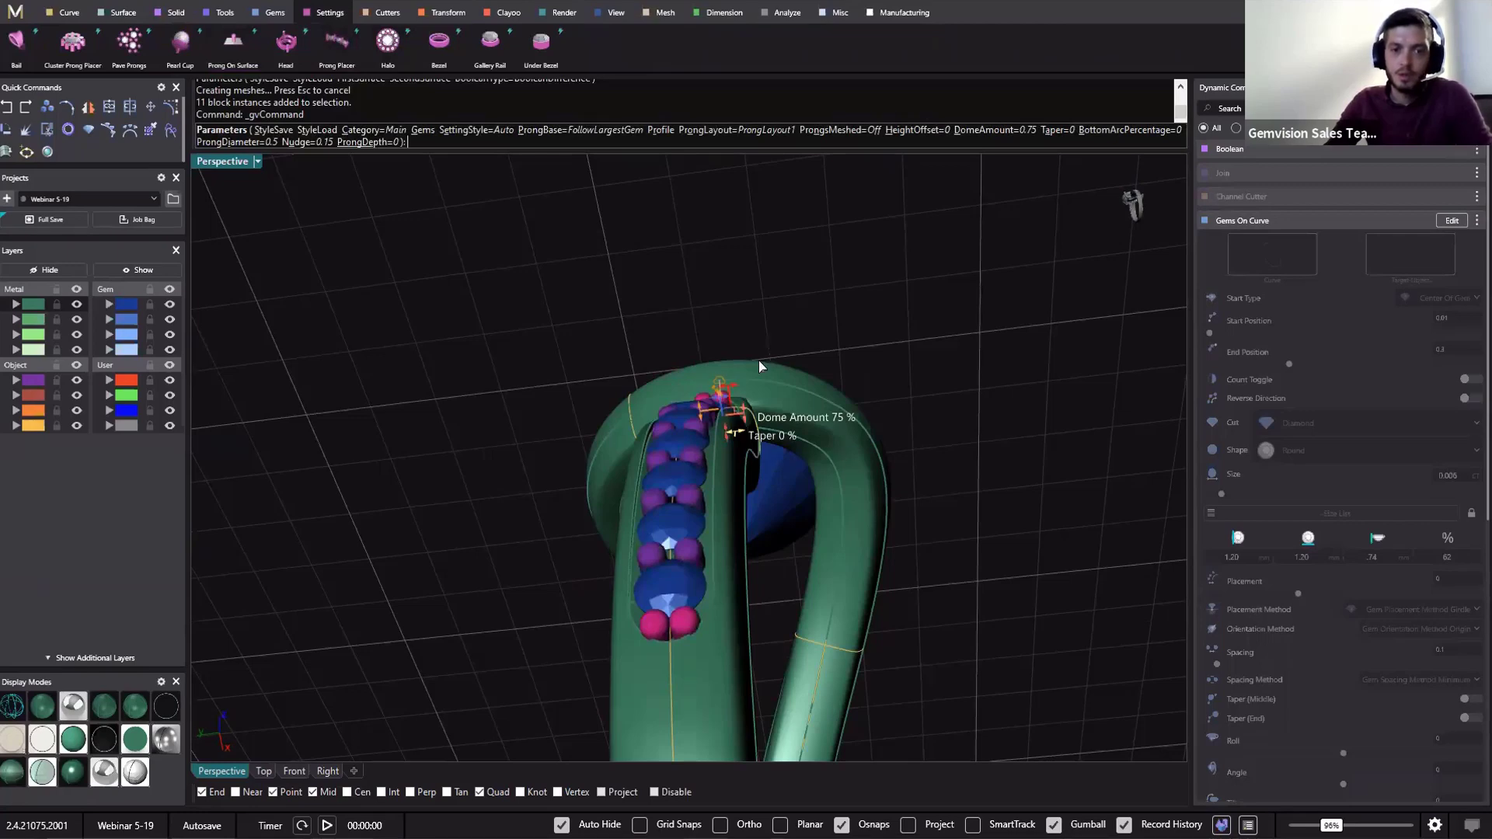
right_drag(728, 312, 622, 451)
scroll(666, 378, up, 5)
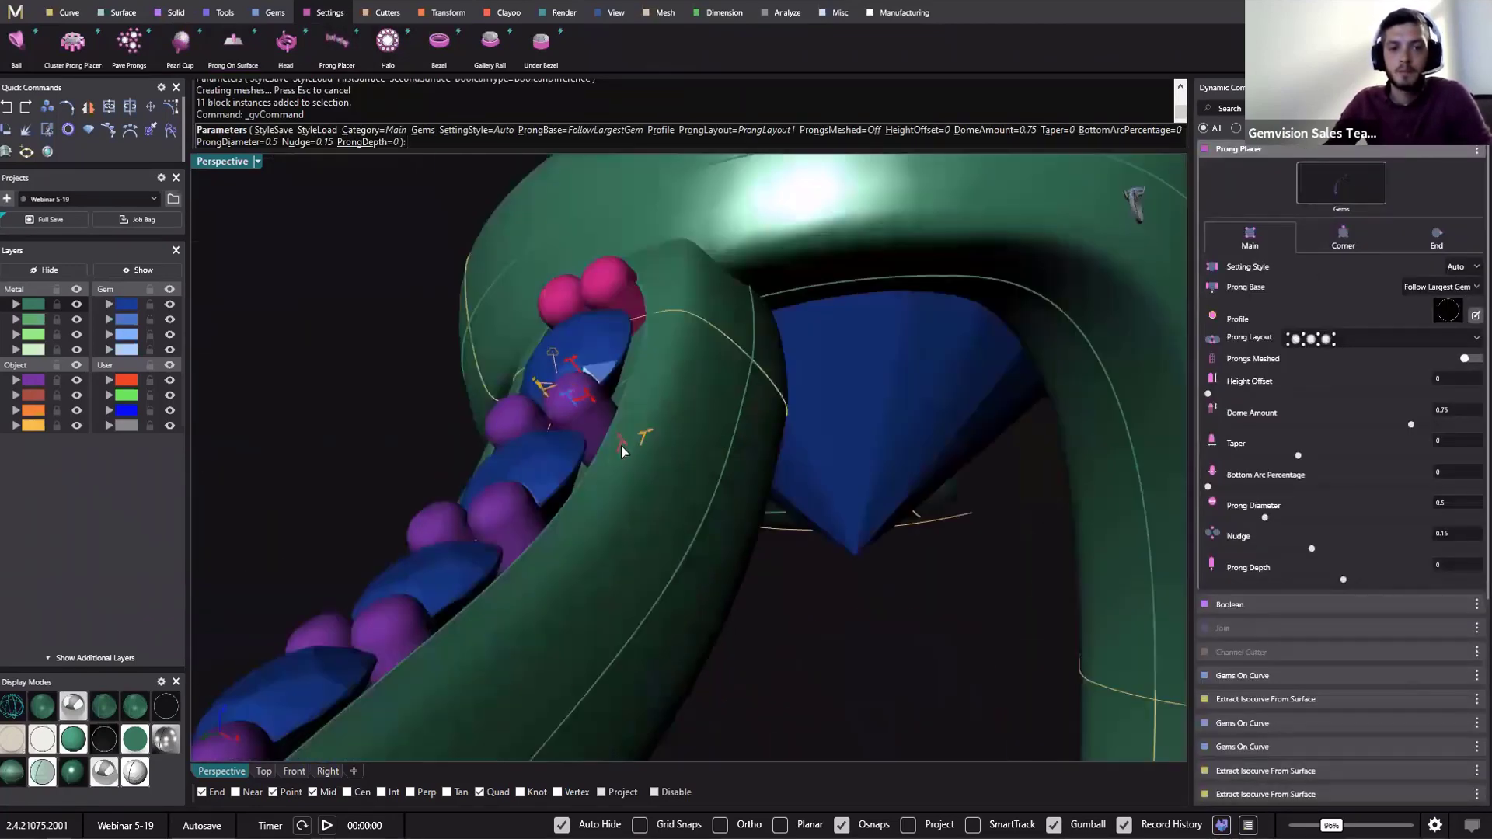
drag(631, 476, 638, 491)
scroll(585, 404, up, 5)
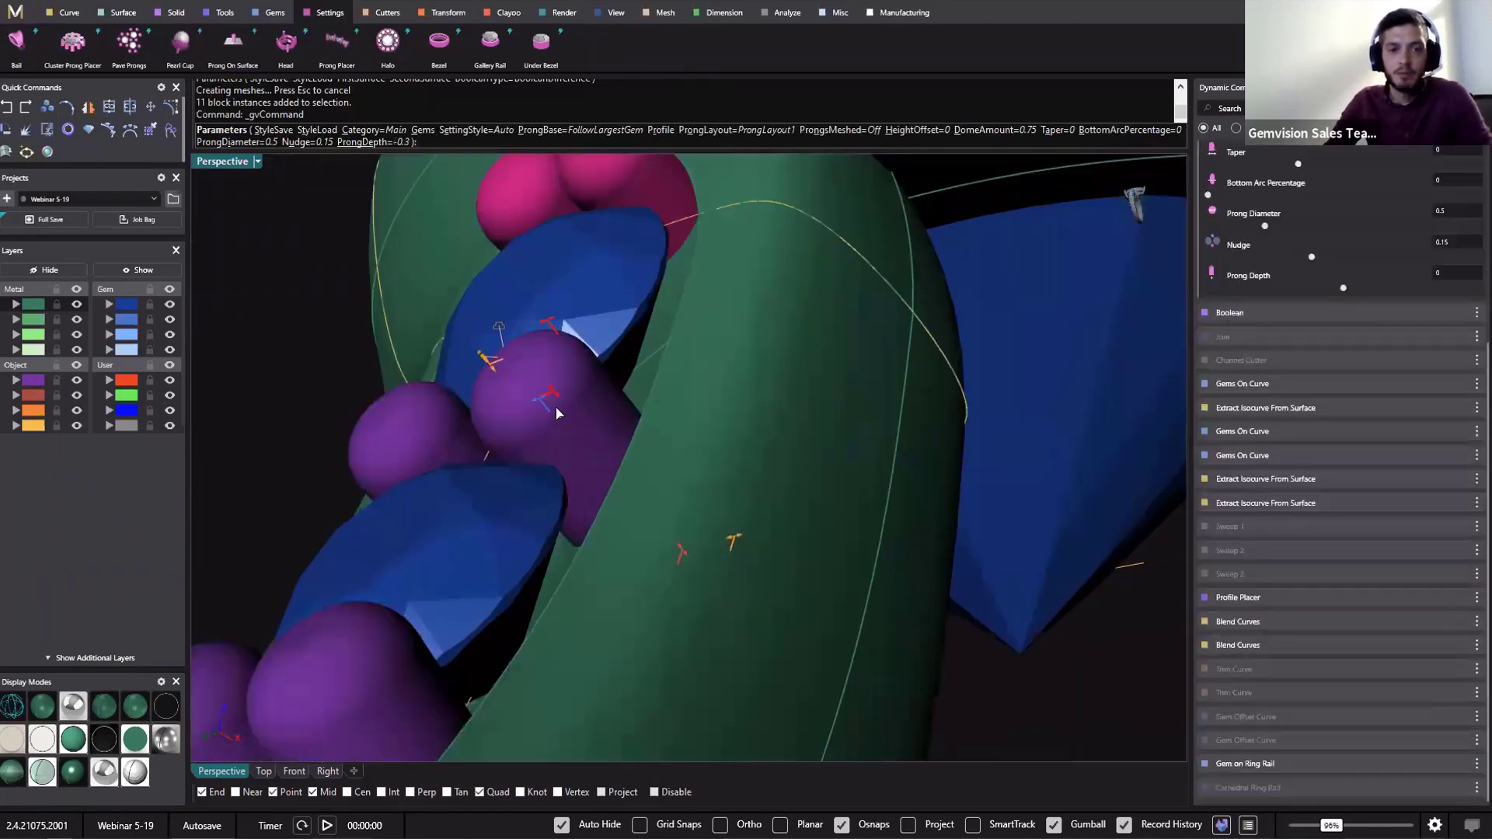
Set the shank prongs' dome amount to 1 and their nudge to 0.09
drag(597, 426, 572, 433)
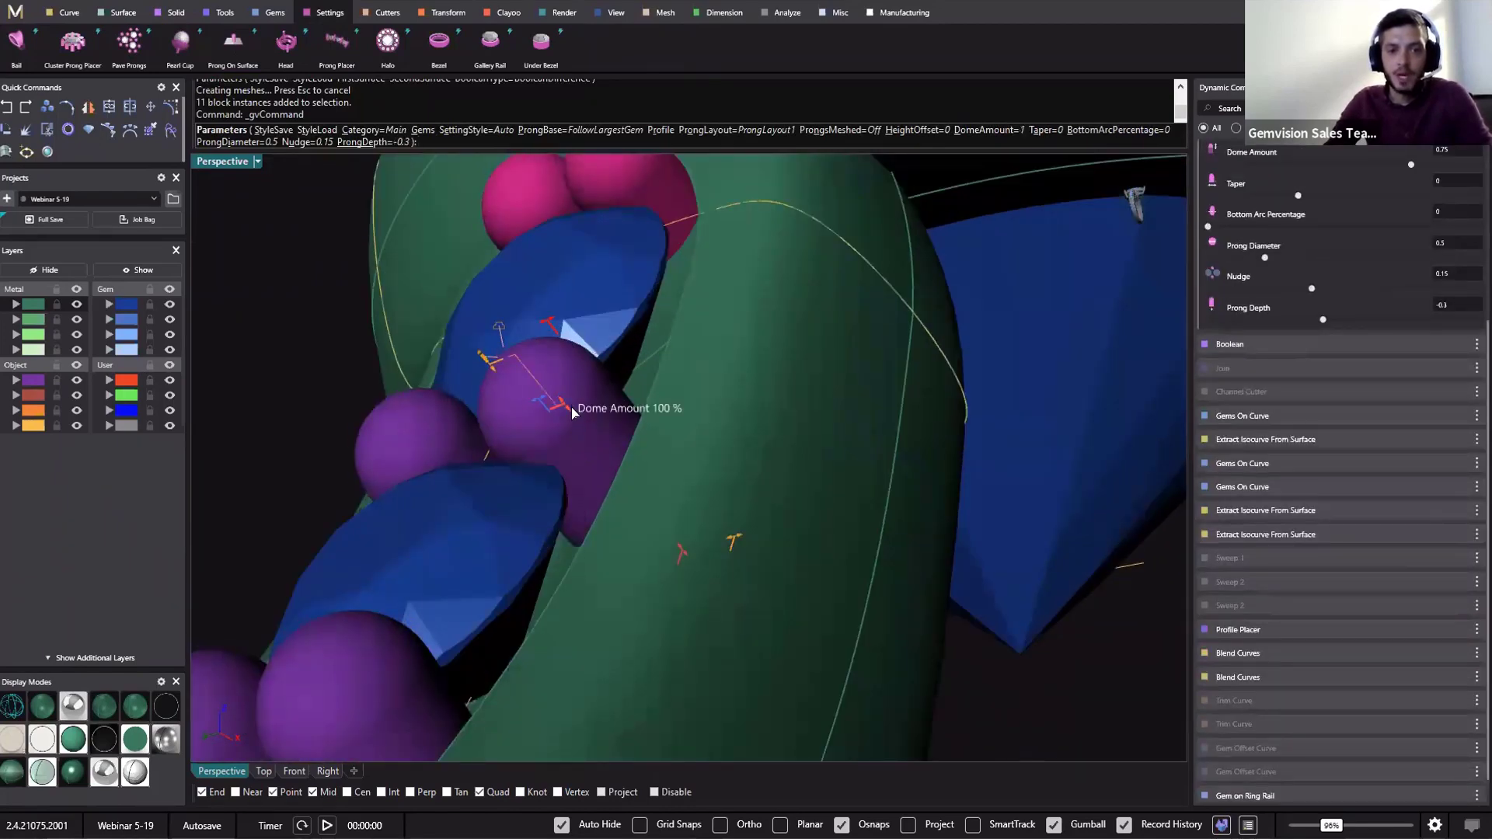
scroll(575, 404, up, 8)
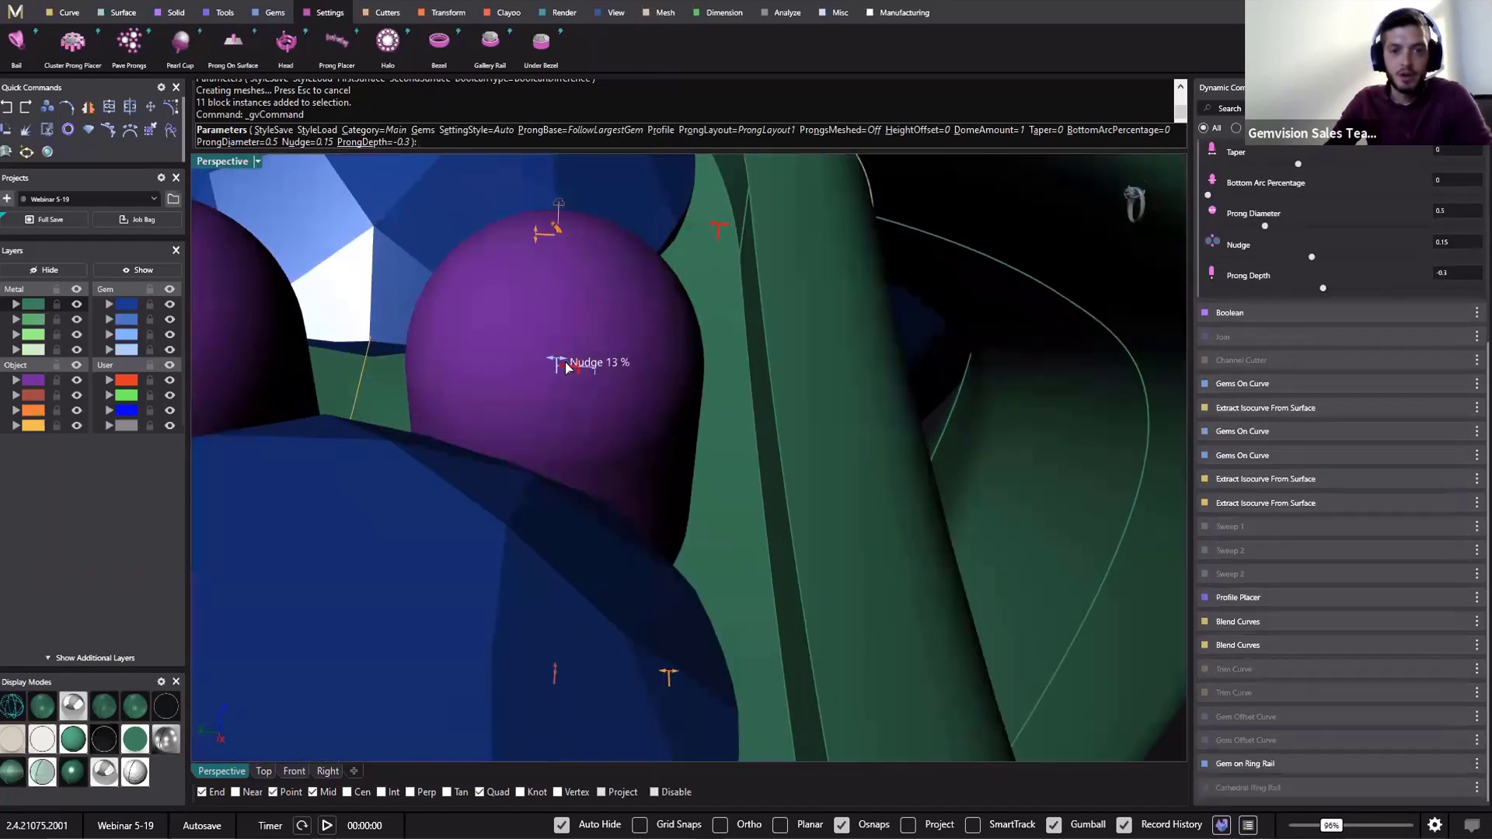
drag(565, 368, 579, 369)
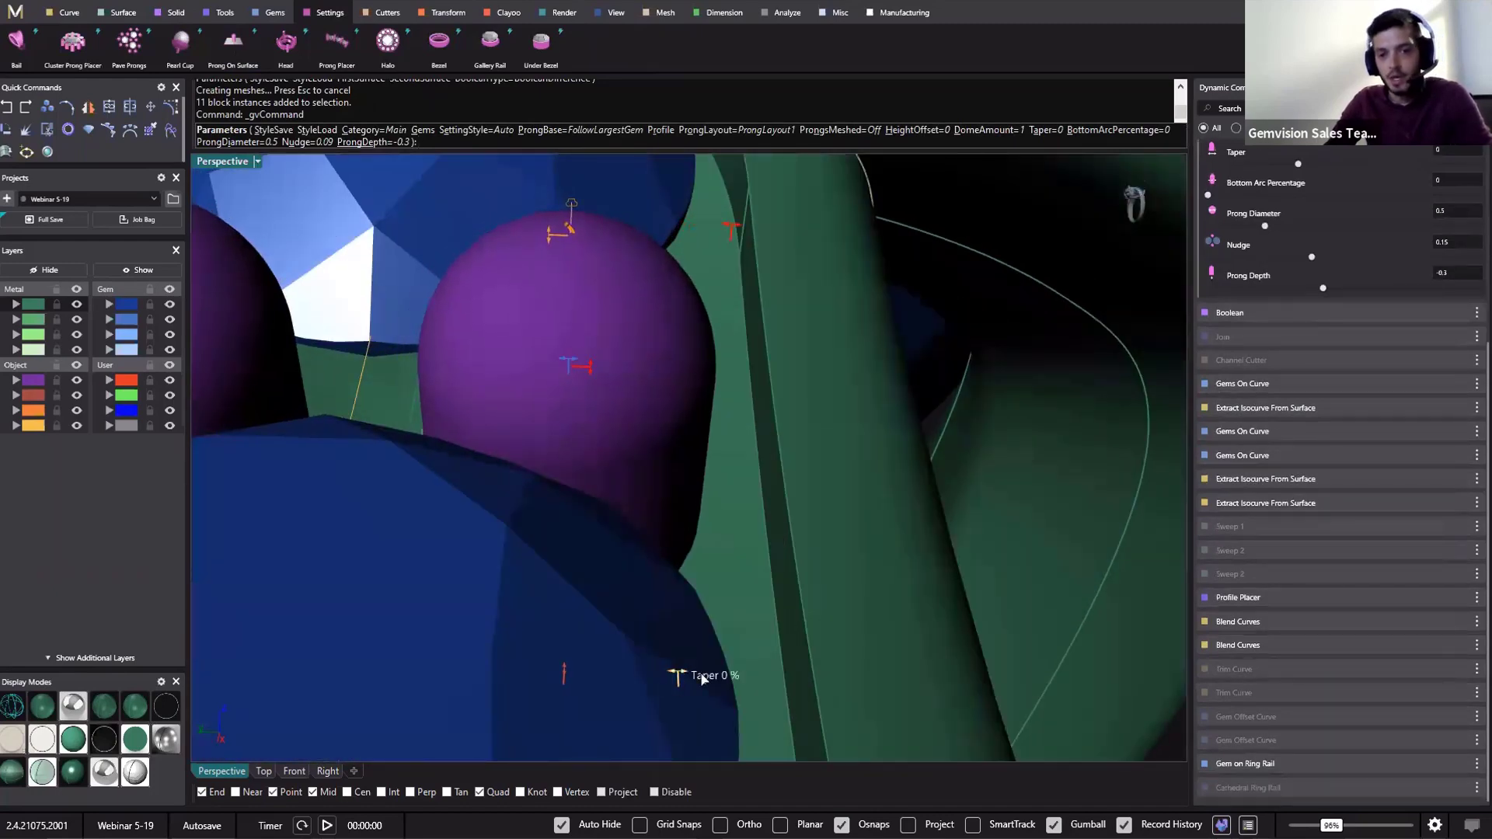
Set the shank prongs' taper to 0.3 and accept the prongs
drag(702, 679, 723, 679)
scroll(668, 606, down, 6)
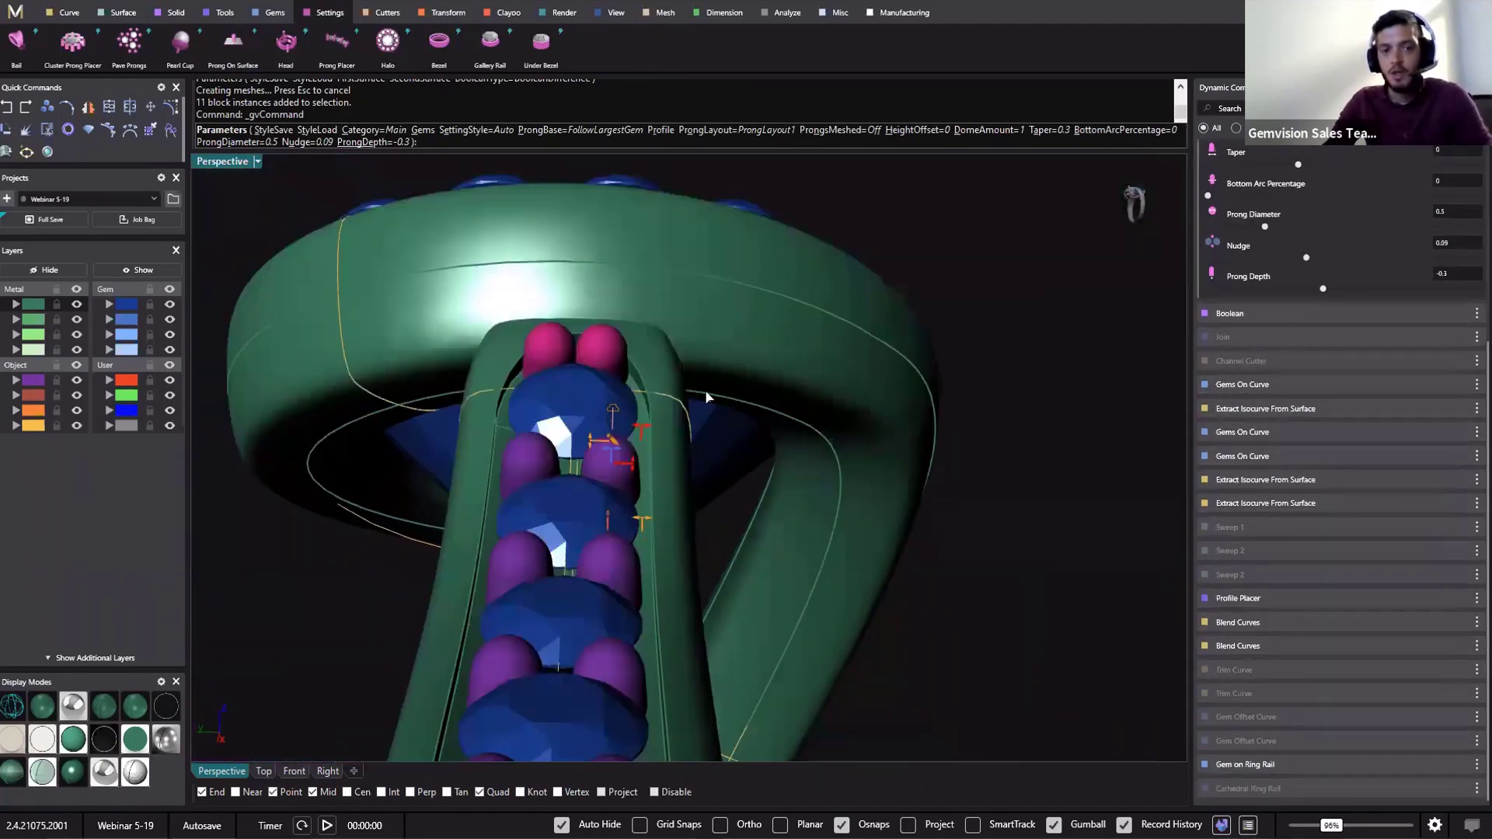
right_drag(706, 397, 856, 476)
key(Return)
Examine the ring's gem row, prongs and cathedral shoulders from the front, side and back
scroll(832, 578, up, 6)
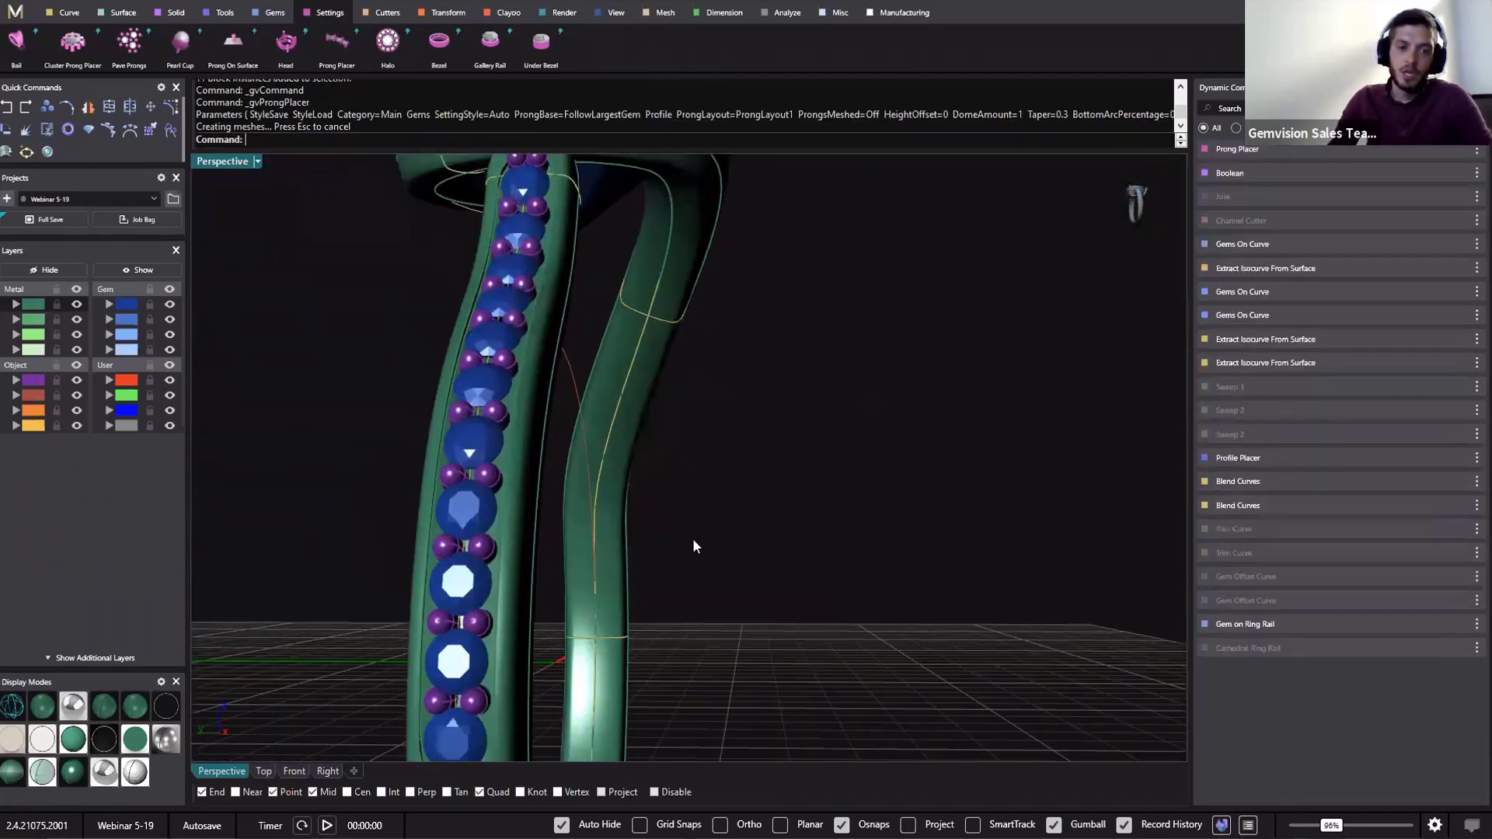
shift+right_drag(829, 544, 829, 440)
scroll(825, 440, down, 6)
right_drag(500, 401, 536, 443)
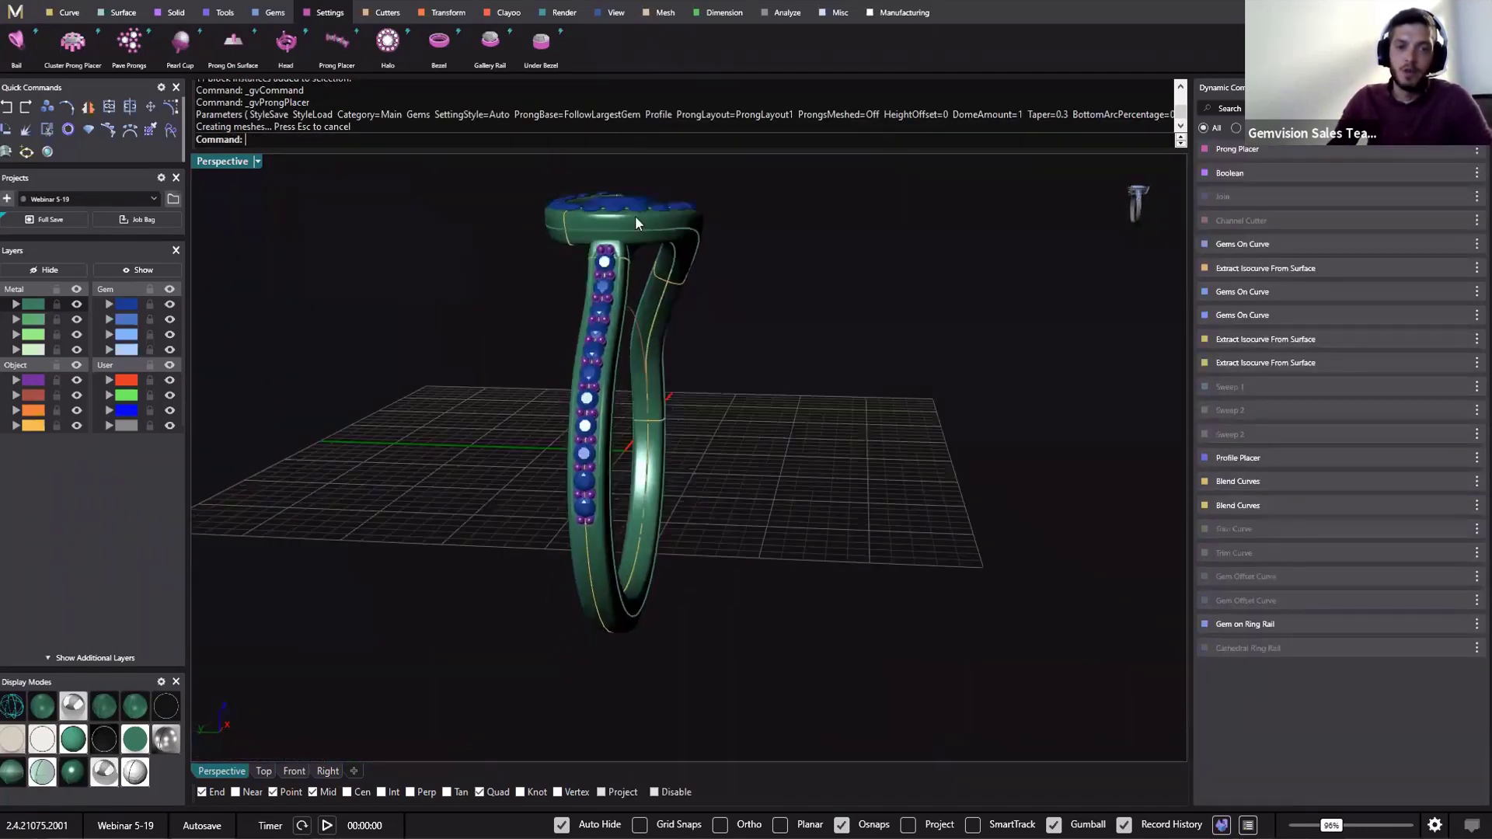
right_drag(635, 217, 614, 249)
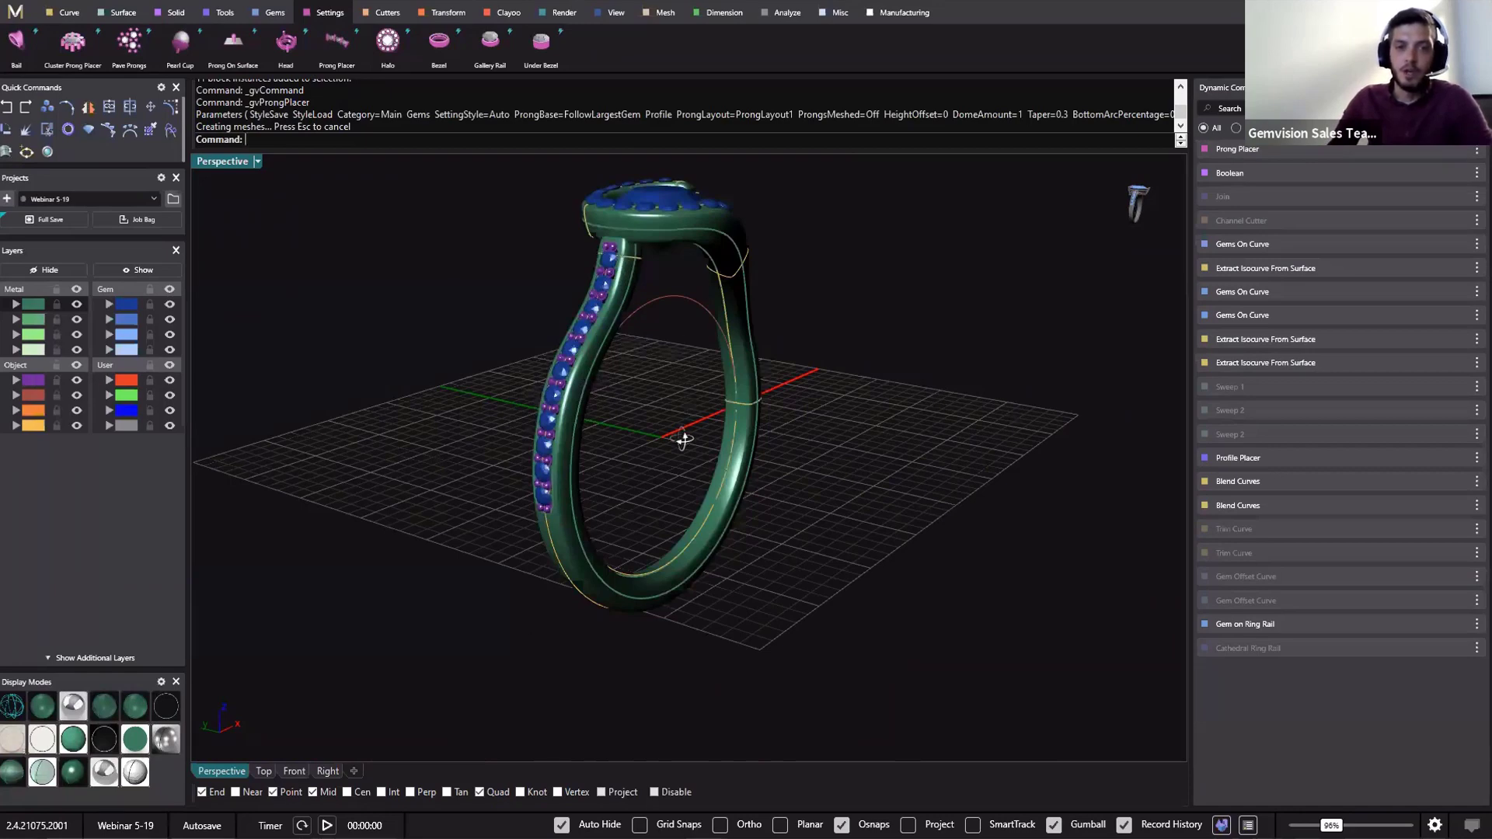
right_drag(682, 439, 700, 528)
right_drag(720, 281, 703, 241)
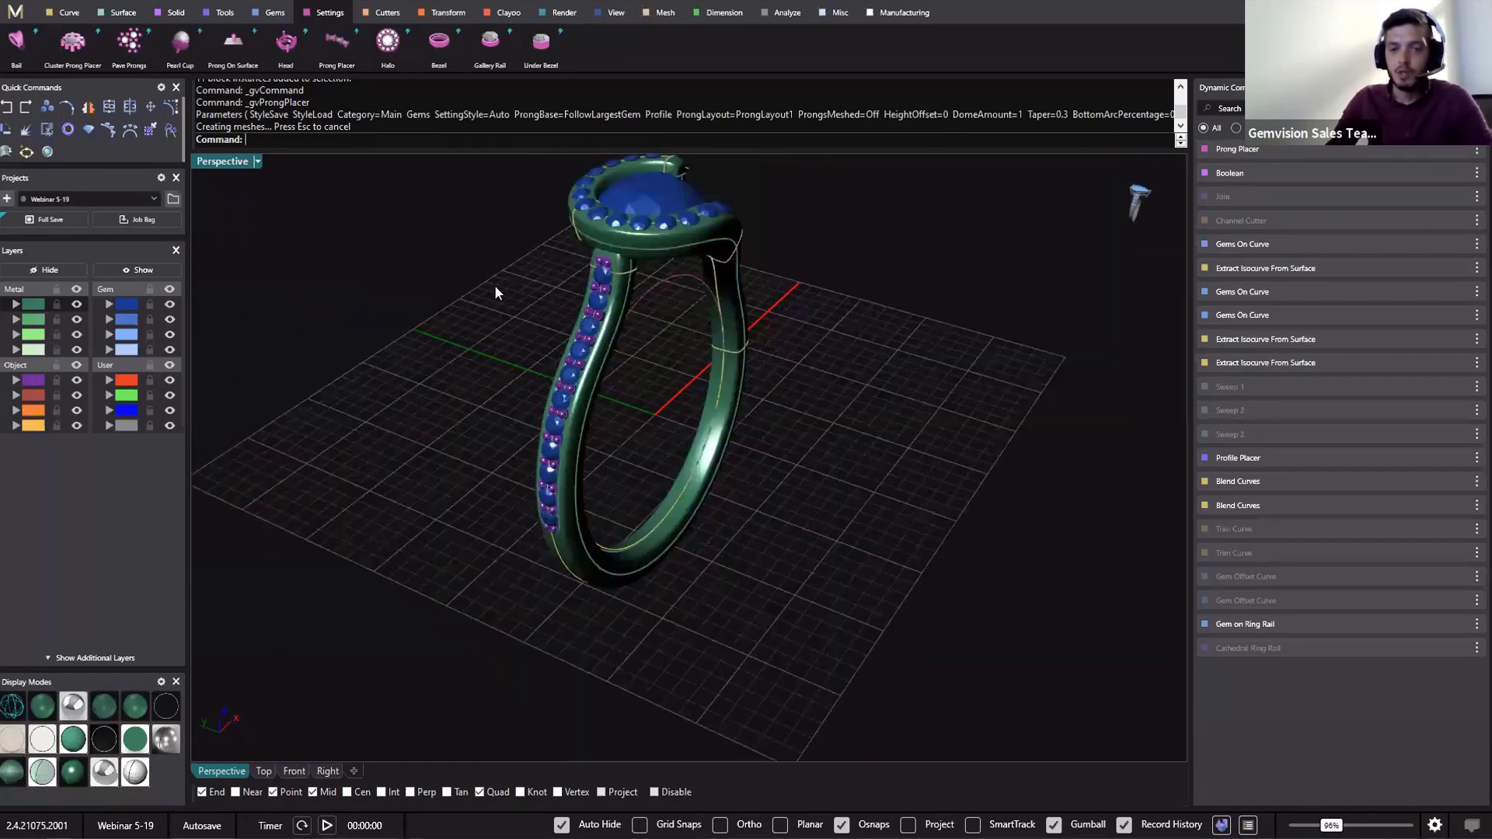
right_drag(552, 330, 1237, 152)
right_drag(619, 322, 876, 370)
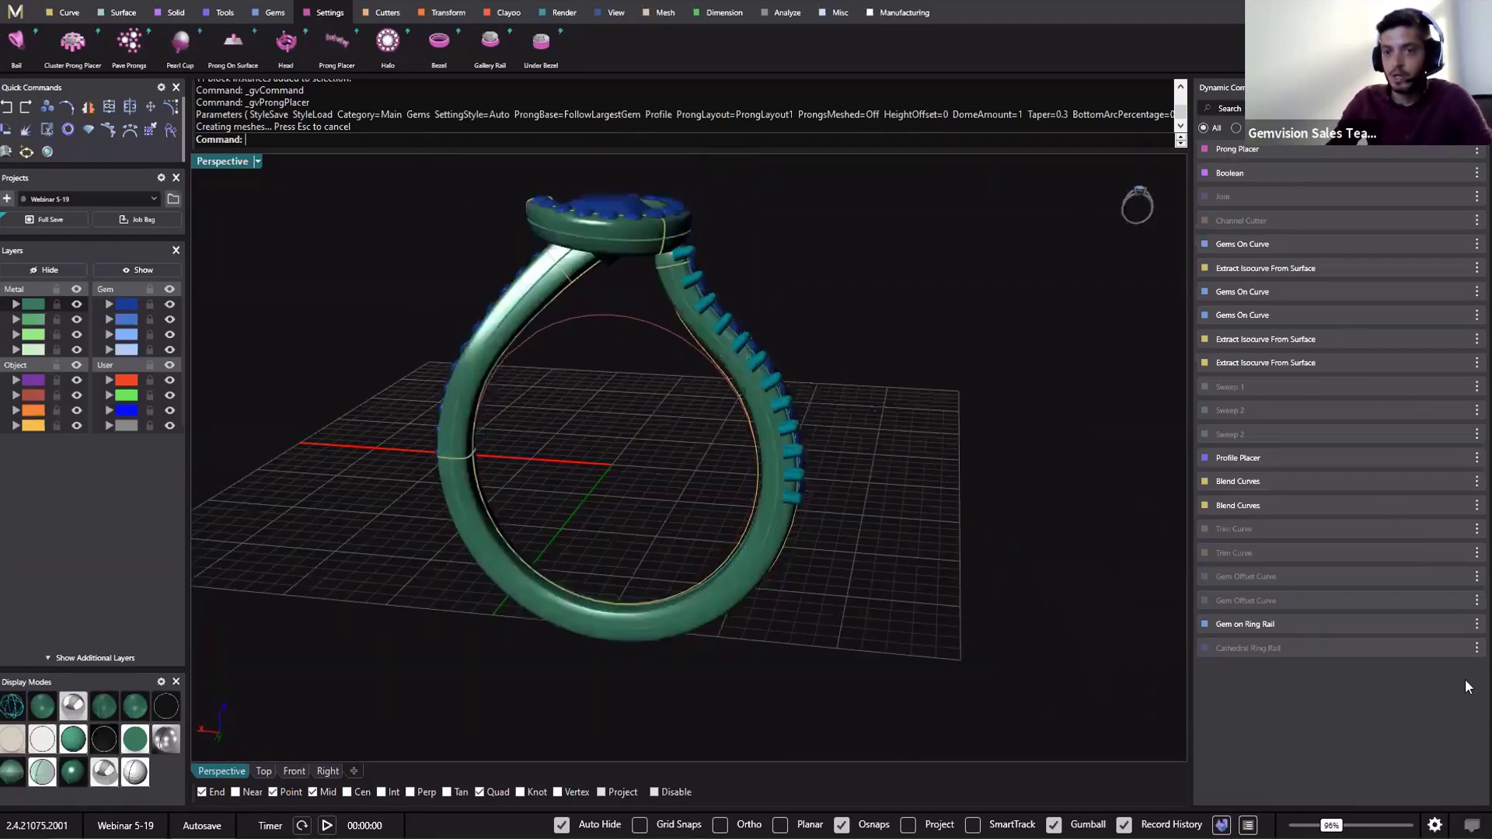
Change the cathedral ring rail's finger size to US 9 and accept the edit
click(1463, 650)
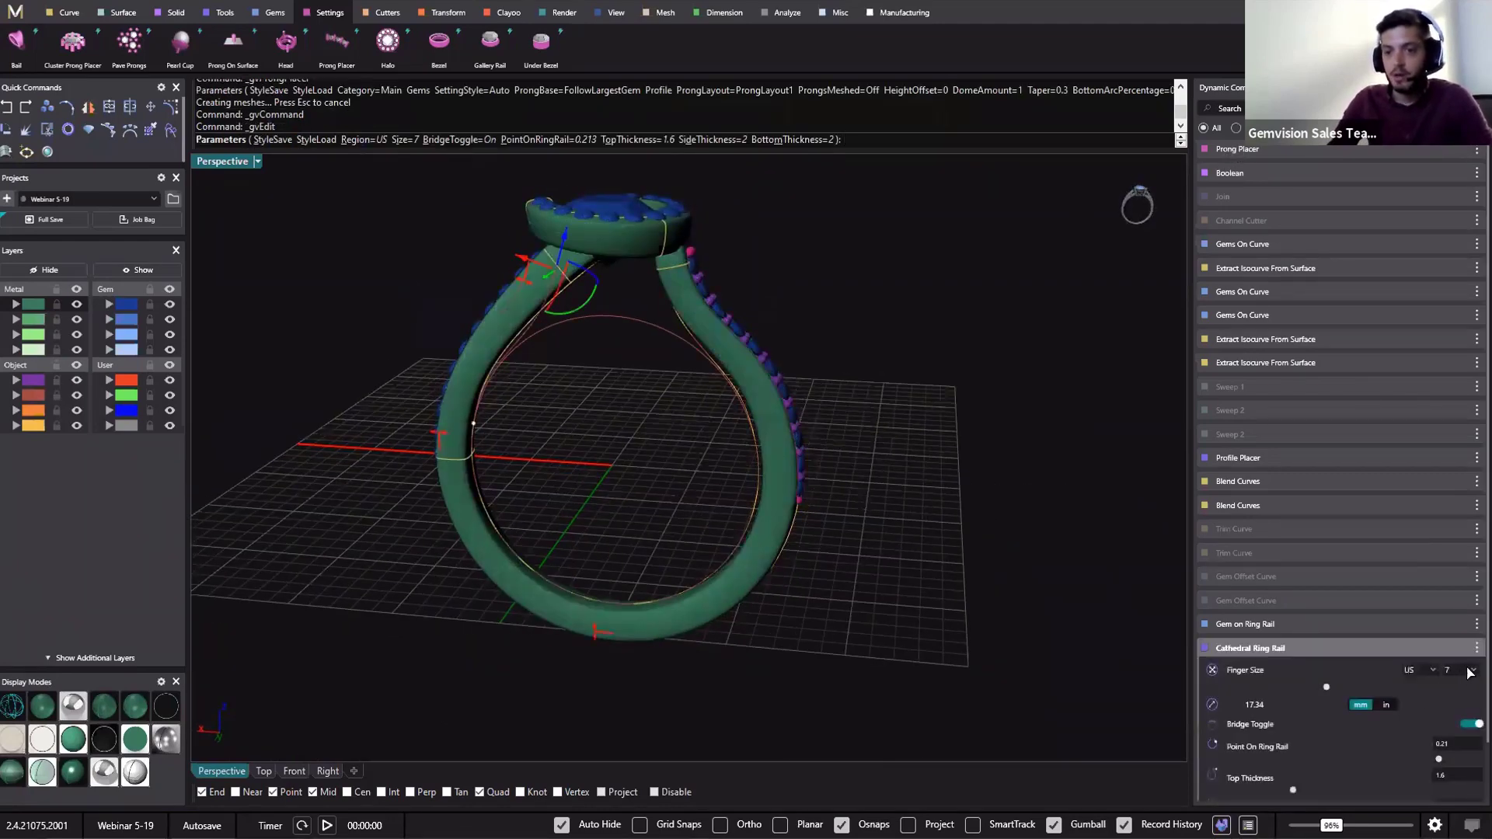
click(1469, 673)
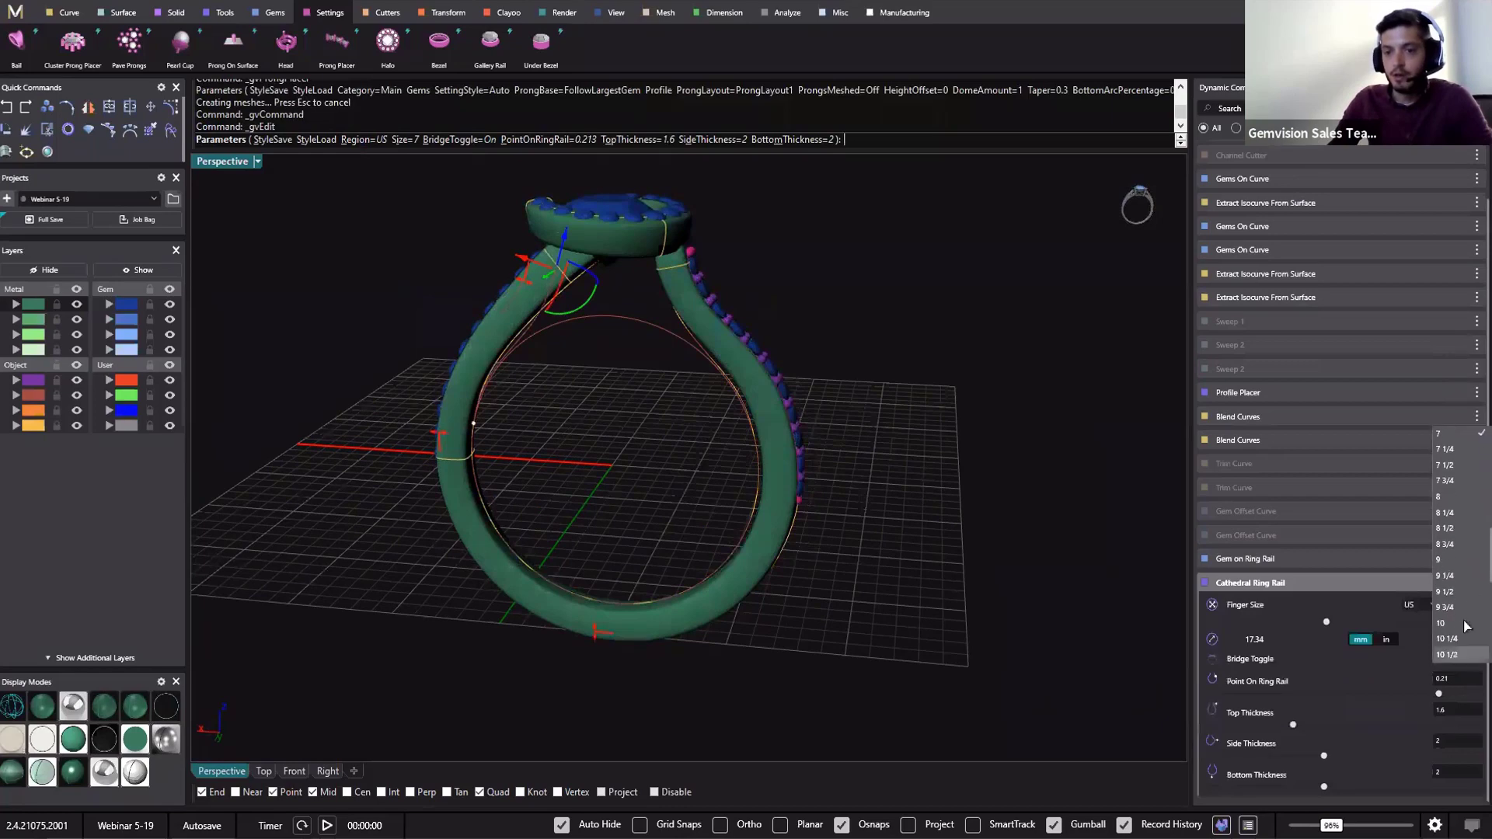
click(1458, 561)
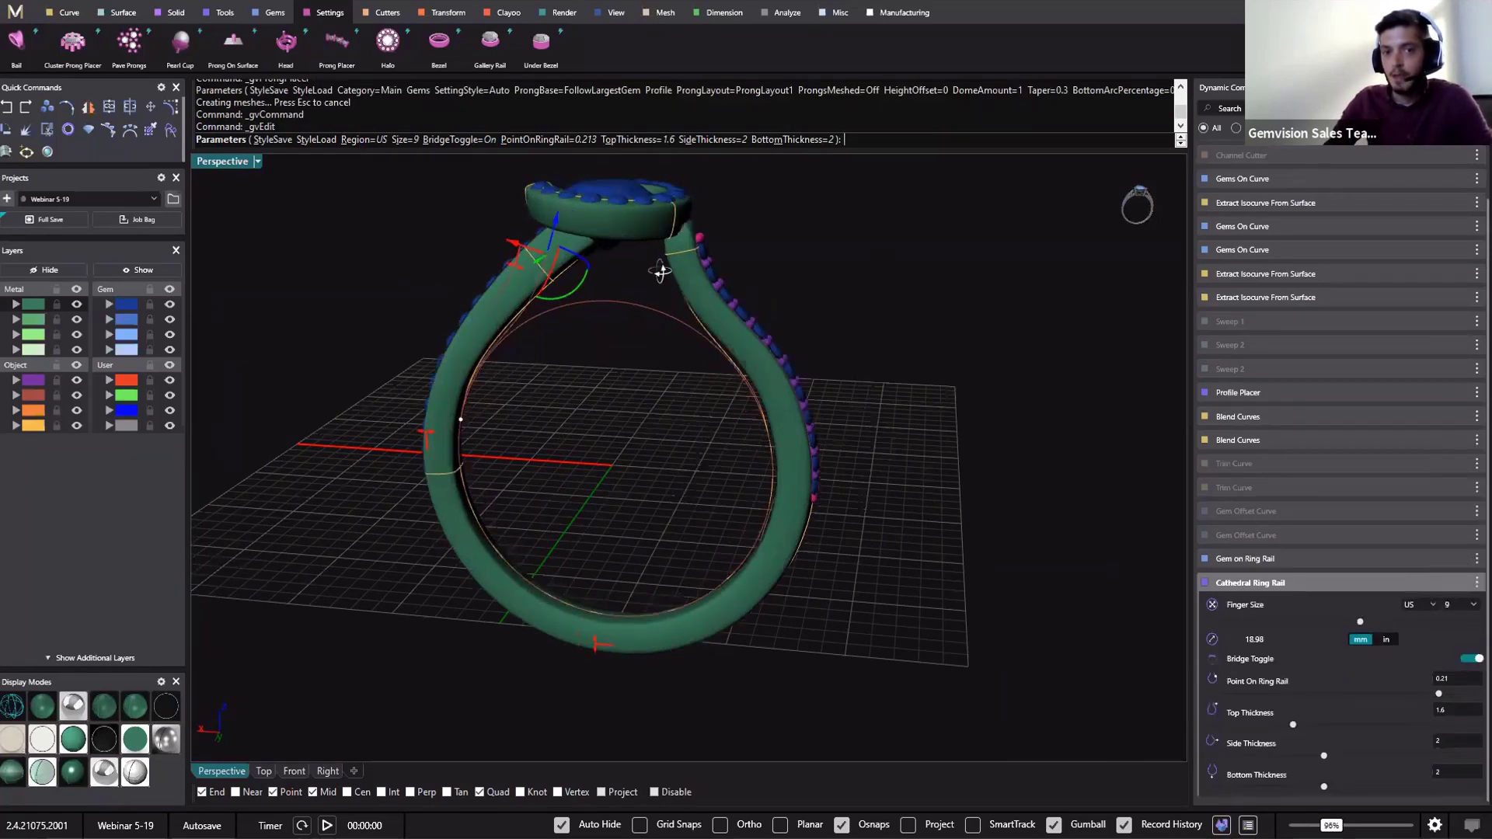
right_drag(660, 271, 659, 357)
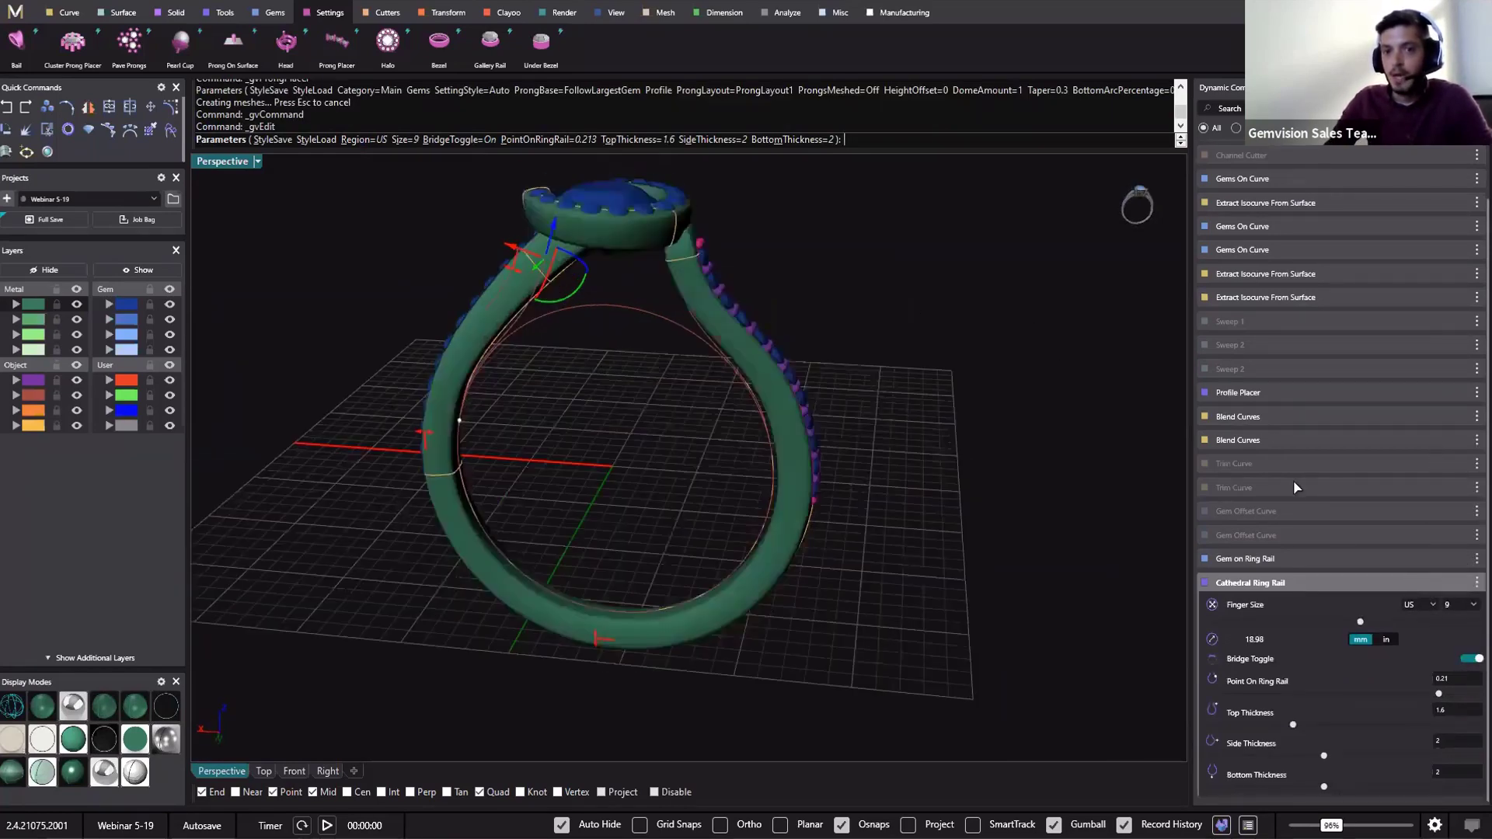
right_click(982, 536)
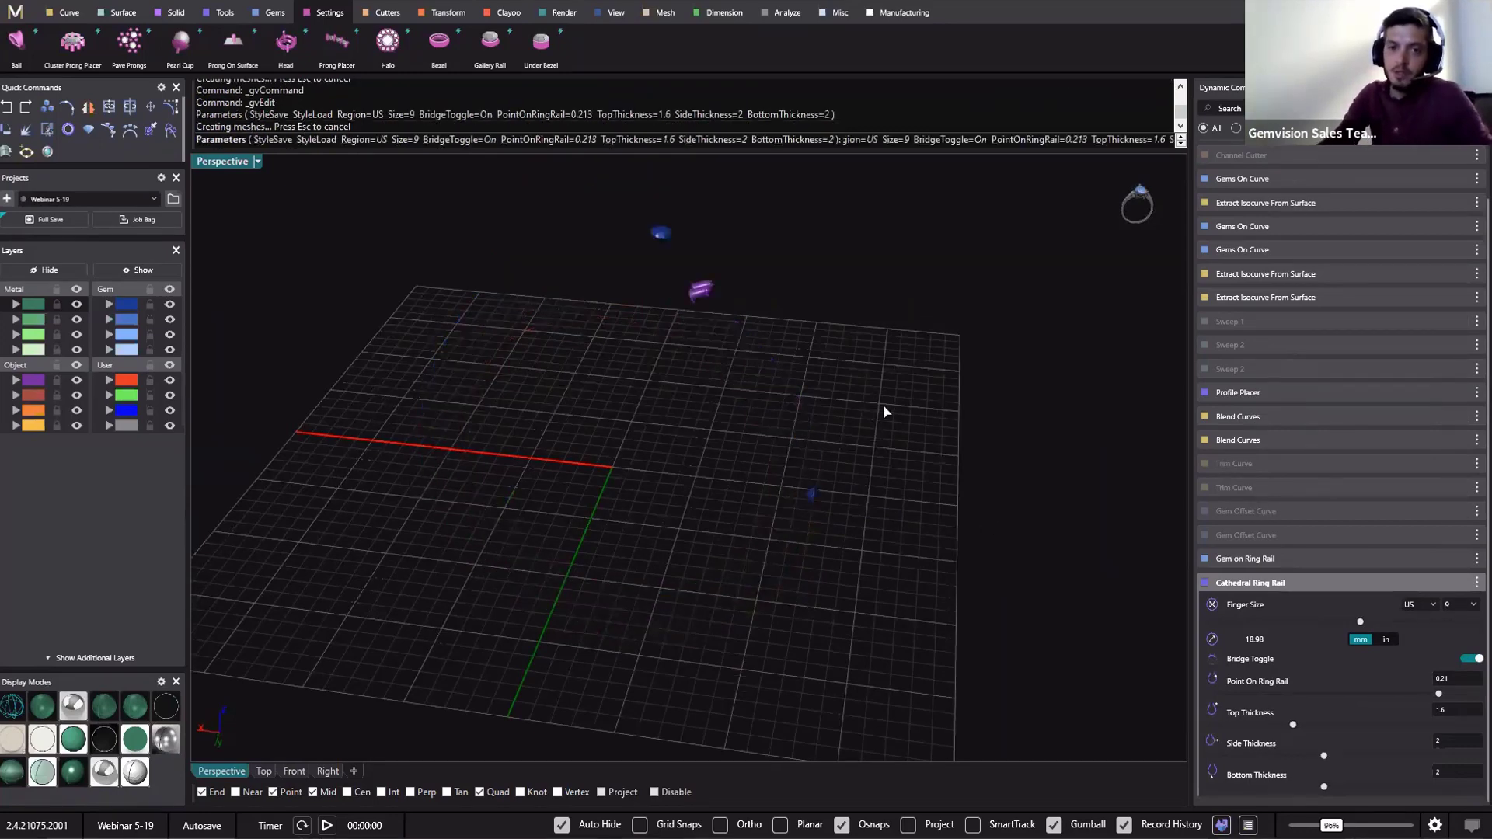
Edit the shank's gem row, shrinking the start gem to 1.00 mm and then enlarging it to 1.40 mm
right_drag(760, 531, 637, 466)
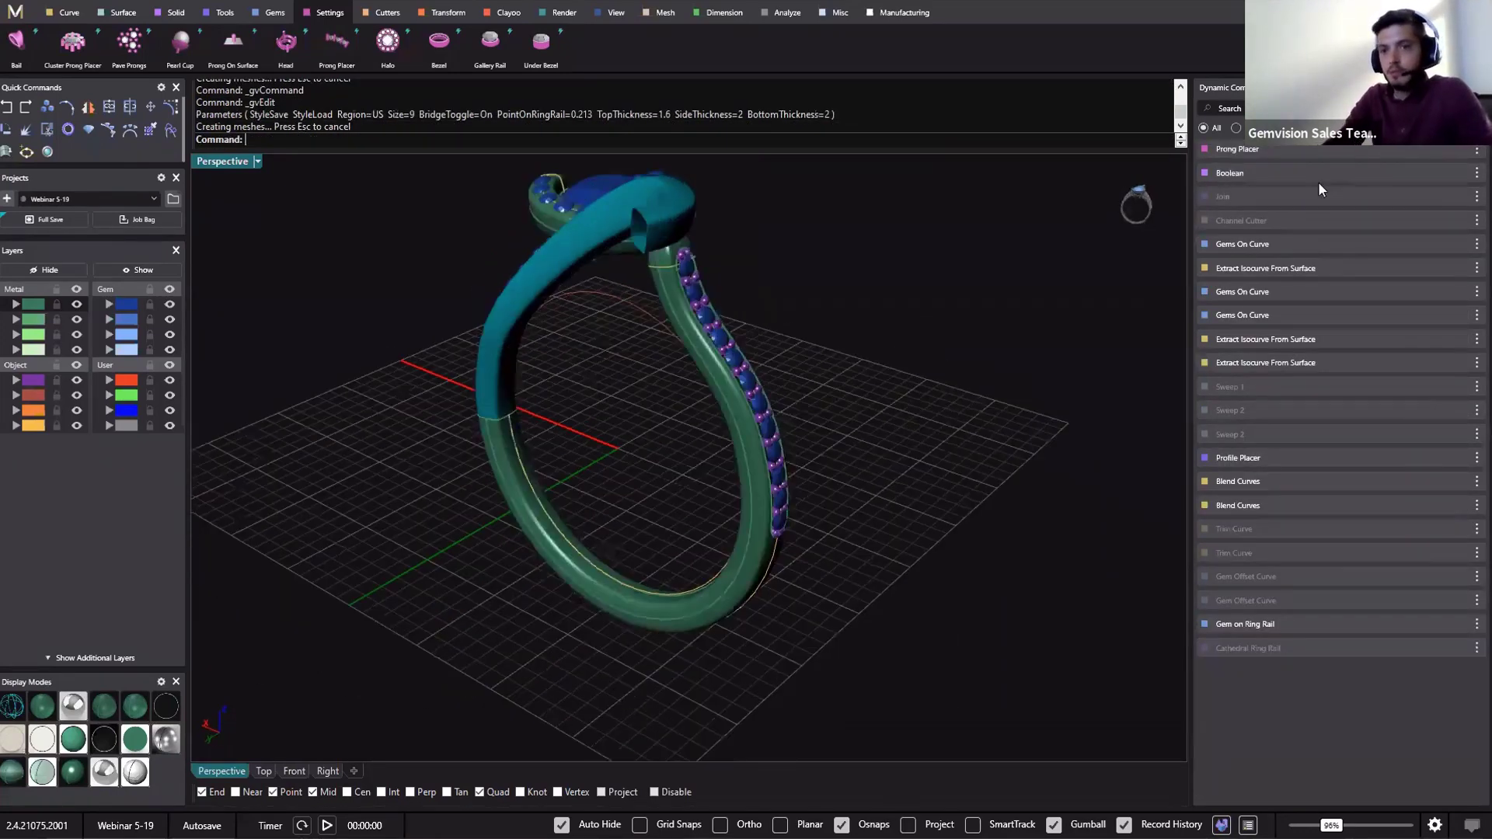
scroll(777, 521, up, 4)
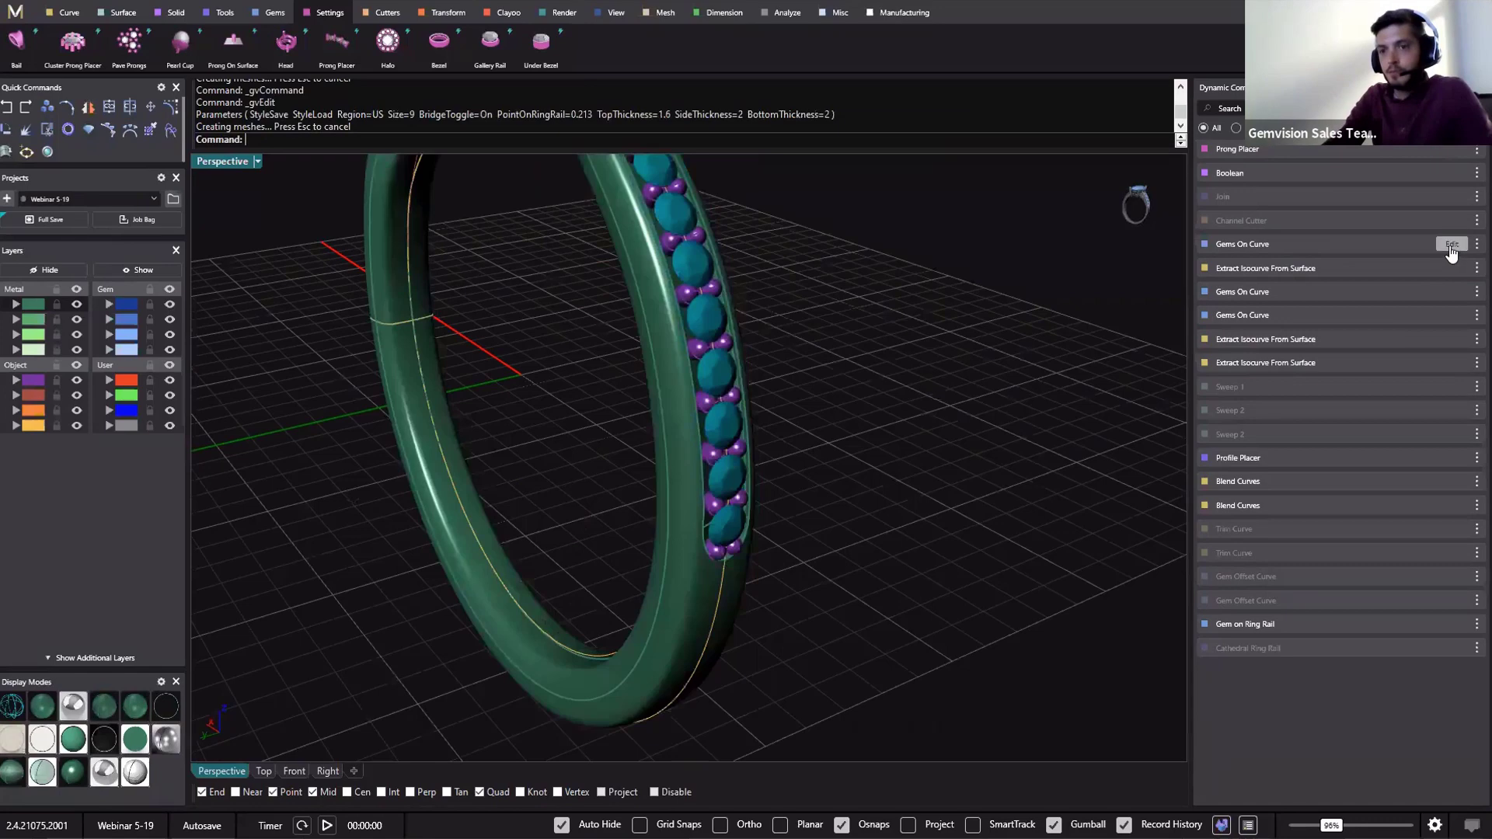
click(722, 340)
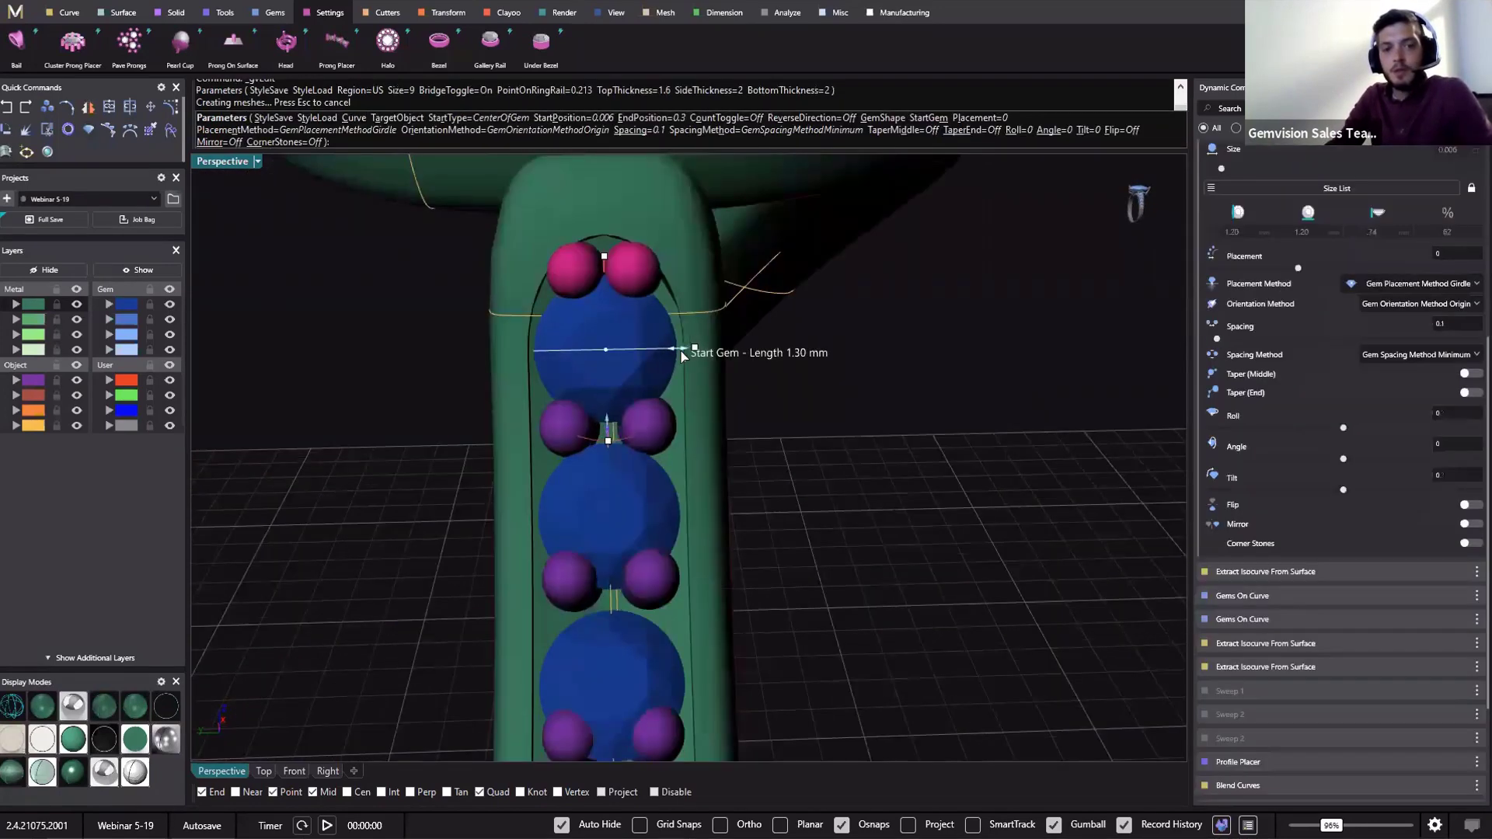
drag(682, 355, 655, 357)
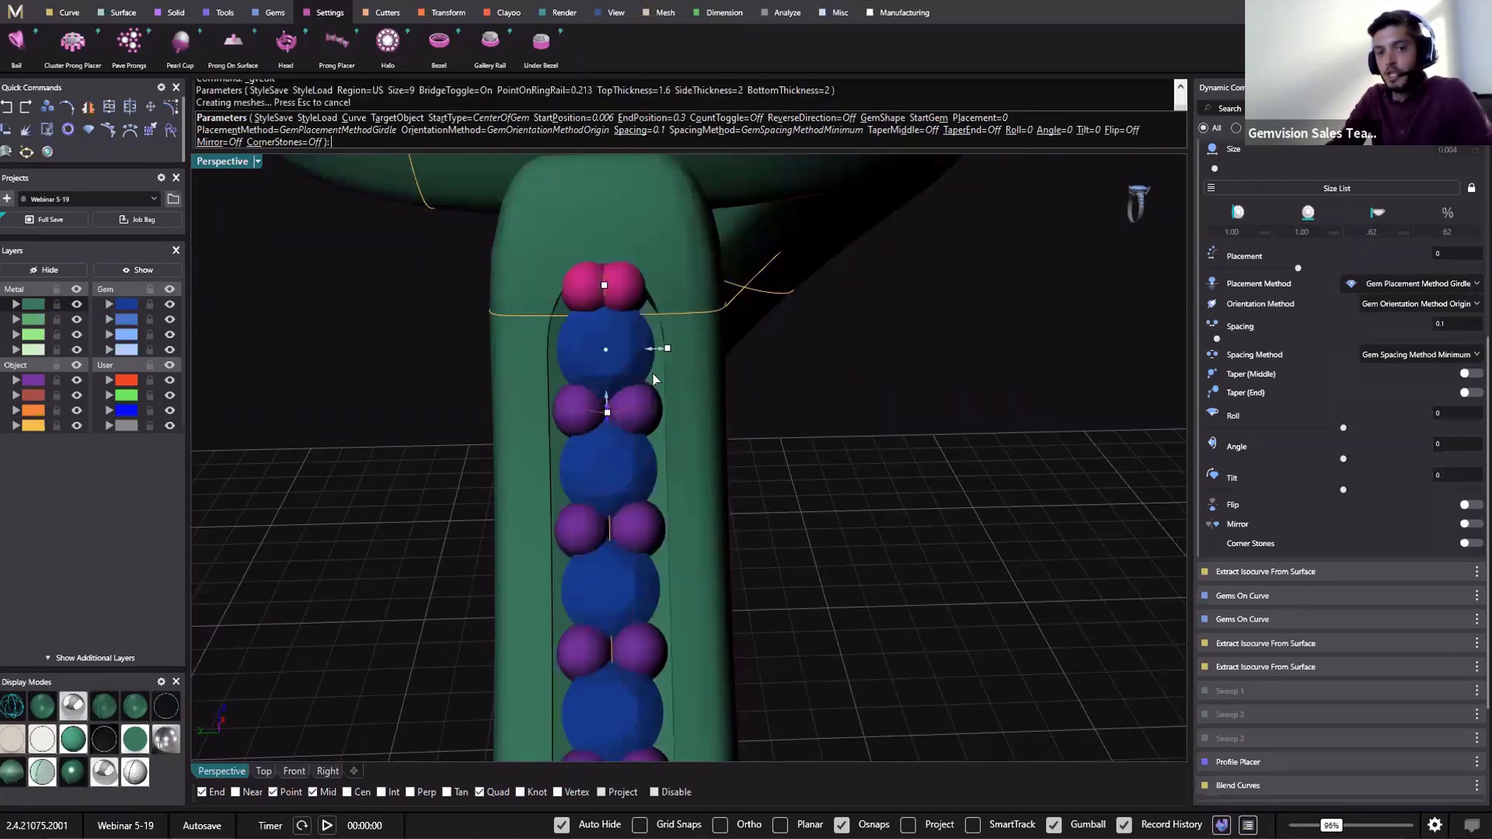
drag(665, 356, 682, 350)
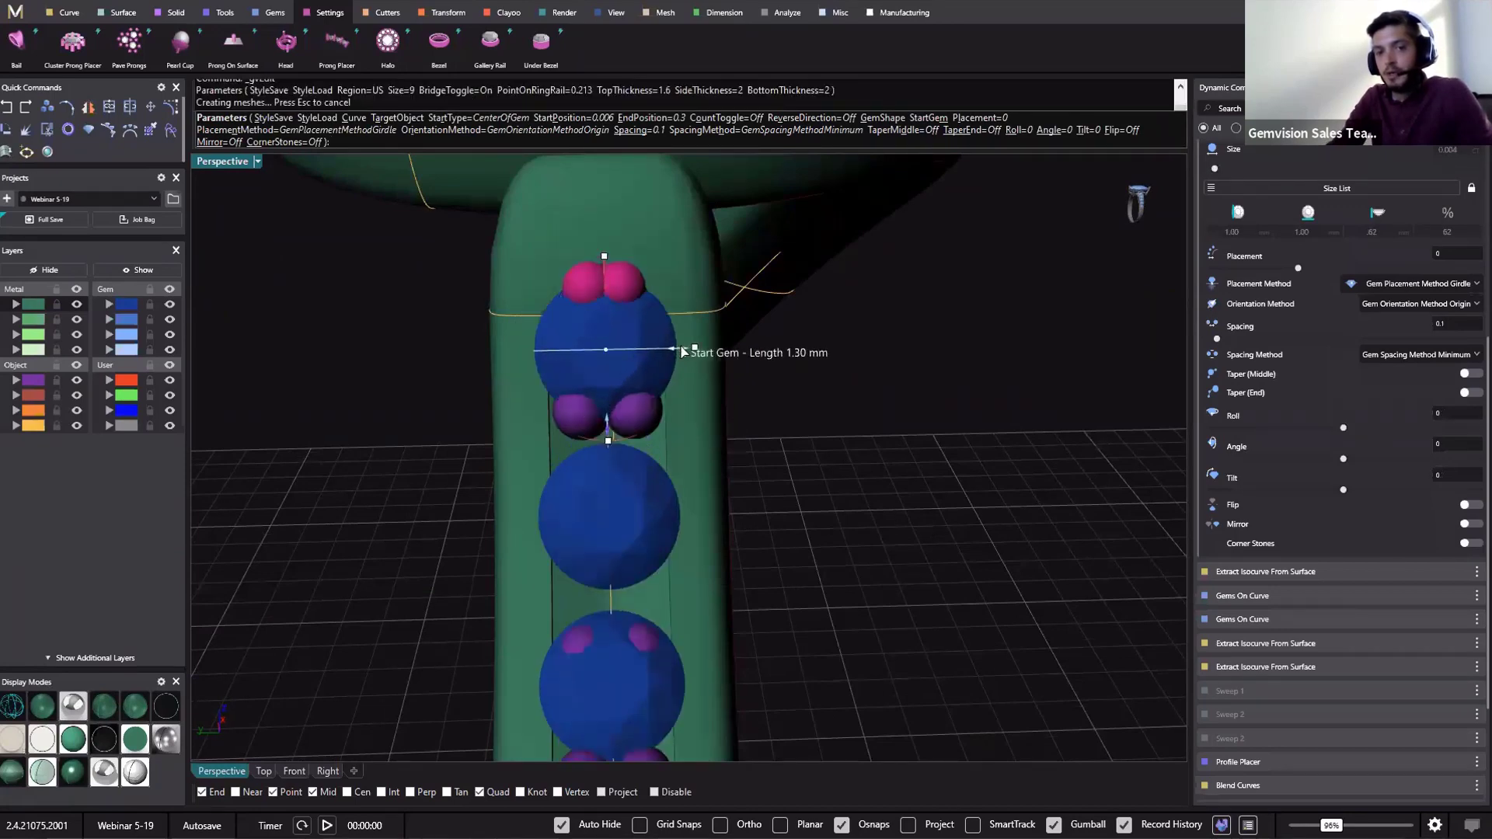
Extend the shank's gem row down the band to end position 0.435 and accept the edit
scroll(673, 412, down, 5)
right_drag(650, 477, 639, 348)
drag(639, 359, 638, 485)
right_drag(846, 549, 862, 397)
right_click(861, 393)
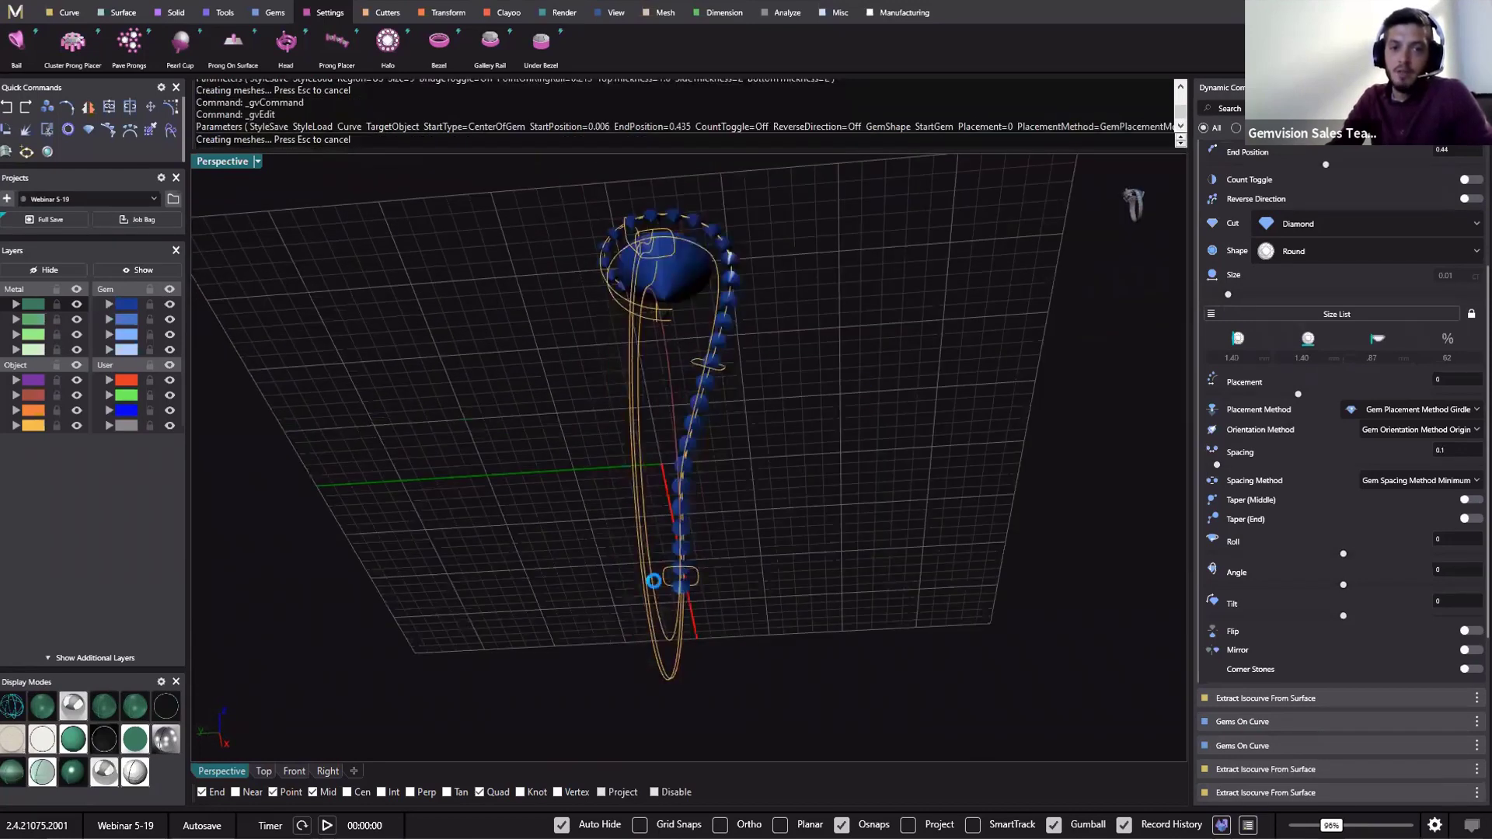
right_drag(651, 449, 585, 359)
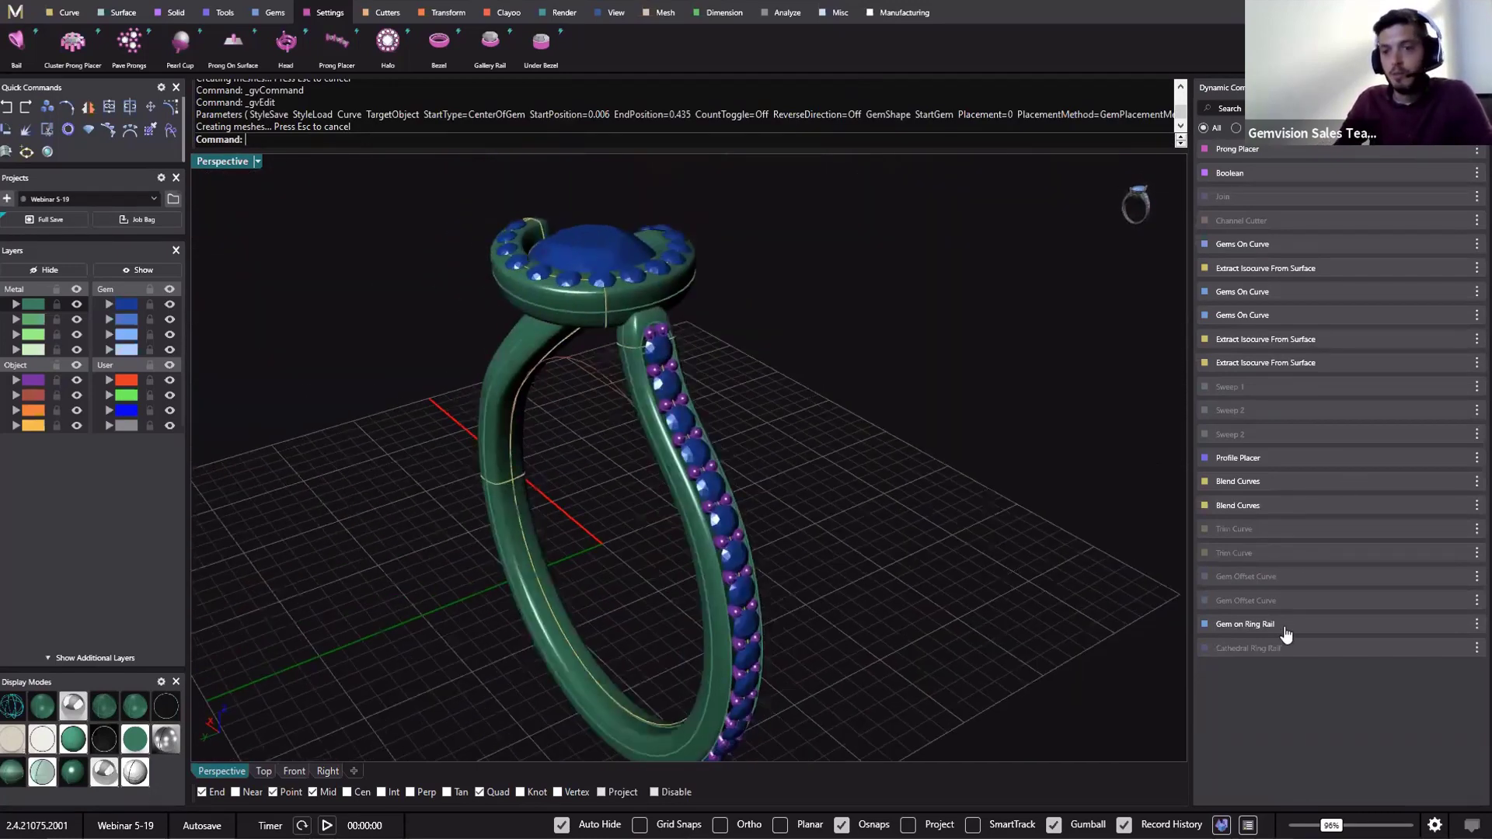
Edit the center gem on the ring rail and set its length to 6.00 mm after trying a longer stone
click(1452, 626)
right_drag(649, 505, 463, 295)
scroll(460, 301, up, 3)
scroll(459, 309, up, 3)
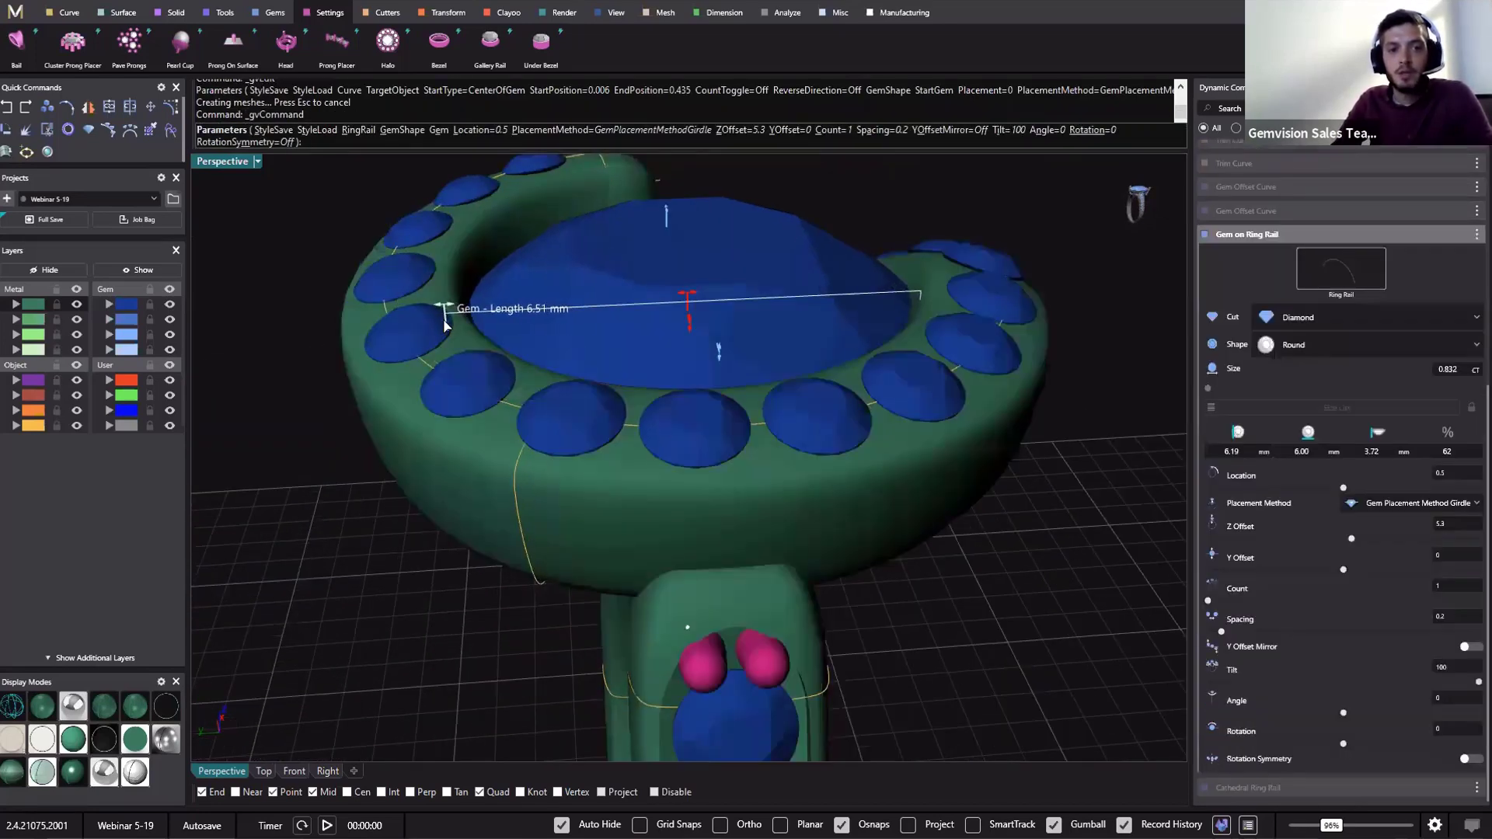
drag(441, 323, 469, 307)
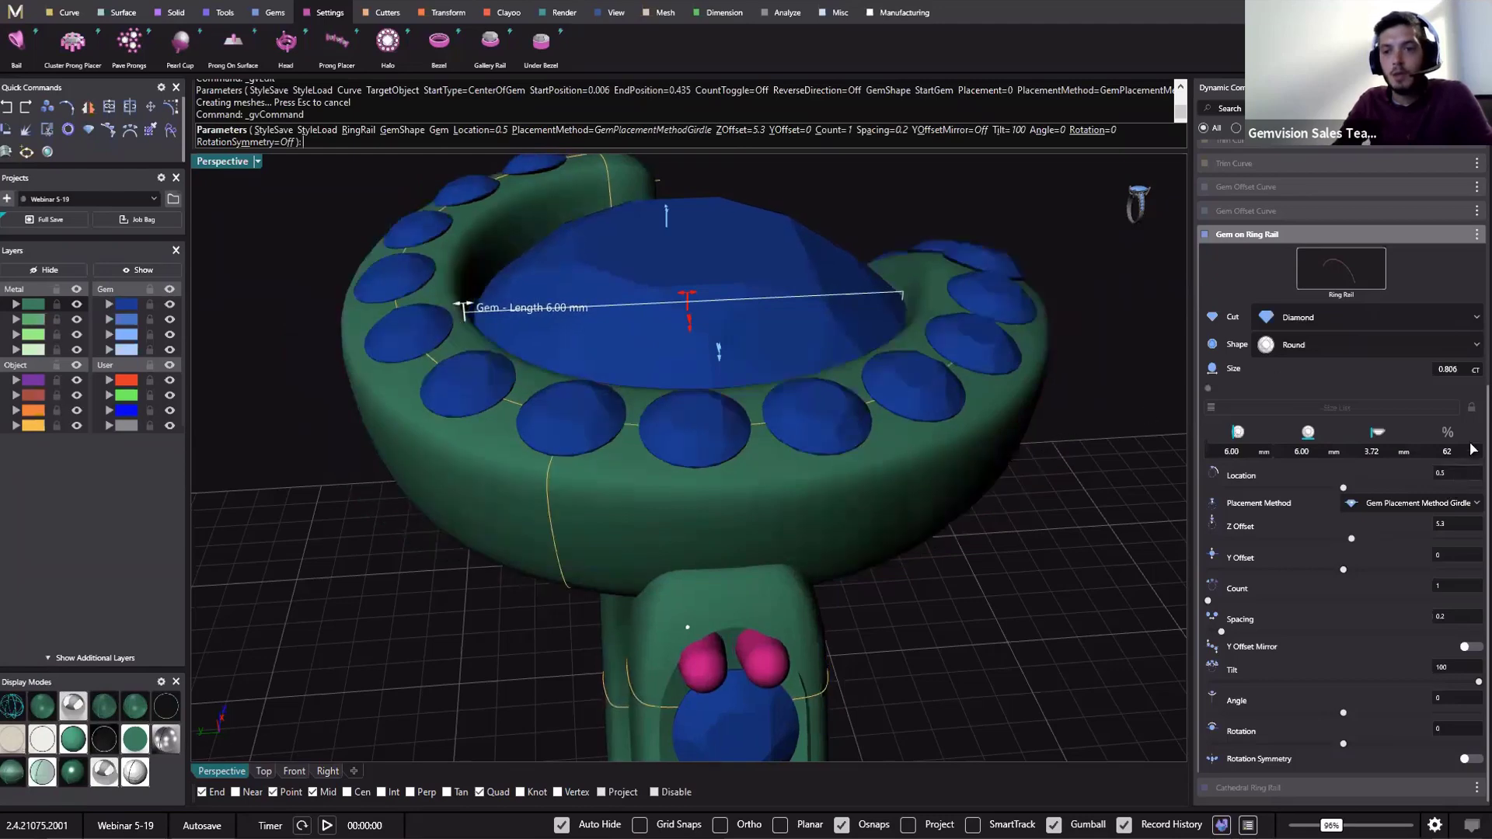
right_drag(858, 345, 590, 404)
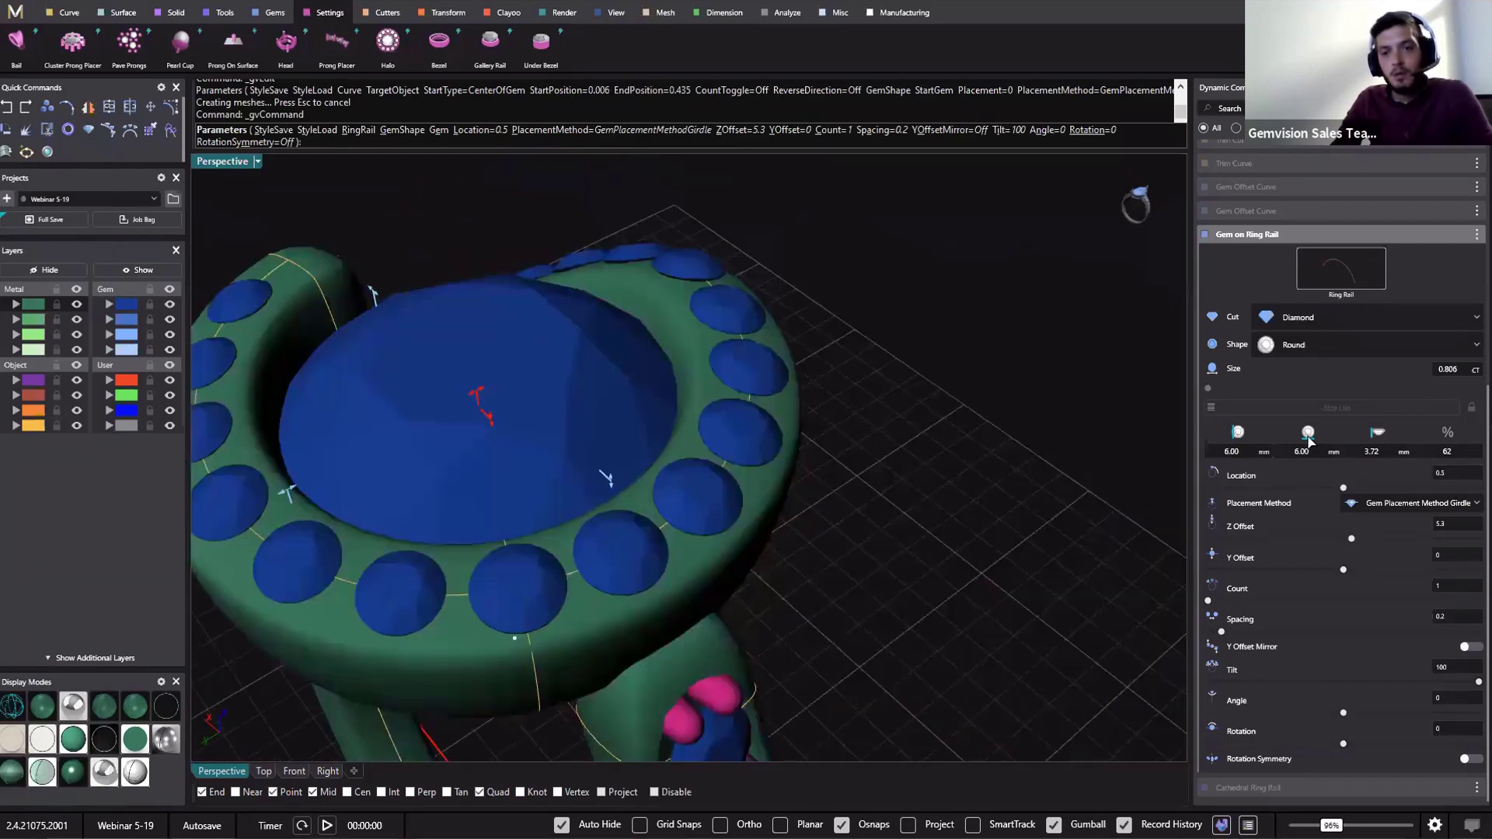
Try the Pear shape and then the Oval shape for the center gem
click(1311, 348)
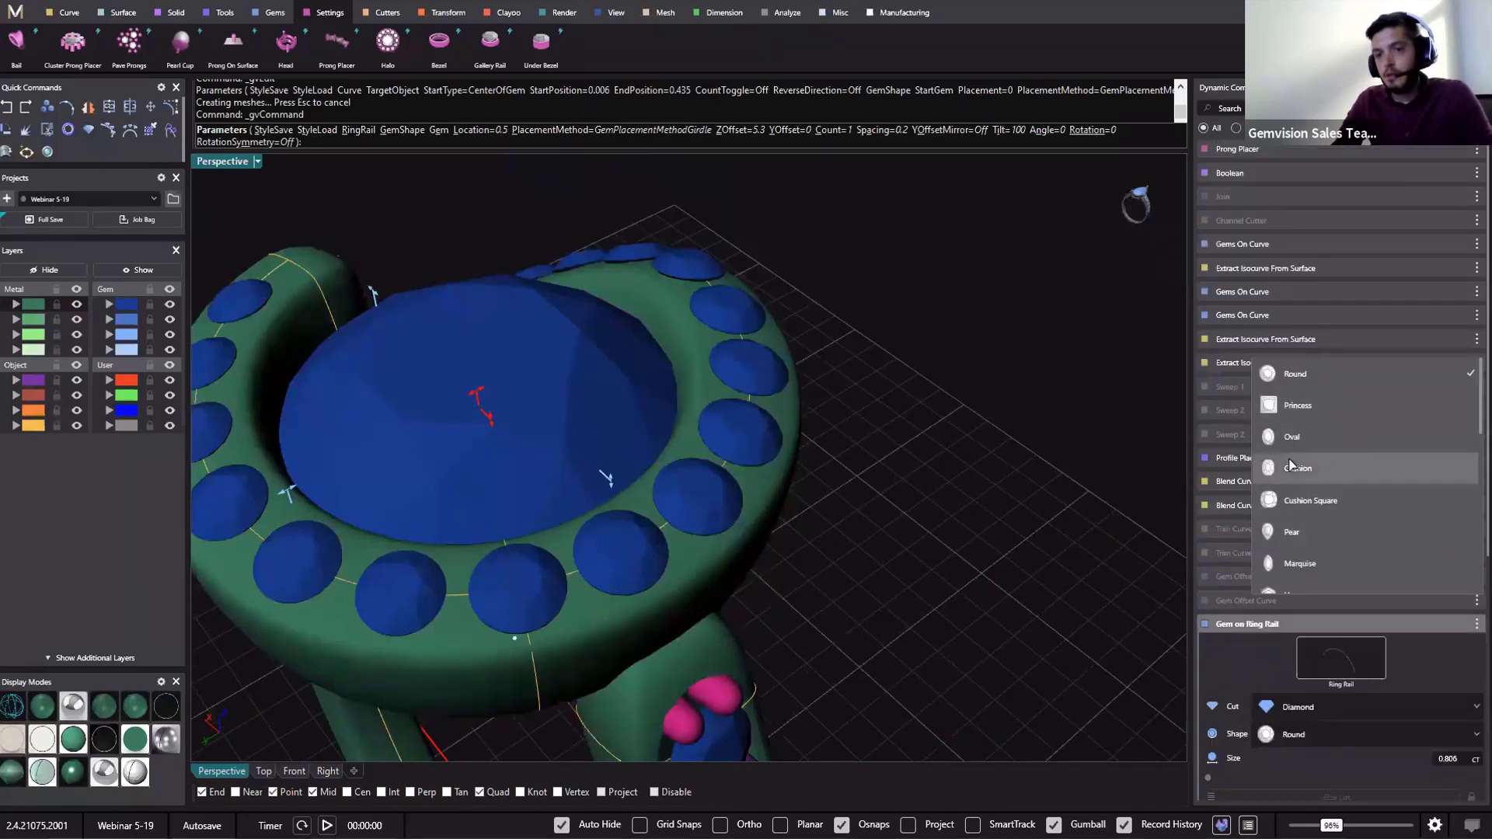
click(1292, 437)
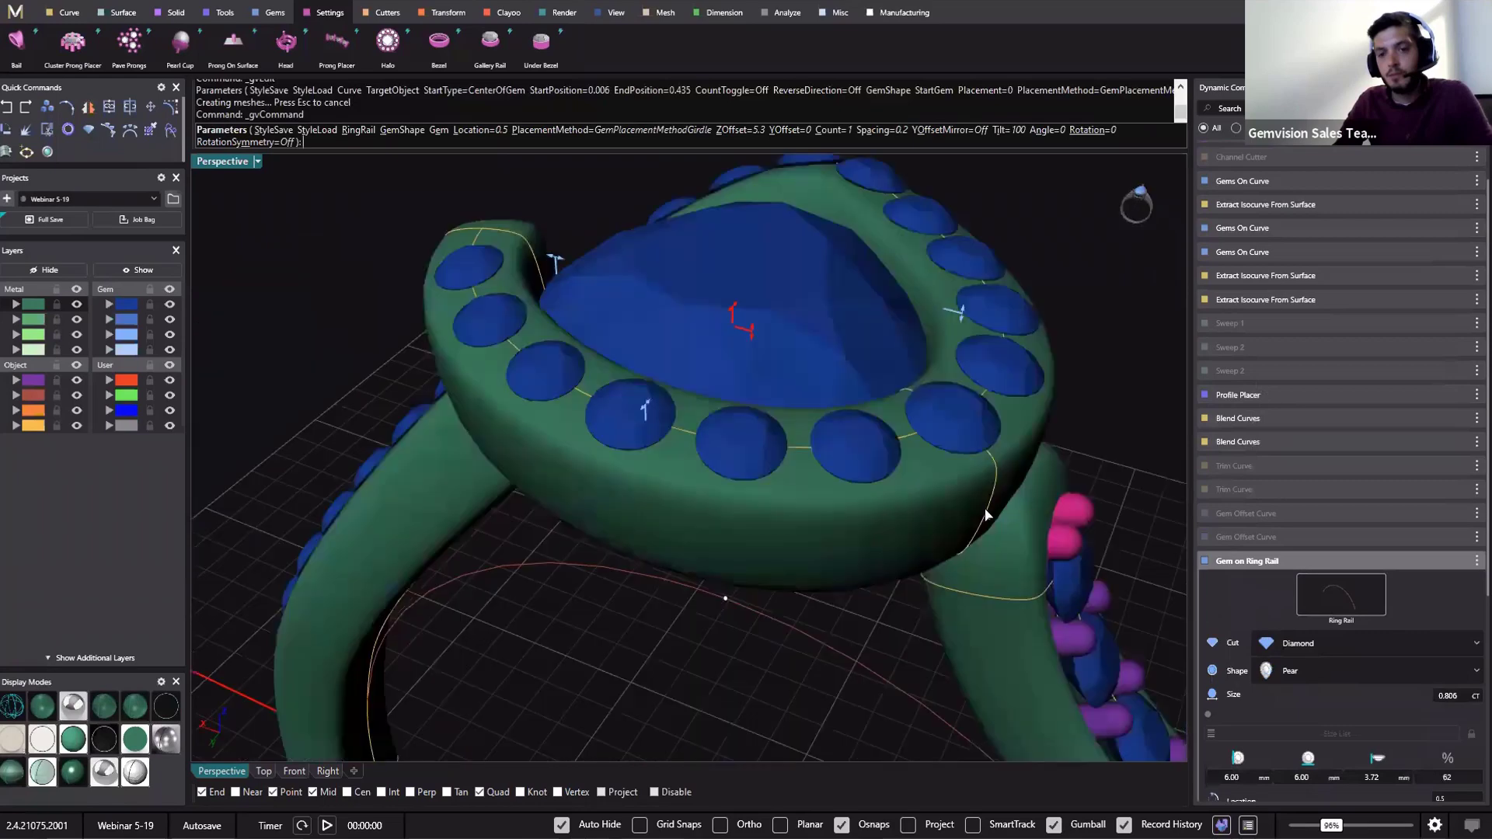
click(1354, 674)
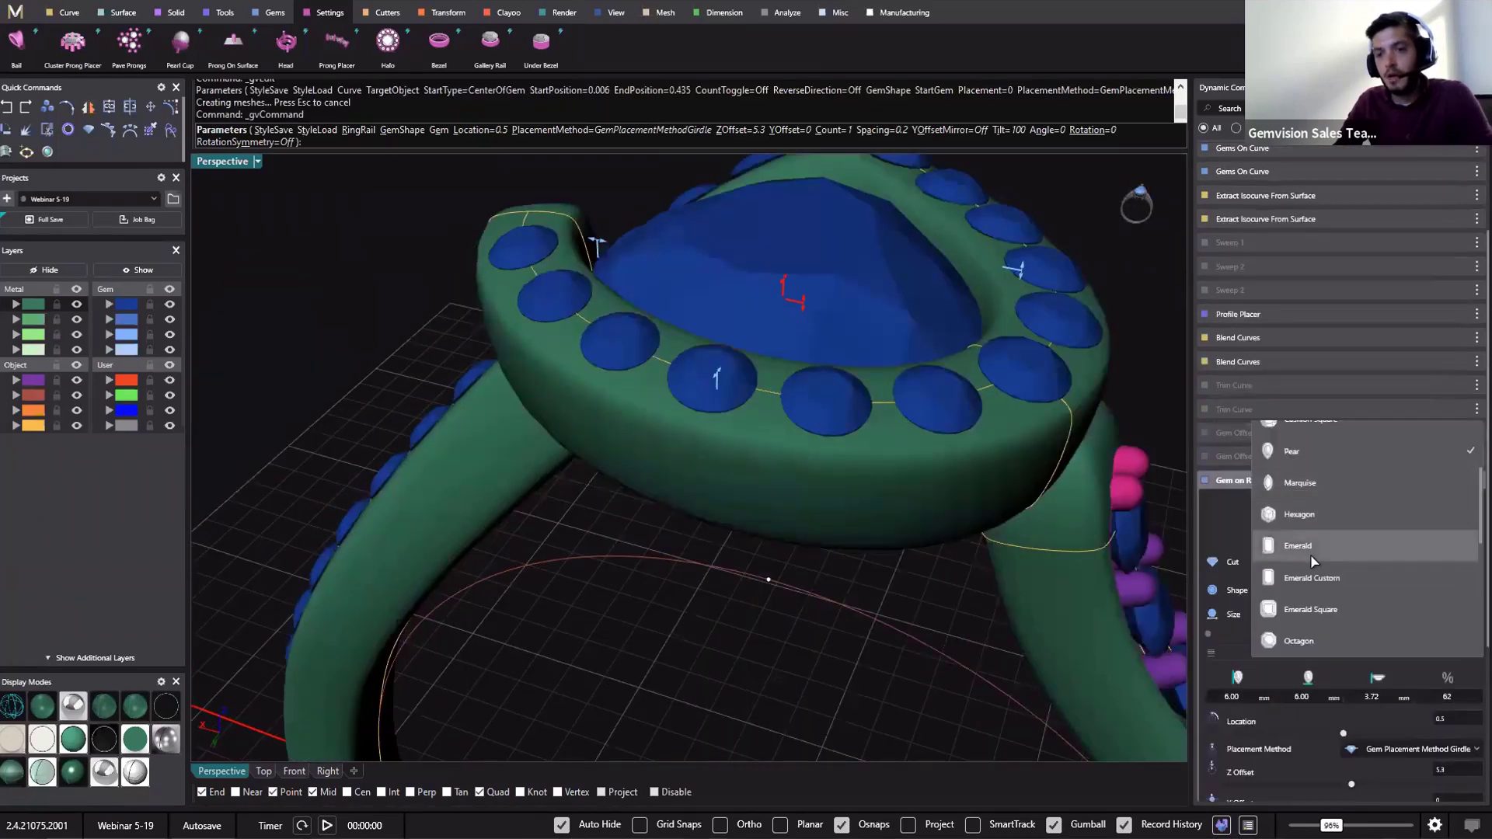
scroll(1318, 572, up, 3)
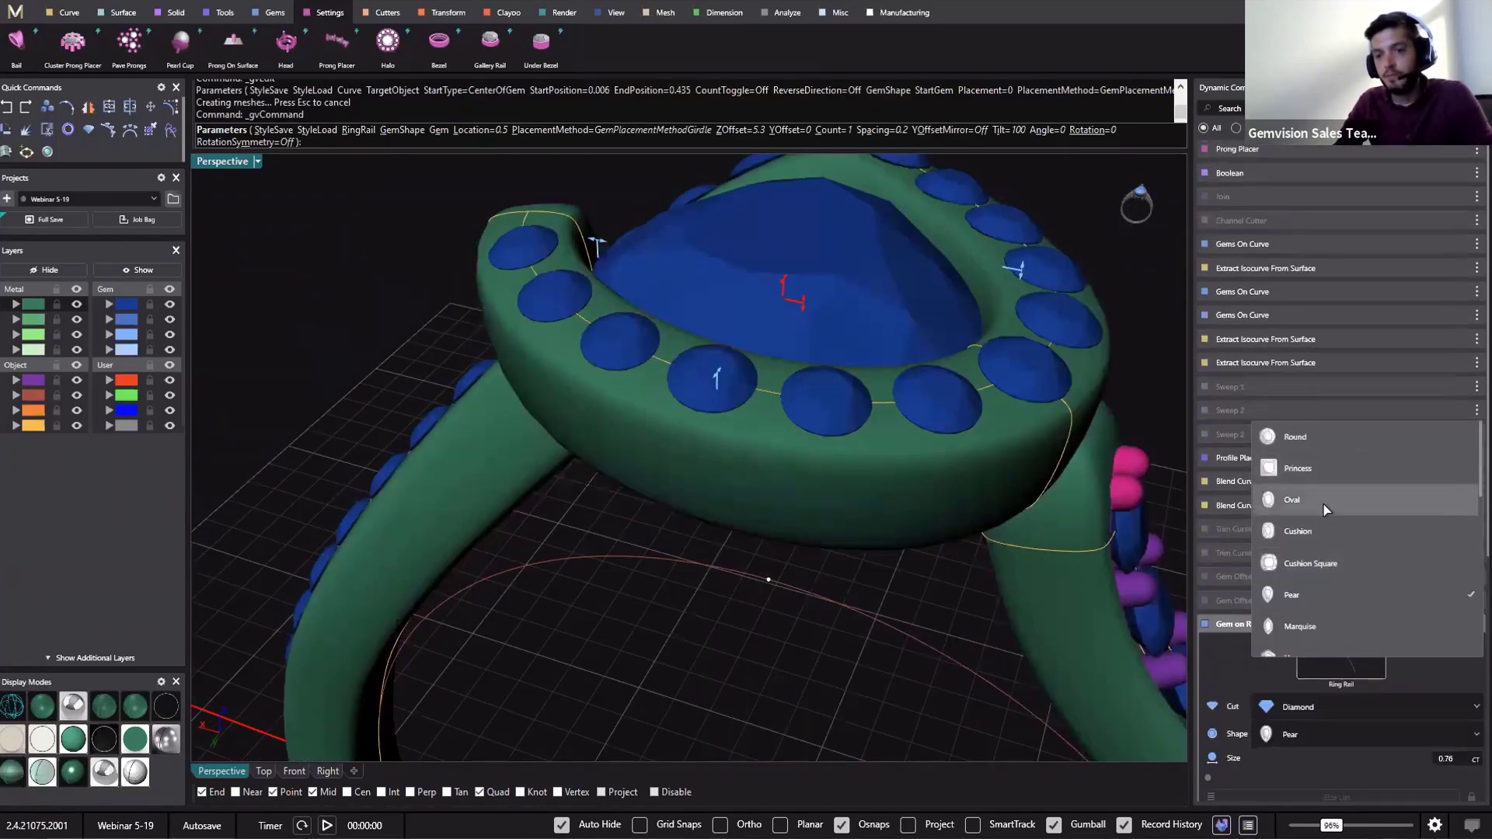
click(1294, 501)
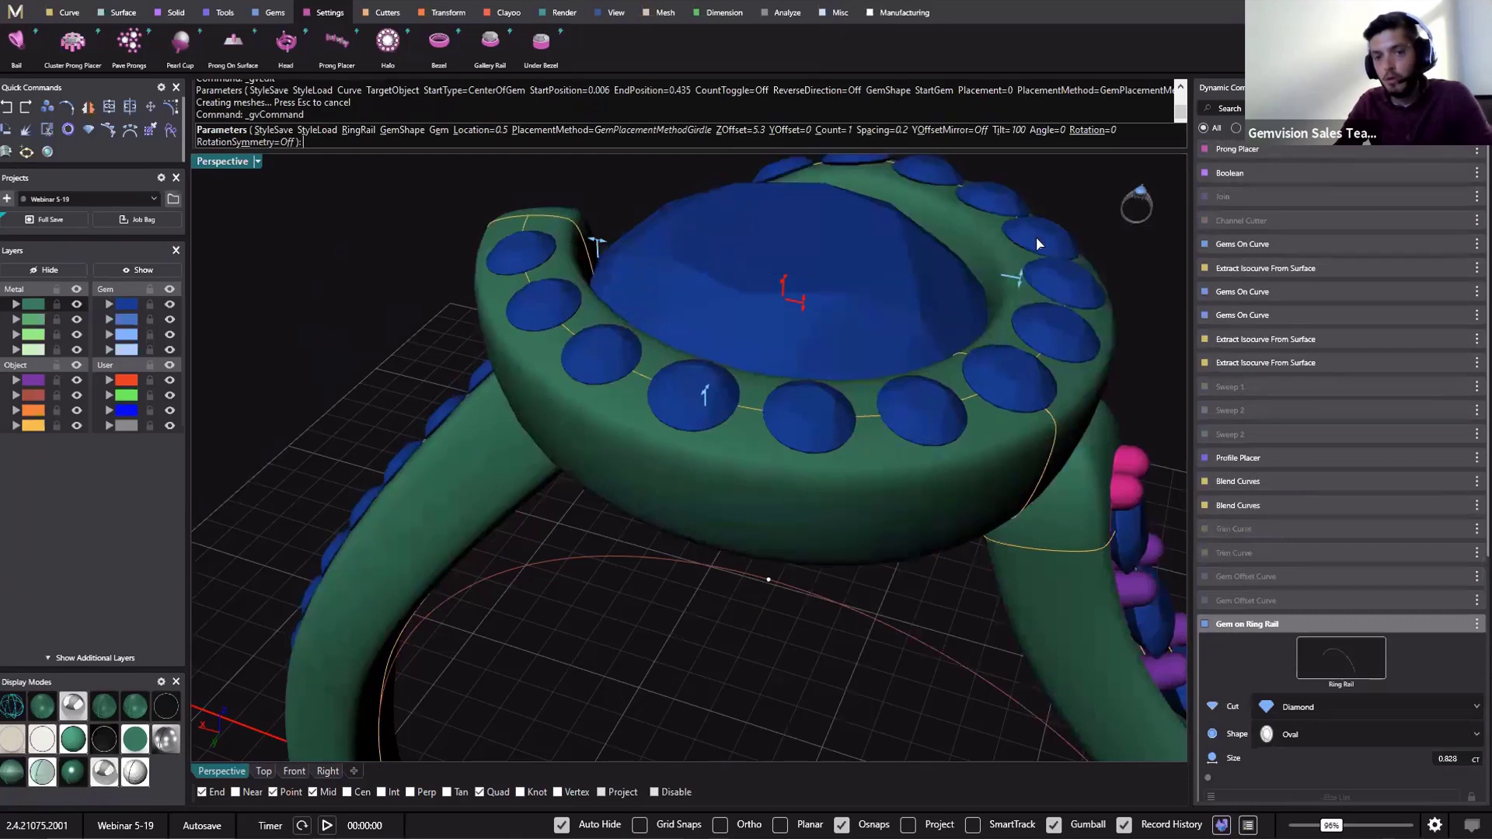
Set the center gem's length to 6.28 mm and its width to 5.33 mm
right_drag(1091, 204, 382, 523)
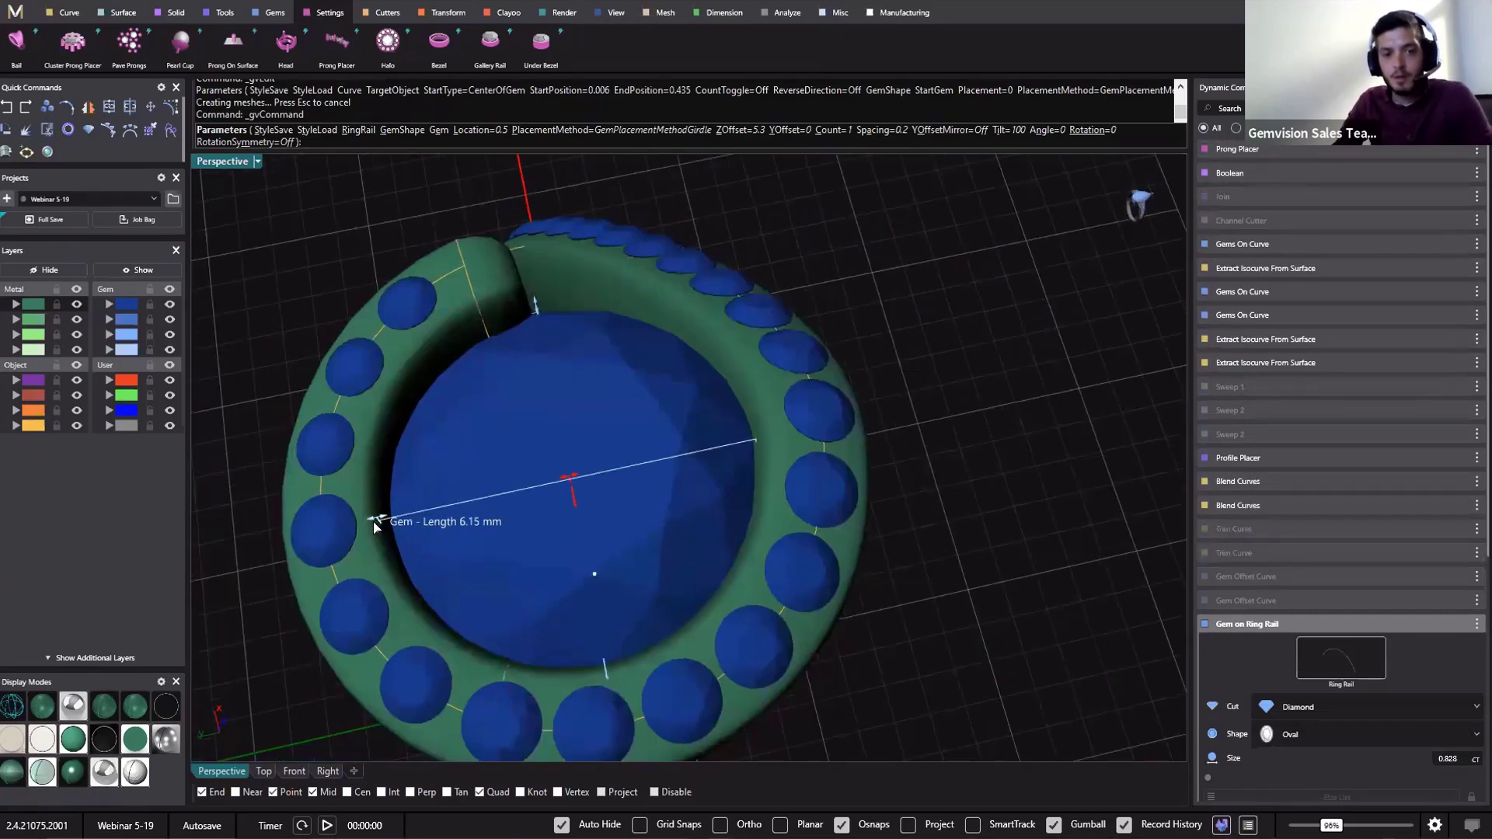
drag(390, 519, 383, 520)
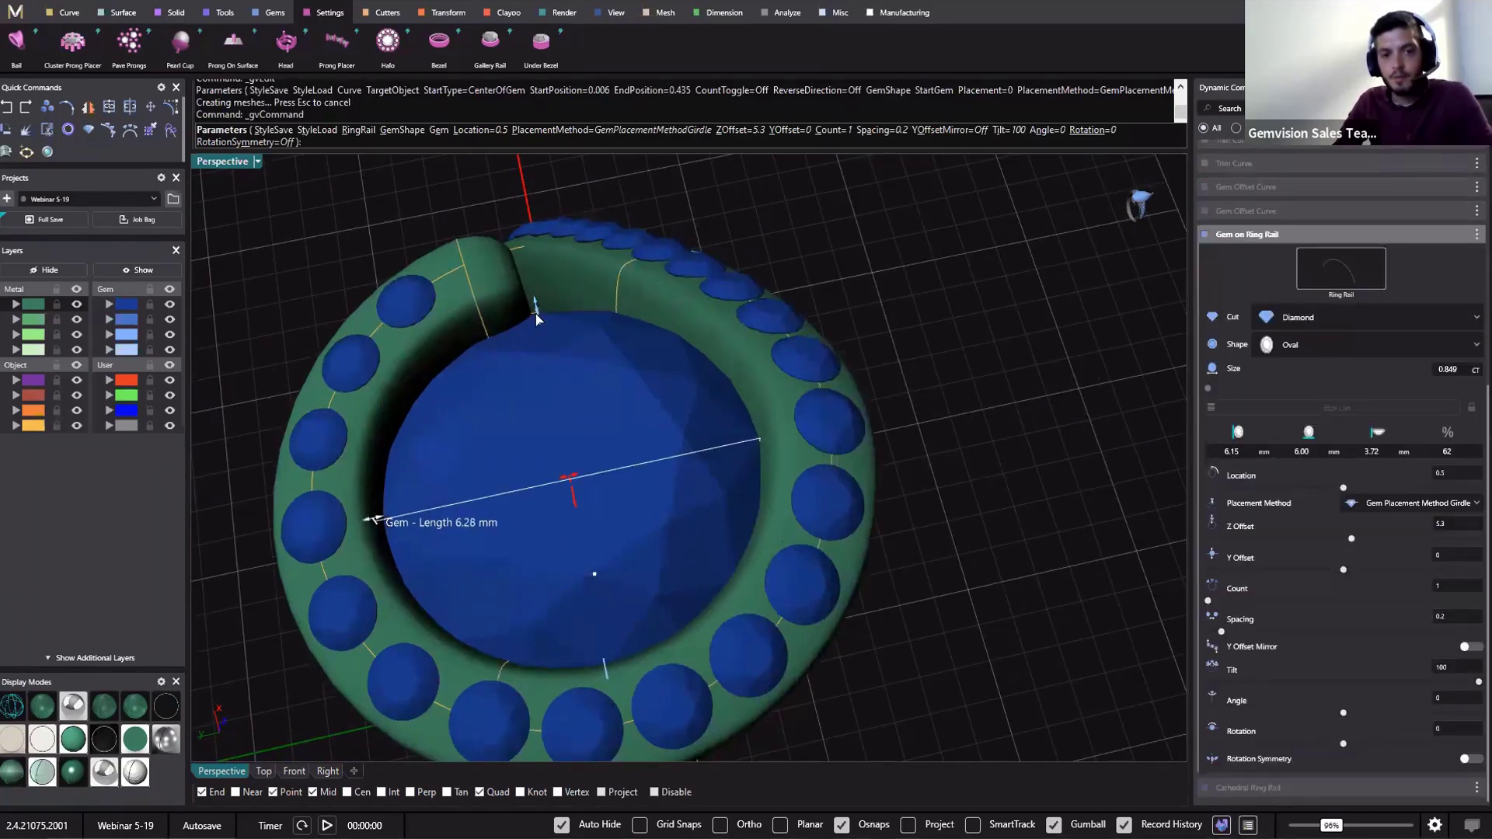
drag(536, 315, 535, 331)
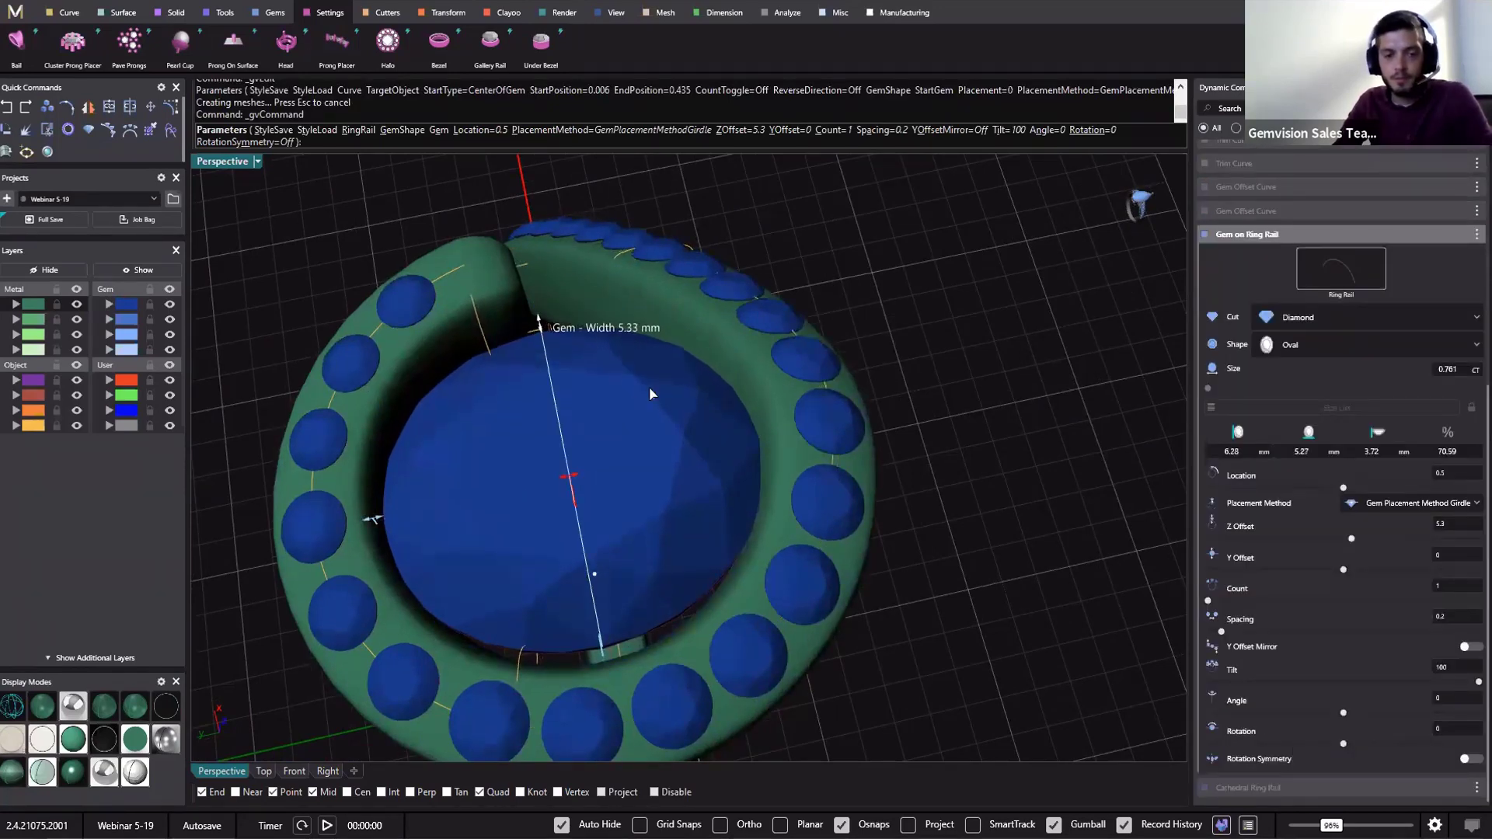
right_drag(660, 394, 570, 336)
shift+right_drag(637, 614, 552, 523)
scroll(553, 523, down, 3)
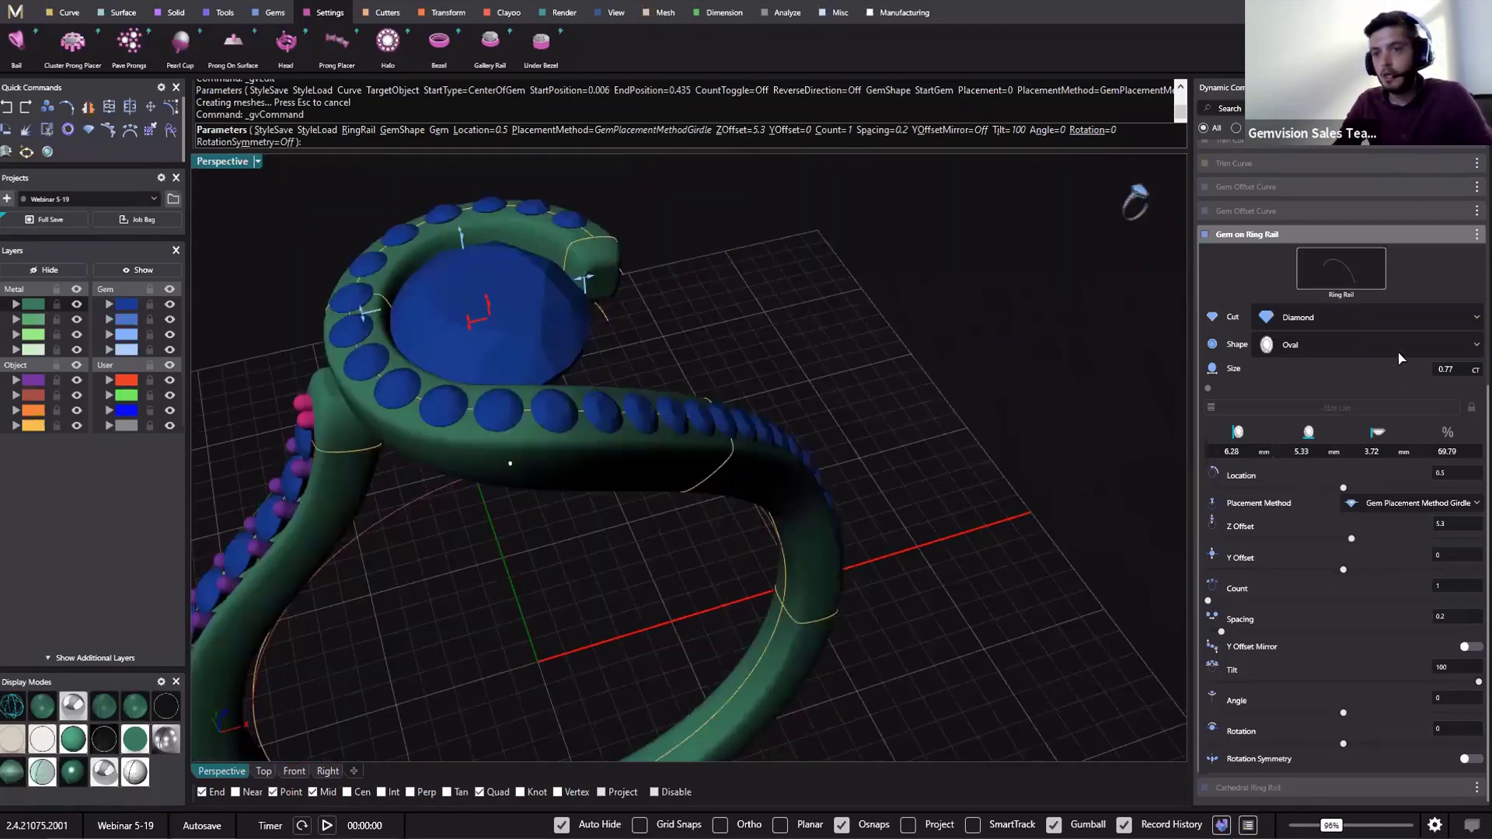
Change the center gem's shape to Cushion after trying Cushion Square, and lower its Z offset to about 4.5 mm
click(1401, 348)
click(1318, 470)
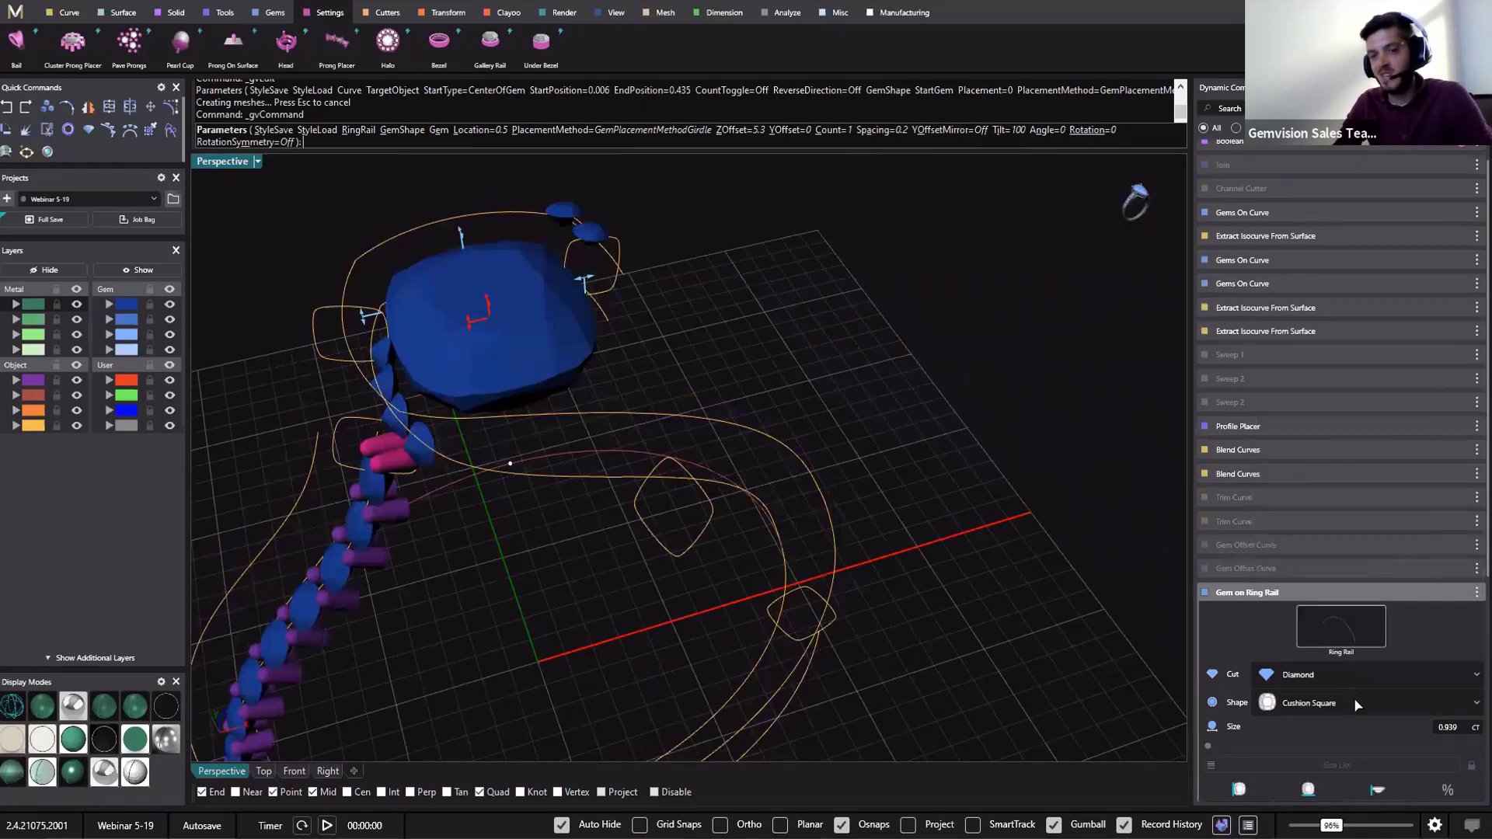
click(1355, 702)
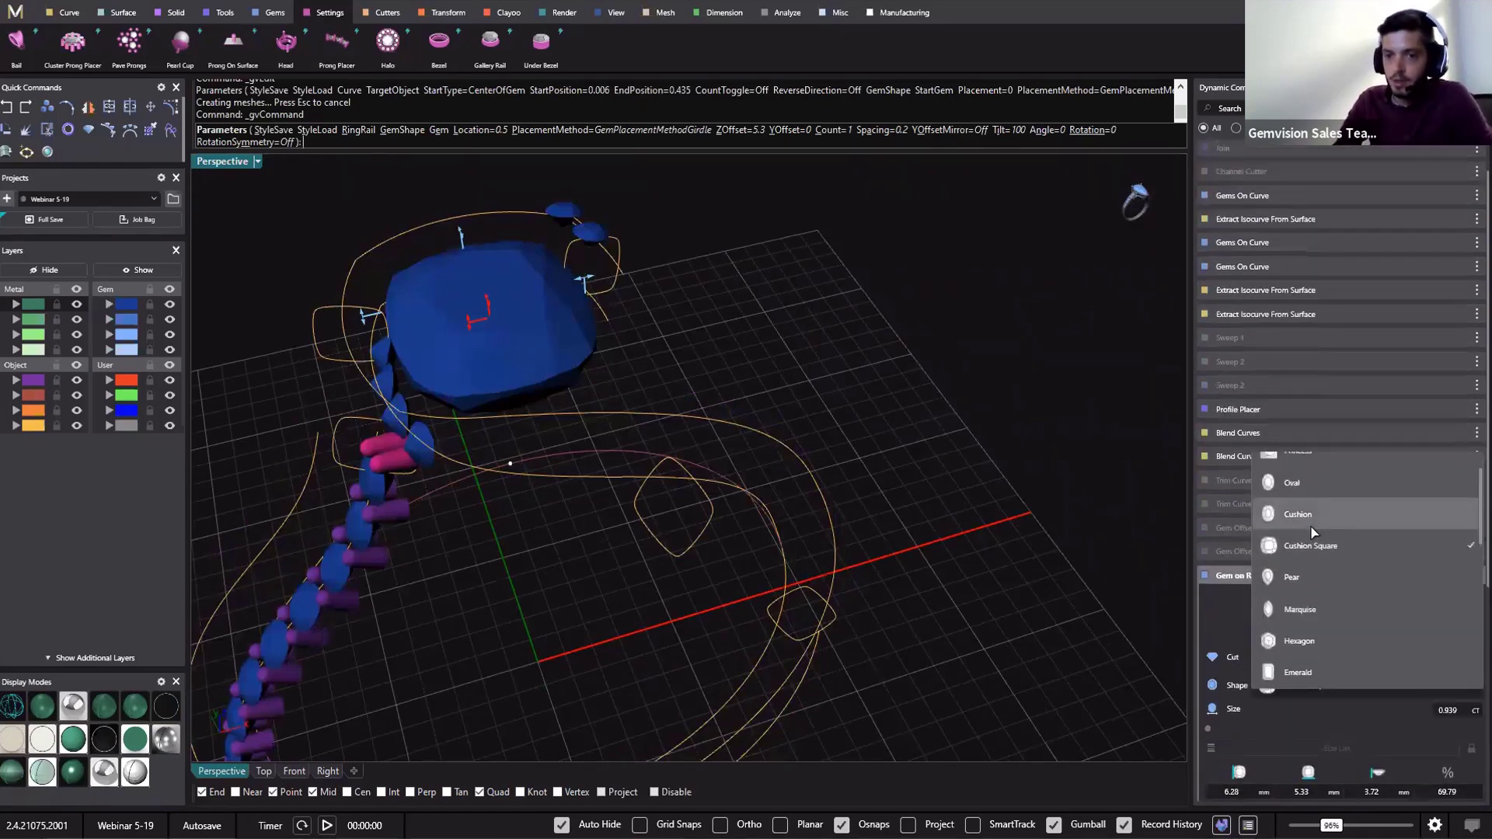
click(1298, 482)
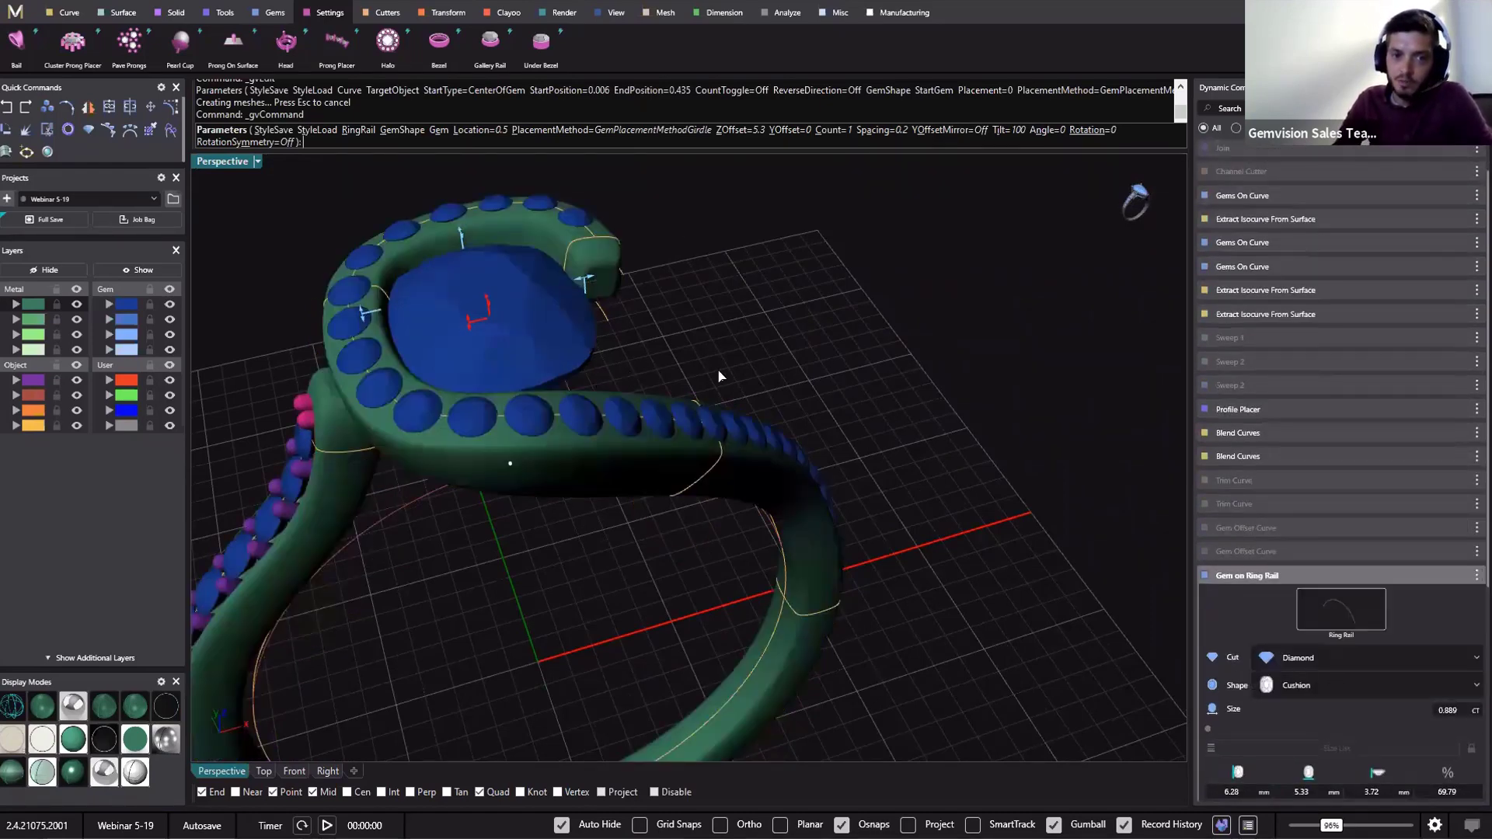
right_drag(674, 440, 620, 365)
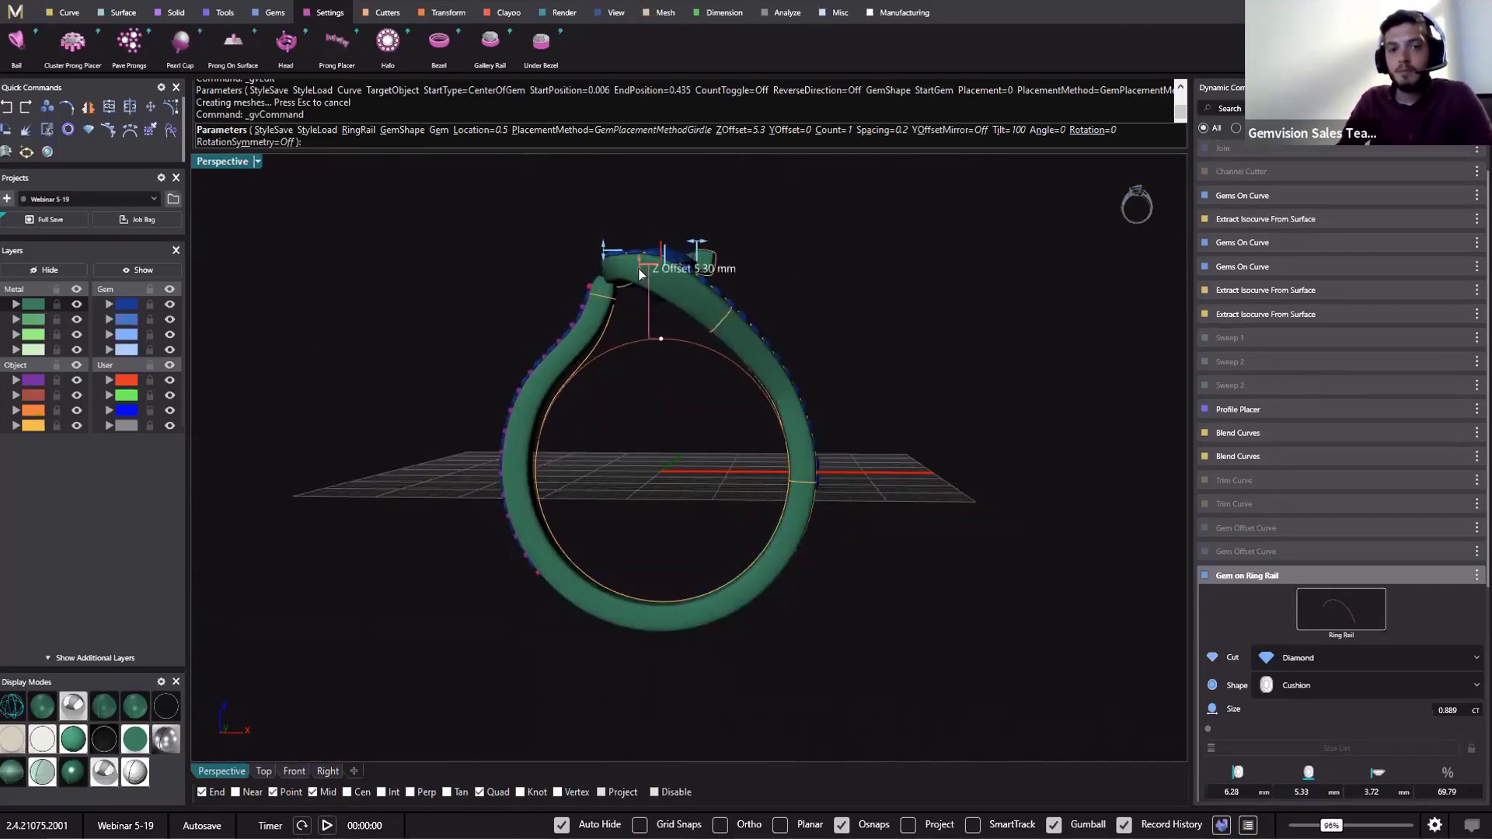
drag(634, 278, 634, 280)
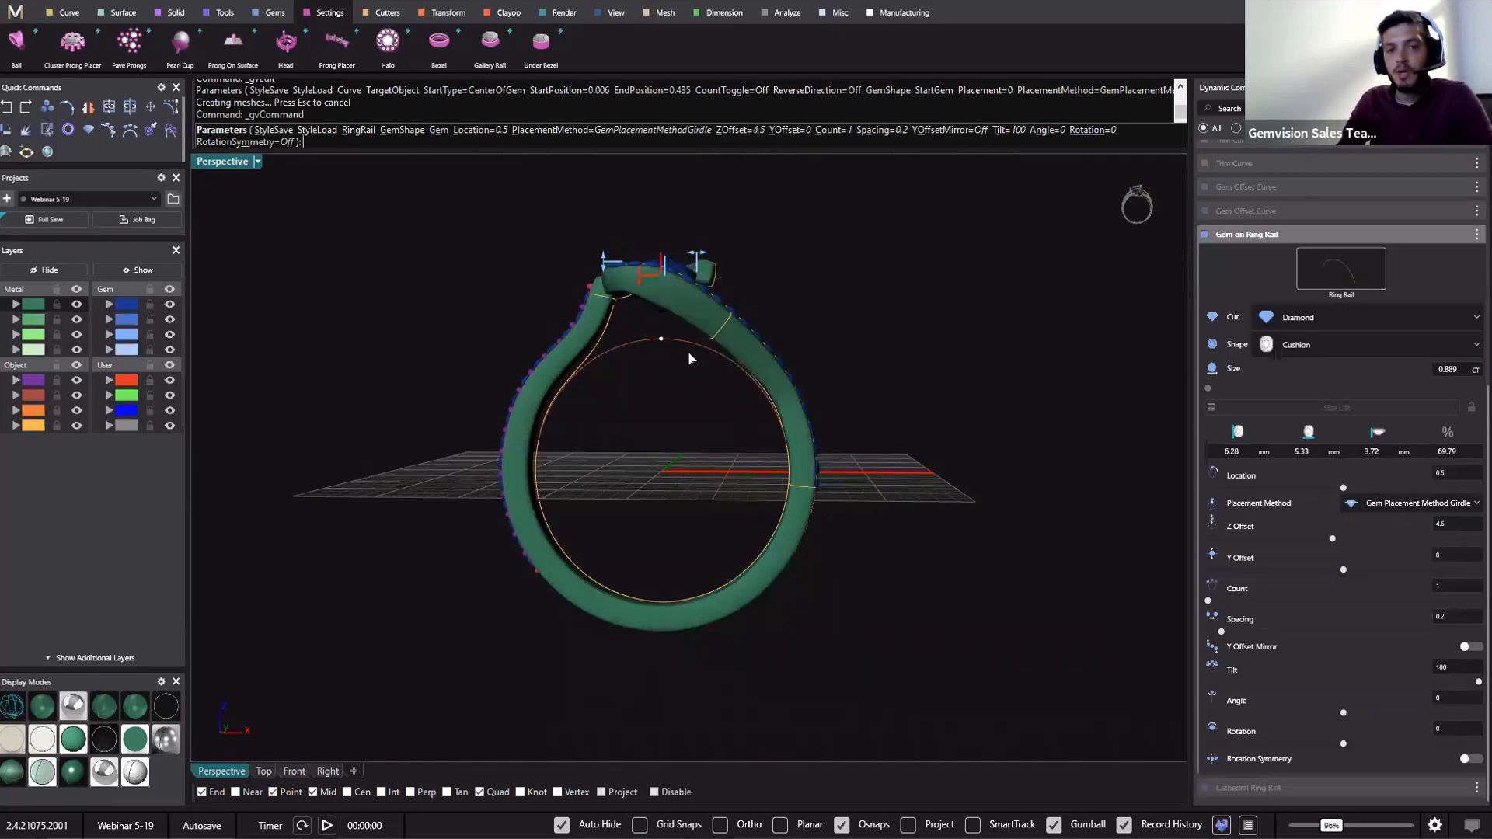
right_drag(690, 352, 826, 481)
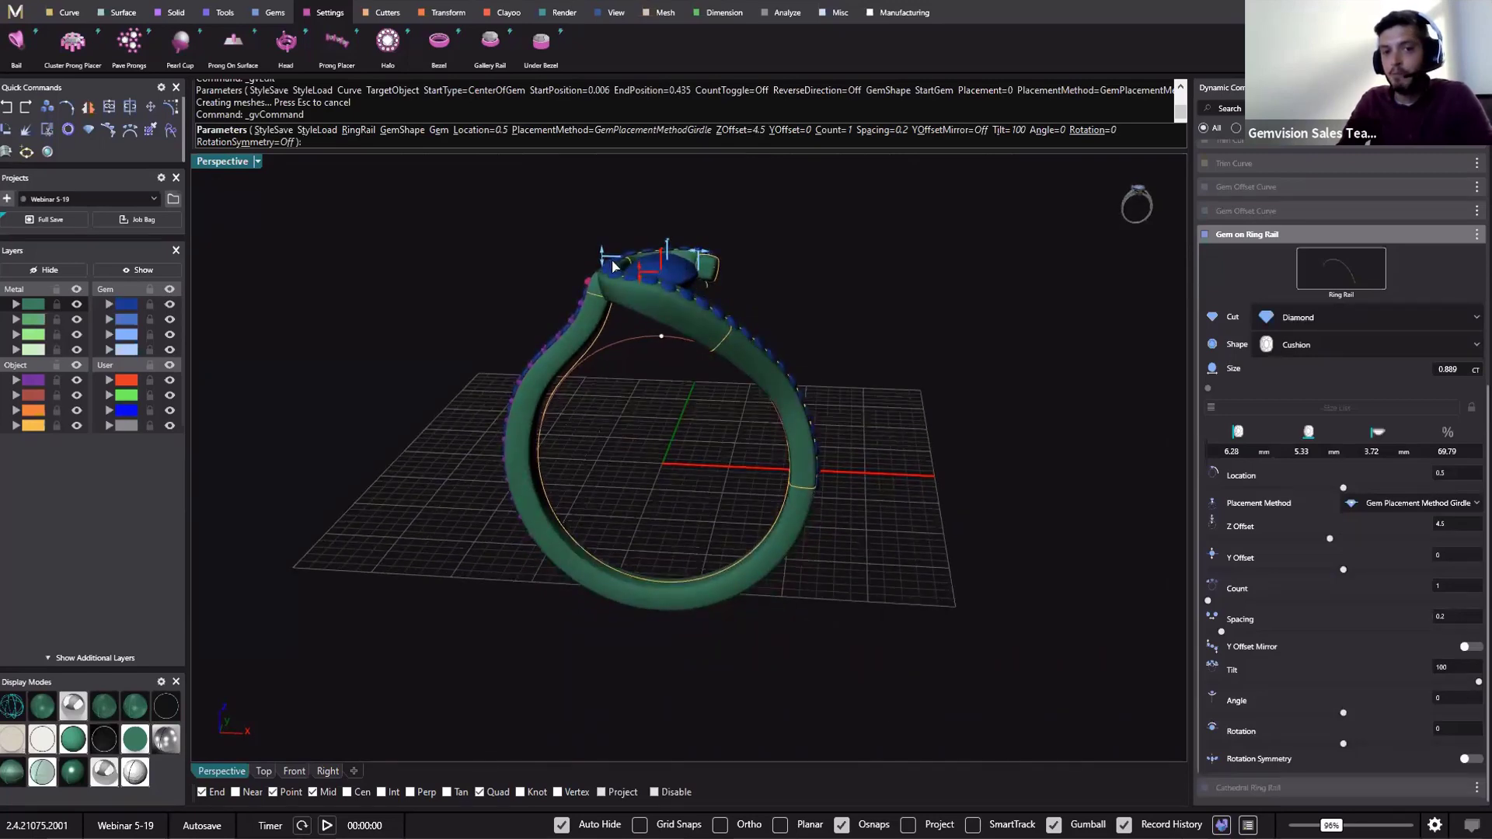
right_drag(678, 336, 629, 373)
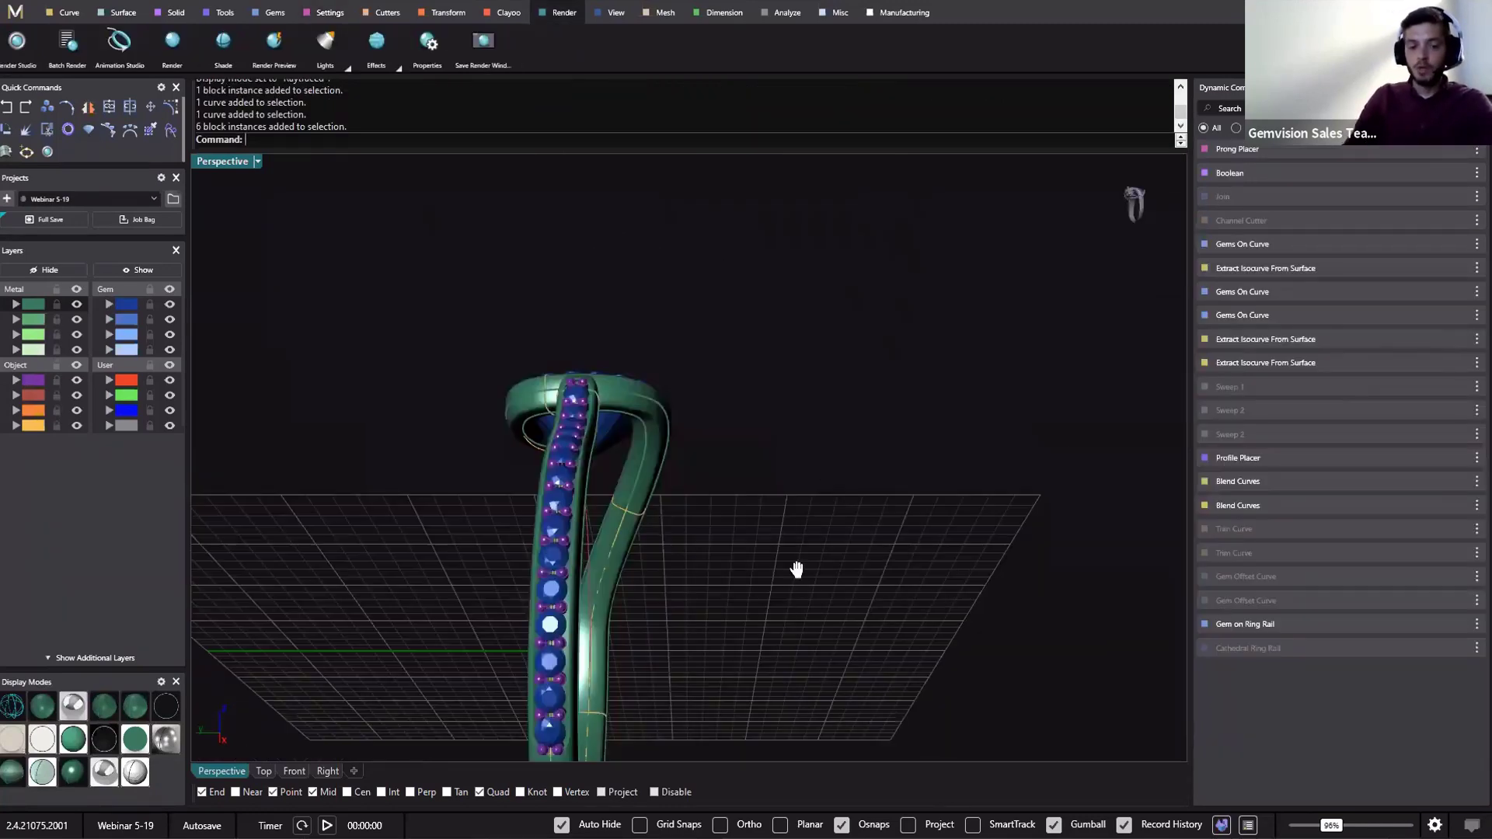
Add prongs with Prong Placer to the gems along the shank wrapping the center stone, with height offset 0.1 mm and dome amount 1
right_drag(796, 569, 833, 573)
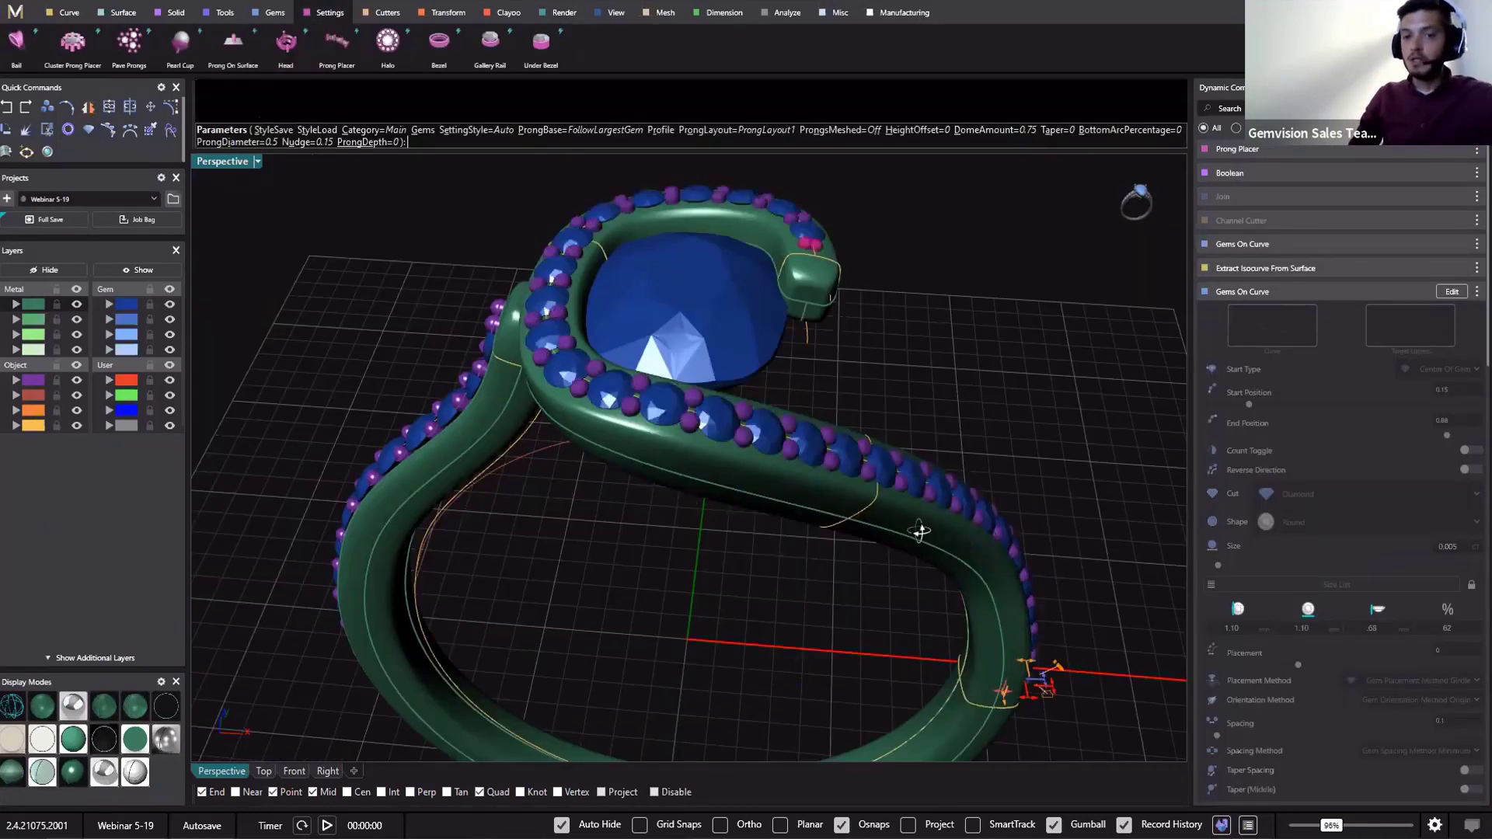
right_drag(920, 529, 803, 572)
scroll(777, 528, up, 2)
scroll(758, 502, down, 4)
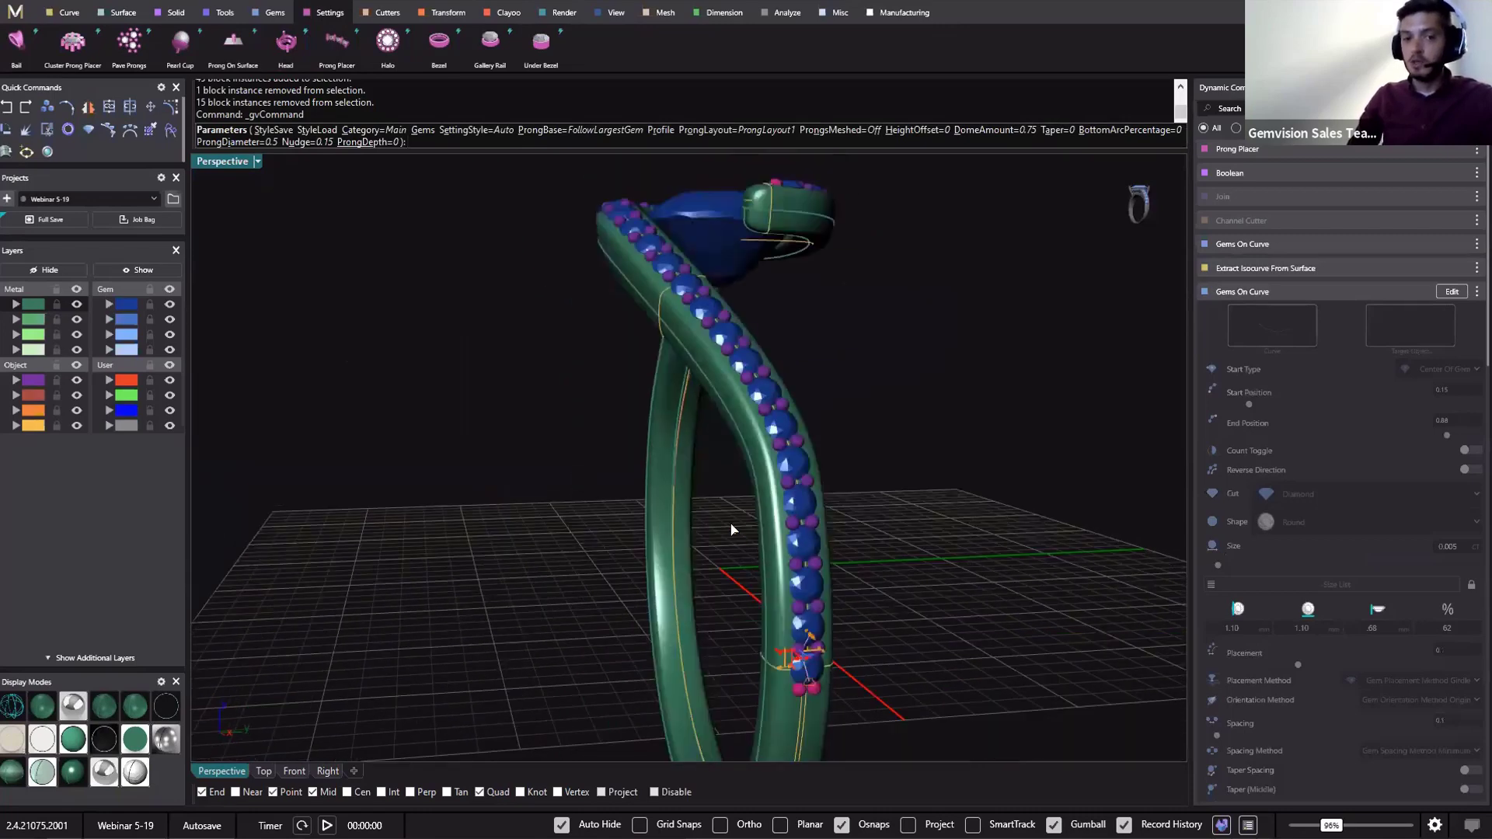
right_drag(733, 528, 589, 337)
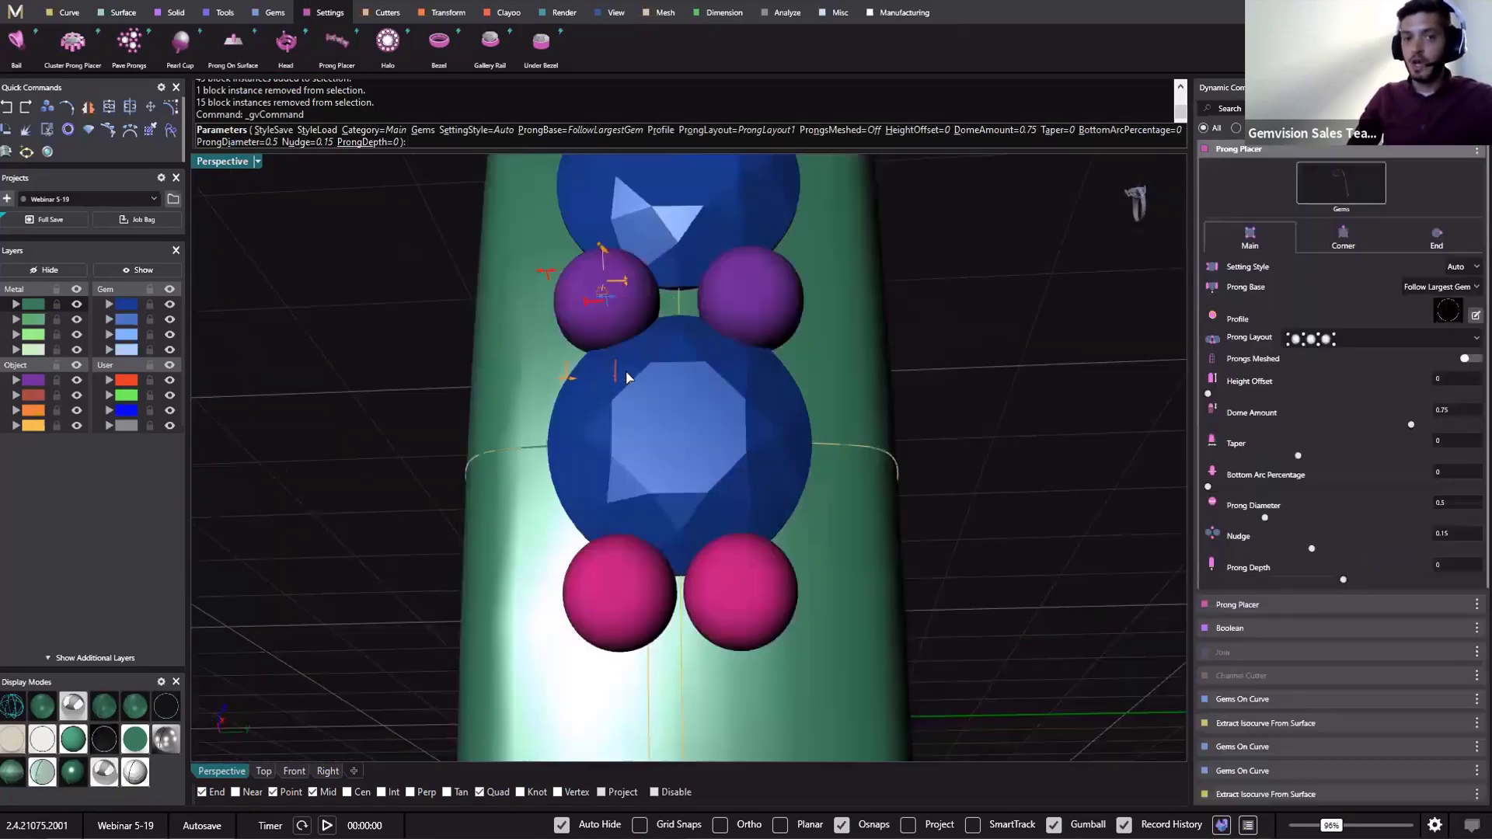
scroll(629, 379, down, 10)
right_drag(629, 379, 1106, 523)
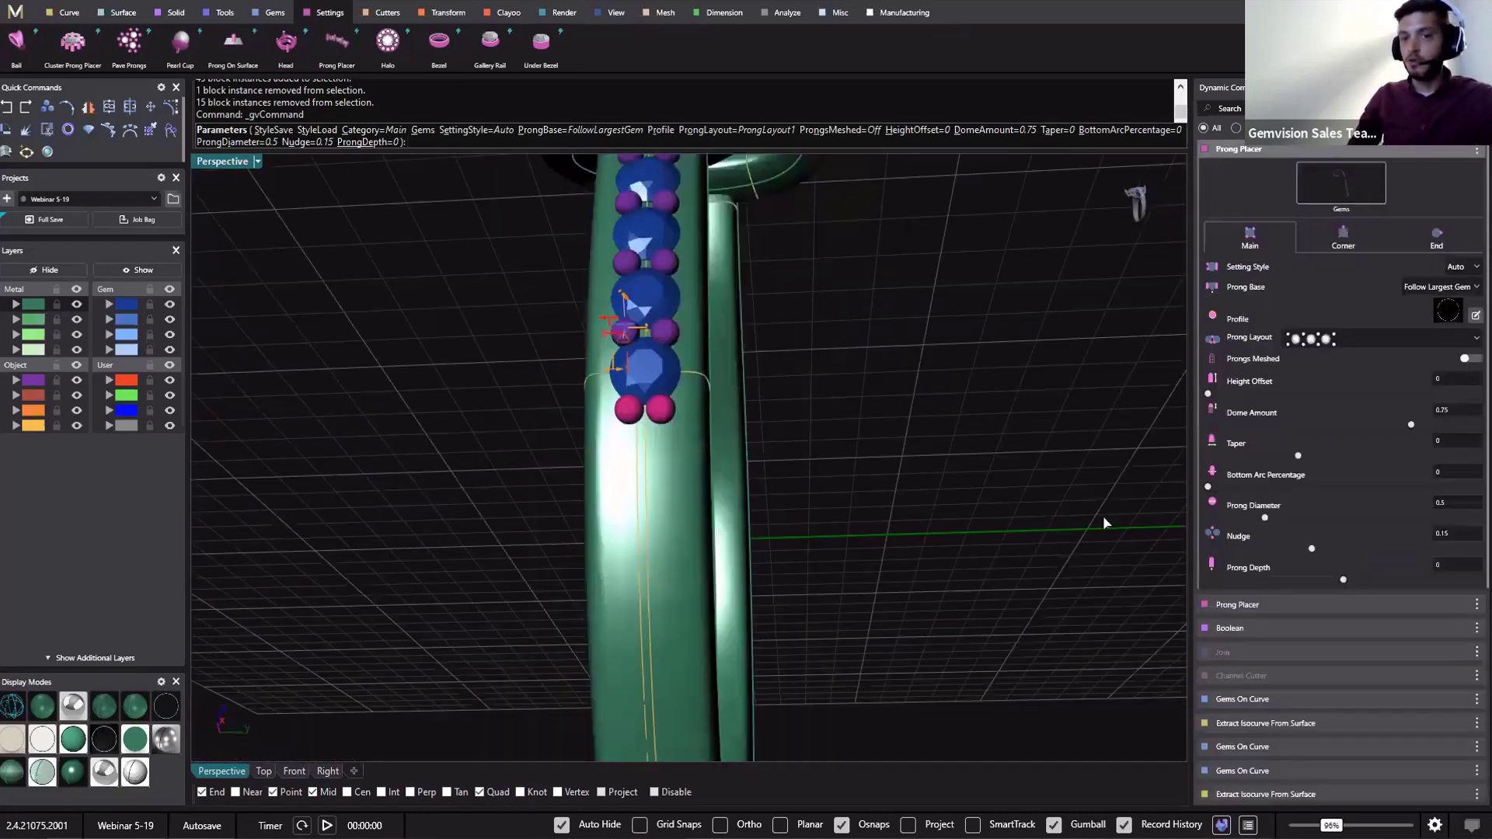
scroll(1054, 516, up, 10)
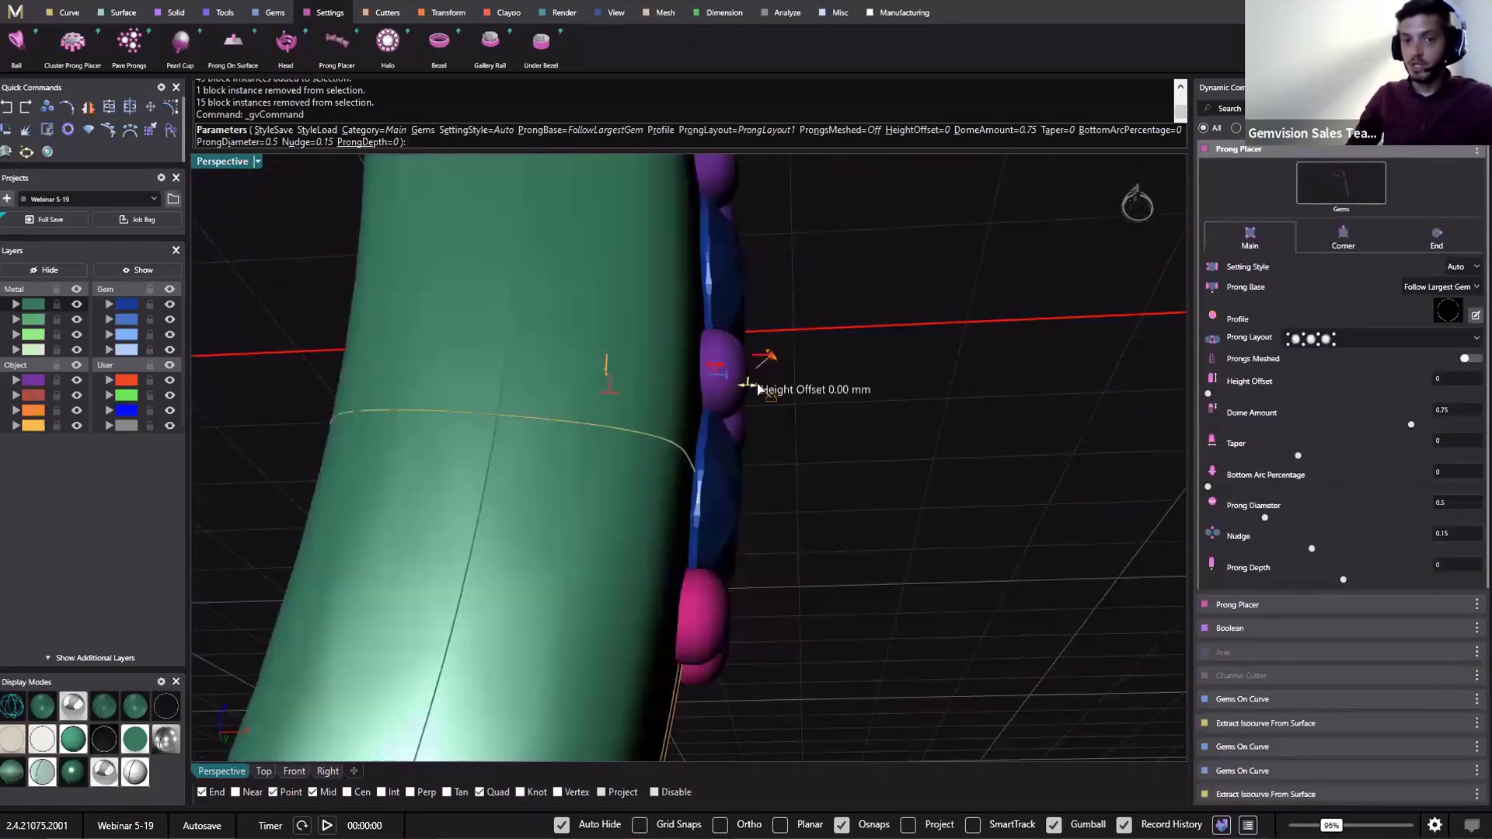
drag(758, 388, 690, 395)
Set the prong nudge to 5% and finish placing the prongs
right_drag(822, 533, 767, 420)
scroll(767, 419, up, 5)
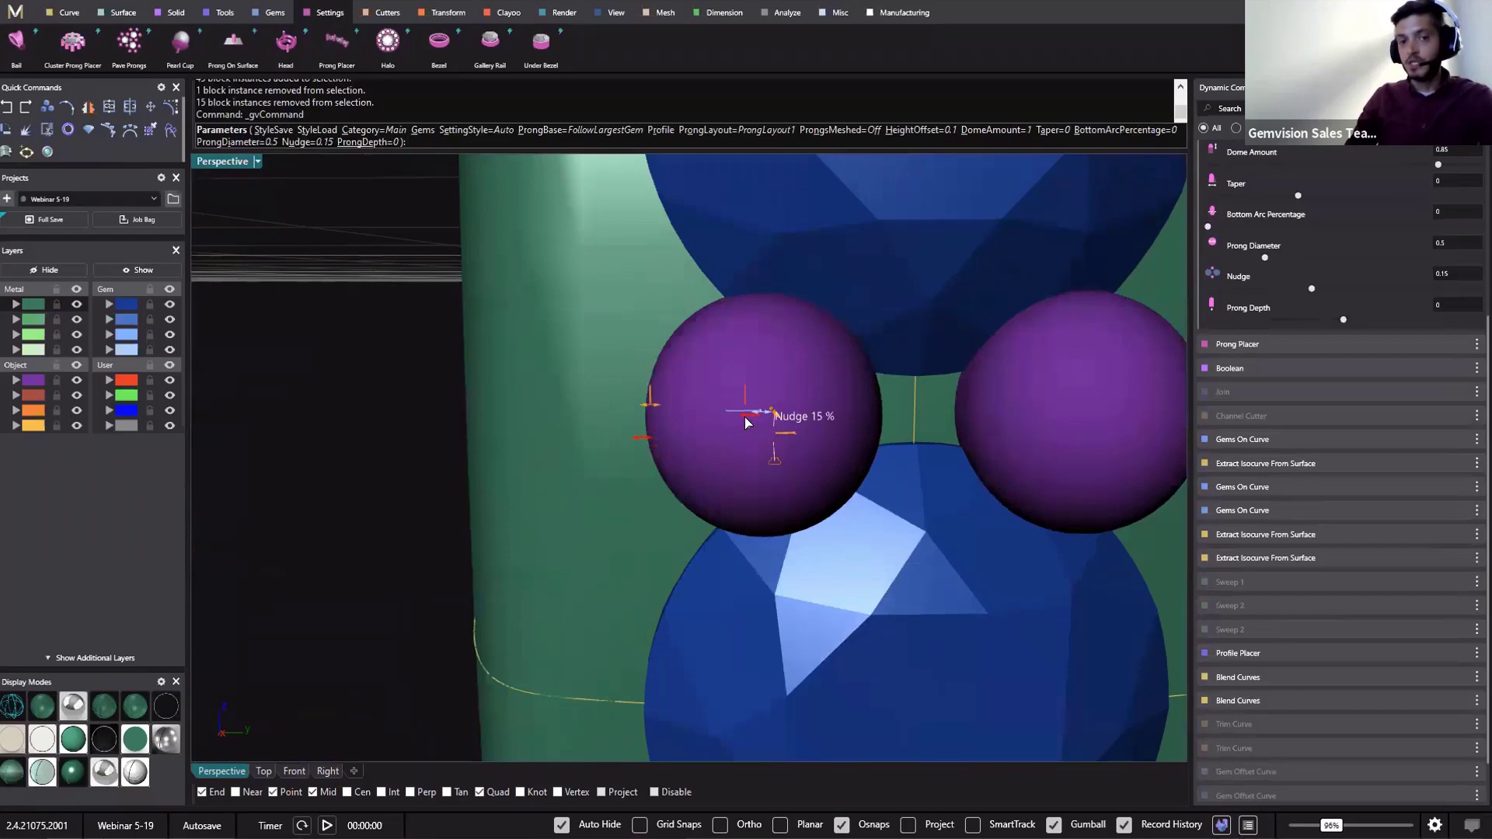
drag(746, 422, 737, 423)
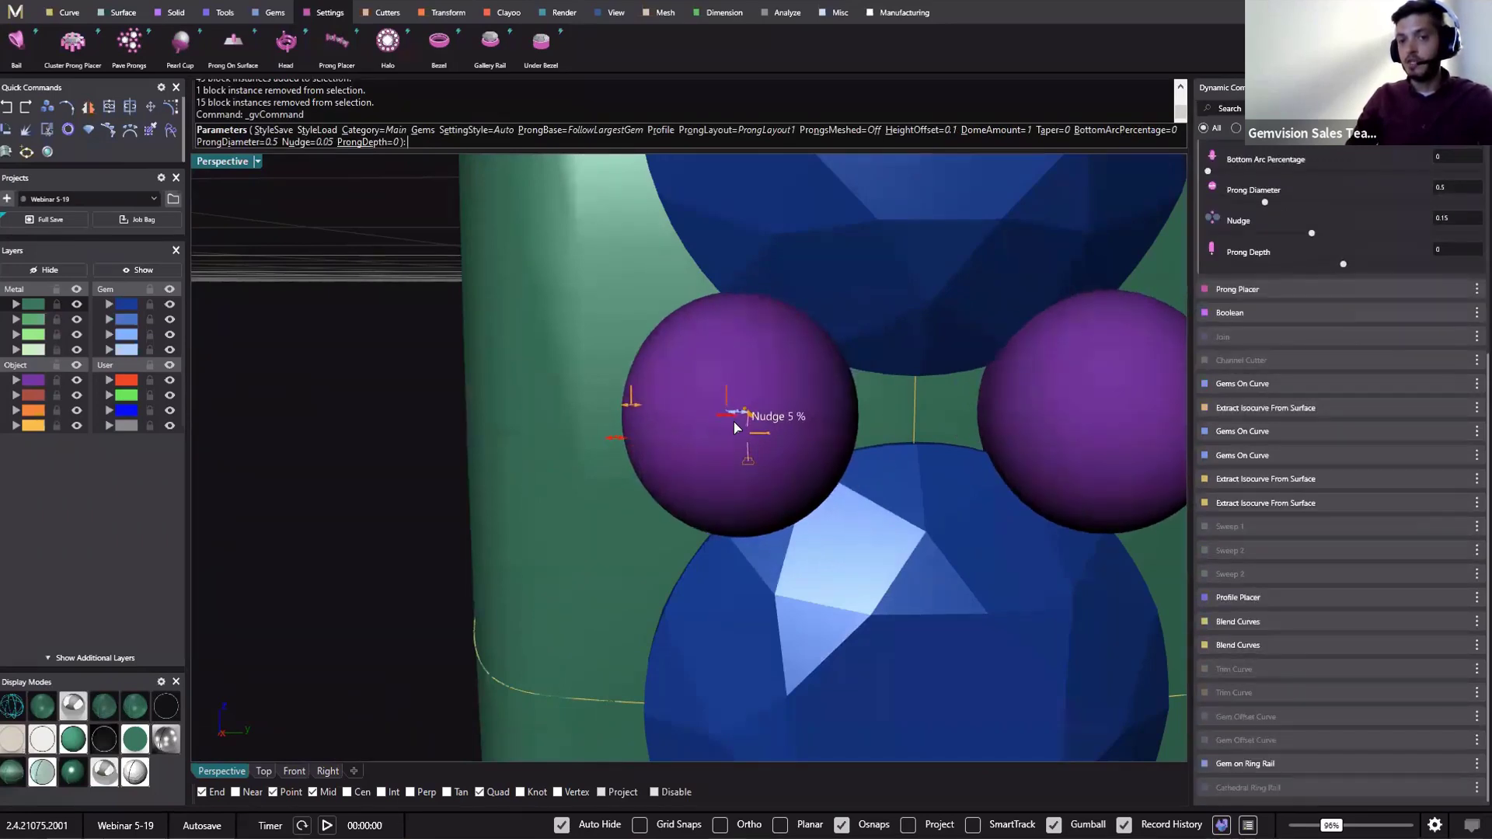
scroll(737, 423, down, 10)
shift+right_drag(830, 359, 819, 475)
scroll(803, 420, down, 7)
scroll(819, 476, up, 7)
right_drag(662, 472, 695, 381)
right_click(696, 381)
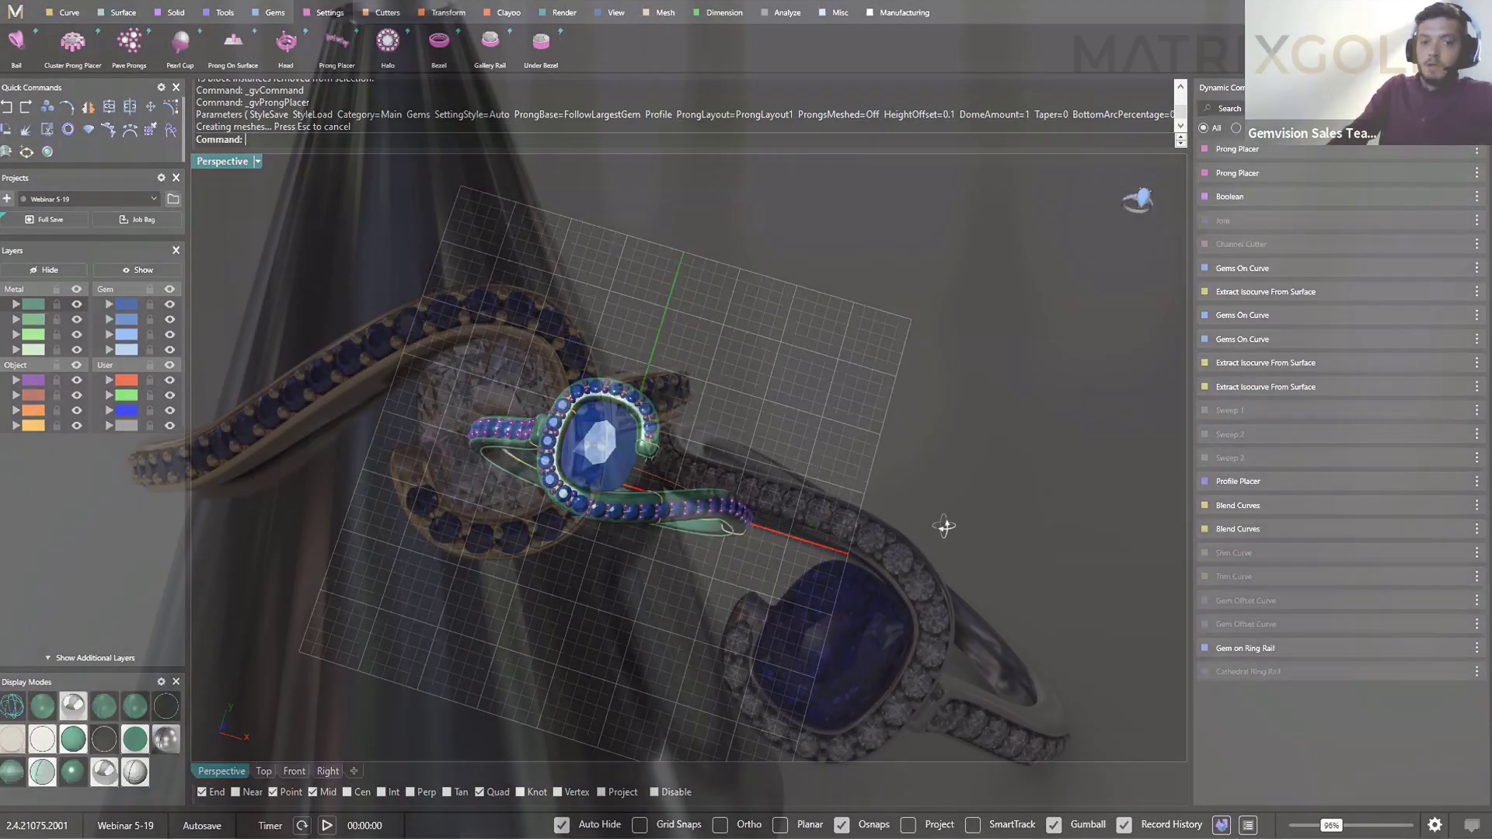